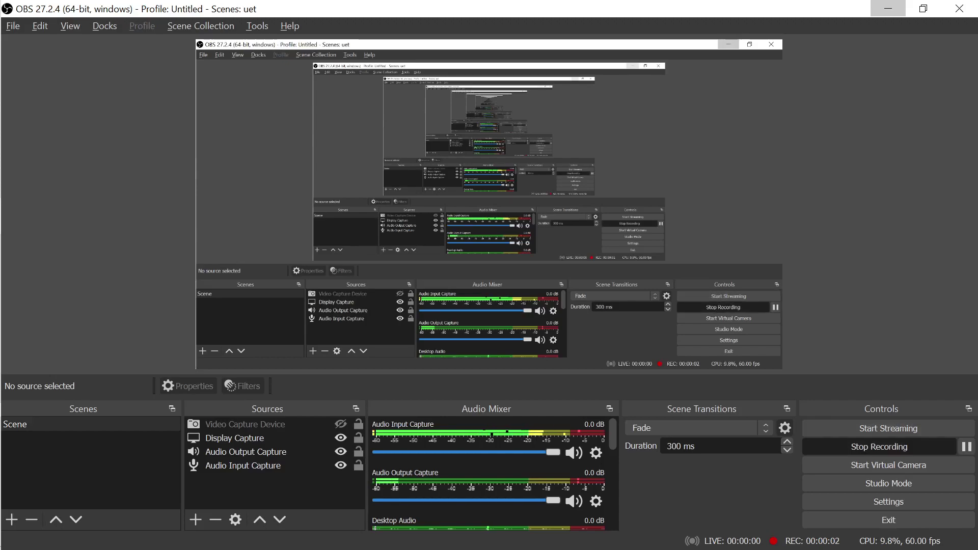
# Share the entire screen in Google Meet, then return to the Impress slide 'Basic operations in spreadsheet'
pyautogui.click(888, 9)
pyautogui.hotkey('alt', 'Tab')
pyautogui.hotkey('alt', 'Tab')
pyautogui.hotkey('alt', 'Tab')
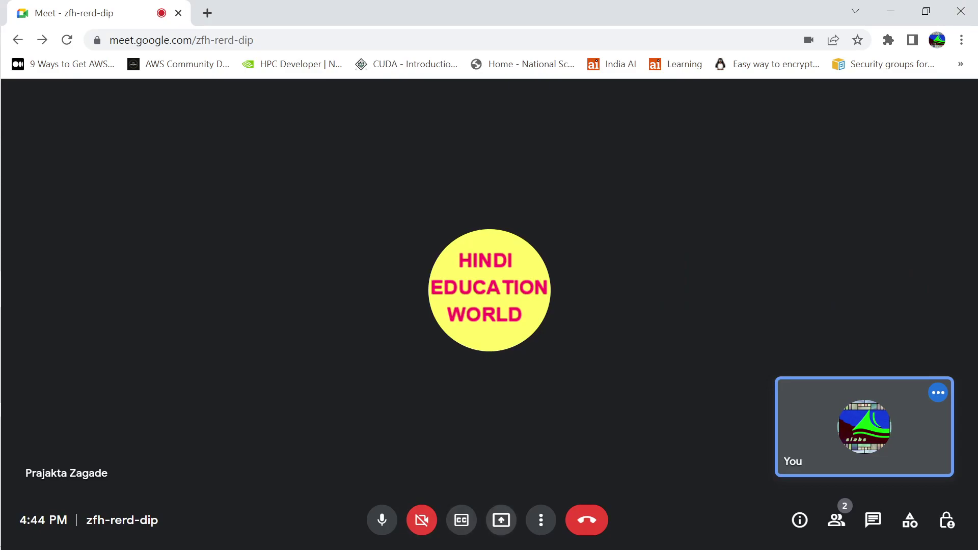
pyautogui.click(501, 519)
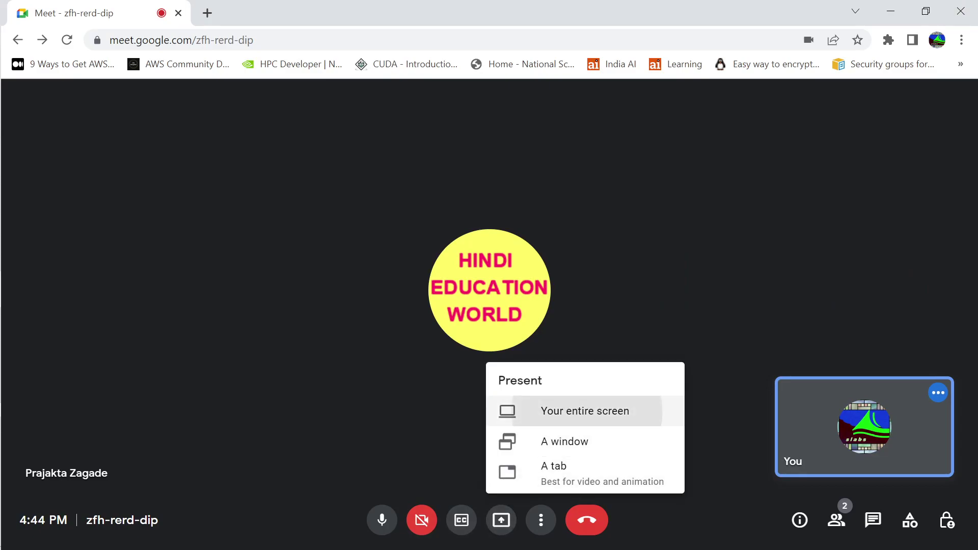
pyautogui.click(585, 410)
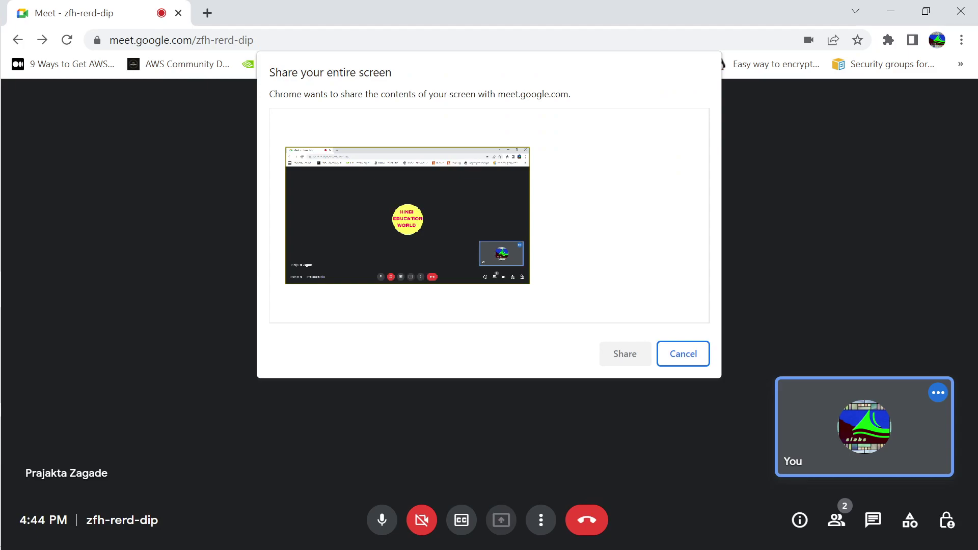
pyautogui.press('Return')
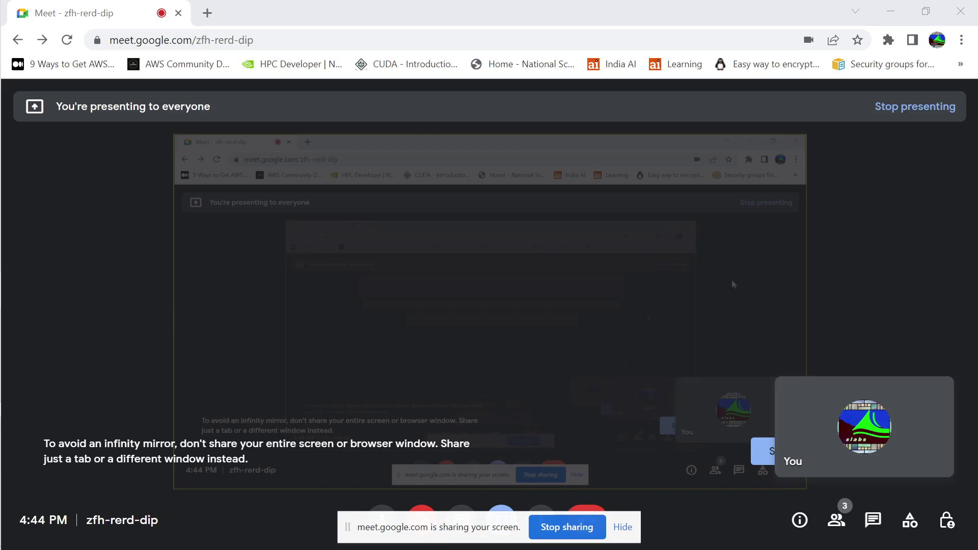
pyautogui.hotkey('alt', 'Tab')
pyautogui.press('Tab')
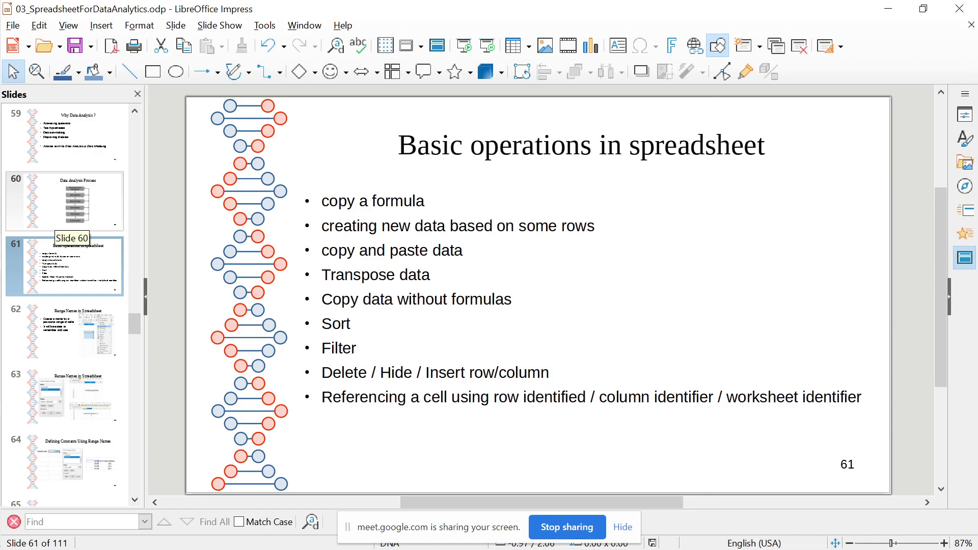
pyautogui.click(57, 222)
pyautogui.click(57, 288)
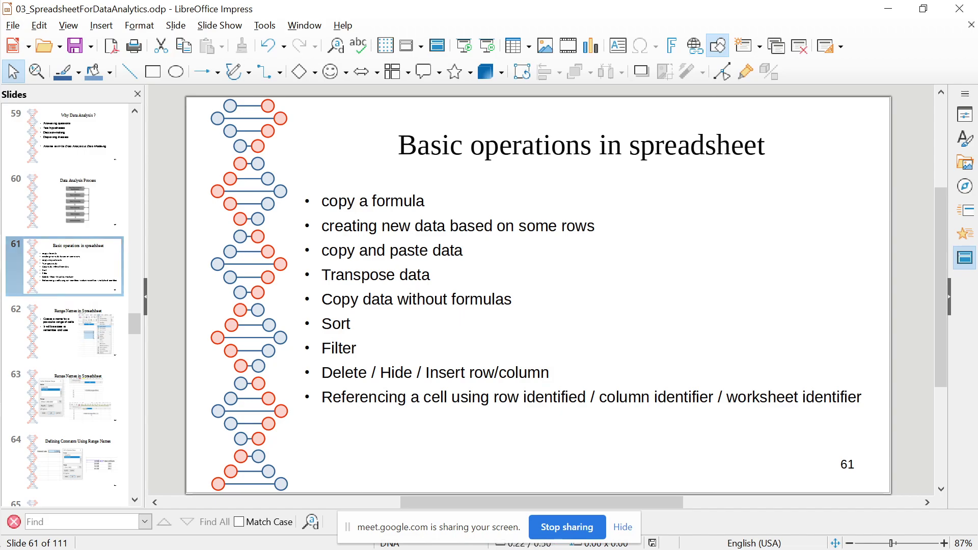
# Launch LibreOffice Calc from a Start-menu search for 'libre' to get a blank Untitled 1
pyautogui.hotkey('alt', 'Tab')
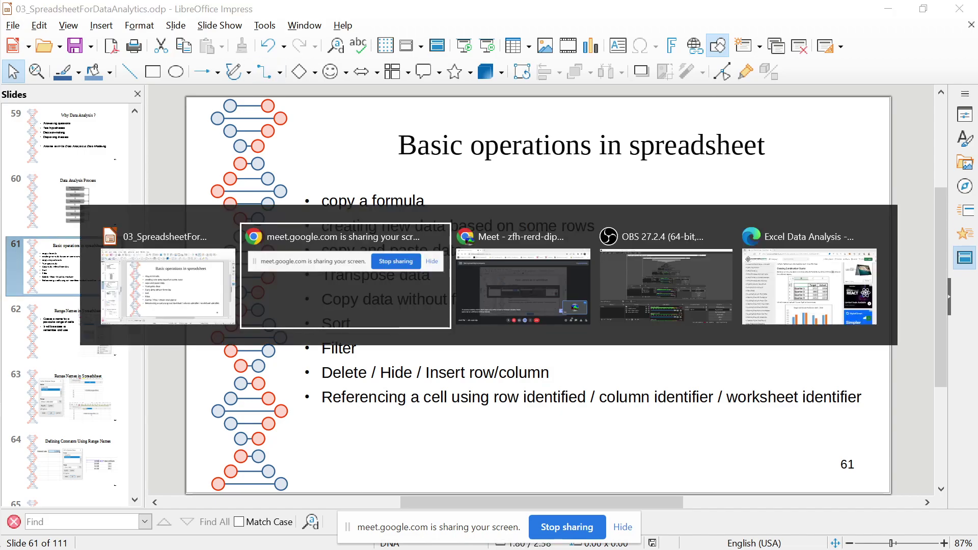
pyautogui.press('super')
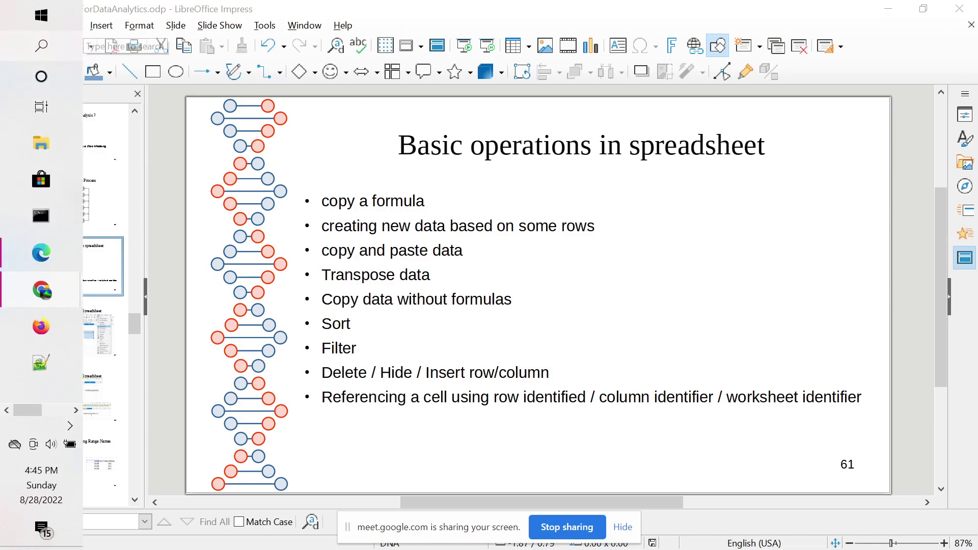
pyautogui.press('super+s')
pyautogui.write('libre')
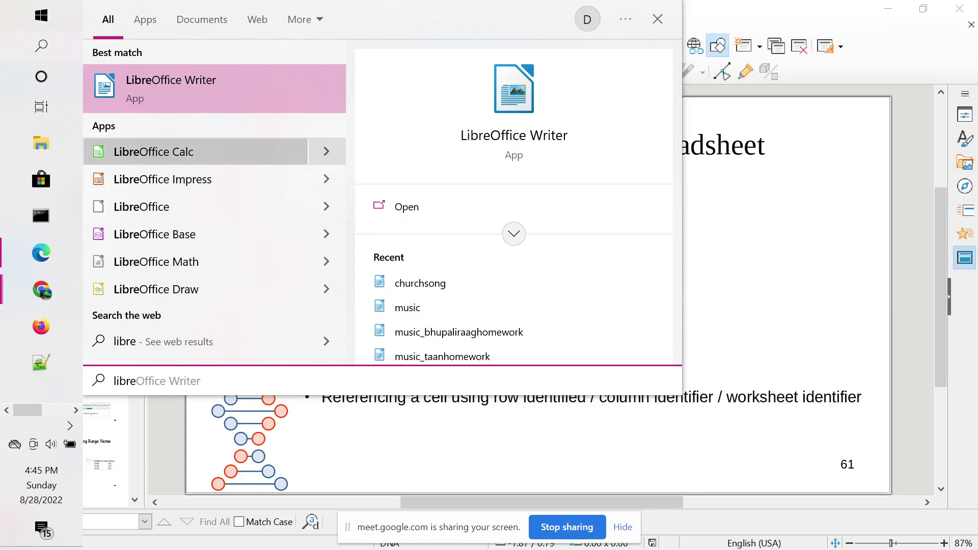
pyautogui.press('Return')
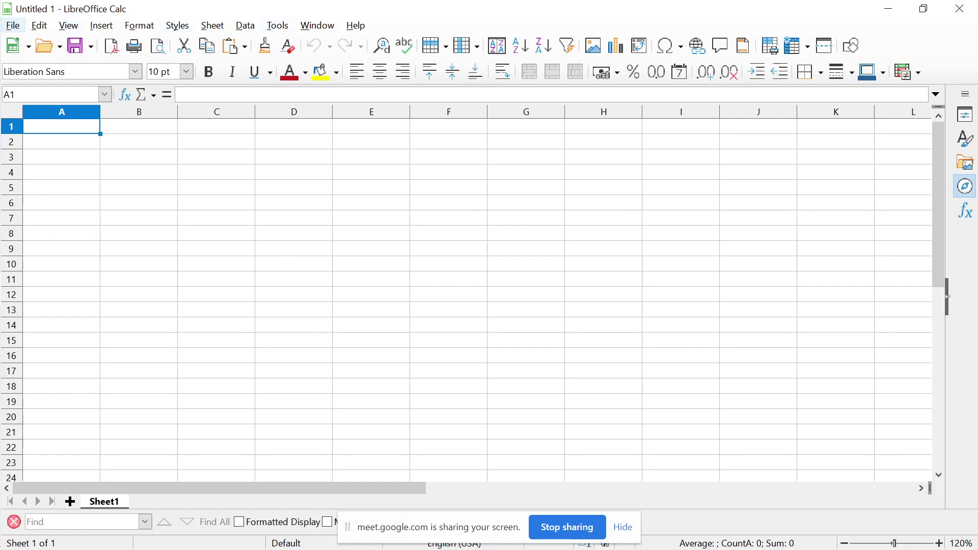
pyautogui.click(13, 25)
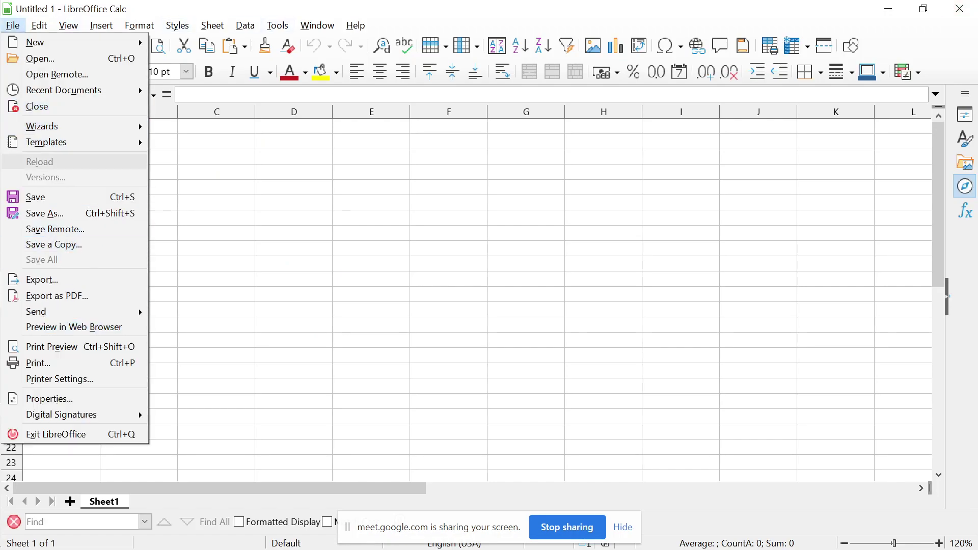
# Open spreadsheetexamples.ods from Recent Documents and insert a new blank Sheet22
pyautogui.moveTo(64, 90)
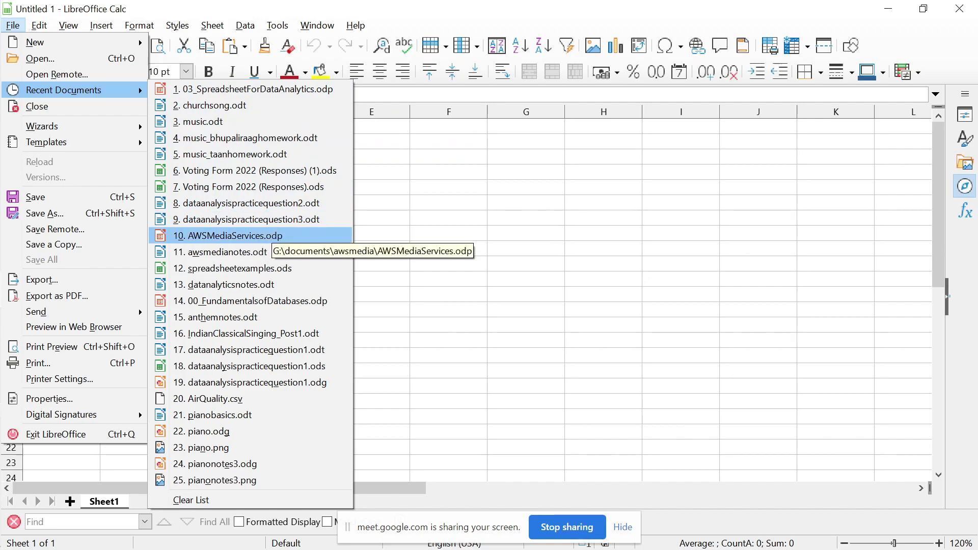
pyautogui.click(233, 268)
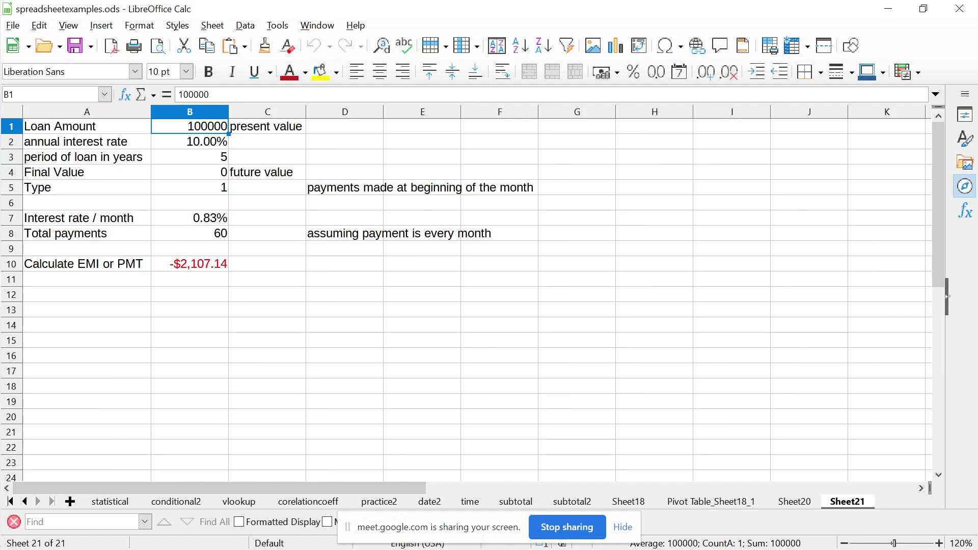
pyautogui.click(70, 502)
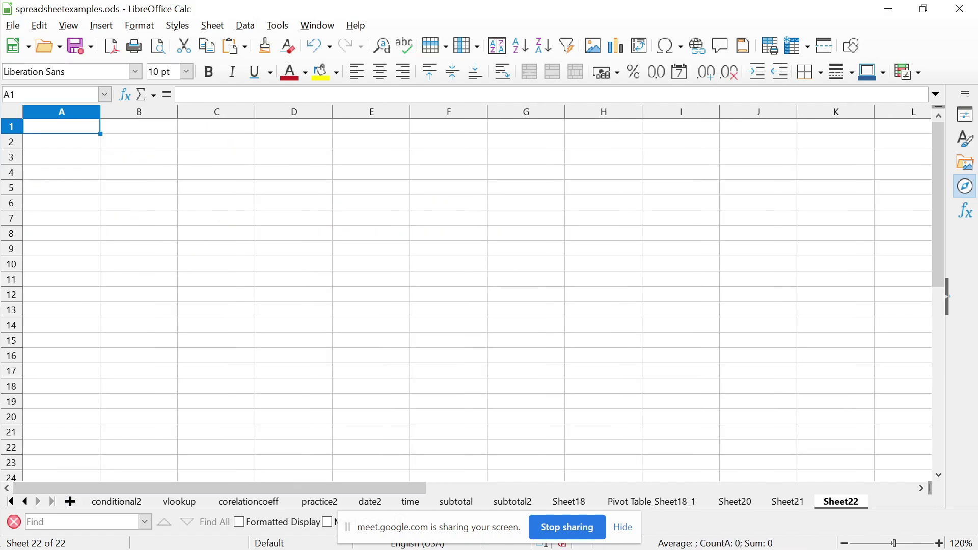
# Enter =QUERY(range,"SELECT A, B WHERE C > 1 AND D < 10") into cell B3
pyautogui.doubleClick(139, 157)
pyautogui.write('=QUERY')
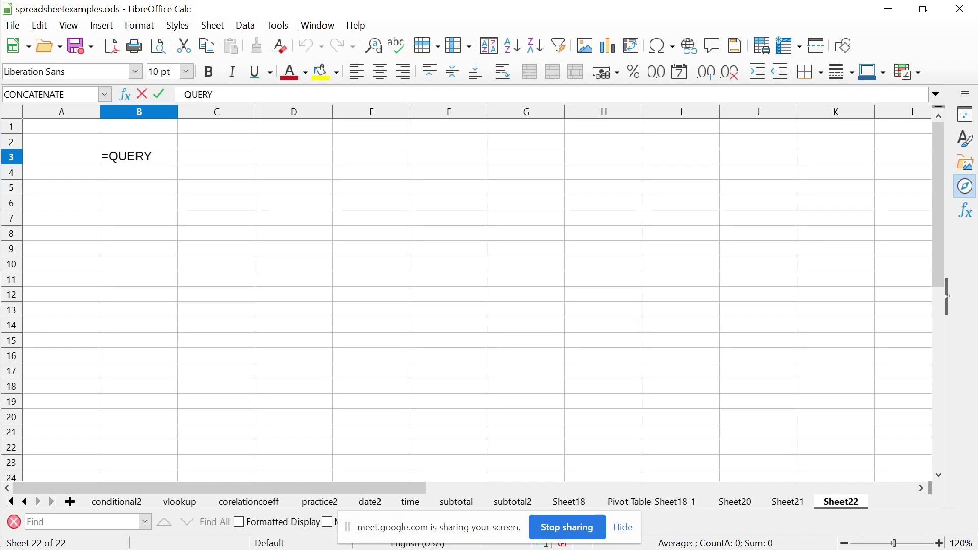
pyautogui.write('()')
pyautogui.write('ran')
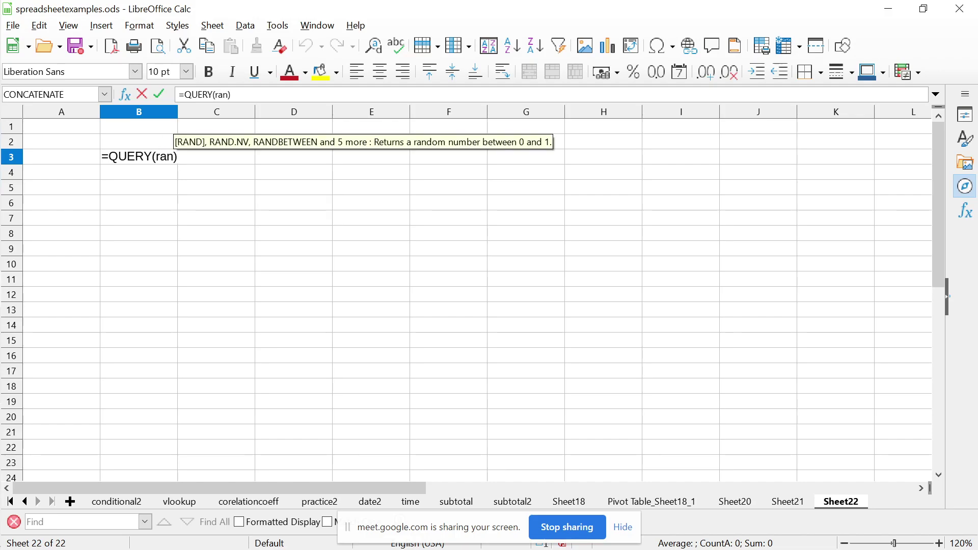
pyautogui.write('ge,')
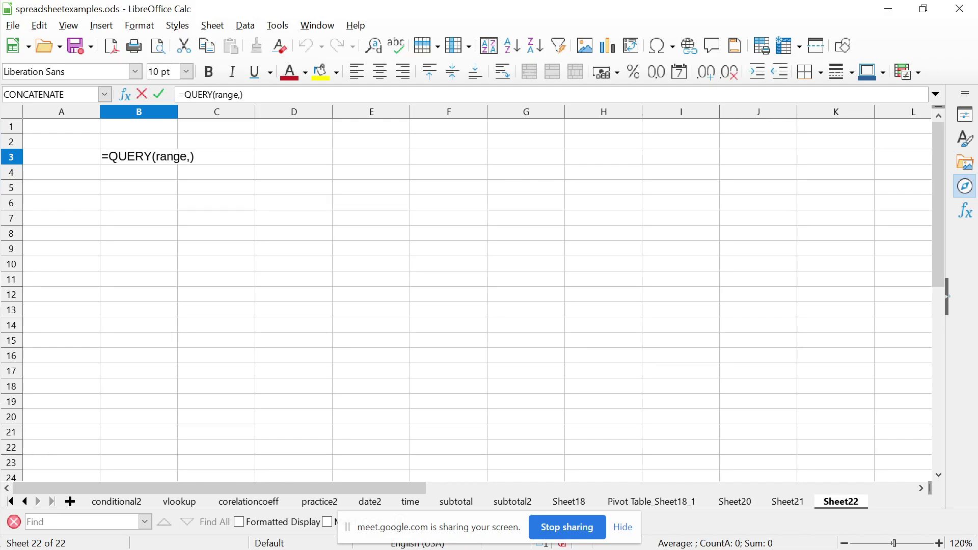
pyautogui.write('""')
pyautogui.write('SELECT ')
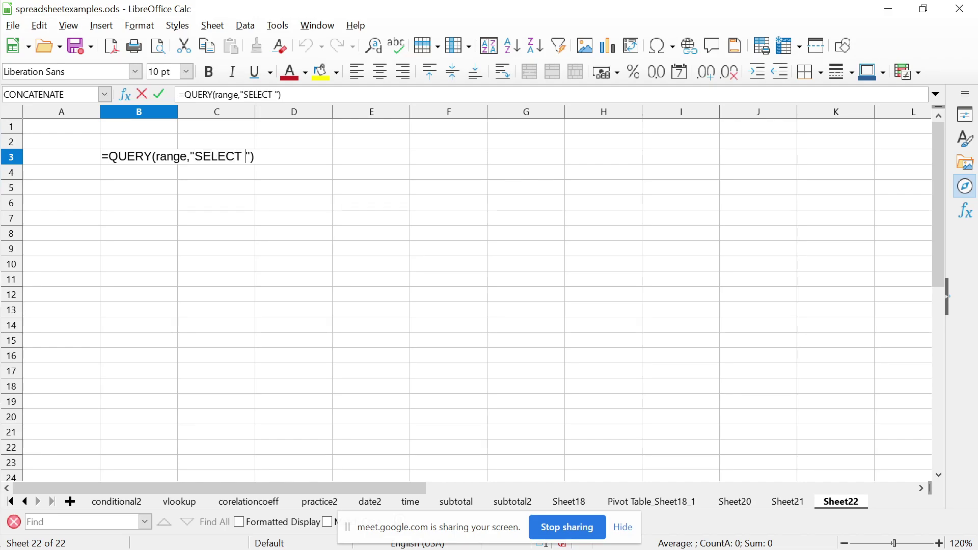
pyautogui.write('A, B')
pyautogui.write(' WHER')
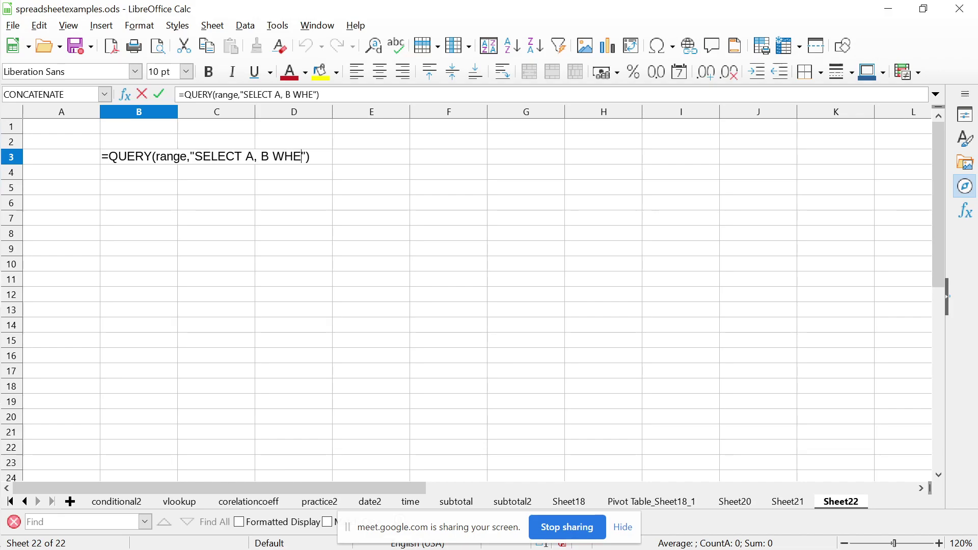
pyautogui.write('E C > 1 AND C')
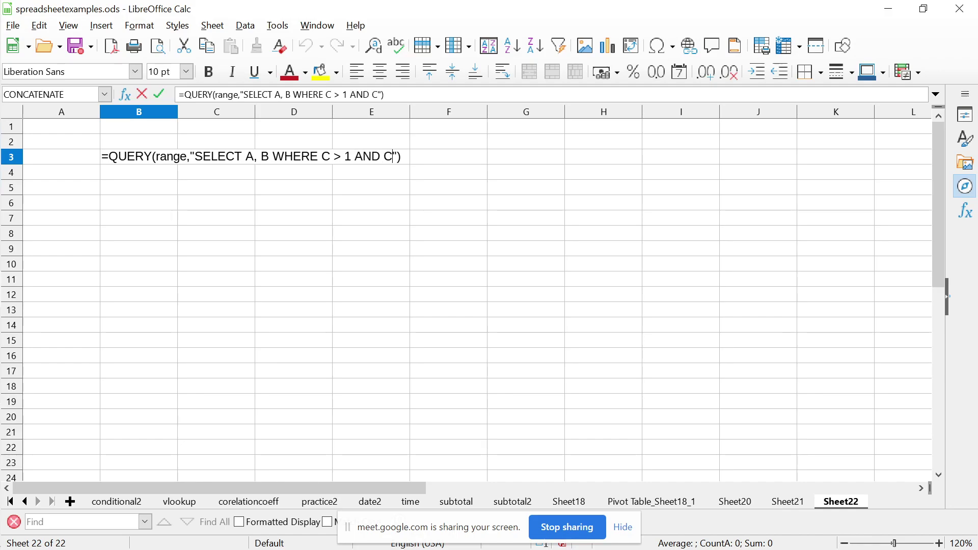
pyautogui.press('BackSpace')
pyautogui.write('D < 10')
pyautogui.click(430, 156)
pyautogui.press('Return')
pyautogui.click(138, 156)
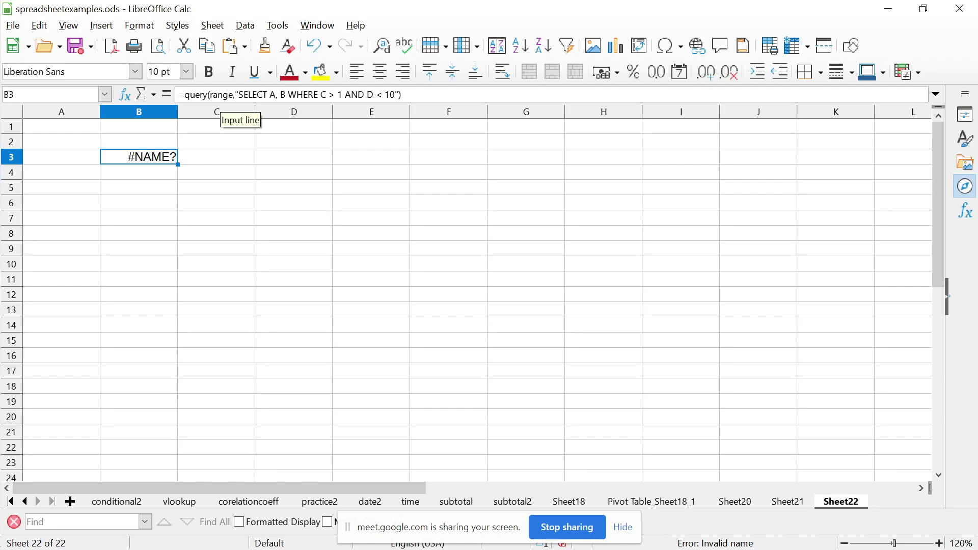
# Replace the placeholder 'range' in the B3 formula with A2:D100, which still yields #NAME?
pyautogui.doubleClick(222, 94)
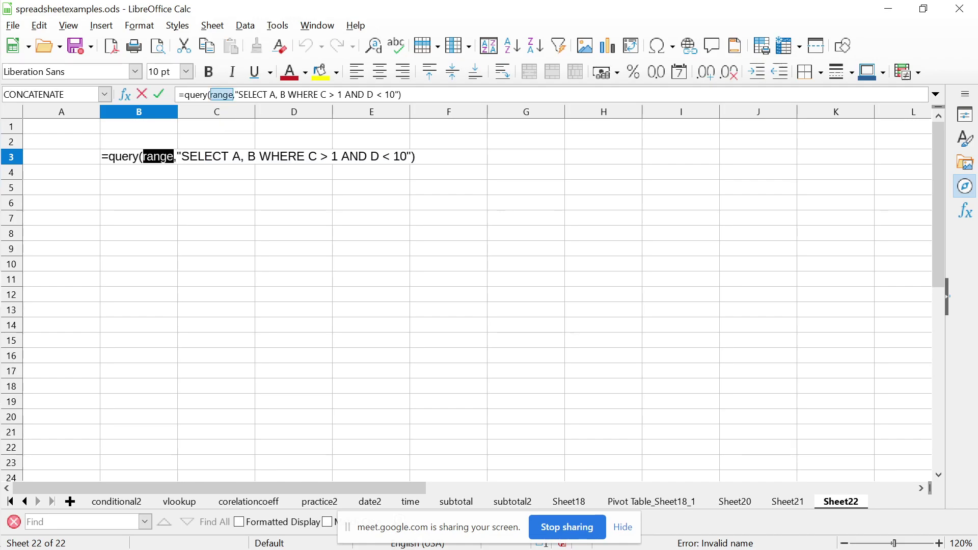
pyautogui.write('A')
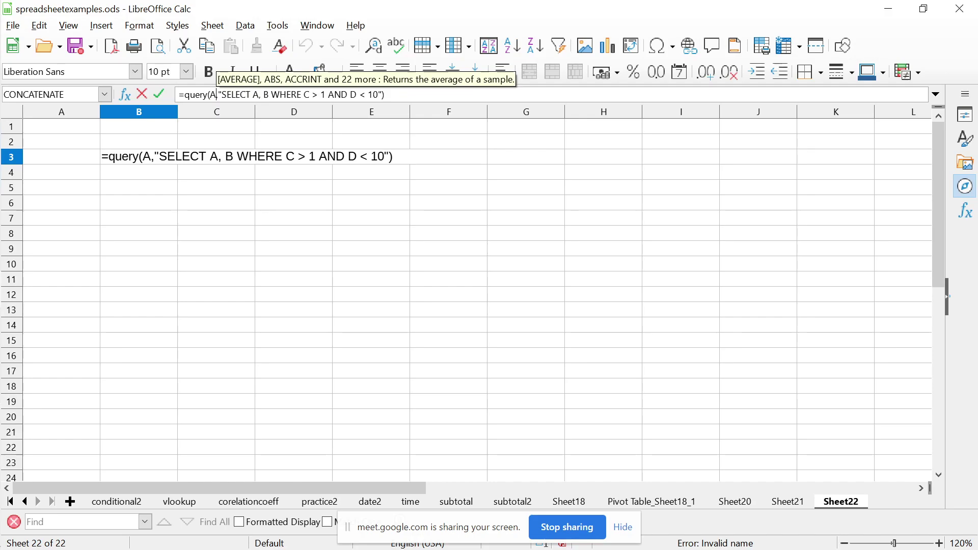
pyautogui.write('LD')
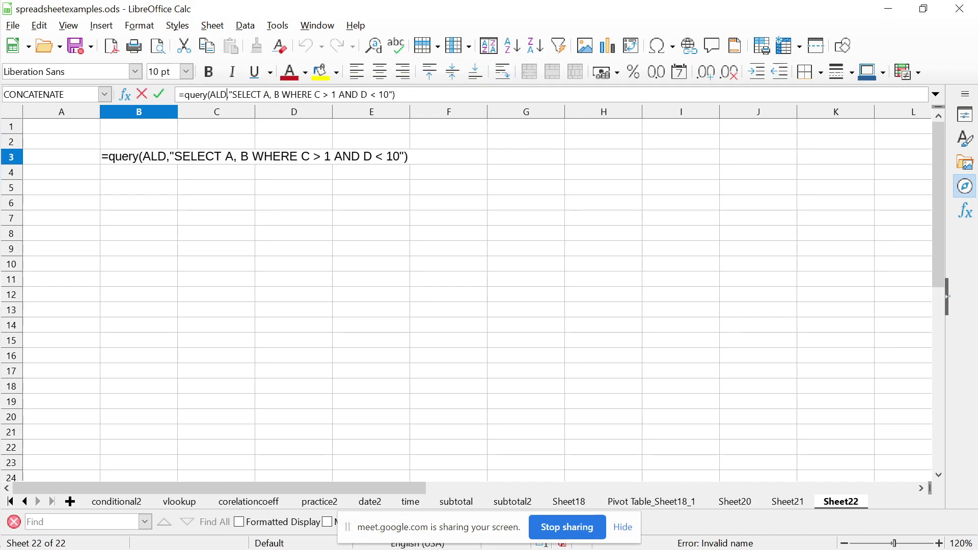
pyautogui.press('BackSpace')
pyautogui.press('BackSpace')
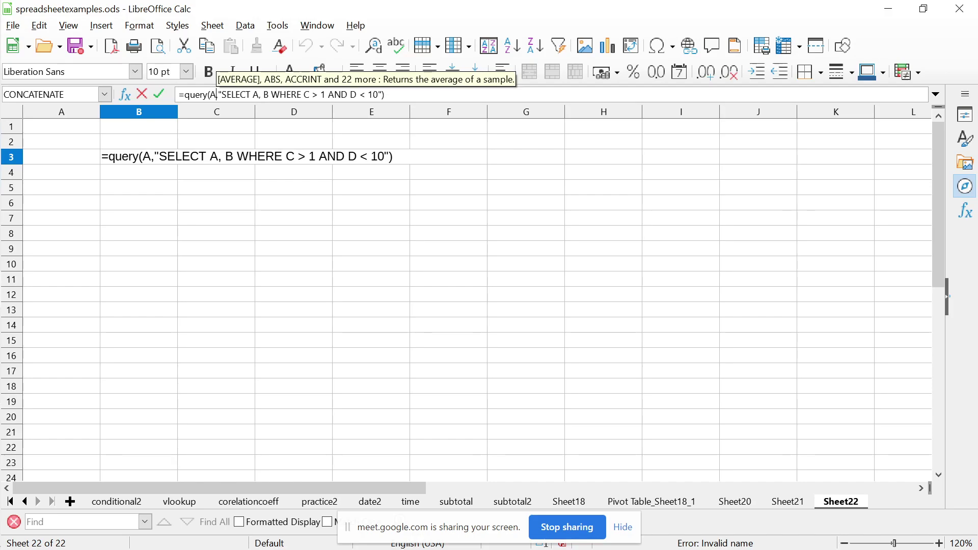
pyautogui.write(':D')
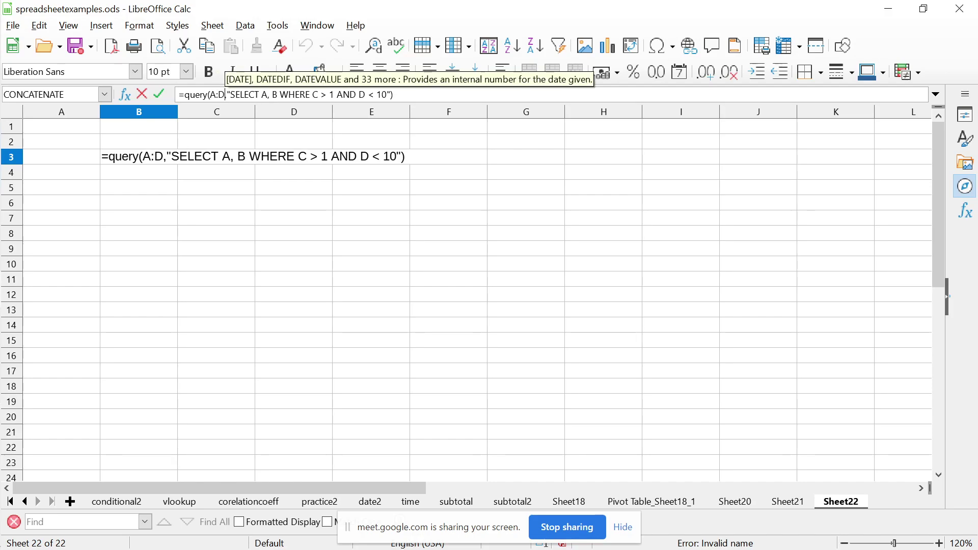
pyautogui.hotkey('shift', 'Left')
pyautogui.hotkey('shift', 'Left')
pyautogui.press('Left')
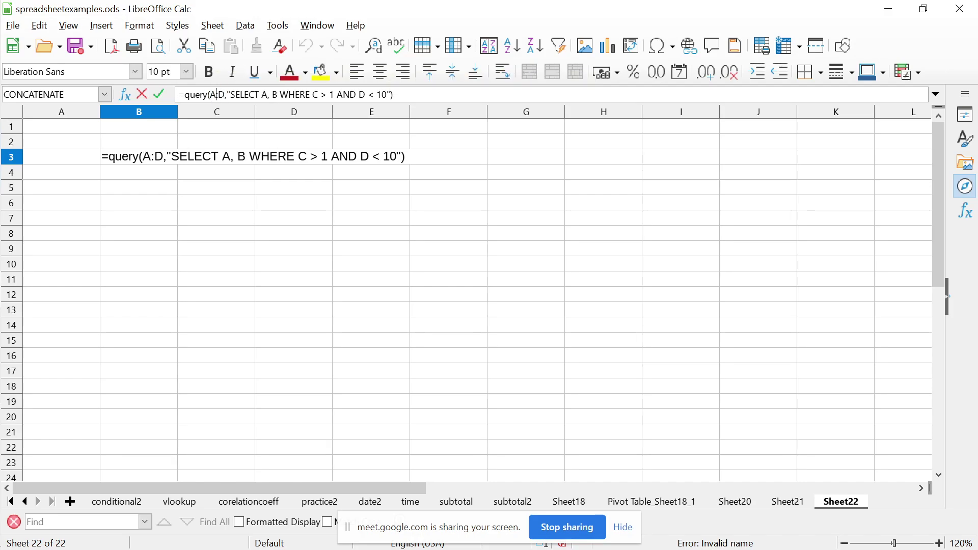
pyautogui.write('2')
pyautogui.press('Right')
pyautogui.press('Right')
pyautogui.write('10')
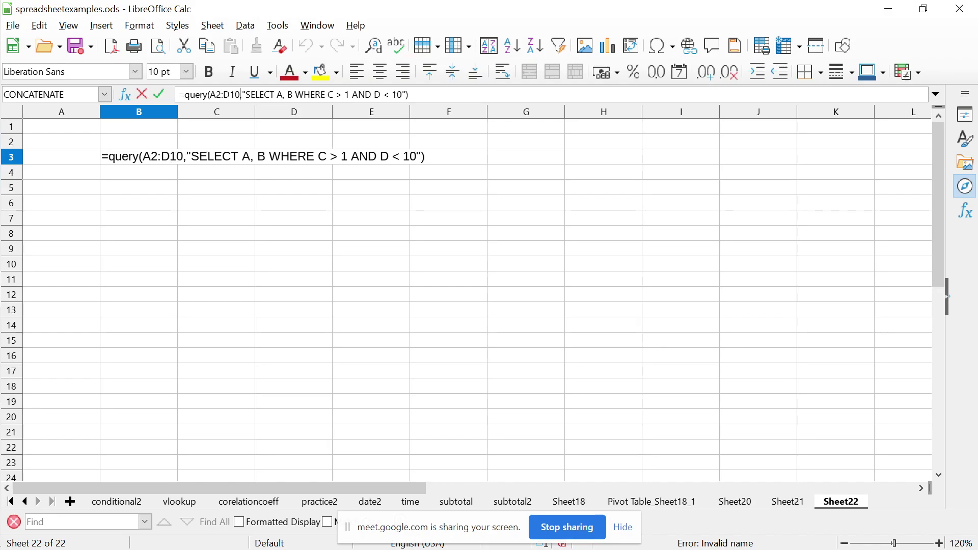
pyautogui.write('0')
pyautogui.press('Return')
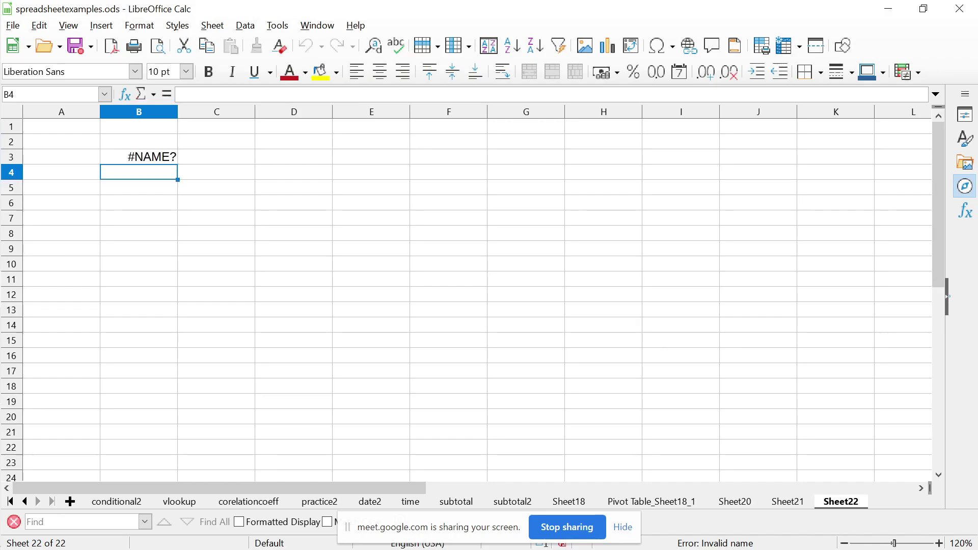
pyautogui.click(138, 156)
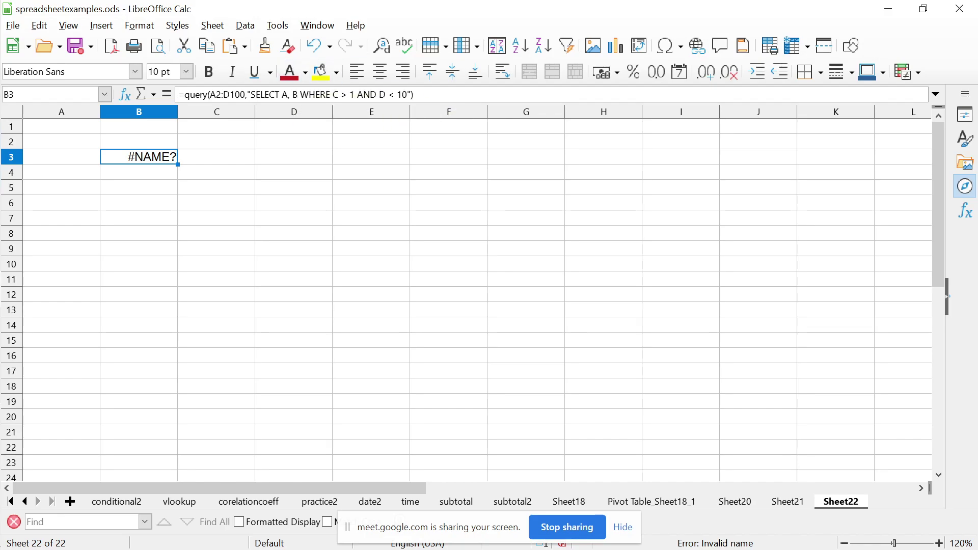
# Delete the failing query formula from B3, leaving Sheet22 blank
pyautogui.press('Delete')
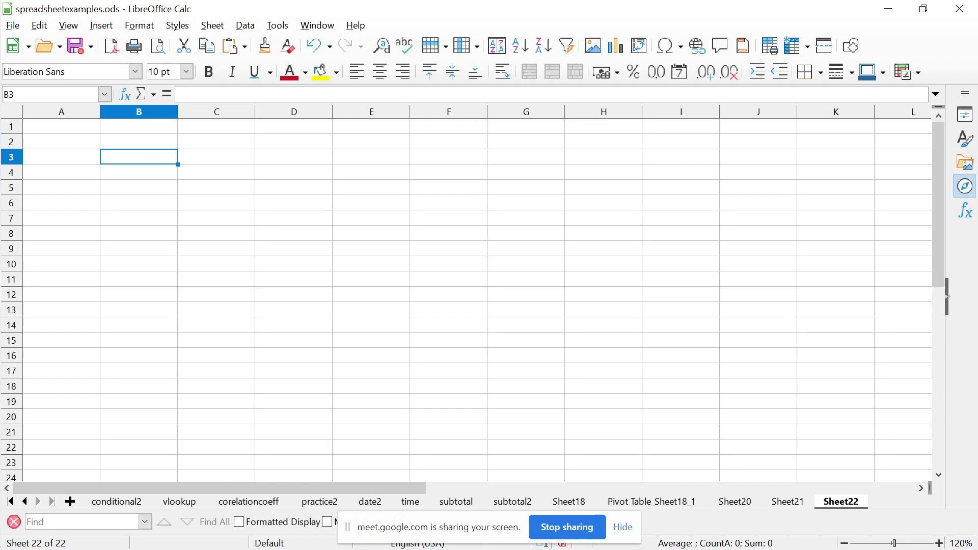
pyautogui.hotkey('alt', 'Tab')
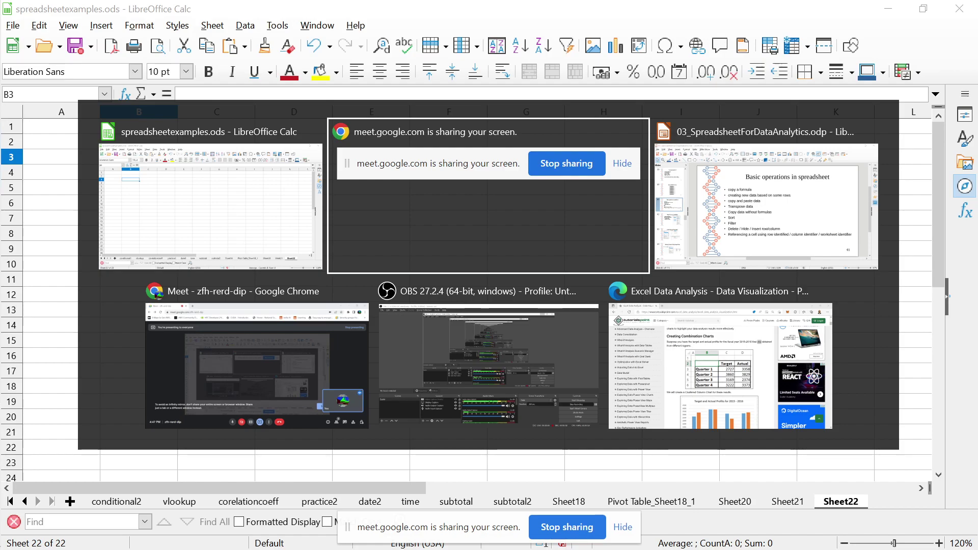
pyautogui.hotkey('alt', 'Tab')
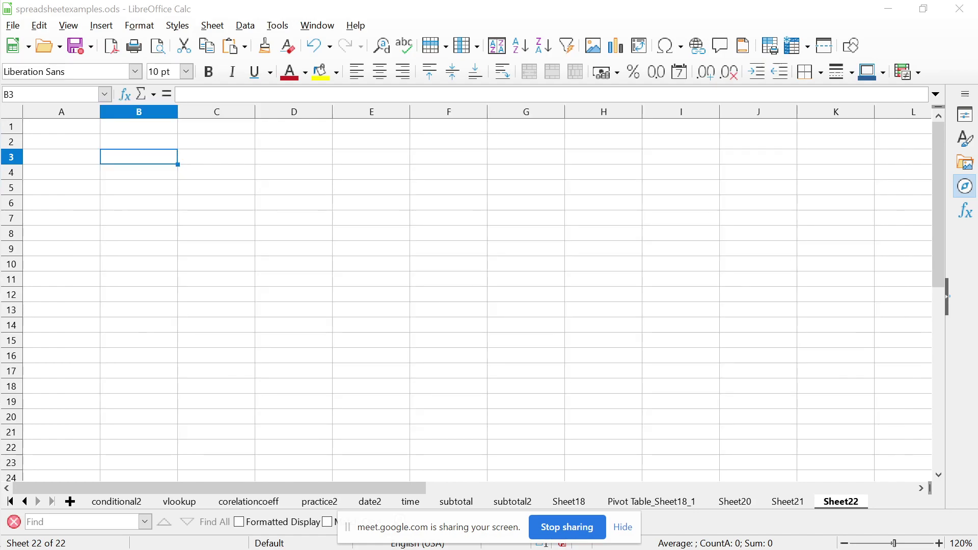
# Open the Chrome taskbar icon's jump list of recent pages and tasks
pyautogui.moveTo(41, 290)
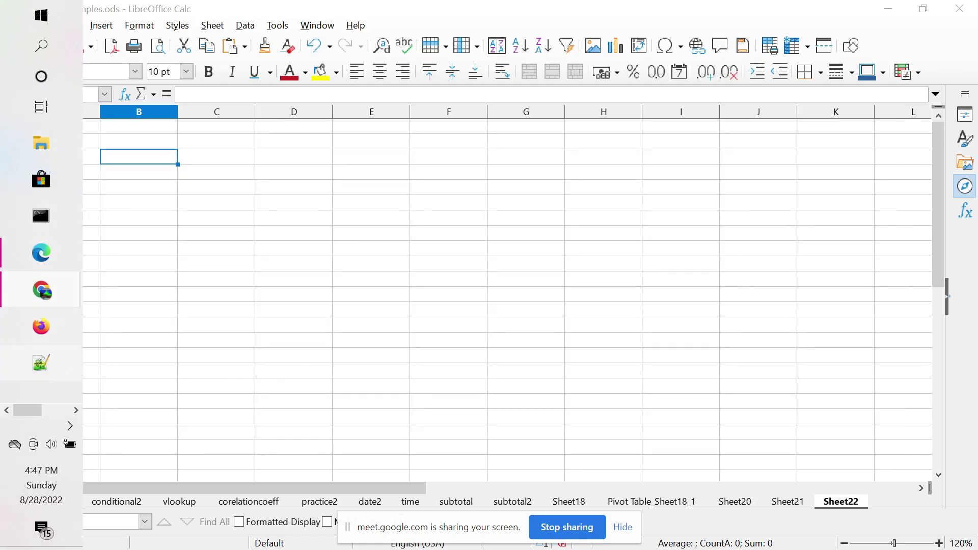
pyautogui.scroll(-3, 41, 290)
pyautogui.scroll(3, 41, 291)
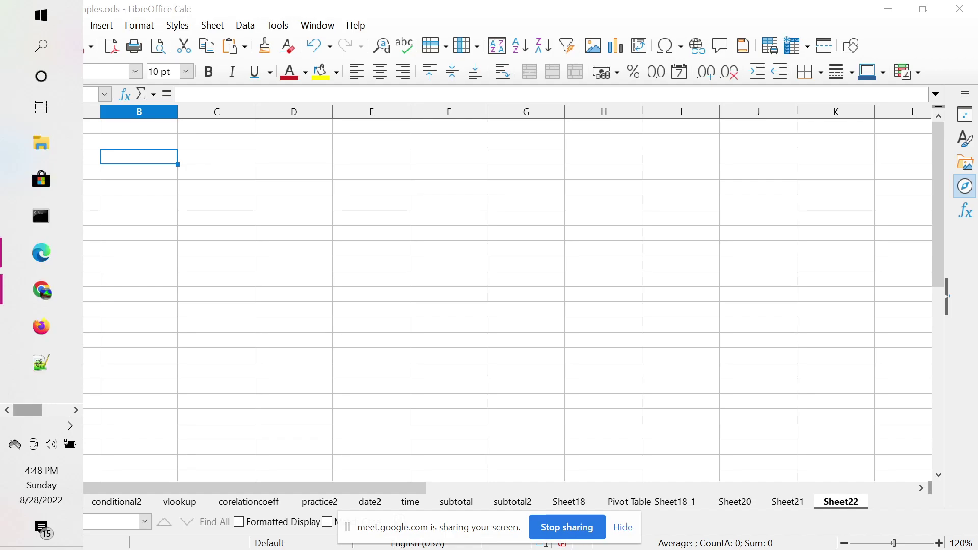
pyautogui.scroll(-3, 41, 290)
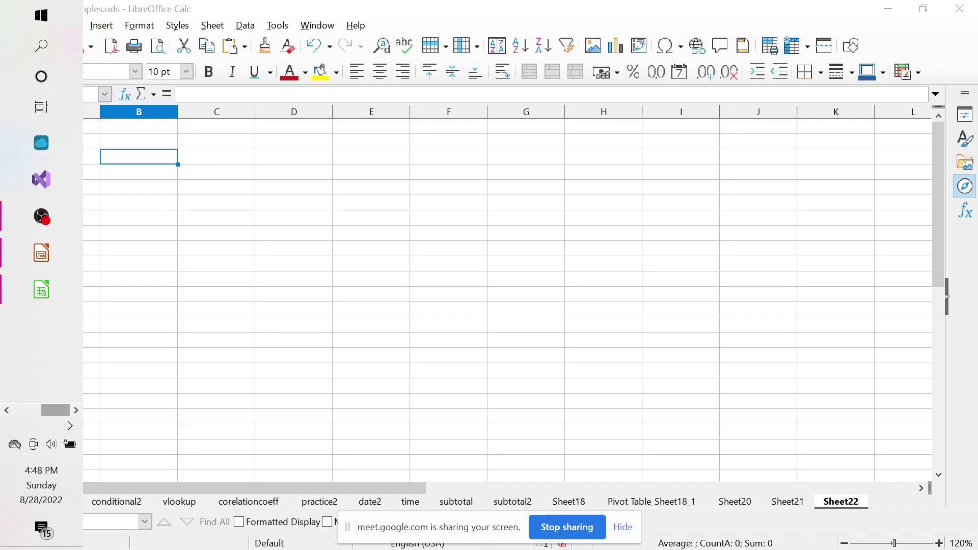
pyautogui.scroll(3, 40, 291)
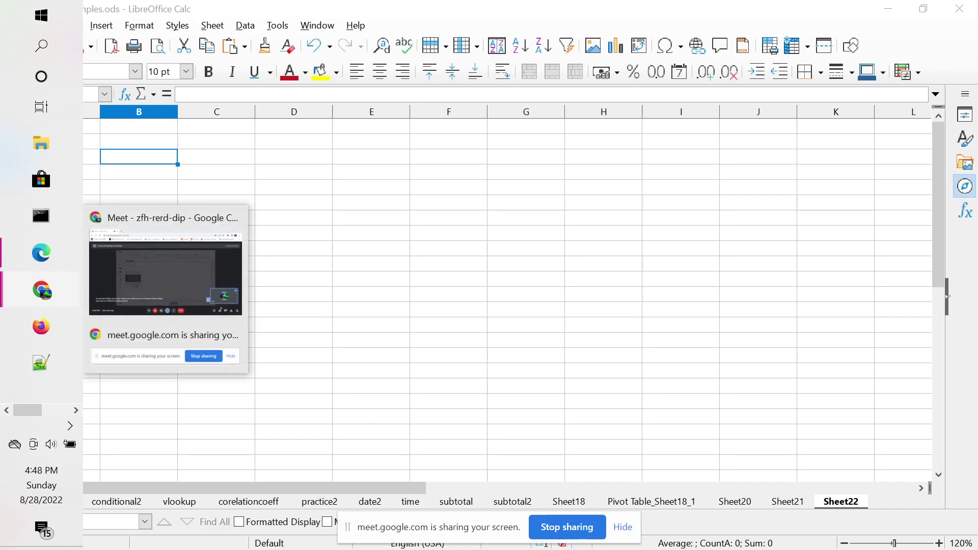
pyautogui.rightClick(42, 291)
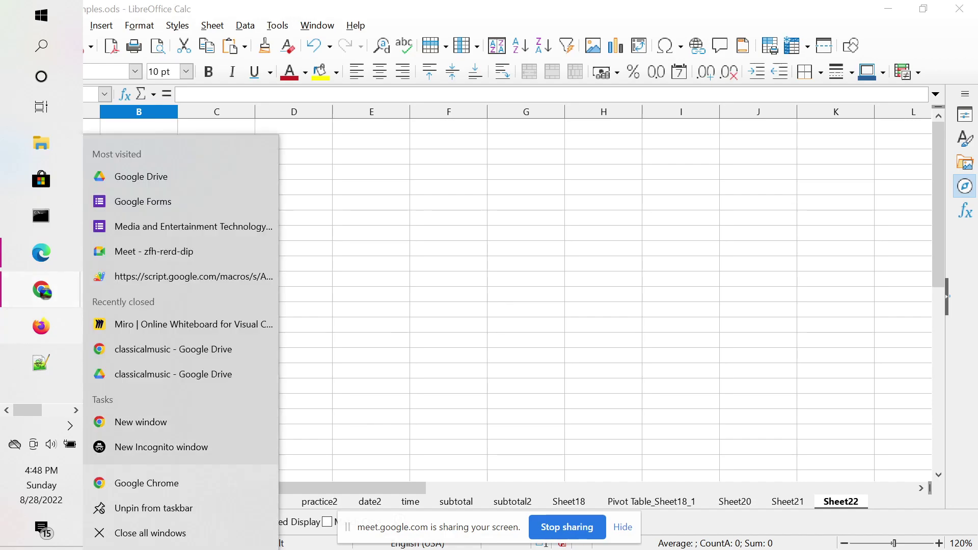
# Open the housing society voting project on script.google.com in a new Chrome window
pyautogui.click(148, 483)
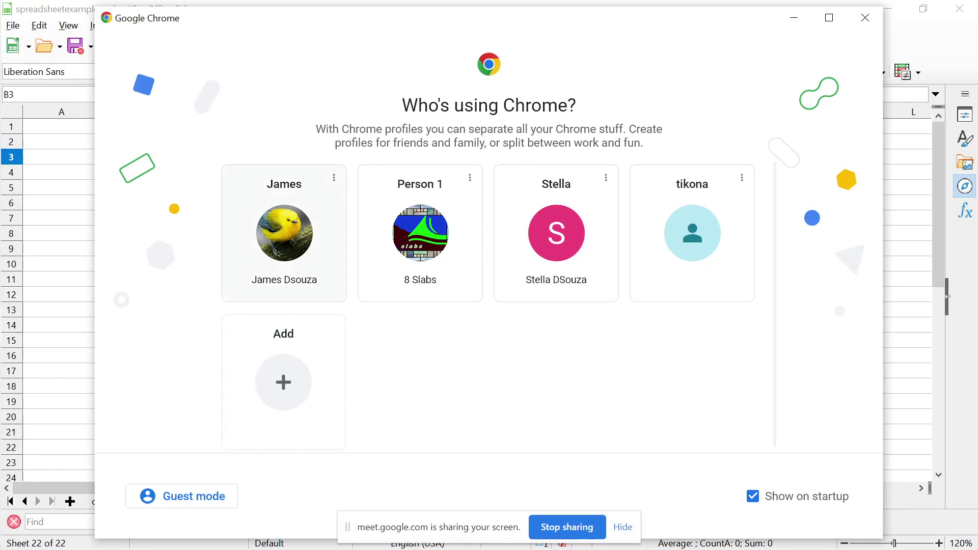
pyautogui.click(283, 240)
pyautogui.write('sc')
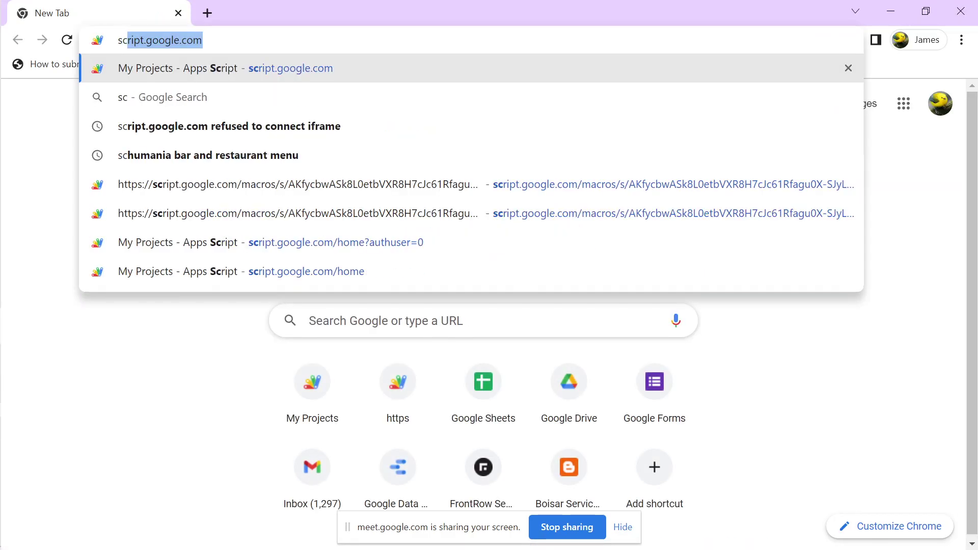
pyautogui.press('Return')
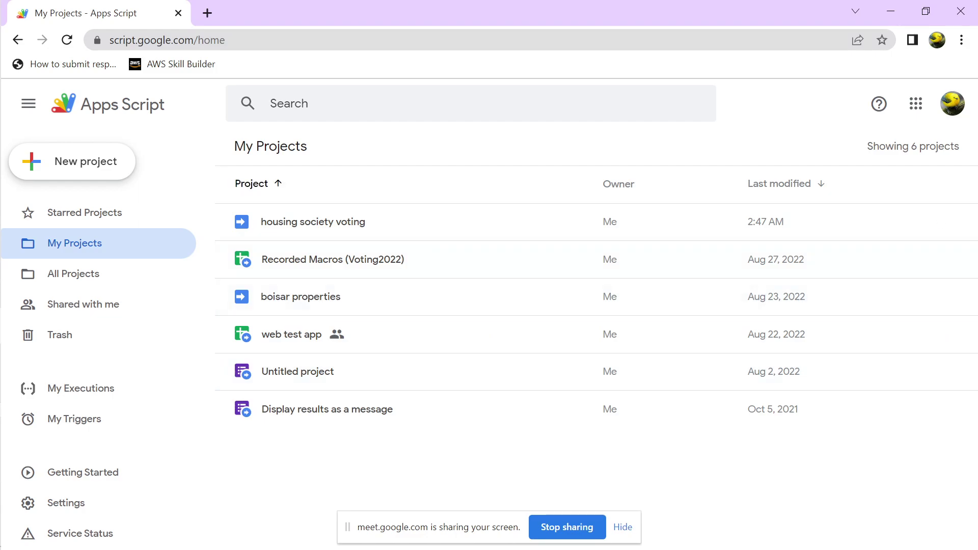
pyautogui.click(312, 221)
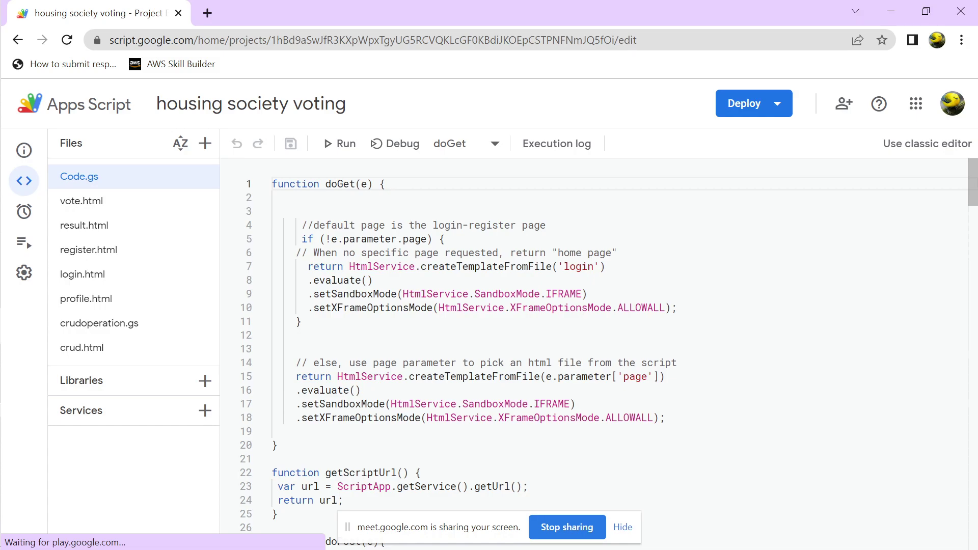
# Open vote.html and review its chairman and secretary candidate lists and Insert Vote button
pyautogui.click(82, 200)
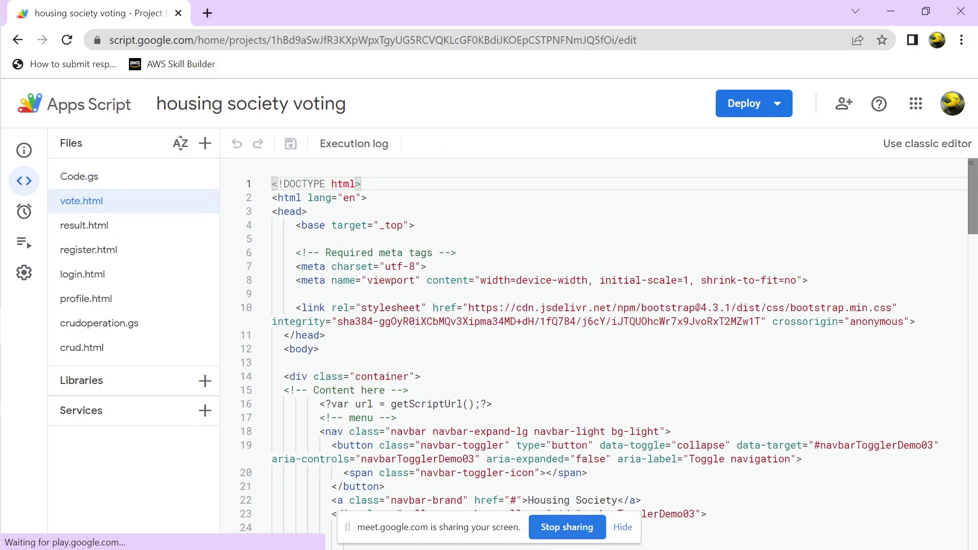
pyautogui.scroll(-5, 594, 336)
pyautogui.scroll(-15, 593, 354)
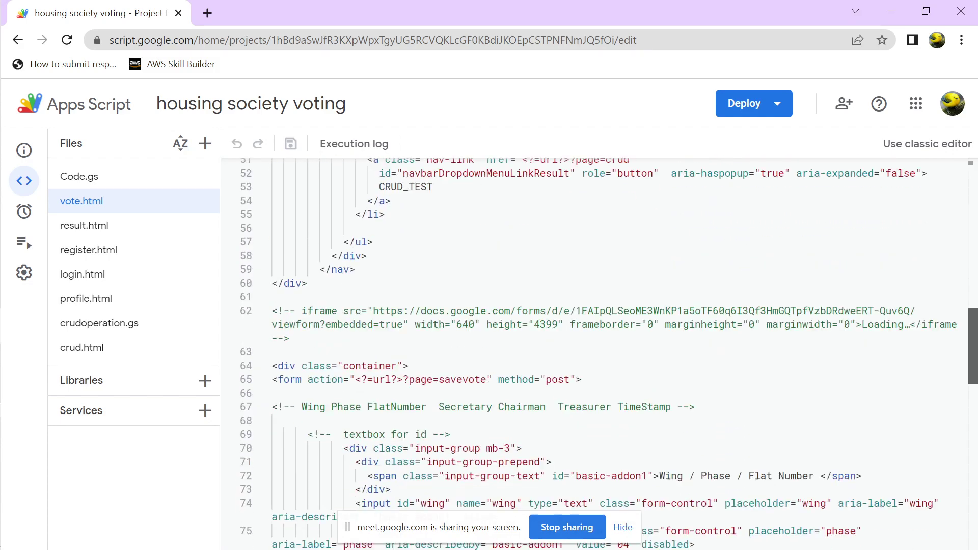
pyautogui.scroll(-7, 593, 354)
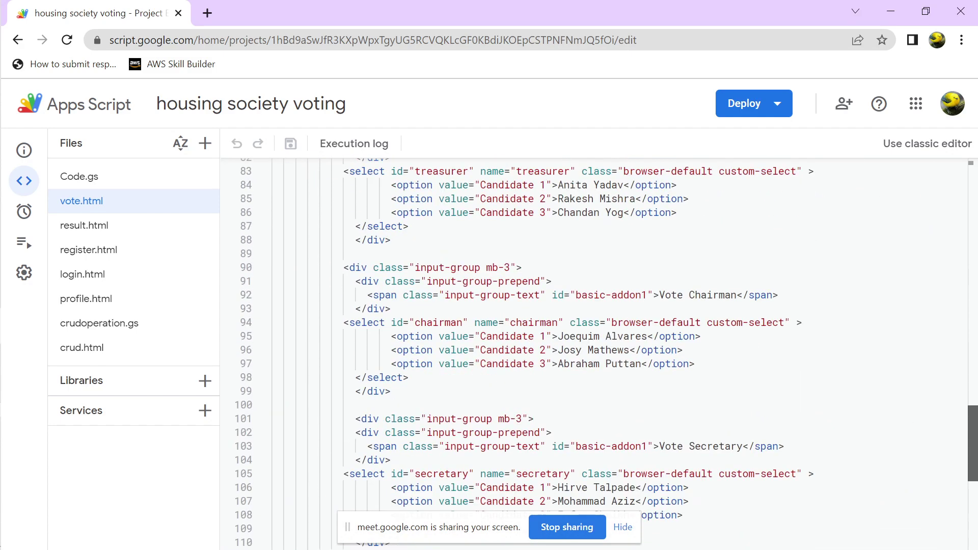
pyautogui.scroll(8, 594, 354)
pyautogui.scroll(15, 593, 354)
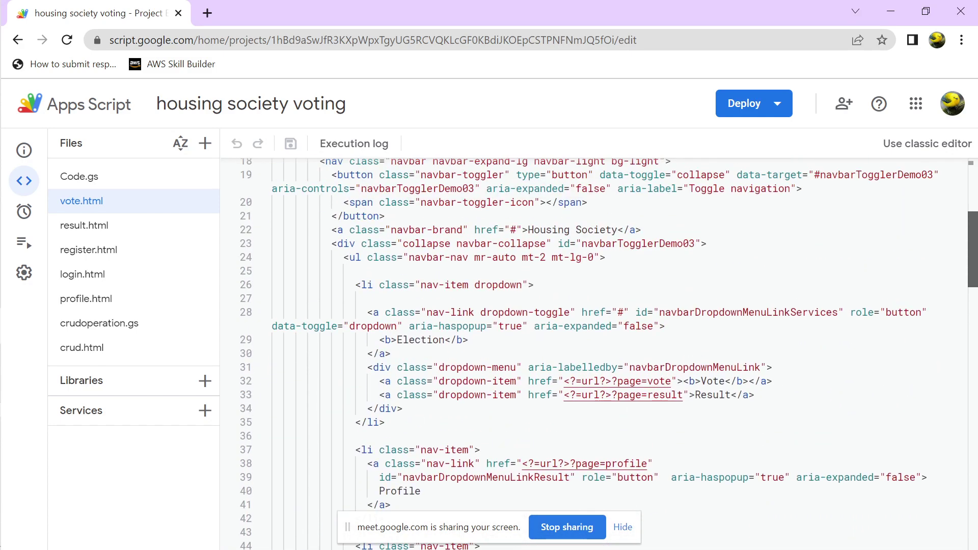
pyautogui.scroll(-20, 594, 354)
pyautogui.scroll(1, 593, 354)
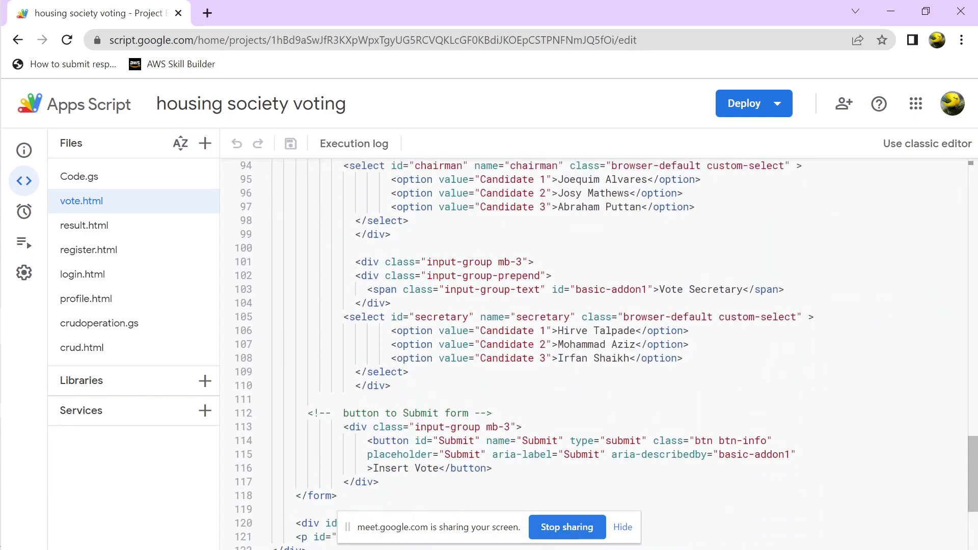
pyautogui.moveTo(350, 261); pyautogui.dragTo(712, 289)
pyautogui.click(737, 289)
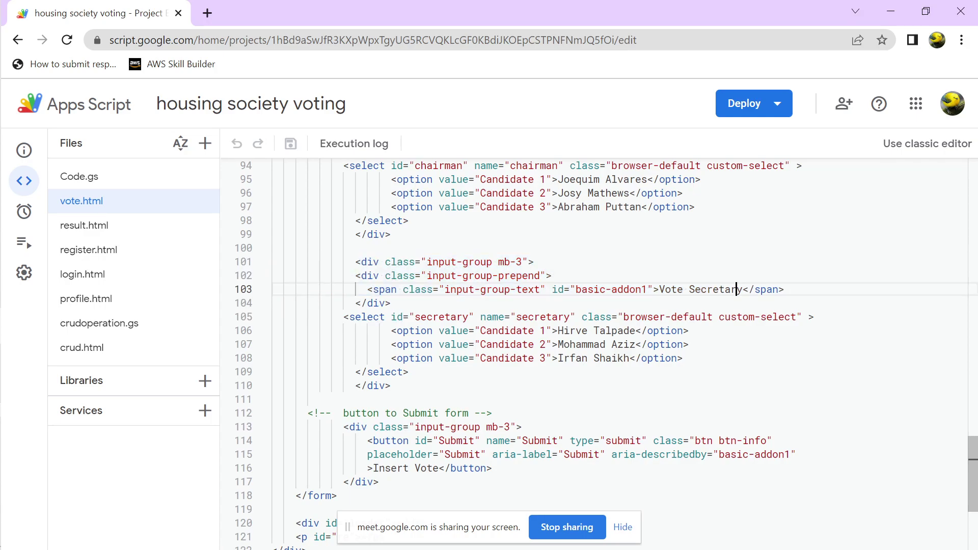
pyautogui.scroll(-5, 736, 289)
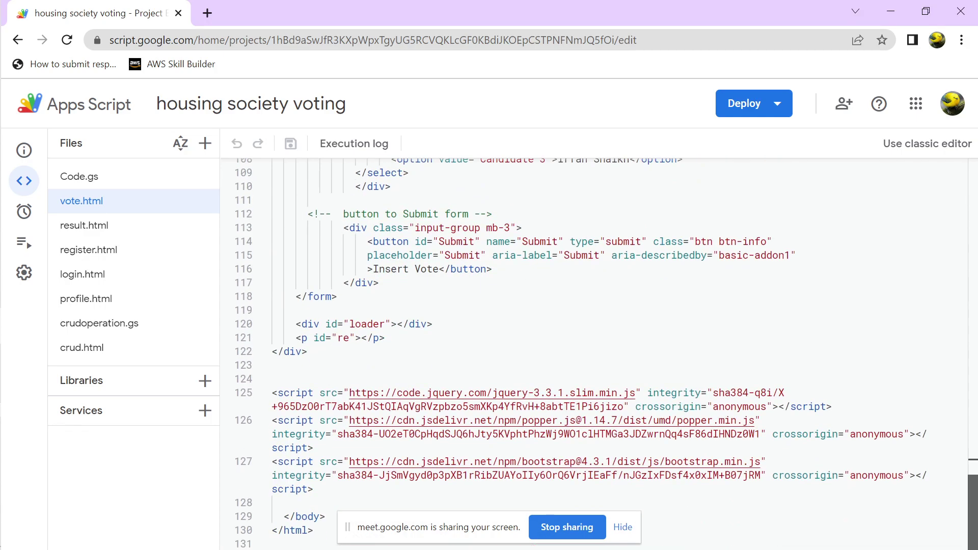
pyautogui.scroll(20, 736, 289)
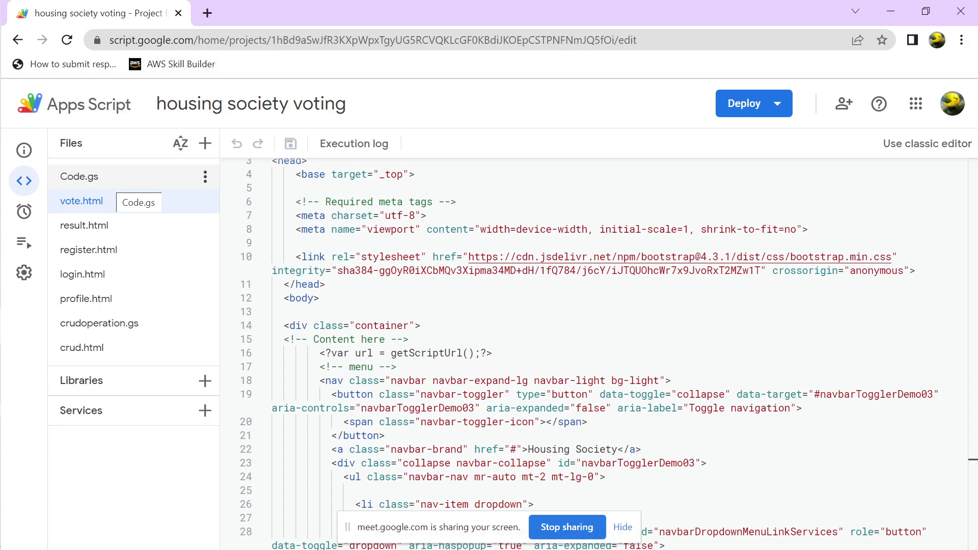
# Open Code.gs and locate the validateLogin function
pyautogui.click(82, 176)
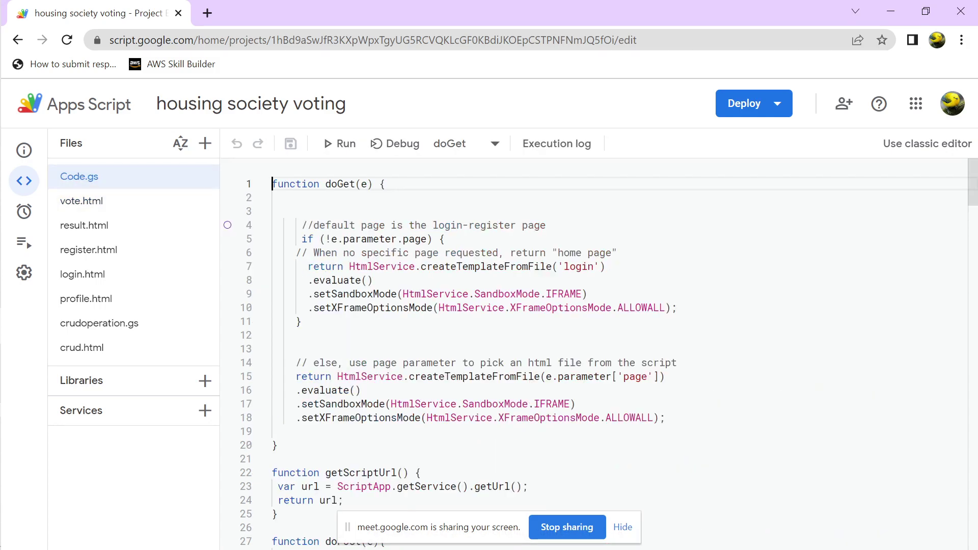
pyautogui.click(373, 280)
pyautogui.press('Down')
pyautogui.press('Down')
pyautogui.press('Down')
pyautogui.press('Down')
pyautogui.press('Down')
pyautogui.press('Down')
pyautogui.press('Down')
pyautogui.press('Down')
pyautogui.press('Down')
pyautogui.press('Down')
pyautogui.press('Down')
pyautogui.press('Down')
pyautogui.press('Down')
pyautogui.press('Down')
pyautogui.press('Down')
pyautogui.press('Down')
pyautogui.press('Down')
pyautogui.press('Down')
pyautogui.press('Down')
pyautogui.press('Down')
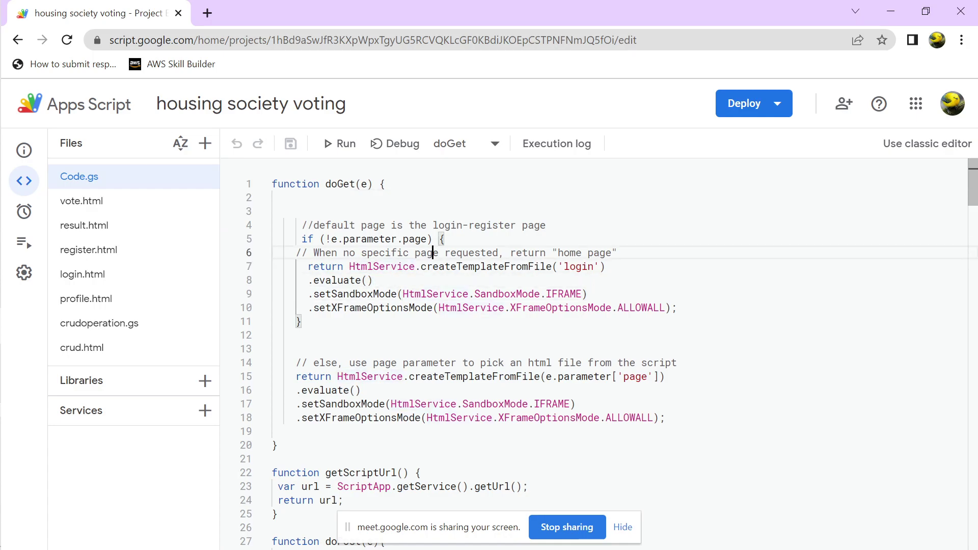
pyautogui.press('Up')
pyautogui.press('Up')
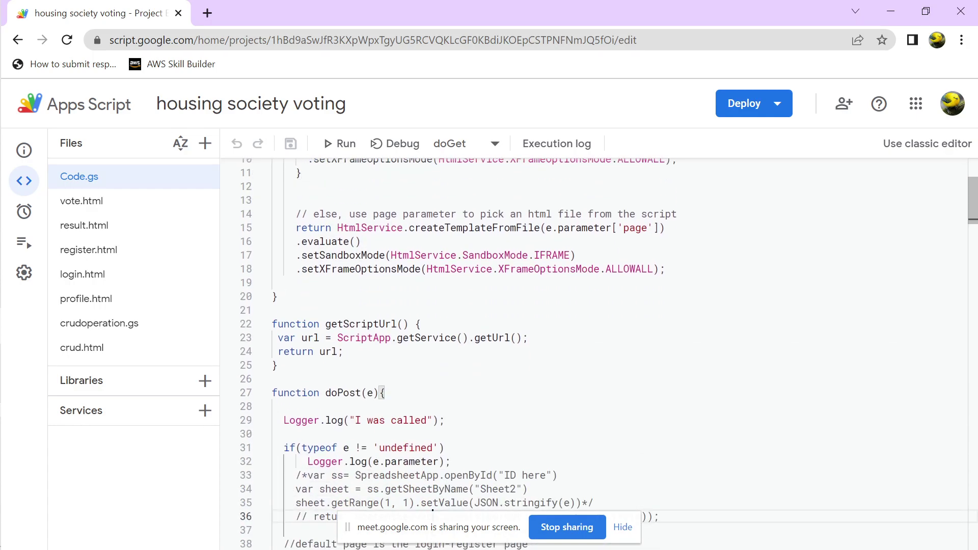
pyautogui.press('Down')
pyautogui.press('Down')
pyautogui.press('Down')
pyautogui.press('Down')
pyautogui.press('Down')
pyautogui.press('Down')
pyautogui.press('Down')
pyautogui.press('Down')
pyautogui.press('Down')
pyautogui.press('Down')
pyautogui.press('Down')
pyautogui.press('Down')
pyautogui.press('Down')
pyautogui.press('Down')
pyautogui.press('Down')
pyautogui.press('Down')
pyautogui.press('Down')
pyautogui.press('Down')
pyautogui.press('Down')
pyautogui.press('Down')
pyautogui.press('Down')
pyautogui.press('Down')
pyautogui.press('Down')
pyautogui.press('Down')
pyautogui.press('Down')
pyautogui.press('Down')
pyautogui.press('Down')
pyautogui.press('Down')
pyautogui.press('Down')
pyautogui.press('Down')
pyautogui.press('Down')
pyautogui.press('Down')
pyautogui.press('Down')
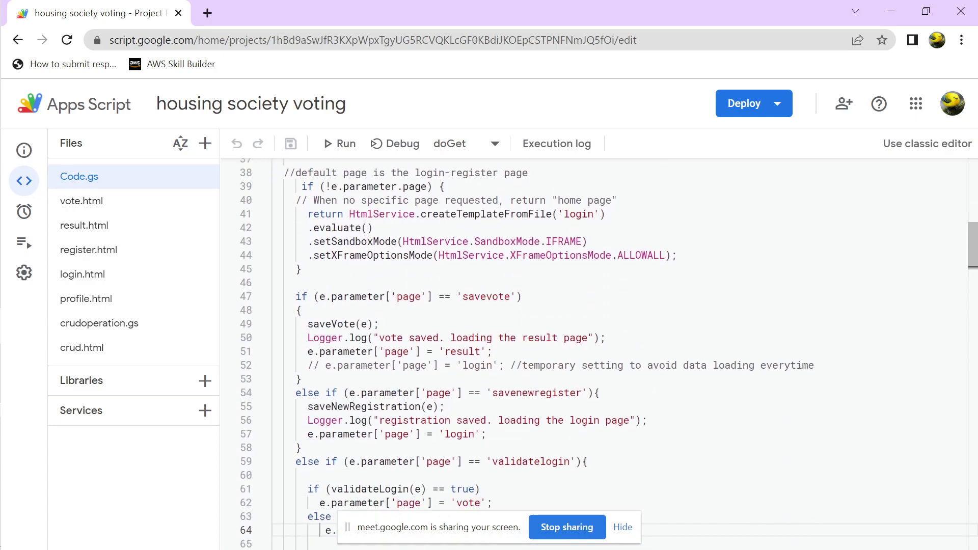
pyautogui.press('Down')
pyautogui.press('Down')
pyautogui.press('Down')
pyautogui.press('Down')
pyautogui.press('Down')
pyautogui.press('Down')
pyautogui.press('Down')
pyautogui.press('Down')
pyautogui.press('Down')
pyautogui.press('Down')
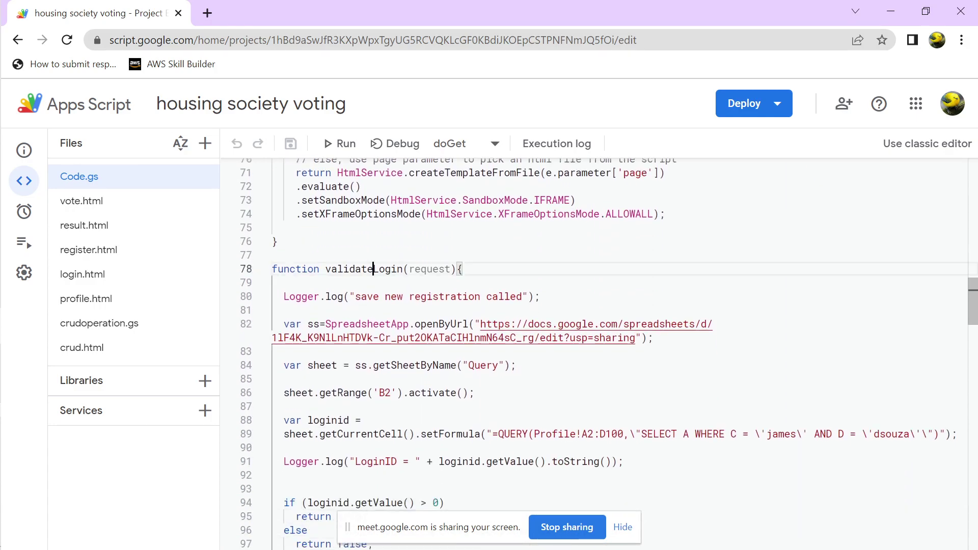
pyautogui.doubleClick(357, 269)
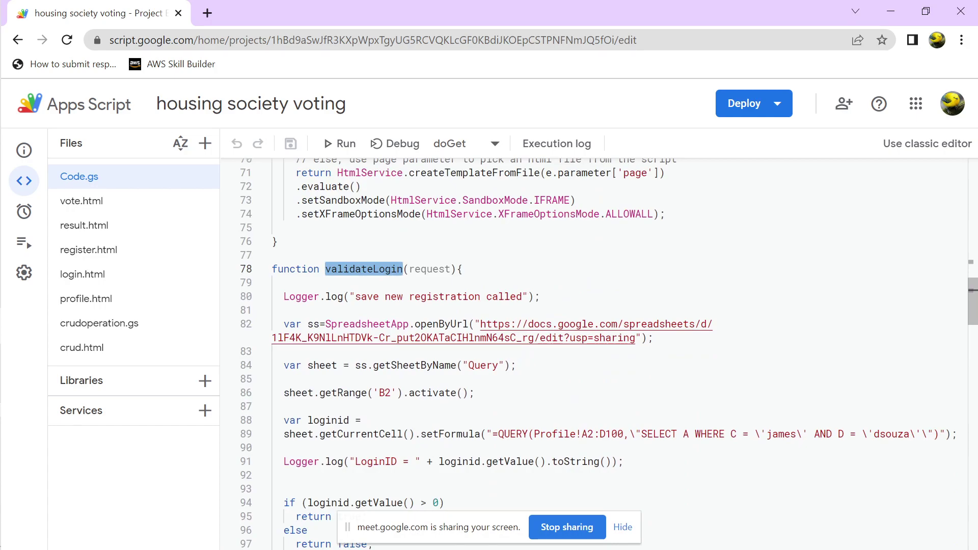
# Select the spreadsheet URL inside the openByUrl statement on line 82
pyautogui.click(324, 324)
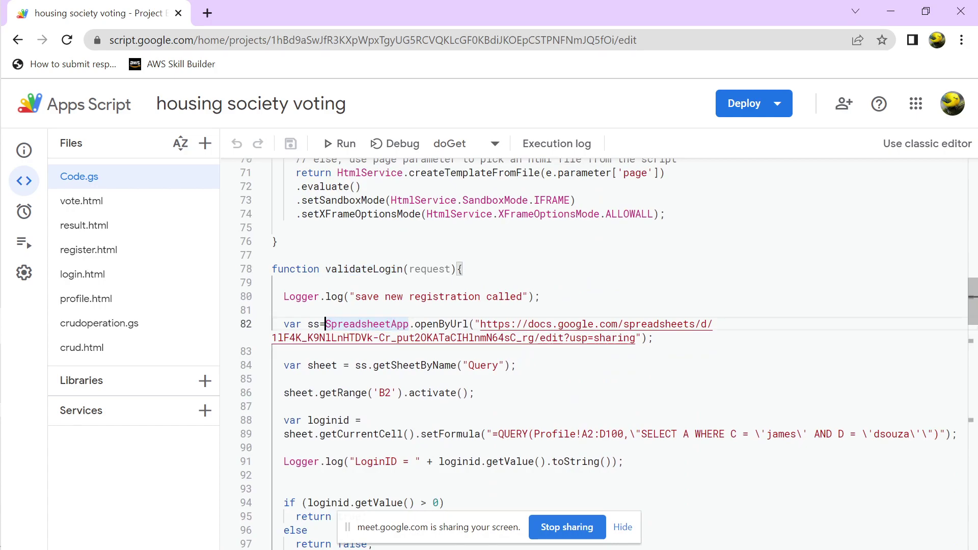
pyautogui.hotkey('ctrl', 'shift', 'Right')
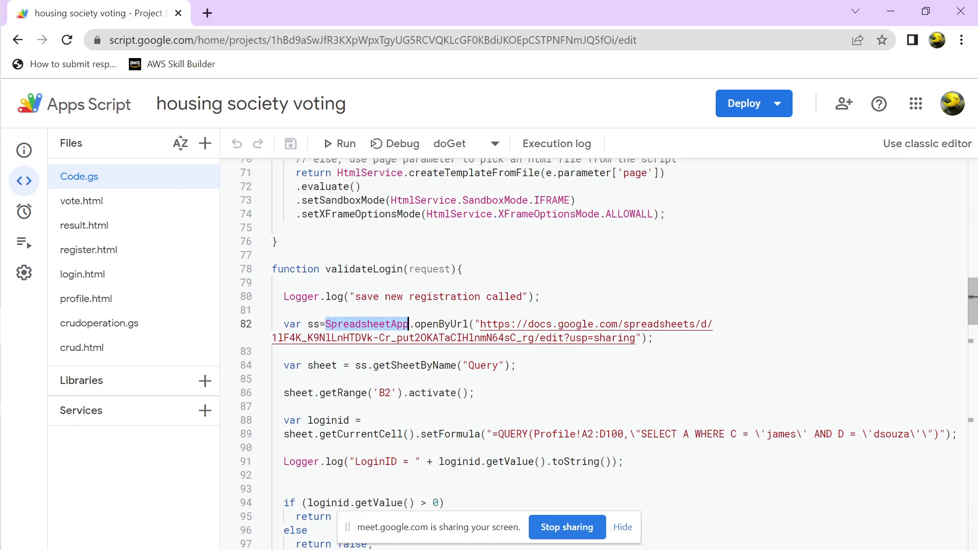
pyautogui.hotkey('ctrl', 'shift', 'Right')
pyautogui.hotkey('shift', 'Down')
pyautogui.hotkey('shift', 'End')
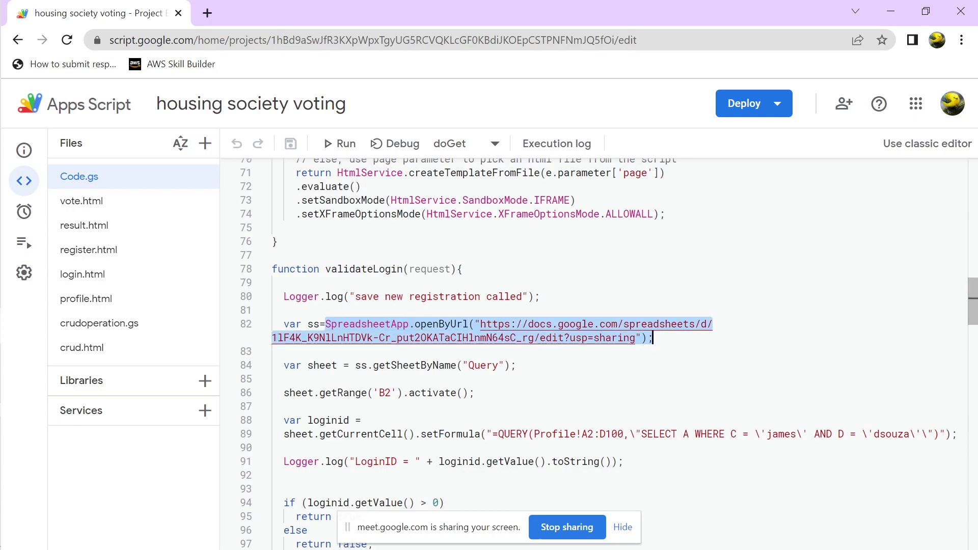
pyautogui.doubleClick(482, 365)
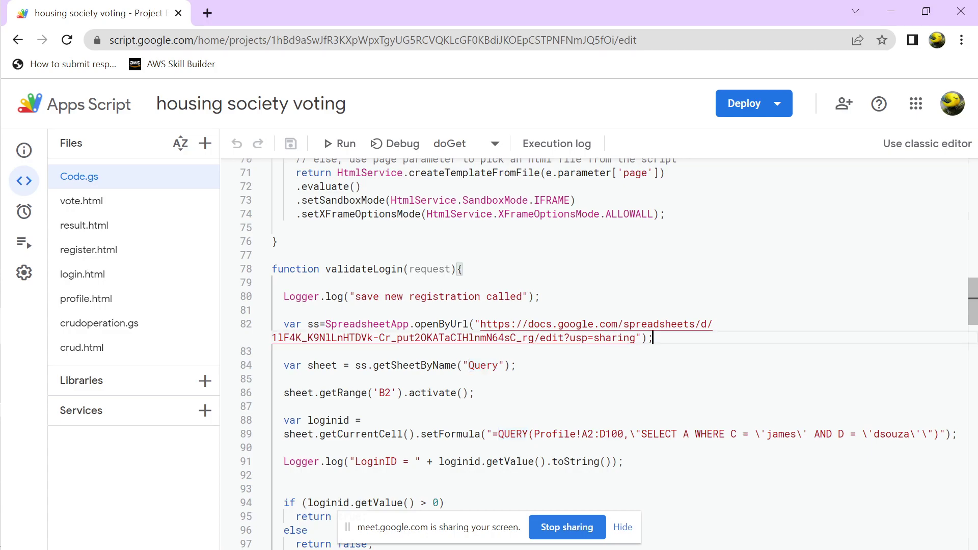
pyautogui.click(635, 337)
pyautogui.moveTo(635, 338); pyautogui.dragTo(479, 324)
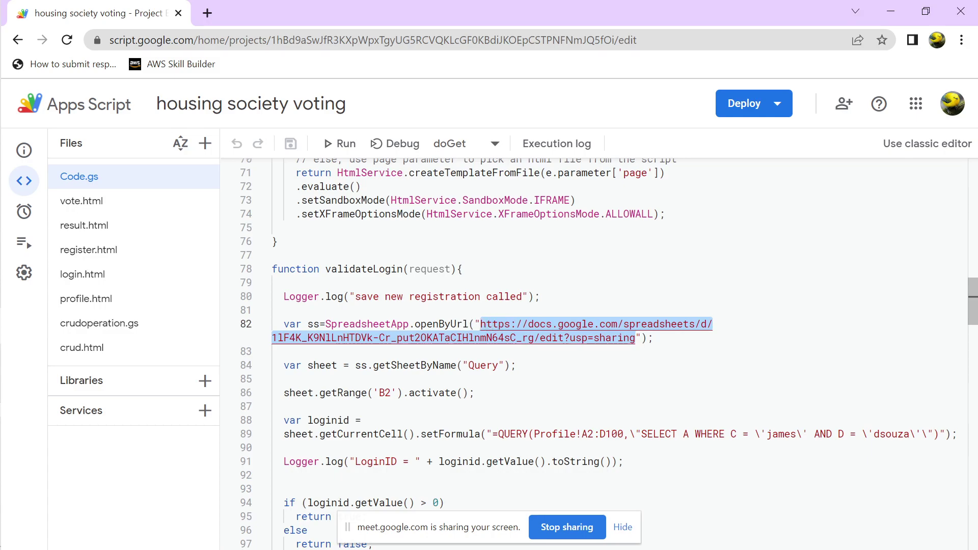
# Load the copied Voting2022 spreadsheet URL in a new tab, check cell E12, then close it
pyautogui.click(207, 12)
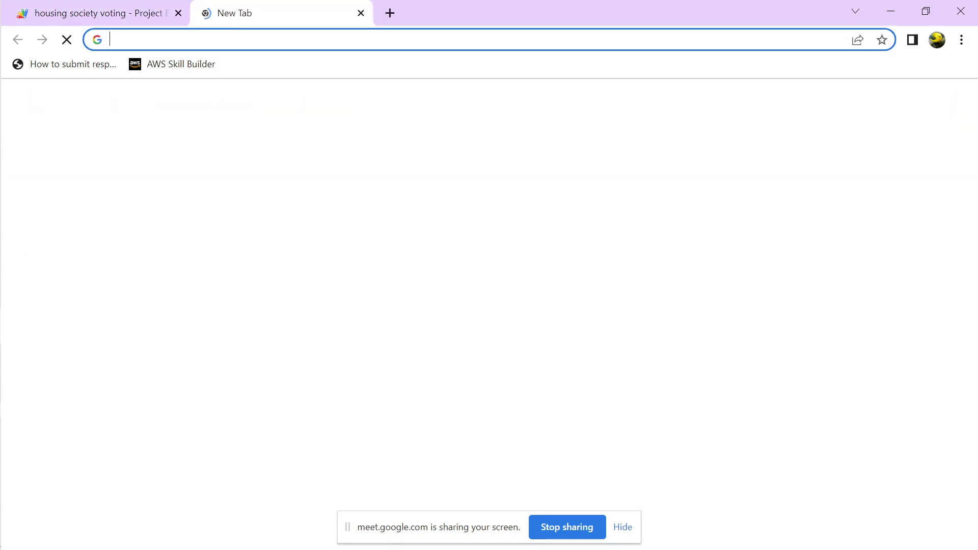
pyautogui.press('Return')
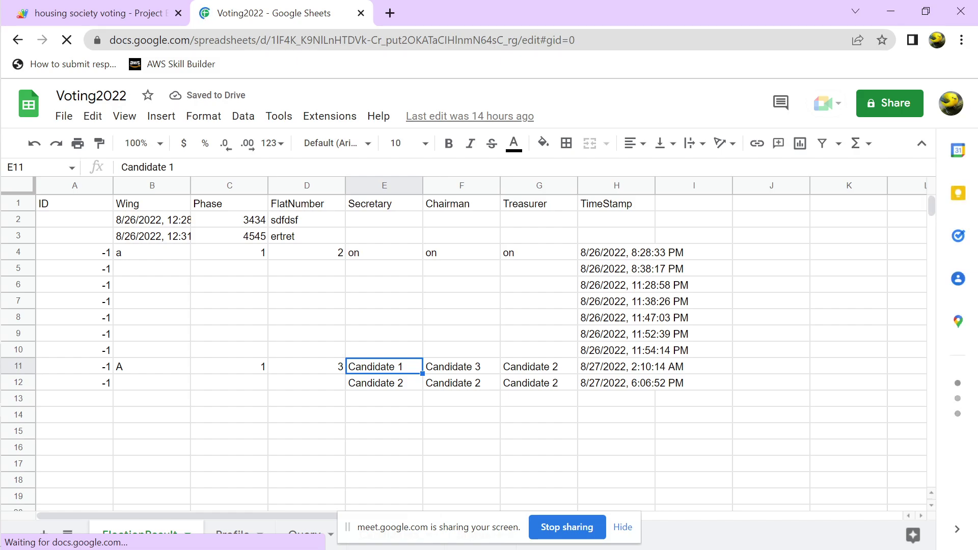
pyautogui.click(384, 382)
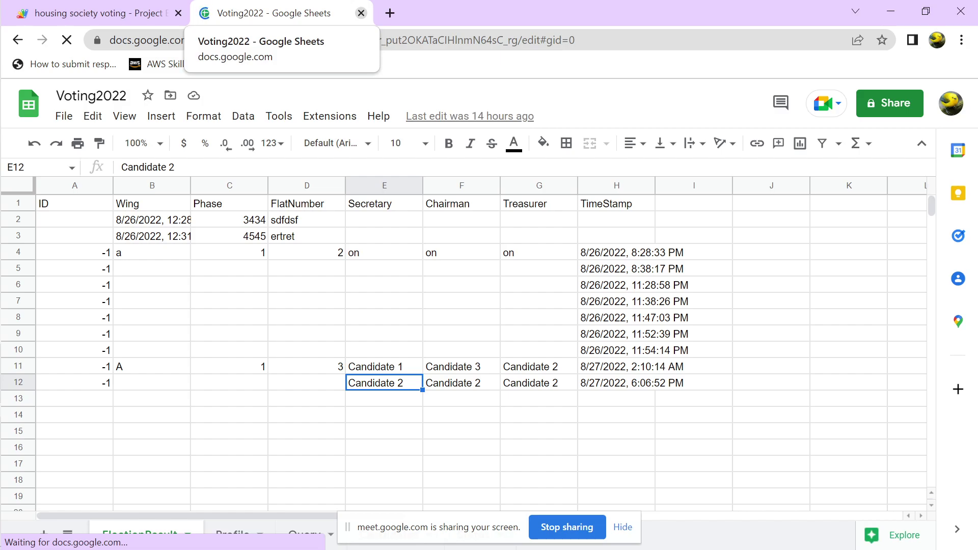
pyautogui.click(362, 12)
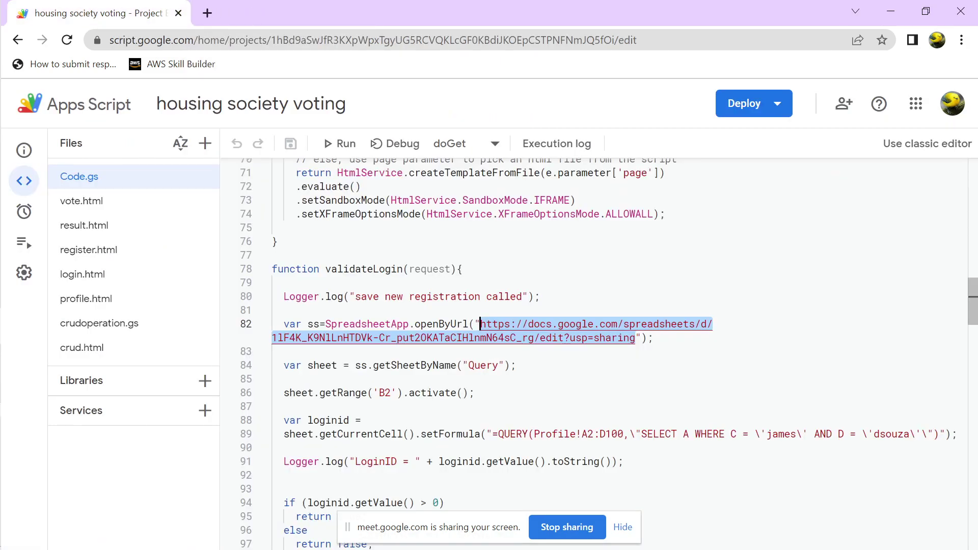
# From Manage deployments, launch the active web app URL so its login page opens in a new tab
pyautogui.press('Down')
pyautogui.press('Down')
pyautogui.press('Down')
pyautogui.press('Down')
pyautogui.press('Down')
pyautogui.press('Down')
pyautogui.press('Down')
pyautogui.press('Down')
pyautogui.press('Down')
pyautogui.press('Down')
pyautogui.press('Down')
pyautogui.press('Down')
pyautogui.press('Down')
pyautogui.press('Down')
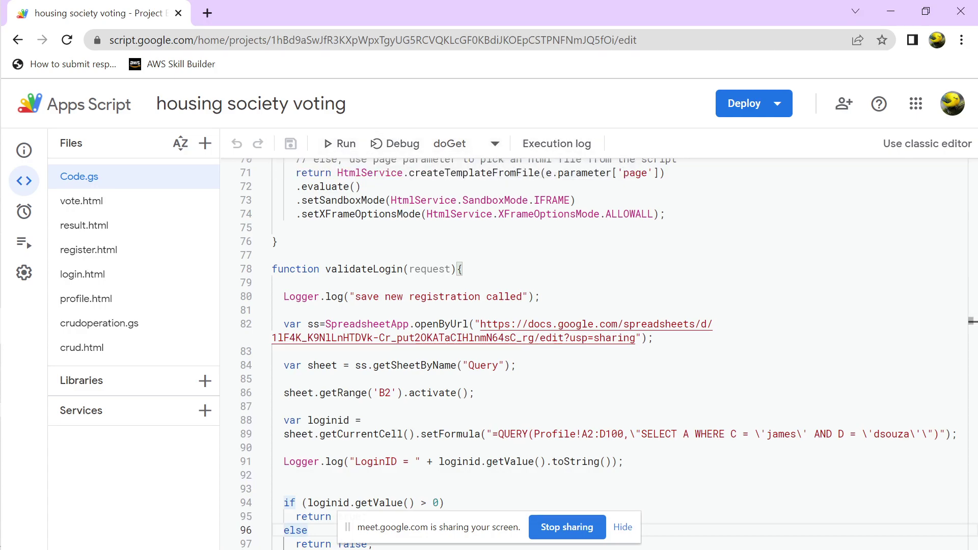
pyautogui.click(744, 103)
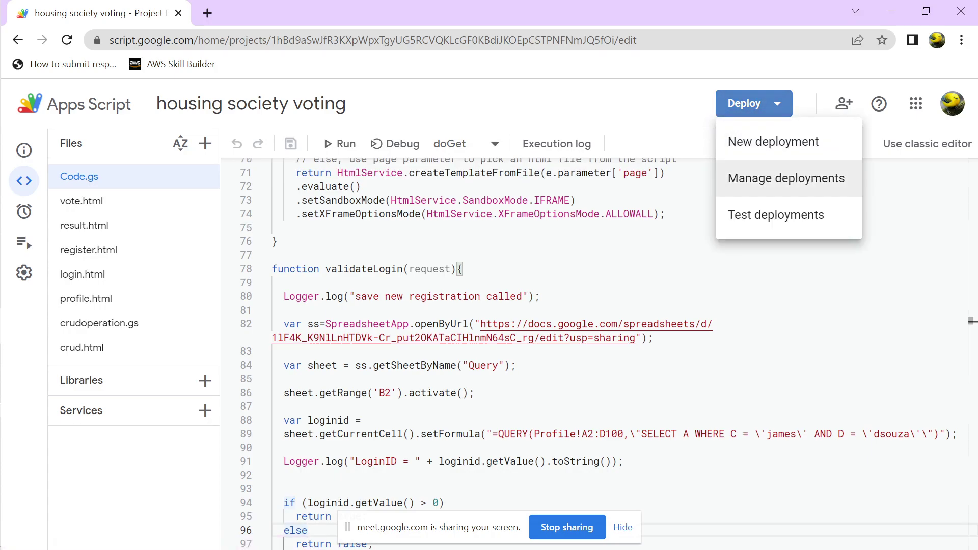
pyautogui.click(786, 178)
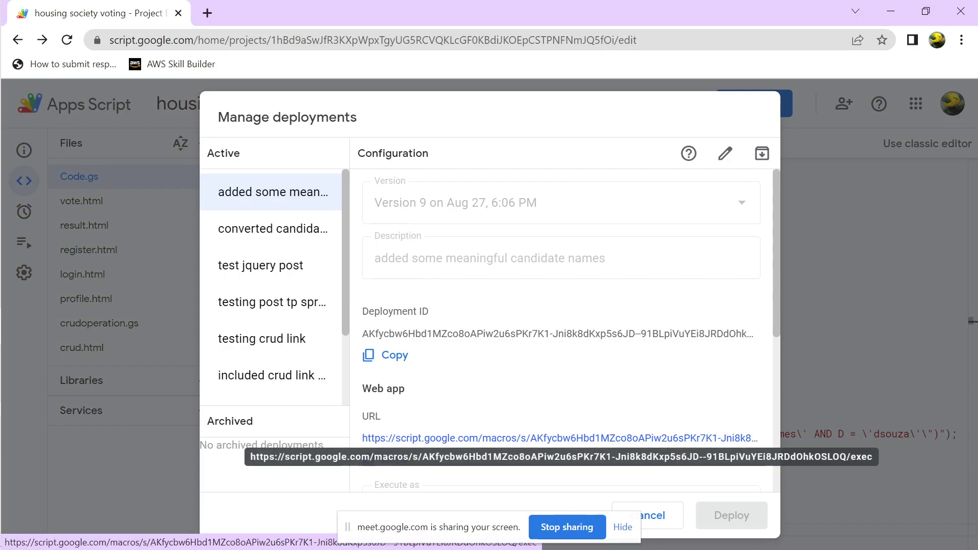
pyautogui.click(560, 438)
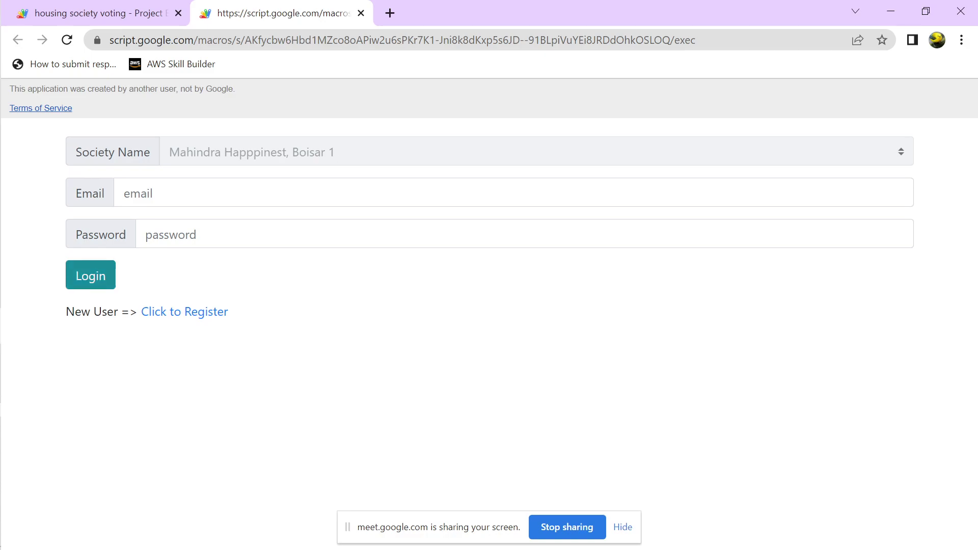
# Go to the registration page and enter the saved test e-mail and a password
pyautogui.click(184, 312)
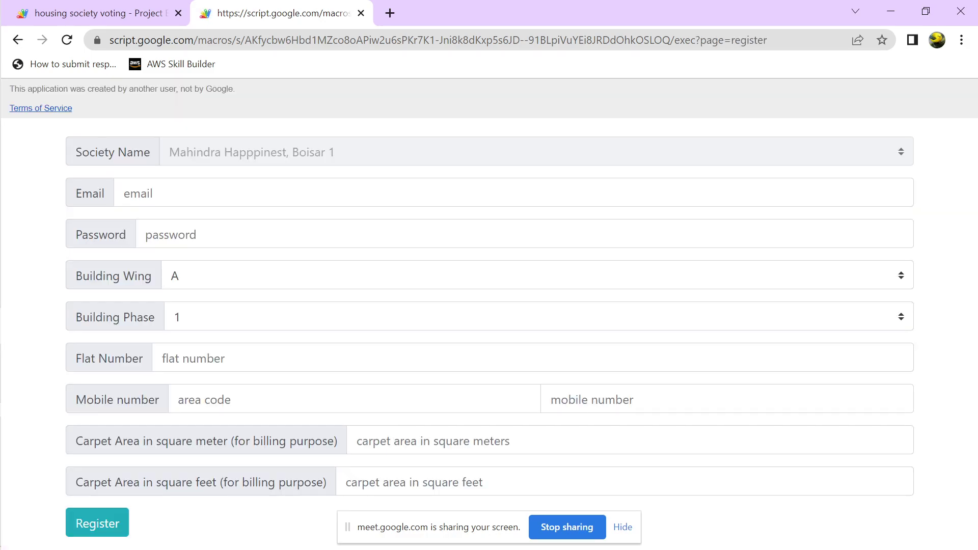
pyautogui.click(206, 193)
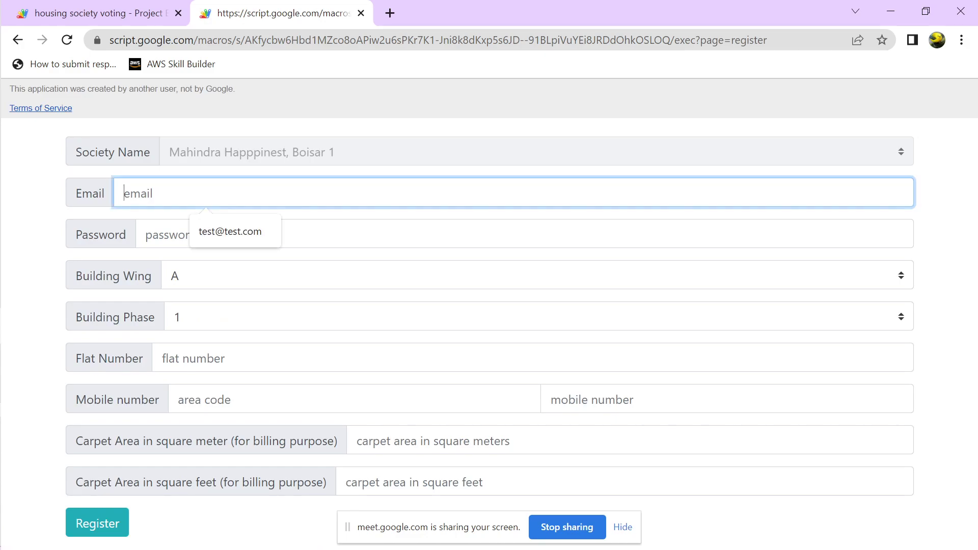
pyautogui.press('Down')
pyautogui.press('Return')
pyautogui.press('Tab')
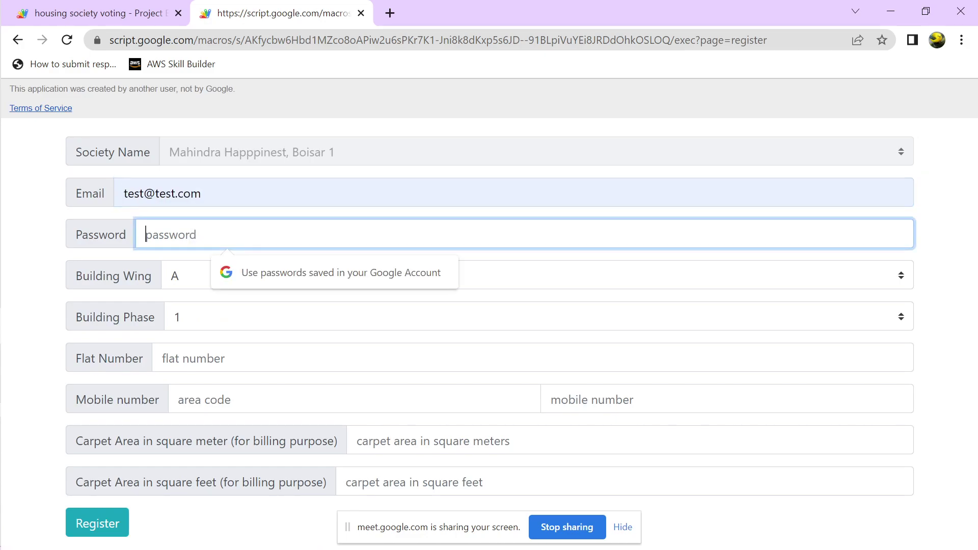
# Choose wing D, enter flat 3434, and fill in the mobile number with its area code
pyautogui.press('Tab')
pyautogui.hotkey('alt', 'Down')
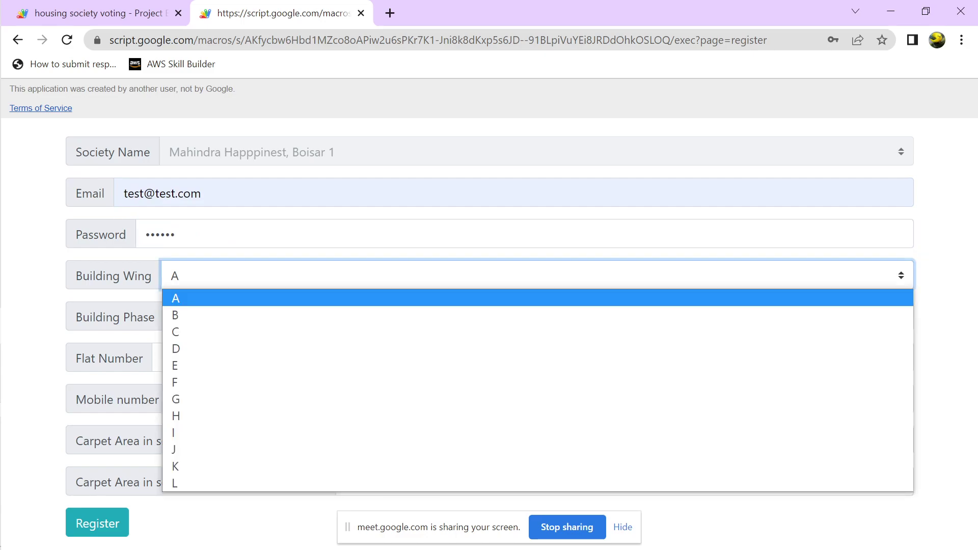
pyautogui.press('Down')
pyautogui.press('Down')
pyautogui.press('Down')
pyautogui.press('Return')
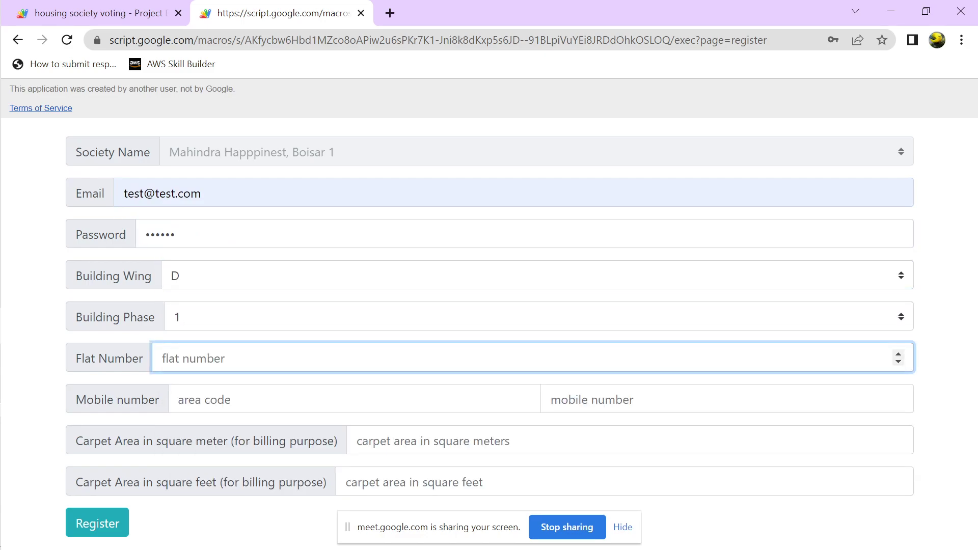
pyautogui.write('3434')
pyautogui.press('Tab')
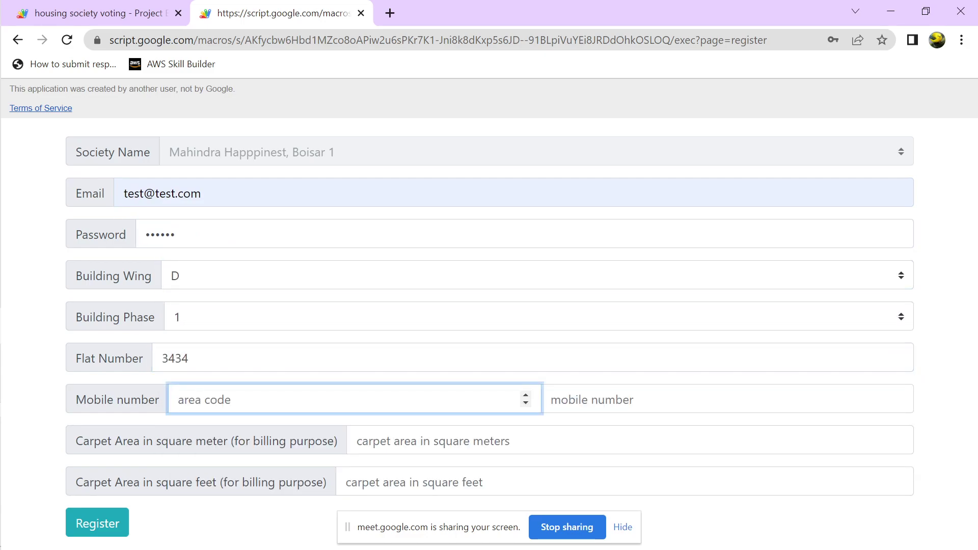
pyautogui.write('91')
pyautogui.click(631, 400)
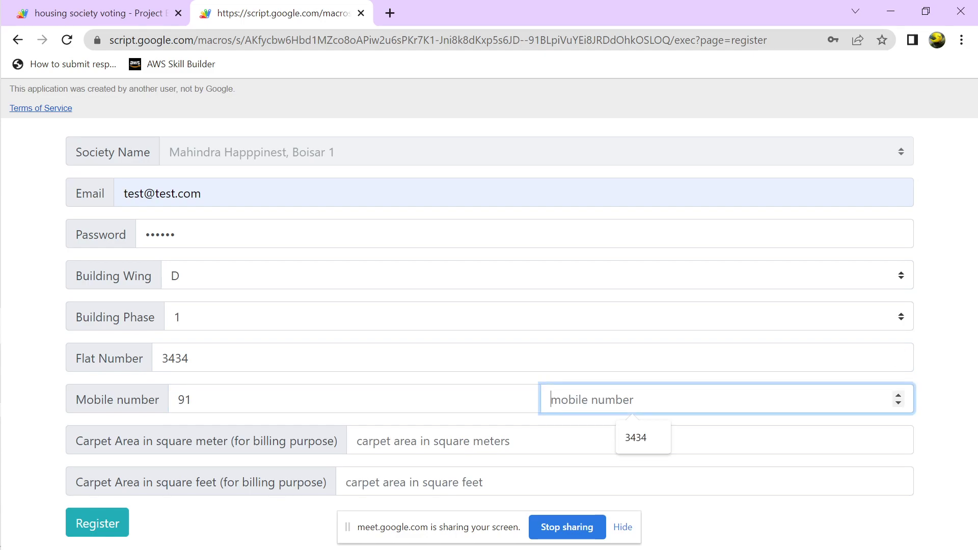
pyautogui.write('3434')
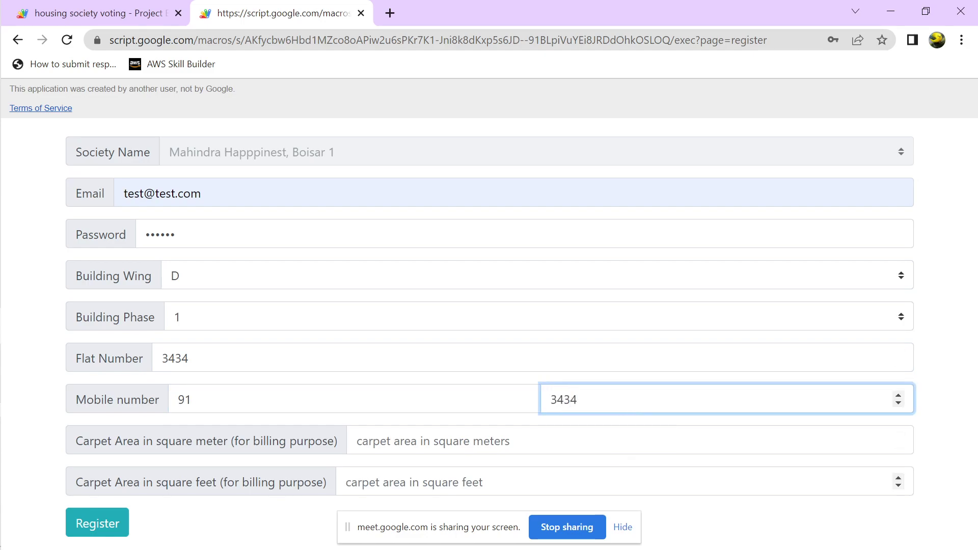
# Enter carpet areas of 400 sq m and 500 sq ft, submit, and dismiss Chrome's prompts
pyautogui.click(357, 440)
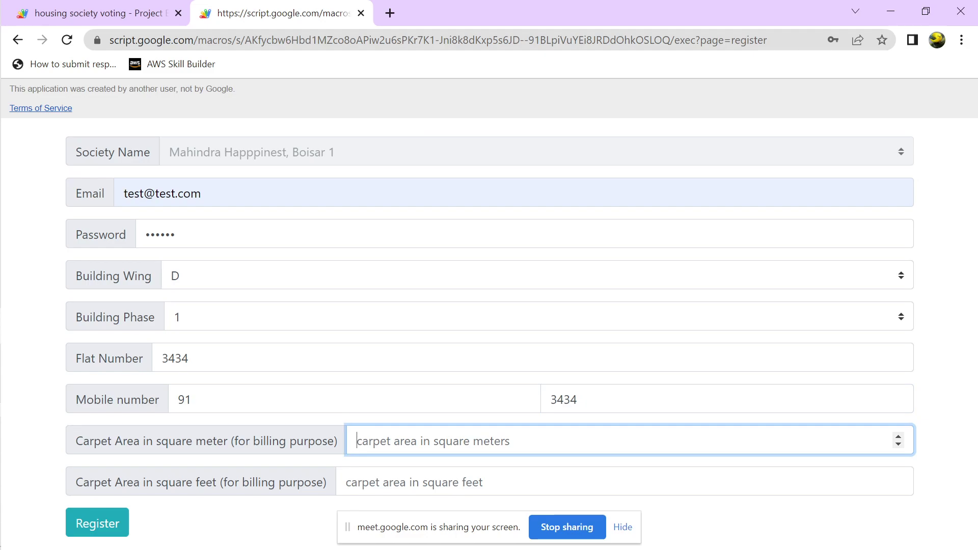
pyautogui.write('400')
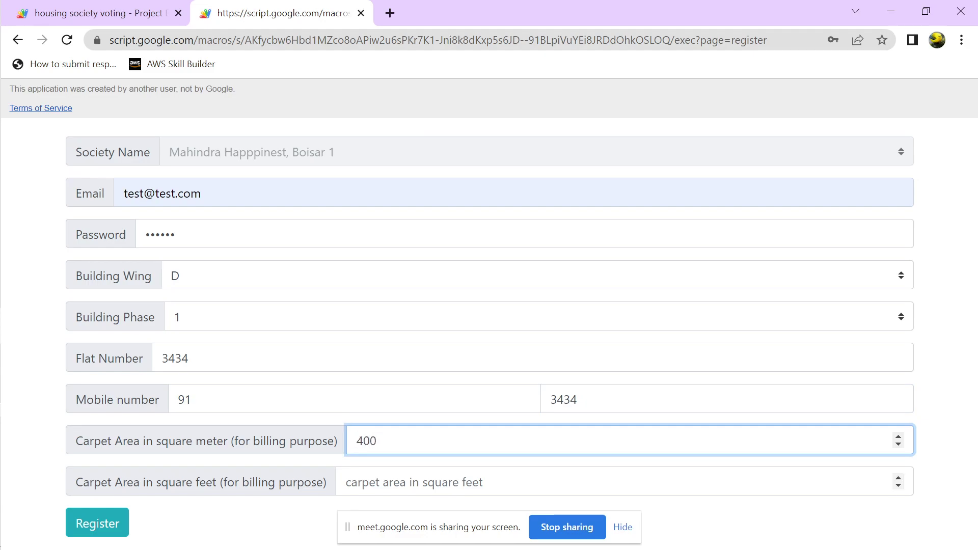
pyautogui.click(357, 482)
pyautogui.write('5')
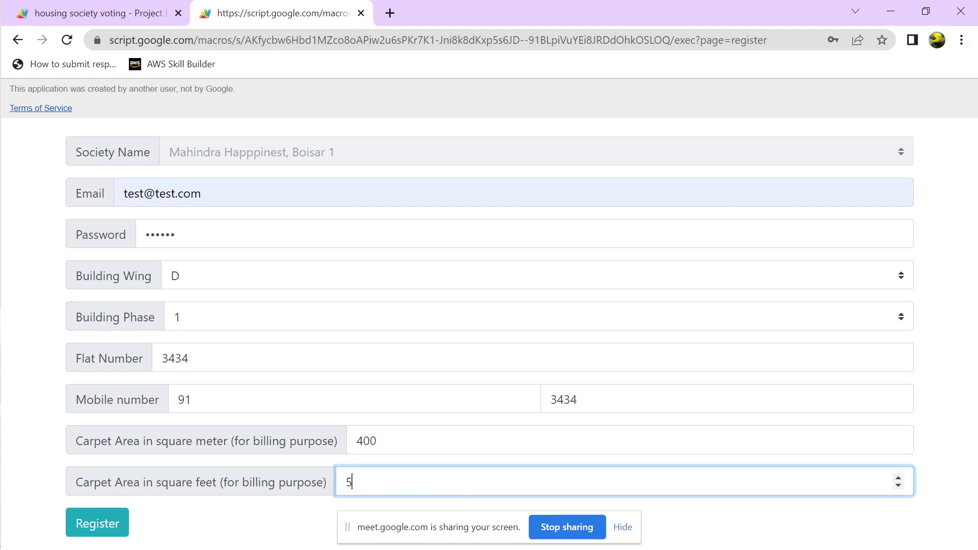
pyautogui.write('00')
pyautogui.click(98, 522)
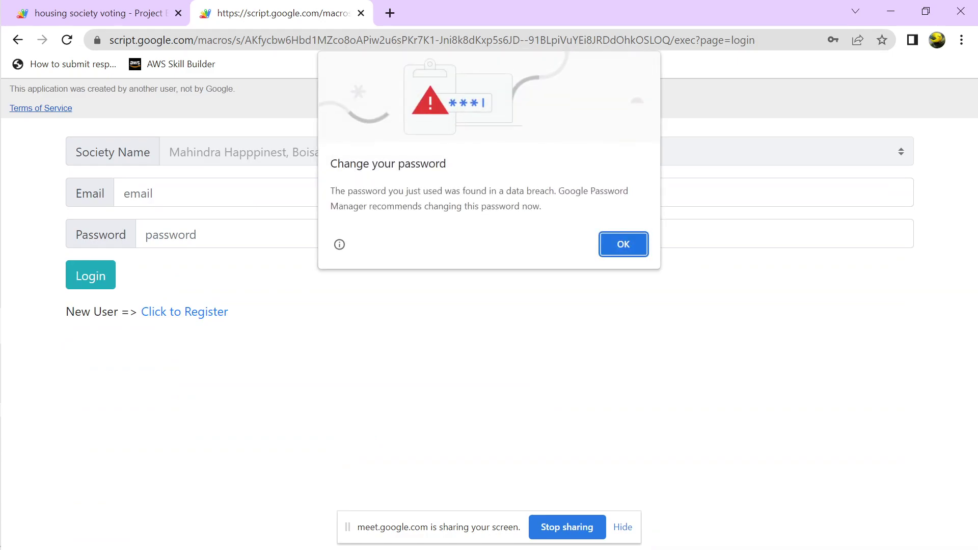
pyautogui.press('Return')
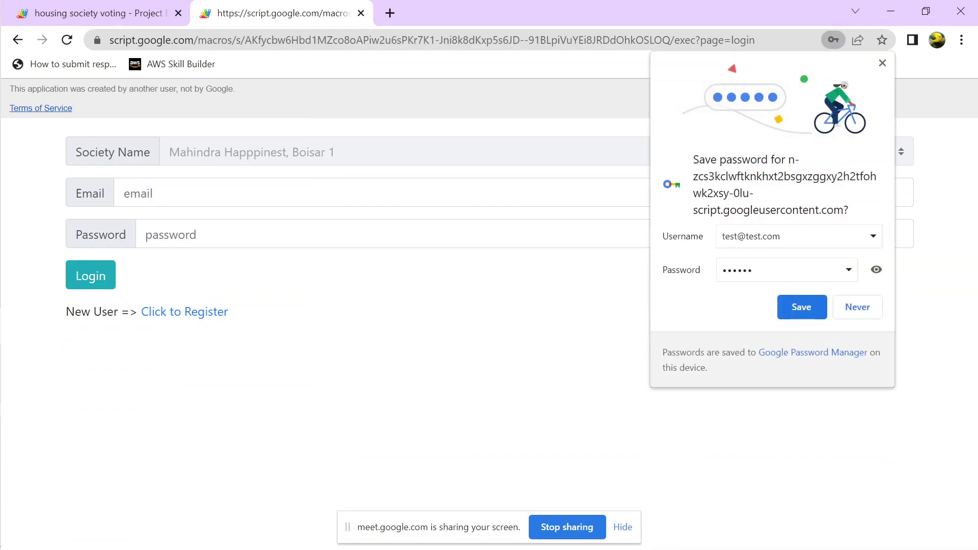
pyautogui.press('Return')
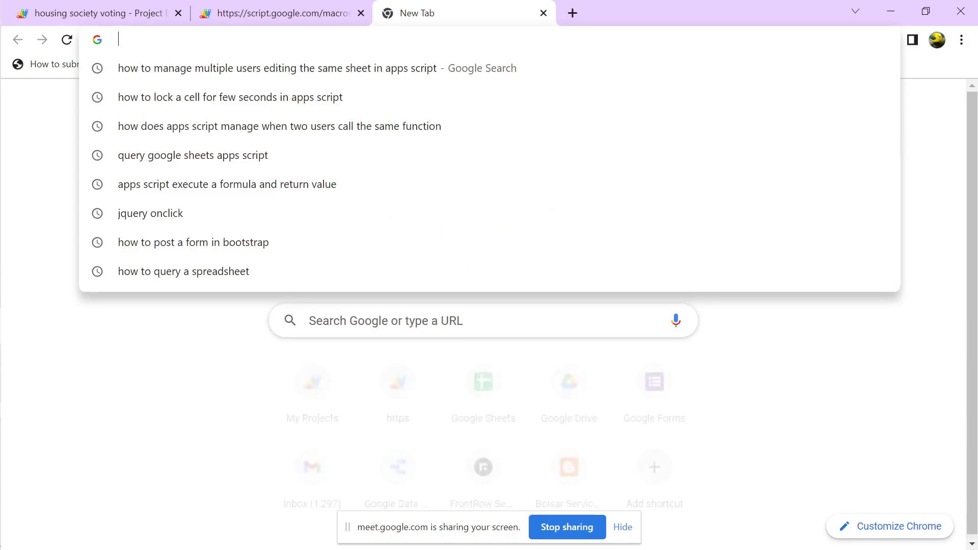
# Go to Google Drive and open Voting2022 from the Suggested files
pyautogui.write('drive')
pyautogui.press('Return')
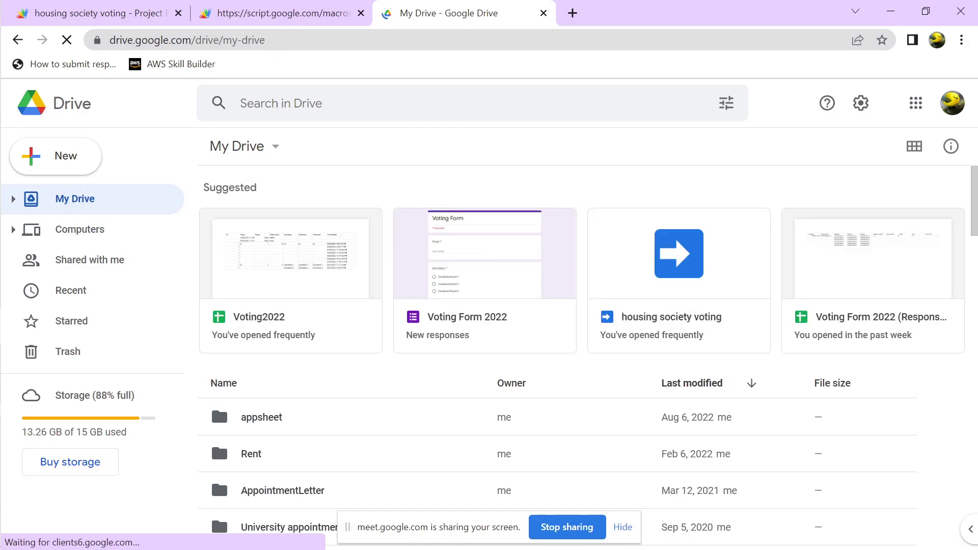
pyautogui.doubleClick(258, 318)
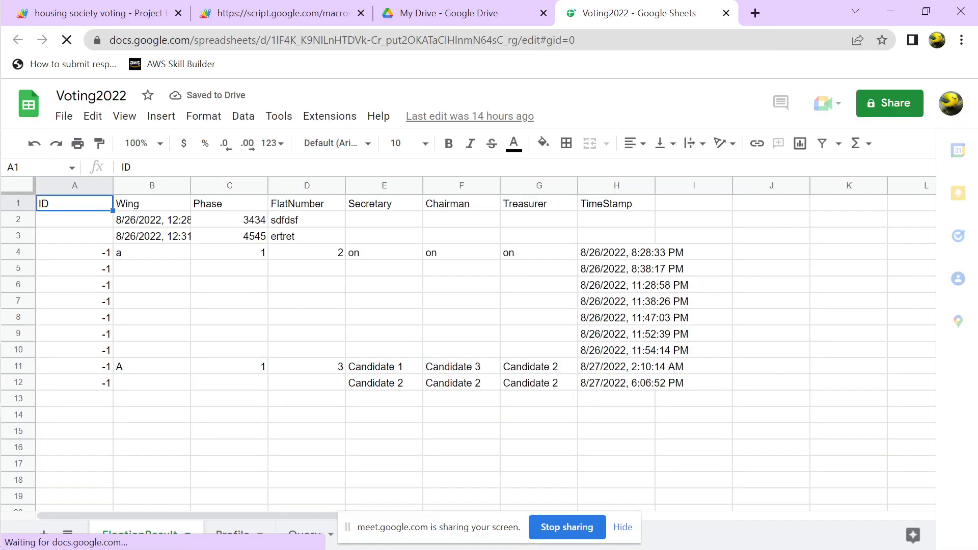
# Check the Treasurer votes in G11 and G12 and move down column G
pyautogui.click(538, 366)
pyautogui.click(539, 383)
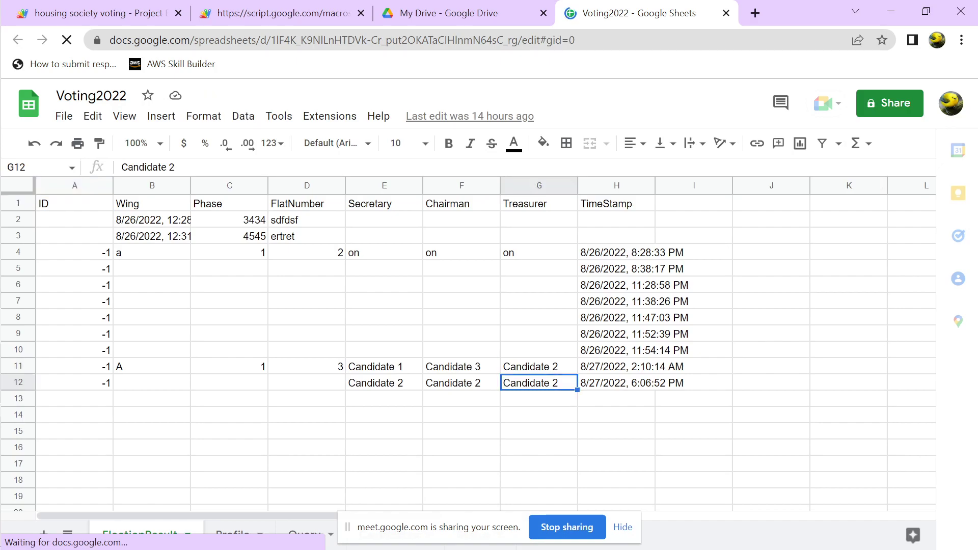
pyautogui.click(538, 448)
pyautogui.press('Down')
pyautogui.press('Down')
pyautogui.press('Down')
pyautogui.press('Down')
pyautogui.press('Down')
pyautogui.press('Down')
pyautogui.press('Down')
pyautogui.press('Down')
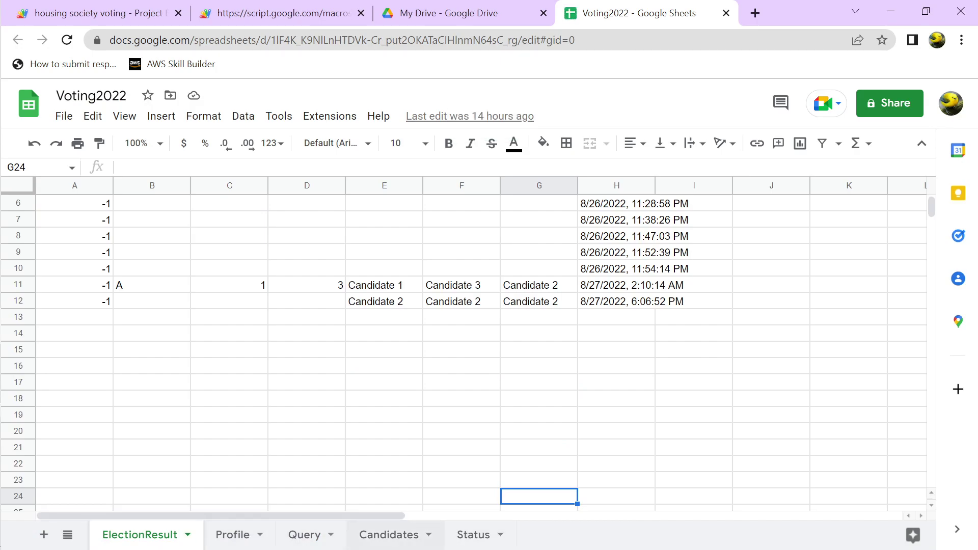
# On the Profile sheet, review the ID, email and password of row 8
pyautogui.click(232, 534)
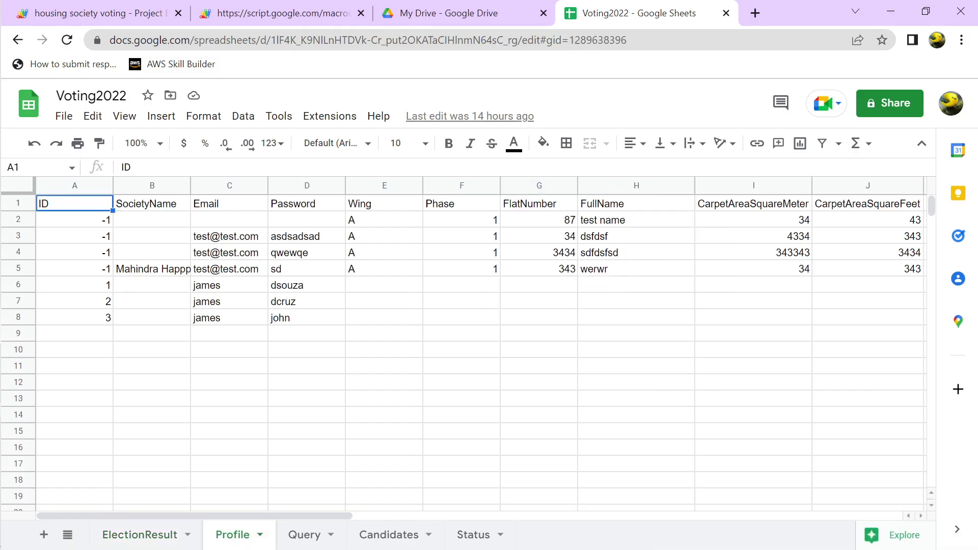
pyautogui.click(306, 318)
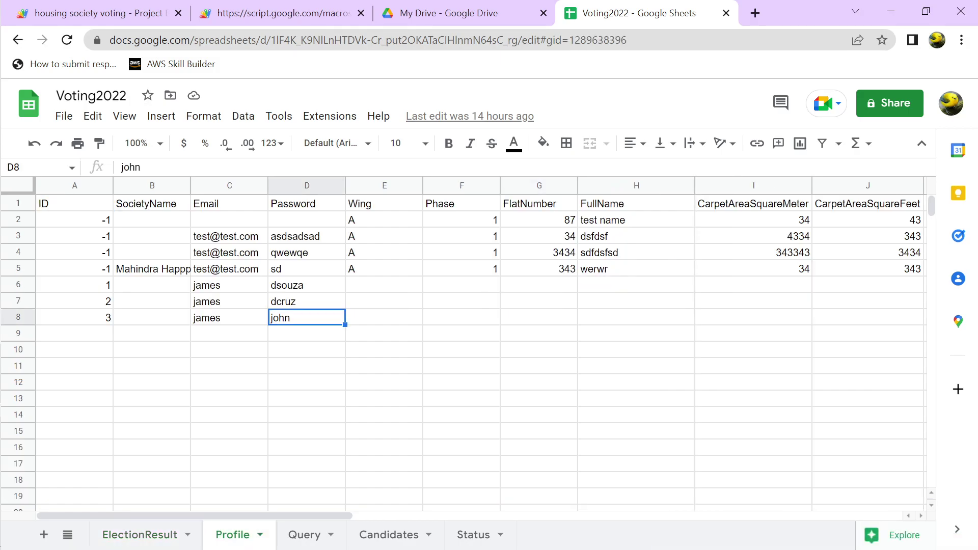
pyautogui.press('Left')
pyautogui.press('Left')
pyautogui.press('Left')
pyautogui.press('Right')
pyautogui.press('Right')
pyautogui.press('Right')
pyautogui.press('Right')
pyautogui.press('Right')
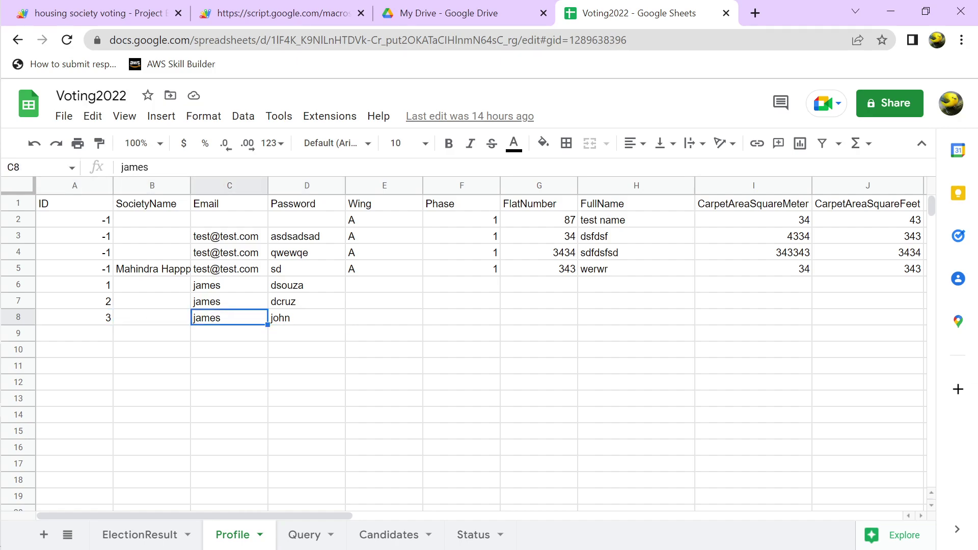
pyautogui.press('Left')
pyautogui.press('Left')
pyautogui.press('Left')
pyautogui.press('Right')
pyautogui.press('Right')
pyautogui.press('Right')
pyautogui.press('Right')
pyautogui.press('Right')
pyautogui.press('Right')
pyautogui.press('Right')
pyautogui.press('Right')
pyautogui.press('Right')
pyautogui.press('Right')
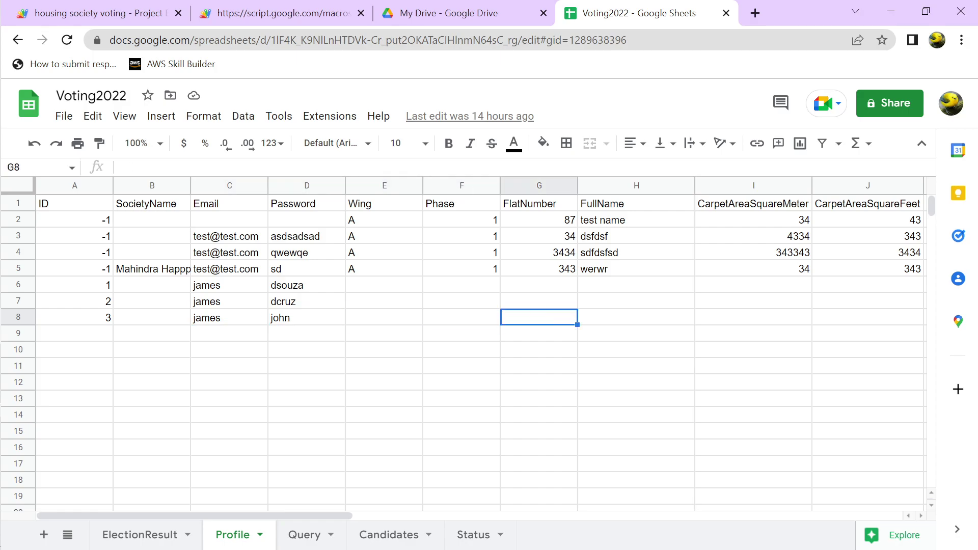
pyautogui.press('Left')
pyautogui.press('Left')
pyautogui.press('Left')
pyautogui.press('Left')
pyautogui.press('Left')
pyautogui.press('Left')
pyautogui.press('Left')
pyautogui.press('Left')
pyautogui.press('Left')
pyautogui.press('Left')
pyautogui.press('Left')
pyautogui.press('Left')
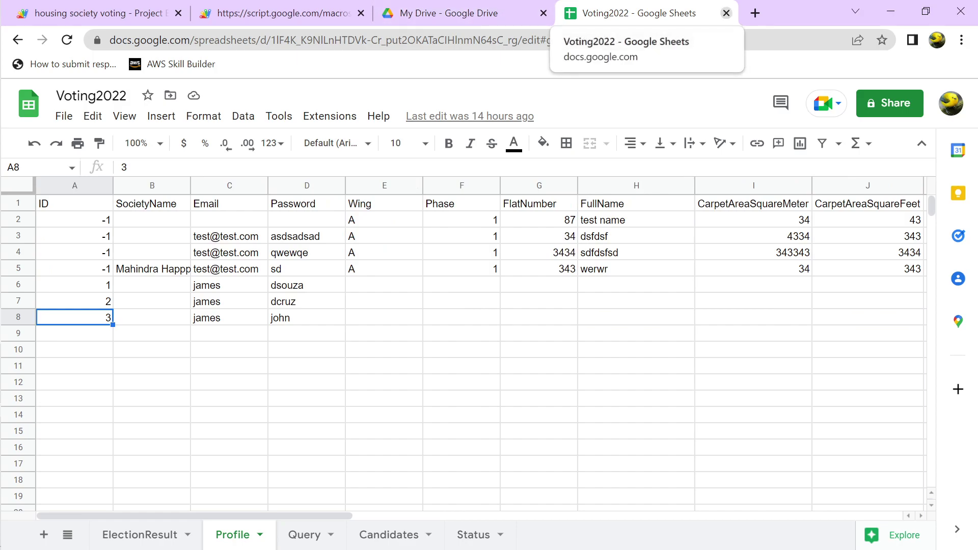
# Begin a =QUERY formula in empty cell D10
pyautogui.click(307, 349)
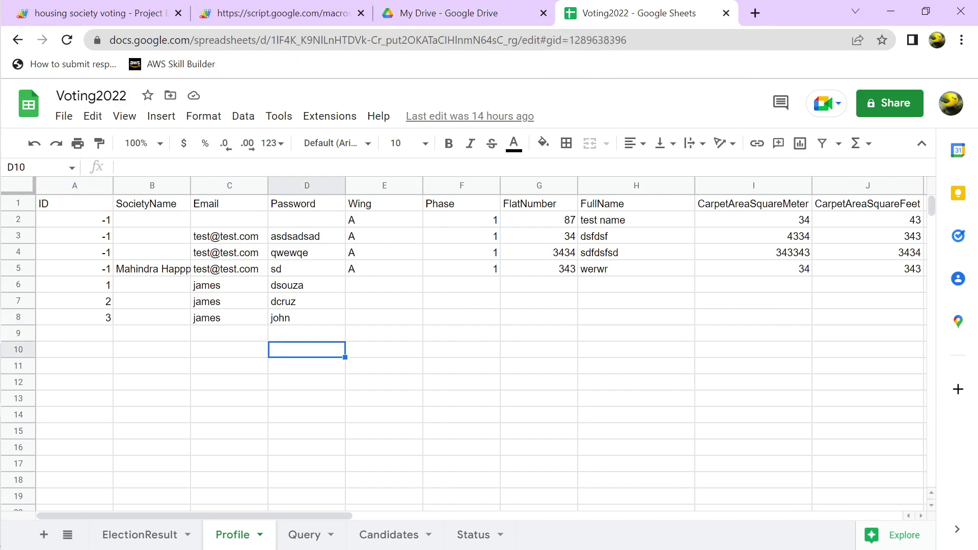
pyautogui.press('Return')
pyautogui.write('=QUERY')
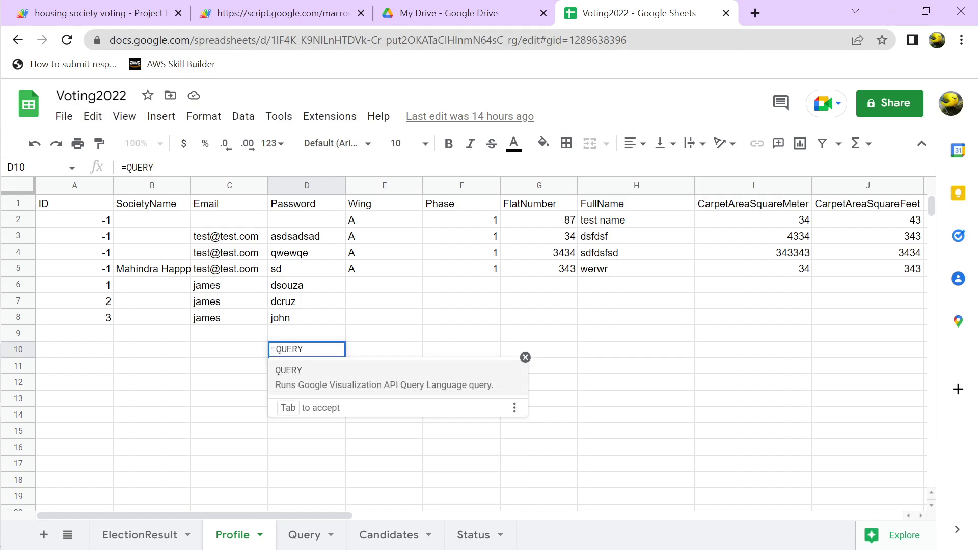
pyautogui.hotkey('shift', 'F1')
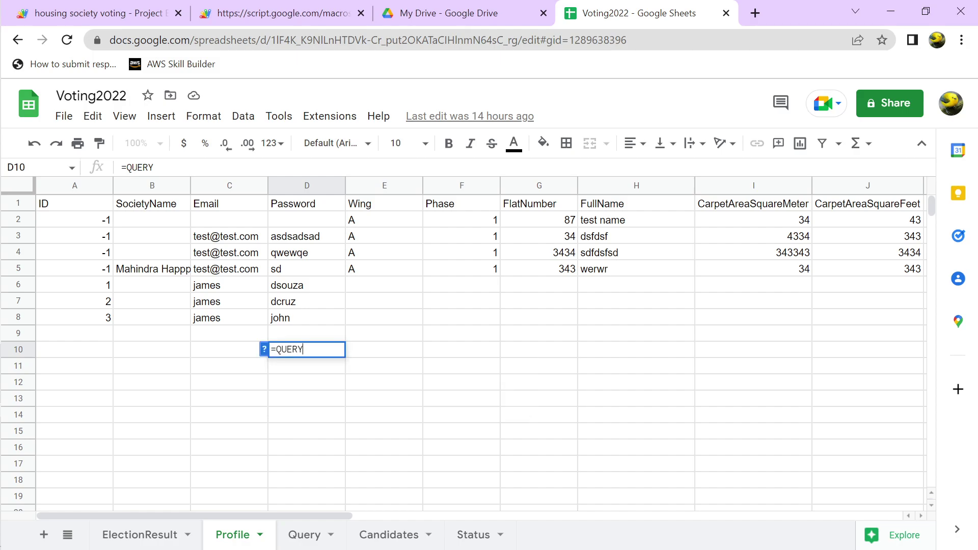
# On the Query sheet, correct the misspelled password string in B2's formula so it returns ID 1
pyautogui.click(304, 534)
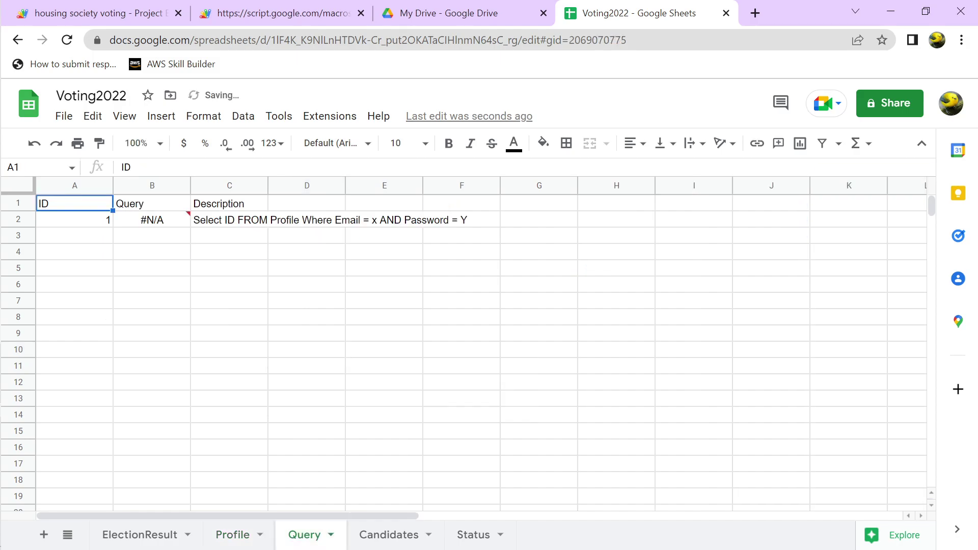
pyautogui.click(152, 220)
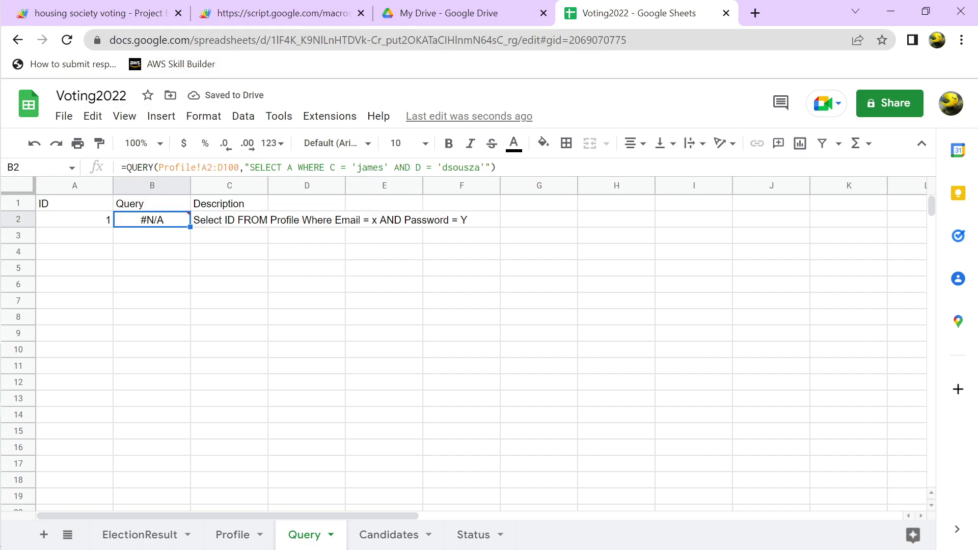
pyautogui.click(159, 167)
pyautogui.moveTo(159, 167); pyautogui.dragTo(170, 168)
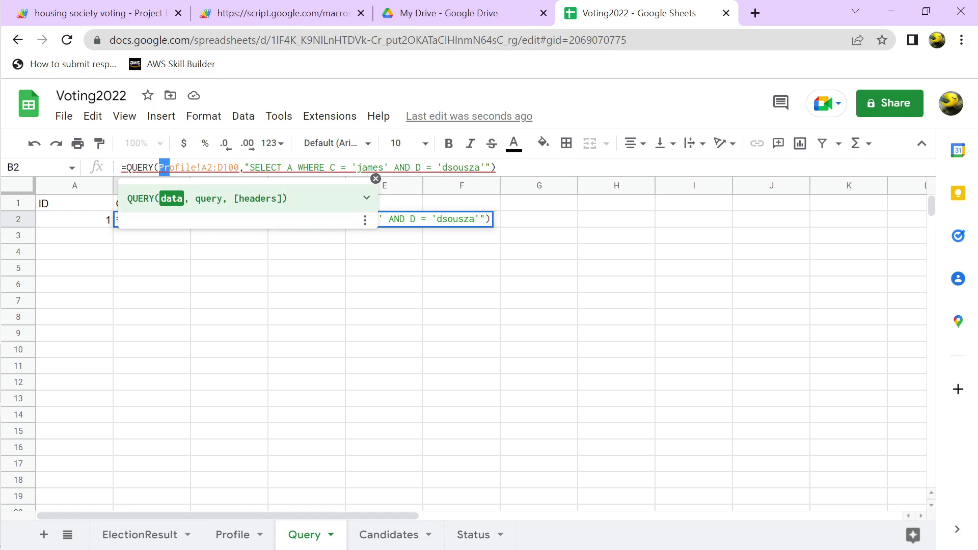
pyautogui.moveTo(442, 168); pyautogui.dragTo(480, 168)
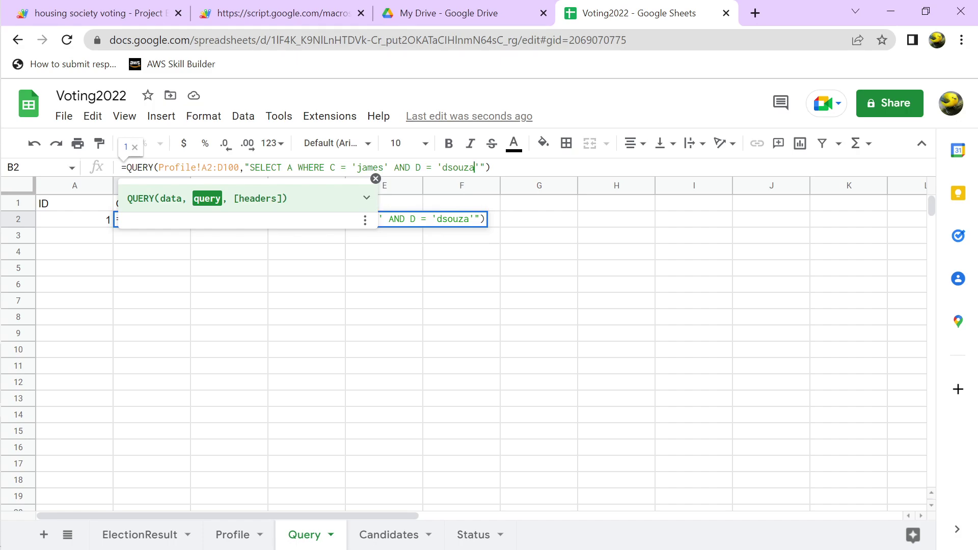
pyautogui.press('End')
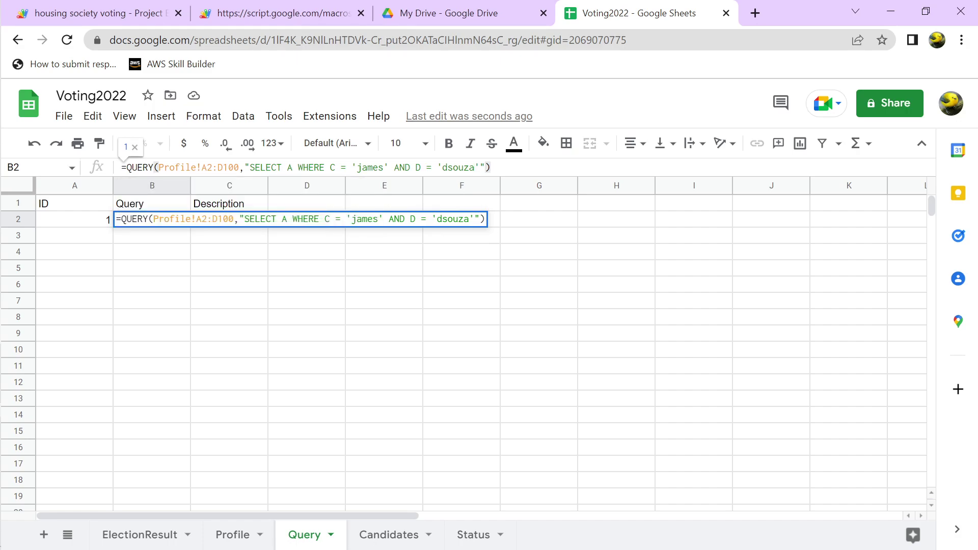
pyautogui.press('Return')
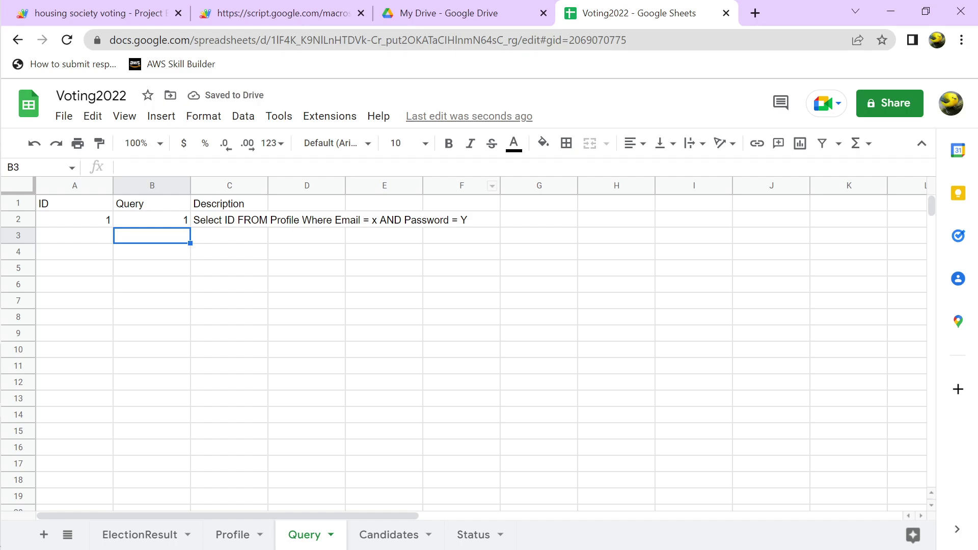
pyautogui.click(230, 219)
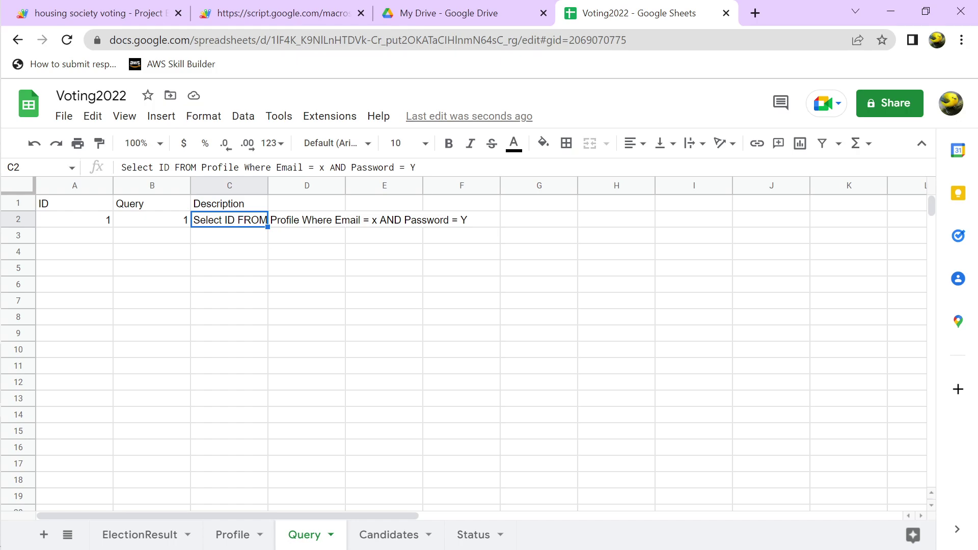
pyautogui.click(151, 219)
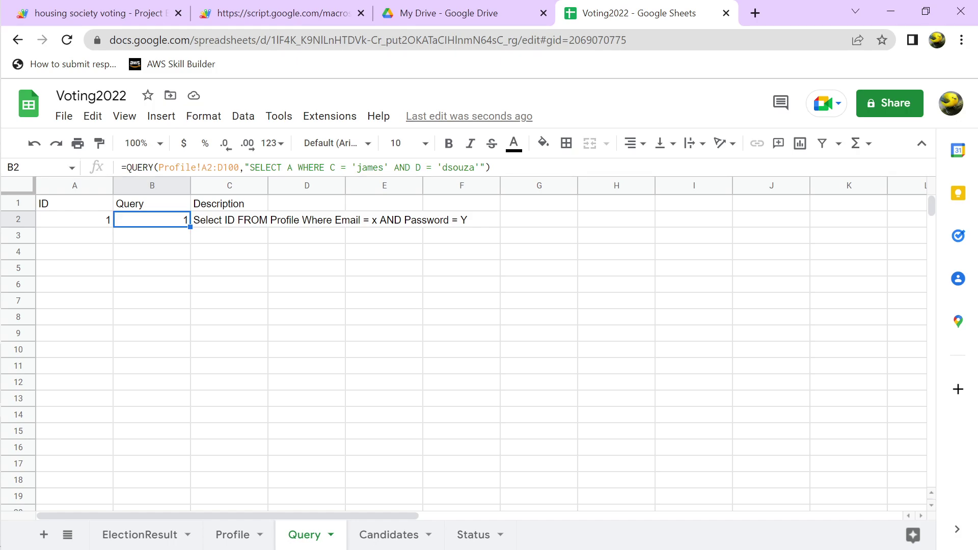
# On the Profile sheet, look up the ID, email and password in row 6
pyautogui.click(232, 534)
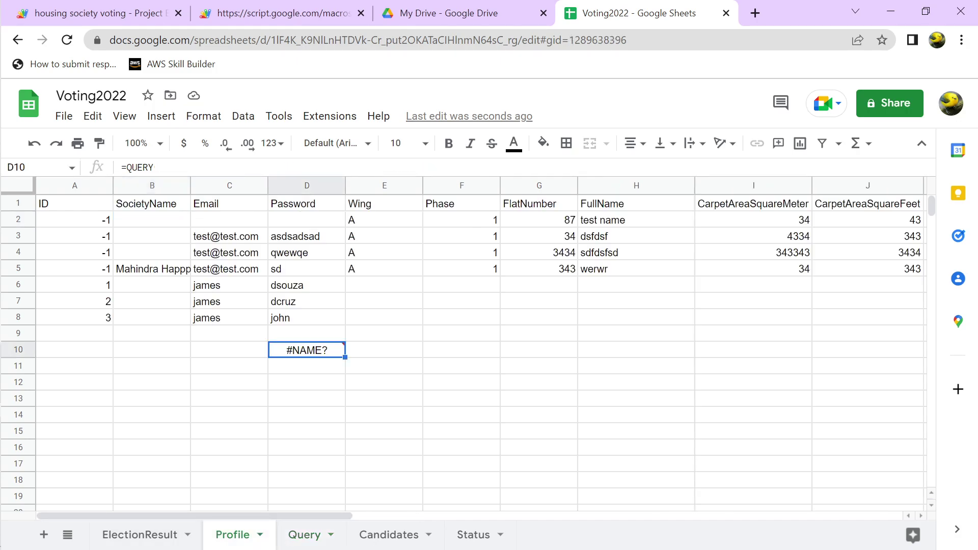
pyautogui.click(306, 301)
pyautogui.click(306, 284)
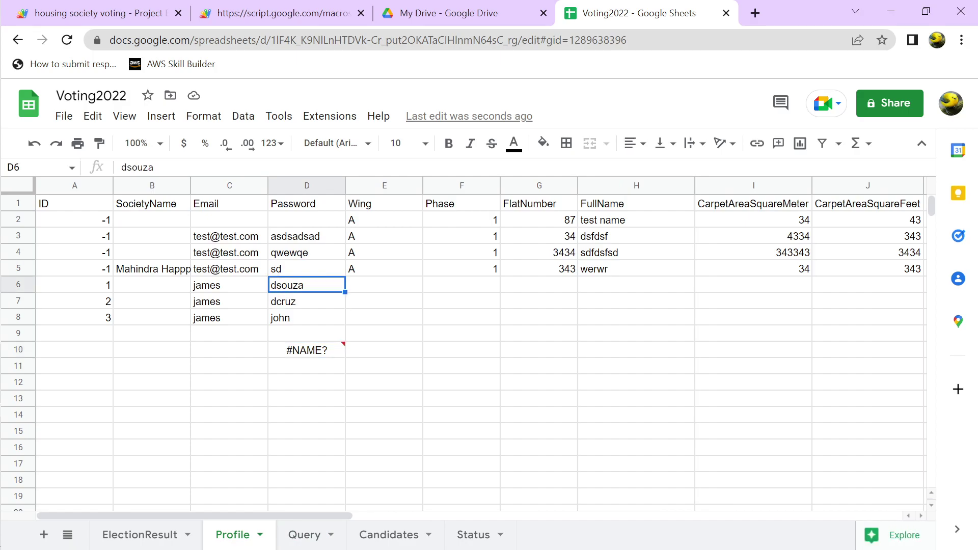
pyautogui.moveTo(229, 284); pyautogui.dragTo(307, 285)
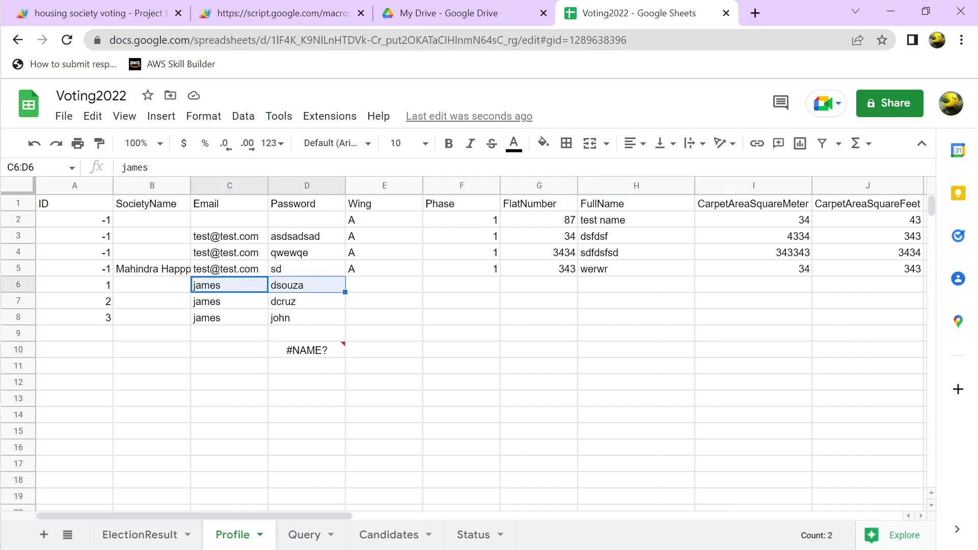
pyautogui.click(74, 285)
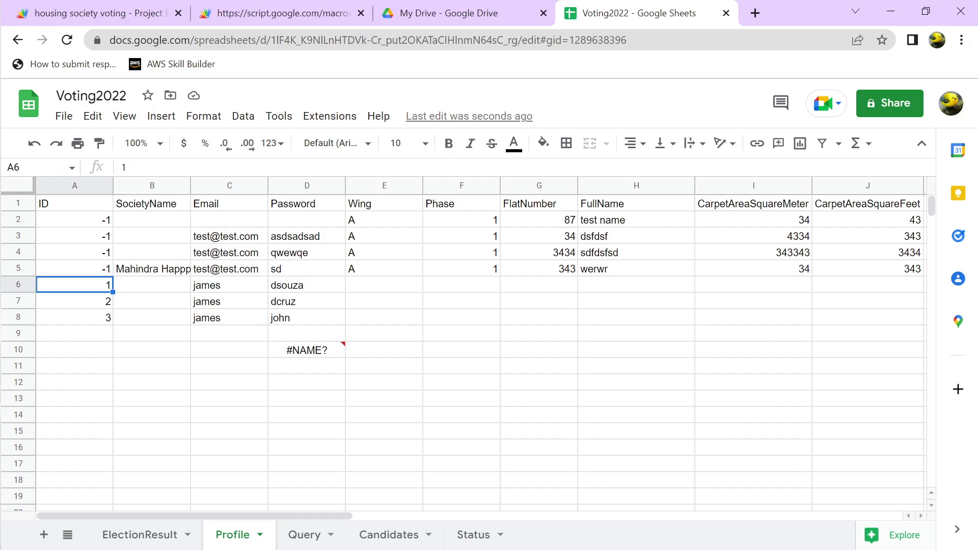
# Swap the Query sheet's B2 formula password for row 6's password so it returns ID 2
pyautogui.hotkey('ctrl', 'shift', 'pagedown')
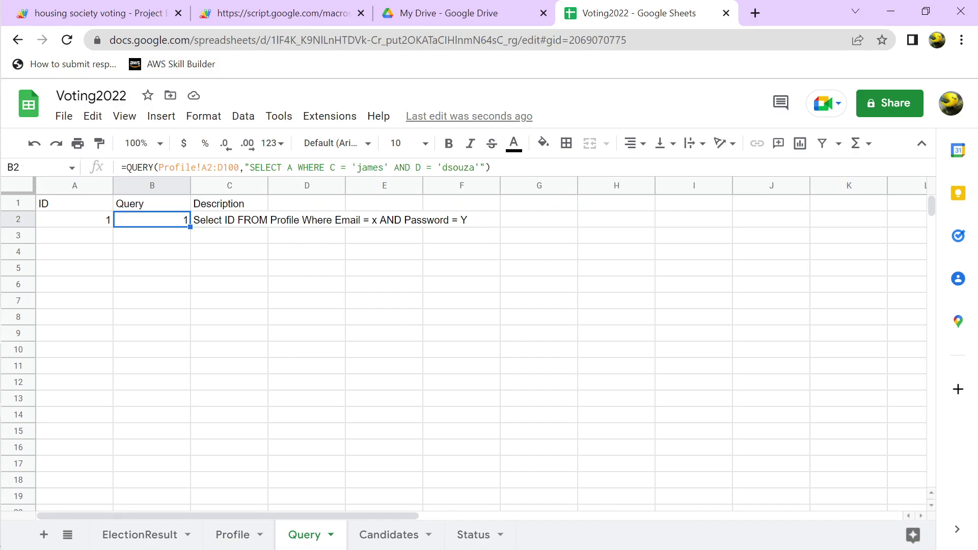
pyautogui.doubleClick(458, 167)
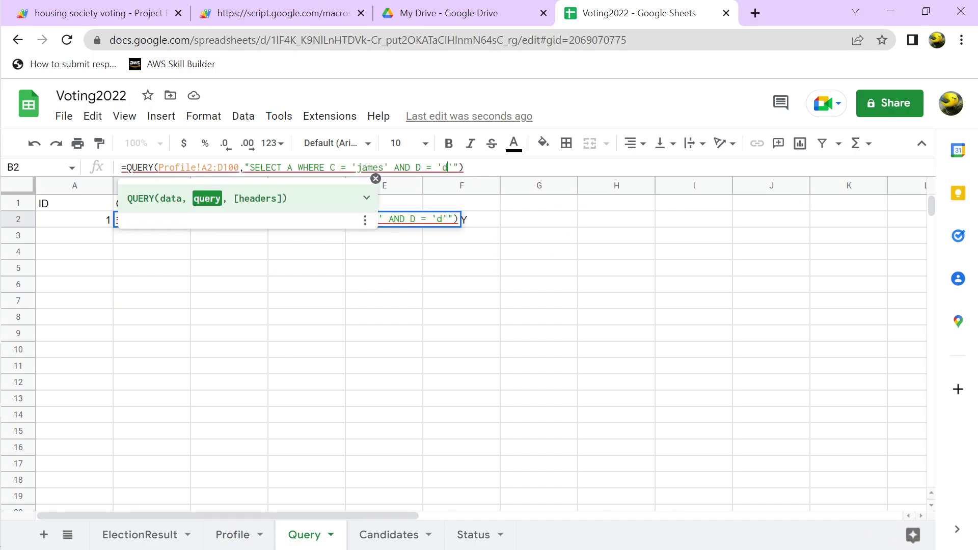
pyautogui.press('Return')
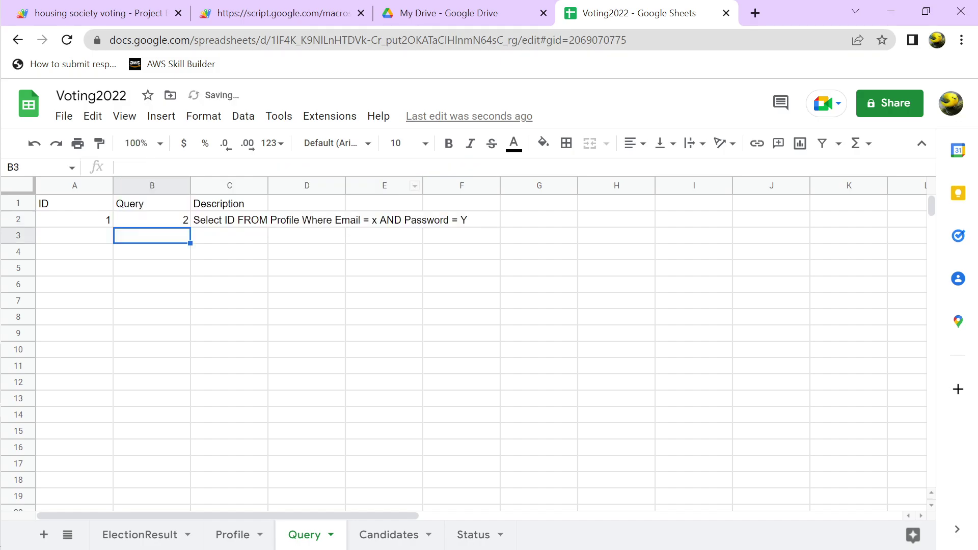
pyautogui.click(152, 219)
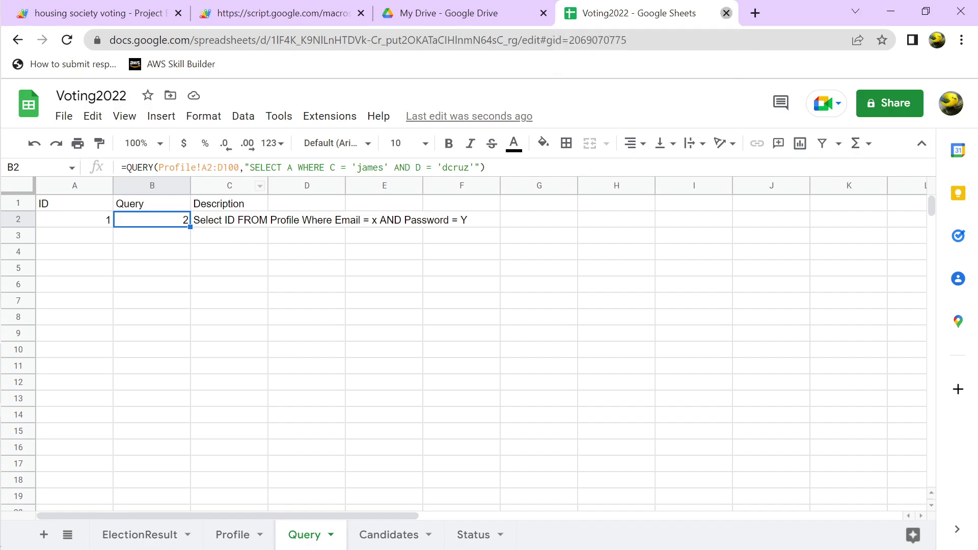
# Close the Voting2022 tab and submit the login on the web app
pyautogui.click(726, 13)
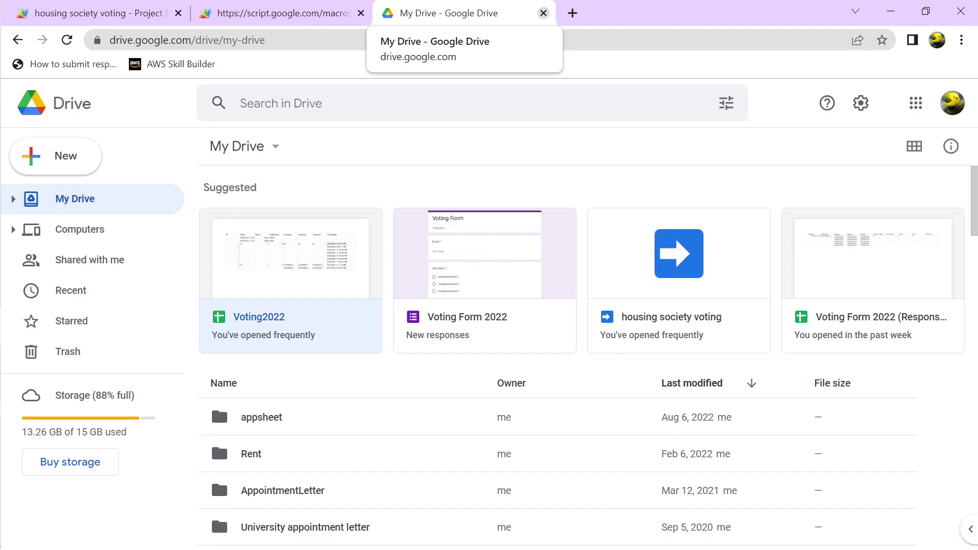
pyautogui.click(280, 13)
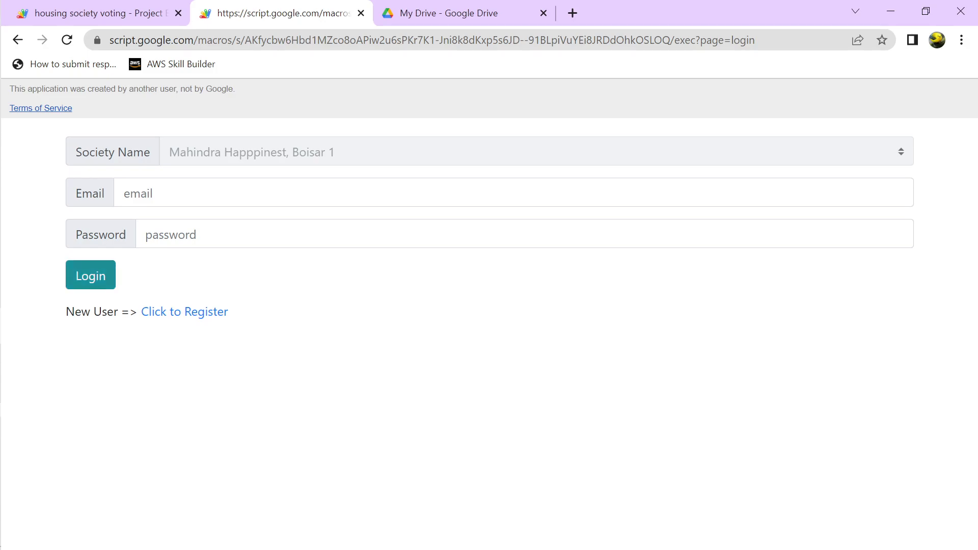
pyautogui.click(103, 274)
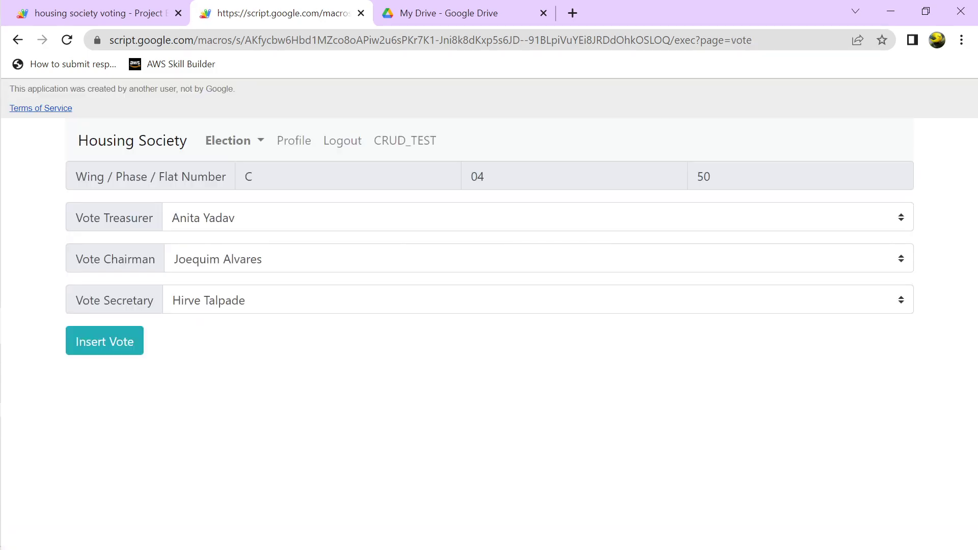
pyautogui.click(234, 141)
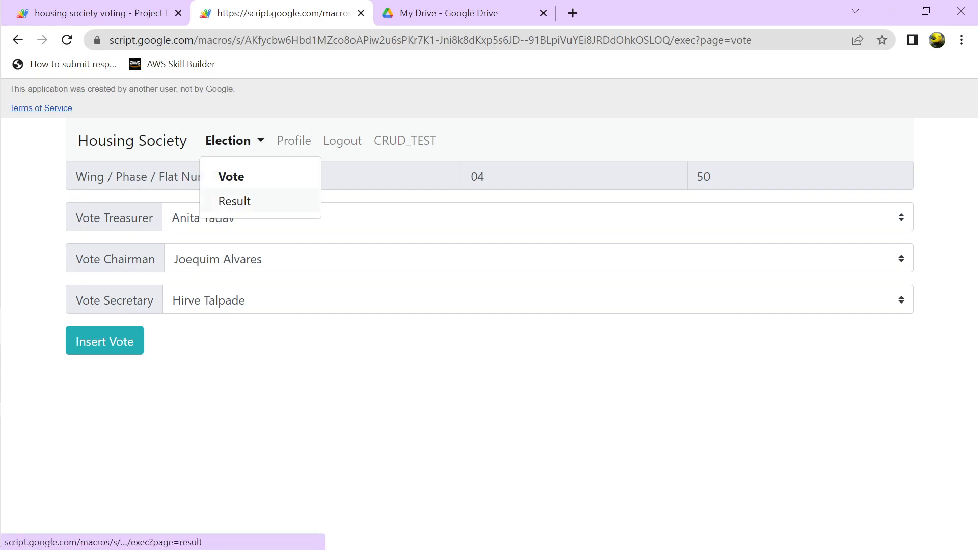
pyautogui.click(509, 259)
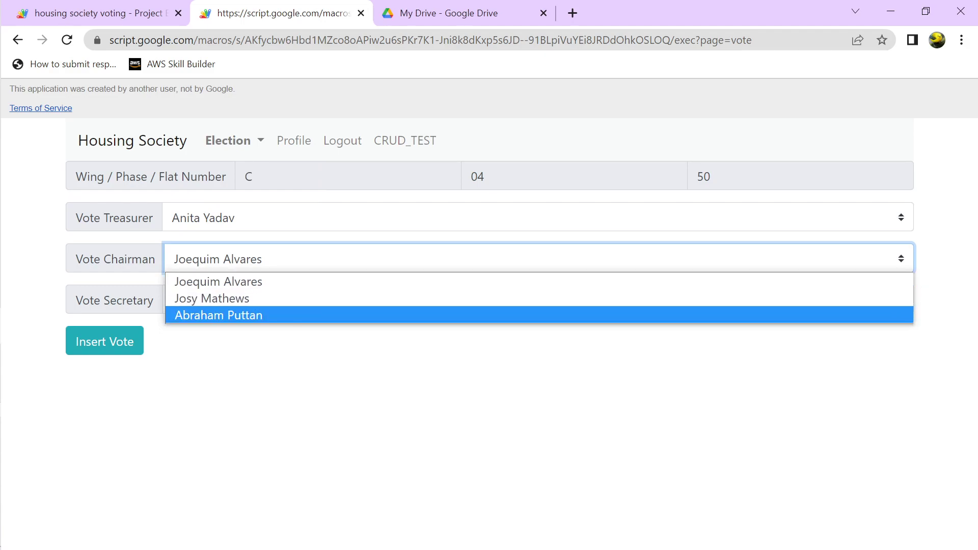
pyautogui.click(510, 218)
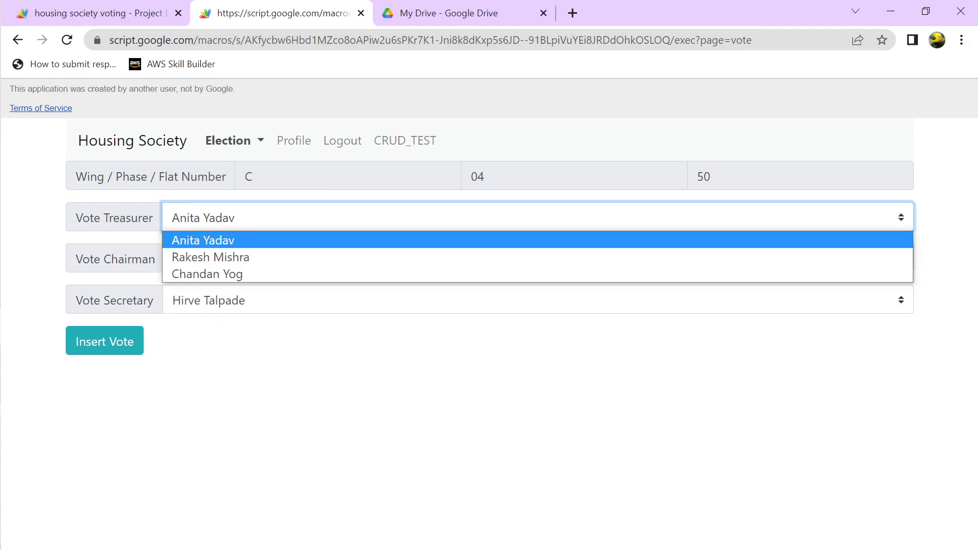
pyautogui.click(234, 141)
# Open Election > Result and view the Secretary page, where both candidates tie at 3 votes
pyautogui.click(235, 200)
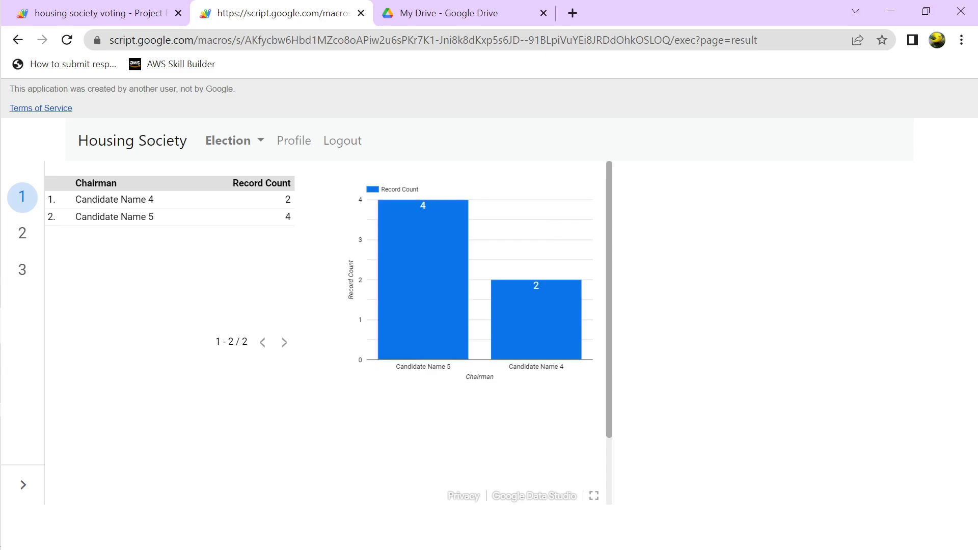
pyautogui.moveTo(460, 219)
pyautogui.click(22, 233)
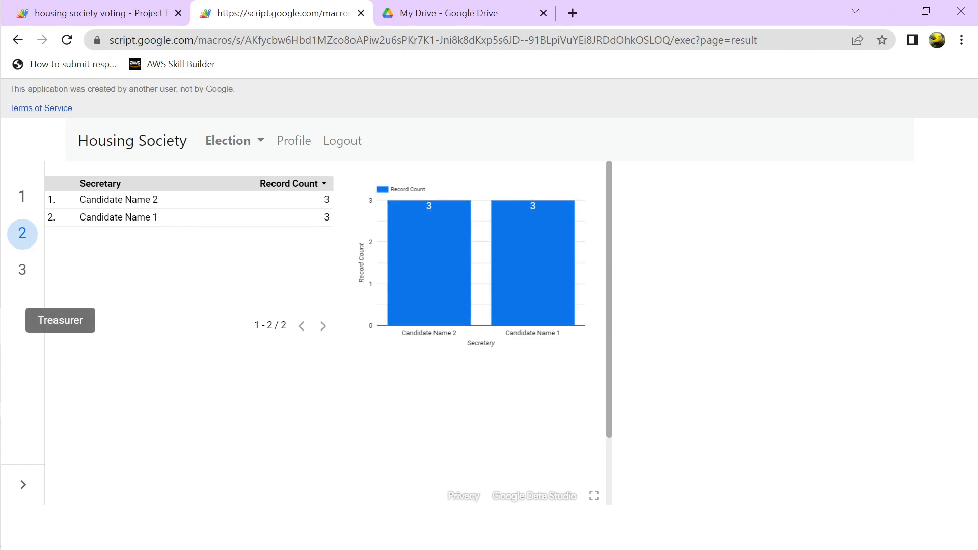
# Show the Treasurer page and read its bars: Candidate Name 8 at 4, Candidate Name 7 at 2
pyautogui.click(22, 269)
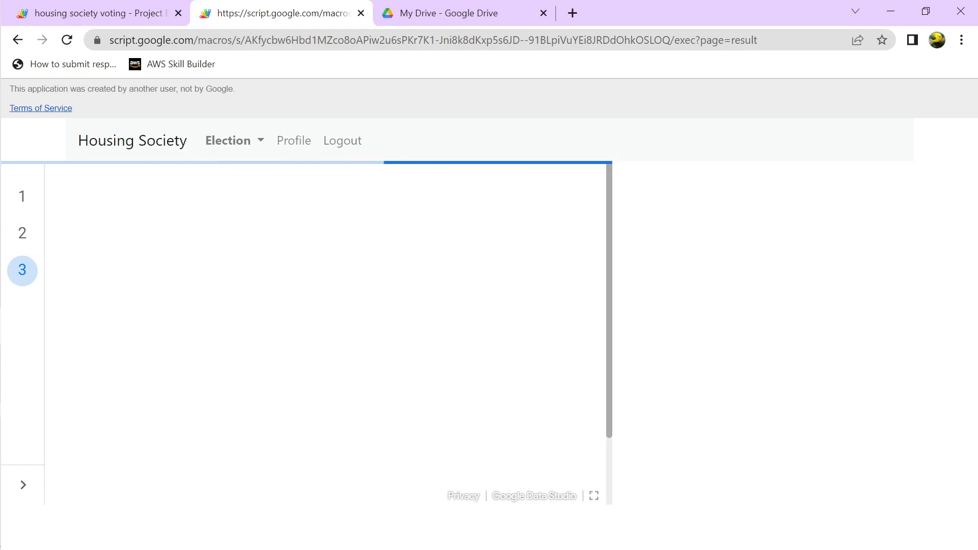
pyautogui.moveTo(449, 214)
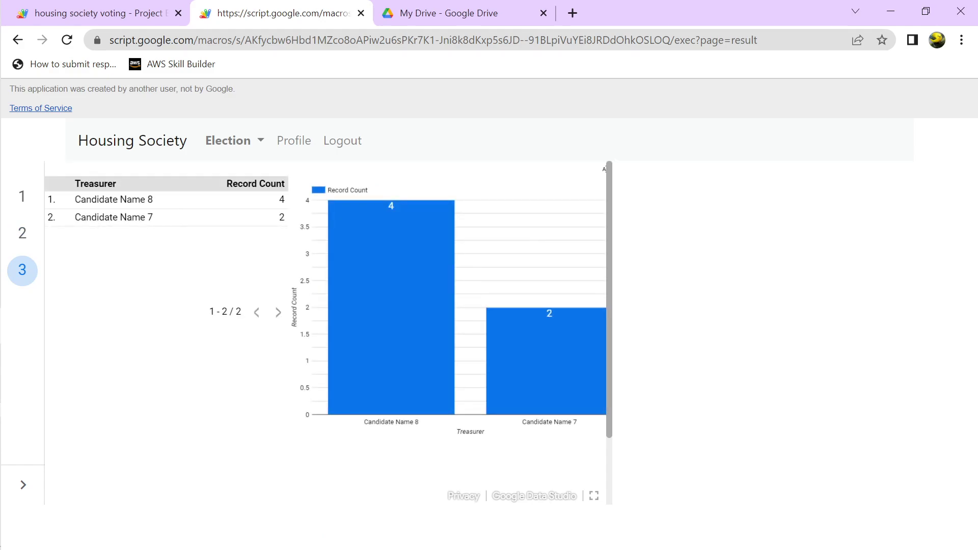
pyautogui.moveTo(487, 278)
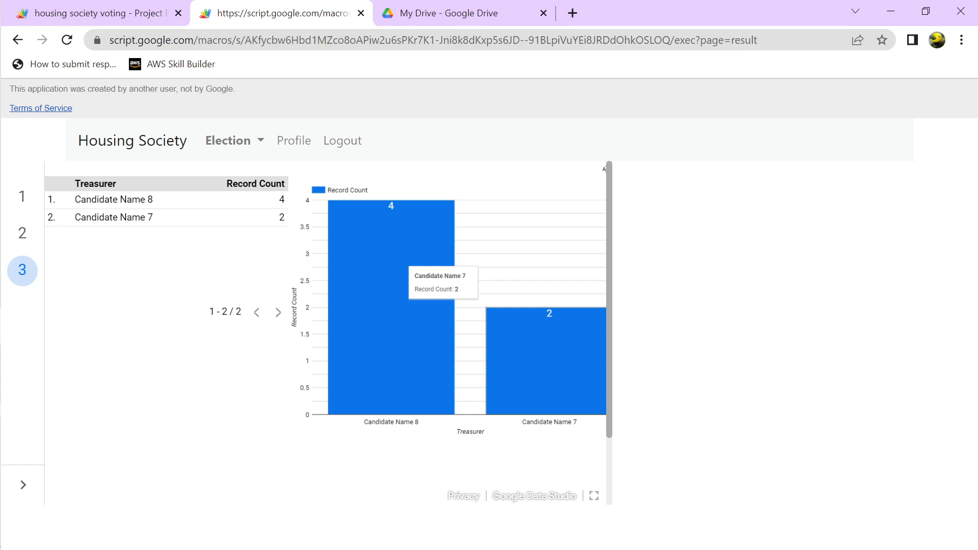
# Load Data Studio in a new tab, check Data sources, then open the Voting Graph report
pyautogui.click(572, 13)
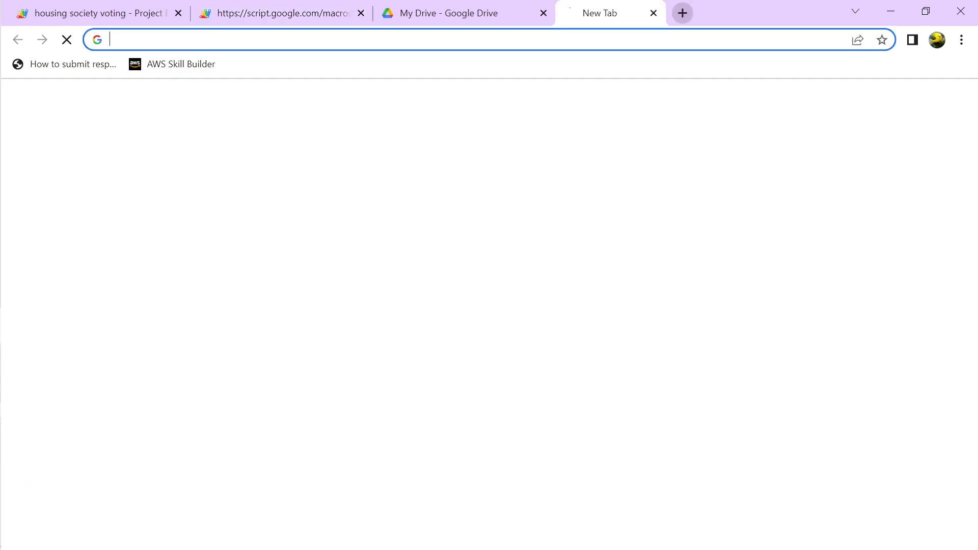
pyautogui.write('data ')
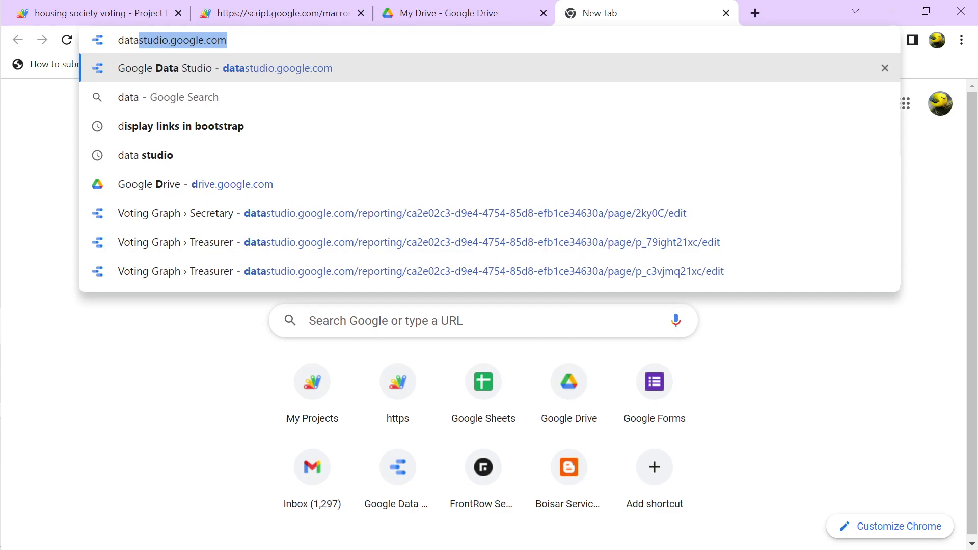
pyautogui.write('s')
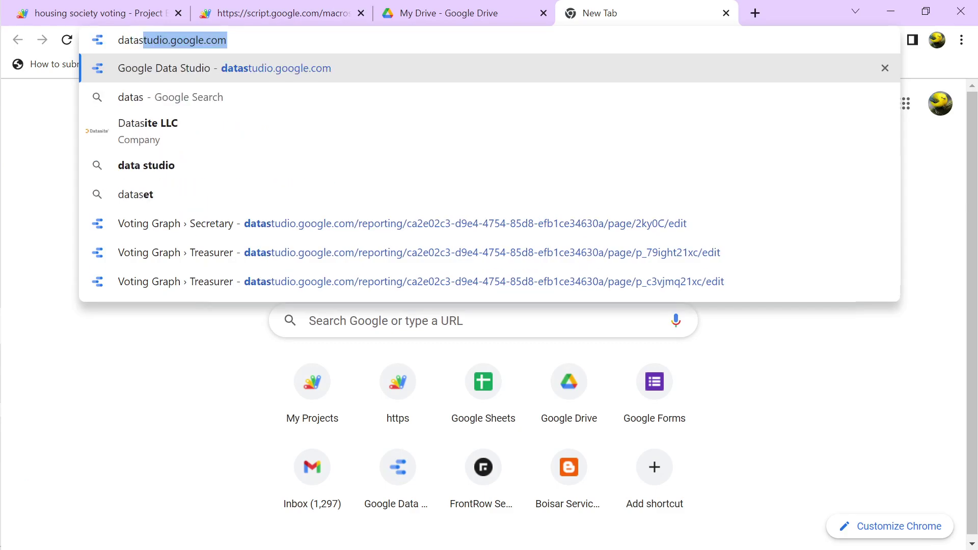
pyautogui.press('Return')
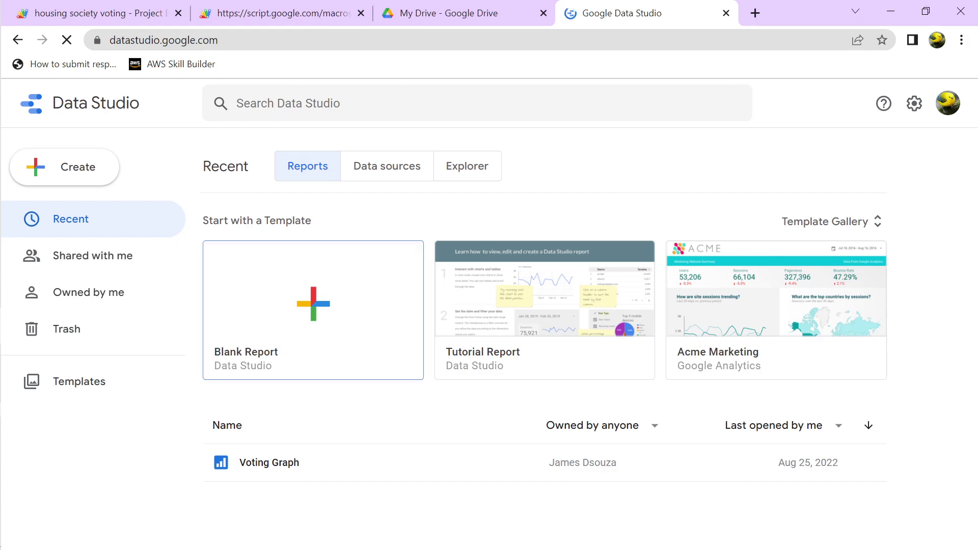
pyautogui.click(386, 166)
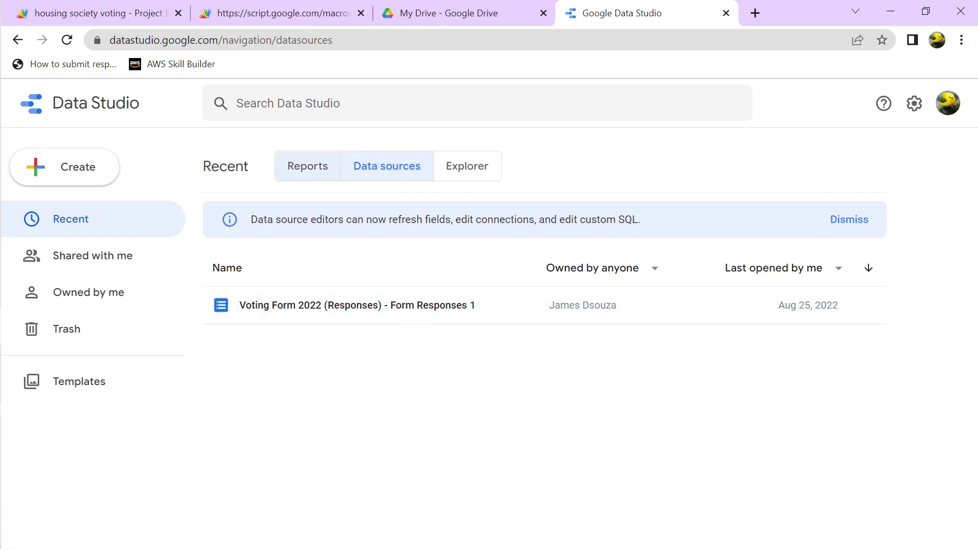
pyautogui.click(307, 166)
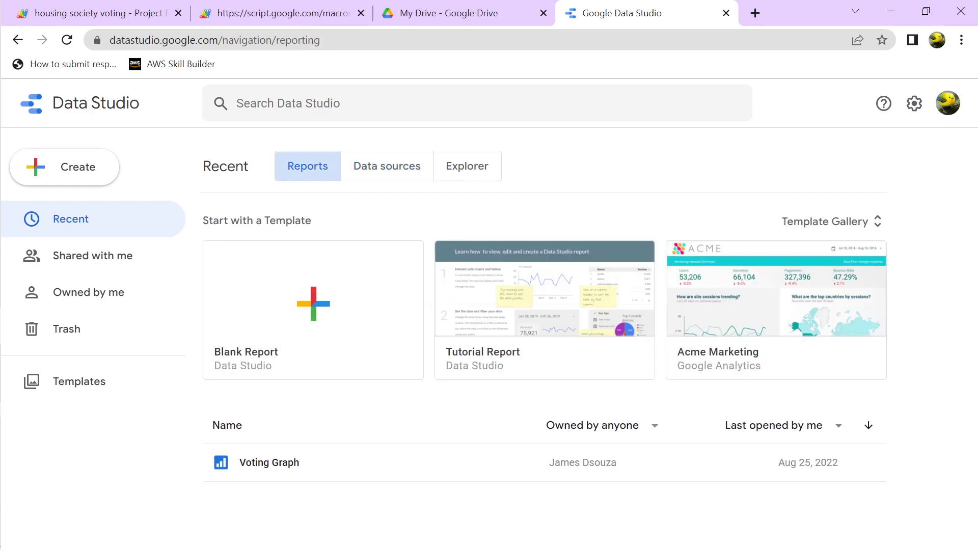
pyautogui.click(269, 462)
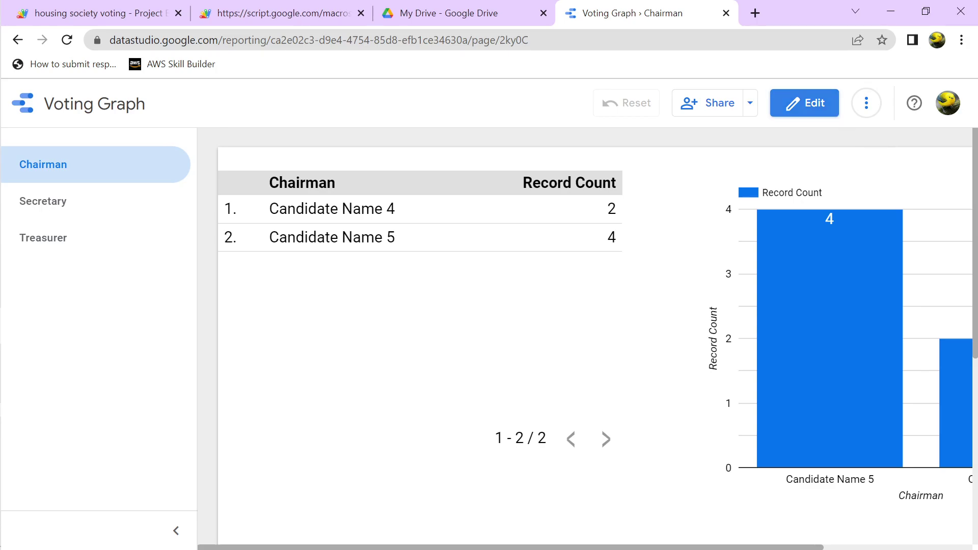
# Switch Voting Graph to edit mode, exposing the Voting Form 2022 (Responses) fields
pyautogui.click(804, 103)
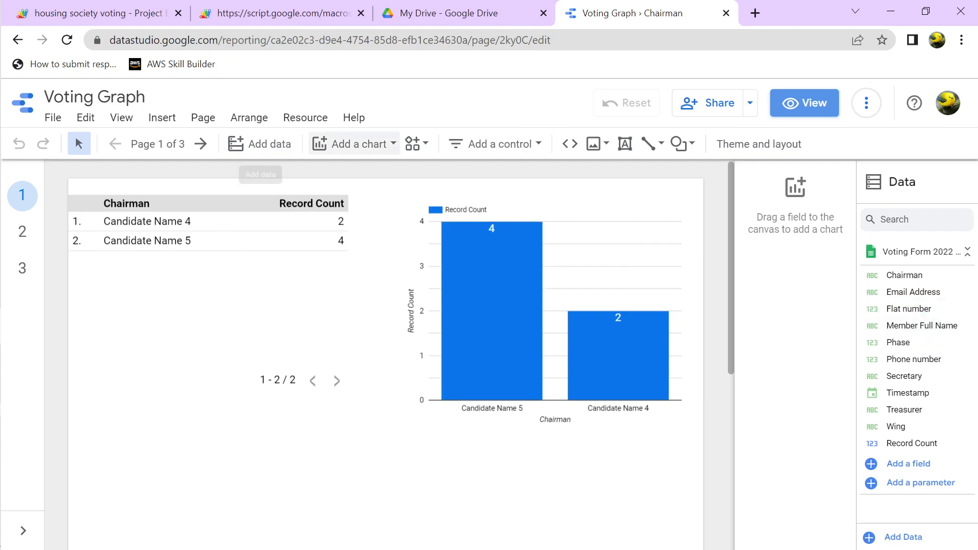
# Open the Add a chart gallery to browse the available chart types
pyautogui.click(353, 143)
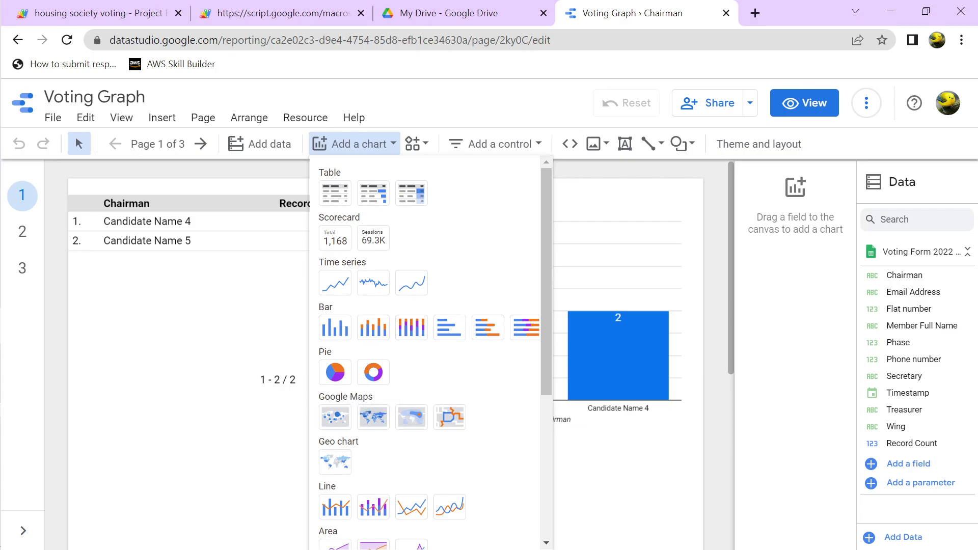
# Scroll through the chart thumbnails and choose the Combo chart under Line
pyautogui.scroll(-2, 373, 285)
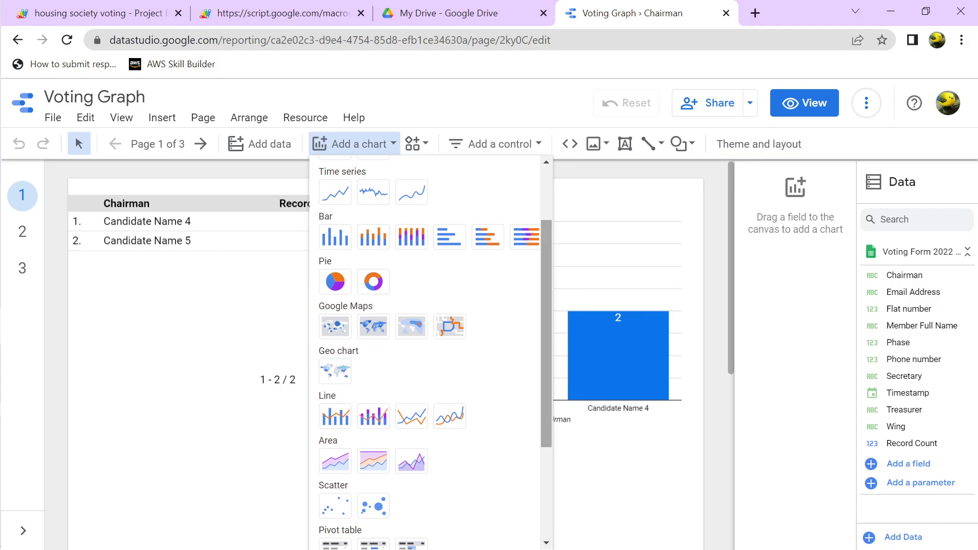
pyautogui.scroll(-3, 334, 351)
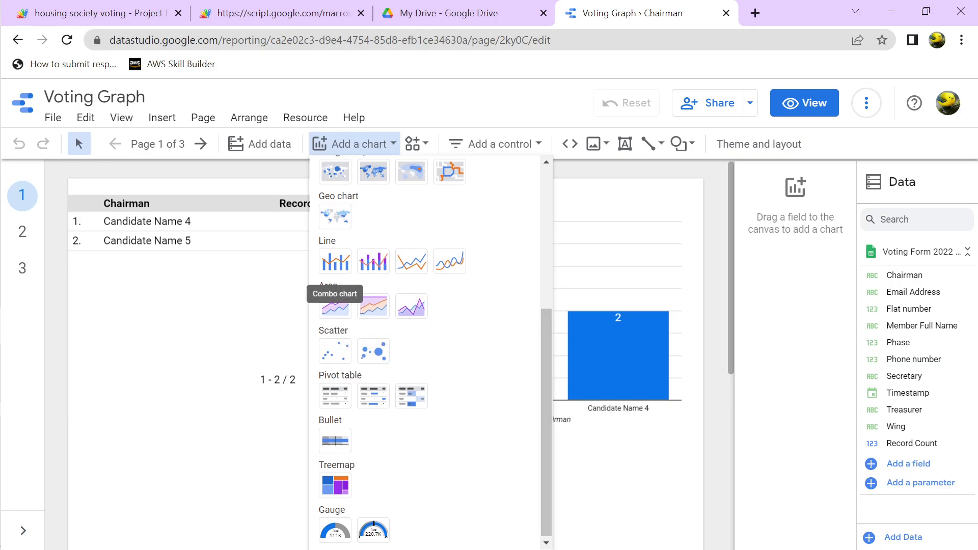
pyautogui.click(335, 260)
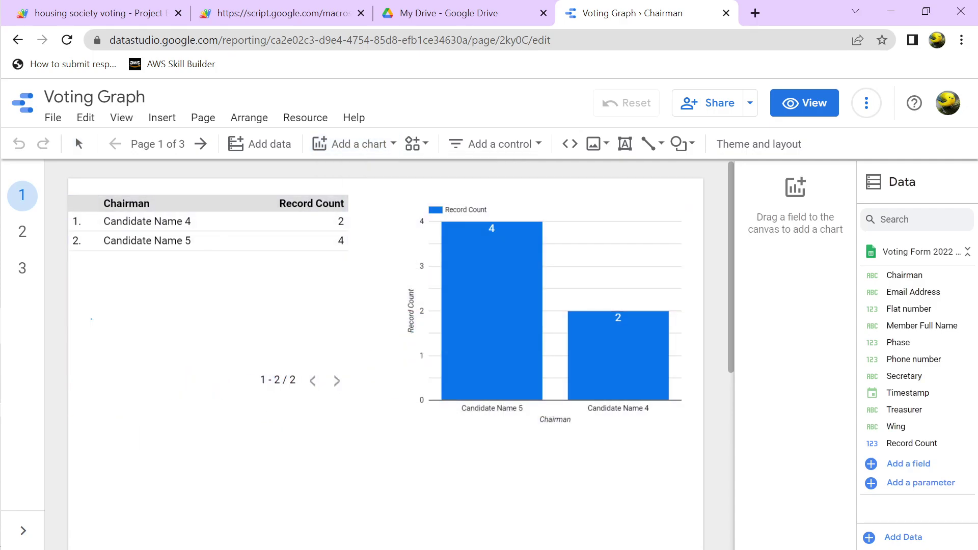
pyautogui.moveTo(91, 318); pyautogui.dragTo(302, 478)
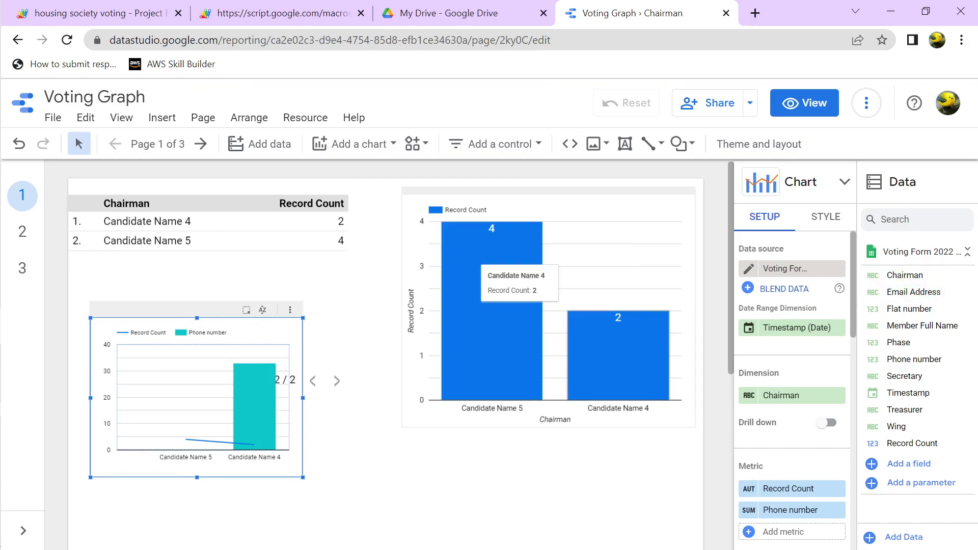
pyautogui.moveTo(254, 407)
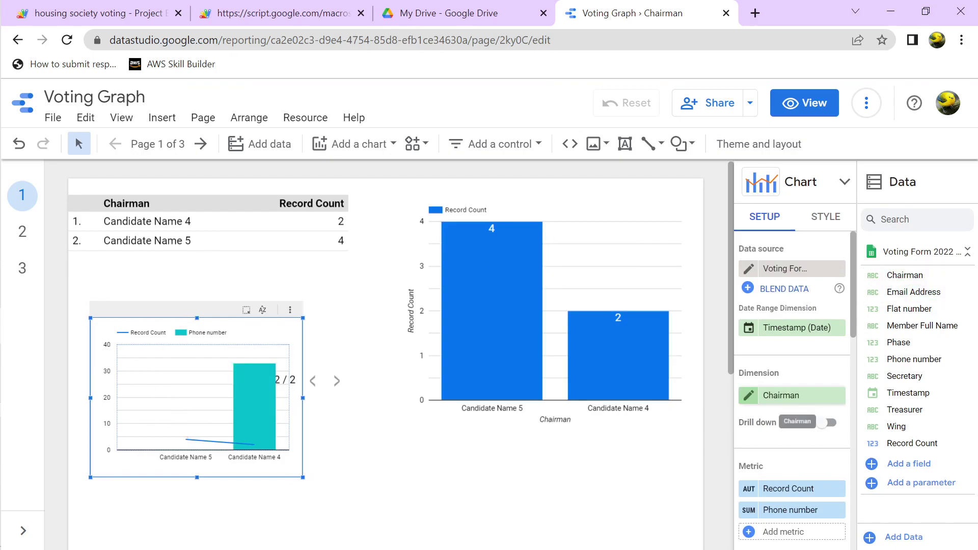
pyautogui.moveTo(779, 395); pyautogui.dragTo(922, 330)
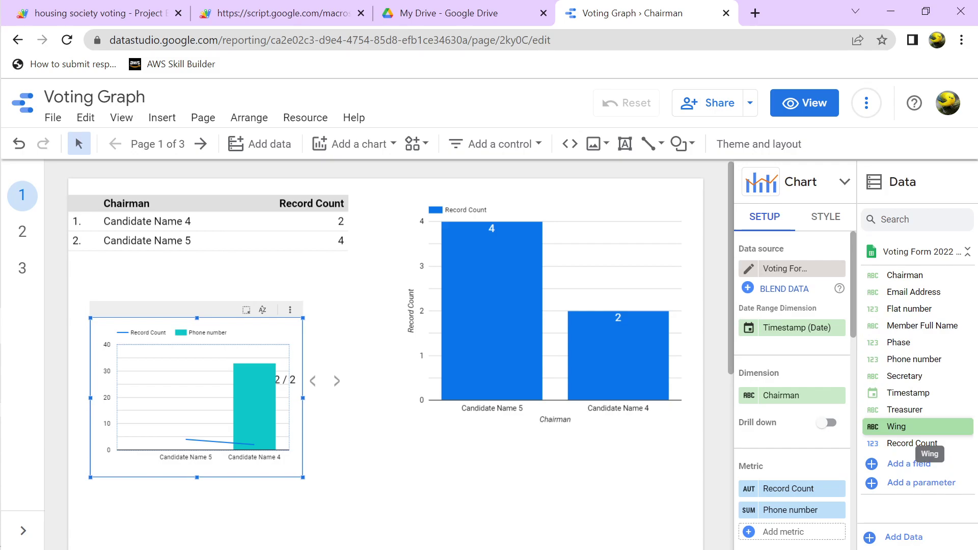
pyautogui.moveTo(896, 426)
pyautogui.mouseDown()
pyautogui.moveTo(790, 413)
pyautogui.moveTo(897, 427)
pyautogui.mouseUp()
pyautogui.moveTo(896, 426)
pyautogui.mouseDown()
pyautogui.moveTo(789, 413)
pyautogui.moveTo(896, 427)
pyautogui.mouseUp()
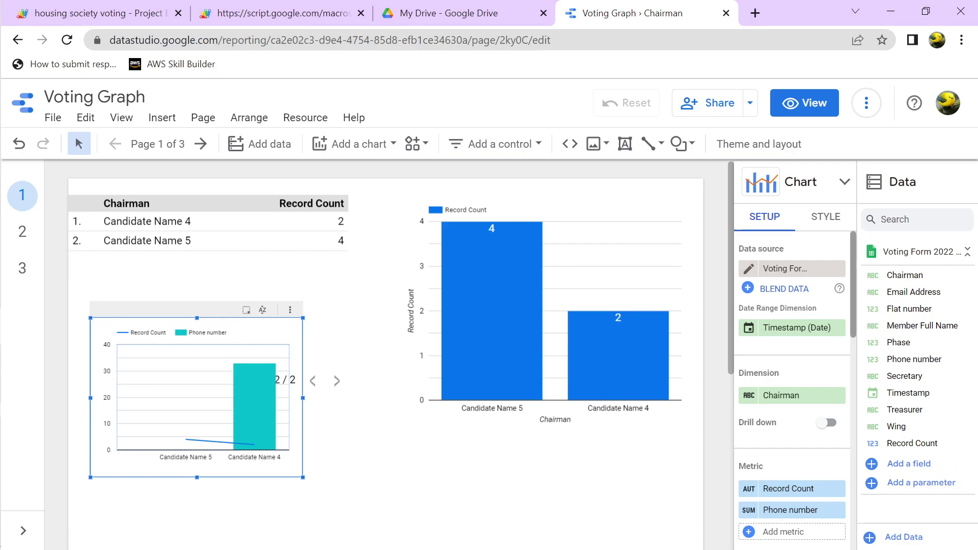
pyautogui.scroll(-5, 792, 386)
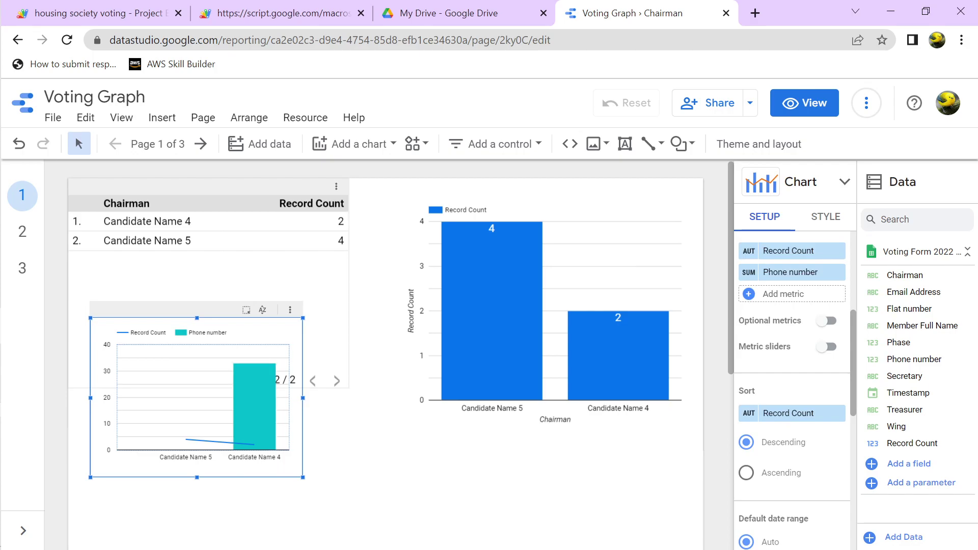
pyautogui.press('Delete')
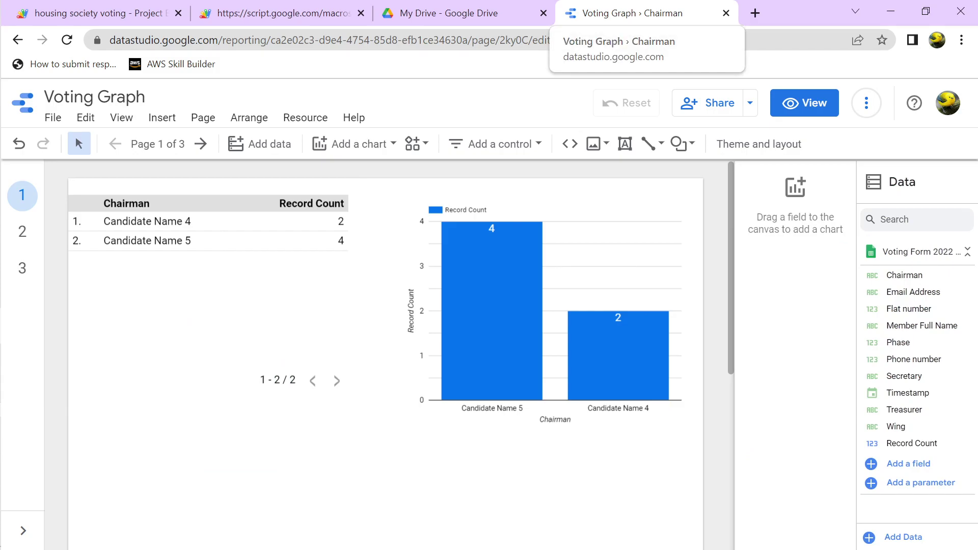
# Move between the Drive, Voting Graph and web app tabs, ending on the Treasurer results
pyautogui.click(443, 12)
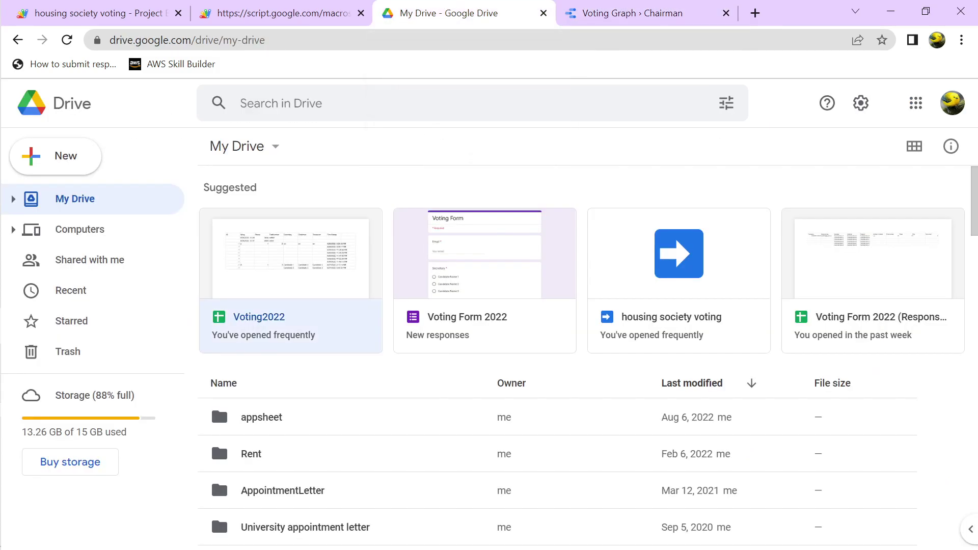
pyautogui.click(631, 13)
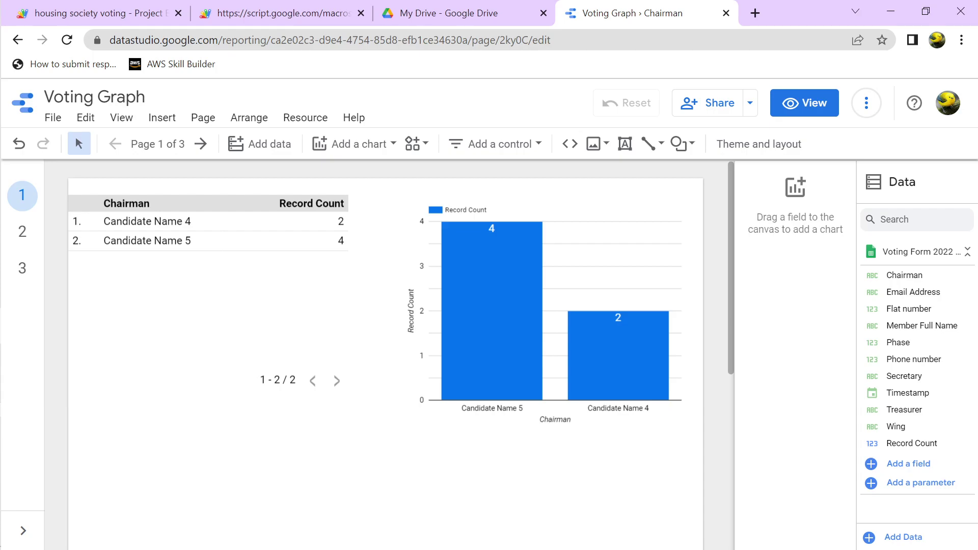
pyautogui.click(285, 13)
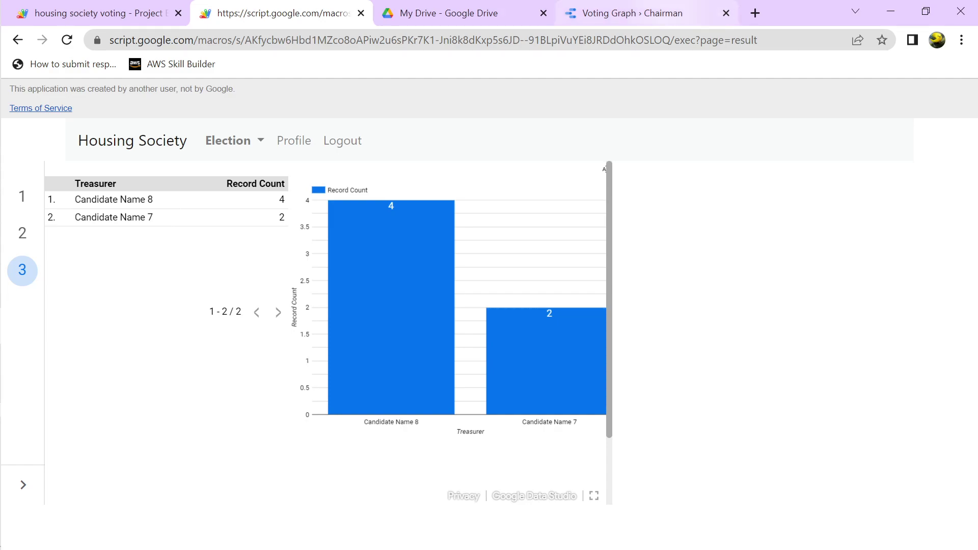
pyautogui.click(632, 12)
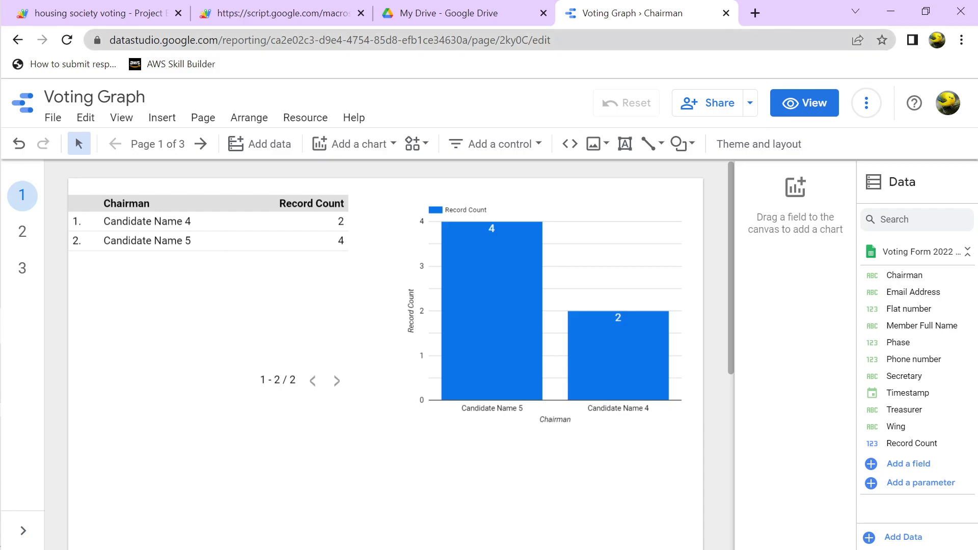
pyautogui.click(282, 12)
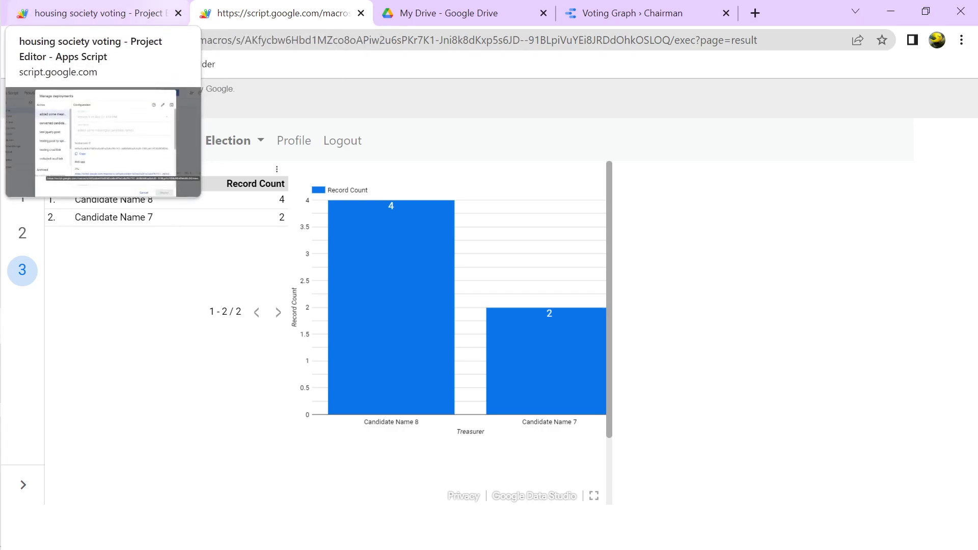
# Cancel the Manage deployments list in the Apps Script editor and return to the web app results
pyautogui.click(96, 12)
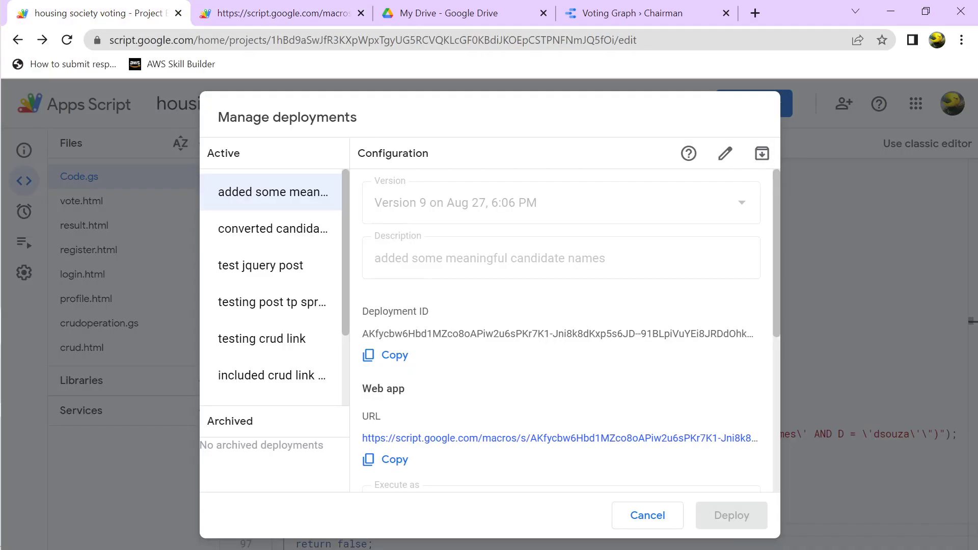
pyautogui.click(647, 515)
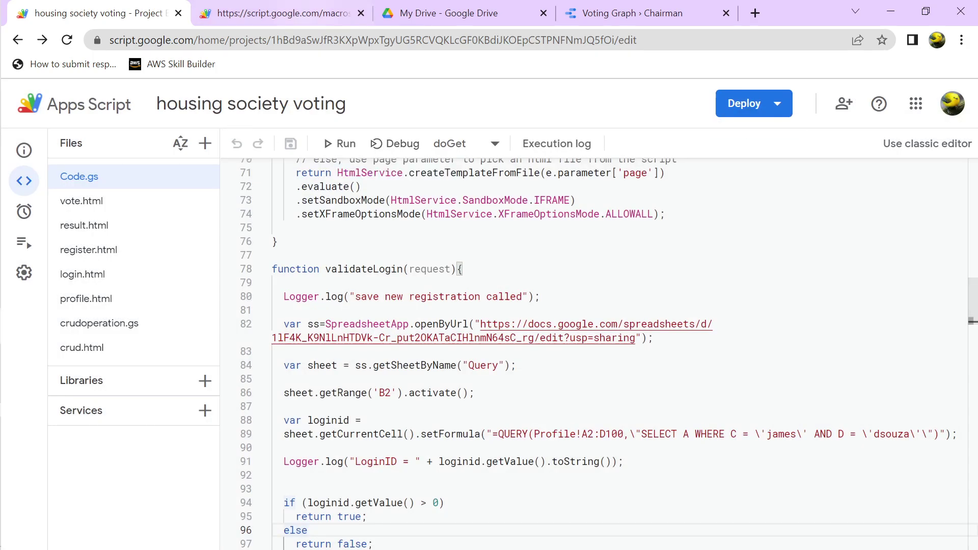
pyautogui.click(282, 13)
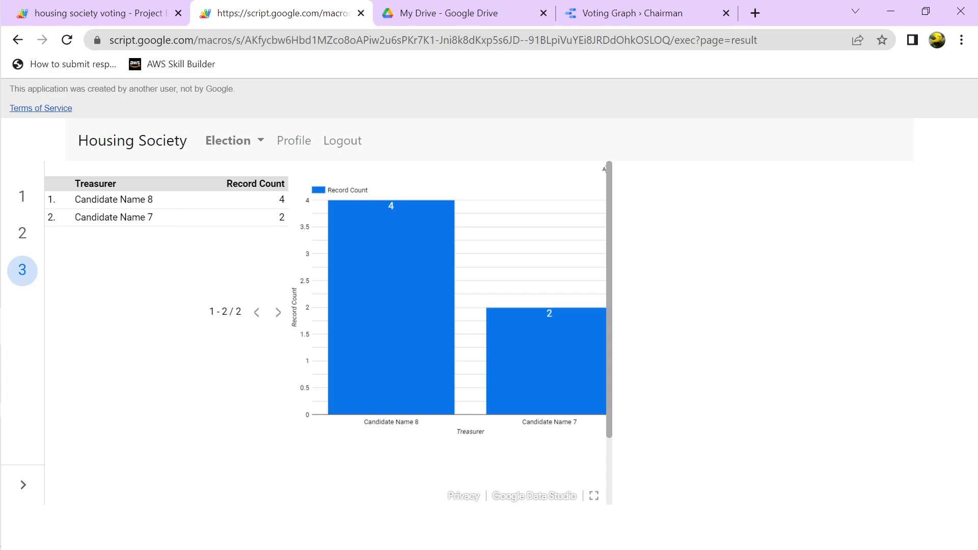
# Close the web app, Voting Graph and My Drive tabs, then close the Chrome window
pyautogui.click(361, 13)
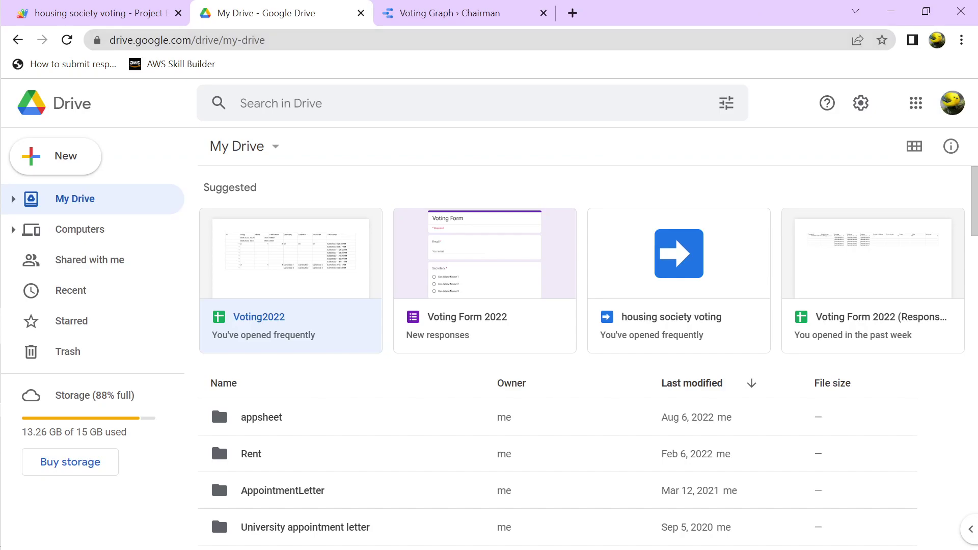
pyautogui.hotkey('ctrl', 'Tab')
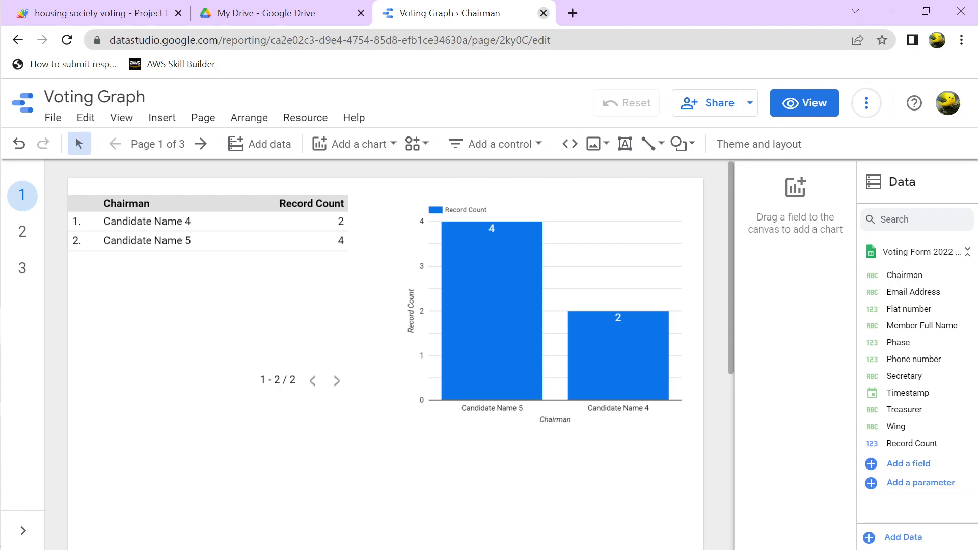
pyautogui.click(544, 13)
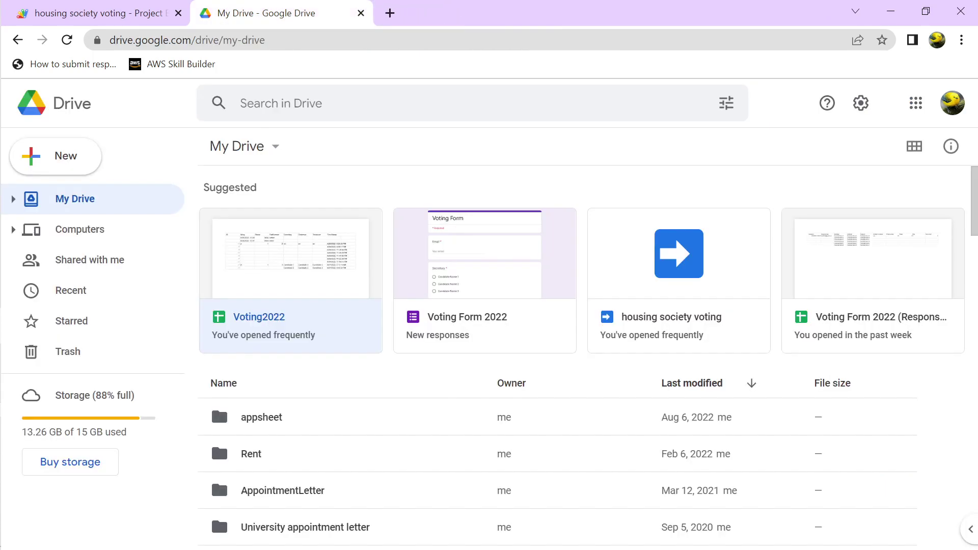
pyautogui.click(361, 13)
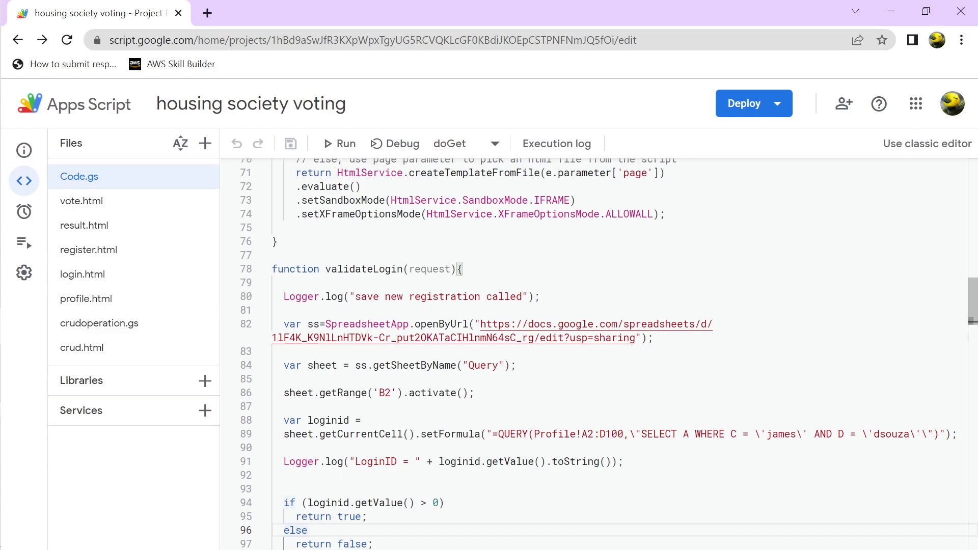
pyautogui.click(361, 187)
pyautogui.click(474, 172)
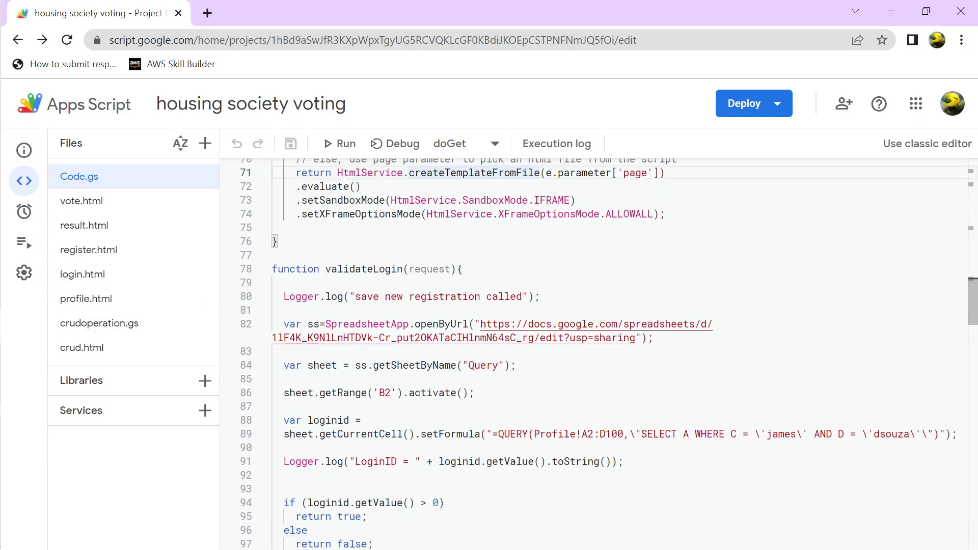
pyautogui.click(361, 187)
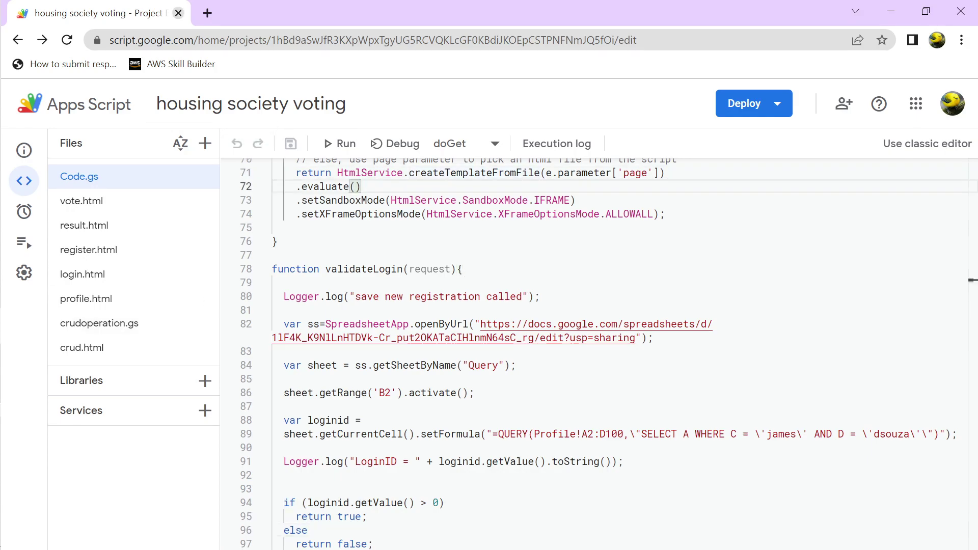
pyautogui.click(179, 13)
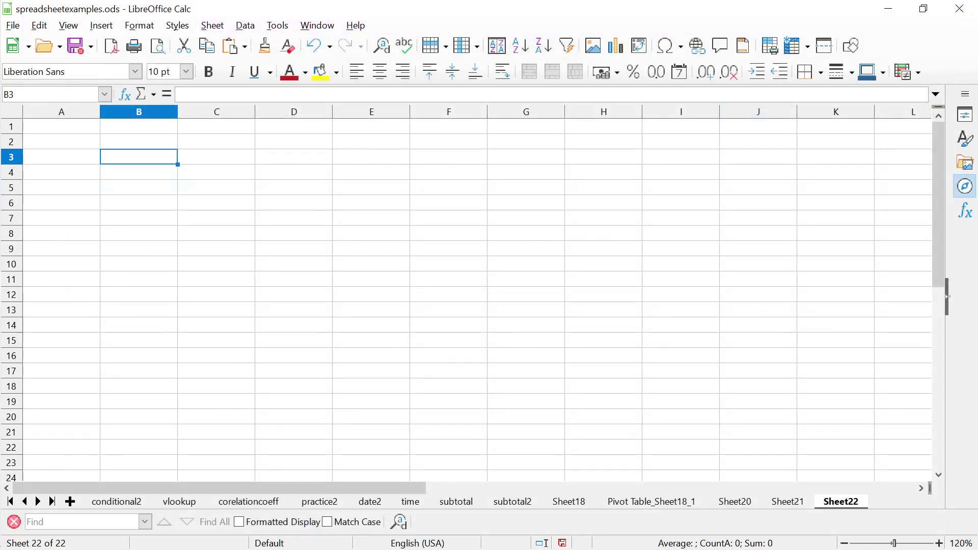
pyautogui.hotkey('alt', 'Tab')
pyautogui.hotkey('alt', 'Tab')
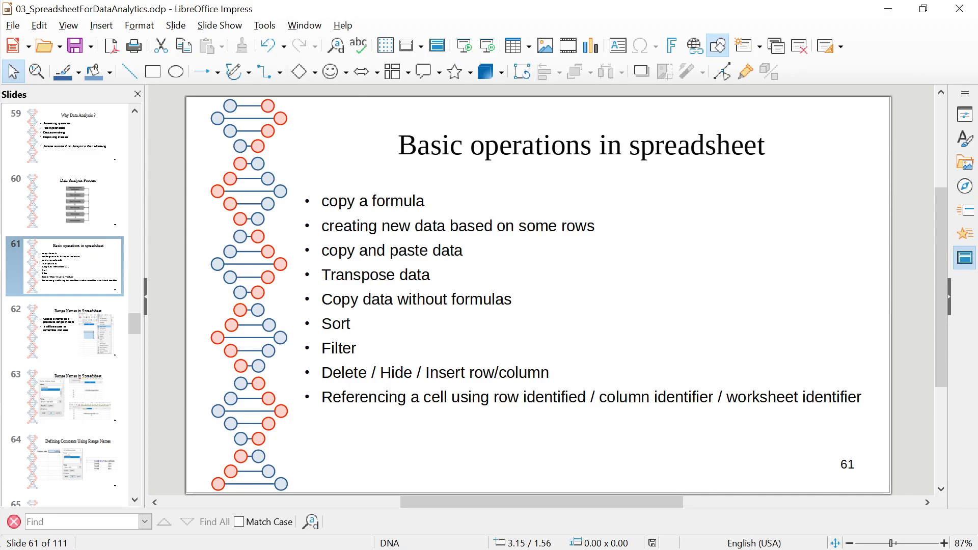
pyautogui.doubleClick(399, 201)
pyautogui.click(347, 201)
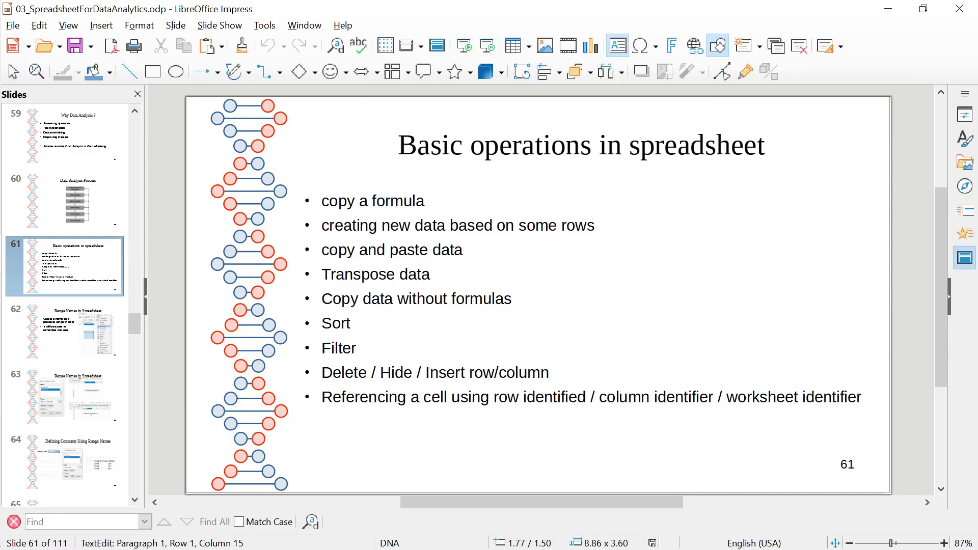
pyautogui.doubleClick(347, 200)
pyautogui.doubleClick(398, 201)
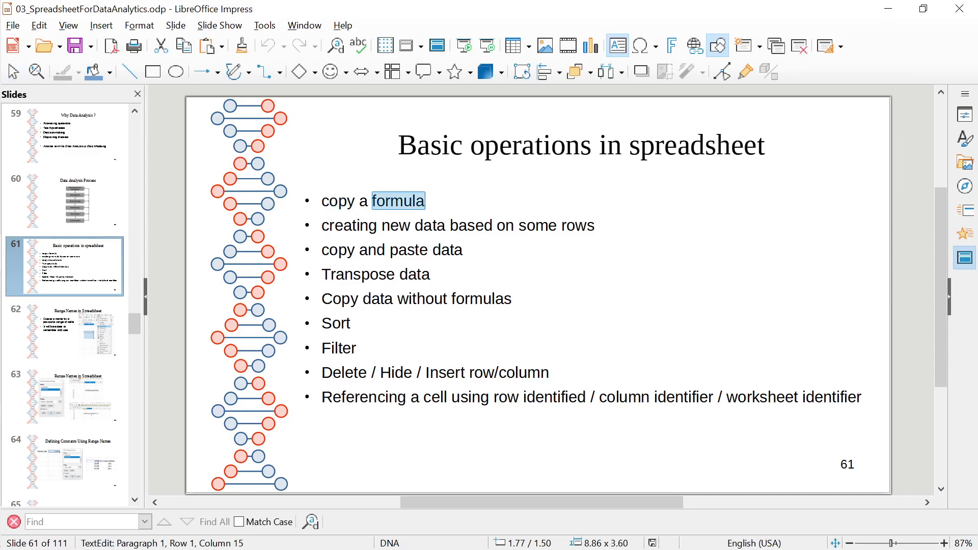
pyautogui.click(355, 200)
pyautogui.doubleClick(355, 201)
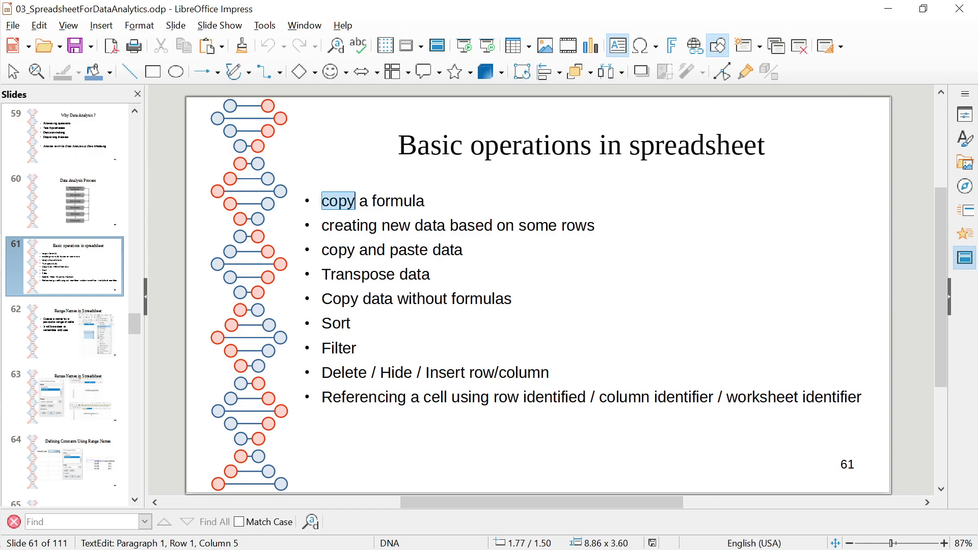
pyautogui.doubleClick(398, 201)
pyautogui.hotkey('alt', 'Tab')
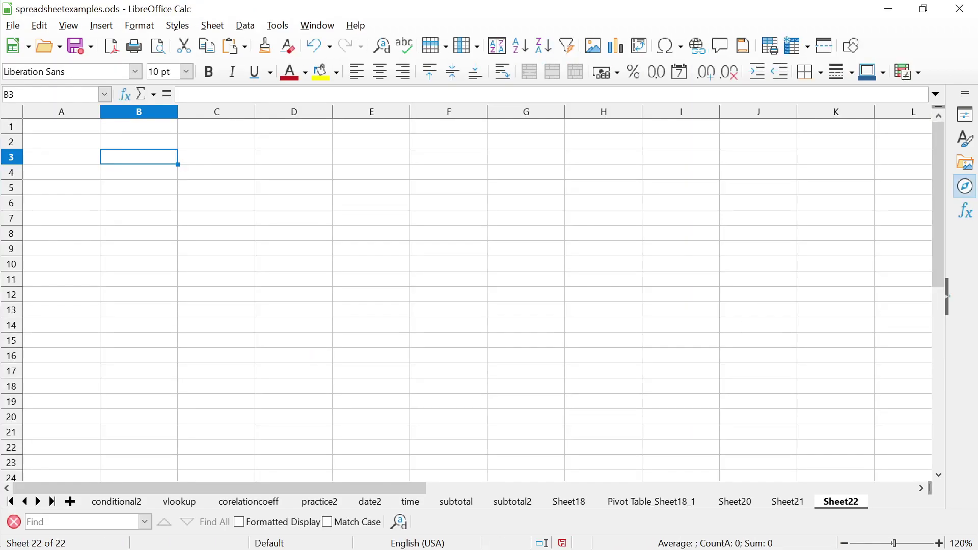
# Type starting values into A3:B5: 1, 2, 4 in column A and 2, 3, 5 in column B
pyautogui.click(217, 157)
pyautogui.press('Left')
pyautogui.press('Left')
pyautogui.write('A')
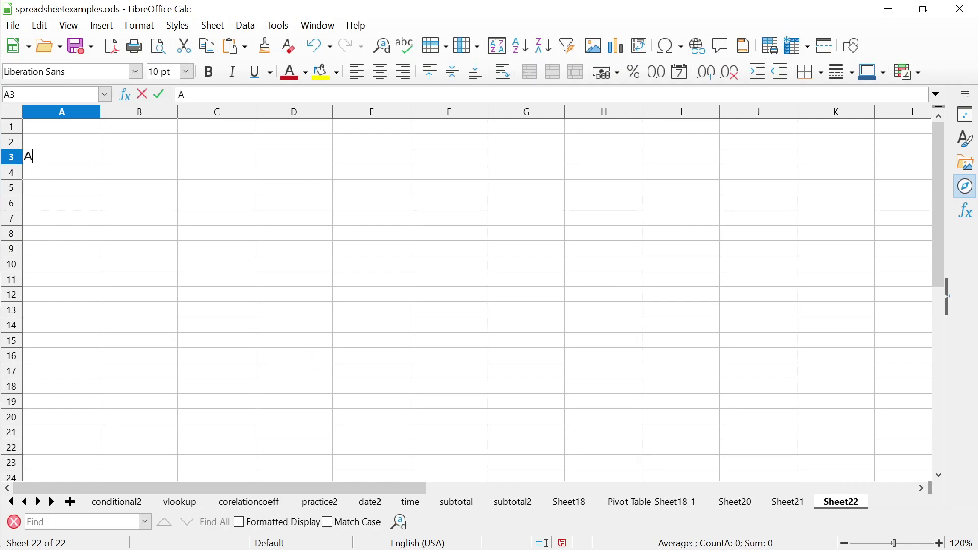
pyautogui.press('Tab')
pyautogui.press('Left')
pyautogui.write('1')
pyautogui.press('Tab')
pyautogui.write('2')
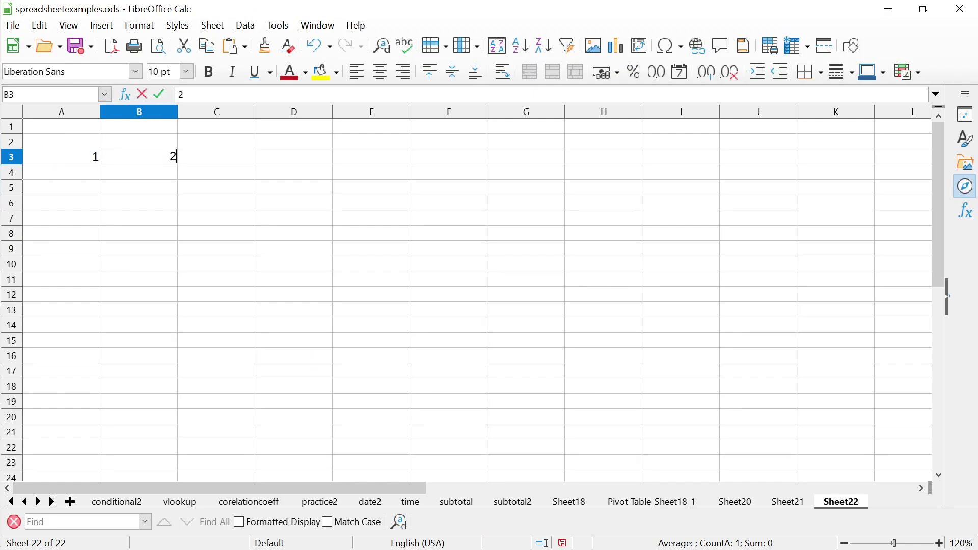
pyautogui.press('Return')
pyautogui.write('2')
pyautogui.press('Tab')
pyautogui.write('3')
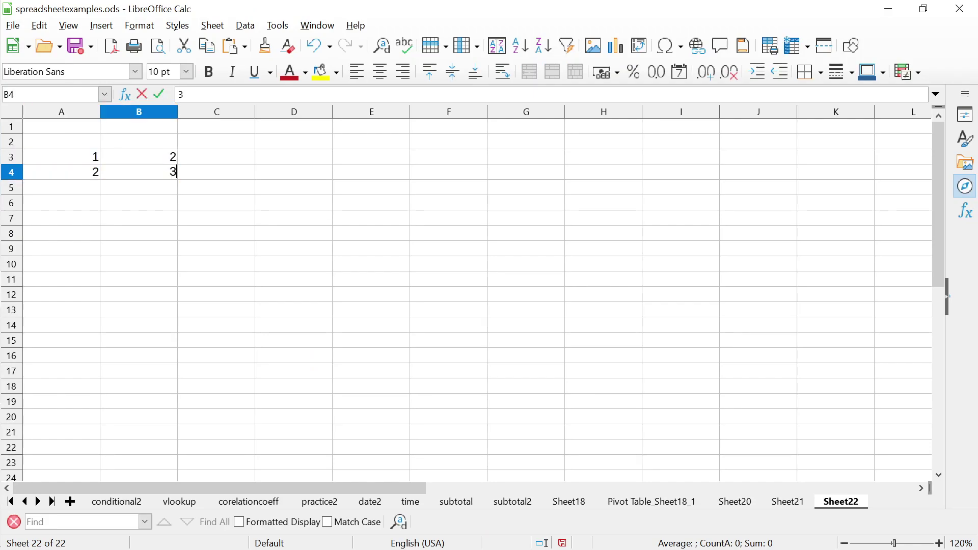
pyautogui.press('Return')
pyautogui.write('4')
pyautogui.press('Tab')
pyautogui.write('5')
pyautogui.press('Return')
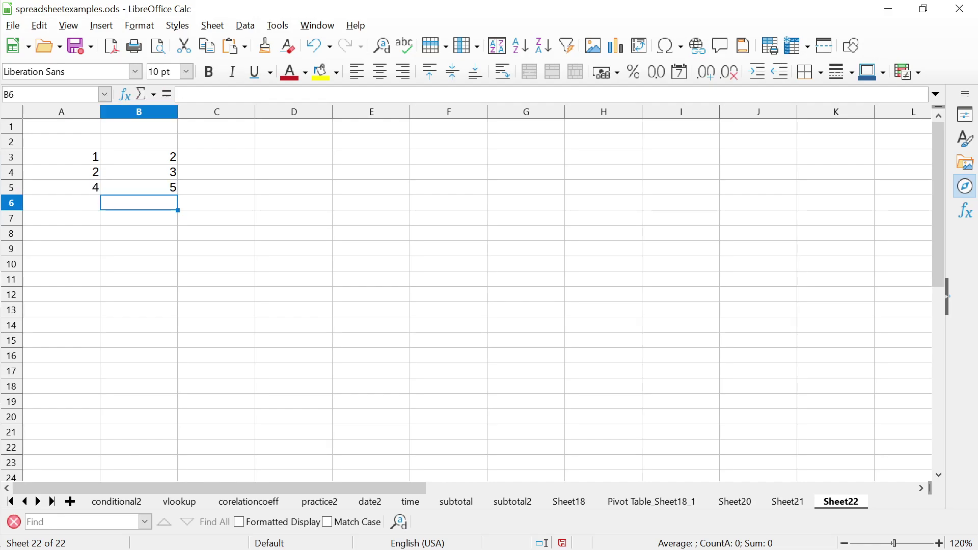
# Correct B5 to 4 and extend the 2, 3, 4 series down column B to B19
pyautogui.click(139, 172)
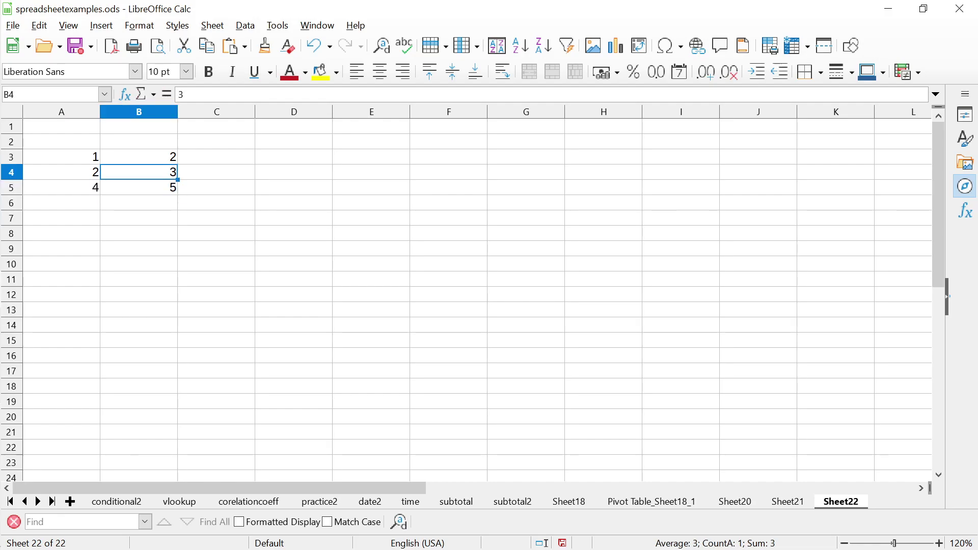
pyautogui.click(139, 187)
pyautogui.write('4')
pyautogui.press('Return')
pyautogui.click(139, 156)
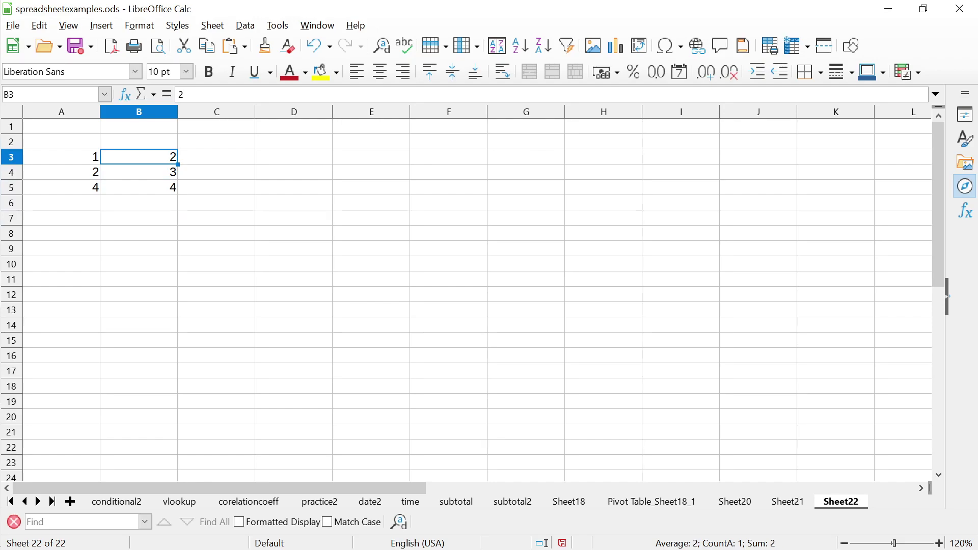
pyautogui.hotkey('shift', 'Down')
pyautogui.hotkey('shift', 'Down')
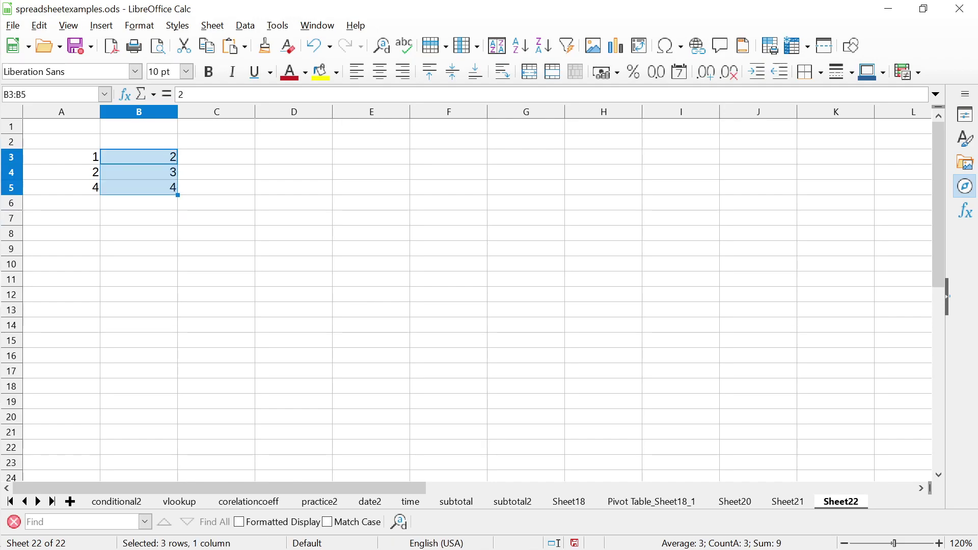
pyautogui.moveTo(177, 195); pyautogui.dragTo(178, 408)
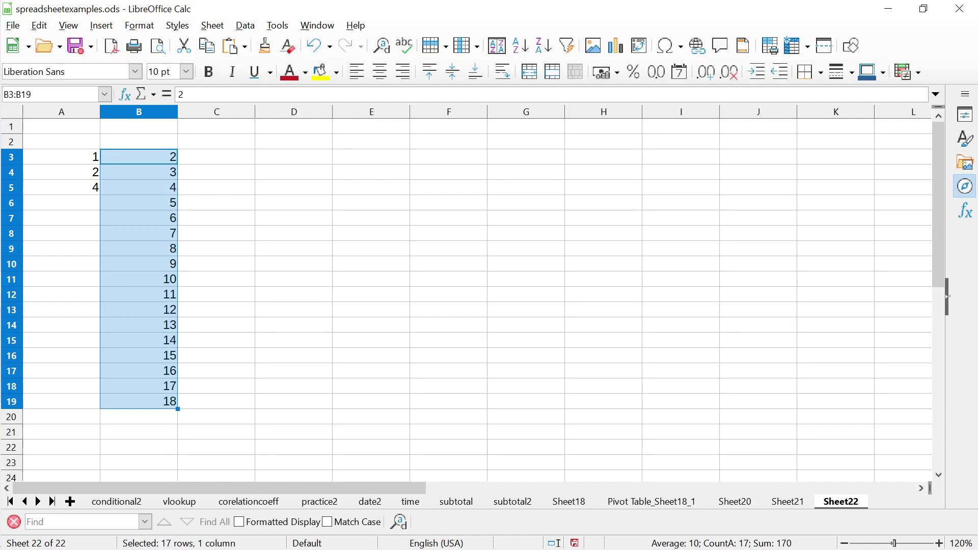
# Change A3:A5 to 2, 4, 6 and fill the even-number series down to A18
pyautogui.click(61, 172)
pyautogui.click(62, 156)
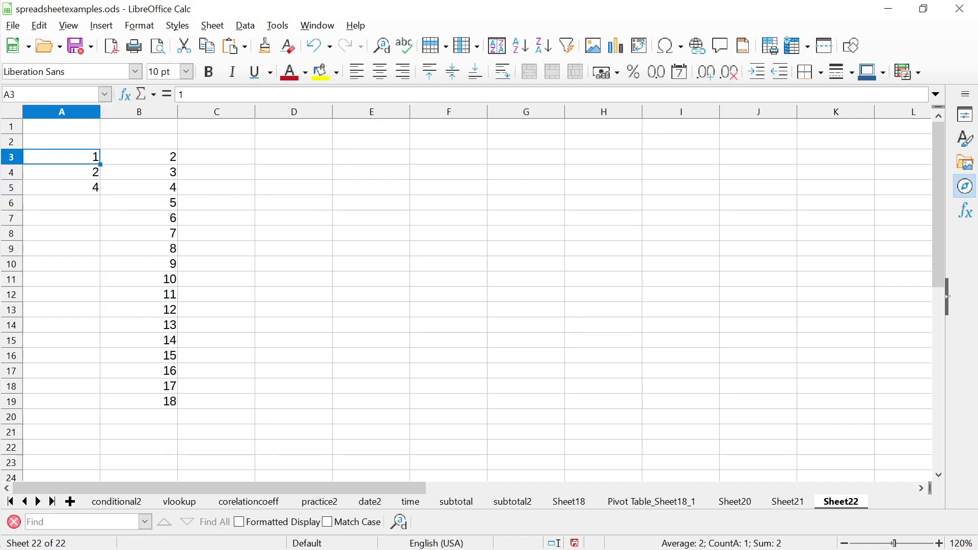
pyautogui.click(62, 171)
pyautogui.click(62, 187)
pyautogui.write('3')
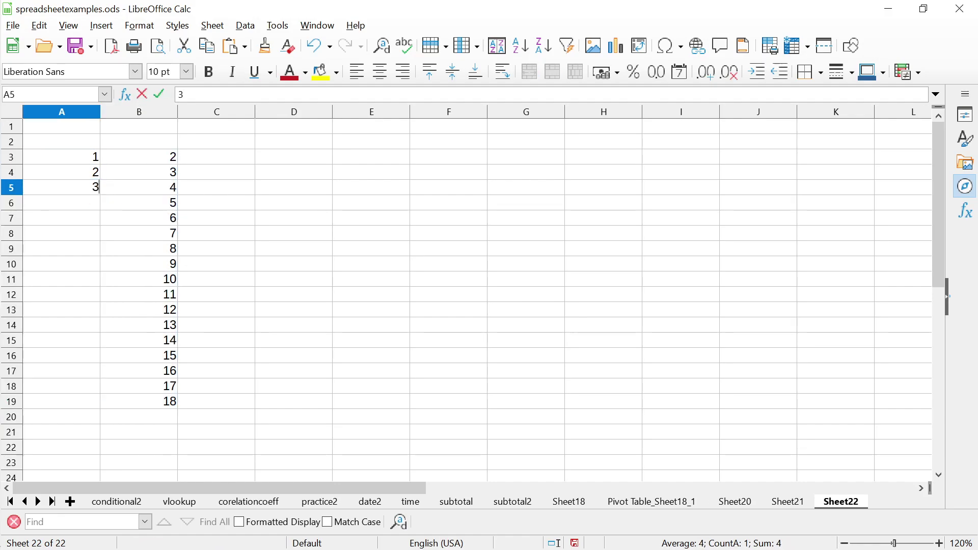
pyautogui.click(62, 157)
pyautogui.write('2')
pyautogui.press('Return')
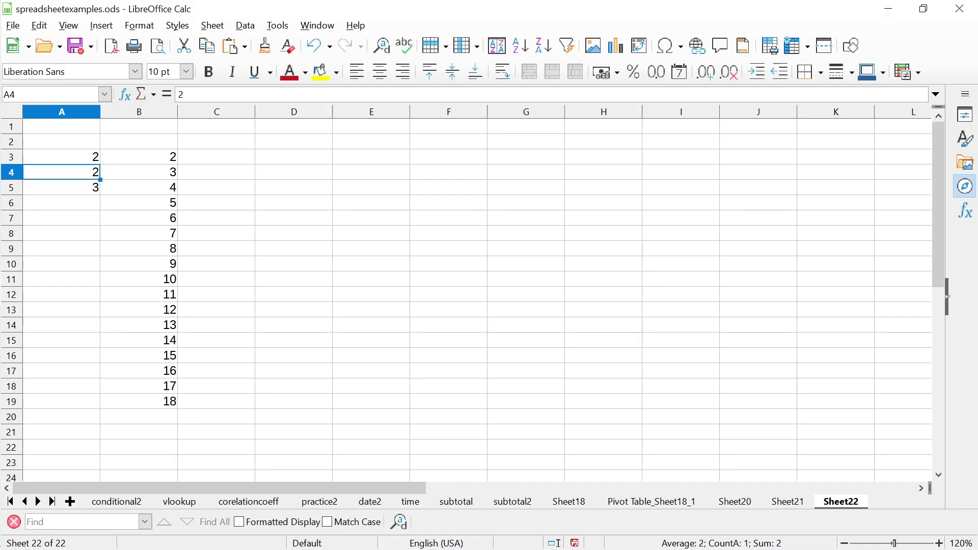
pyautogui.write('4')
pyautogui.press('Return')
pyautogui.write('6')
pyautogui.press('Return')
pyautogui.press('Up')
pyautogui.press('Up')
pyautogui.press('Up')
pyautogui.hotkey('shift', 'Down')
pyautogui.hotkey('shift', 'Down')
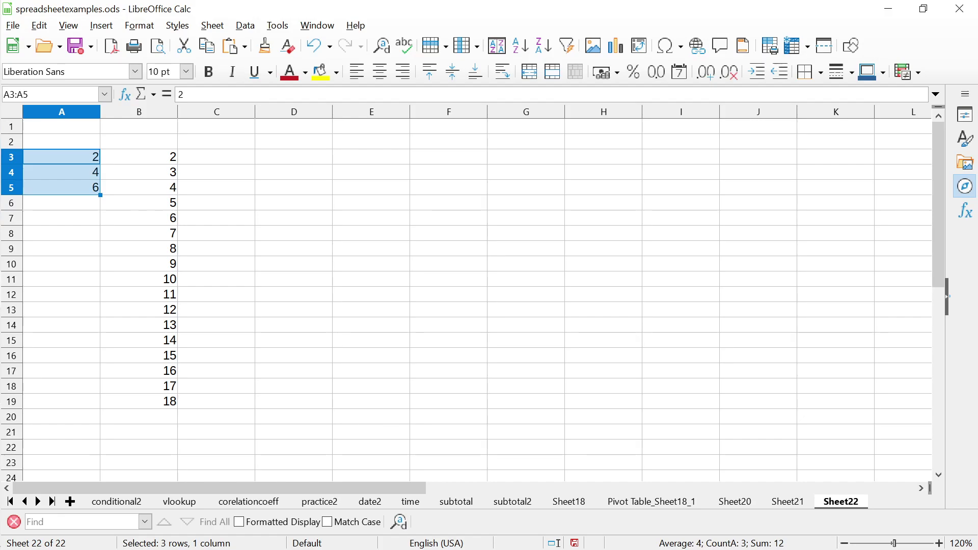
pyautogui.moveTo(100, 196); pyautogui.dragTo(100, 393)
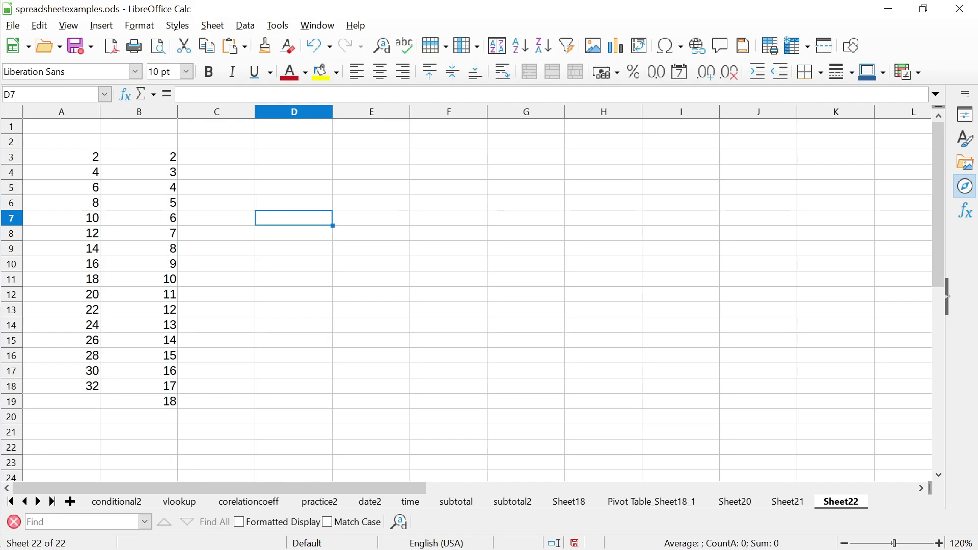
# Enter the formula =SUM(A3+B3) in C3
pyautogui.click(216, 156)
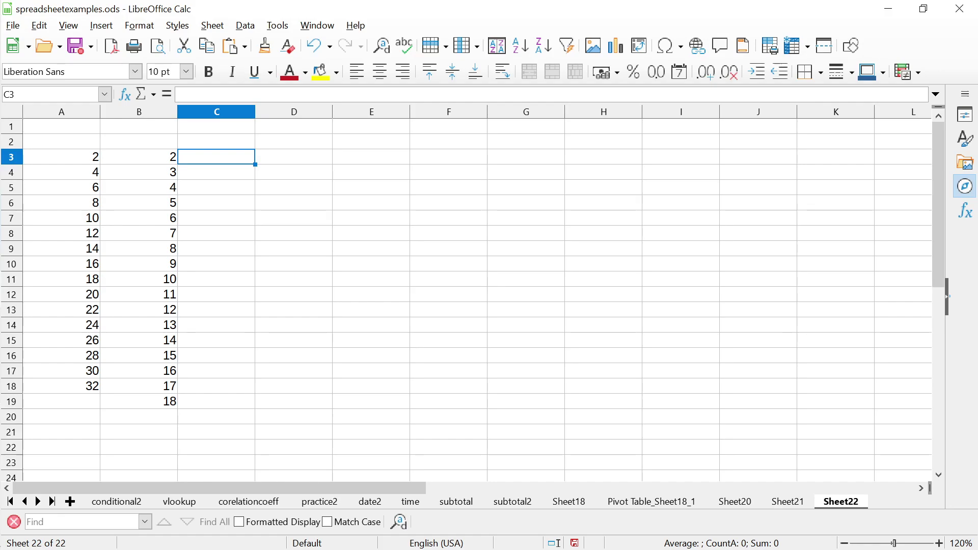
pyautogui.write('=SUM')
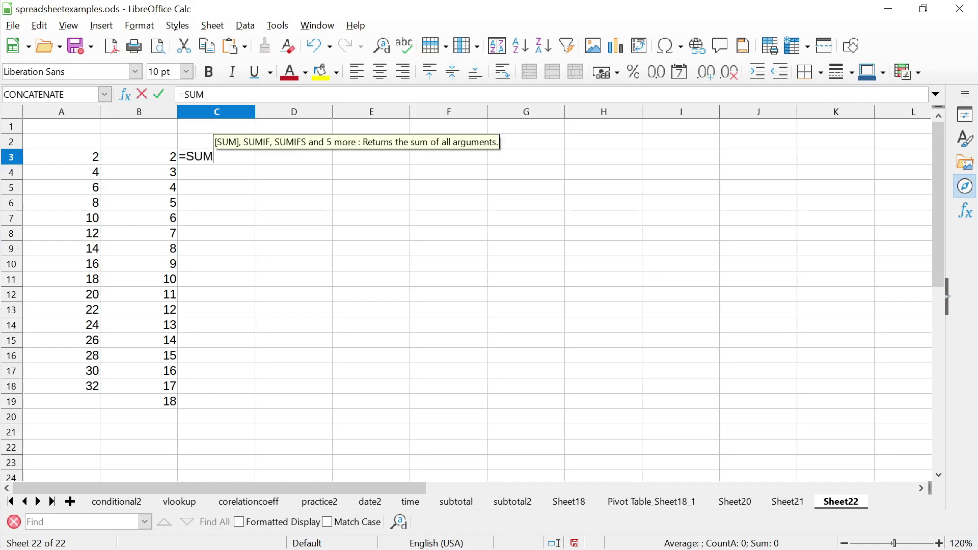
pyautogui.write('(')
pyautogui.press('Left')
pyautogui.press('Left')
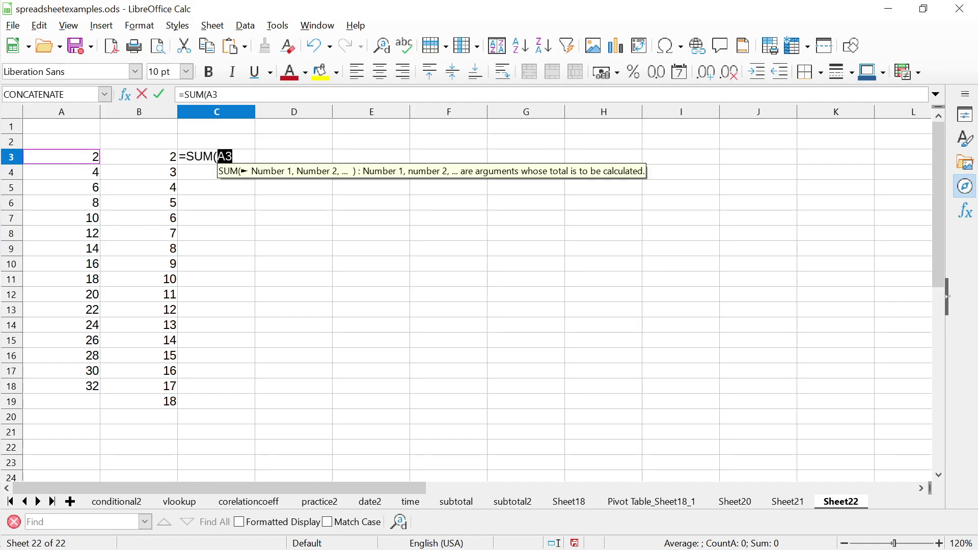
pyautogui.write('+')
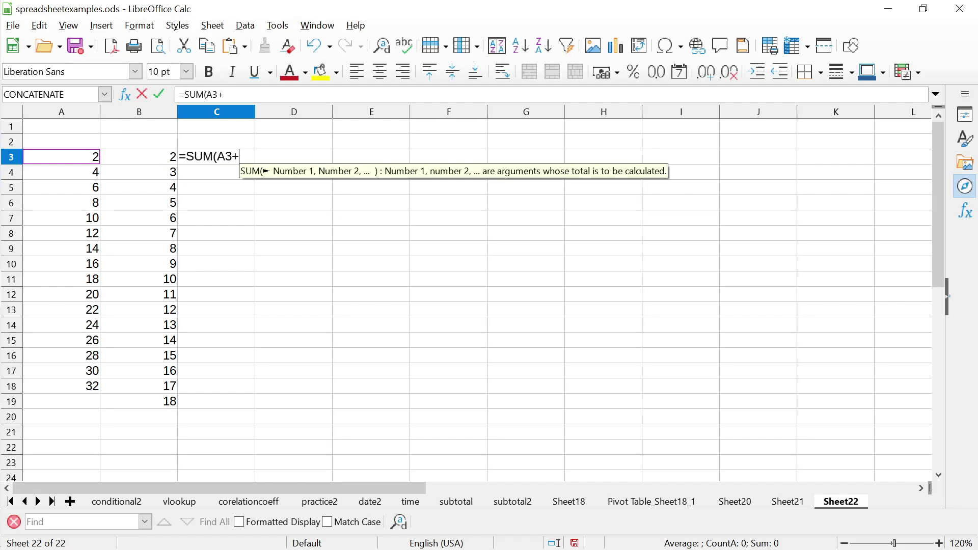
pyautogui.press('Left')
pyautogui.press('Return')
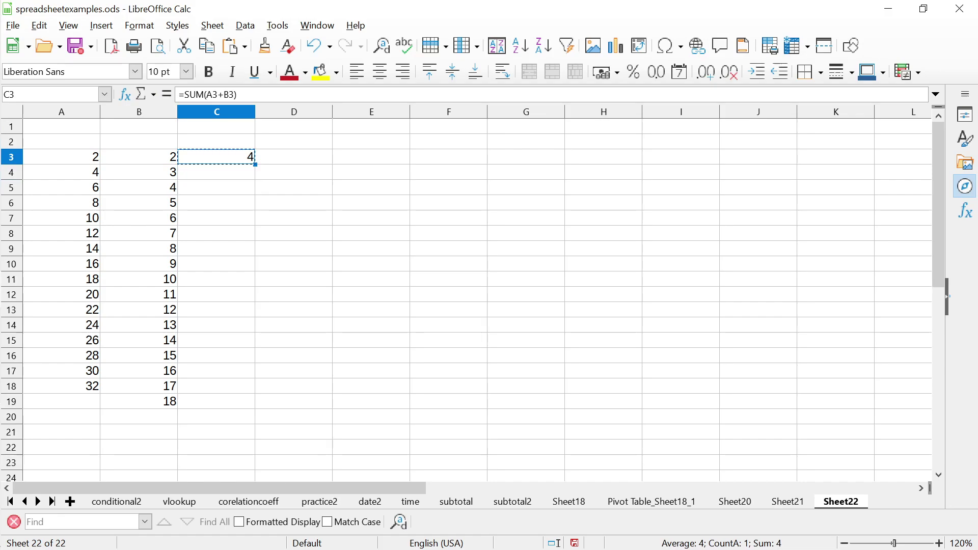
# Copy C3's formula into C4:C19 and check C4's adjusted references
pyautogui.press('Down')
pyautogui.hotkey('shift', 'Down')
pyautogui.hotkey('shift', 'Down')
pyautogui.hotkey('shift', 'Down')
pyautogui.hotkey('shift', 'Down')
pyautogui.hotkey('shift', 'Down')
pyautogui.hotkey('shift', 'Down')
pyautogui.hotkey('shift', 'Down')
pyautogui.hotkey('shift', 'Down')
pyautogui.hotkey('shift', 'Down')
pyautogui.hotkey('shift', 'Down')
pyautogui.hotkey('shift', 'Down')
pyautogui.hotkey('shift', 'Down')
pyautogui.hotkey('shift', 'Down')
pyautogui.hotkey('shift', 'Down')
pyautogui.hotkey('shift', 'Down')
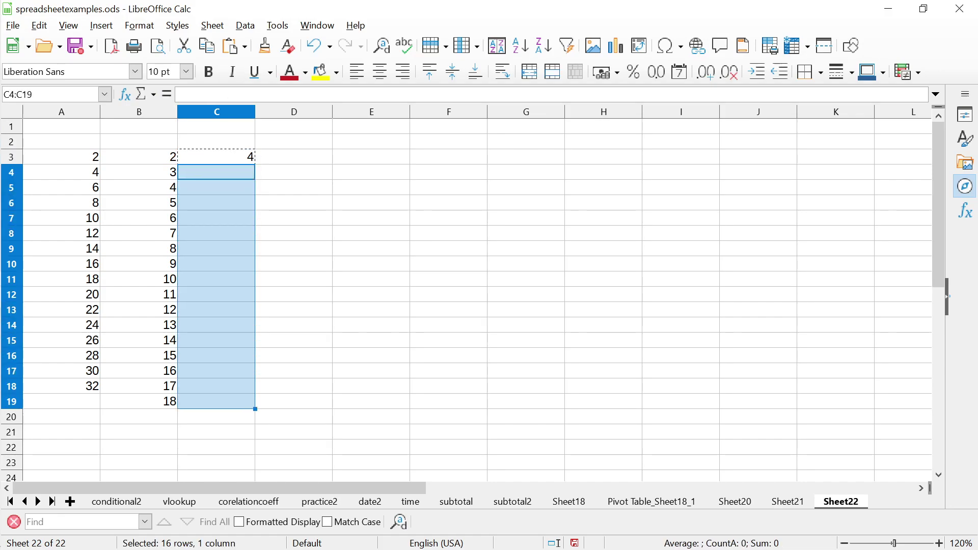
pyautogui.hotkey('ctrl', 'v')
pyautogui.hotkey('ctrl', 'Up')
pyautogui.press('Down')
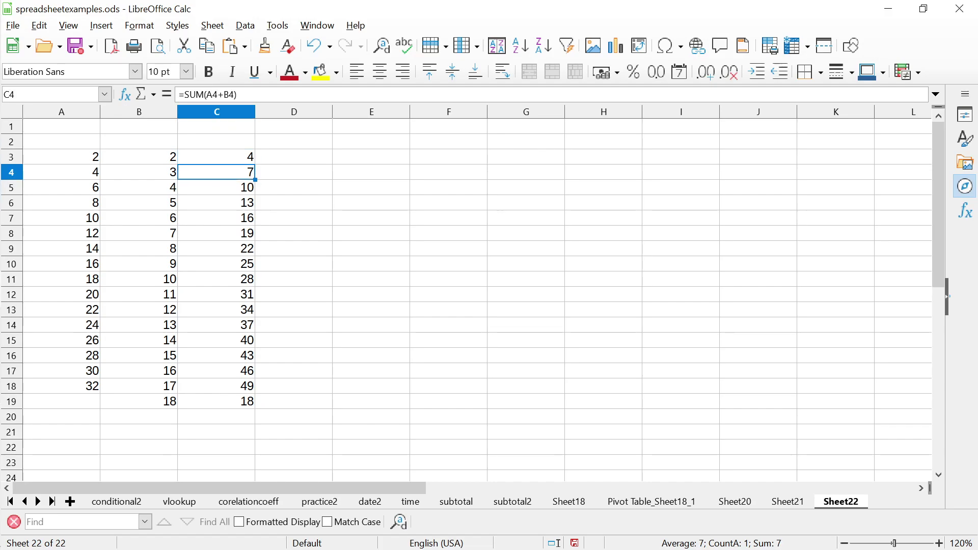
pyautogui.press('F2')
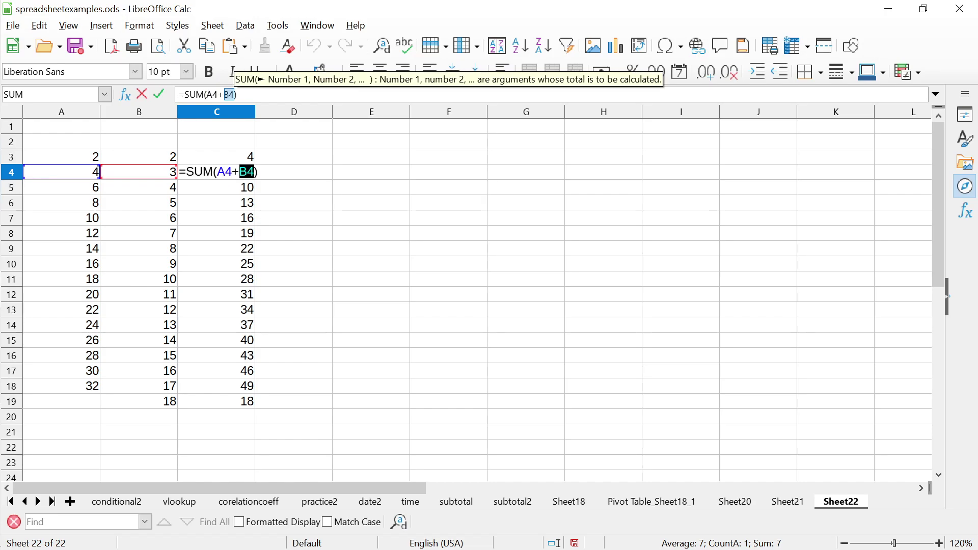
pyautogui.press('Escape')
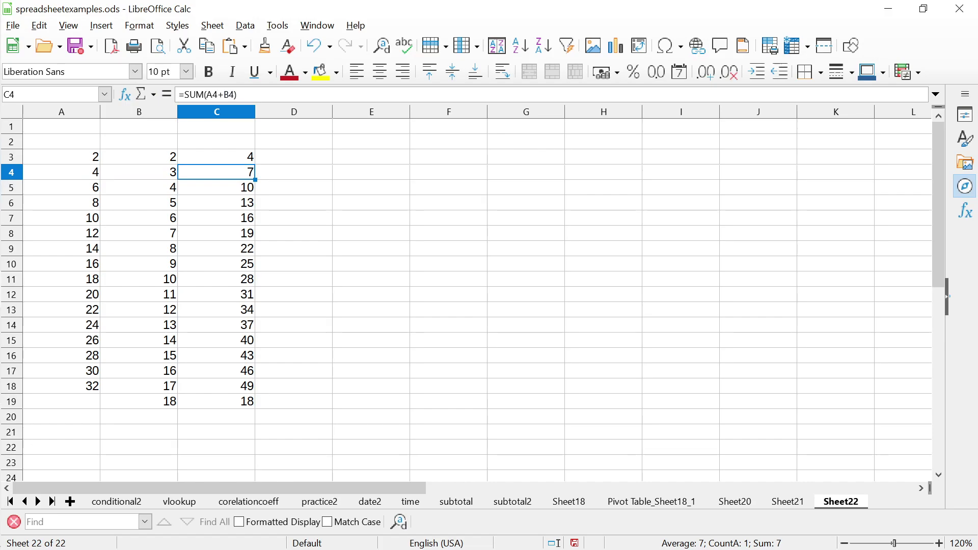
pyautogui.press('Up')
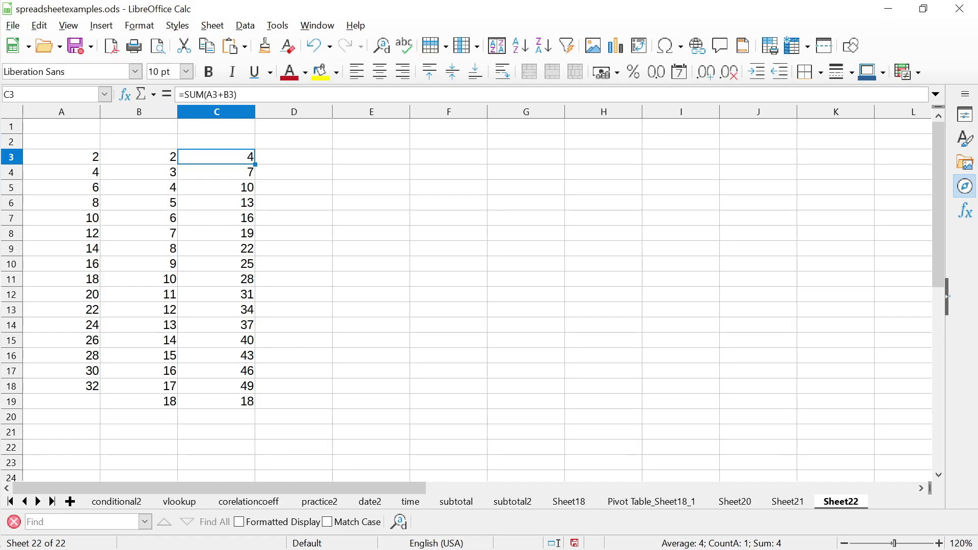
# Enter 10 in cells D3, D4 and D5
pyautogui.click(140, 126)
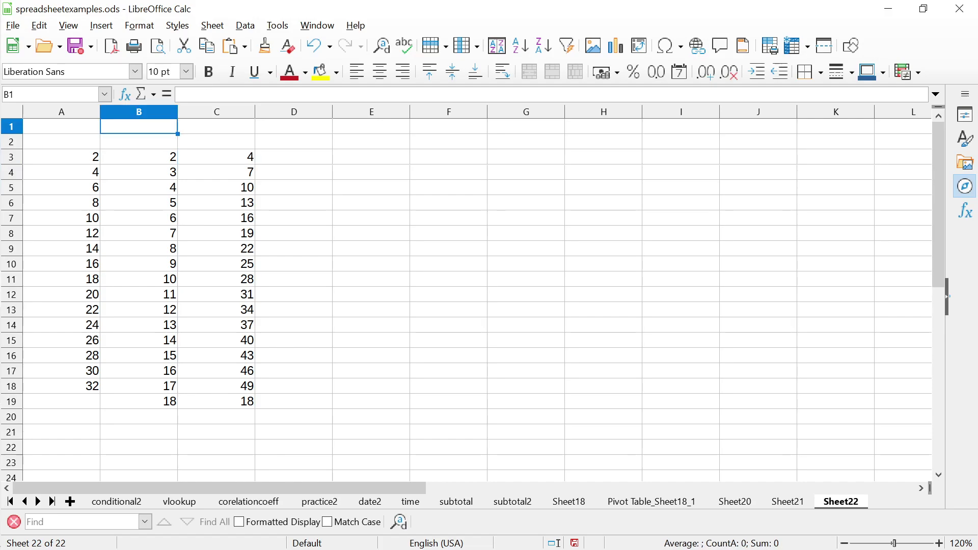
pyautogui.click(139, 142)
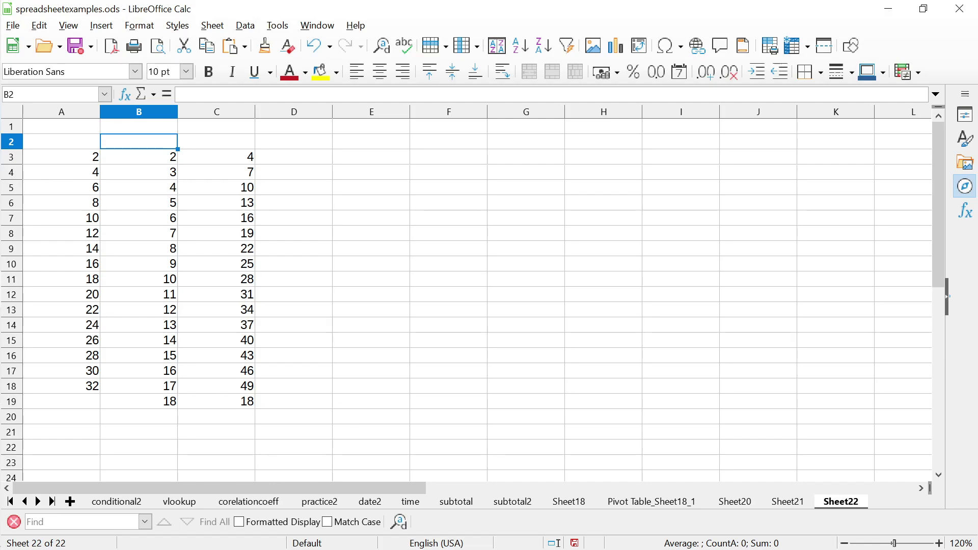
pyautogui.press('Down')
pyautogui.press('Right')
pyautogui.press('Right')
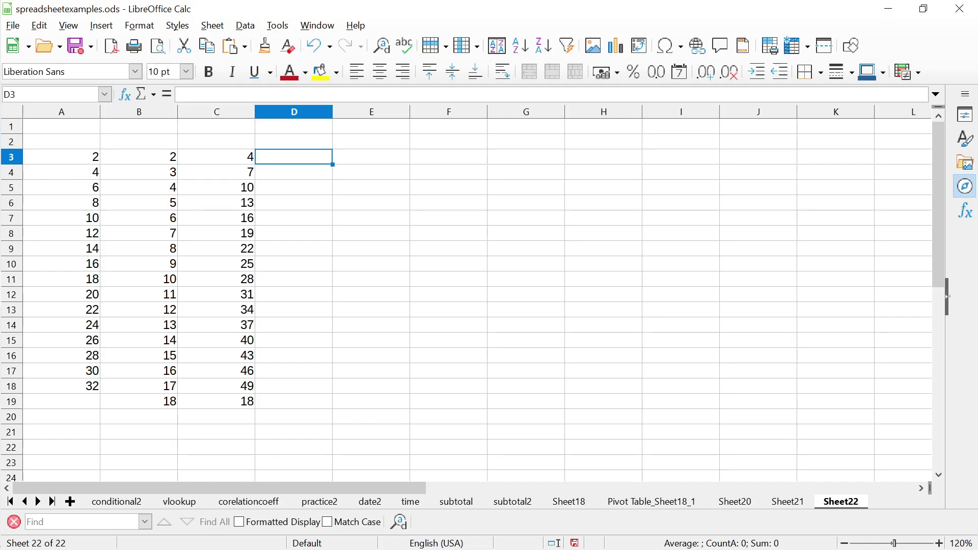
pyautogui.write('10')
pyautogui.press('Return')
pyautogui.write('10')
pyautogui.press('Return')
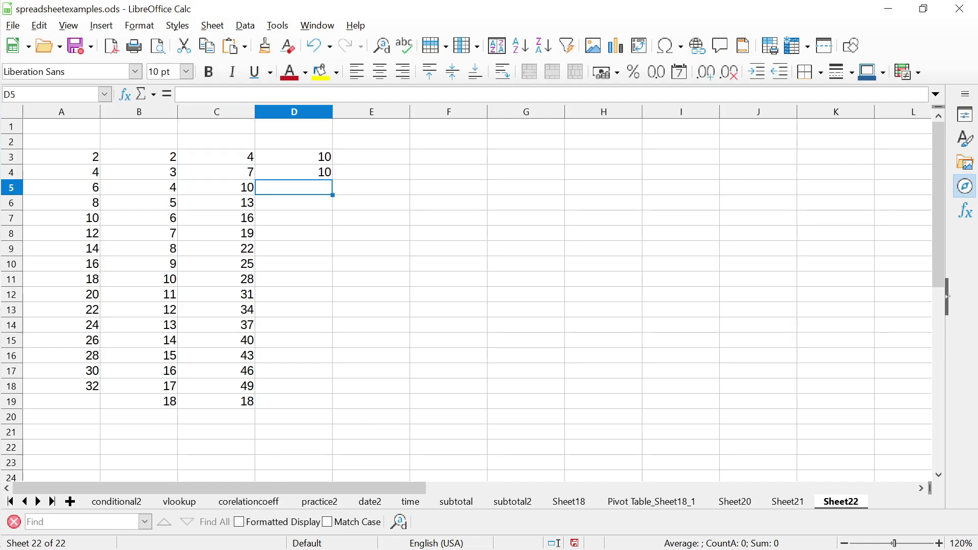
pyautogui.write('10')
pyautogui.press('Return')
# Open C3's formula for editing with the cursor after B3
pyautogui.click(294, 156)
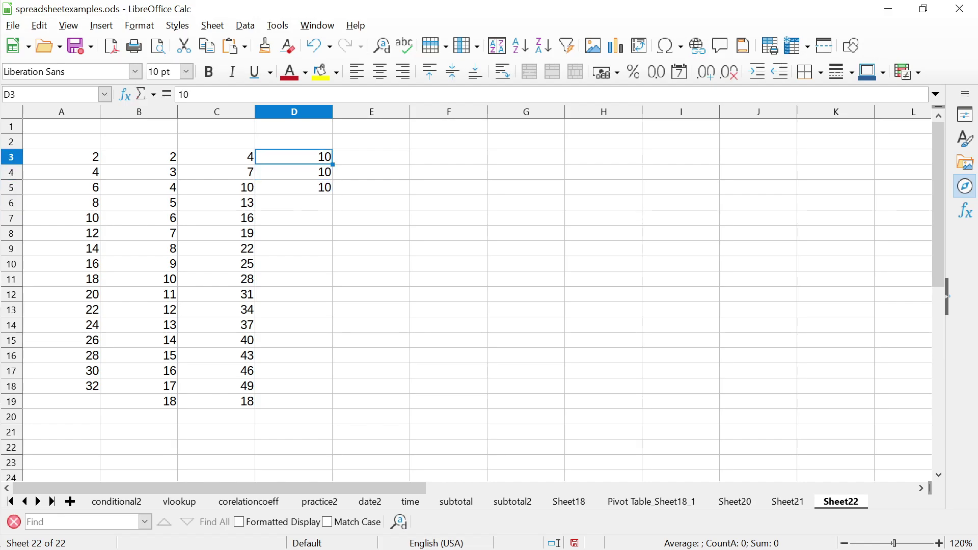
pyautogui.press('Left')
pyautogui.press('F2')
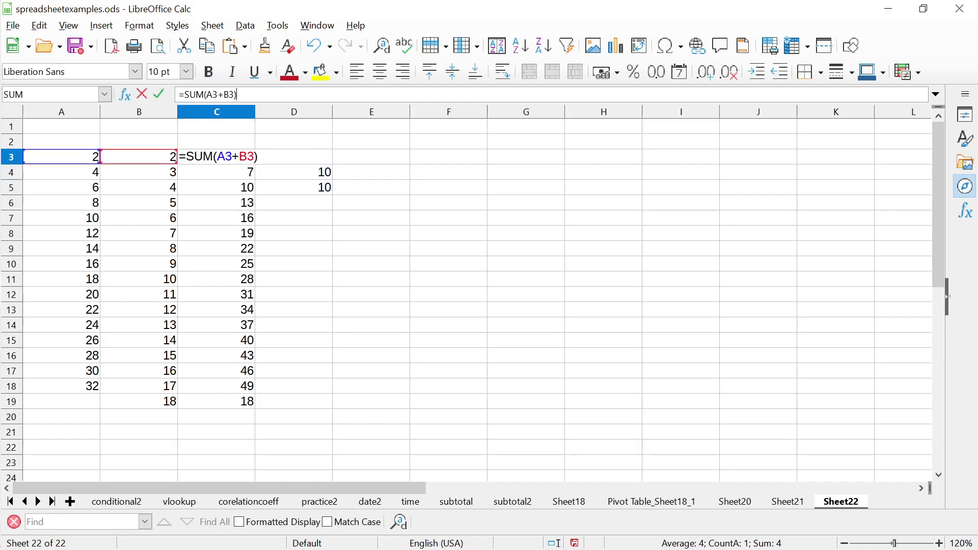
pyautogui.click(235, 95)
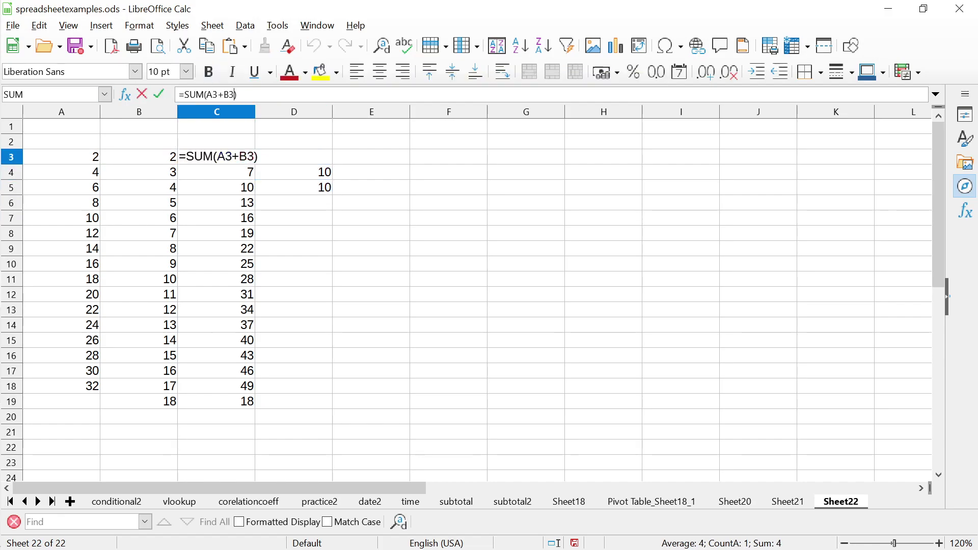
# Change C3's formula to =SUM(A3+B3*D4)
pyautogui.write('*')
pyautogui.click(294, 172)
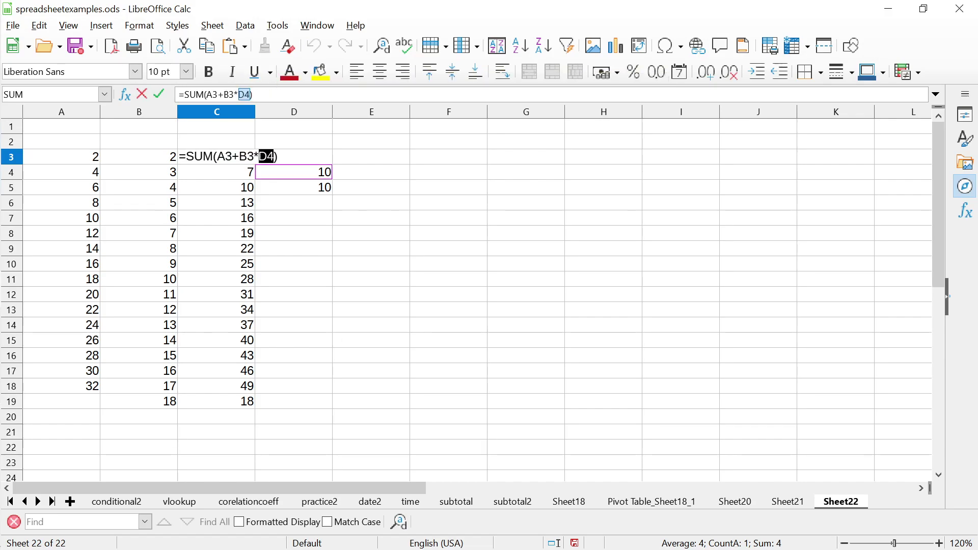
pyautogui.press('Return')
pyautogui.click(217, 156)
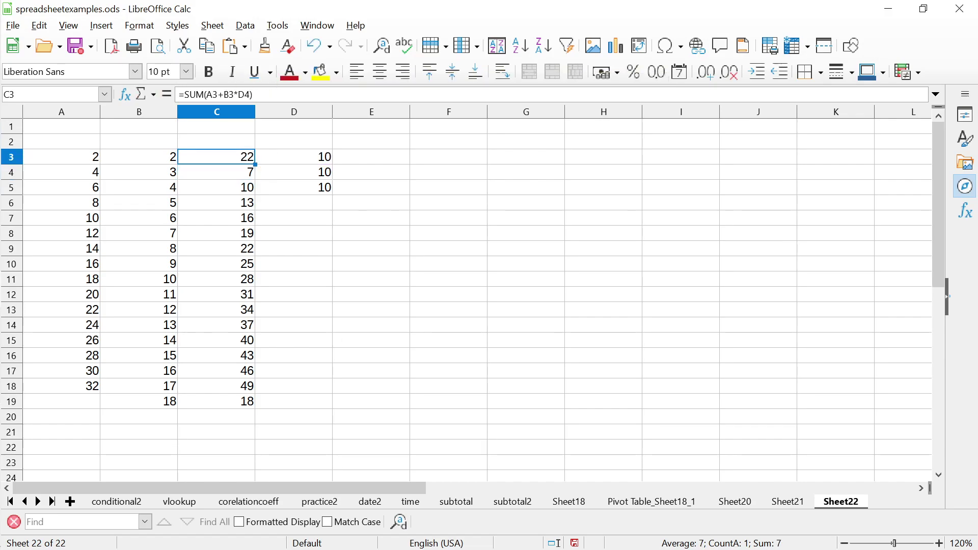
pyautogui.click(216, 171)
# Copy the 10 from D5 into D6:D19
pyautogui.click(294, 187)
pyautogui.press('Down')
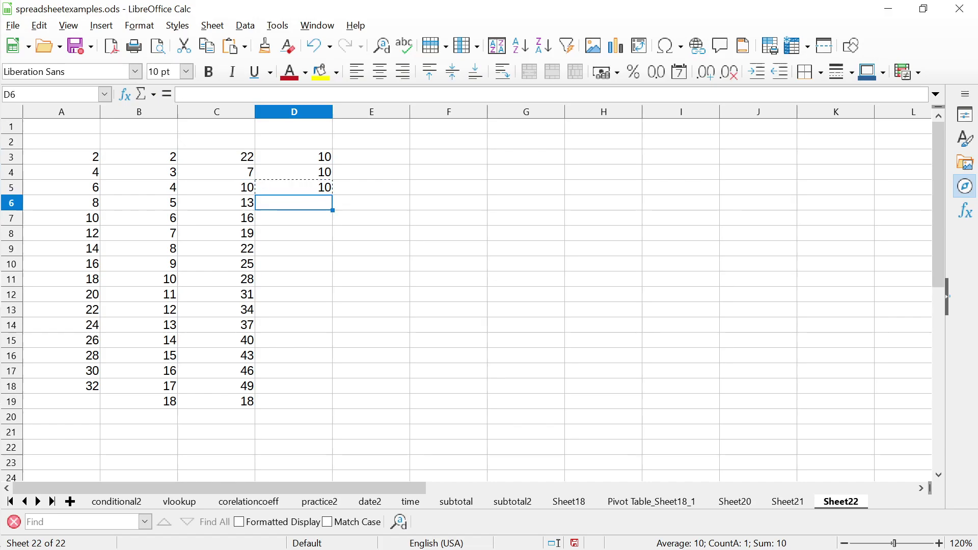
pyautogui.hotkey('shift', 'Down')
pyautogui.hotkey('shift', 'Down')
pyautogui.hotkey('shift', 'Down')
pyautogui.hotkey('shift', 'Down')
pyautogui.hotkey('shift', 'Down')
pyautogui.hotkey('shift', 'Down')
pyautogui.hotkey('shift', 'Down')
pyautogui.hotkey('shift', 'Down')
pyautogui.hotkey('shift', 'Down')
pyautogui.hotkey('shift', 'Down')
pyautogui.hotkey('shift', 'Down')
pyautogui.hotkey('shift', 'Down')
pyautogui.hotkey('shift', 'Down')
pyautogui.hotkey('ctrl', 'v')
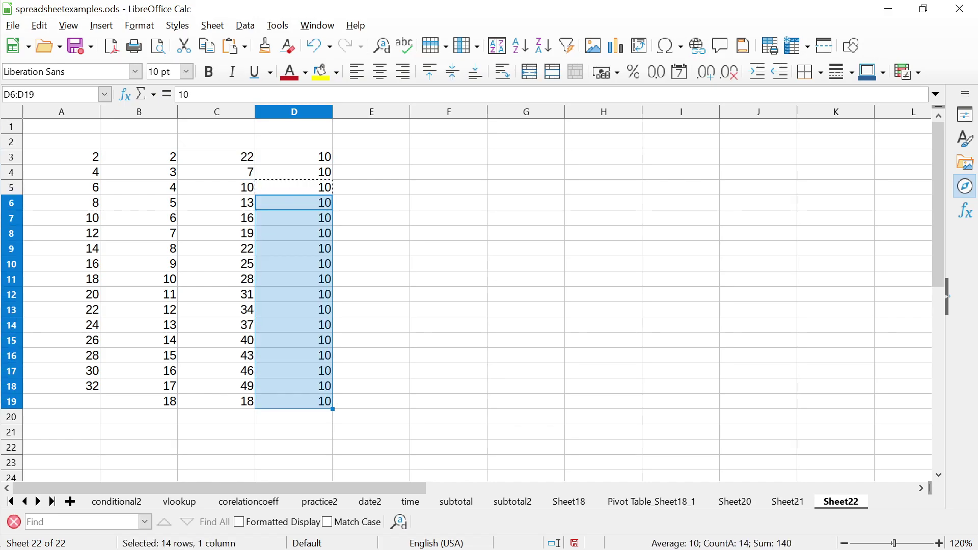
pyautogui.press('Up')
pyautogui.press('Up')
pyautogui.press('Up')
pyautogui.press('Up')
# Paste C3's updated formula over C4:C19, confirming the overwrite
pyautogui.press('Left')
pyautogui.press('Down')
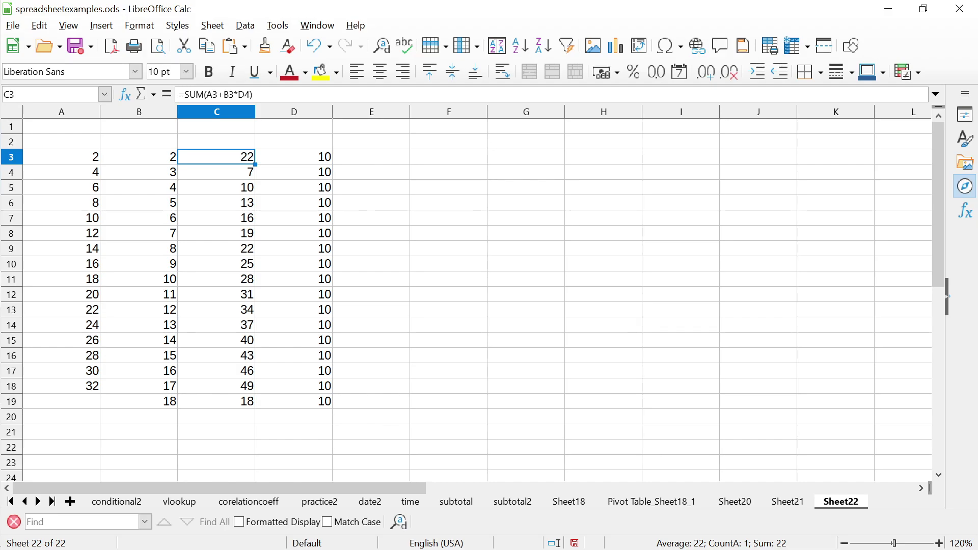
pyautogui.press('Down')
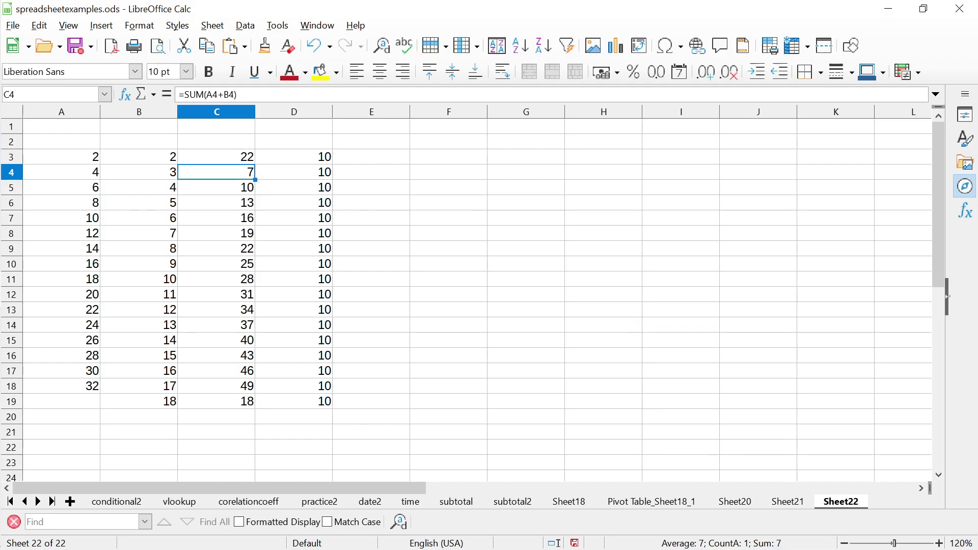
pyautogui.press('Up')
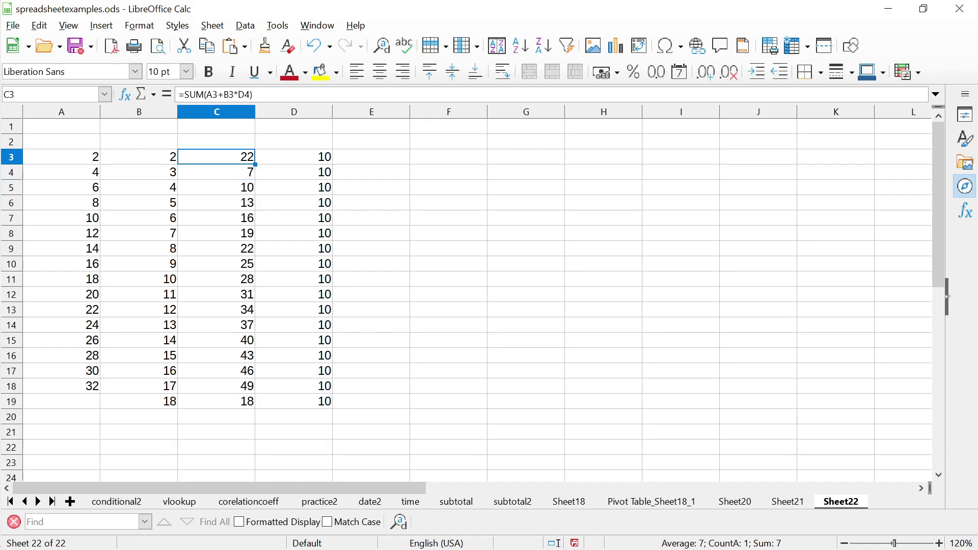
pyautogui.press('Down')
pyautogui.hotkey('shift', 'Down')
pyautogui.hotkey('shift', 'Down')
pyautogui.hotkey('shift', 'Down')
pyautogui.hotkey('shift', 'Down')
pyautogui.hotkey('shift', 'Down')
pyautogui.hotkey('shift', 'Down')
pyautogui.hotkey('shift', 'Down')
pyautogui.hotkey('shift', 'Down')
pyautogui.hotkey('shift', 'Down')
pyautogui.hotkey('shift', 'Down')
pyautogui.hotkey('shift', 'Down')
pyautogui.hotkey('shift', 'Down')
pyautogui.hotkey('shift', 'Down')
pyautogui.hotkey('shift', 'Down')
pyautogui.hotkey('shift', 'Down')
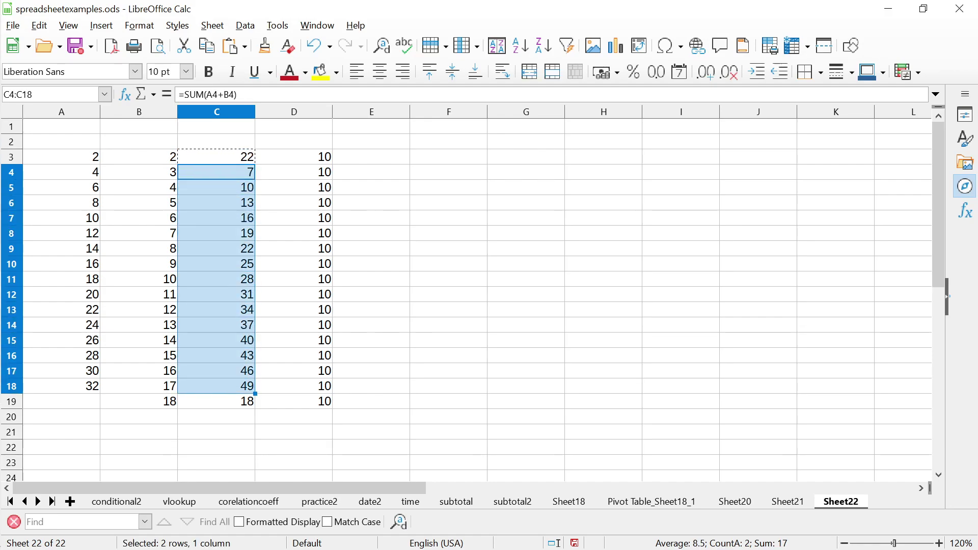
pyautogui.hotkey('ctrl', 'v')
pyautogui.press('Return')
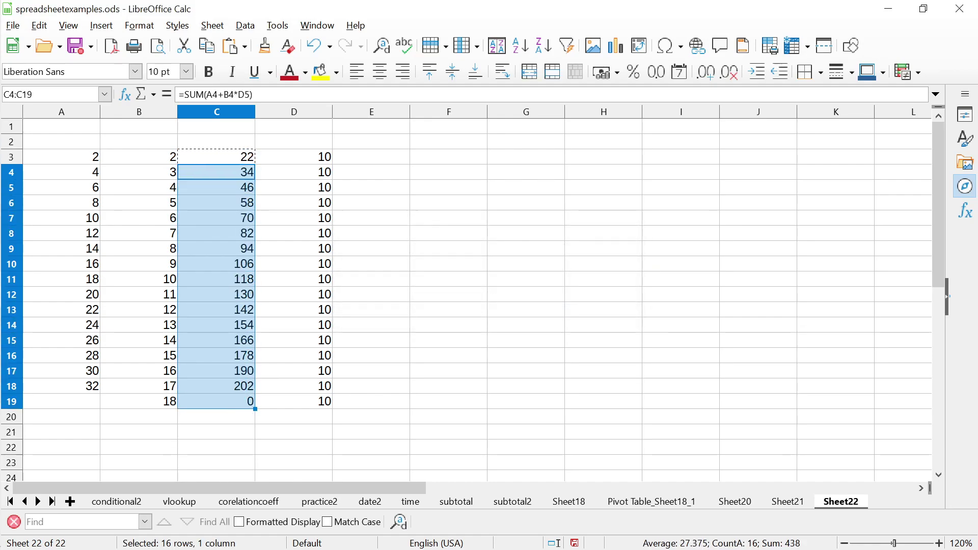
pyautogui.click(217, 171)
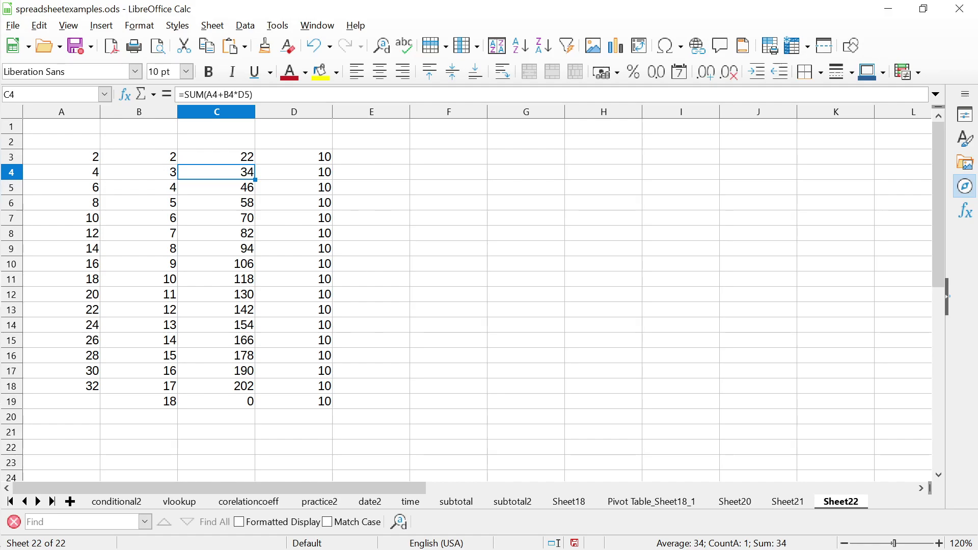
# Clear the 10s from column D, D3 down to D20
pyautogui.click(294, 156)
pyautogui.hotkey('shift', 'Down')
pyautogui.hotkey('shift', 'Down')
pyautogui.hotkey('shift', 'Down')
pyautogui.hotkey('shift', 'Down')
pyautogui.hotkey('shift', 'Down')
pyautogui.hotkey('shift', 'Down')
pyautogui.hotkey('shift', 'Down')
pyautogui.hotkey('shift', 'Down')
pyautogui.hotkey('shift', 'Down')
pyautogui.hotkey('shift', 'Down')
pyautogui.hotkey('shift', 'Down')
pyautogui.hotkey('shift', 'Down')
pyautogui.hotkey('shift', 'Down')
pyautogui.hotkey('shift', 'Down')
pyautogui.hotkey('shift', 'Down')
pyautogui.hotkey('shift', 'Down')
pyautogui.hotkey('shift', 'Down')
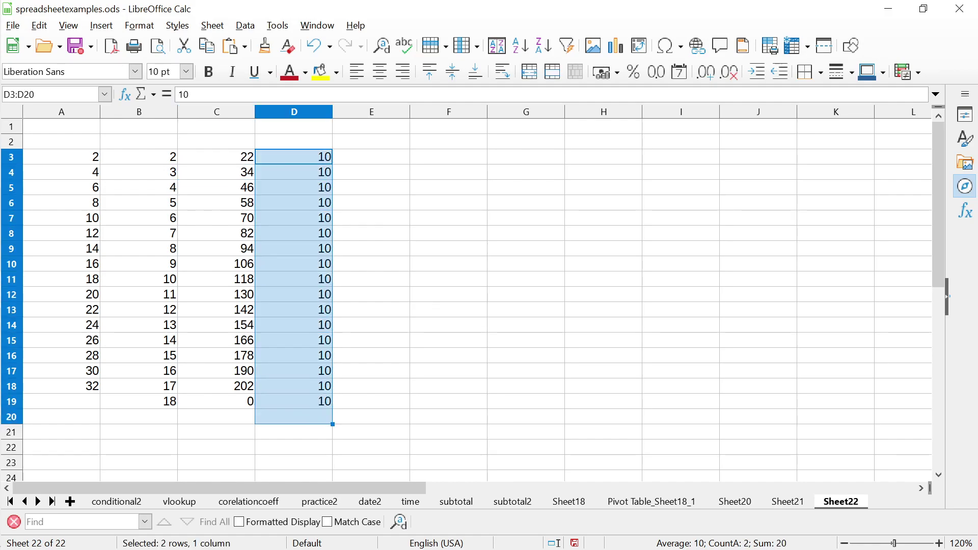
pyautogui.press('Delete')
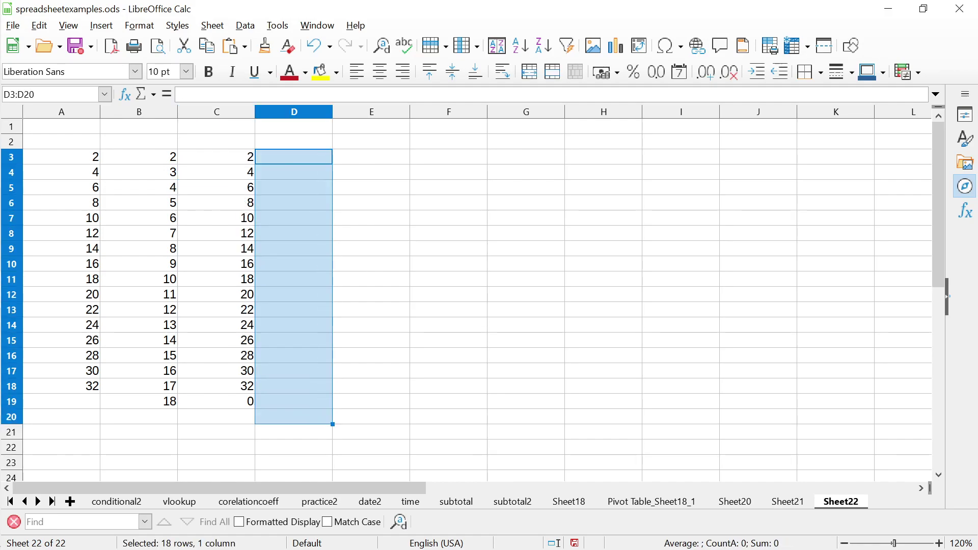
# Label A1 'multiplier' and enter 10 in B1
pyautogui.hotkey('ctrl', 'Home')
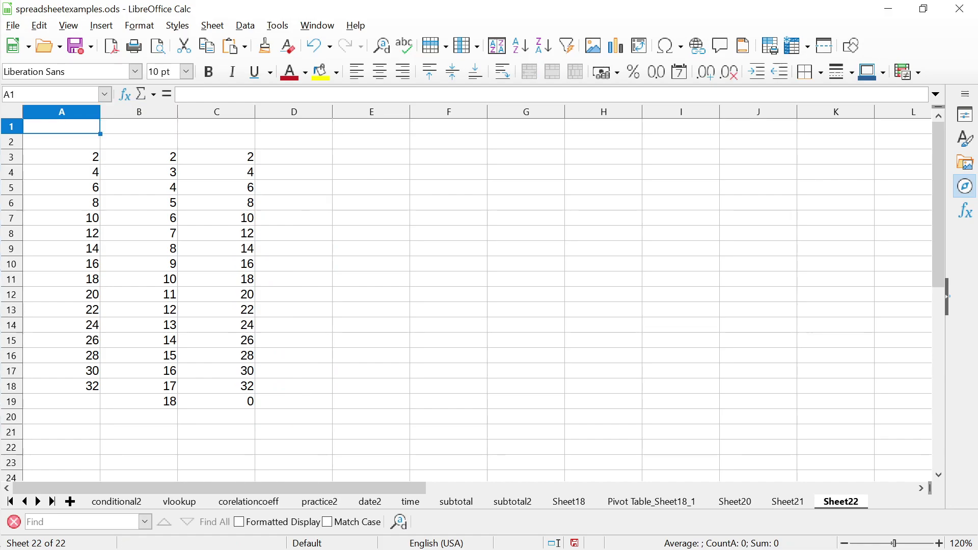
pyautogui.write('multiplier')
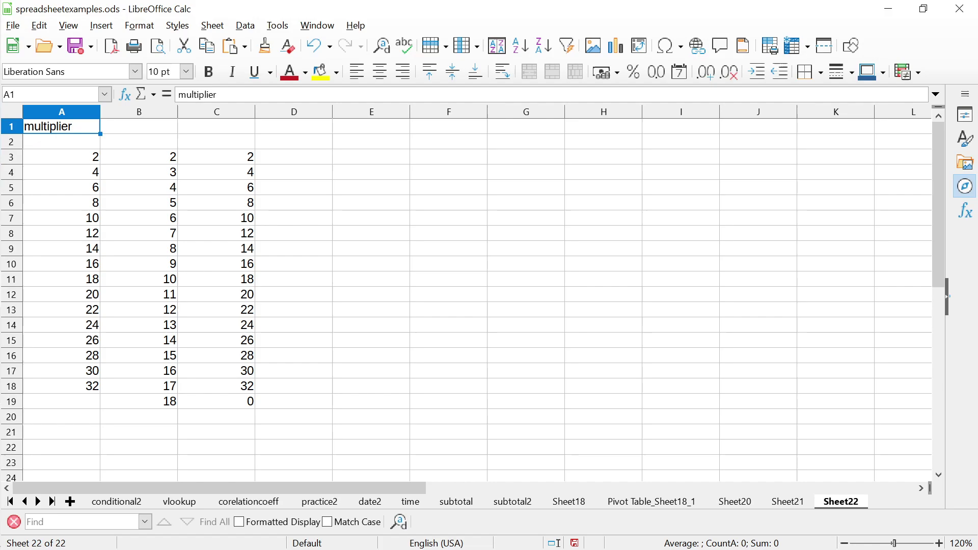
pyautogui.press('Tab')
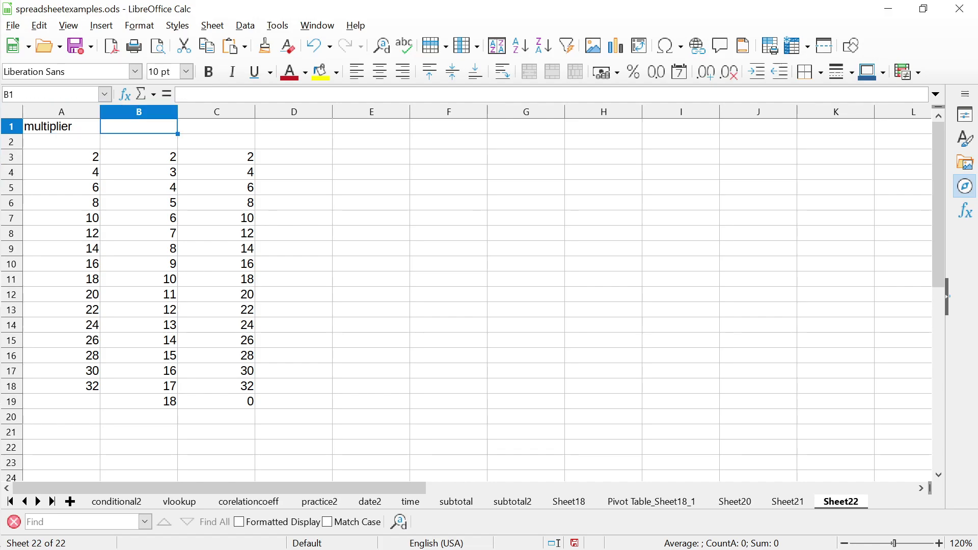
pyautogui.write('10')
pyautogui.press('Down')
pyautogui.press('Down')
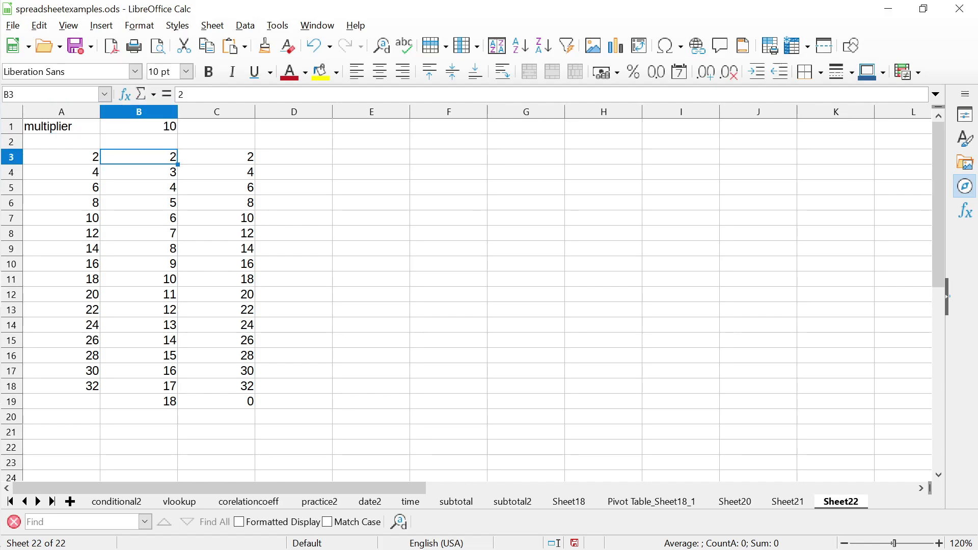
pyautogui.press('Right')
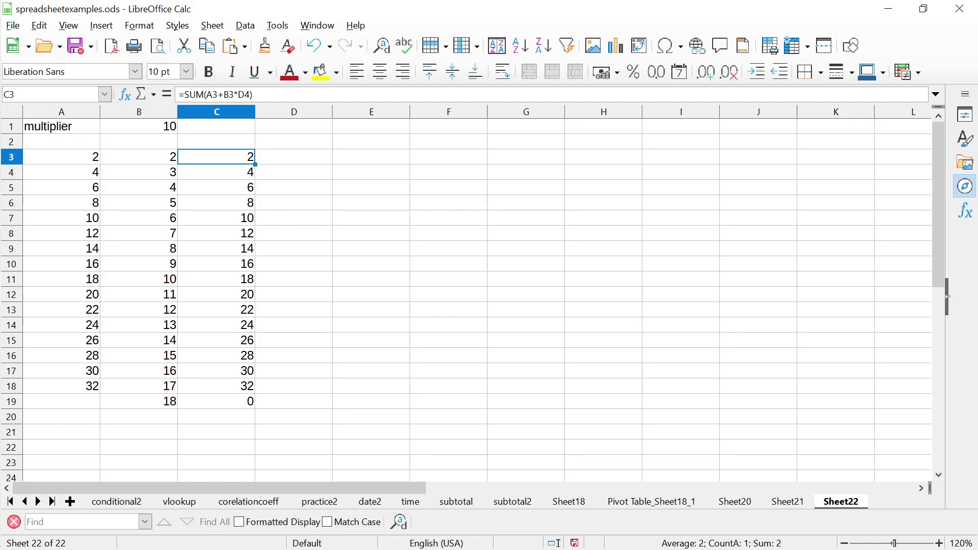
# Replace D4 in C3's formula with $B$1, making it =SUM(A3+B3*$B$1) so it shows 22
pyautogui.press('F2')
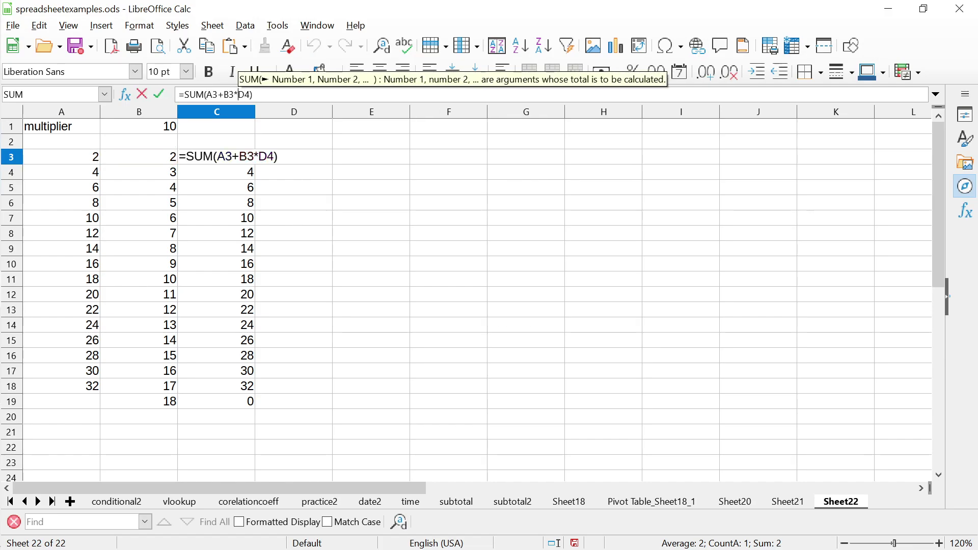
pyautogui.press('Left')
pyautogui.hotkey('shift', 'Left')
pyautogui.hotkey('shift', 'Left')
pyautogui.press('BackSpace')
pyautogui.press('Up')
pyautogui.press('Up')
pyautogui.press('Left')
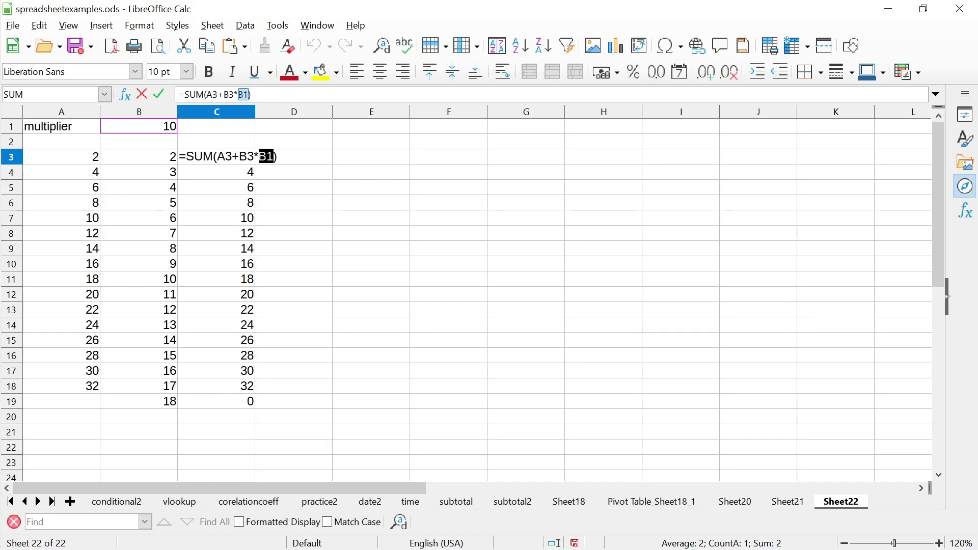
pyautogui.click(239, 94)
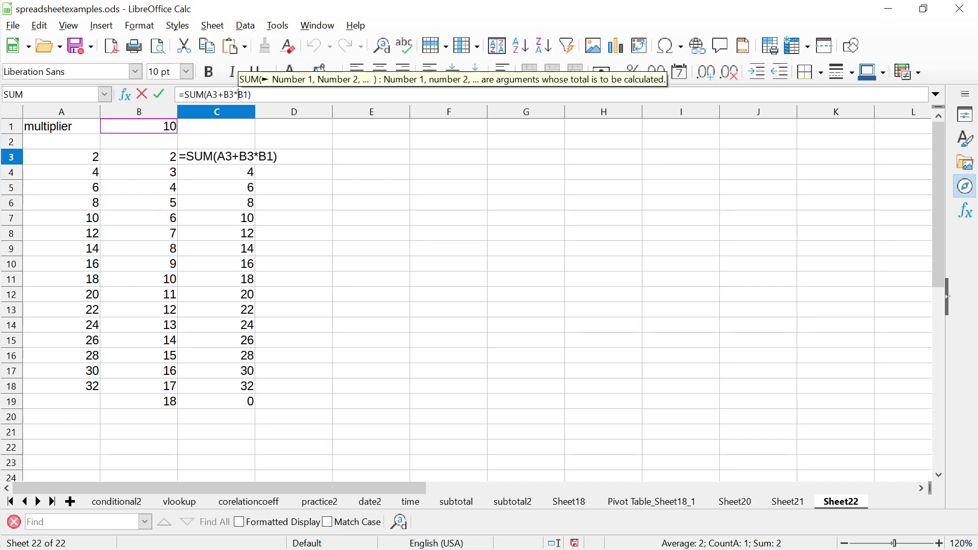
pyautogui.write('$B')
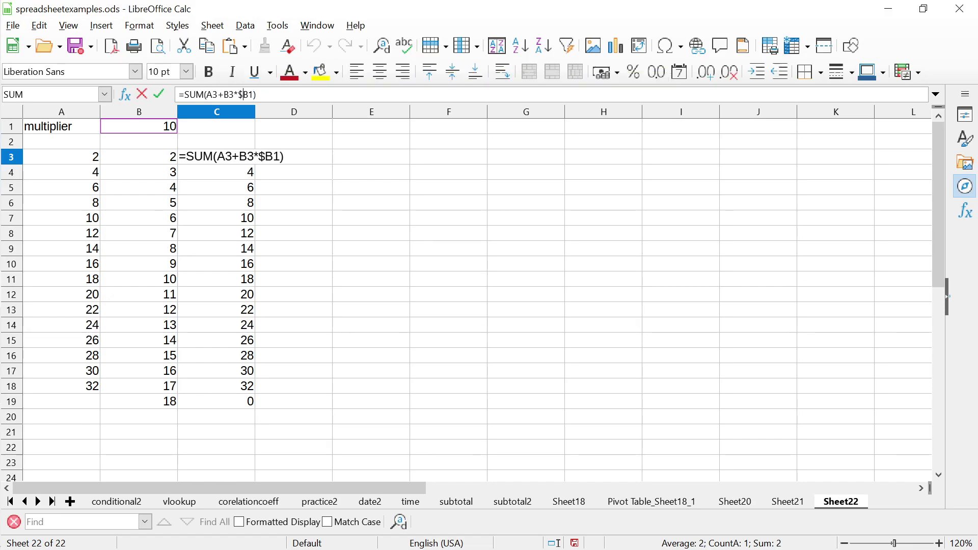
pyautogui.write('$')
pyautogui.press('Return')
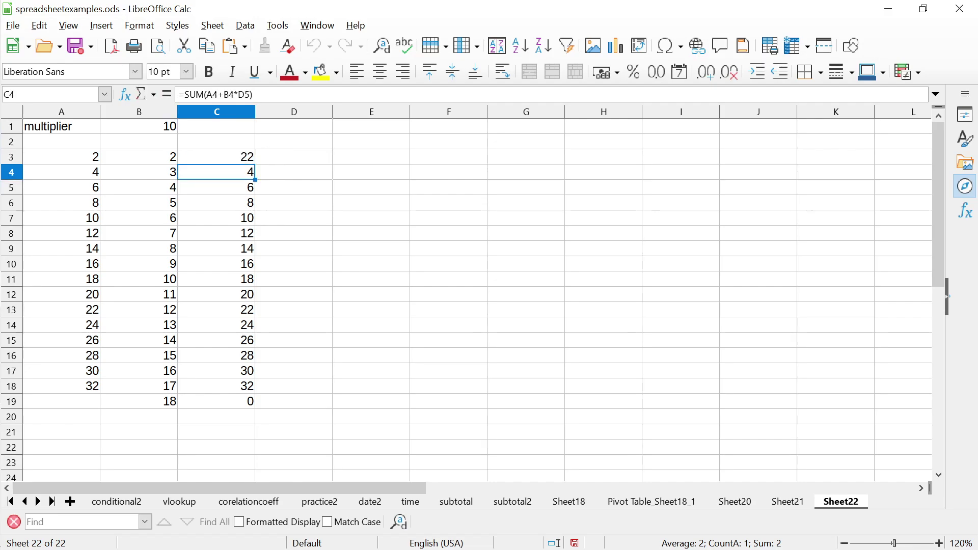
pyautogui.click(217, 157)
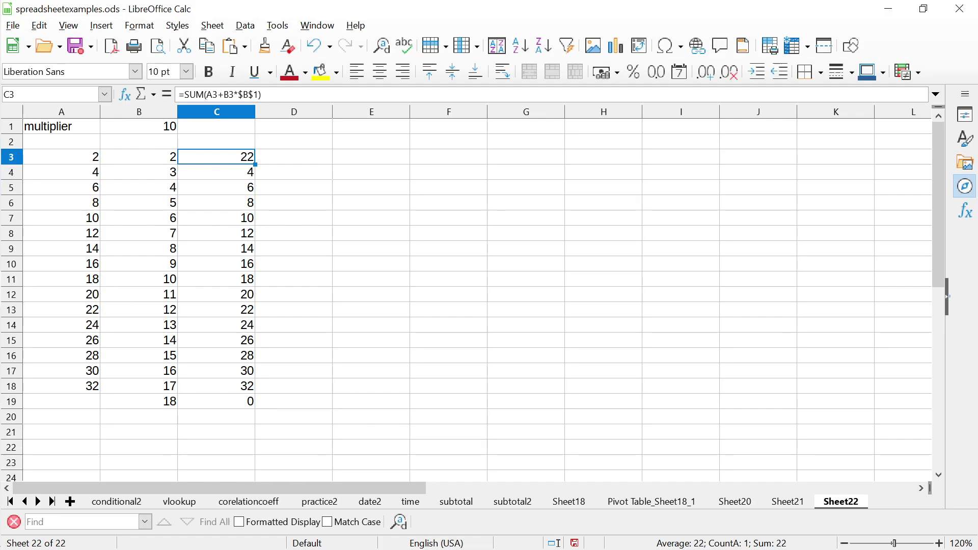
pyautogui.click(139, 126)
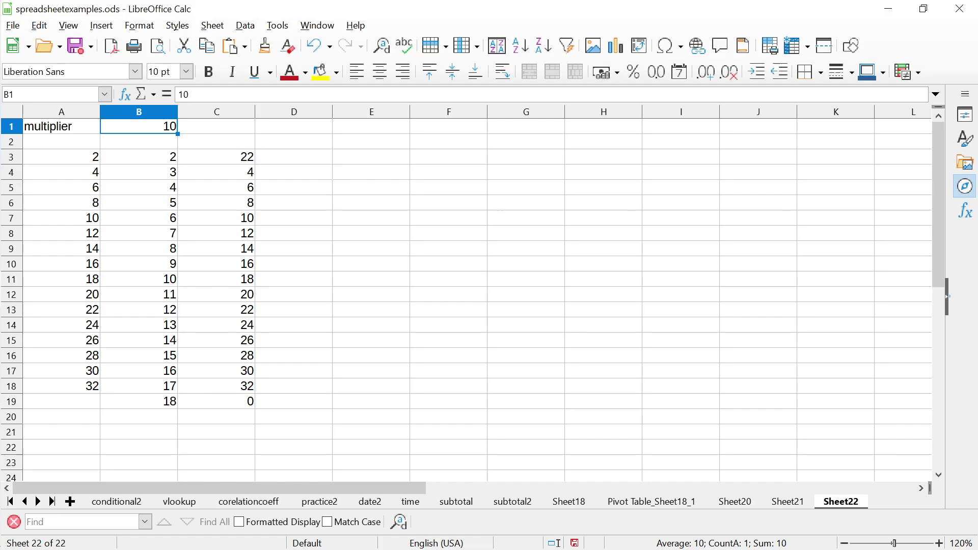
# Paste C3's formula into C4:C19, overwriting the existing column C values
pyautogui.click(216, 157)
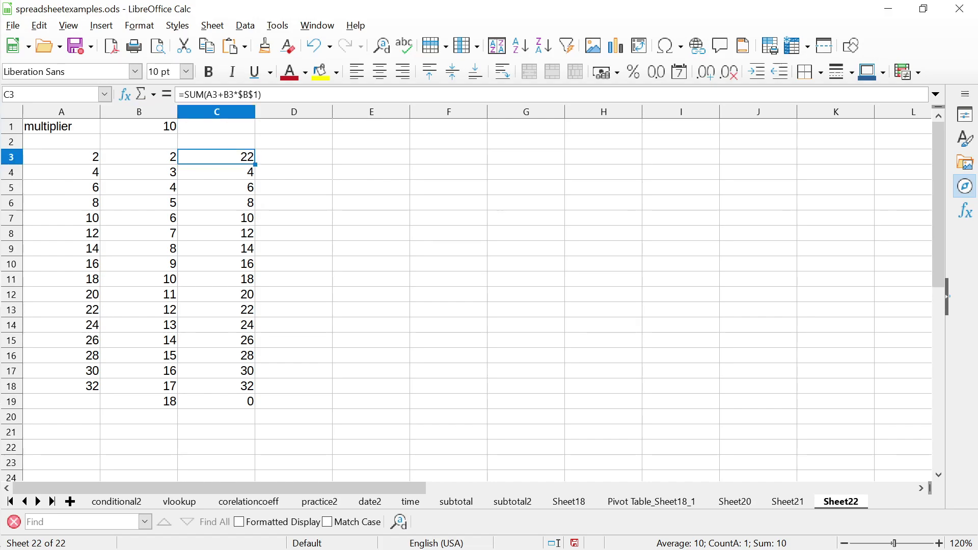
pyautogui.press('Down')
pyautogui.hotkey('shift', 'Down')
pyautogui.hotkey('shift', 'Down')
pyautogui.hotkey('shift', 'Down')
pyautogui.hotkey('shift', 'Down')
pyautogui.hotkey('shift', 'Down')
pyautogui.hotkey('shift', 'Down')
pyautogui.hotkey('shift', 'Down')
pyautogui.hotkey('shift', 'Down')
pyautogui.hotkey('shift', 'Down')
pyautogui.hotkey('shift', 'Down')
pyautogui.hotkey('shift', 'Down')
pyautogui.hotkey('shift', 'Down')
pyautogui.hotkey('shift', 'Down')
pyautogui.hotkey('shift', 'Down')
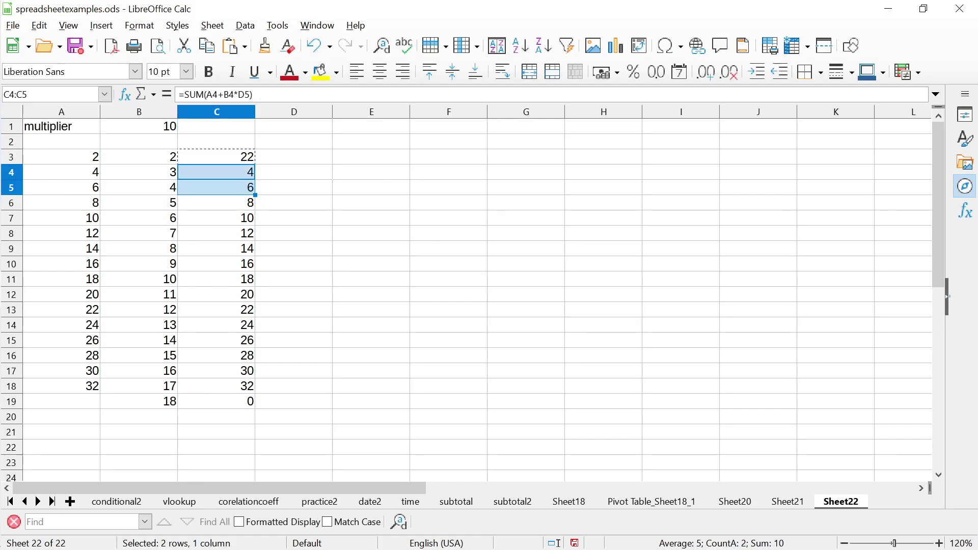
pyautogui.hotkey('shift', 'Down')
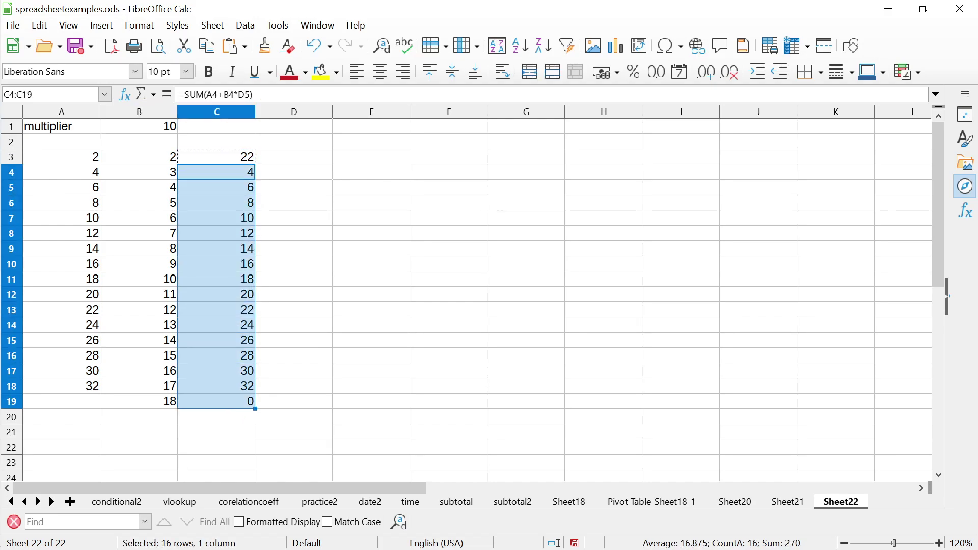
pyautogui.hotkey('ctrl', 'v')
pyautogui.press('Return')
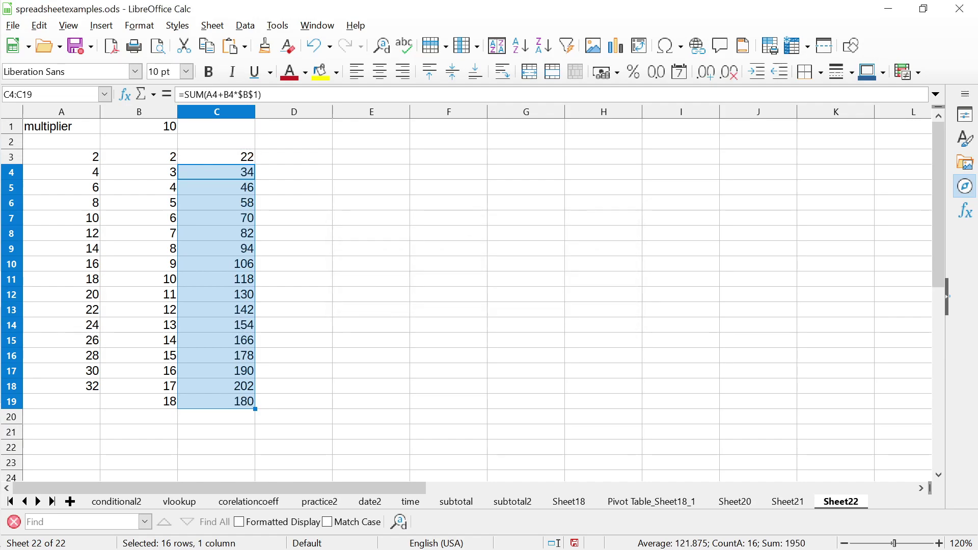
pyautogui.click(217, 172)
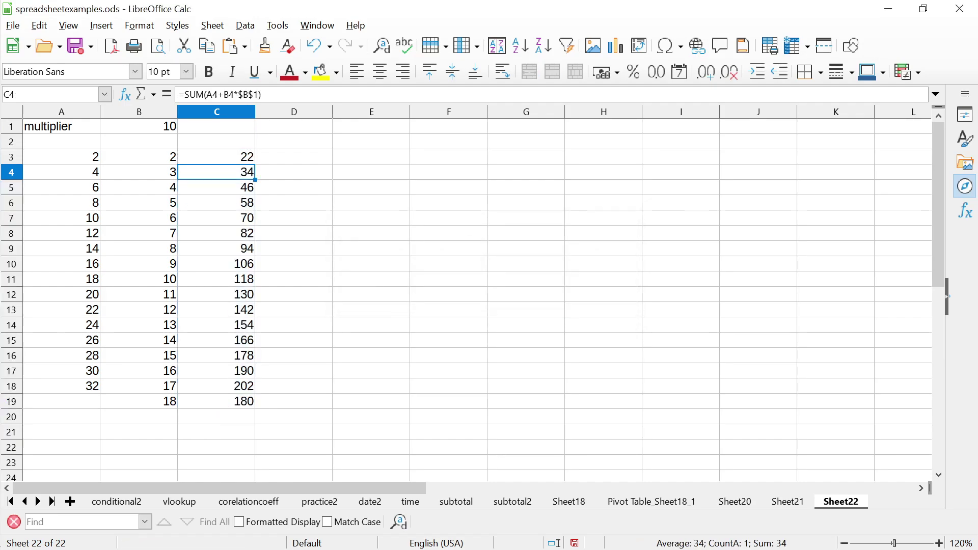
# Inspect the copied formulas in C4, C6 and C7 to confirm each still references $B$1
pyautogui.click(217, 156)
pyautogui.click(217, 172)
pyautogui.doubleClick(247, 172)
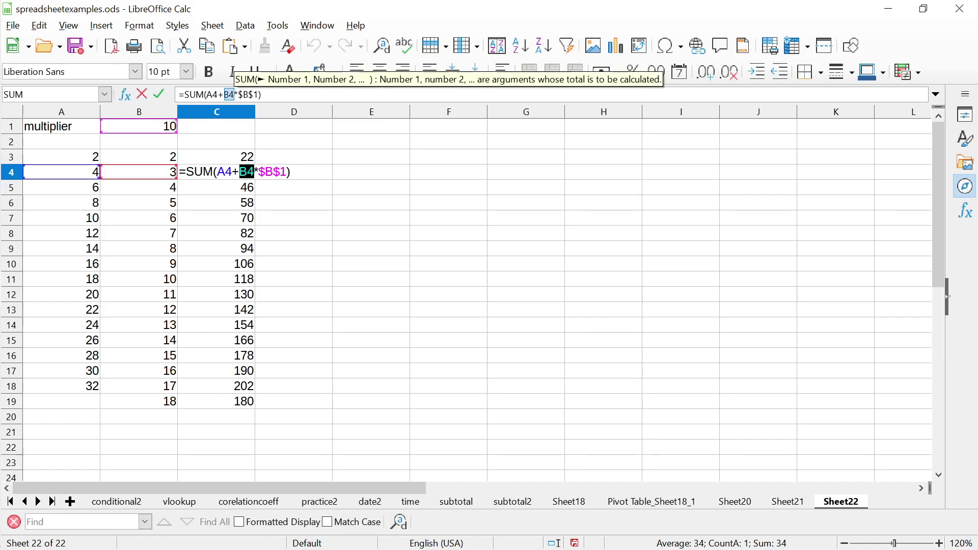
pyautogui.press('Right')
pyautogui.press('Right')
pyautogui.press('Right')
pyautogui.hotkey('shift', 'Right')
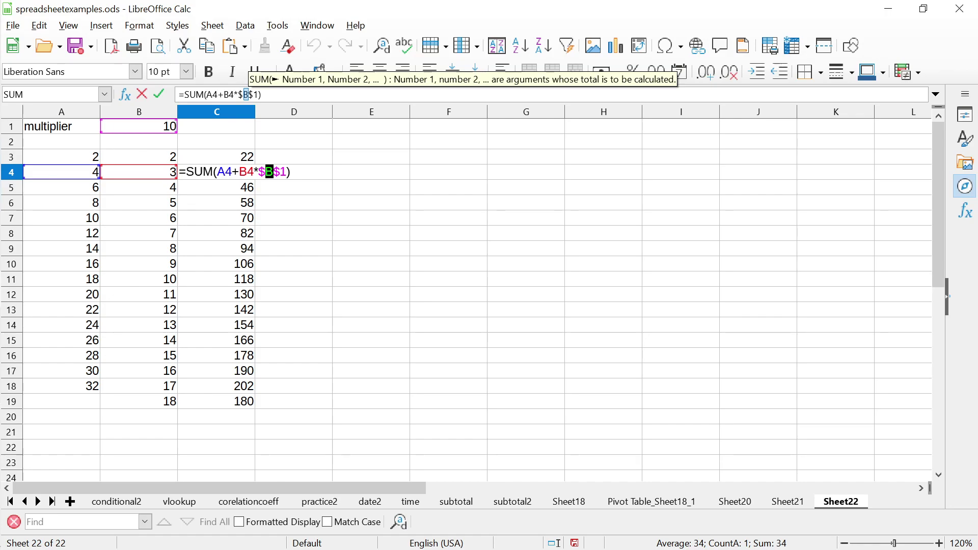
pyautogui.press('Return')
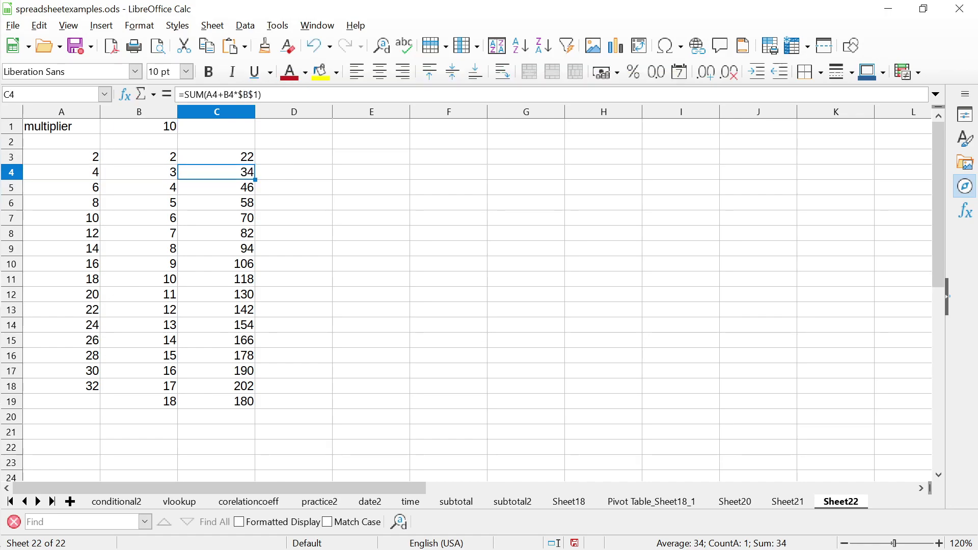
pyautogui.click(216, 203)
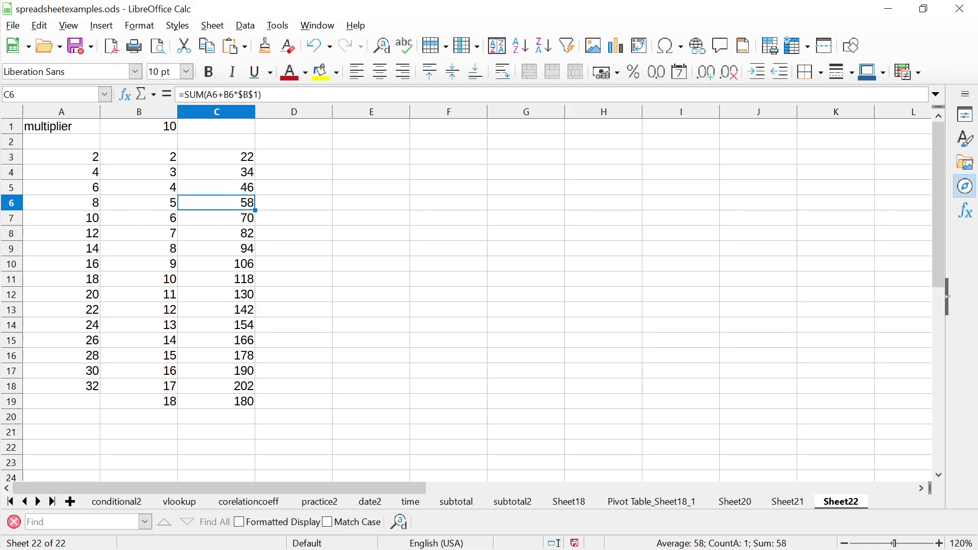
pyautogui.click(217, 218)
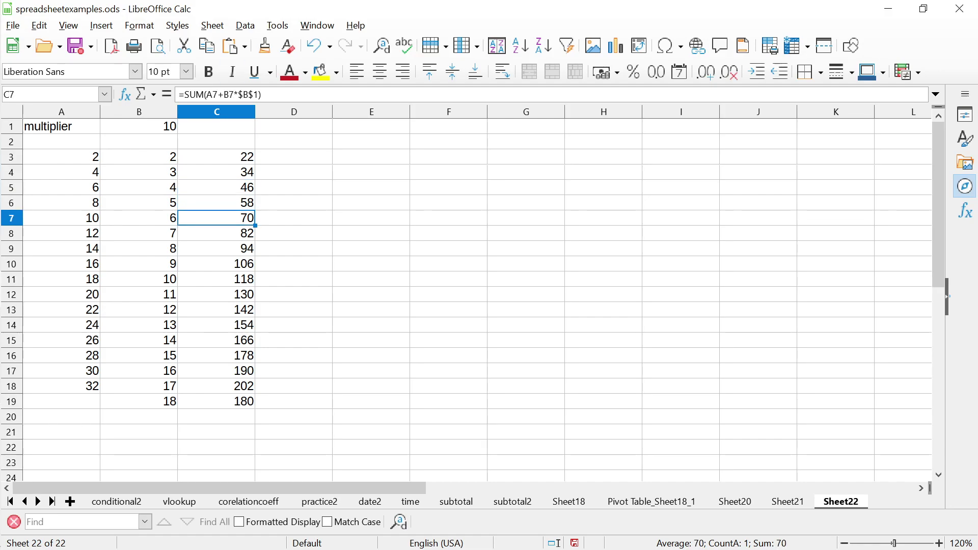
pyautogui.click(216, 157)
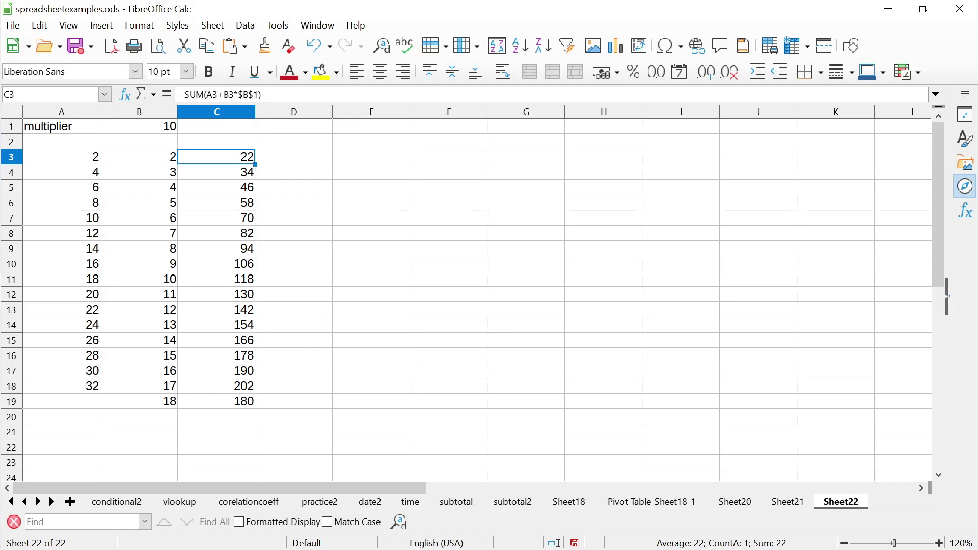
# Change C3's formula to =SUM(A3+B3*D3), replacing the $B$1 multiplier with D3
pyautogui.click(217, 172)
pyautogui.click(216, 157)
pyautogui.press('F2')
pyautogui.press('Left')
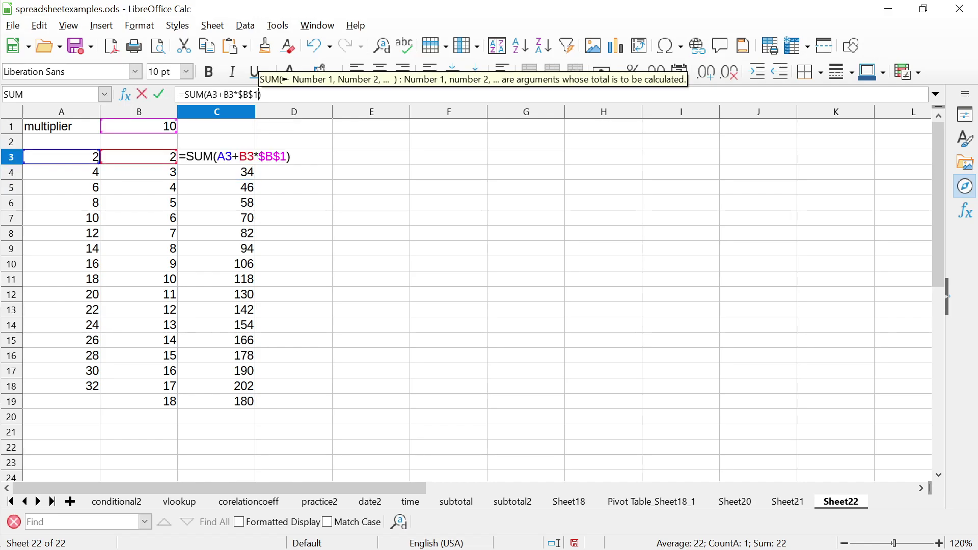
pyautogui.press('BackSpace')
pyautogui.press('BackSpace')
pyautogui.press('BackSpace')
pyautogui.press('BackSpace')
pyautogui.press('BackSpace')
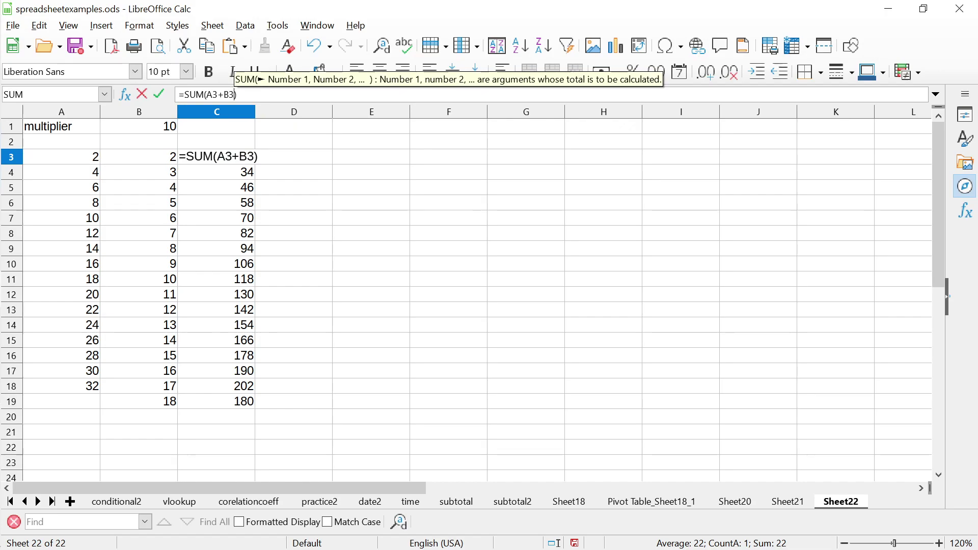
pyautogui.write('*D')
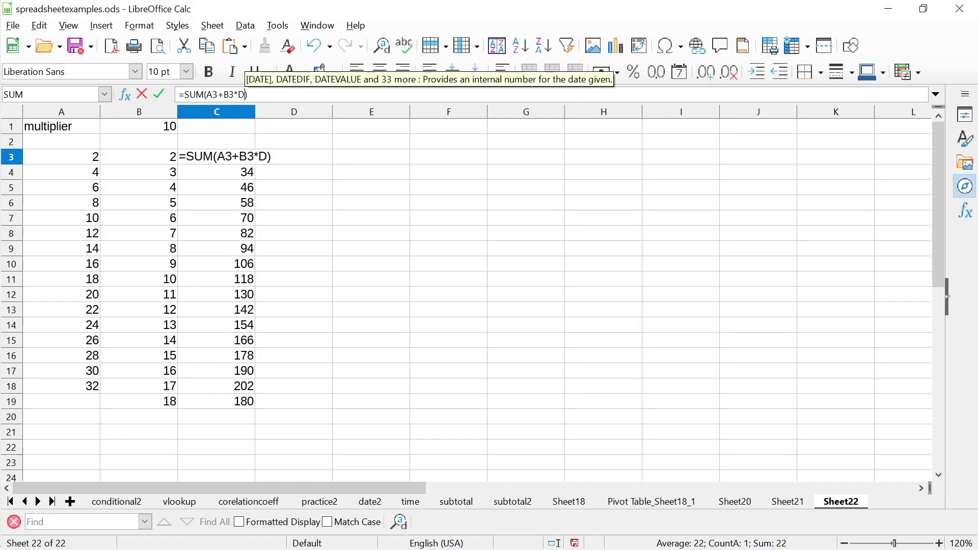
pyautogui.write('3')
pyautogui.press('Return')
pyautogui.click(217, 156)
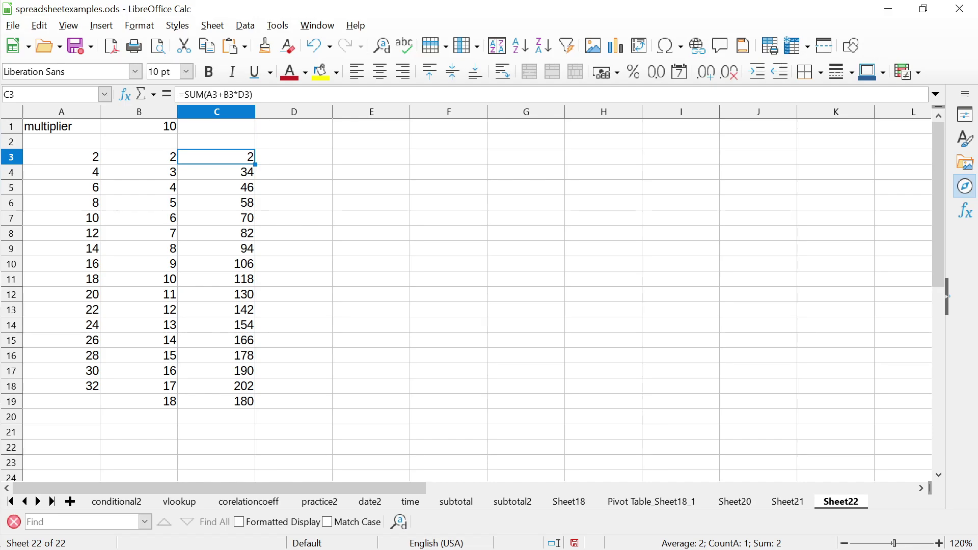
# Enter 10 in D3 so C3 evaluates to 22
pyautogui.click(294, 156)
pyautogui.write('10')
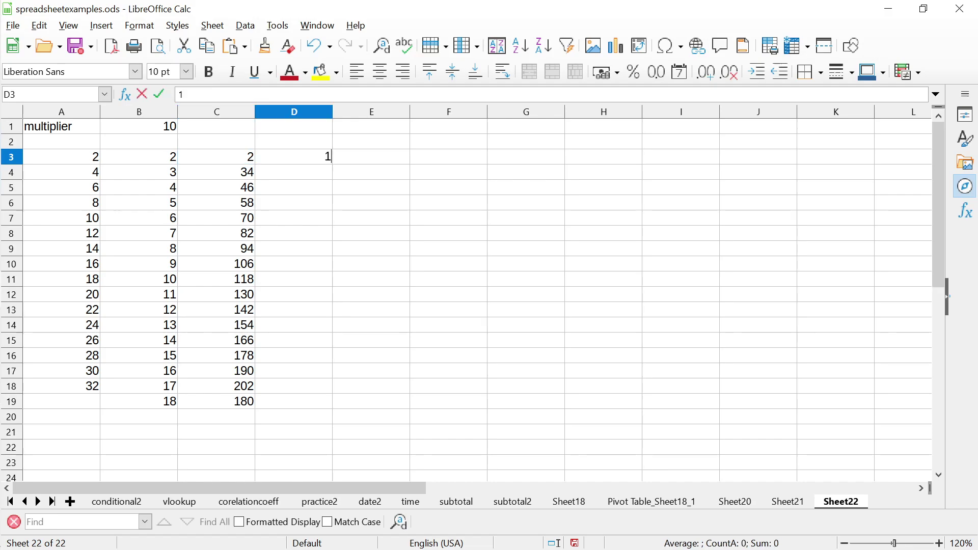
pyautogui.press('Return')
# Clear the old results from C4 downward in column C
pyautogui.click(216, 157)
pyautogui.moveTo(216, 172); pyautogui.dragTo(217, 447)
pyautogui.press('Delete')
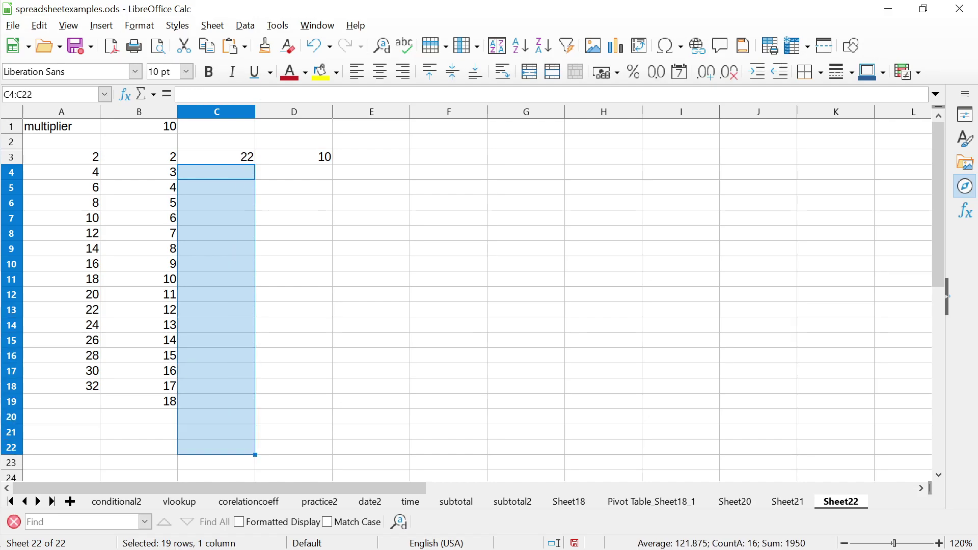
pyautogui.click(217, 156)
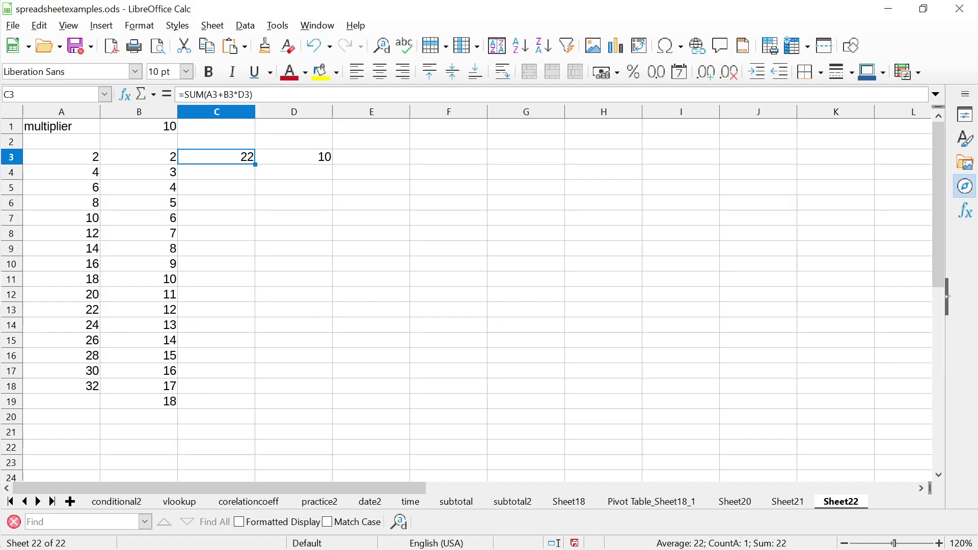
# Try replacing the D3 reference in C3's formula with C5, then cancel the edit
pyautogui.click(217, 141)
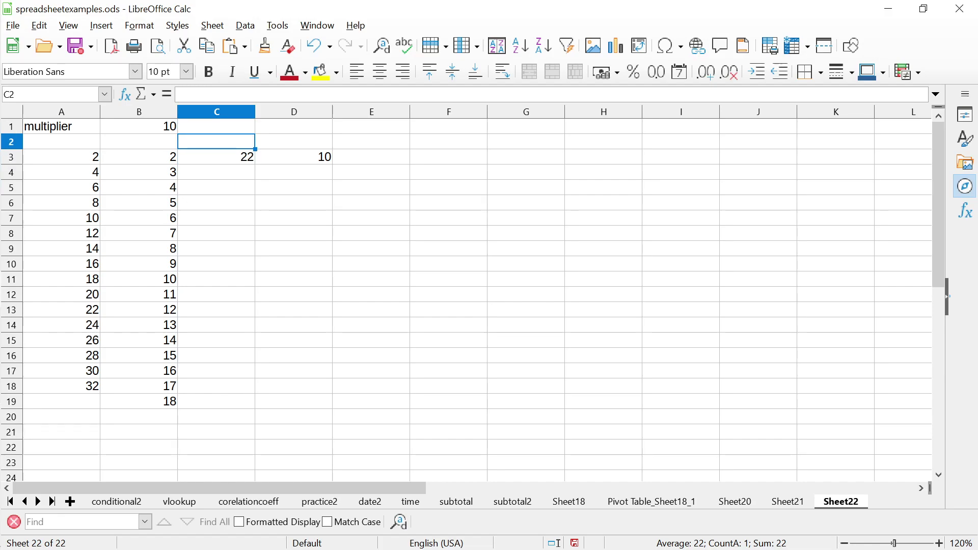
pyautogui.click(216, 156)
pyautogui.click(245, 94)
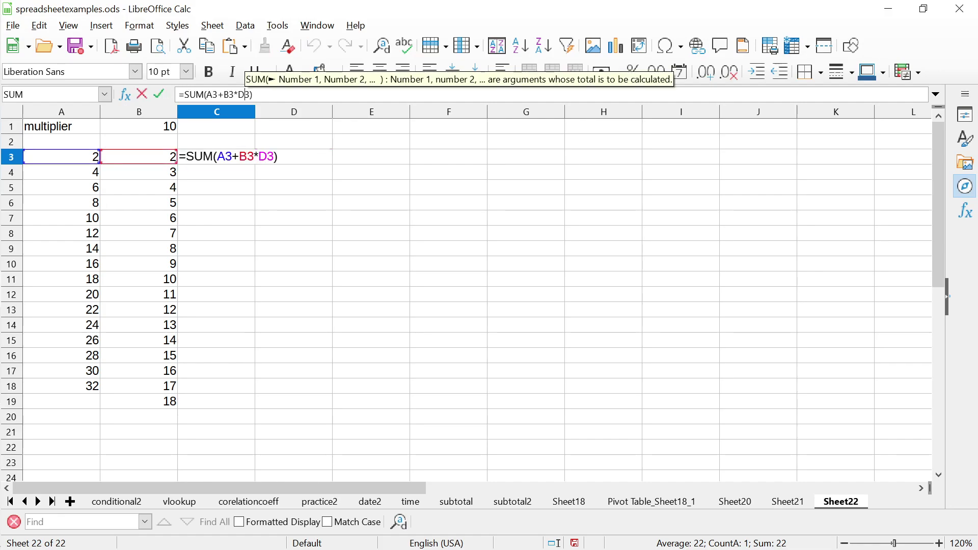
pyautogui.doubleClick(245, 94)
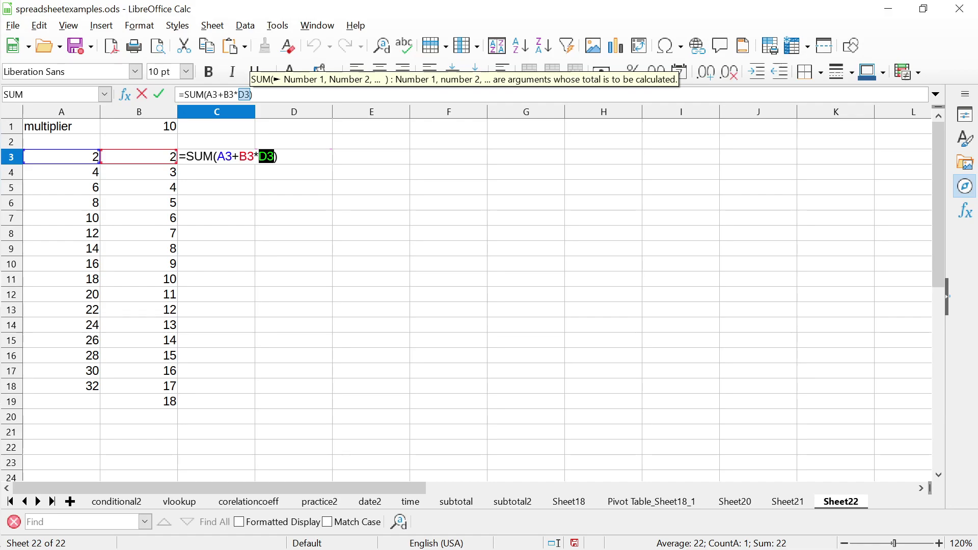
pyautogui.click(216, 187)
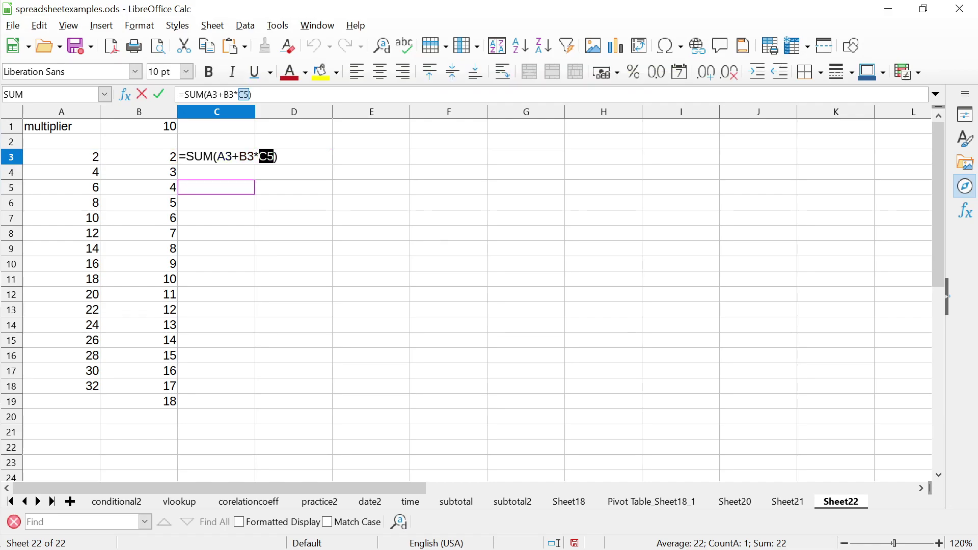
pyautogui.press('Escape')
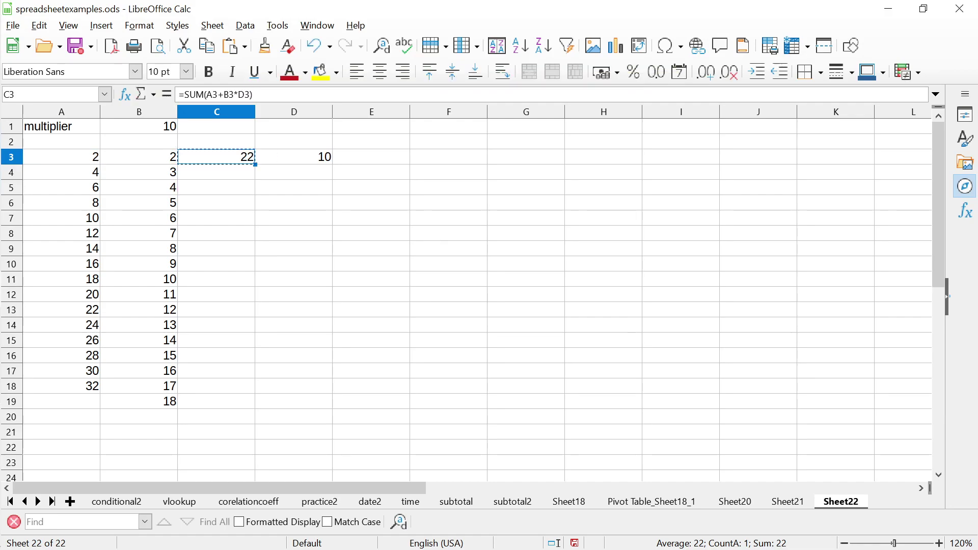
# Copy C3's formula into C4:C18, accepting the overwrite warning
pyautogui.hotkey('ctrl', 'c')
pyautogui.press('Down')
pyautogui.hotkey('shift', 'Down')
pyautogui.hotkey('shift', 'Down')
pyautogui.hotkey('shift', 'Down')
pyautogui.hotkey('shift', 'Down')
pyautogui.hotkey('shift', 'Down')
pyautogui.hotkey('shift', 'Down')
pyautogui.hotkey('shift', 'Down')
pyautogui.hotkey('shift', 'Down')
pyautogui.hotkey('shift', 'Down')
pyautogui.hotkey('shift', 'Down')
pyautogui.hotkey('shift', 'Down')
pyautogui.hotkey('shift', 'Down')
pyautogui.hotkey('shift', 'Down')
pyautogui.hotkey('shift', 'Down')
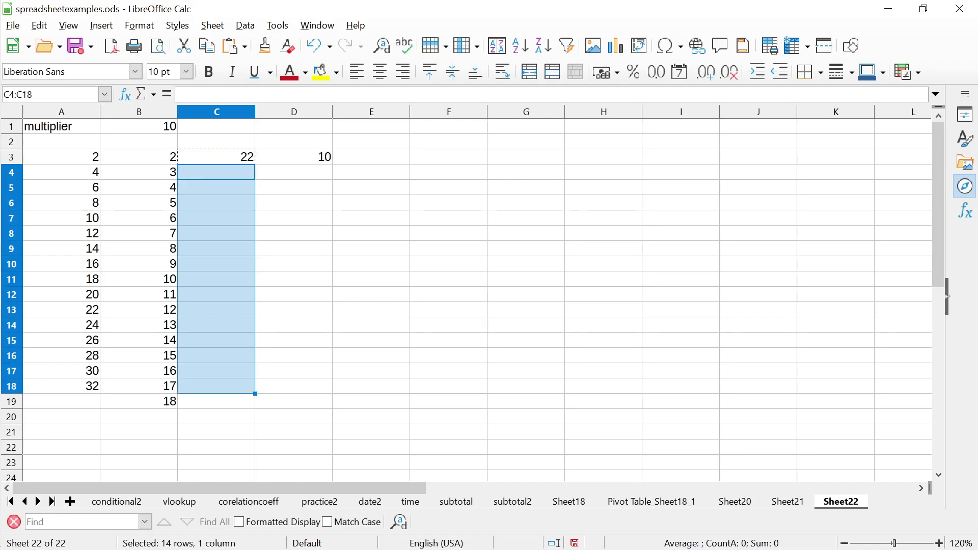
pyautogui.hotkey('ctrl', 'v')
pyautogui.hotkey('ctrl', 'v')
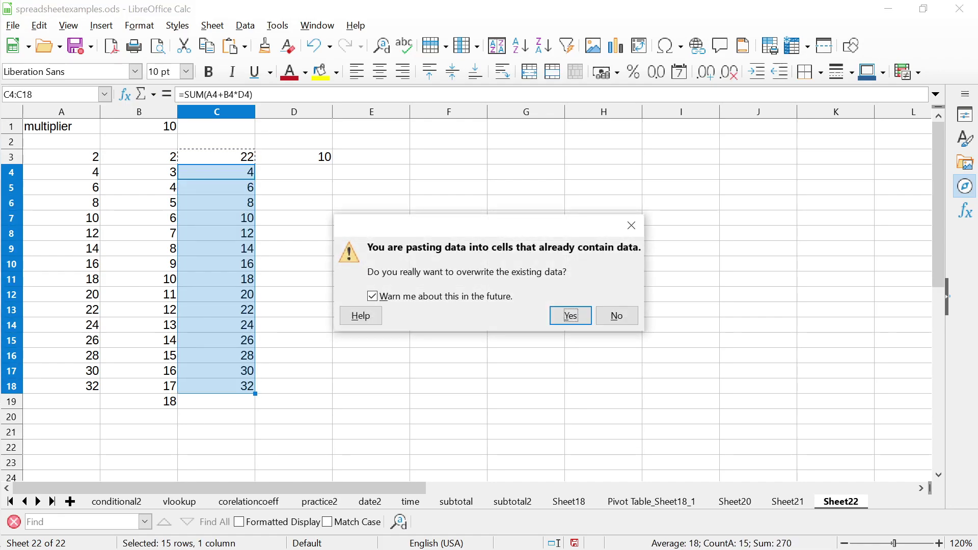
pyautogui.press('Return')
pyautogui.click(217, 156)
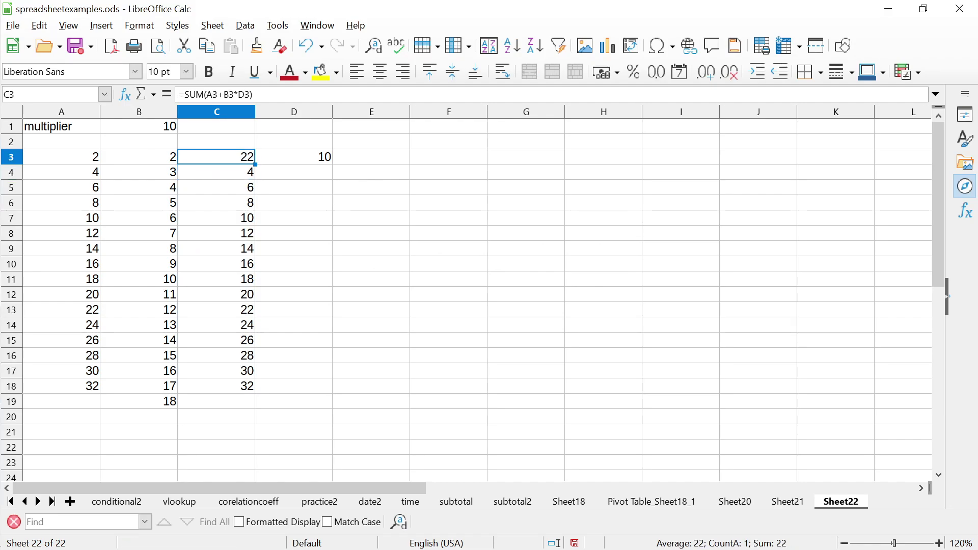
# Enter 10 in cell D4
pyautogui.click(217, 171)
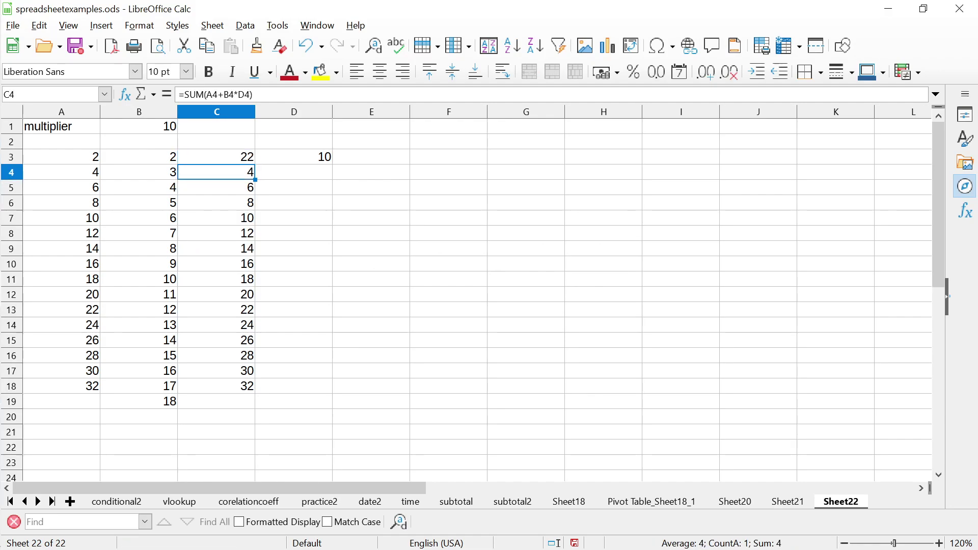
pyautogui.click(294, 172)
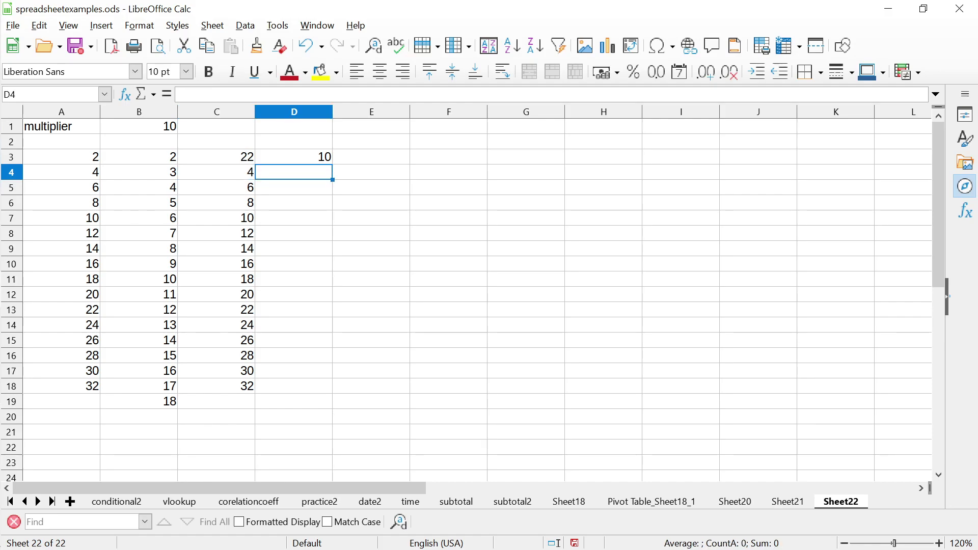
pyautogui.write('10')
pyautogui.press('Return')
pyautogui.click(294, 172)
pyautogui.click(294, 157)
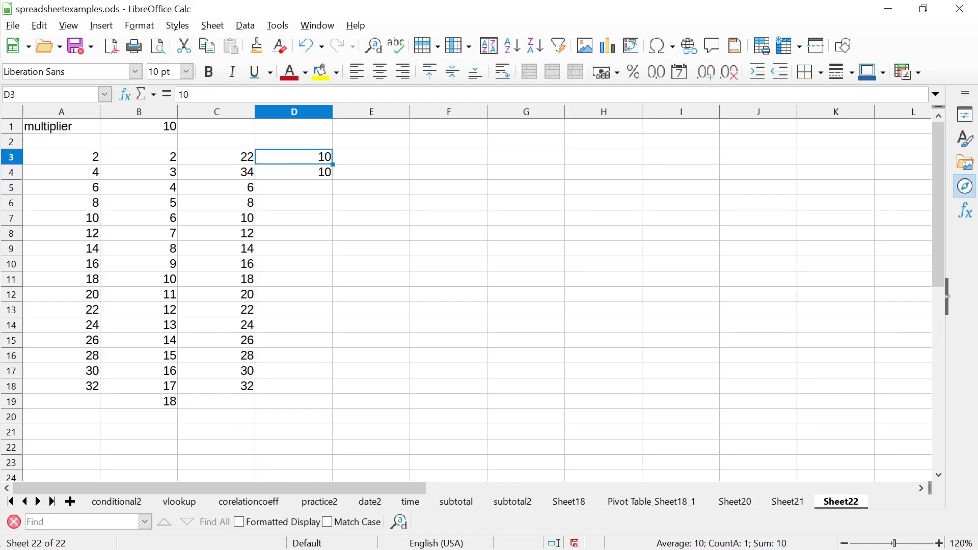
pyautogui.click(293, 172)
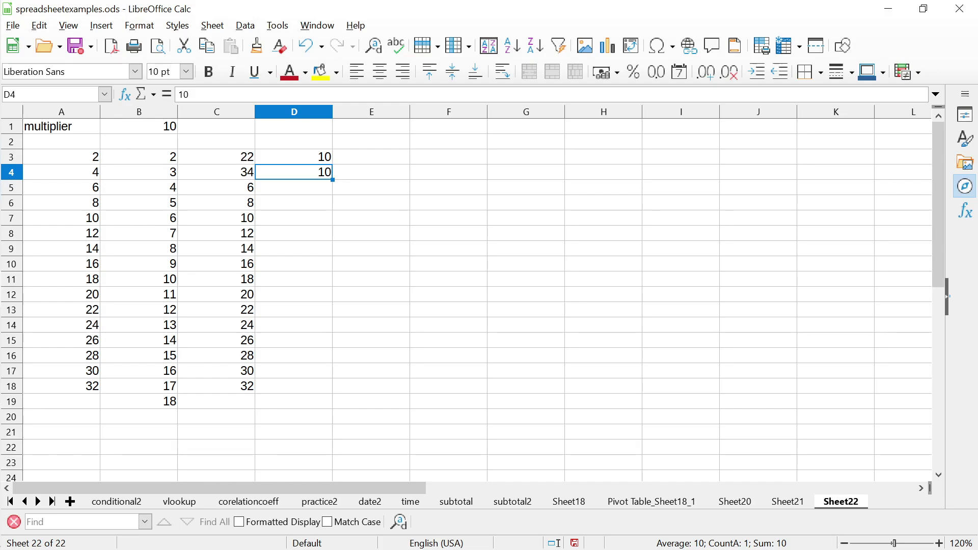
# Copy the 10 from D4 into D5:D19 and check the values down column D
pyautogui.hotkey('ctrl', 'c')
pyautogui.press('Down')
pyautogui.hotkey('shift', 'Down')
pyautogui.hotkey('shift', 'Down')
pyautogui.hotkey('shift', 'Down')
pyautogui.hotkey('shift', 'Down')
pyautogui.hotkey('shift', 'Down')
pyautogui.hotkey('shift', 'Down')
pyautogui.hotkey('shift', 'Down')
pyautogui.hotkey('shift', 'Down')
pyautogui.hotkey('shift', 'Down')
pyautogui.hotkey('shift', 'Down')
pyautogui.hotkey('shift', 'Down')
pyautogui.hotkey('shift', 'Down')
pyautogui.hotkey('shift', 'Down')
pyautogui.hotkey('shift', 'Down')
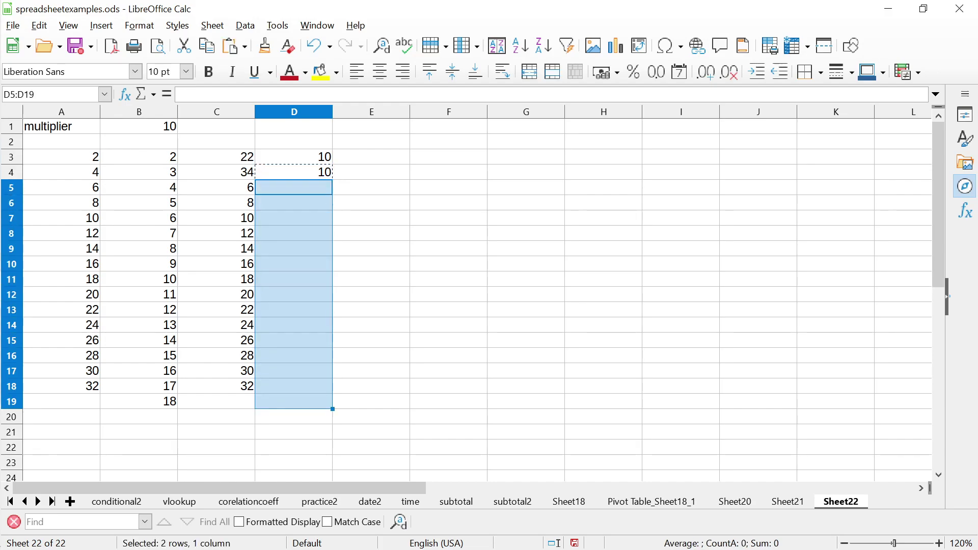
pyautogui.hotkey('ctrl', 'v')
pyautogui.press('Up')
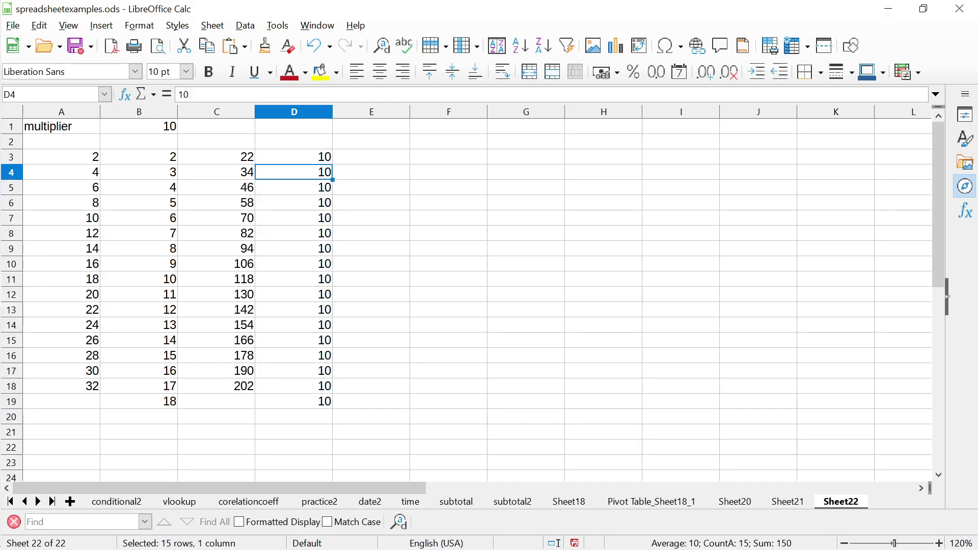
pyautogui.press('Down')
pyautogui.press('Down')
pyautogui.press('Down')
pyautogui.press('Down')
pyautogui.press('Down')
pyautogui.press('Down')
pyautogui.press('Down')
pyautogui.press('Down')
pyautogui.press('Down')
pyautogui.press('Down')
pyautogui.press('Down')
pyautogui.press('Down')
pyautogui.press('Down')
pyautogui.press('Down')
pyautogui.press('Down')
pyautogui.press('Down')
pyautogui.press('Up')
pyautogui.press('Up')
pyautogui.press('Up')
pyautogui.press('Up')
pyautogui.press('Up')
pyautogui.press('Up')
pyautogui.press('Up')
pyautogui.press('Up')
pyautogui.press('Up')
pyautogui.press('Up')
pyautogui.press('Up')
pyautogui.press('Up')
pyautogui.press('Up')
pyautogui.press('Up')
pyautogui.press('Up')
pyautogui.press('Up')
pyautogui.press('Up')
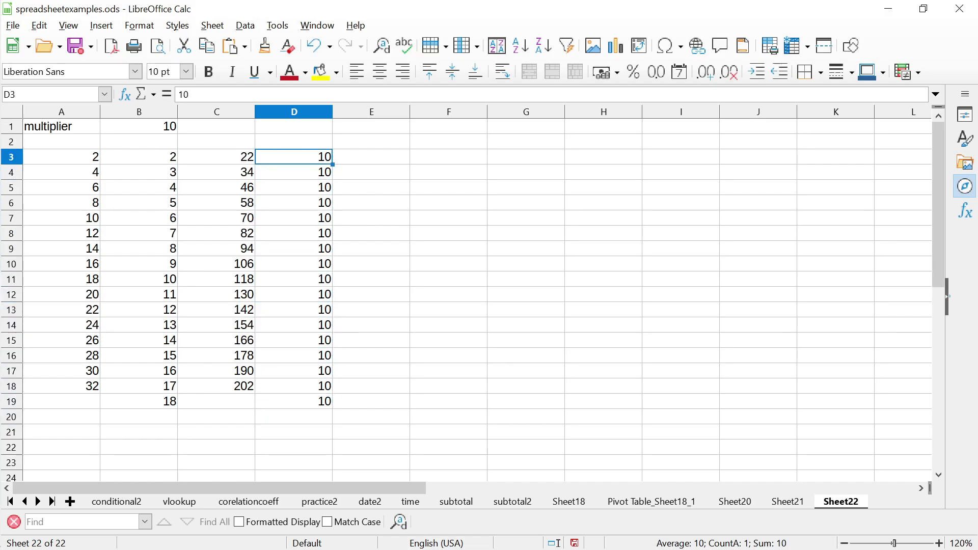
pyautogui.press('Up')
pyautogui.press('Up')
pyautogui.press('Down')
pyautogui.press('Down')
pyautogui.press('Down')
pyautogui.press('Up')
pyautogui.press('Down')
pyautogui.press('Down')
pyautogui.press('Down')
pyautogui.press('Down')
pyautogui.press('Down')
pyautogui.press('Down')
pyautogui.press('Down')
pyautogui.press('Down')
pyautogui.press('Down')
pyautogui.press('Down')
pyautogui.press('Down')
pyautogui.press('Down')
pyautogui.press('Down')
pyautogui.press('Down')
pyautogui.press('Down')
pyautogui.press('Down')
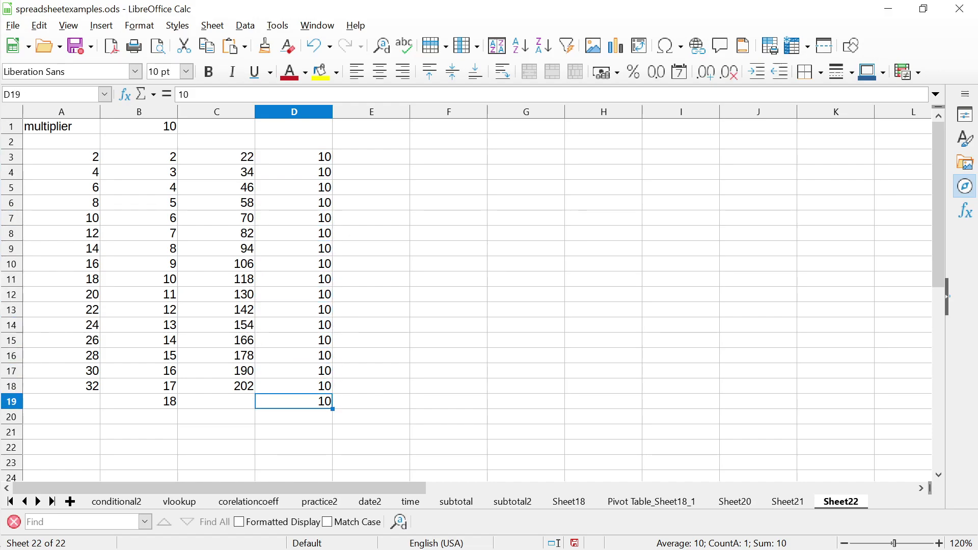
pyautogui.press('Up')
pyautogui.press('Up')
pyautogui.press('Up')
pyautogui.press('Up')
pyautogui.press('Up')
pyautogui.press('Up')
pyautogui.press('Up')
pyautogui.press('Up')
pyautogui.press('Up')
pyautogui.press('Up')
pyautogui.press('Up')
pyautogui.press('Up')
pyautogui.press('Up')
pyautogui.press('Up')
pyautogui.press('Up')
pyautogui.press('Up')
pyautogui.press('Up')
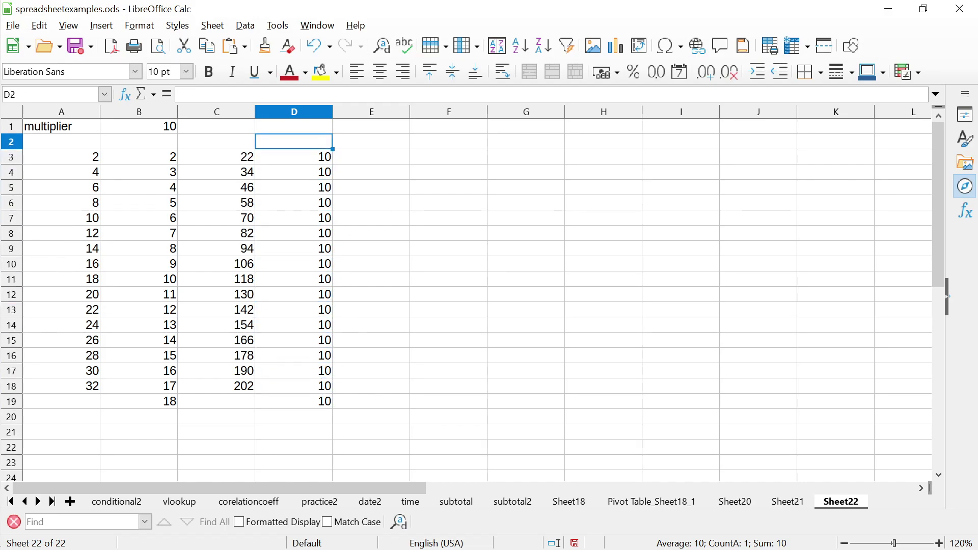
pyautogui.press('Down')
# Delete the values in D3:D21, leaving column D empty
pyautogui.press('Left')
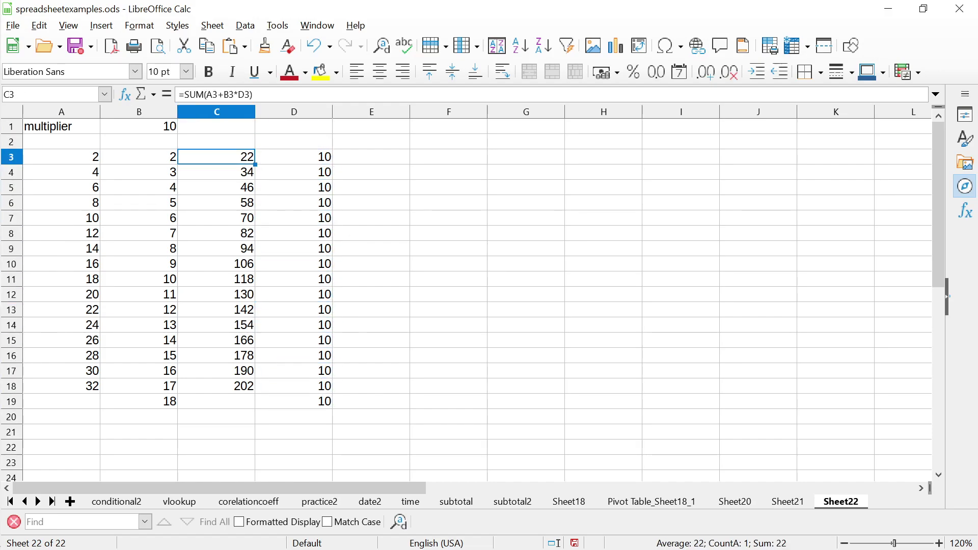
pyautogui.press('Right')
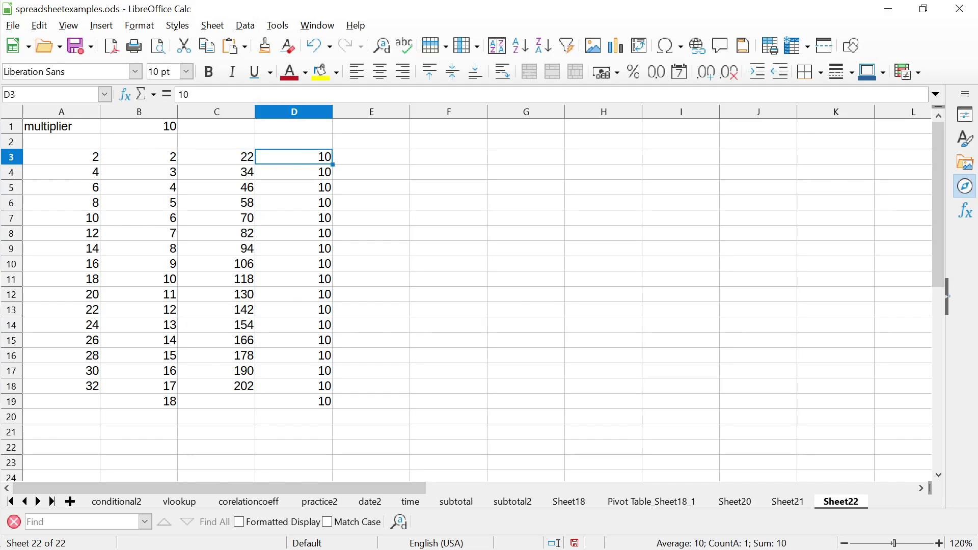
pyautogui.hotkey('shift', 'Down')
pyautogui.hotkey('shift', 'Down')
pyautogui.hotkey('shift', 'Down')
pyautogui.hotkey('shift', 'Down')
pyautogui.hotkey('shift', 'Down')
pyautogui.hotkey('shift', 'Down')
pyautogui.hotkey('shift', 'Down')
pyautogui.hotkey('shift', 'Down')
pyautogui.hotkey('shift', 'Down')
pyautogui.hotkey('shift', 'Down')
pyautogui.hotkey('shift', 'Down')
pyautogui.hotkey('shift', 'Down')
pyautogui.hotkey('shift', 'Down')
pyautogui.hotkey('shift', 'Down')
pyautogui.hotkey('shift', 'Down')
pyautogui.hotkey('shift', 'Down')
pyautogui.hotkey('shift', 'Down')
pyautogui.hotkey('shift', 'Down')
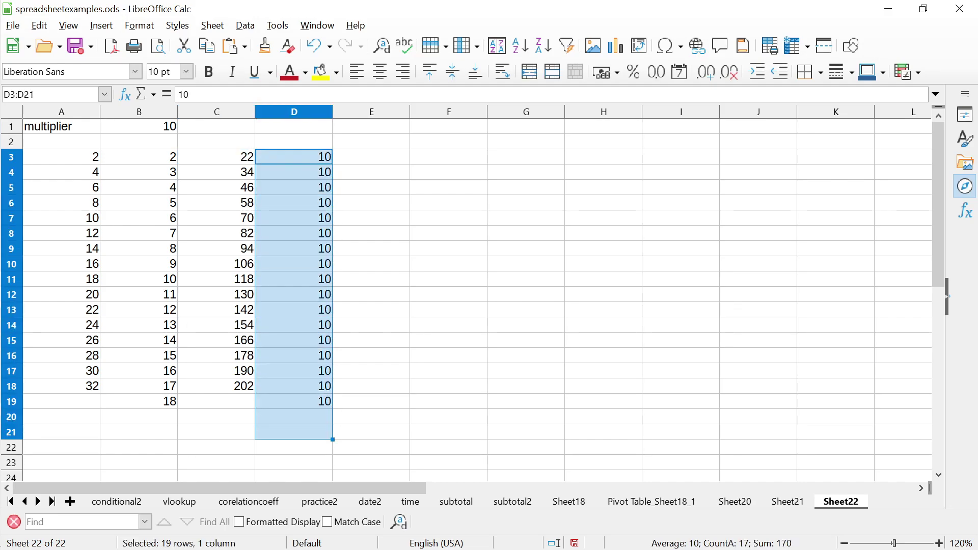
pyautogui.press('Delete')
pyautogui.press('Up')
pyautogui.press('Down')
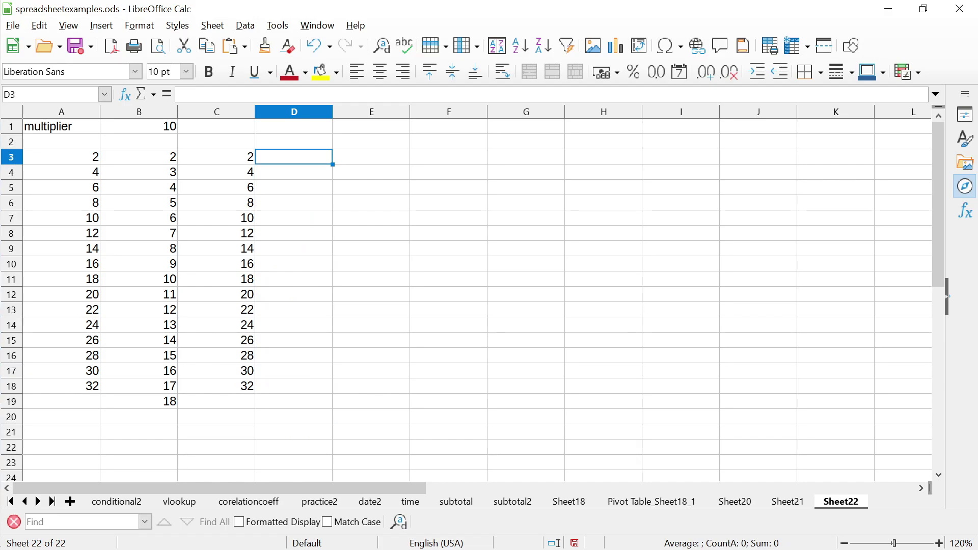
pyautogui.press('Left')
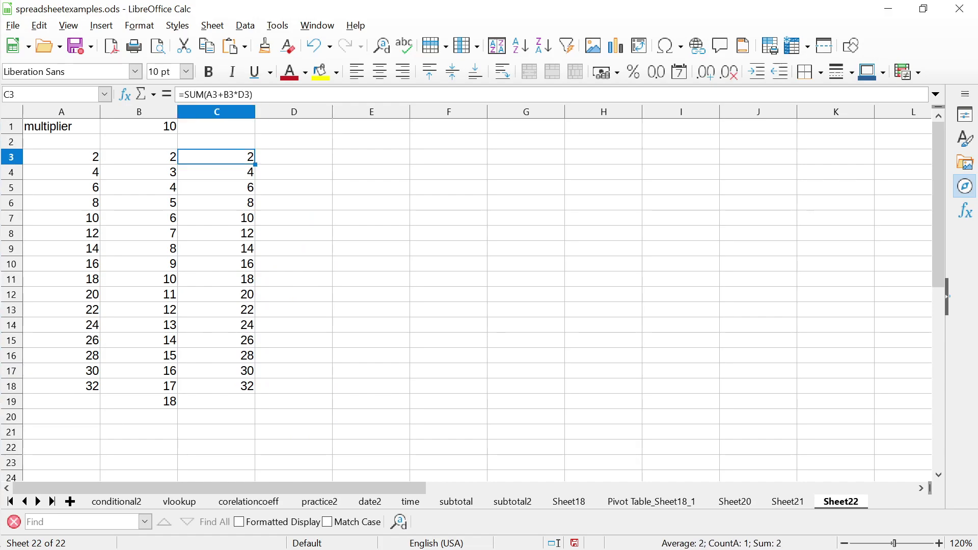
# Replace the D3 reference in C3's formula with B1
pyautogui.press('F2')
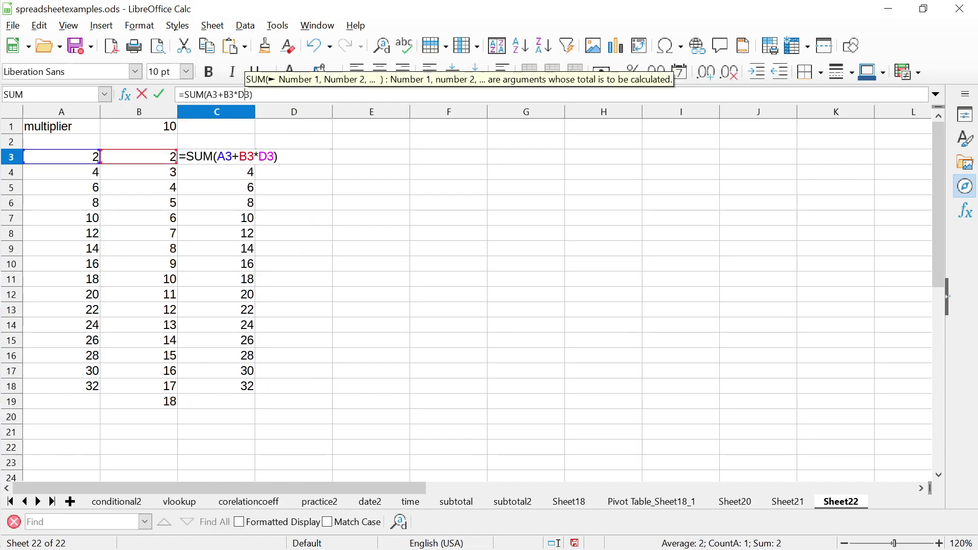
pyautogui.press('Left')
pyautogui.hotkey('shift', 'Left')
pyautogui.hotkey('shift', 'Left')
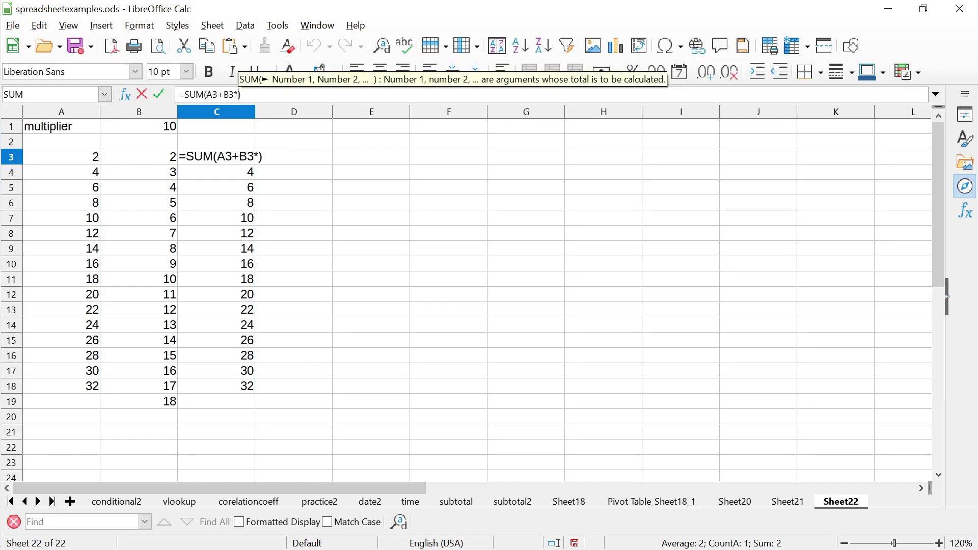
pyautogui.click(139, 126)
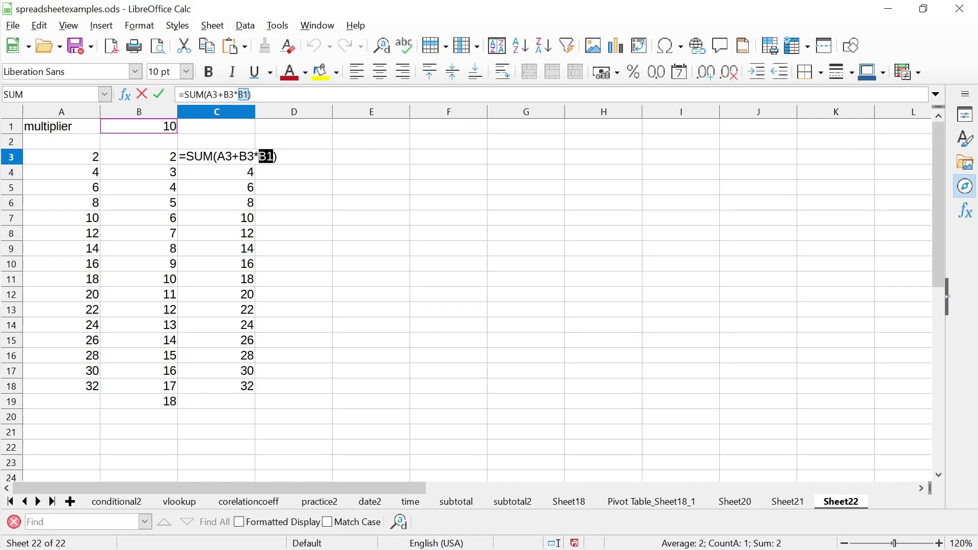
# Make the B1 reference absolute as $B$1, keeping C3's result at 22
pyautogui.click(258, 156)
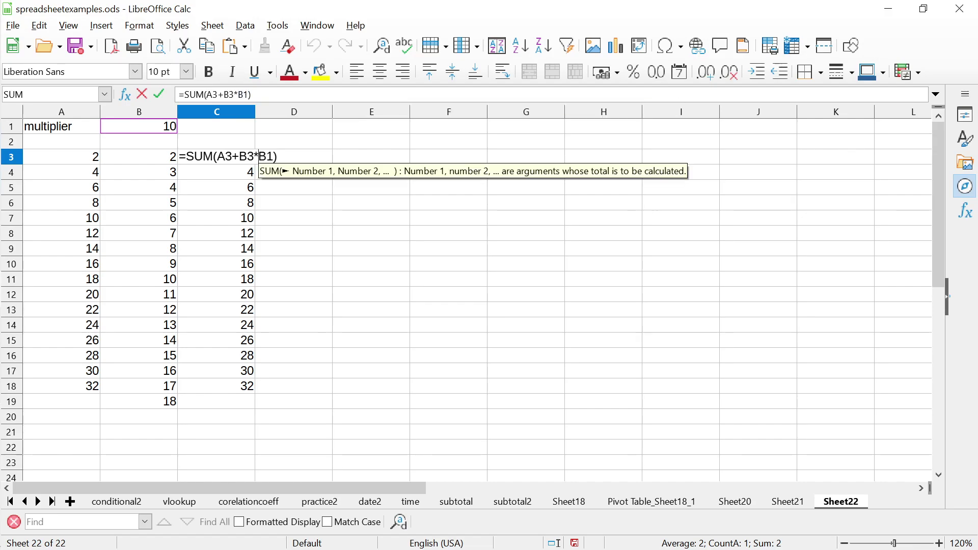
pyautogui.write('$')
pyautogui.press('Right')
pyautogui.write('$')
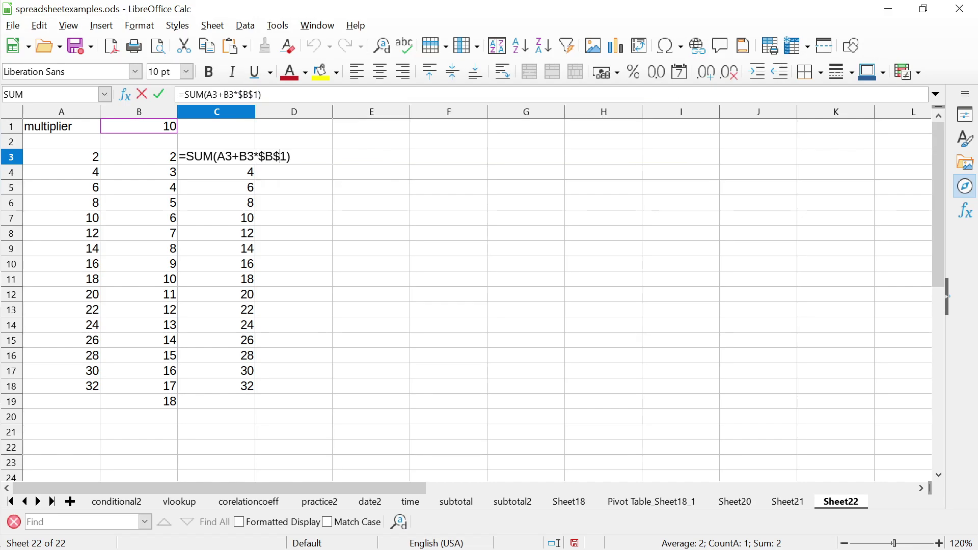
pyautogui.press('Return')
pyautogui.click(216, 156)
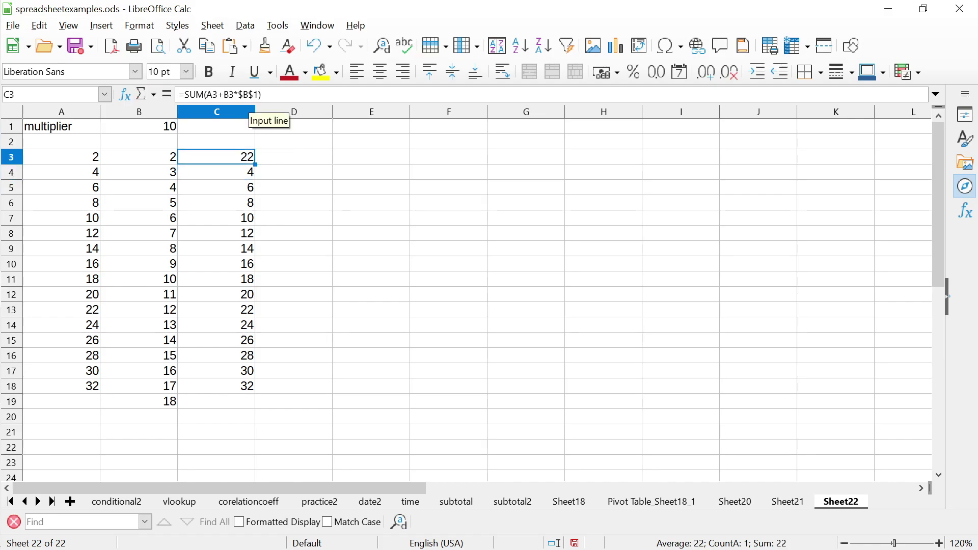
pyautogui.moveTo(238, 94); pyautogui.dragTo(248, 94)
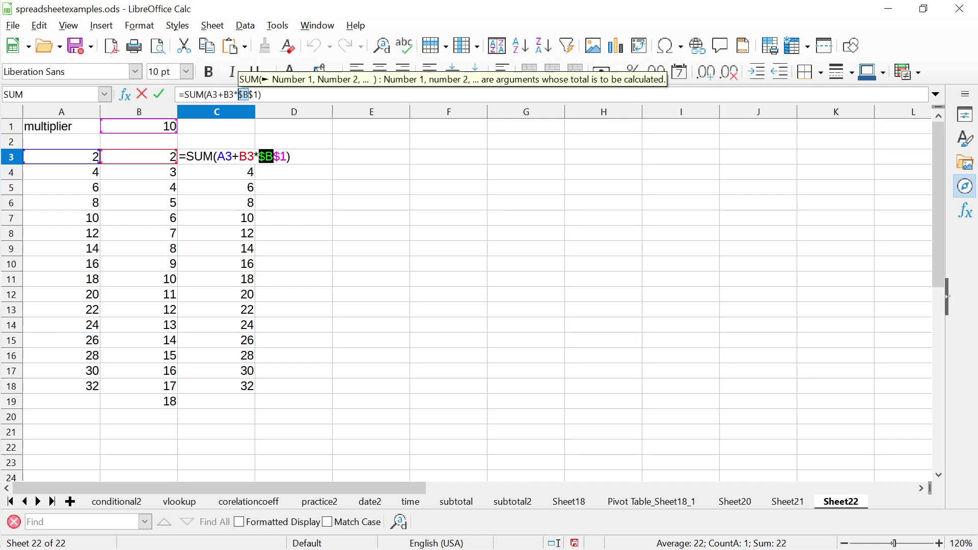
pyautogui.click(253, 94)
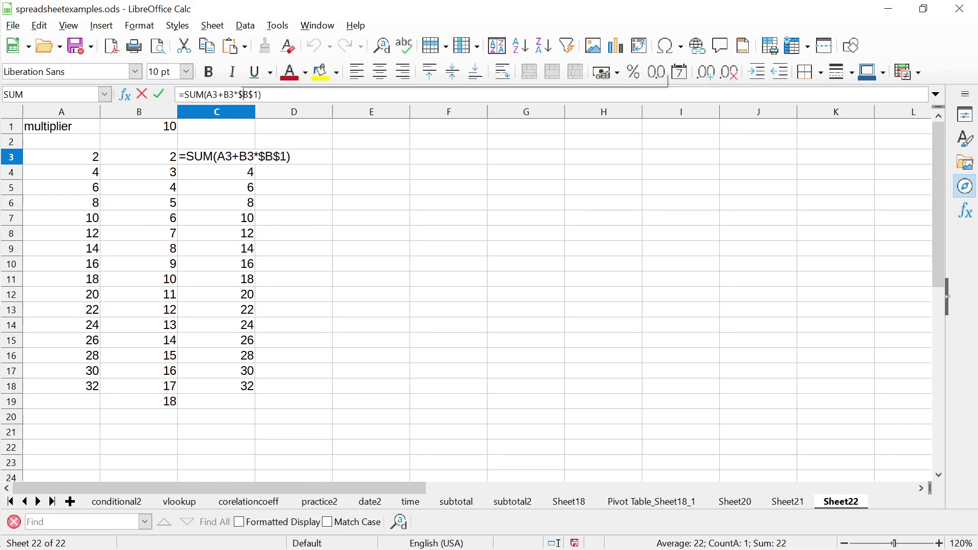
# Start inserting A2 into C3's formula, then cancel the edit
pyautogui.click(238, 94)
pyautogui.click(61, 141)
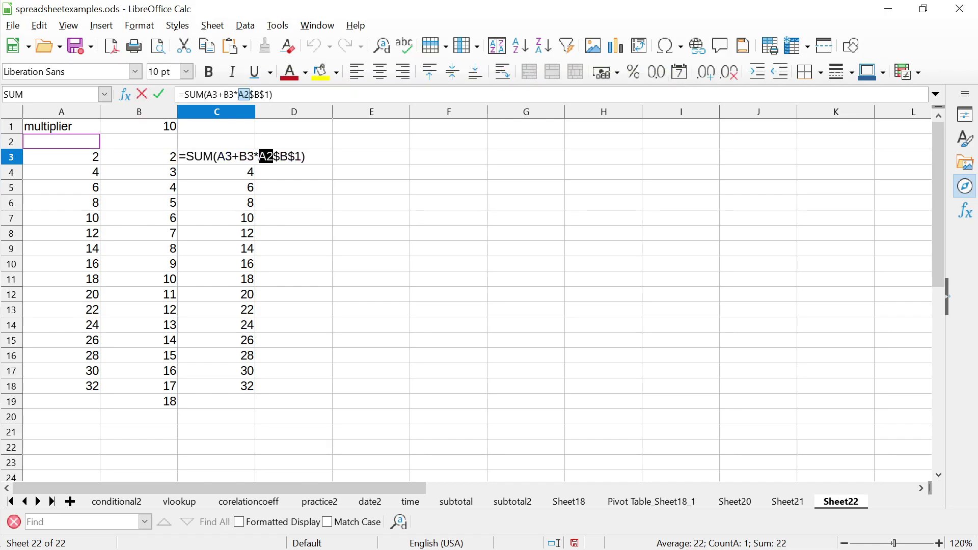
pyautogui.write('princip')
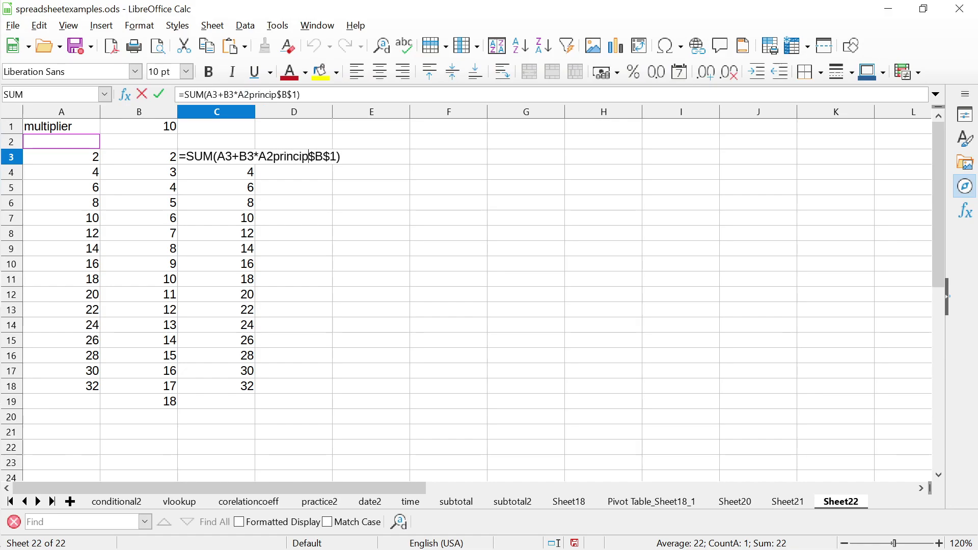
pyautogui.press('Escape')
# Type the label principal into A2
pyautogui.press('Left')
pyautogui.press('Left')
pyautogui.press('Up')
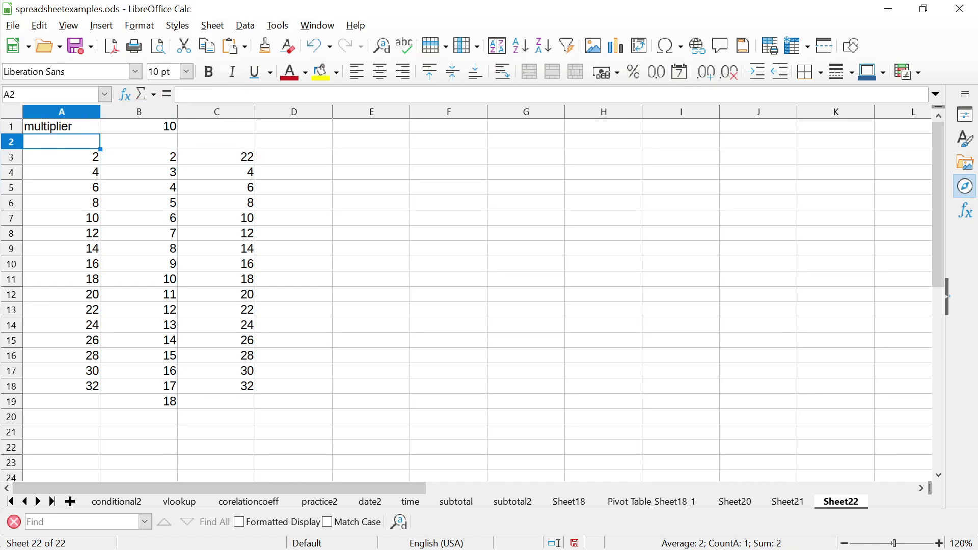
pyautogui.write('principal')
pyautogui.press('Return')
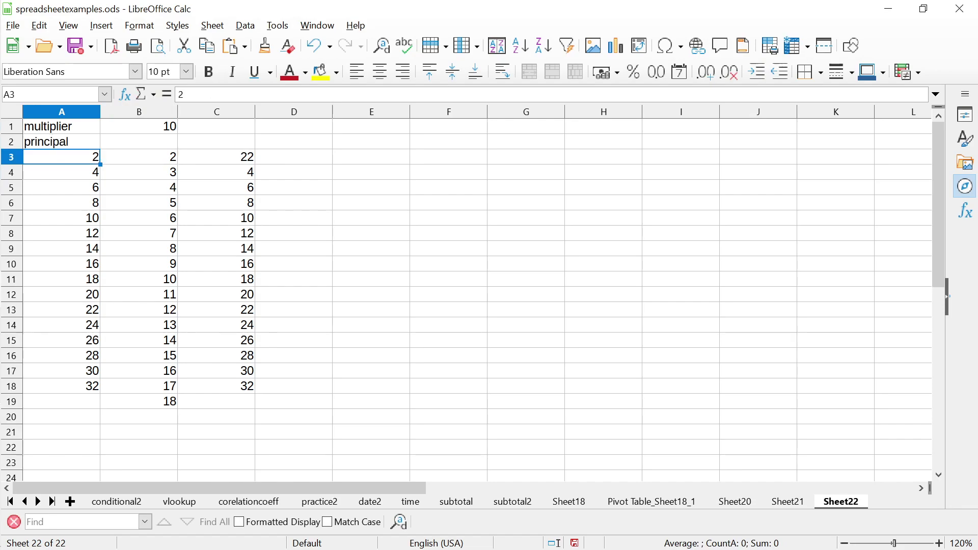
# Type interest into B2 and start retyping A1 as rate
pyautogui.press('Up')
pyautogui.press('Right')
pyautogui.write('interest')
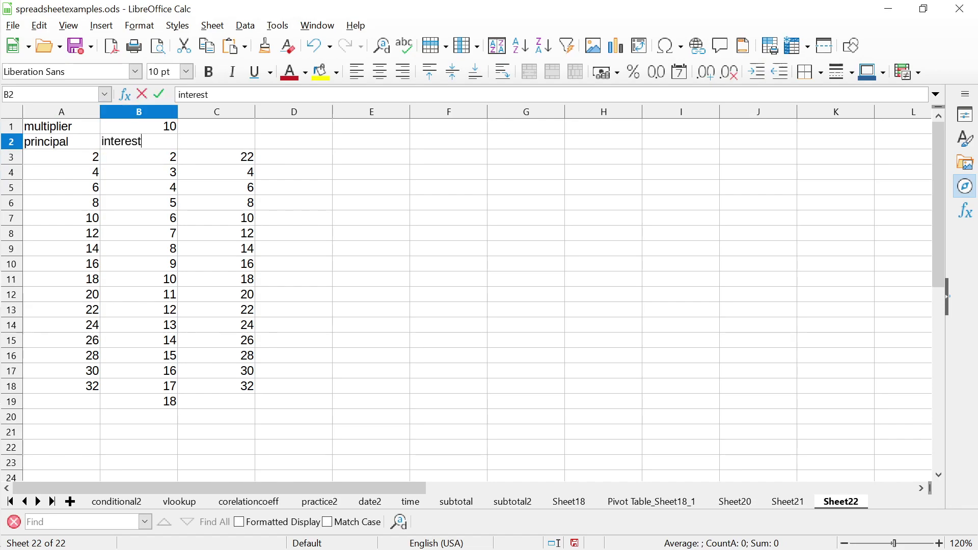
pyautogui.press('Left')
pyautogui.press('Up')
pyautogui.write('r')
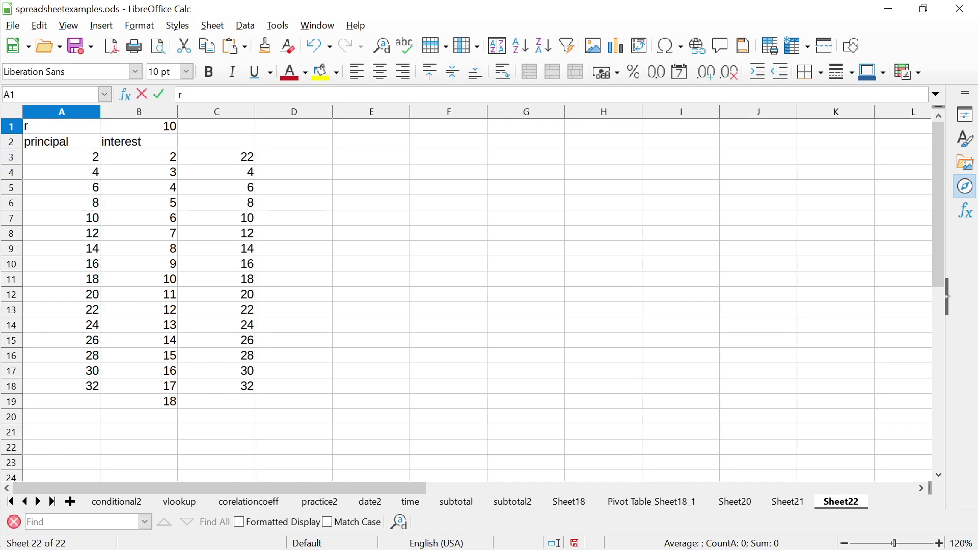
pyautogui.write('ate')
# Commit rate as the label in A1
pyautogui.press('Return')
pyautogui.press('Up')
pyautogui.press('Right')
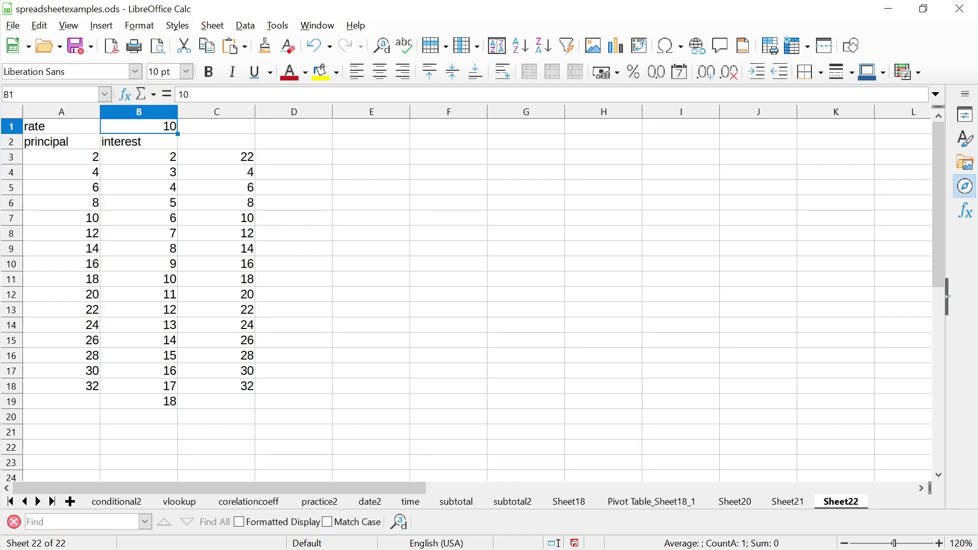
pyautogui.press('Down')
pyautogui.press('Right')
# Paste C3's $B$1-anchored formula into C4:C18, giving 34 through 202
pyautogui.click(216, 157)
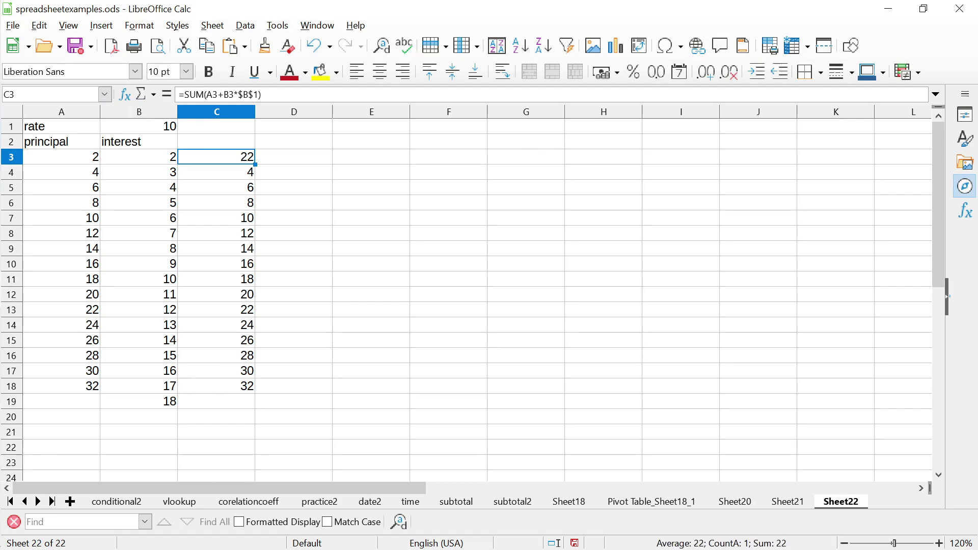
pyautogui.click(216, 142)
pyautogui.click(216, 157)
pyautogui.press('Down')
pyautogui.hotkey('shift', 'Down')
pyautogui.hotkey('shift', 'Down')
pyautogui.hotkey('shift', 'Down')
pyautogui.hotkey('shift', 'Down')
pyautogui.hotkey('shift', 'Down')
pyautogui.hotkey('shift', 'Down')
pyautogui.hotkey('shift', 'Down')
pyautogui.hotkey('shift', 'Down')
pyautogui.hotkey('shift', 'Down')
pyautogui.hotkey('shift', 'Down')
pyautogui.hotkey('shift', 'Down')
pyautogui.hotkey('shift', 'Down')
pyautogui.hotkey('shift', 'Down')
pyautogui.hotkey('shift', 'Down')
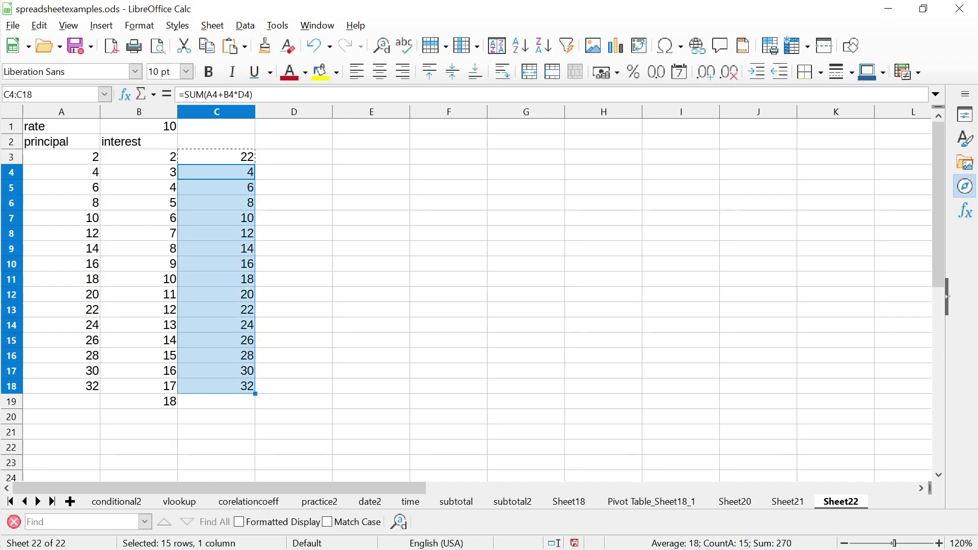
pyautogui.hotkey('ctrl', 'v')
pyautogui.press('Return')
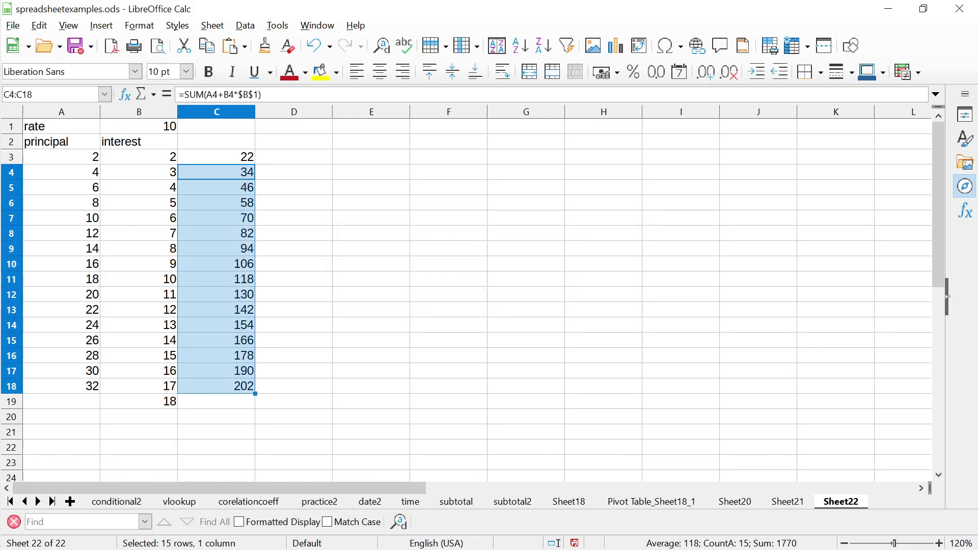
pyautogui.click(216, 172)
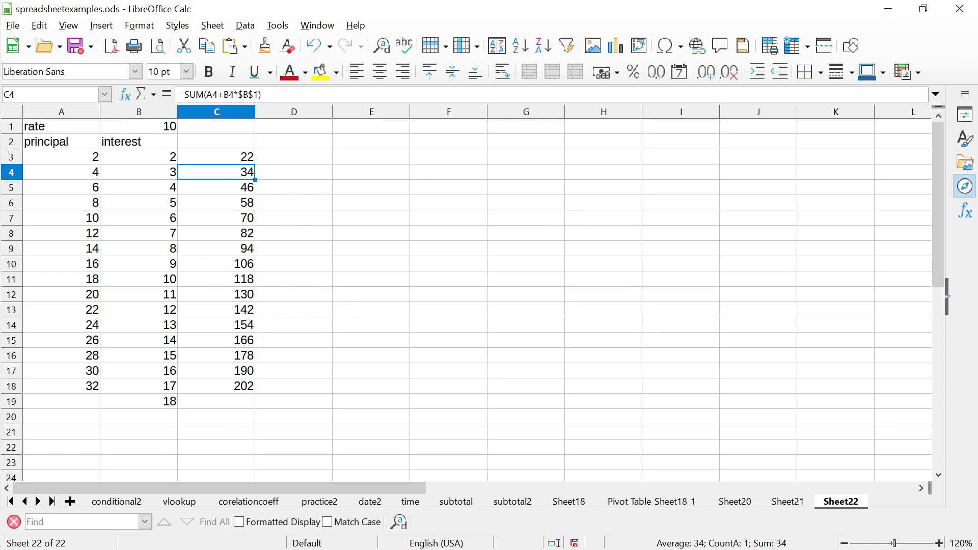
pyautogui.click(216, 157)
pyautogui.click(216, 172)
pyautogui.click(216, 187)
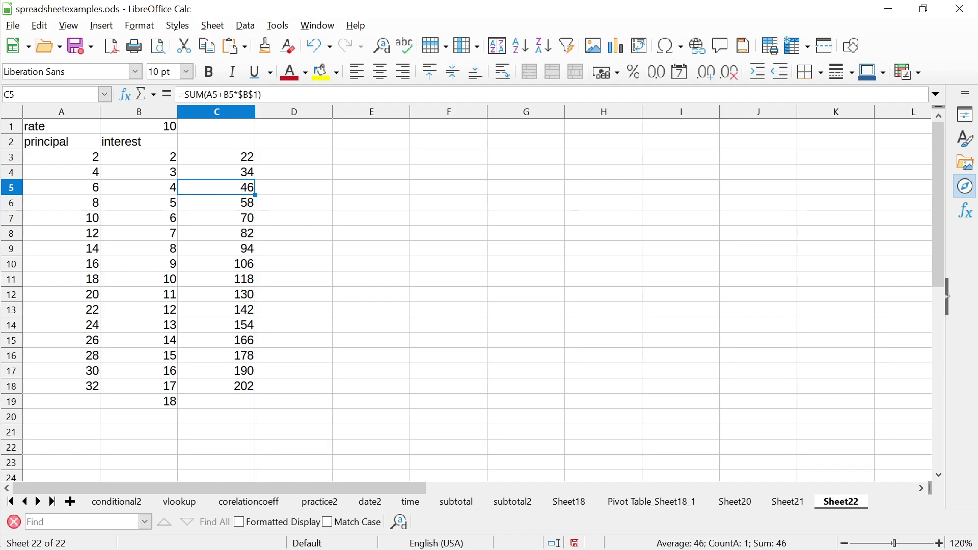
pyautogui.press('Down')
pyautogui.press('Down')
pyautogui.press('Down')
pyautogui.press('Down')
pyautogui.press('Down')
pyautogui.press('Down')
pyautogui.press('Down')
pyautogui.press('Down')
pyautogui.press('Down')
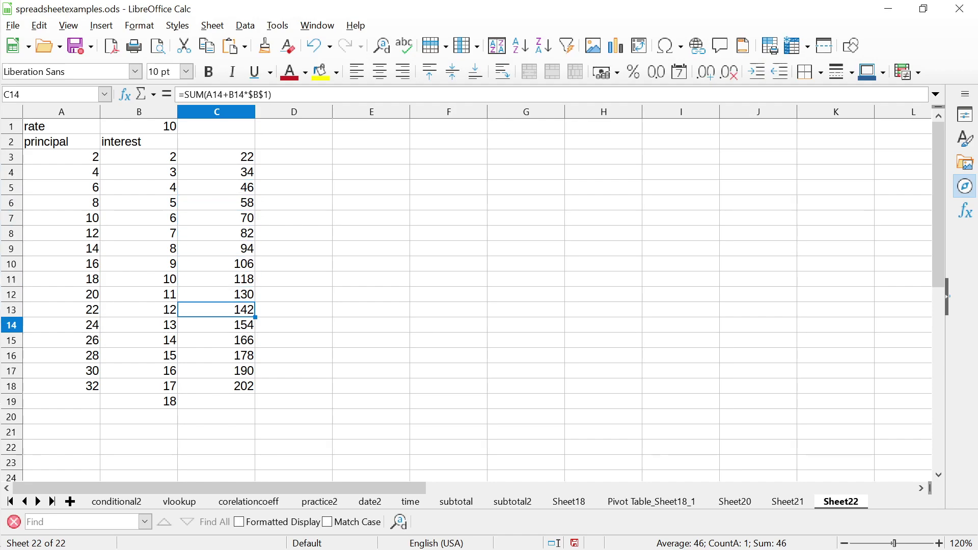
pyautogui.press('Down')
pyautogui.press('Down')
pyautogui.press('Down')
pyautogui.press('Down')
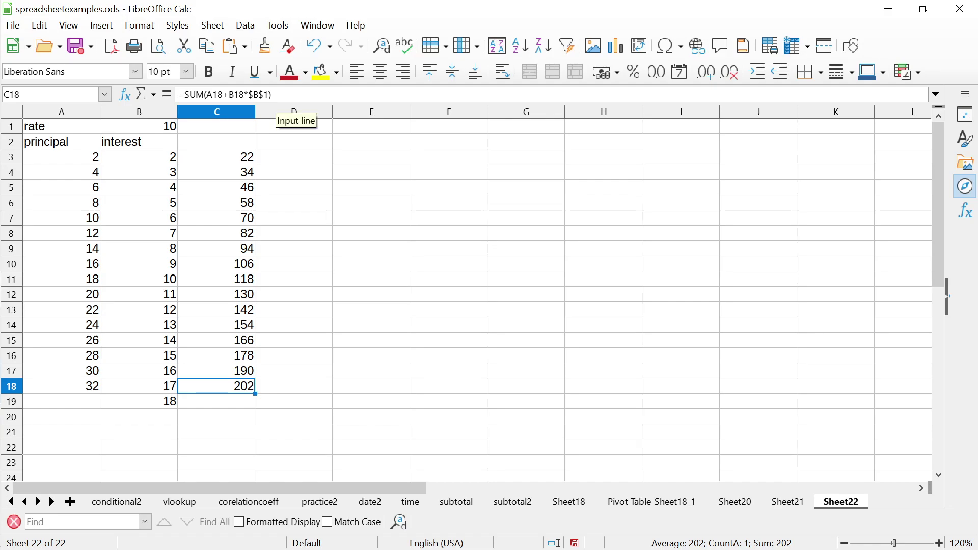
pyautogui.click(256, 94)
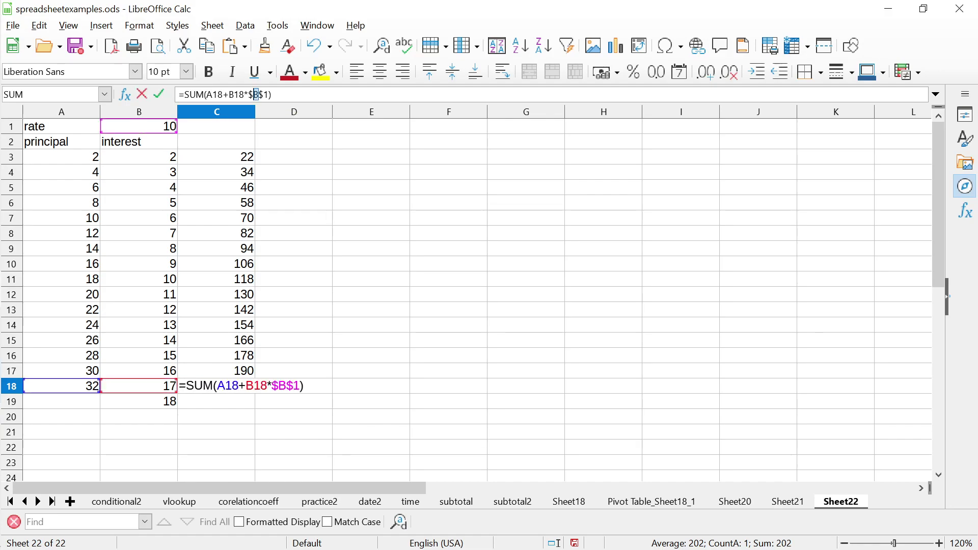
pyautogui.doubleClick(252, 95)
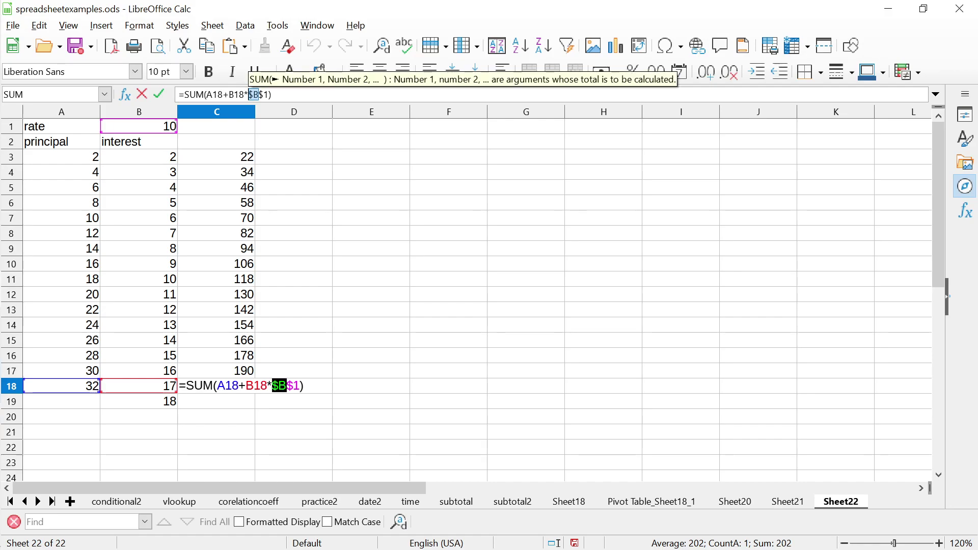
pyautogui.click(259, 95)
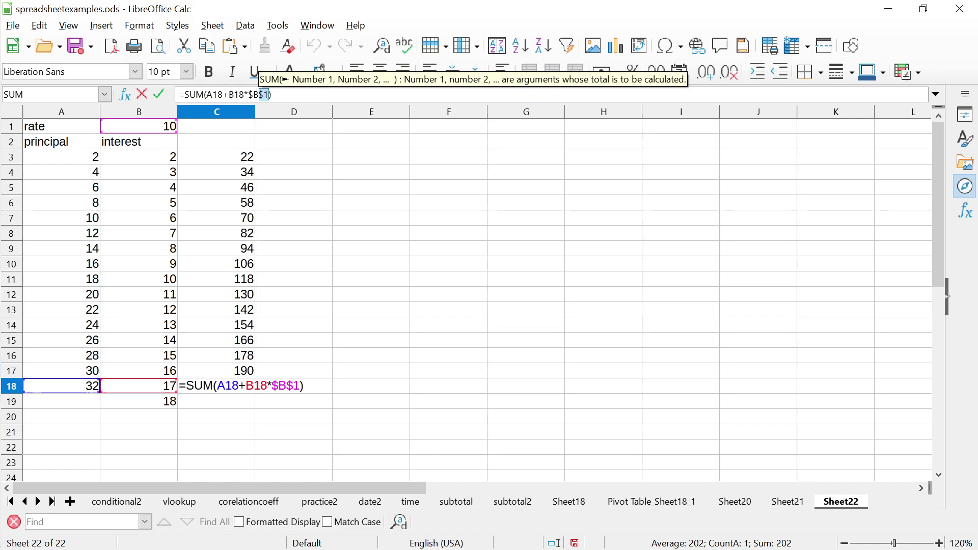
pyautogui.doubleClick(265, 95)
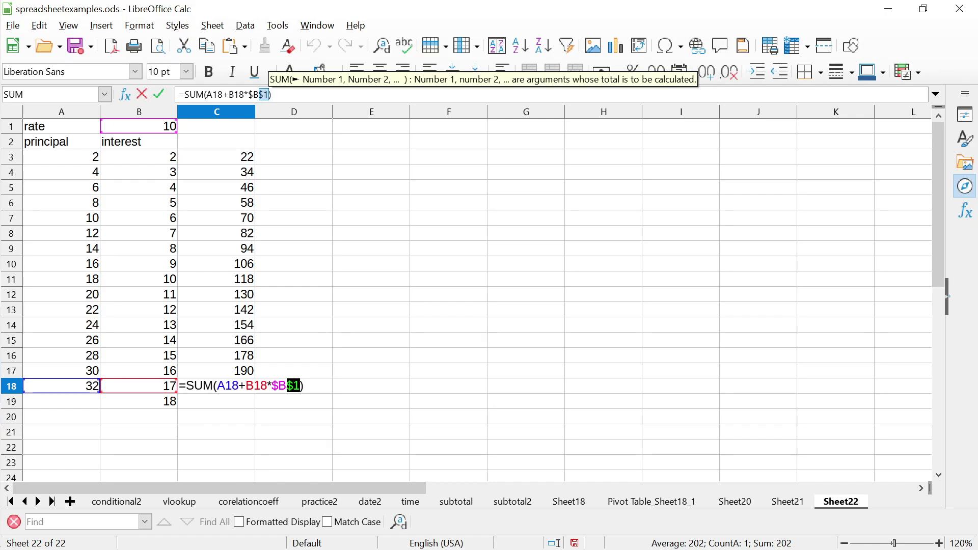
pyautogui.click(294, 157)
pyautogui.click(372, 157)
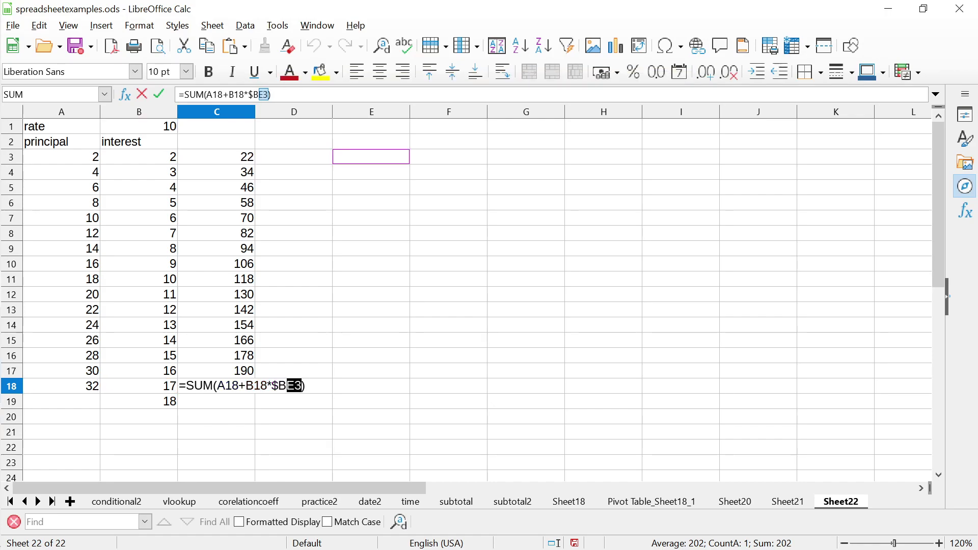
pyautogui.press('Return')
# Enter =$B1 in E3 so it shows the rate 10
pyautogui.click(371, 156)
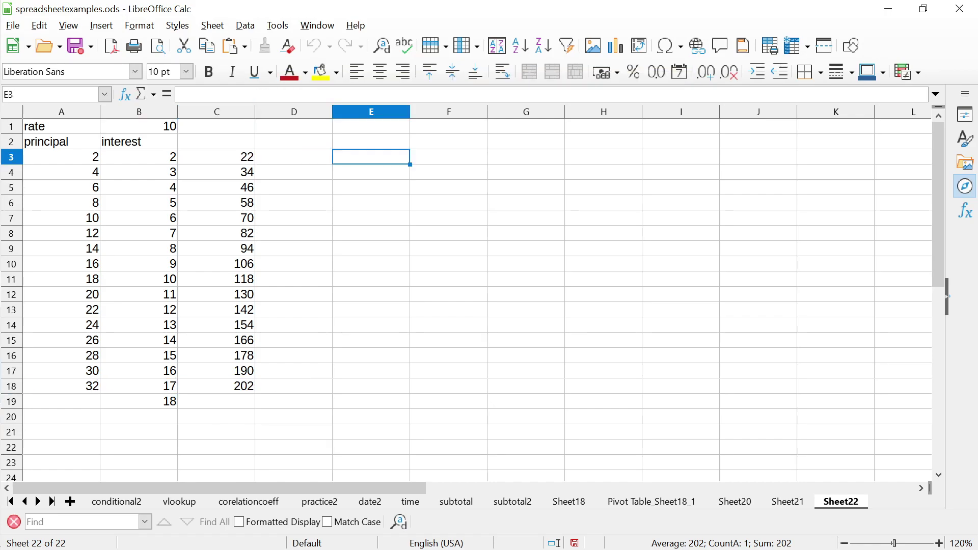
pyautogui.press('F2')
pyautogui.write('=')
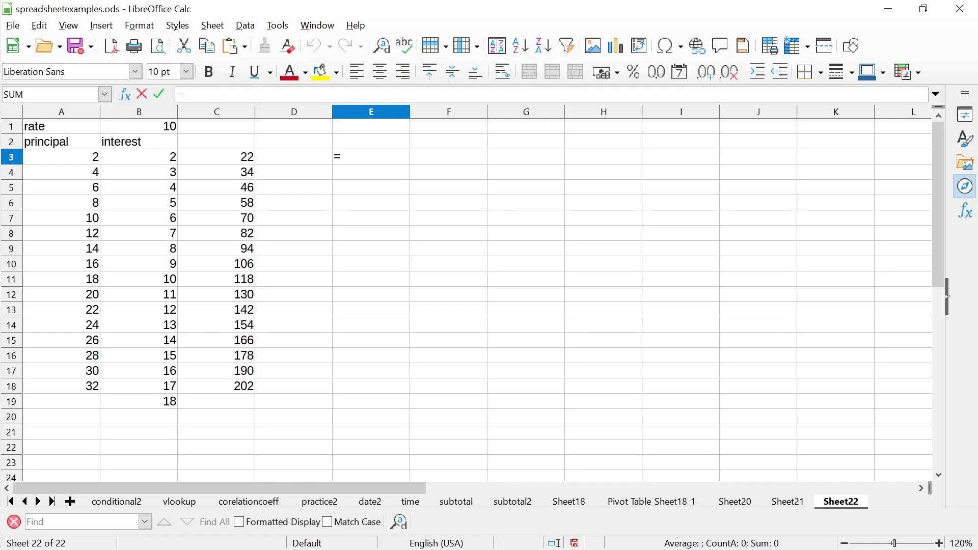
pyautogui.write('$B1')
pyautogui.press('Return')
pyautogui.click(371, 156)
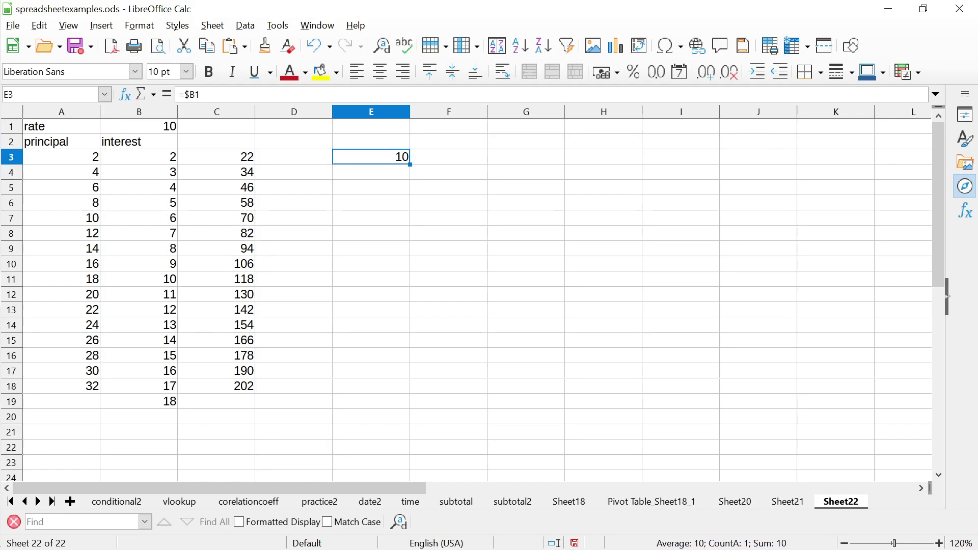
pyautogui.click(371, 171)
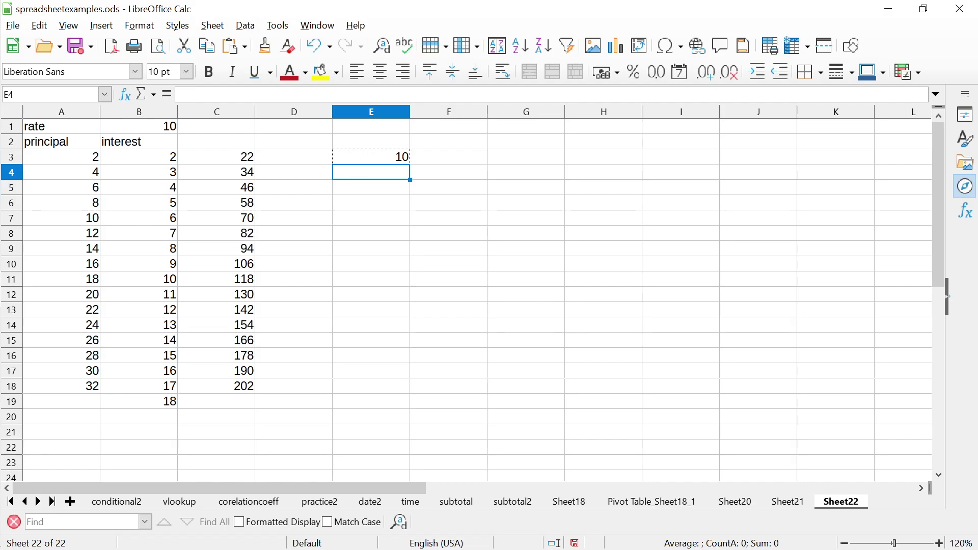
pyautogui.click(371, 157)
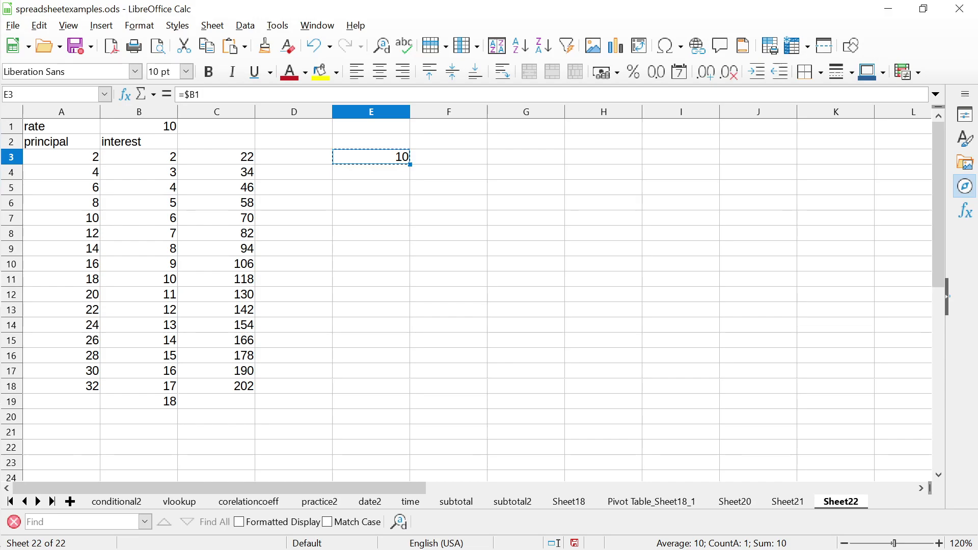
# Copy E3's formula, test arrow-key references in it, then start =$B2 in E4
pyautogui.press('Down')
pyautogui.press('Up')
pyautogui.hotkey('ctrl', 'c')
pyautogui.press('Down')
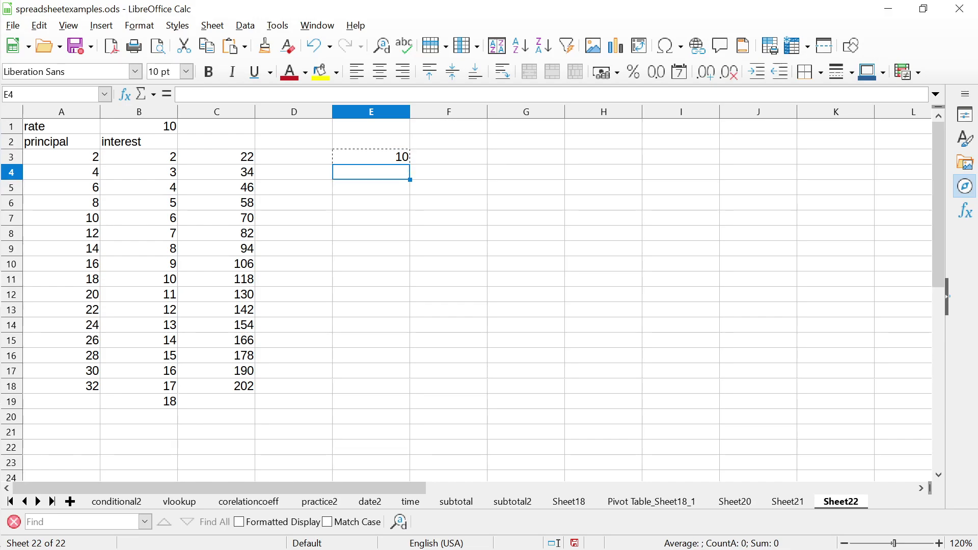
pyautogui.press('Up')
pyautogui.press('F2')
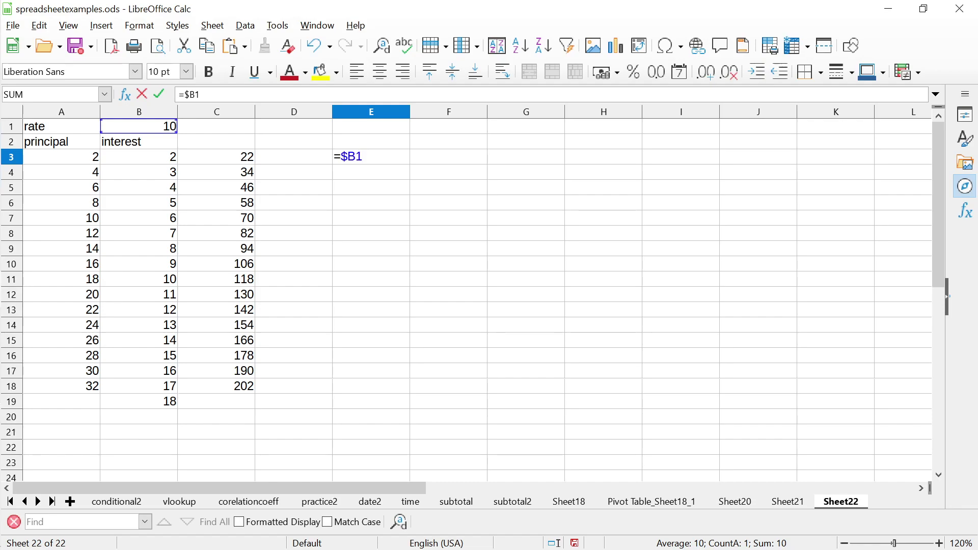
pyautogui.press('Down')
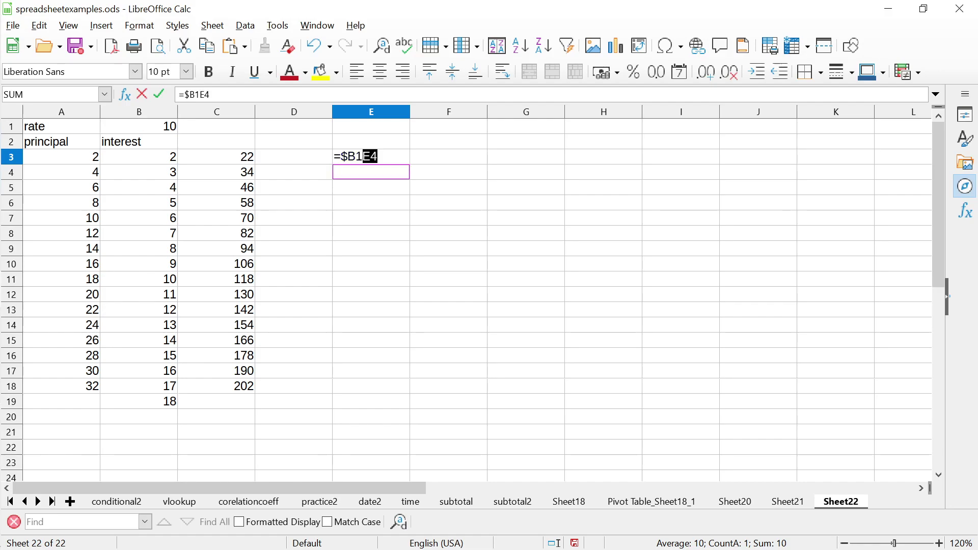
pyautogui.press('BackSpace')
pyautogui.press('BackSpace')
pyautogui.press('Down')
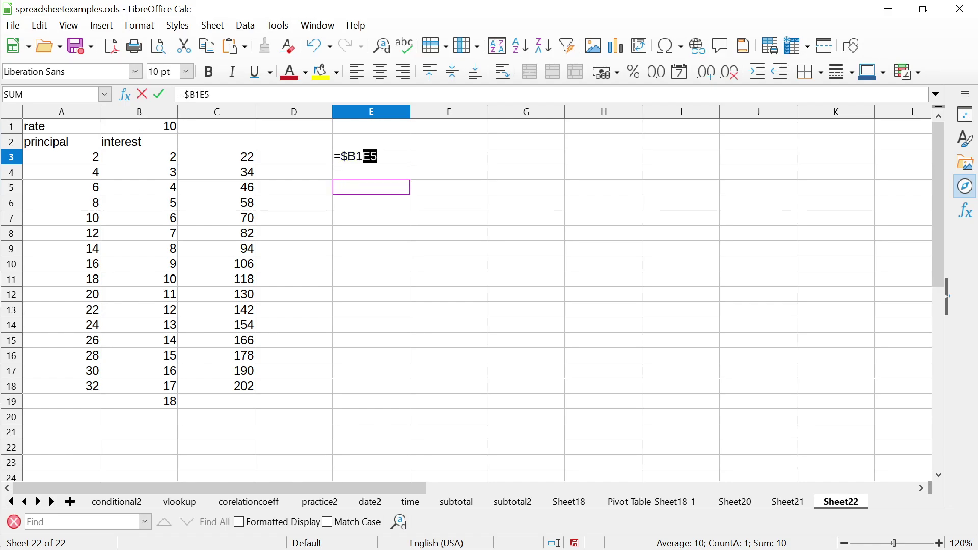
pyautogui.press('Return')
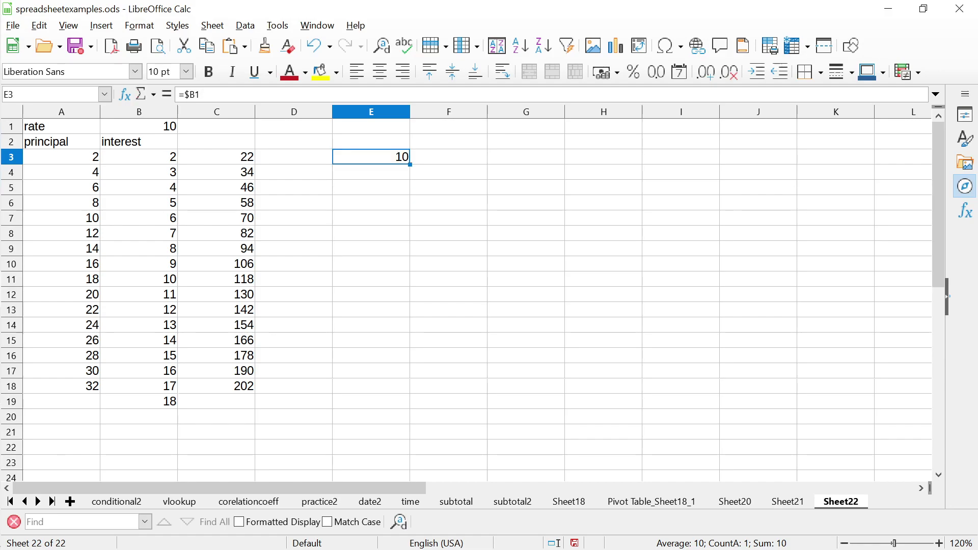
pyautogui.doubleClick(371, 172)
pyautogui.write('=')
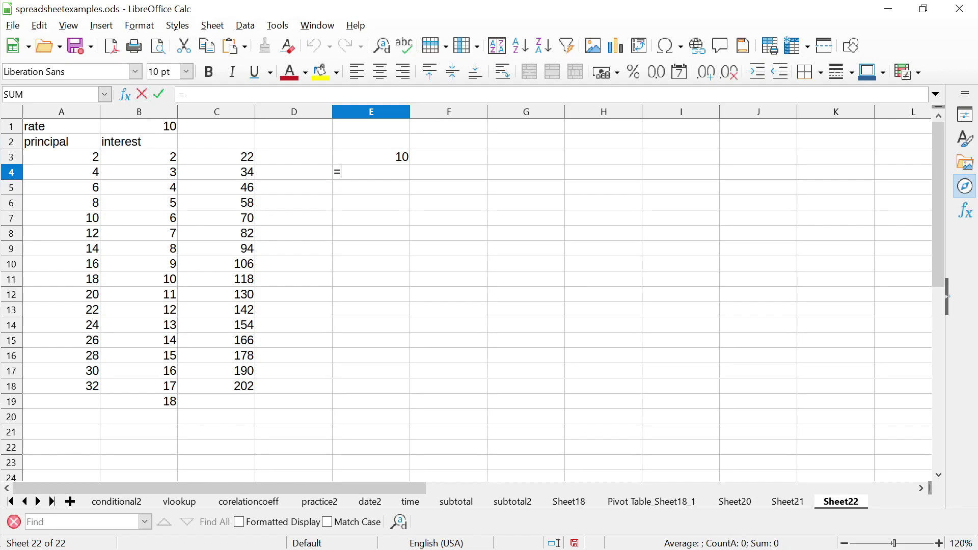
pyautogui.write('$B')
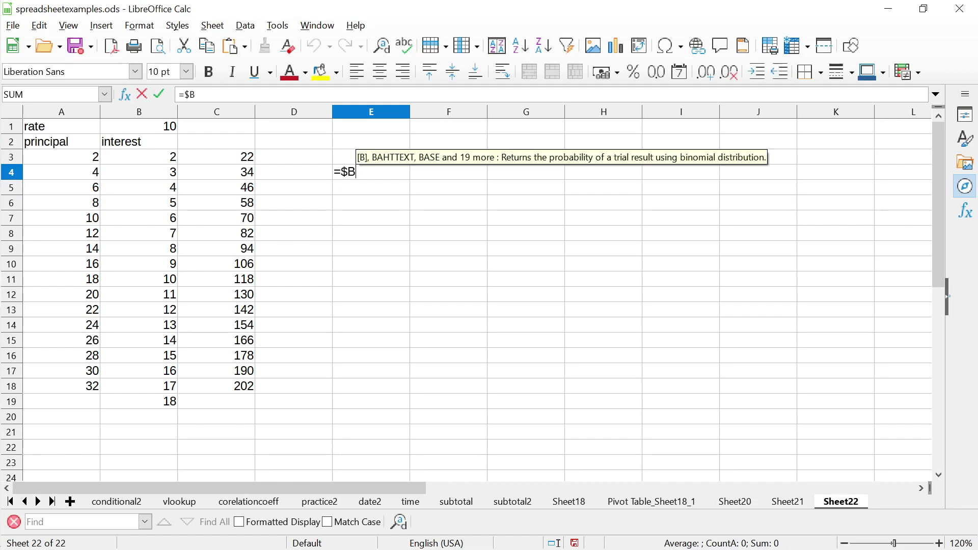
pyautogui.write('2')
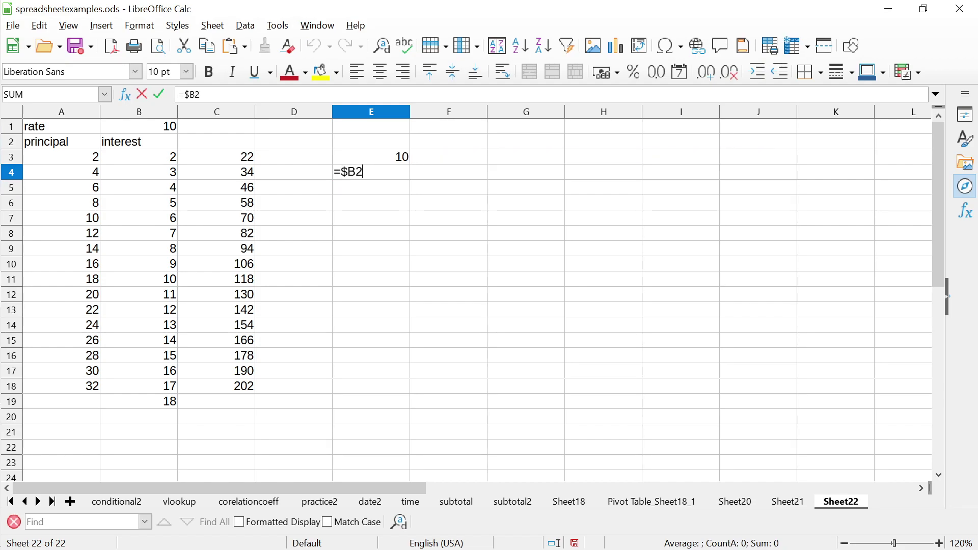
# Confirm =$B2 in E4, check B2, then delete E4's formula
pyautogui.press('Return')
pyautogui.click(371, 172)
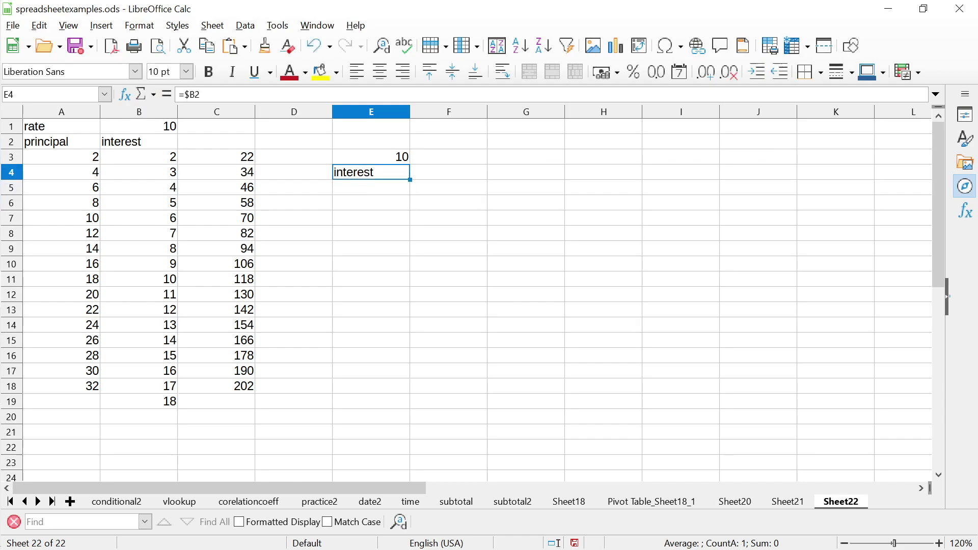
pyautogui.press('Left')
pyautogui.press('Left')
pyautogui.press('Left')
pyautogui.press('Up')
pyautogui.press('Up')
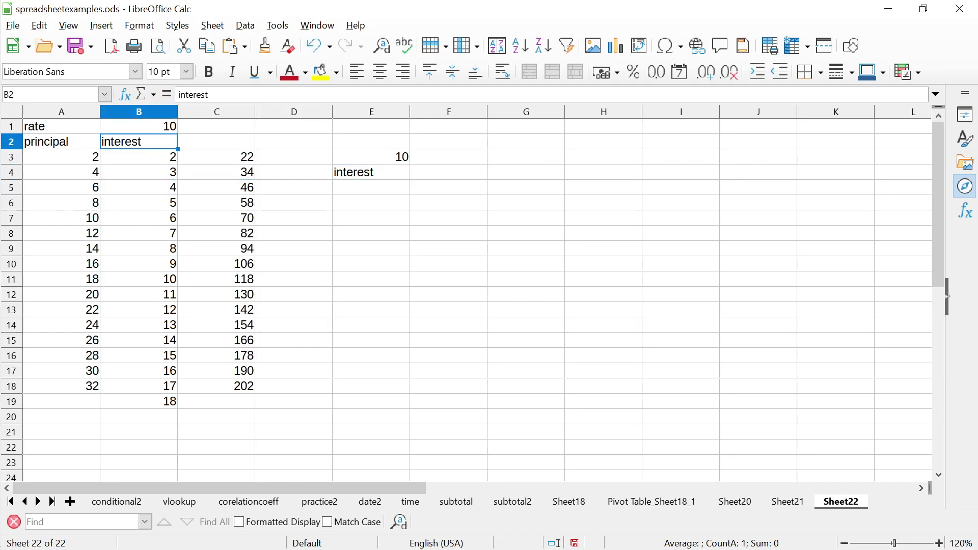
pyautogui.press('Right')
pyautogui.press('Right')
pyautogui.press('Right')
pyautogui.press('Down')
pyautogui.press('Down')
pyautogui.press('Delete')
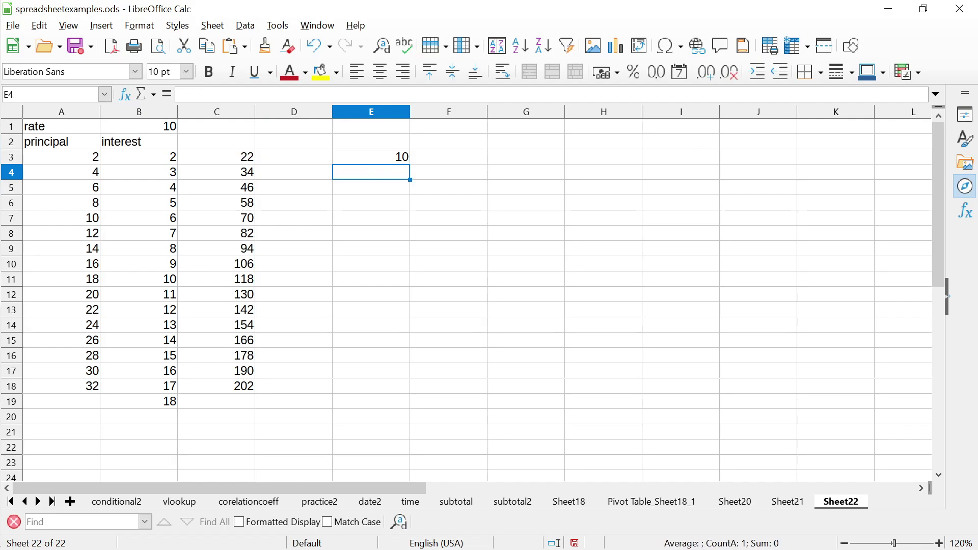
pyautogui.press('Up')
# Paste E3's formula into E4:E17
pyautogui.hotkey('ctrl', 'c')
pyautogui.press('Down')
pyautogui.hotkey('shift', 'Down')
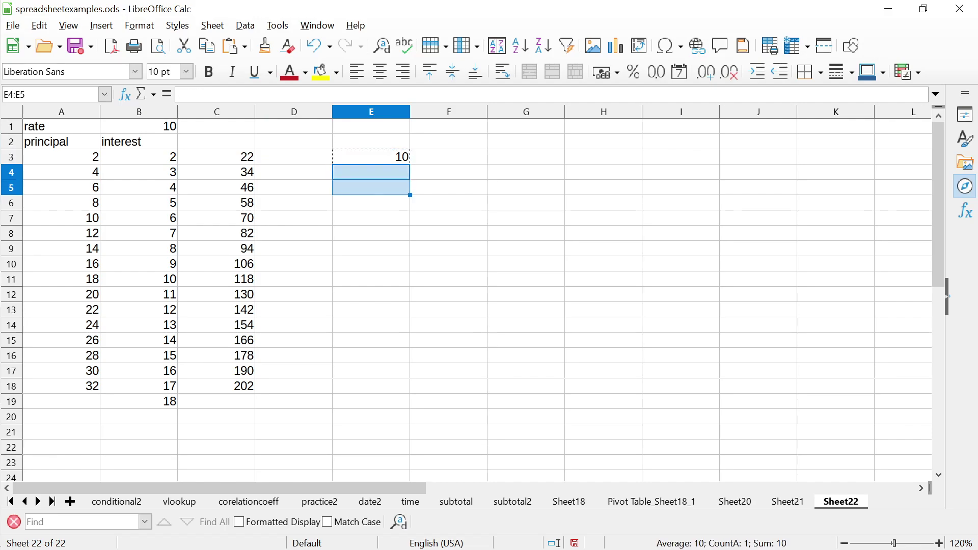
pyautogui.hotkey('shift', 'Down')
pyautogui.hotkey('shift', 'Down')
pyautogui.hotkey('shift', 'Down')
pyautogui.hotkey('shift', 'Down')
pyautogui.hotkey('shift', 'Down')
pyautogui.hotkey('shift', 'Down')
pyautogui.hotkey('shift', 'Down')
pyautogui.hotkey('shift', 'Down')
pyautogui.hotkey('shift', 'Down')
pyautogui.hotkey('shift', 'Down')
pyautogui.hotkey('shift', 'Down')
pyautogui.hotkey('shift', 'Down')
pyautogui.hotkey('ctrl', 'v')
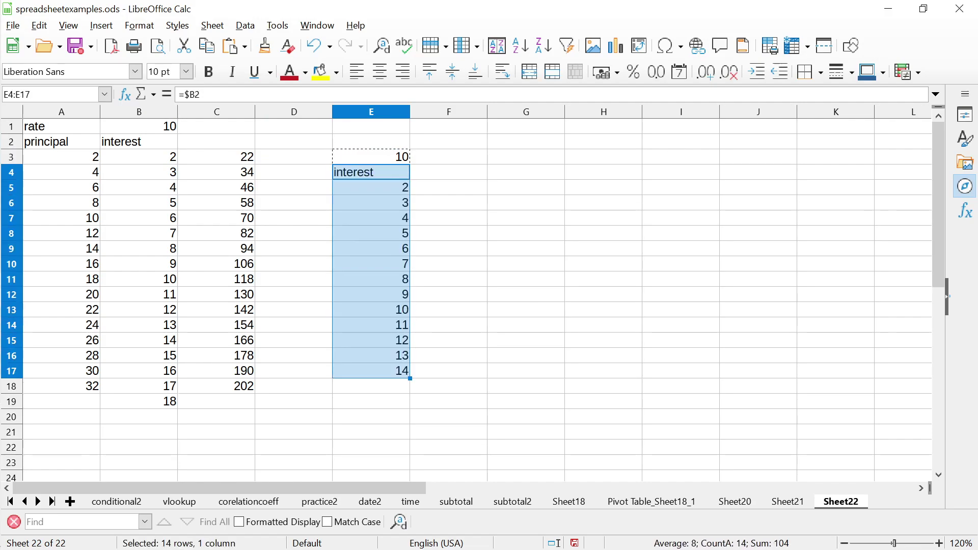
pyautogui.press('Escape')
# Check the copied formulas in E4 through E6, then reopen E3's formula
pyautogui.press('Up')
pyautogui.press('Down')
pyautogui.press('Down')
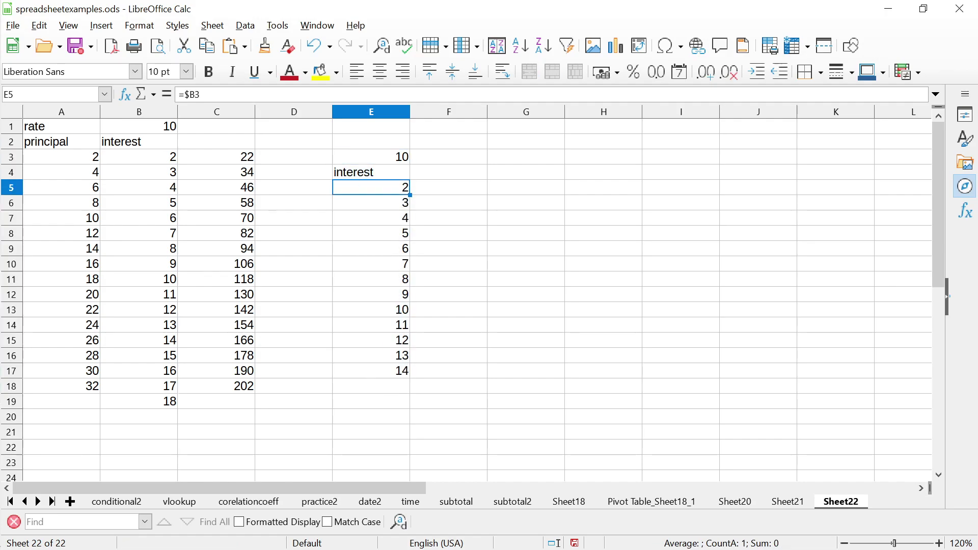
pyautogui.press('Down')
pyautogui.press('Up')
pyautogui.press('Up')
pyautogui.press('Up')
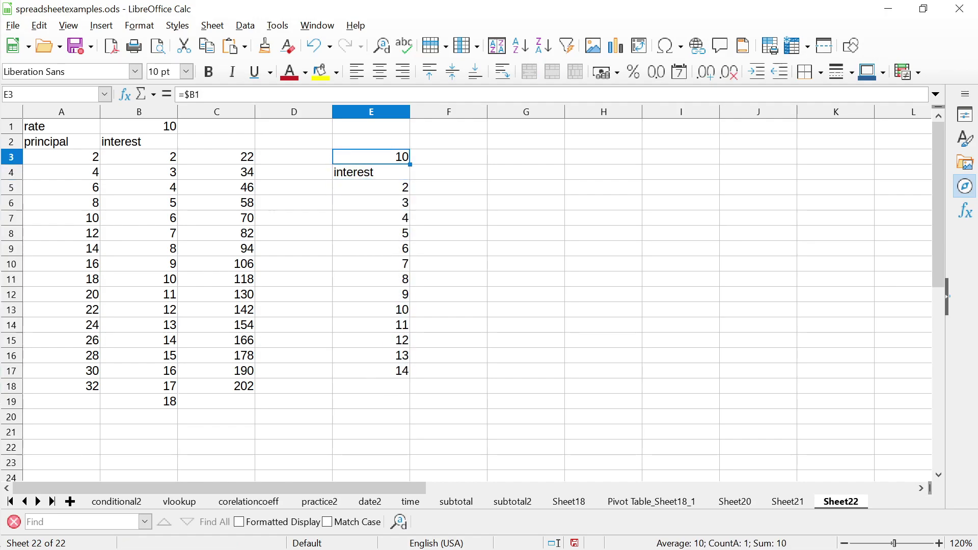
pyautogui.press('Down')
pyautogui.press('Up')
pyautogui.press('F2')
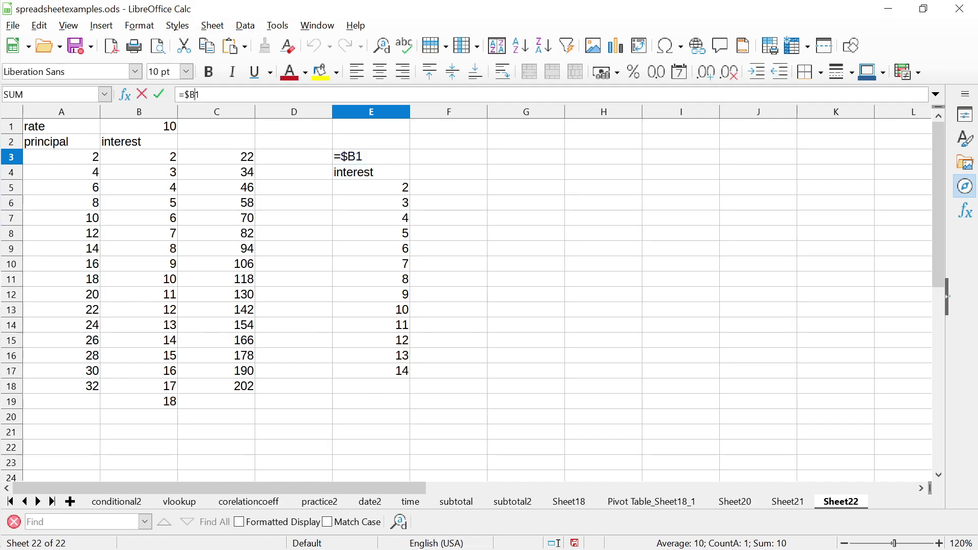
# Make E3's formula the absolute reference =$B$1 and copy it
pyautogui.write('$')
pyautogui.press('Return')
pyautogui.press('Up')
pyautogui.hotkey('ctrl', 'c')
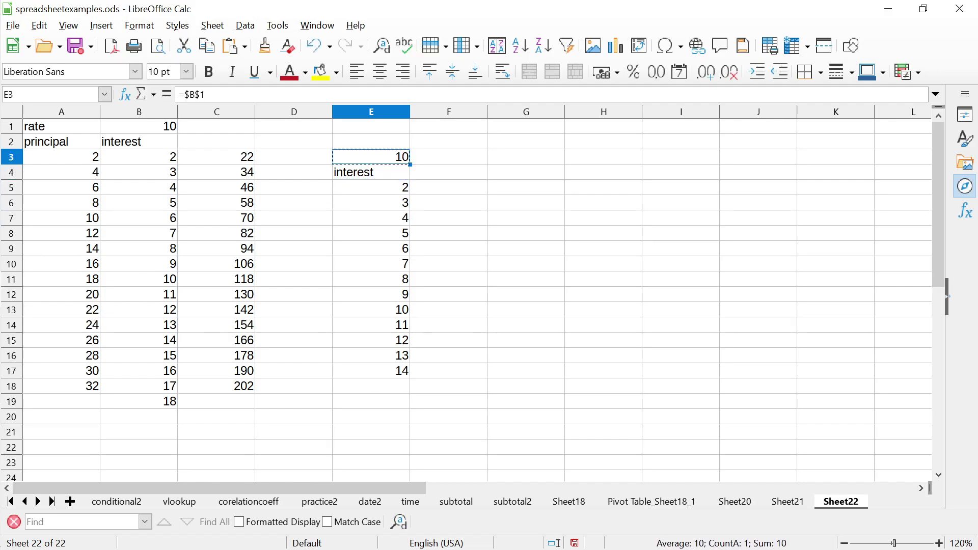
# Paste the =$B$1 formula over E4:E17, overwriting existing cells so each shows 10
pyautogui.press('Down')
pyautogui.hotkey('shift', 'Down')
pyautogui.hotkey('shift', 'Down')
pyautogui.hotkey('shift', 'Down')
pyautogui.hotkey('shift', 'Down')
pyautogui.hotkey('shift', 'Down')
pyautogui.hotkey('shift', 'Down')
pyautogui.hotkey('shift', 'Down')
pyautogui.hotkey('shift', 'Down')
pyautogui.hotkey('shift', 'Down')
pyautogui.hotkey('shift', 'Down')
pyautogui.hotkey('shift', 'Down')
pyautogui.hotkey('shift', 'Down')
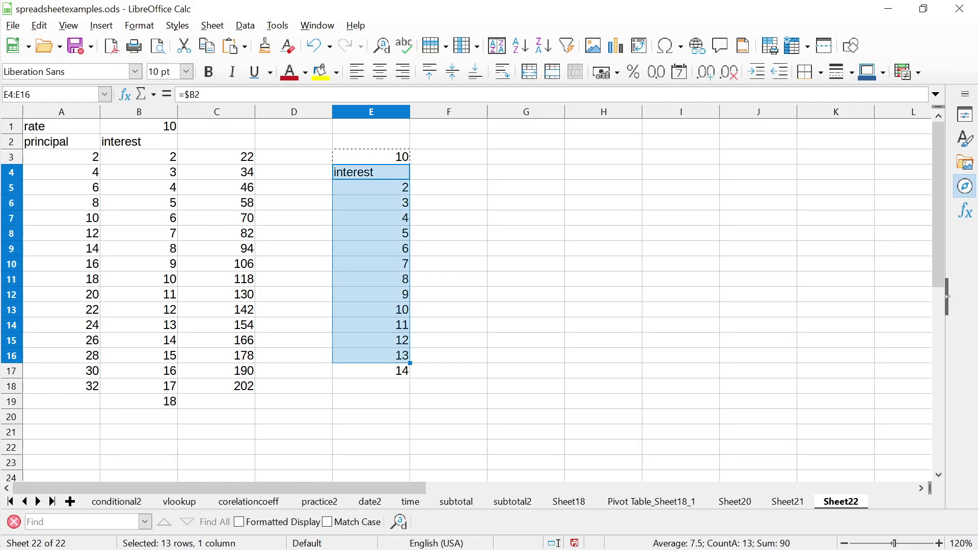
pyautogui.hotkey('shift', 'Down')
pyautogui.hotkey('ctrl', 'v')
pyautogui.press('Return')
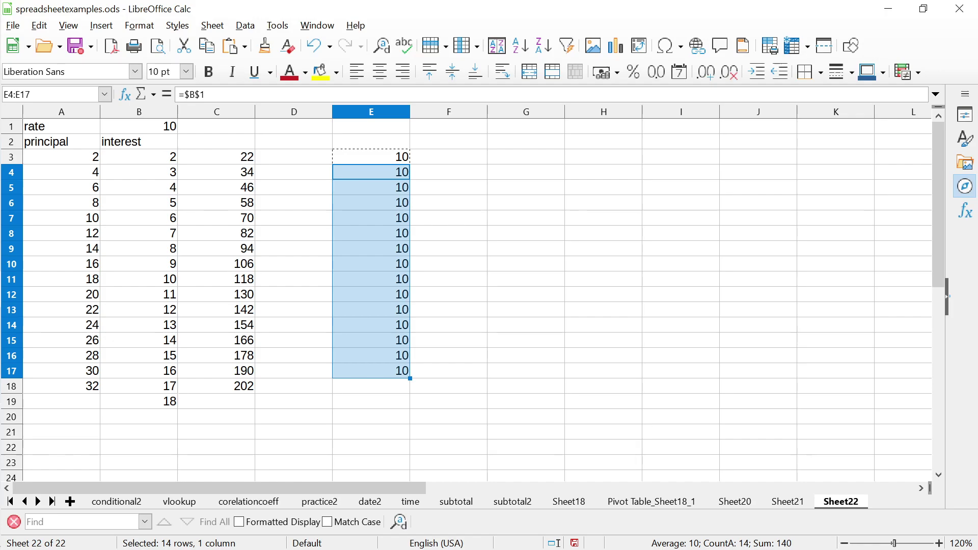
pyautogui.press('Escape')
pyautogui.press('Up')
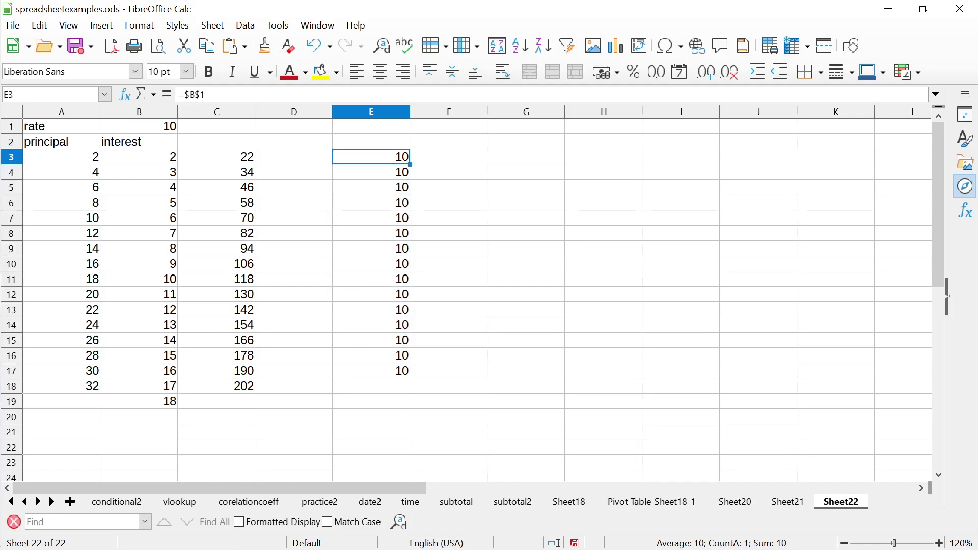
pyautogui.press('Down')
pyautogui.press('Down')
pyautogui.press('Up')
pyautogui.press('Up')
# Check the next topic on the presentation slide, then return to the spreadsheet
pyautogui.hotkey('alt', 'Tab')
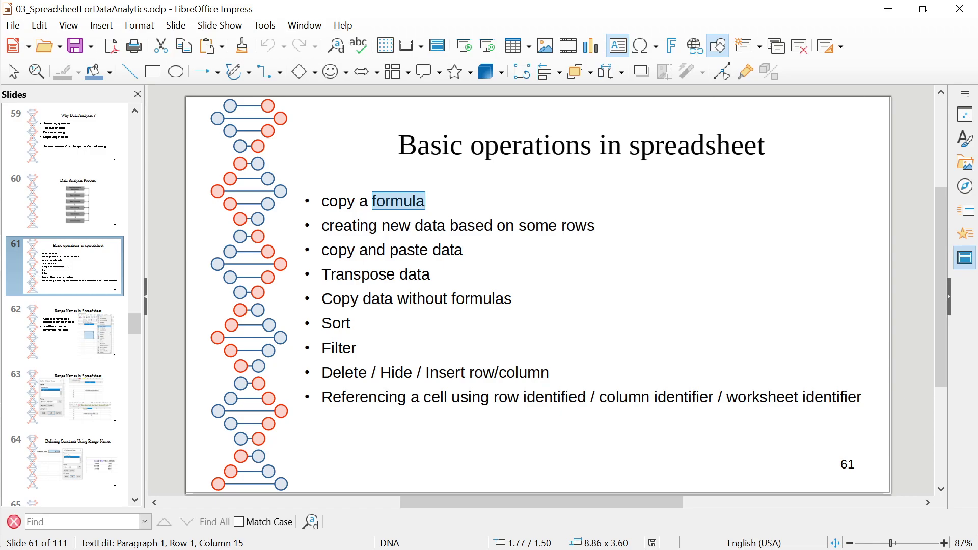
pyautogui.click(395, 274)
pyautogui.hotkey('alt', 'Tab')
# Clear all contents from Sheet22
pyautogui.click(294, 233)
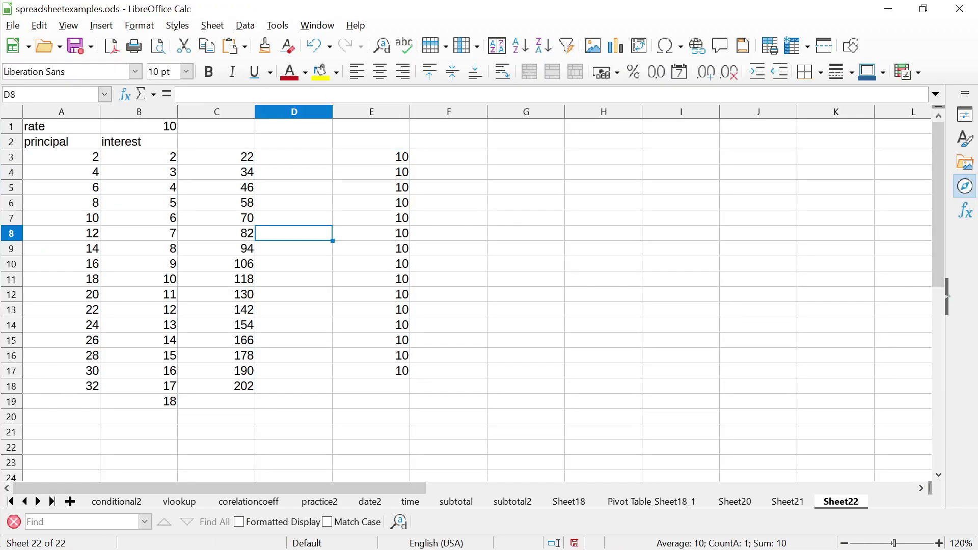
pyautogui.hotkey('ctrl', 'a')
pyautogui.press('Delete')
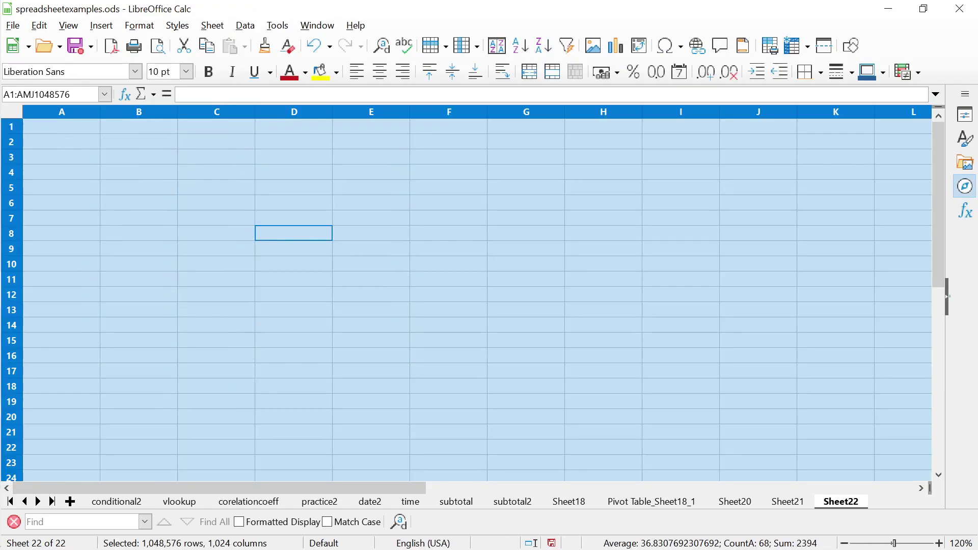
# Enter the heading 'transpose data' in cell A1
pyautogui.hotkey('ctrl', 'Home')
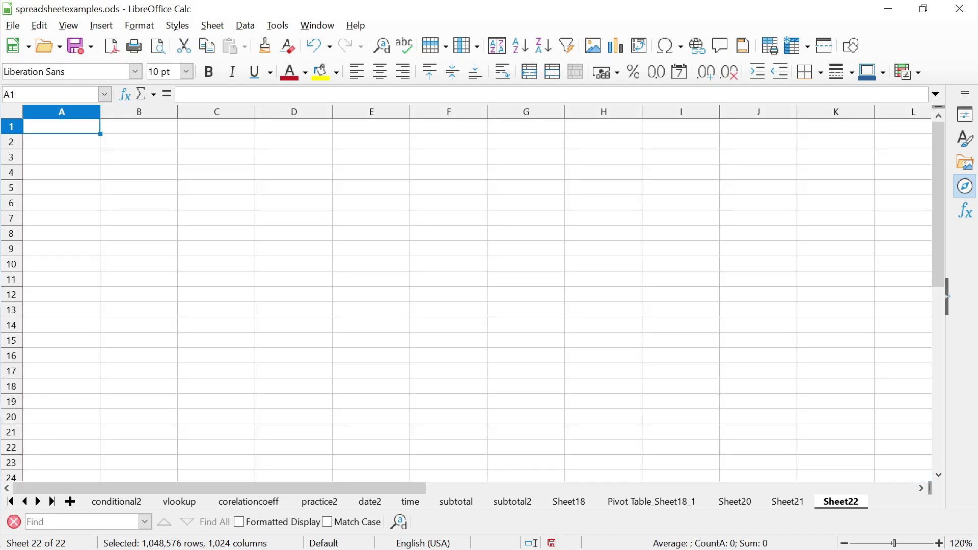
pyautogui.write('transpos')
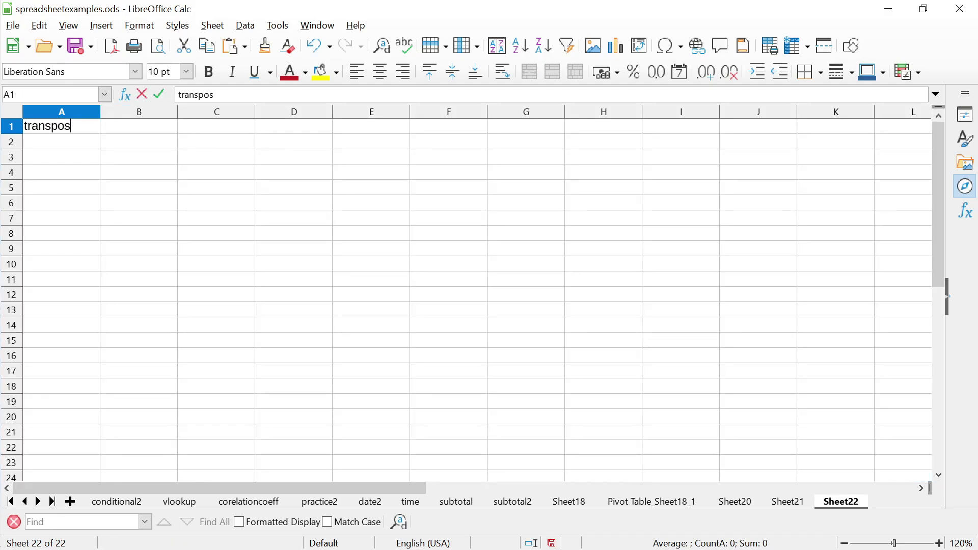
pyautogui.write('e datat')
pyautogui.press('Return')
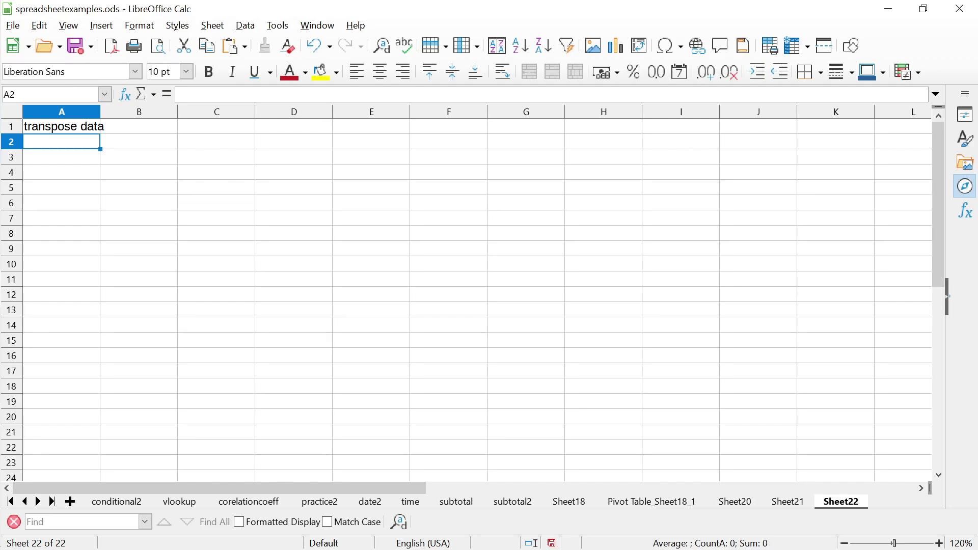
pyautogui.hotkey('shift', 'Down')
pyautogui.hotkey('shift', 'Down')
pyautogui.hotkey('shift', 'Down')
pyautogui.hotkey('shift', 'Down')
pyautogui.hotkey('shift', 'Down')
pyautogui.hotkey('shift', 'Down')
pyautogui.hotkey('shift', 'Down')
pyautogui.hotkey('shift', 'Down')
pyautogui.hotkey('shift', 'Down')
pyautogui.hotkey('shift', 'Down')
pyautogui.hotkey('shift', 'Down')
pyautogui.hotkey('shift', 'Down')
pyautogui.hotkey('shift', 'Down')
pyautogui.hotkey('shift', 'Down')
pyautogui.hotkey('shift', 'Down')
pyautogui.hotkey('shift', 'Down')
pyautogui.hotkey('shift', 'Down')
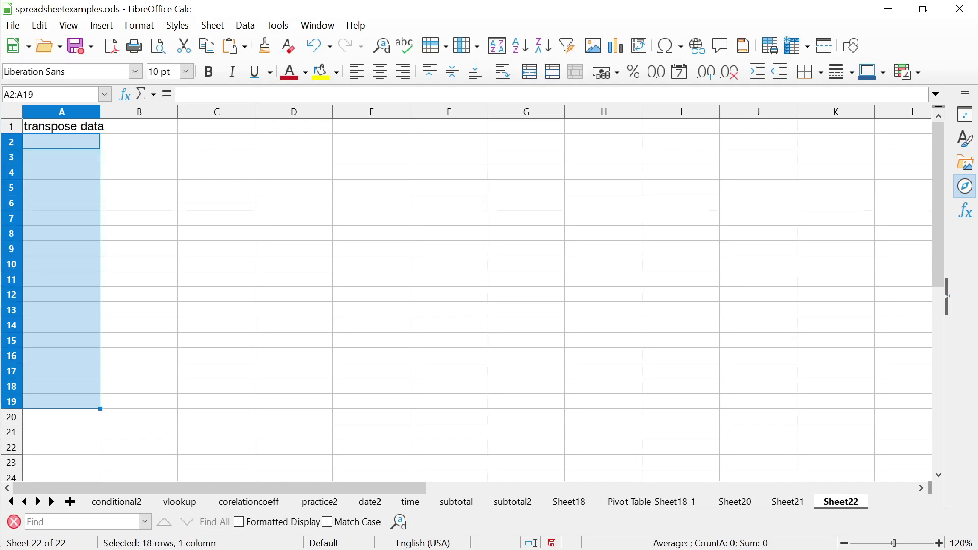
# Type the letters a, b, c, d, e, f down cells A6 to A11
pyautogui.press('Up')
pyautogui.press('Down')
pyautogui.press('Down')
pyautogui.hotkey('shift', 'Down')
pyautogui.hotkey('shift', 'Down')
pyautogui.hotkey('shift', 'Down')
pyautogui.hotkey('shift', 'Down')
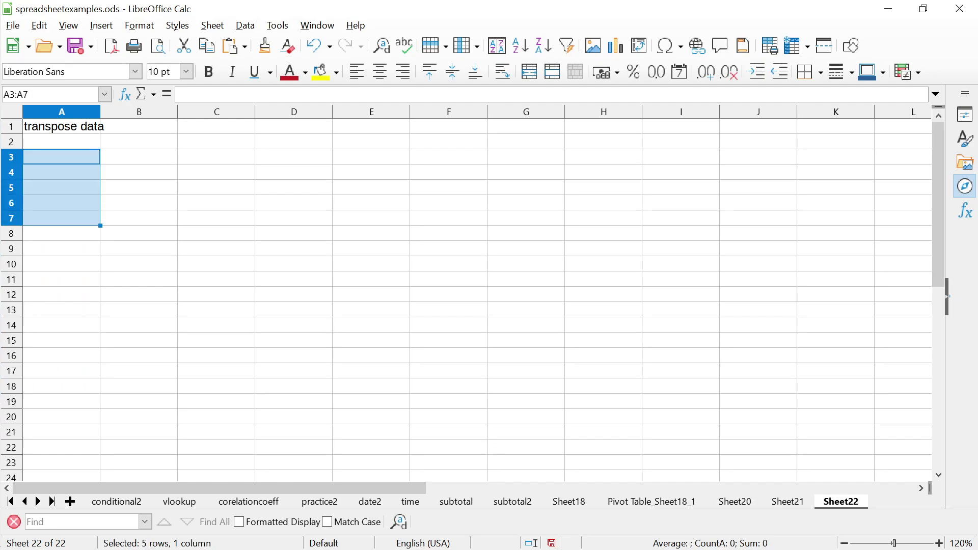
pyautogui.hotkey('shift', 'Down')
pyautogui.hotkey('shift', 'Down')
pyautogui.hotkey('shift', 'Down')
pyautogui.hotkey('shift', 'Down')
pyautogui.hotkey('shift', 'Down')
pyautogui.hotkey('shift', 'Down')
pyautogui.hotkey('shift', 'Down')
pyautogui.hotkey('shift', 'Down')
pyautogui.hotkey('shift', 'Down')
pyautogui.hotkey('shift', 'Down')
pyautogui.hotkey('shift', 'Down')
pyautogui.hotkey('shift', 'Down')
pyautogui.hotkey('shift', 'Down')
pyautogui.hotkey('shift', 'Down')
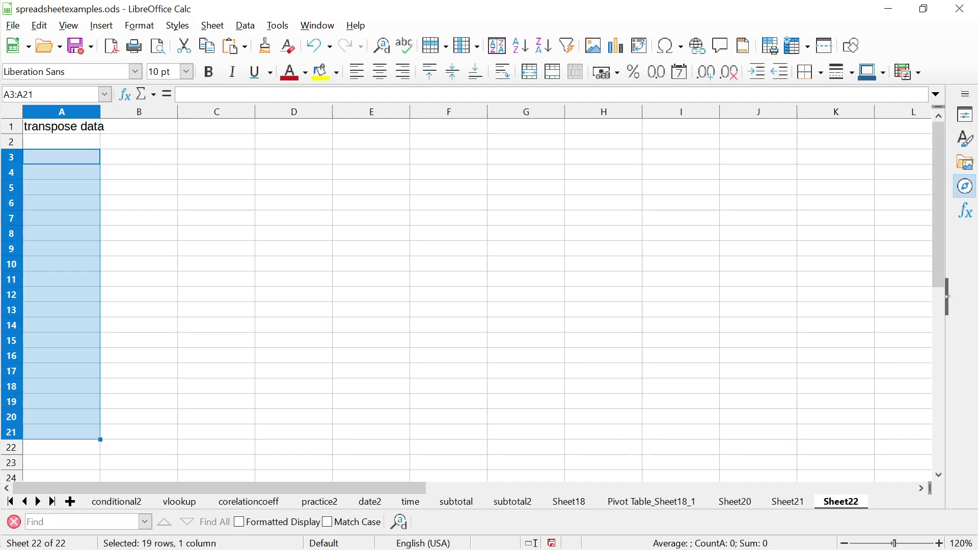
pyautogui.press('Down')
pyautogui.press('Down')
pyautogui.press('Down')
pyautogui.press('Down')
pyautogui.press('Up')
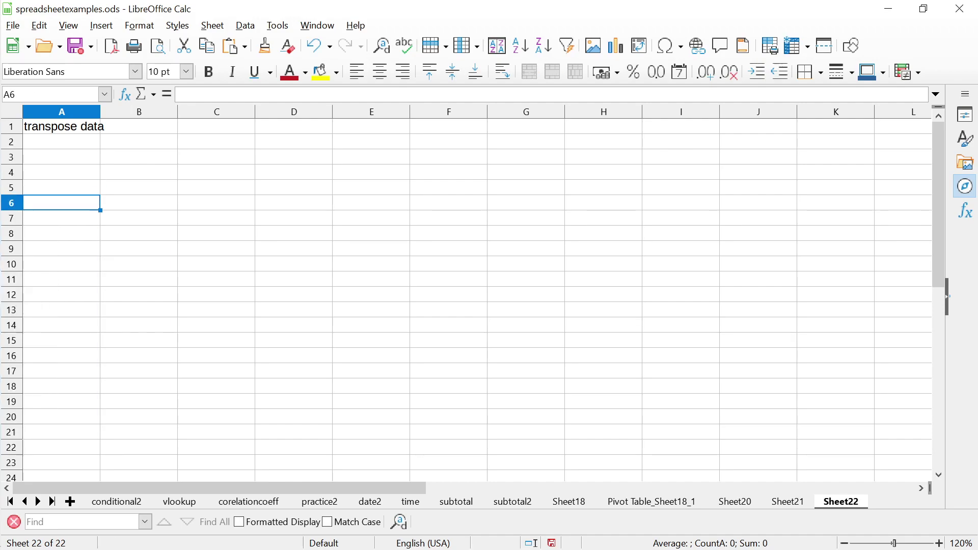
pyautogui.write('a')
pyautogui.press('Return')
pyautogui.write('b')
pyautogui.press('Return')
pyautogui.write('c')
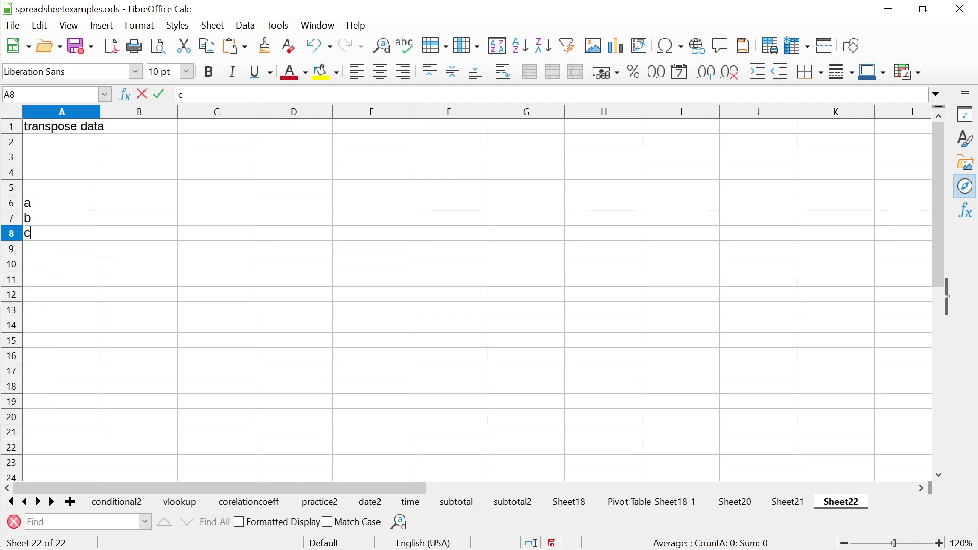
pyautogui.press('Return')
pyautogui.write('d')
pyautogui.press('Return')
pyautogui.write('e')
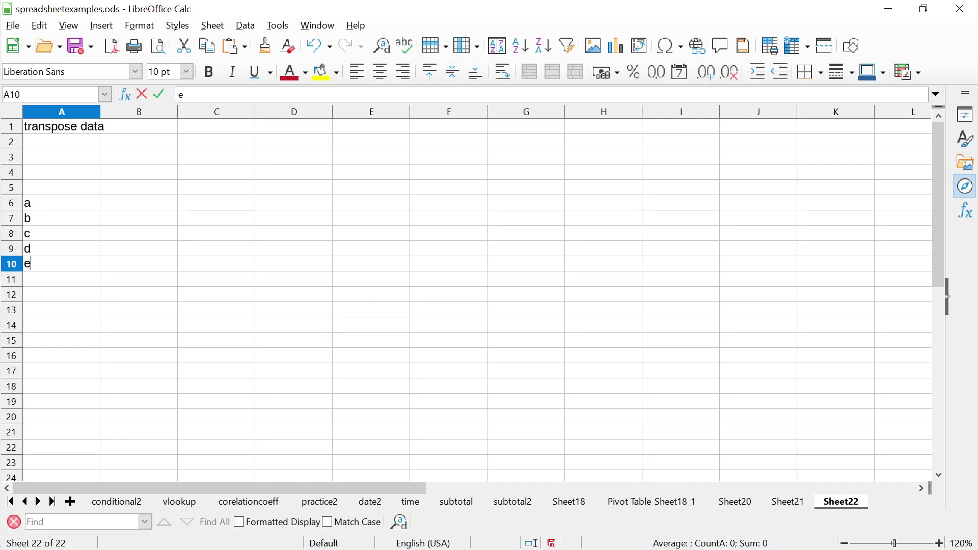
pyautogui.press('Return')
pyautogui.write('f')
pyautogui.press('Up')
pyautogui.press('Up')
pyautogui.press('Up')
pyautogui.press('Up')
pyautogui.press('Up')
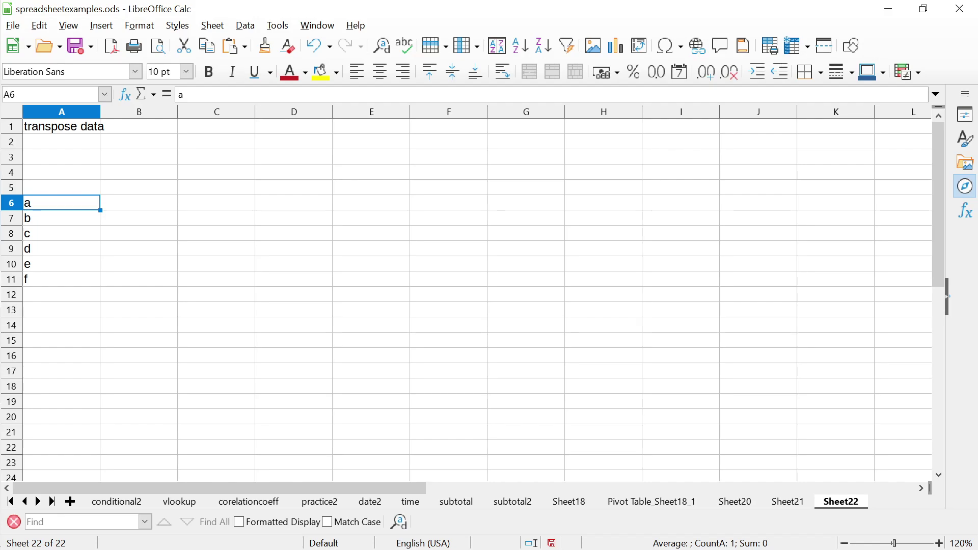
# Select the letter list A6:A11
pyautogui.press('Down')
pyautogui.press('Up')
pyautogui.press('Down')
pyautogui.press('Down')
pyautogui.press('Down')
pyautogui.press('Down')
pyautogui.press('Up')
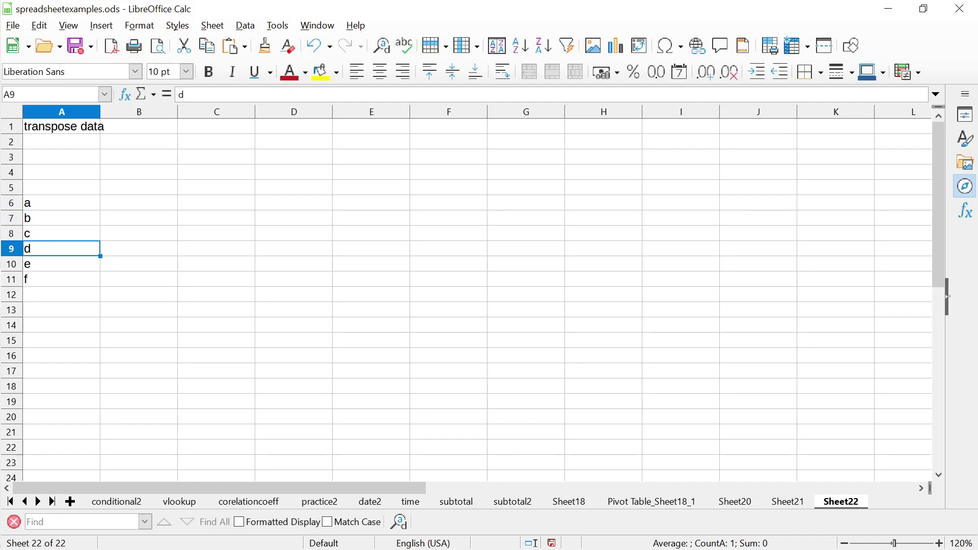
pyautogui.press('Up')
pyautogui.press('Up')
pyautogui.press('Up')
pyautogui.hotkey('shift', 'Down')
pyautogui.hotkey('shift', 'Down')
pyautogui.hotkey('shift', 'Down')
pyautogui.hotkey('shift', 'Down')
pyautogui.hotkey('shift', 'Down')
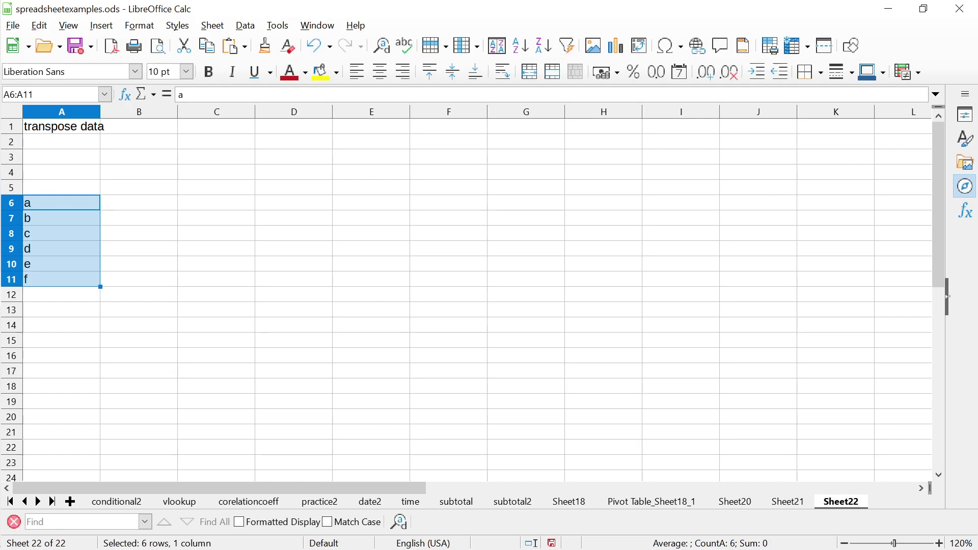
# Copy A6:A11, paste it plainly at B5, then delete that B5:B10 paste
pyautogui.hotkey('shift', 'F10')
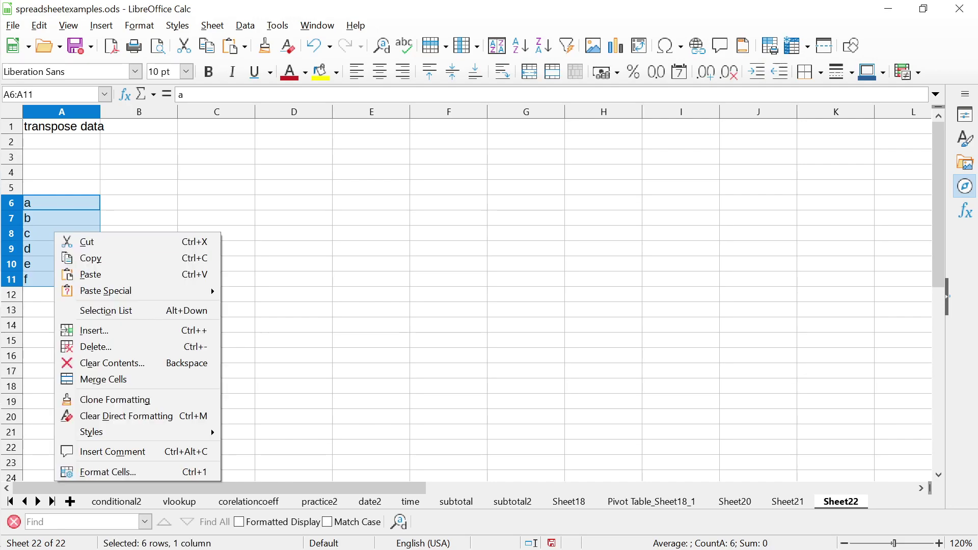
pyautogui.press('Down')
pyautogui.press('Down')
pyautogui.press('Return')
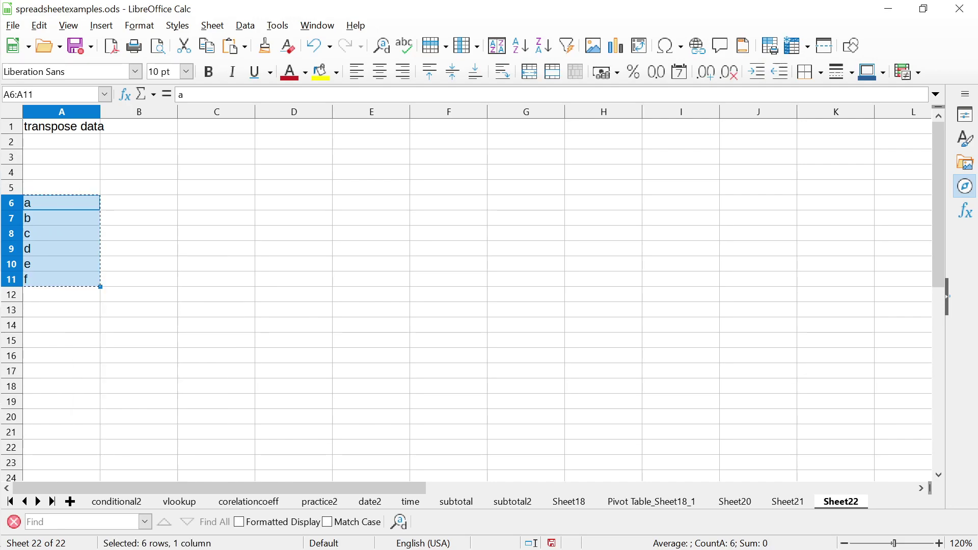
pyautogui.click(216, 188)
pyautogui.click(139, 187)
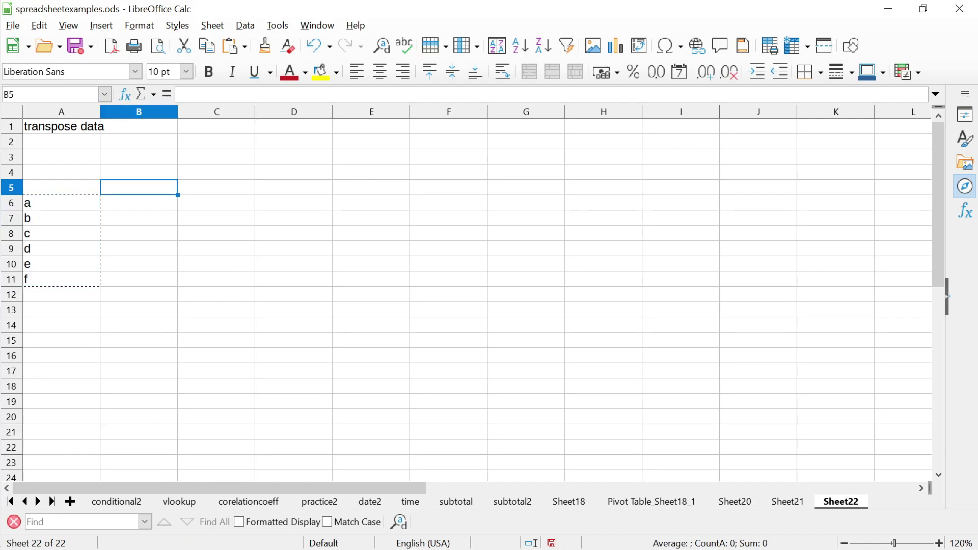
pyautogui.hotkey('shift', 'F10')
pyautogui.press('Down')
pyautogui.press('Down')
pyautogui.press('Down')
pyautogui.press('Return')
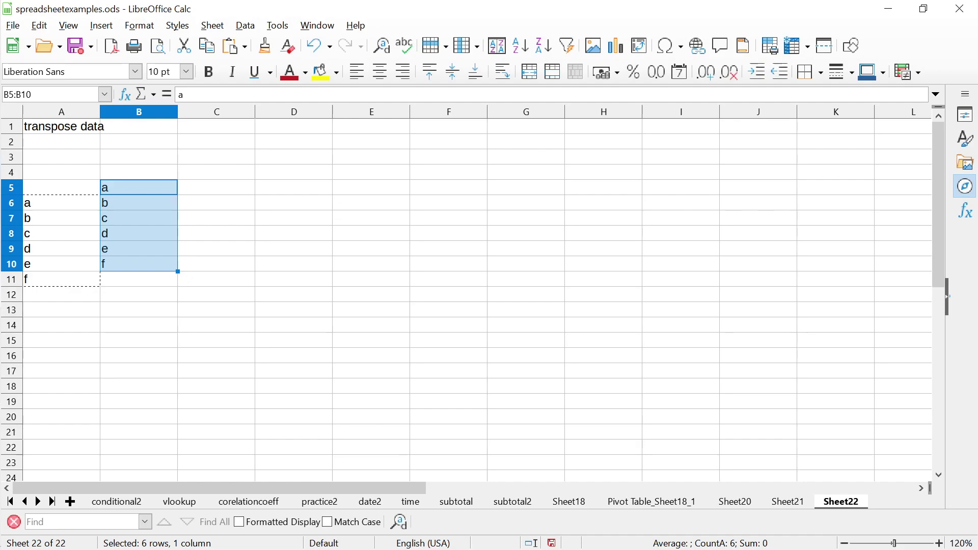
pyautogui.press('Delete')
# Paste Special the letters with Transpose so they run across B5:G5
pyautogui.click(139, 187)
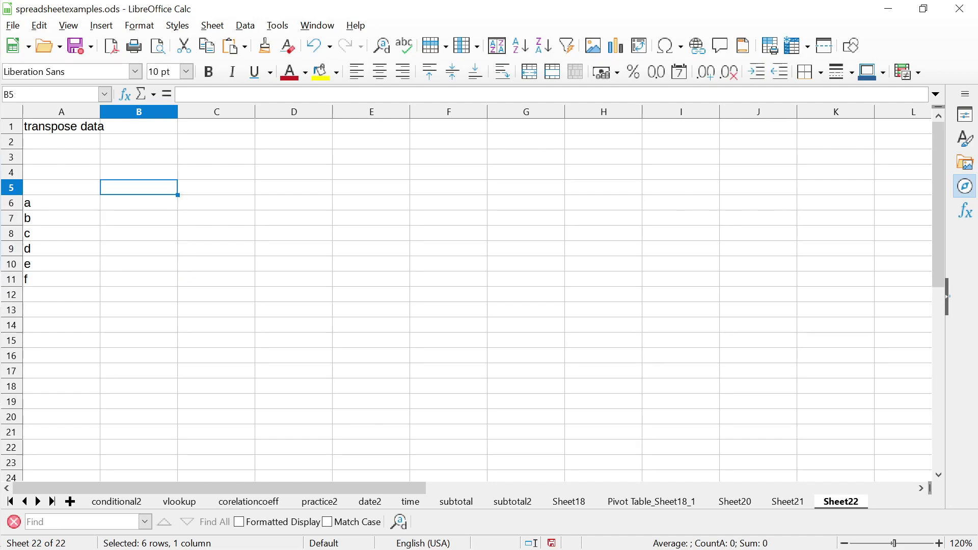
pyautogui.hotkey('shift', 'F10')
pyautogui.press('Down')
pyautogui.press('Down')
pyautogui.press('Down')
pyautogui.press('Down')
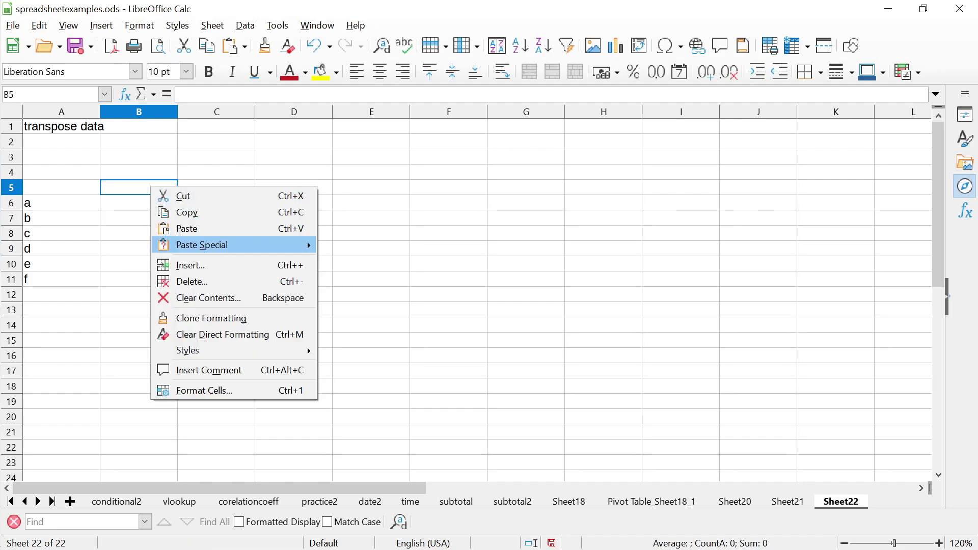
pyautogui.press('Right')
pyautogui.press('Down')
pyautogui.press('Down')
pyautogui.press('Down')
pyautogui.press('Down')
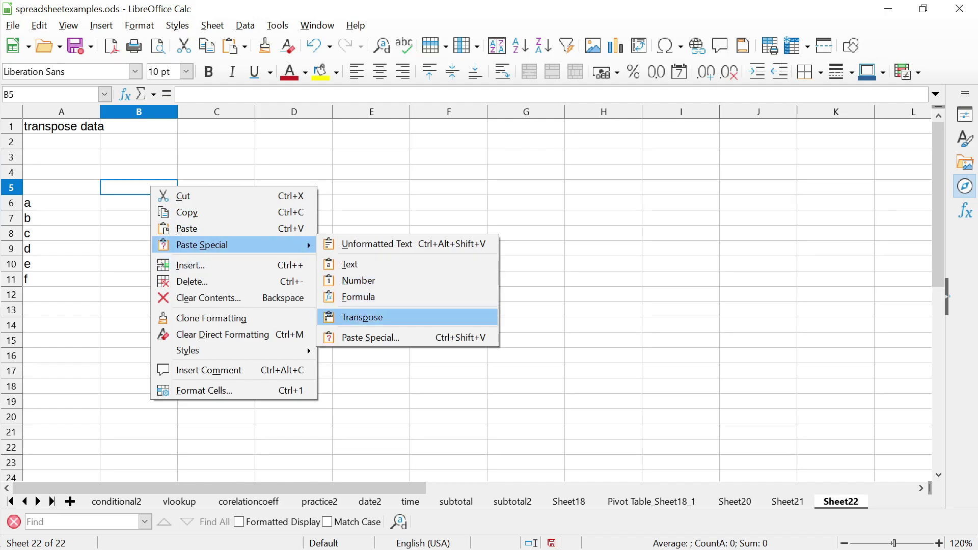
pyautogui.press('Return')
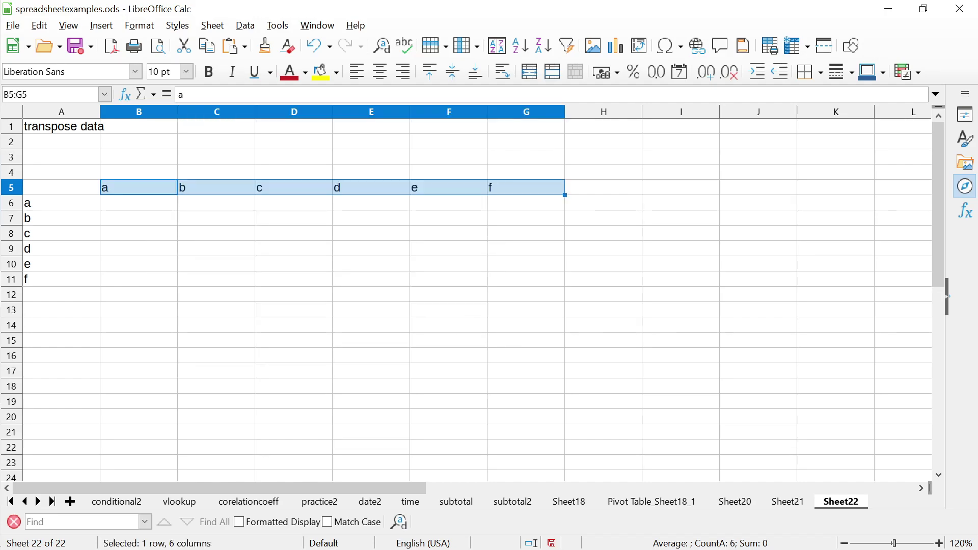
pyautogui.click(61, 202)
# Compare the original list A6:A11 with the transposed row B5:G5 by selecting each
pyautogui.hotkey('shift', 'Down')
pyautogui.hotkey('shift', 'Down')
pyautogui.hotkey('shift', 'Down')
pyautogui.hotkey('shift', 'Down')
pyautogui.hotkey('shift', 'Down')
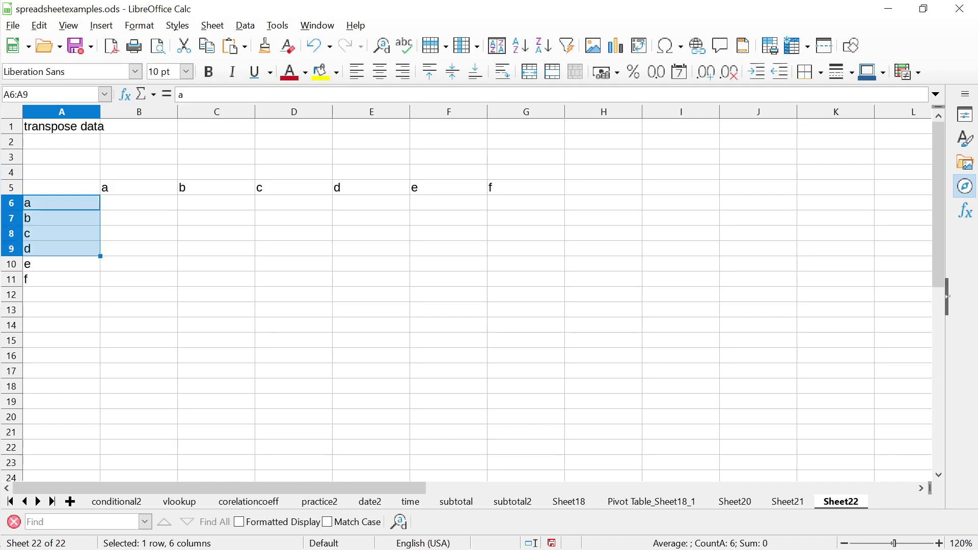
pyautogui.press('Up')
pyautogui.press('Right')
pyautogui.press('Right')
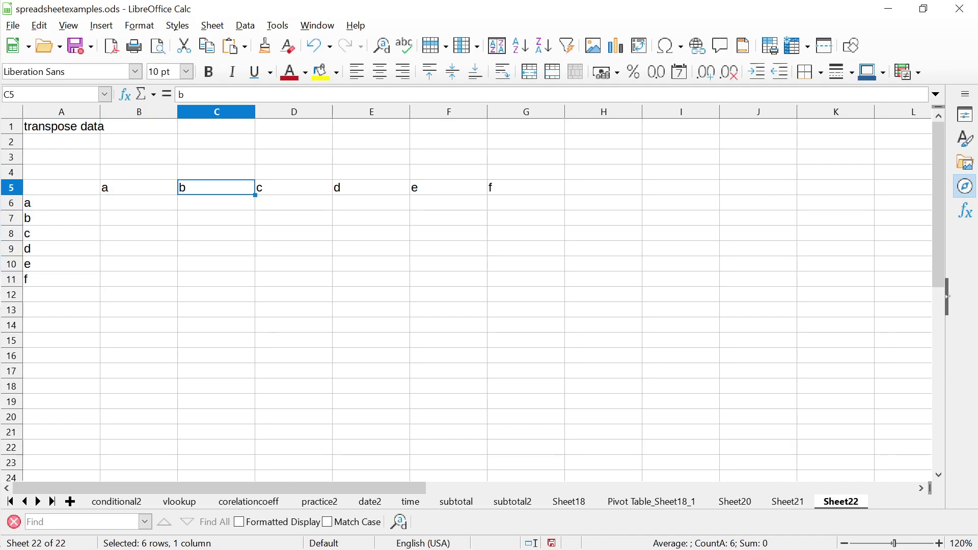
pyautogui.press('Left')
pyautogui.hotkey('shift', 'Right')
pyautogui.hotkey('shift', 'Right')
pyautogui.hotkey('shift', 'Right')
pyautogui.hotkey('shift', 'Right')
pyautogui.hotkey('shift', 'Right')
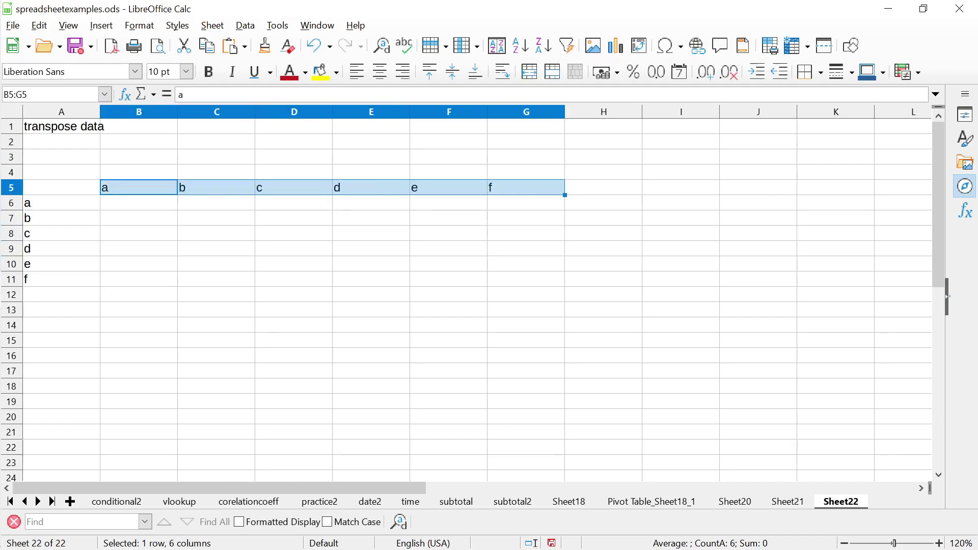
pyautogui.press('Home')
pyautogui.press('Down')
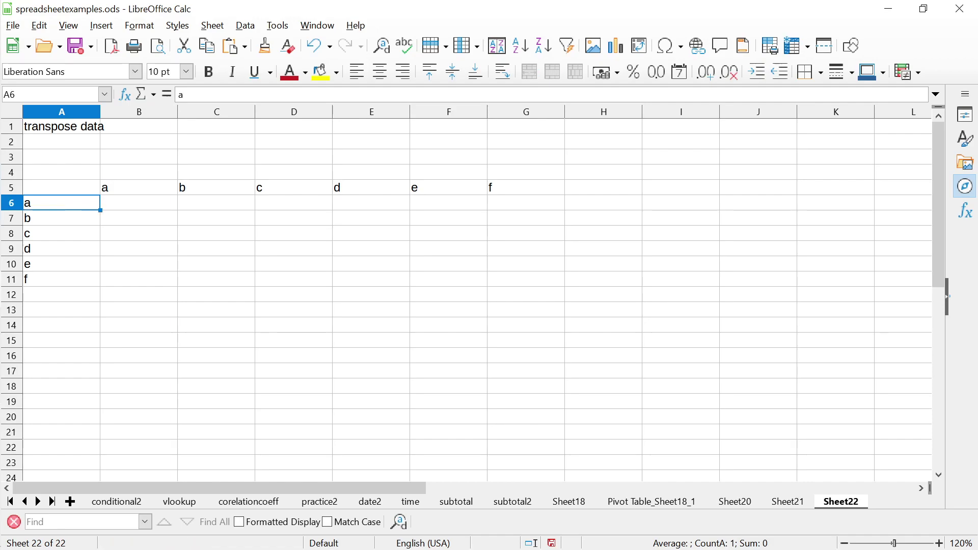
pyautogui.press('Down')
pyautogui.press('Up')
pyautogui.hotkey('shift', 'Down')
pyautogui.hotkey('shift', 'Down')
pyautogui.hotkey('shift', 'Down')
pyautogui.hotkey('shift', 'Down')
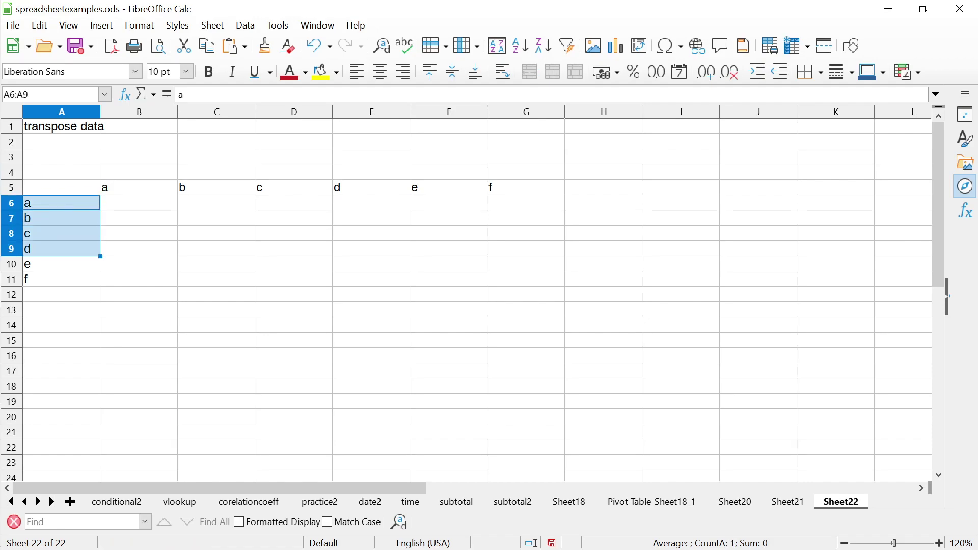
pyautogui.hotkey('shift', 'Down')
pyautogui.press('Up')
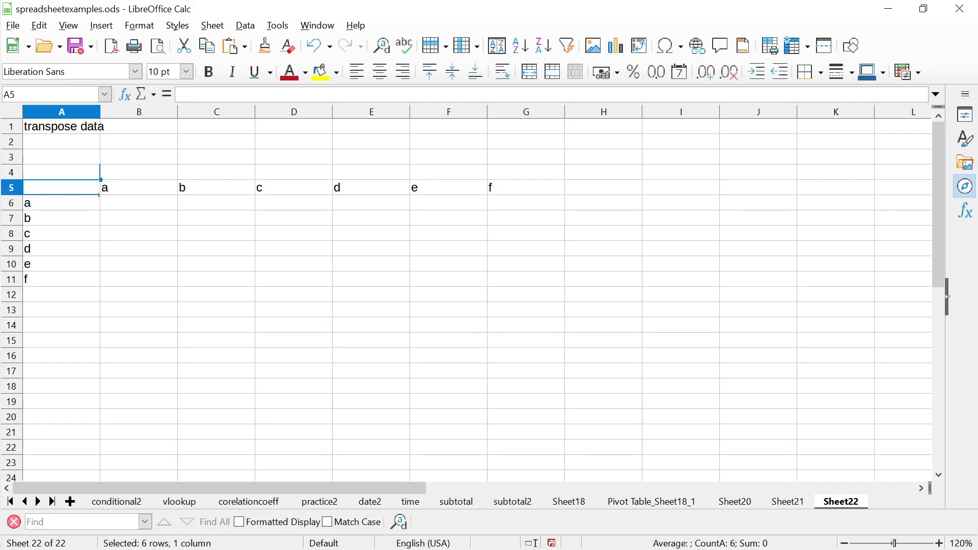
pyautogui.press('Right')
pyautogui.hotkey('shift', 'Right')
pyautogui.hotkey('shift', 'Right')
pyautogui.hotkey('shift', 'Right')
pyautogui.hotkey('shift', 'Right')
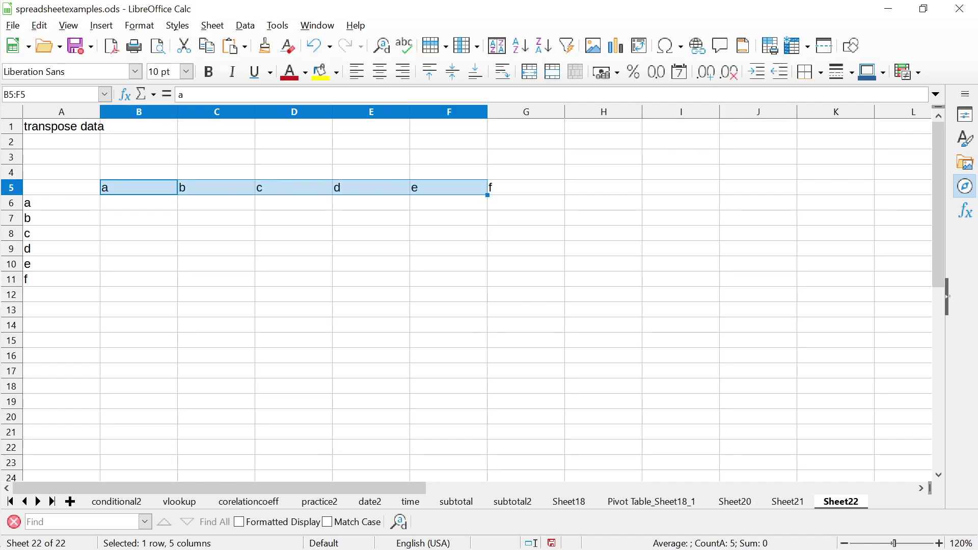
pyautogui.hotkey('shift', 'Right')
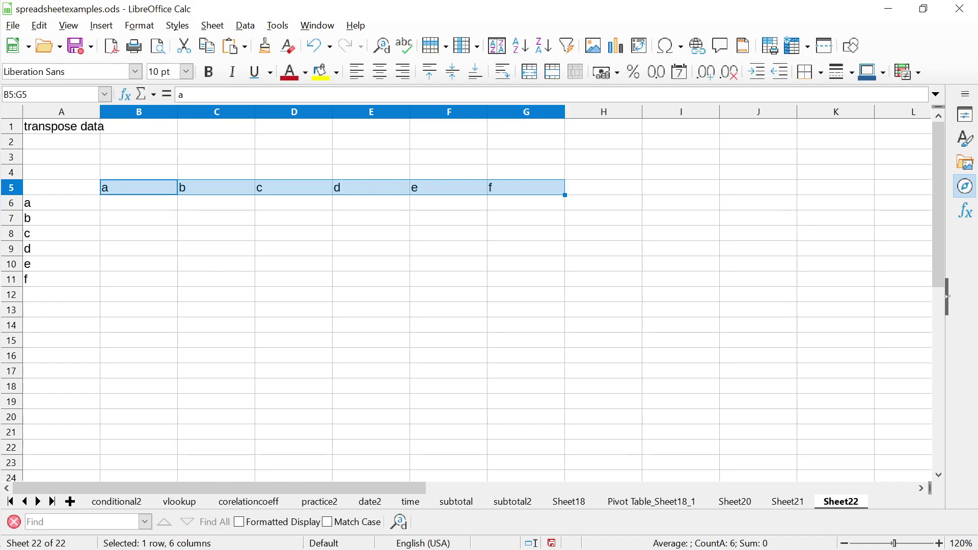
pyautogui.press('Down')
pyautogui.press('Up')
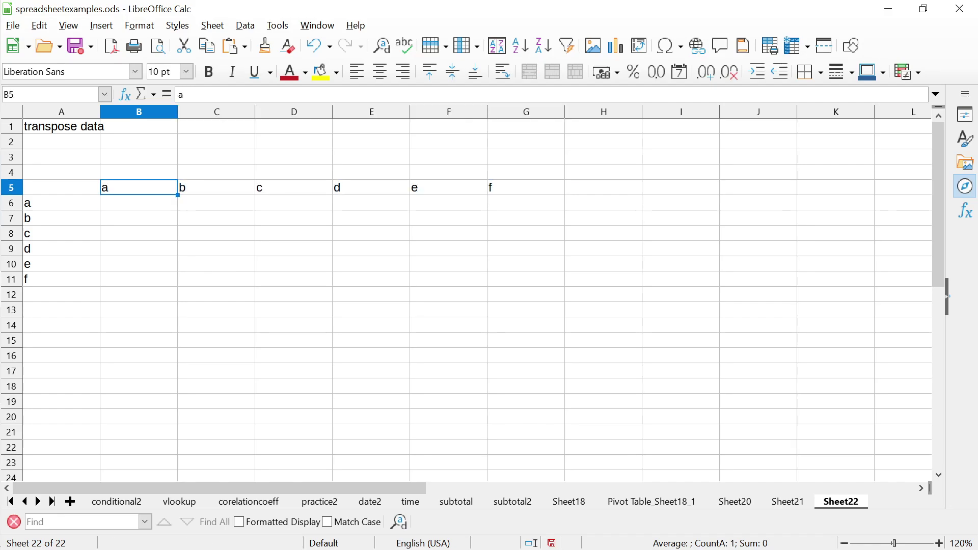
pyautogui.hotkey('shift', 'Right')
pyautogui.hotkey('shift', 'Right')
pyautogui.hotkey('shift', 'Right')
pyautogui.hotkey('shift', 'Right')
pyautogui.hotkey('shift', 'Right')
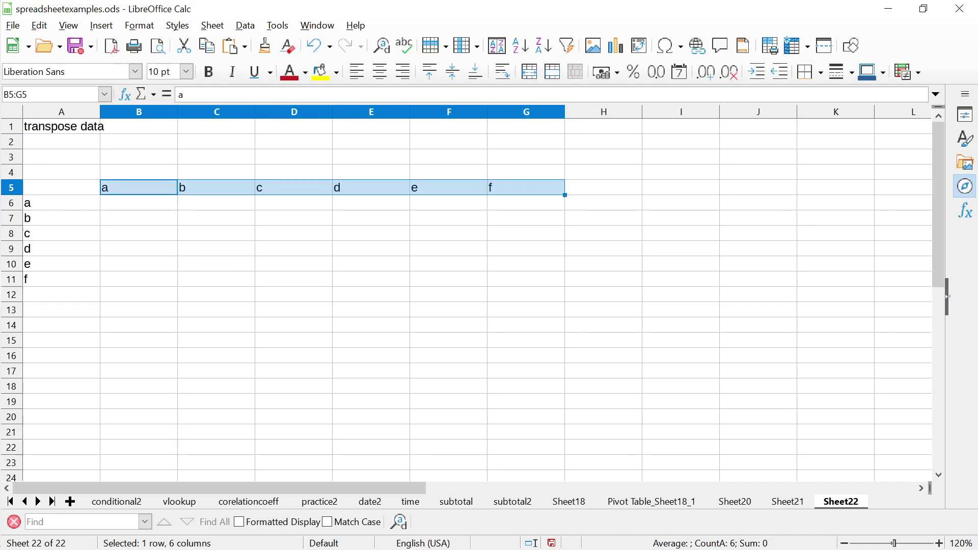
# Delete the letters in A6:A11 and select the transposed row B5:G5
pyautogui.press('Left')
pyautogui.press('Down')
pyautogui.hotkey('shift', 'Down')
pyautogui.hotkey('shift', 'Down')
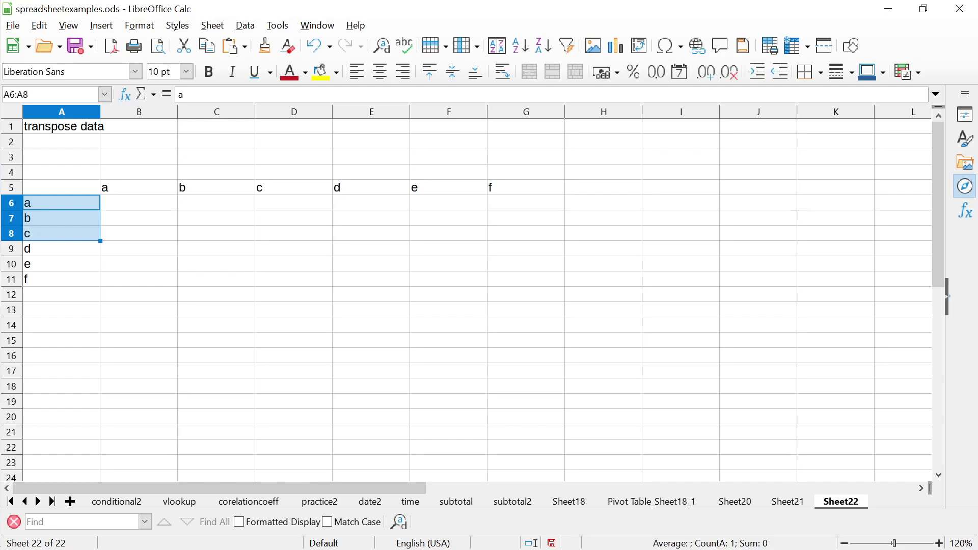
pyautogui.hotkey('shift', 'Down')
pyautogui.hotkey('shift', 'Down')
pyautogui.hotkey('shift', 'Down')
pyautogui.press('Delete')
pyautogui.press('Up')
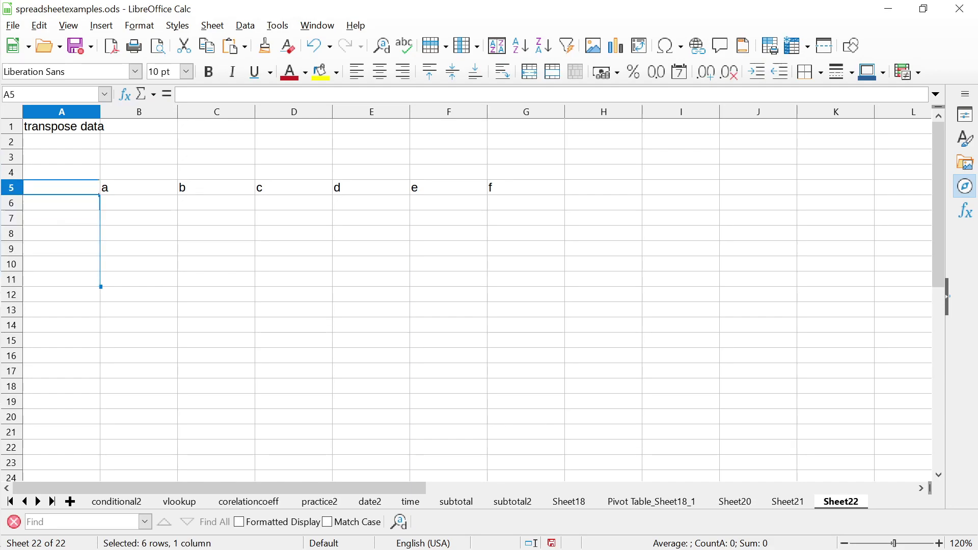
pyautogui.press('Right')
pyautogui.hotkey('shift', 'Right')
pyautogui.hotkey('shift', 'Right')
pyautogui.hotkey('shift', 'Right')
pyautogui.hotkey('shift', 'Right')
pyautogui.hotkey('shift', 'Right')
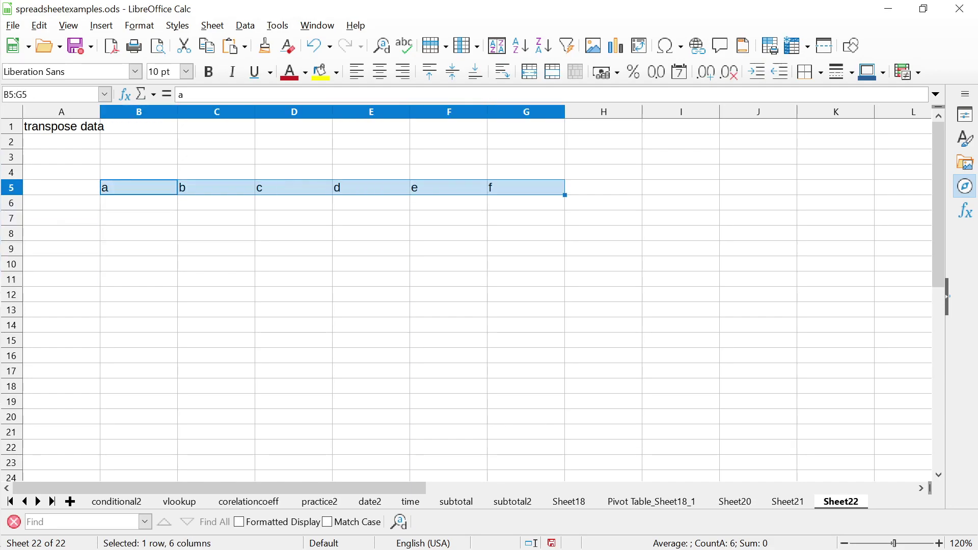
pyautogui.rightClick(334, 186)
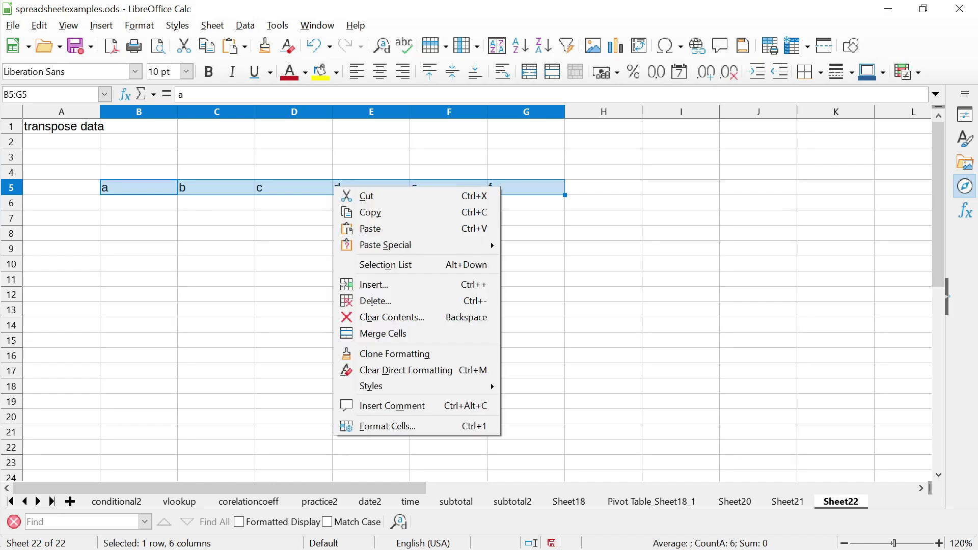
pyautogui.click(359, 212)
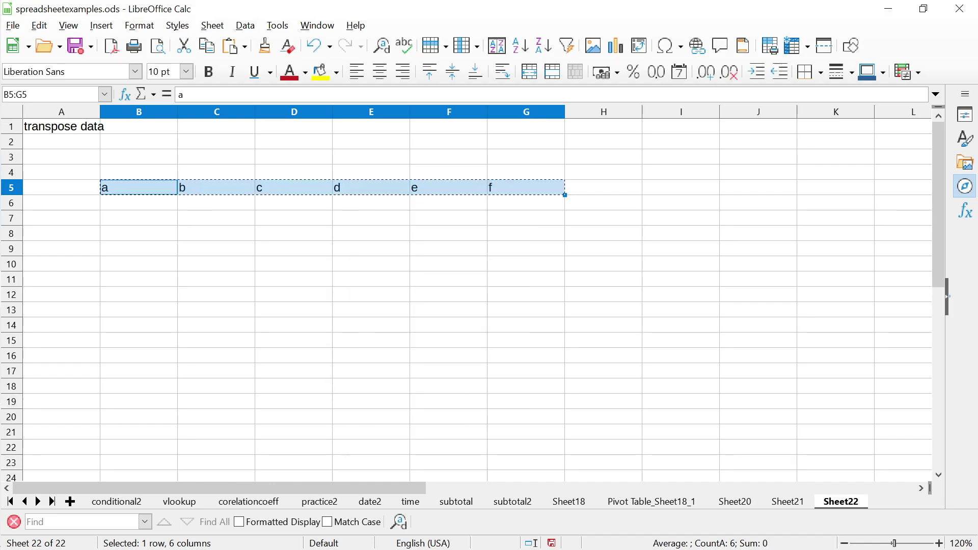
pyautogui.click(62, 218)
pyautogui.rightClick(64, 224)
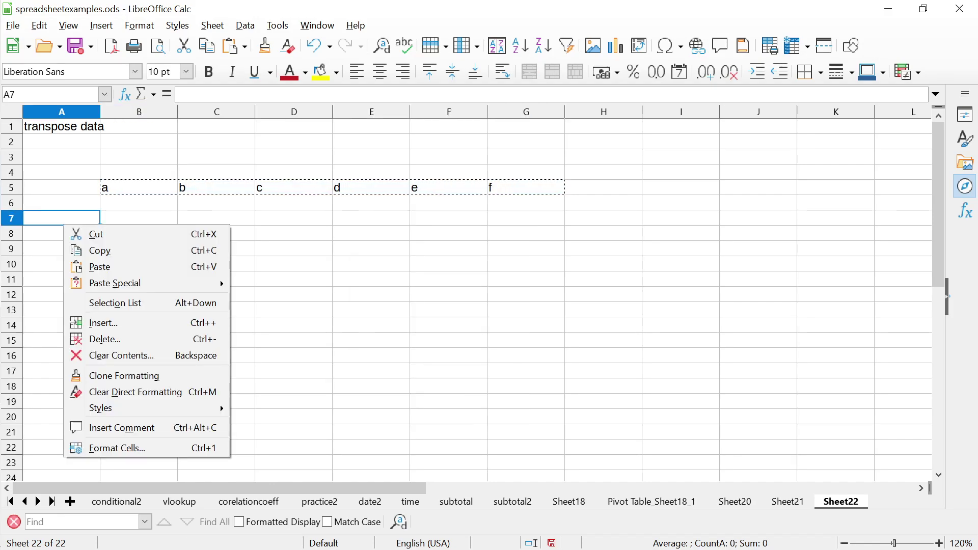
pyautogui.moveTo(143, 283)
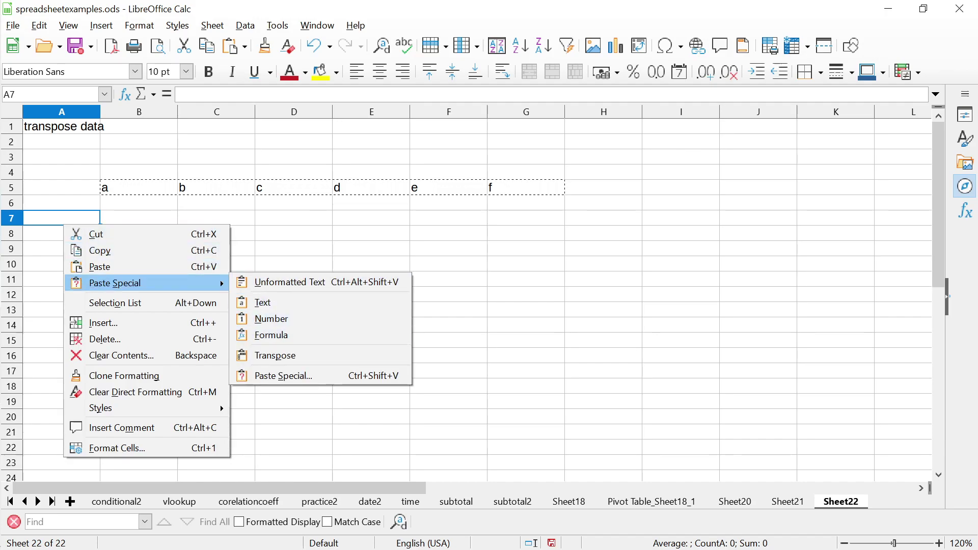
pyautogui.click(275, 355)
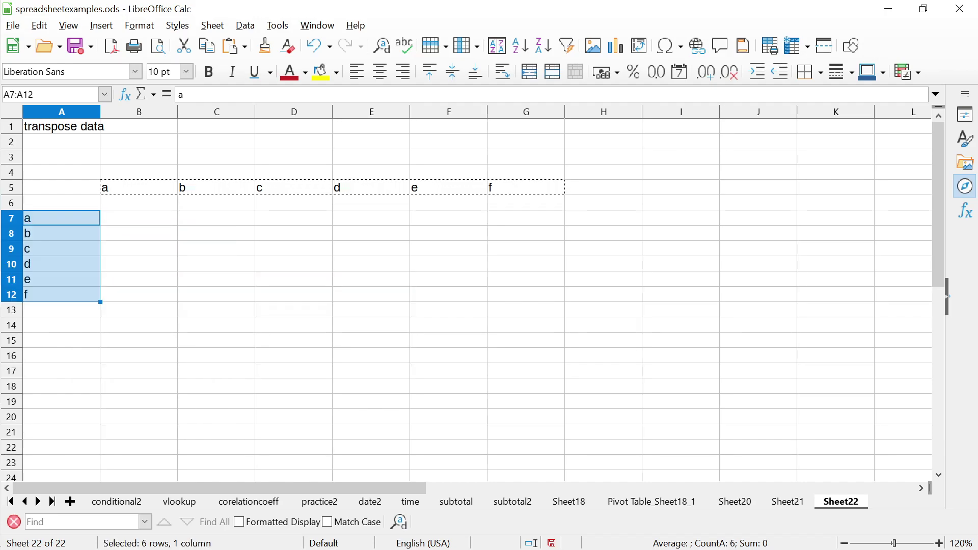
pyautogui.press('Delete')
pyautogui.click(61, 188)
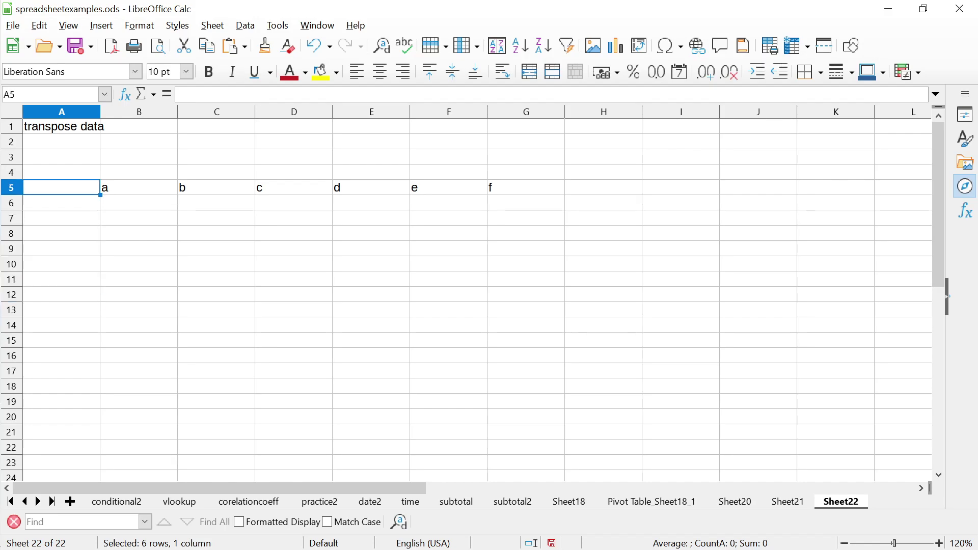
pyautogui.click(139, 187)
# Clear the letters a–f from row 5
pyautogui.click(216, 188)
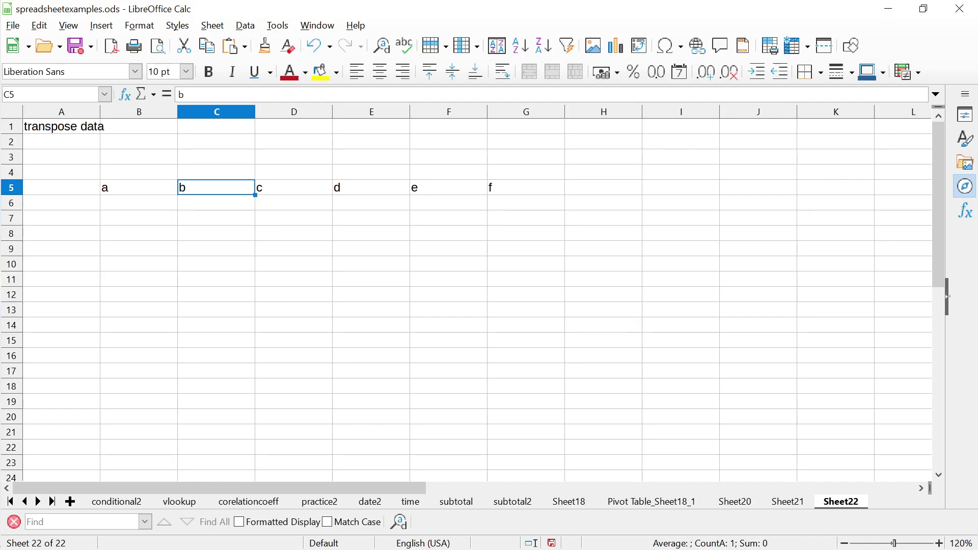
pyautogui.click(139, 187)
pyautogui.click(139, 172)
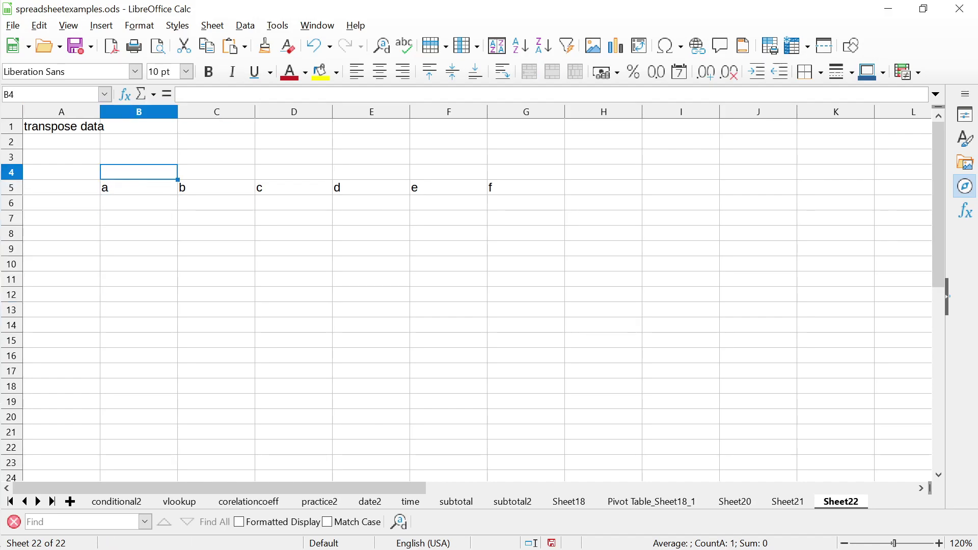
pyautogui.click(139, 157)
pyautogui.click(139, 173)
pyautogui.click(139, 157)
pyautogui.press('Down')
pyautogui.press('Up')
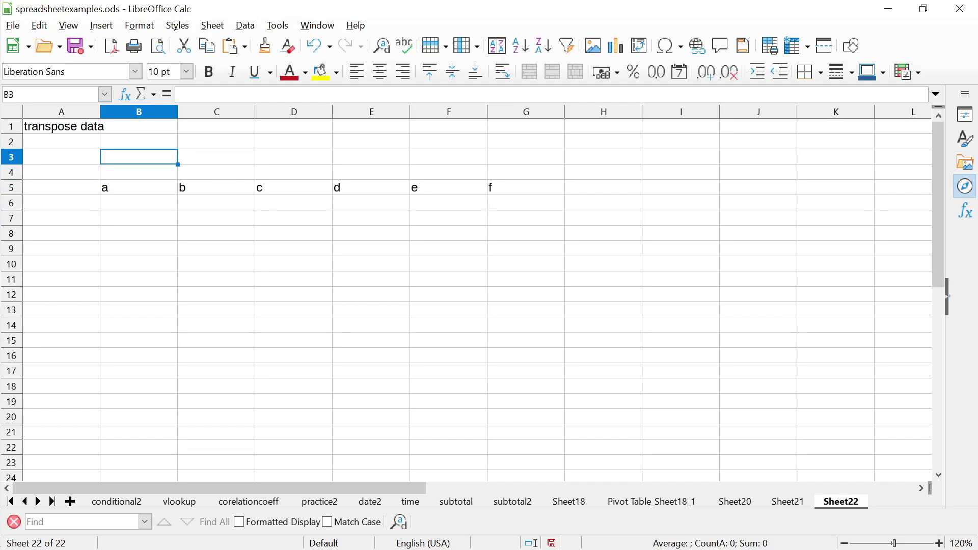
pyautogui.press('Up')
pyautogui.press('Down')
pyautogui.press('Down')
pyautogui.press('Down')
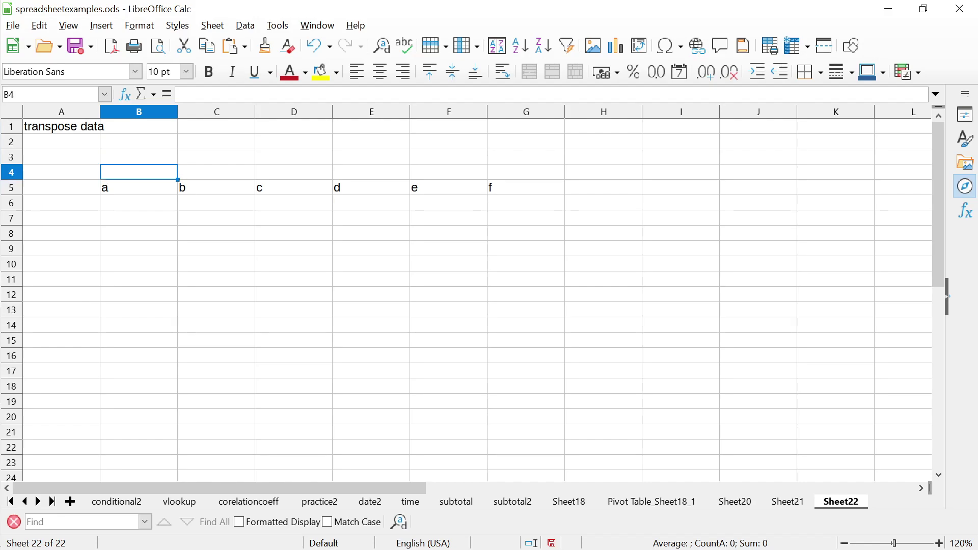
pyautogui.hotkey('shift', 'Right')
pyautogui.hotkey('shift', 'Right')
pyautogui.hotkey('shift', 'Right')
pyautogui.hotkey('shift', 'Right')
pyautogui.hotkey('shift', 'Right')
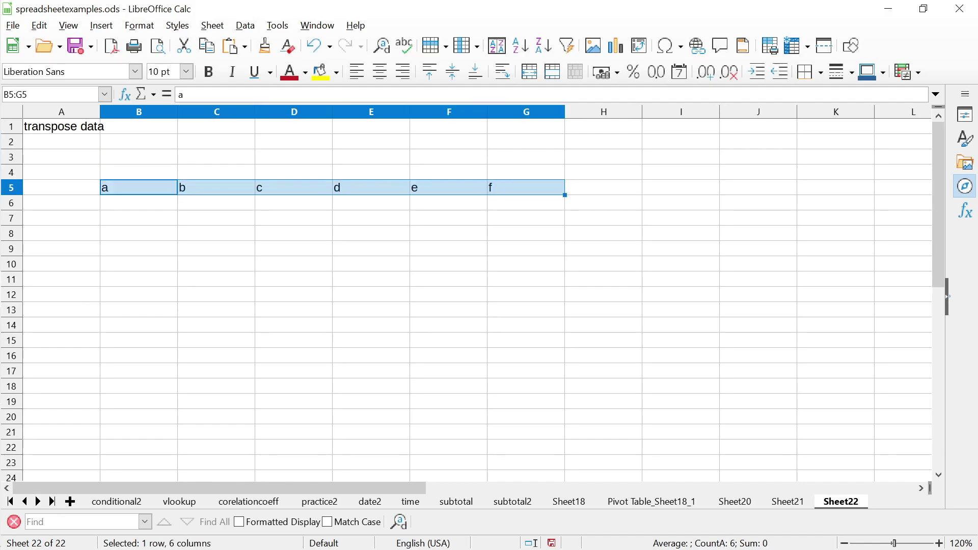
pyautogui.click(139, 127)
pyautogui.press('Down')
pyautogui.press('Down')
pyautogui.press('Down')
pyautogui.press('Down')
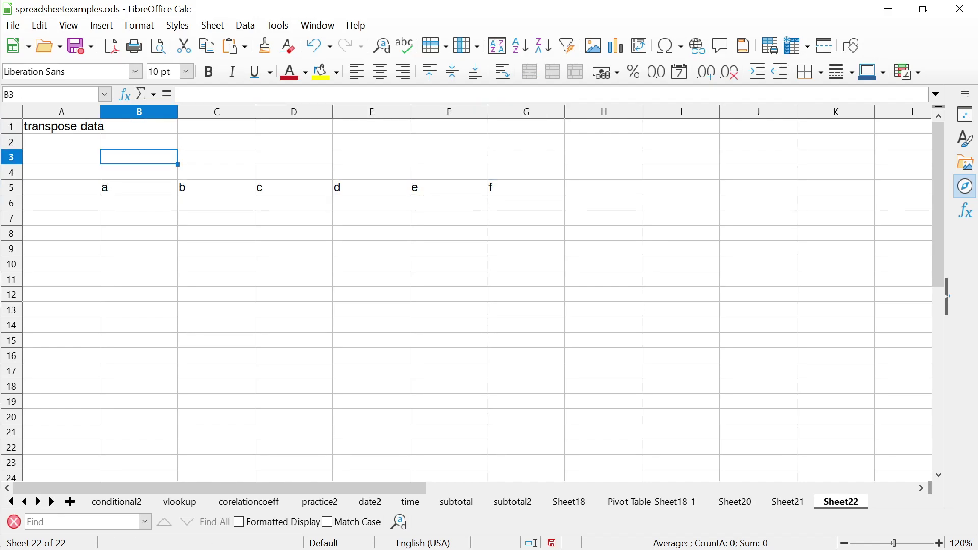
pyautogui.hotkey('shift', 'Right')
pyautogui.hotkey('shift', 'Right')
pyautogui.hotkey('shift', 'Right')
pyautogui.hotkey('shift', 'Right')
pyautogui.hotkey('shift', 'Right')
pyautogui.press('Delete')
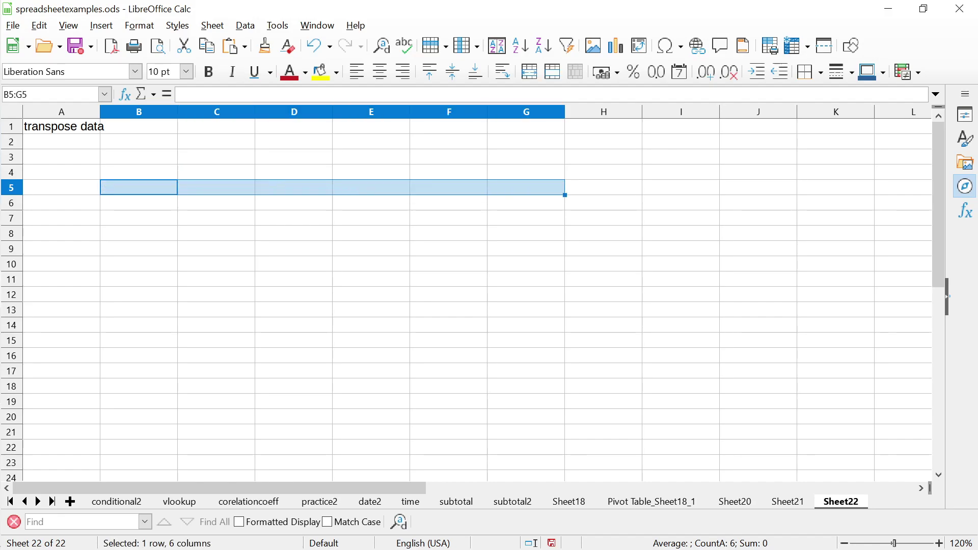
# Enter the numbers 1–6 into A6:B8, two per row
pyautogui.press('Left')
pyautogui.press('Down')
pyautogui.write('a')
pyautogui.press('BackSpace')
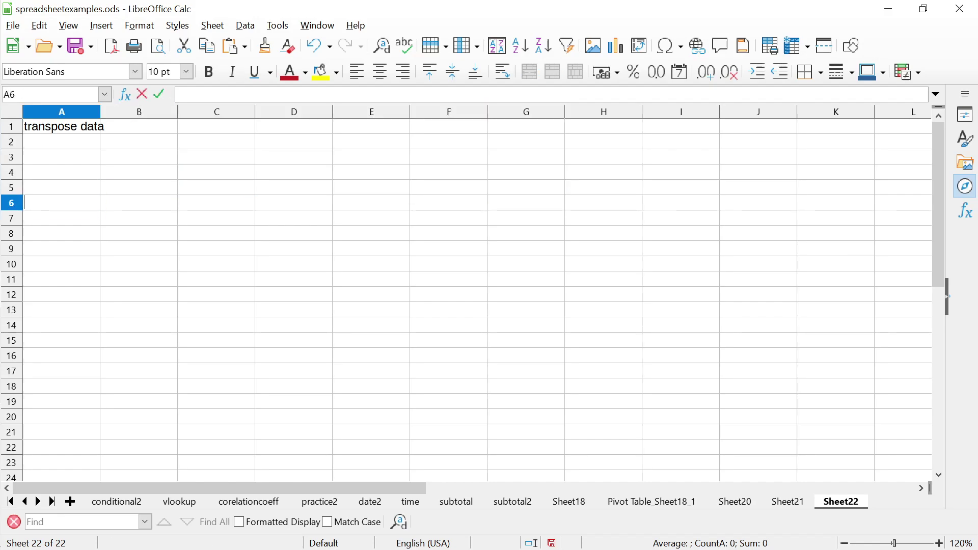
pyautogui.press('Tab')
pyautogui.hotkey('shift', 'Tab')
pyautogui.write('1')
pyautogui.press('Tab')
pyautogui.write('2')
pyautogui.press('Return')
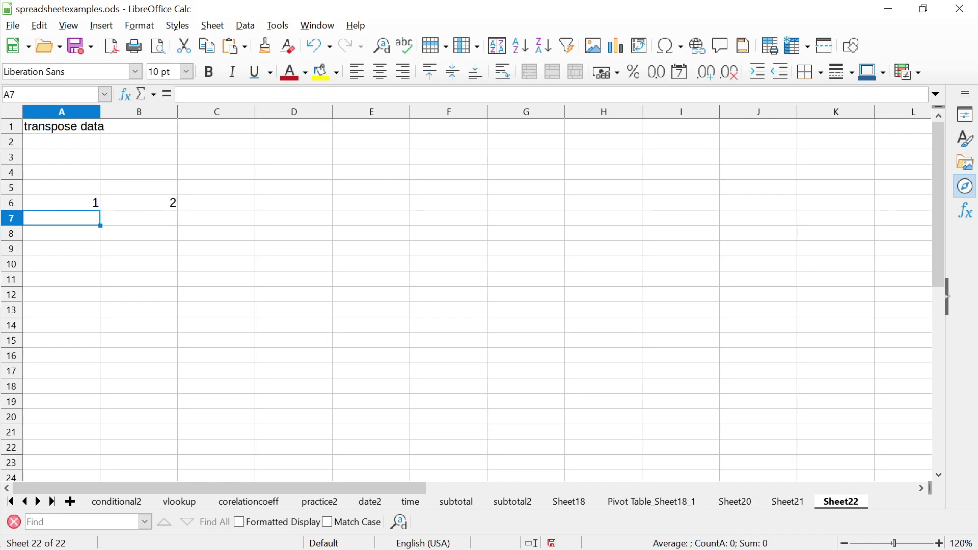
pyautogui.write('3')
pyautogui.press('Tab')
pyautogui.write('4')
pyautogui.press('Return')
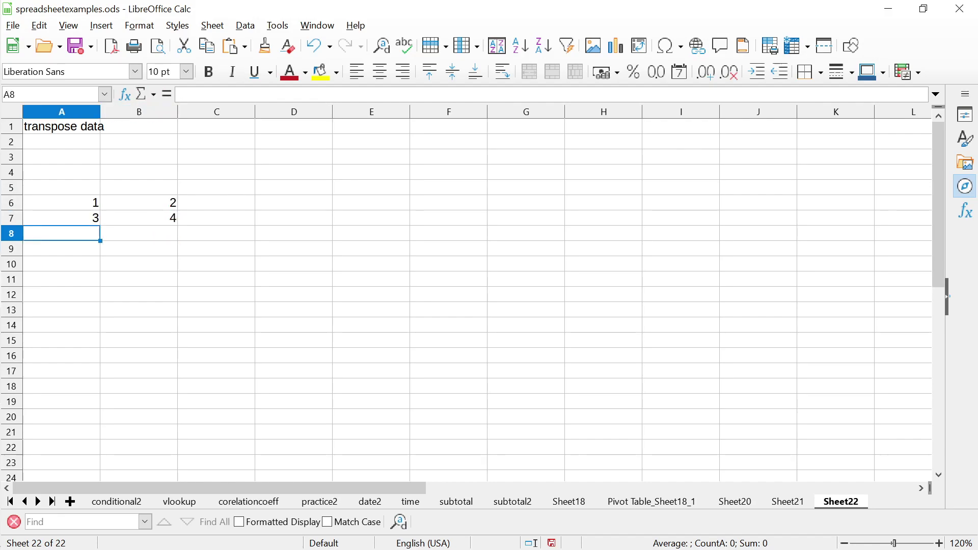
pyautogui.write('5')
pyautogui.press('Return')
pyautogui.press('Up')
pyautogui.press('Right')
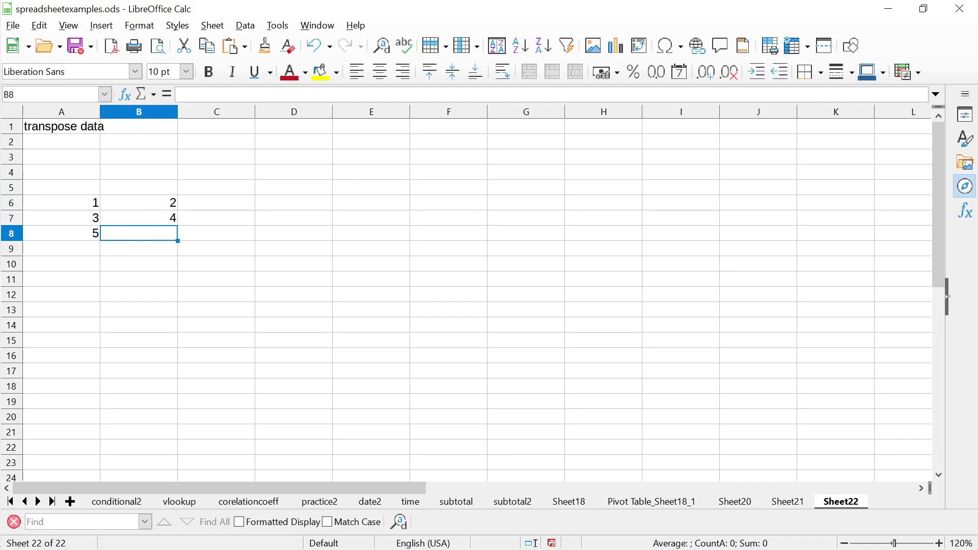
pyautogui.write('6')
pyautogui.press('Up')
pyautogui.press('Up')
# Enter =SUM(A6+B6) in C6 and paste it into C7:C8, giving 3, 7 and 11
pyautogui.press('Right')
pyautogui.write('=')
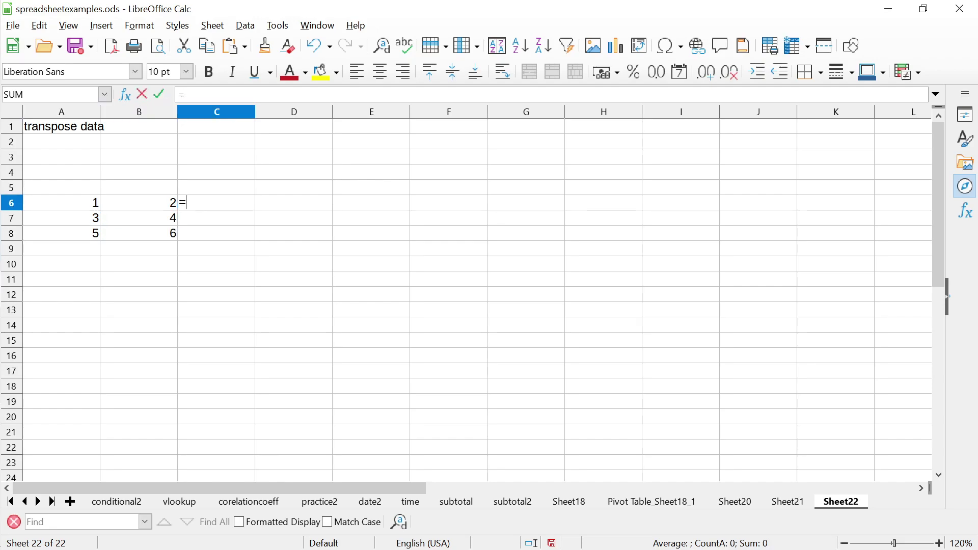
pyautogui.write('SUM(')
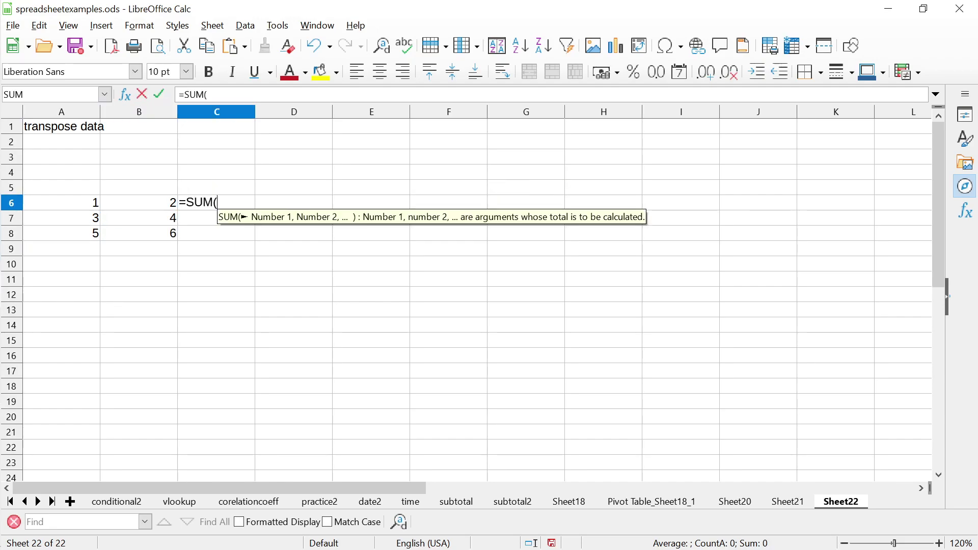
pyautogui.press('Left')
pyautogui.press('Left')
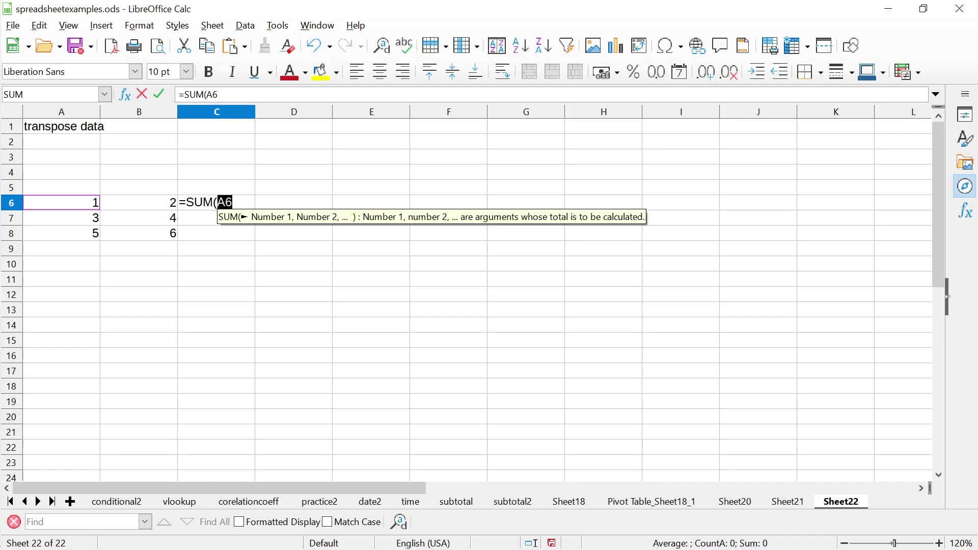
pyautogui.write('+')
pyautogui.press('Left')
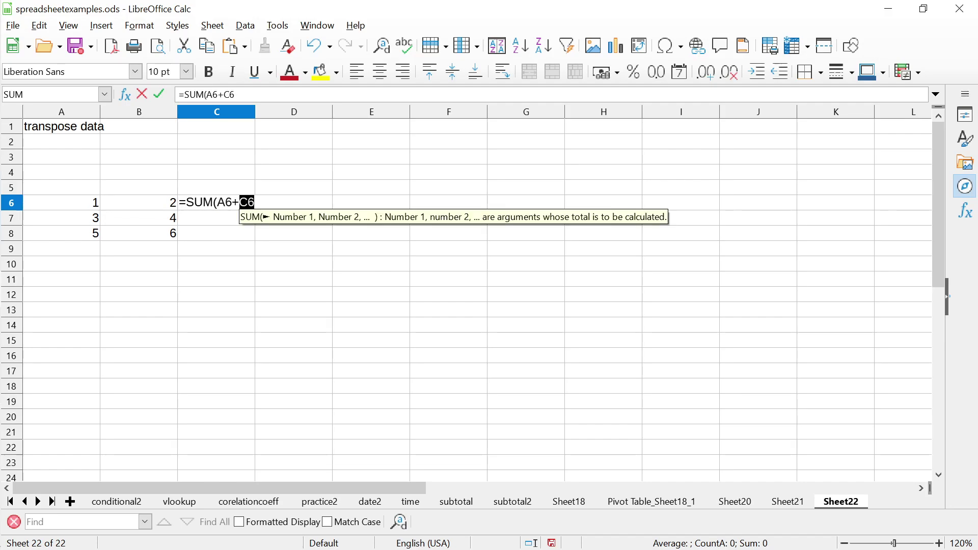
pyautogui.press('Return')
pyautogui.moveTo(216, 218); pyautogui.dragTo(216, 234)
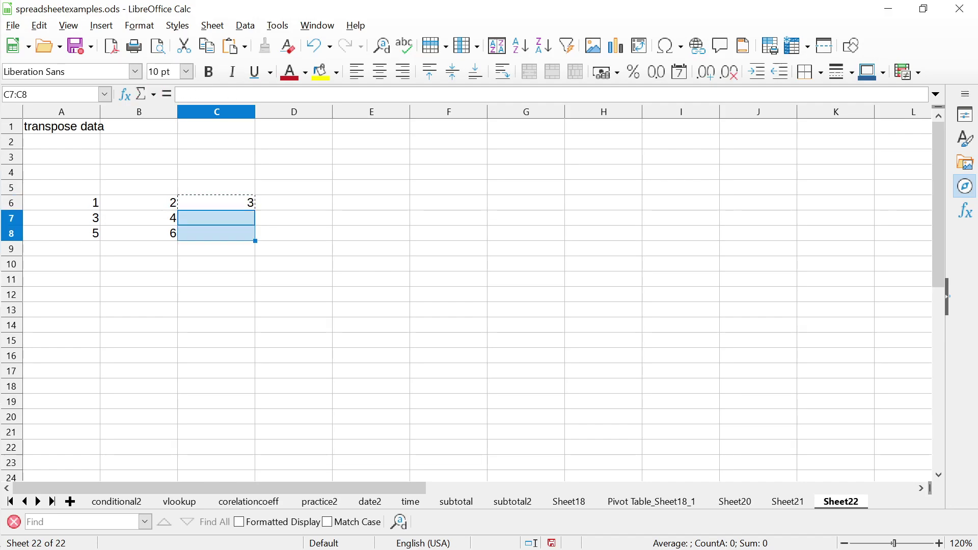
pyautogui.hotkey('ctrl', 'v')
pyautogui.press('Up')
pyautogui.press('Up')
pyautogui.press('Up')
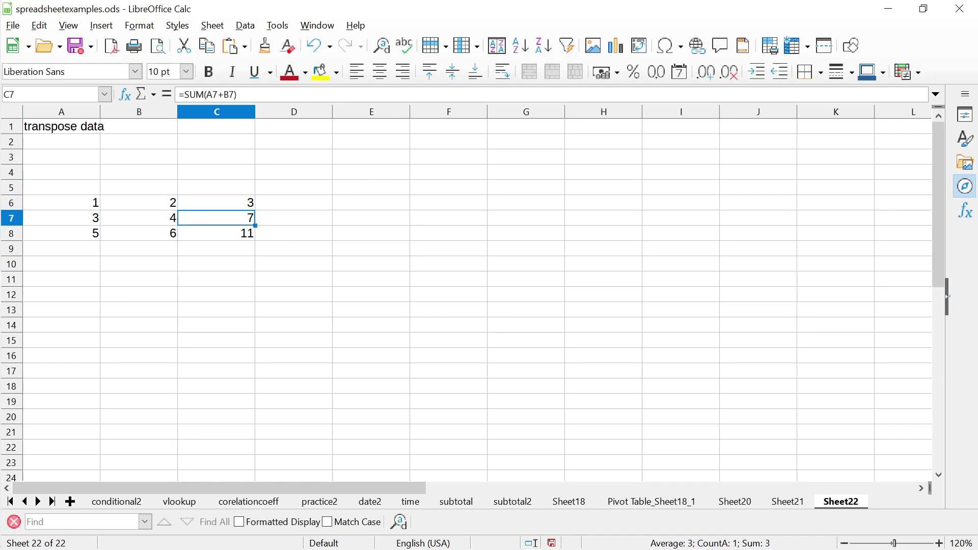
# Enter the TOTAL heading in C5 and copy the TOTAL column C5:C8
pyautogui.write('TOTAL')
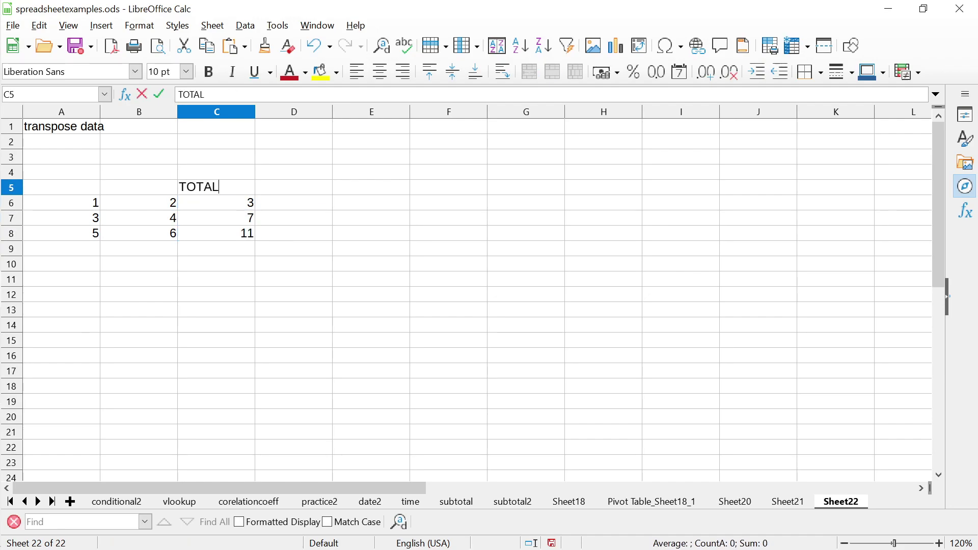
pyautogui.press('Return')
pyautogui.hotkey('shift', 'Down')
pyautogui.hotkey('shift', 'Down')
pyautogui.hotkey('shift', 'Down')
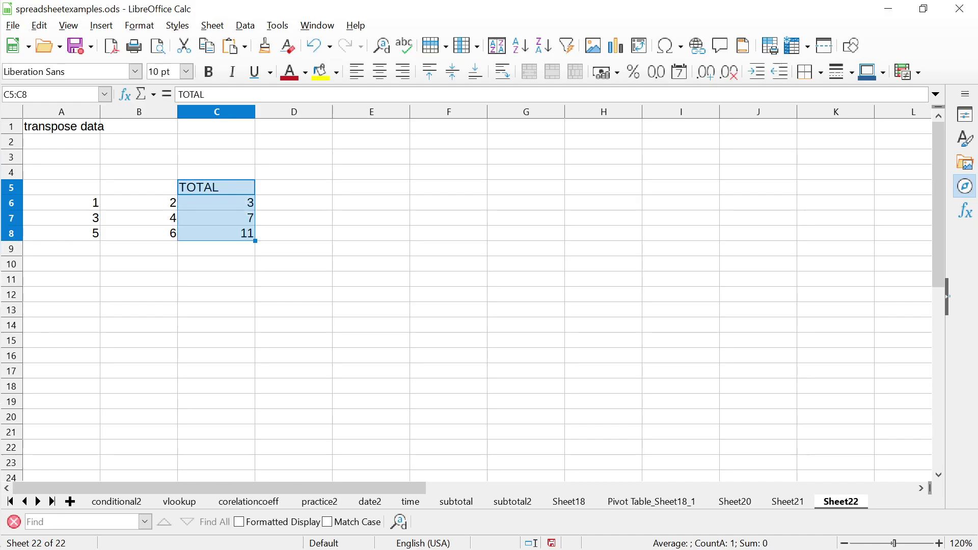
pyautogui.rightClick(237, 196)
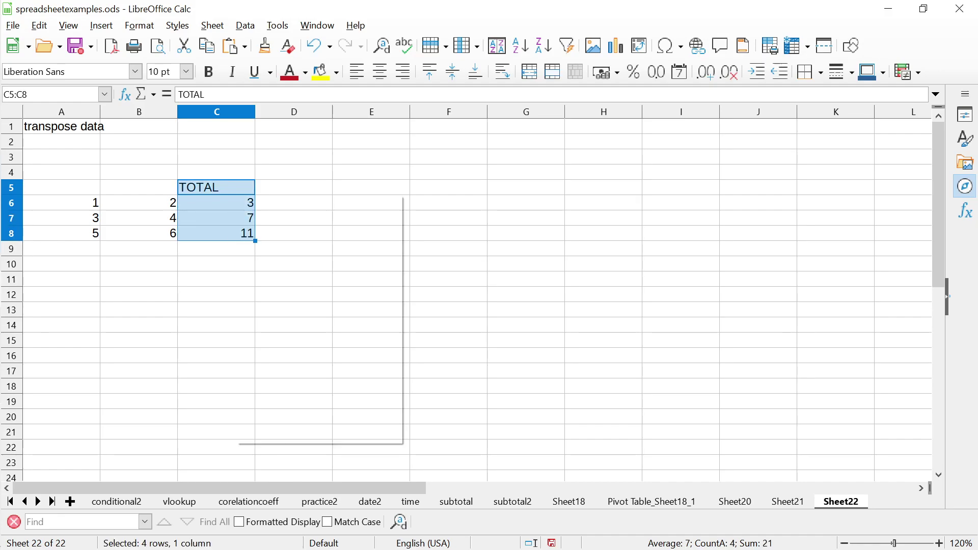
pyautogui.click(272, 220)
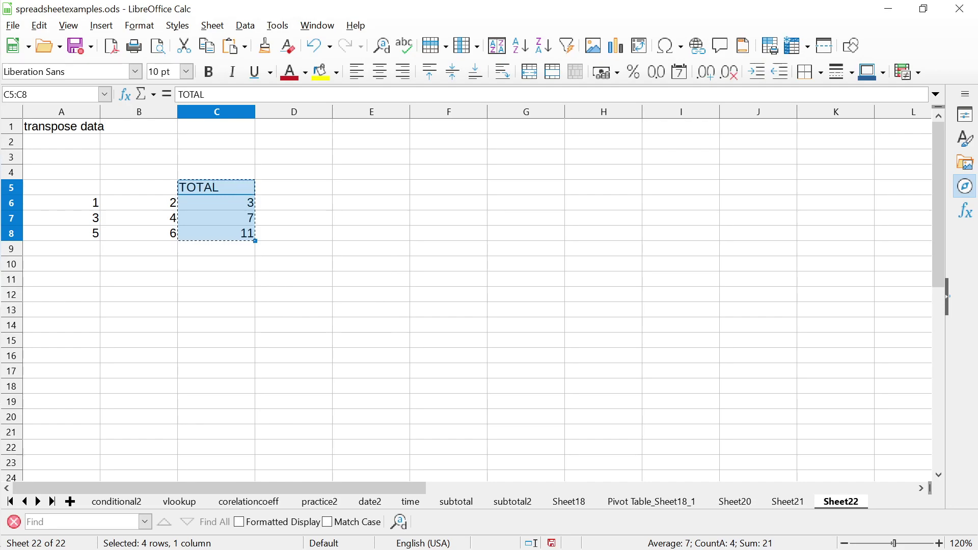
# Add an empty Sheet23, then go back to Sheet22 and select E3 as the destination
pyautogui.moveTo(3, 214)
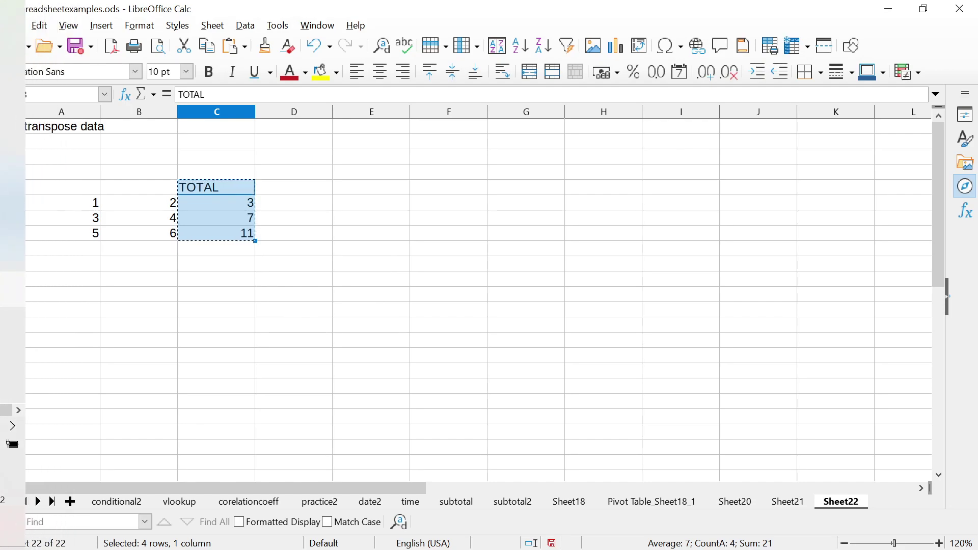
pyautogui.click(70, 502)
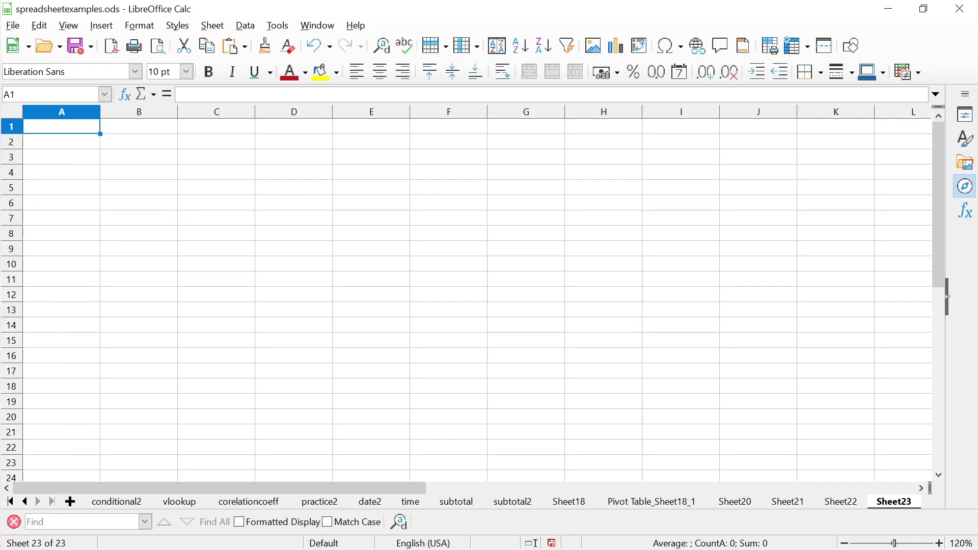
pyautogui.hotkey('ctrl', 'pageup')
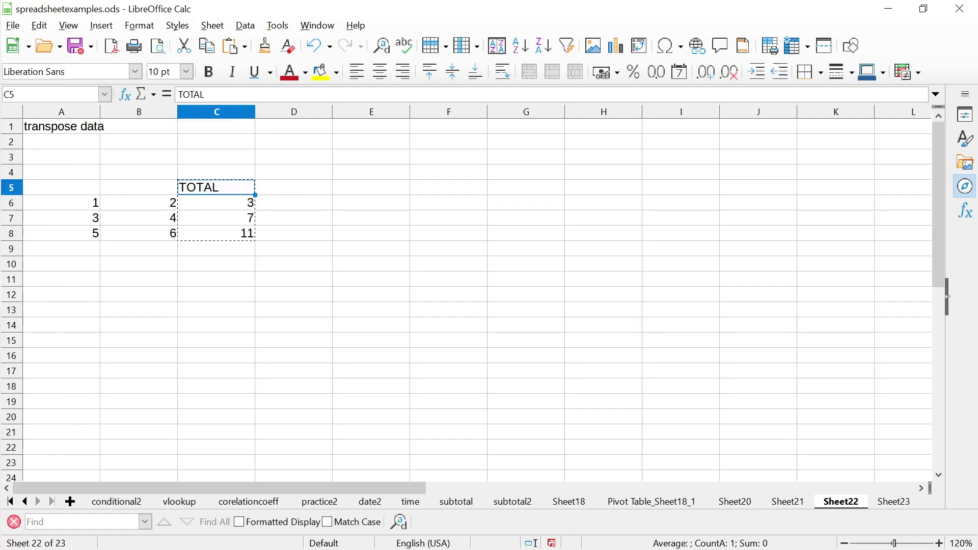
pyautogui.click(371, 157)
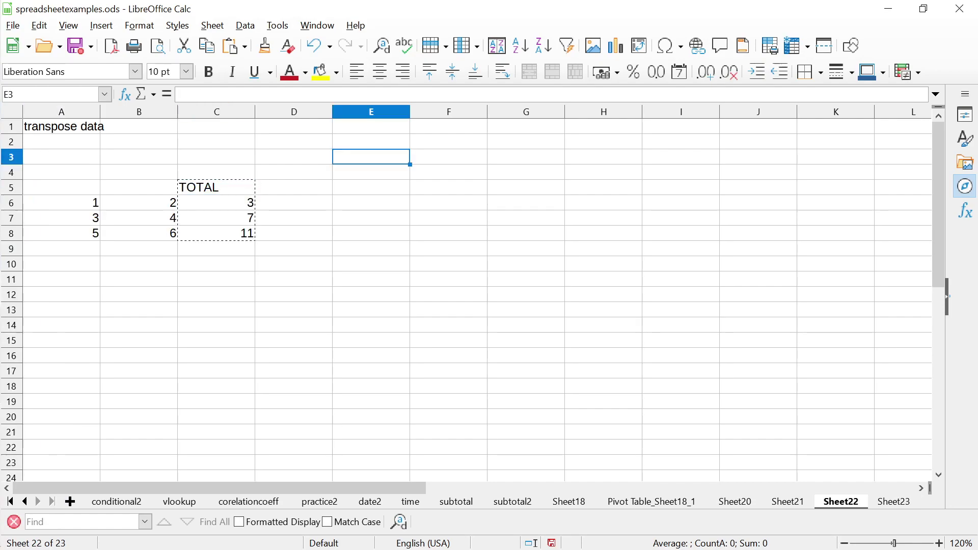
# Paste Special into E3 with Transpose and Formulas, giving TOTAL, 0, 0, 0 across E3:H3
pyautogui.rightClick(366, 155)
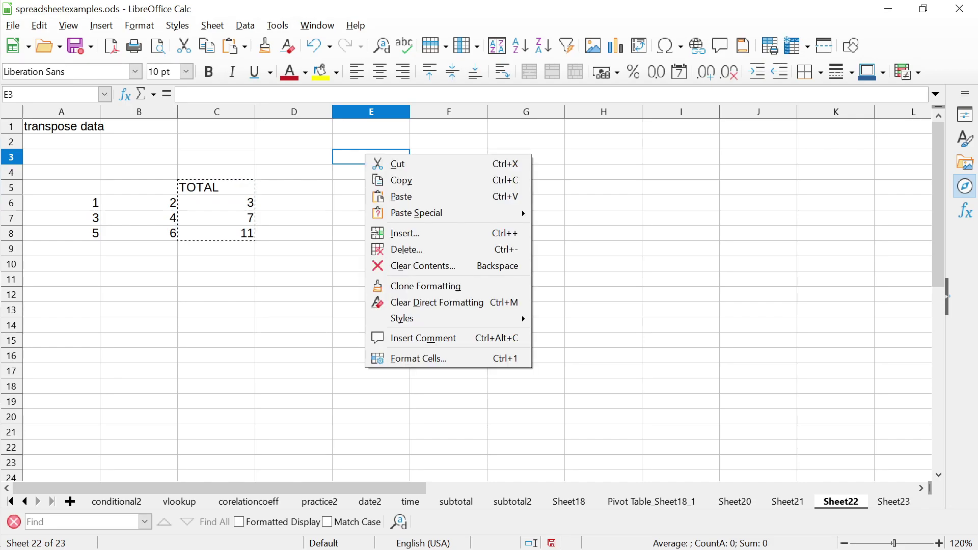
pyautogui.moveTo(459, 213)
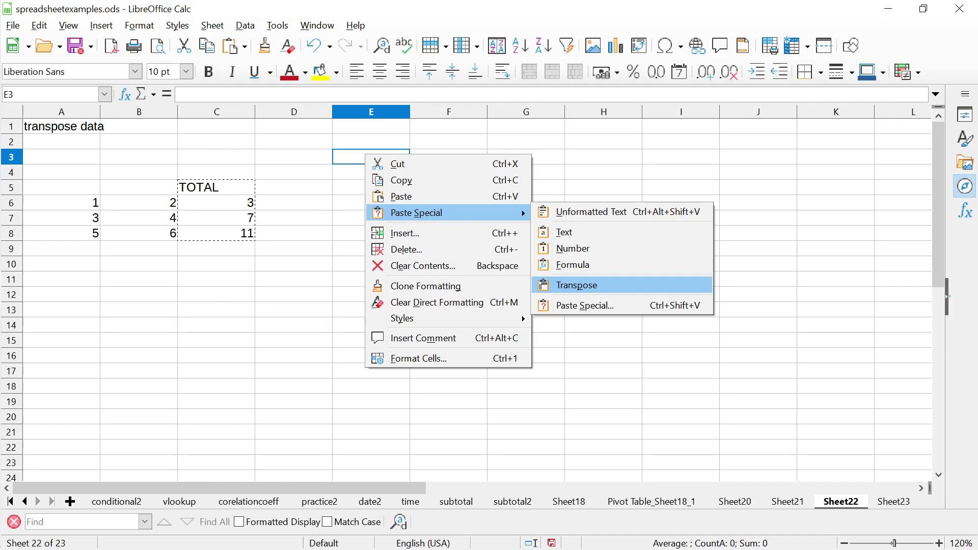
pyautogui.press('Down')
pyautogui.press('Return')
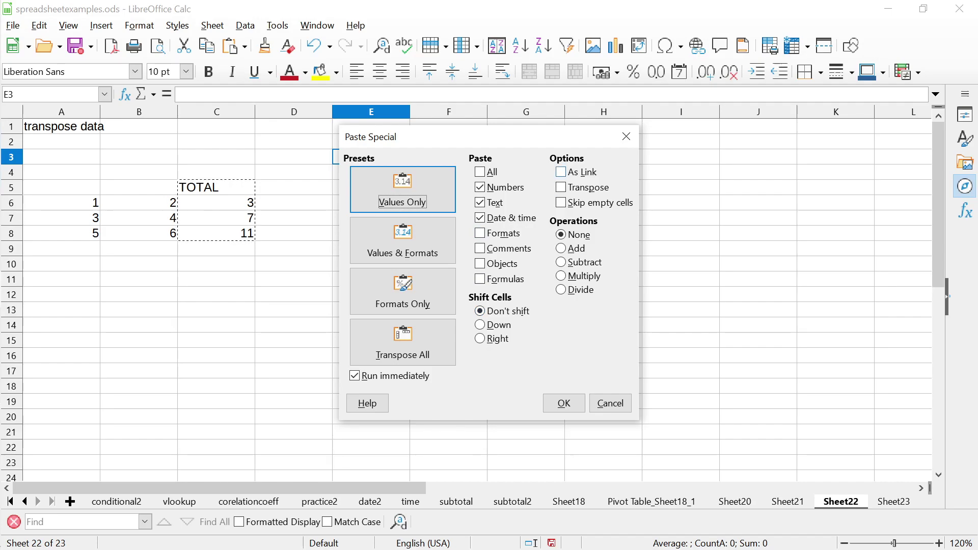
pyautogui.click(561, 187)
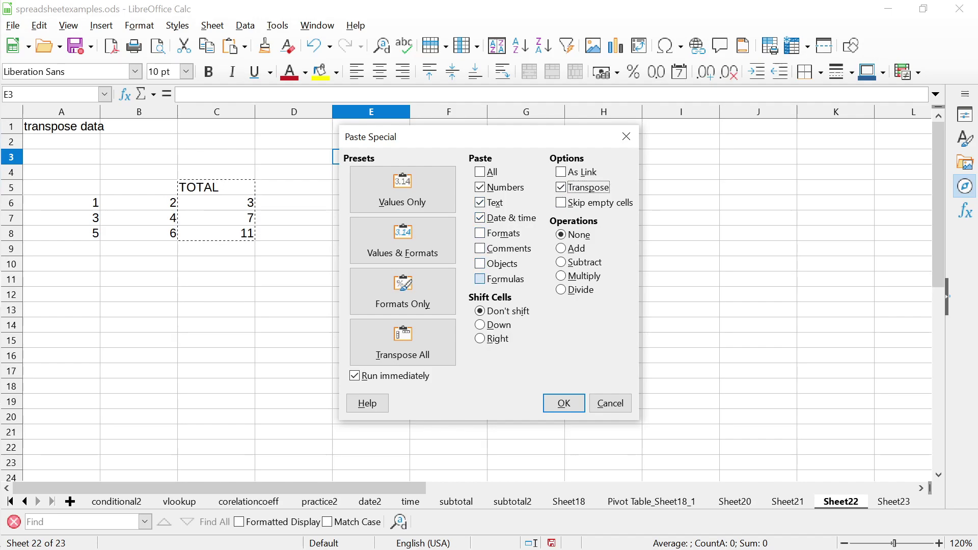
pyautogui.click(479, 279)
pyautogui.click(564, 403)
# Compare the pasted formula in F3 with the original formula in C6
pyautogui.click(448, 279)
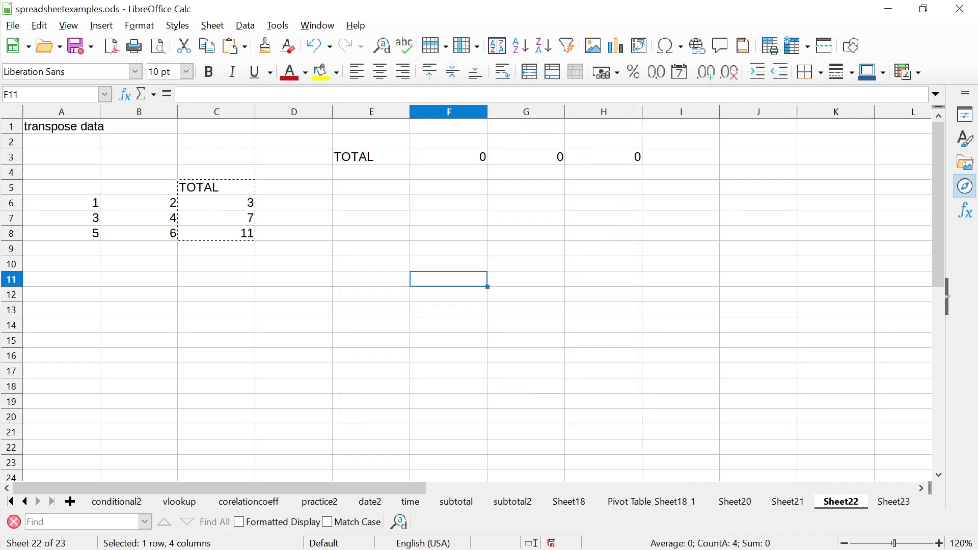
pyautogui.click(448, 157)
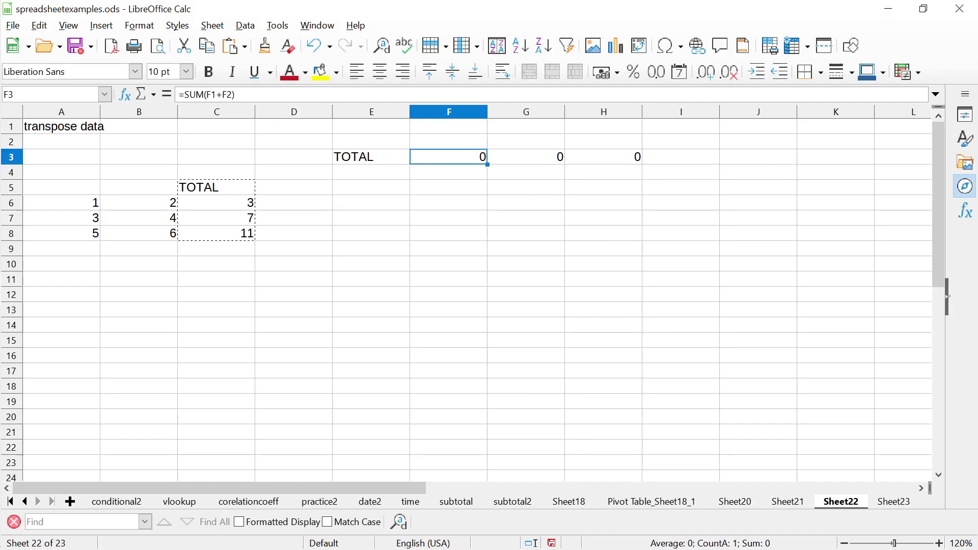
pyautogui.click(448, 172)
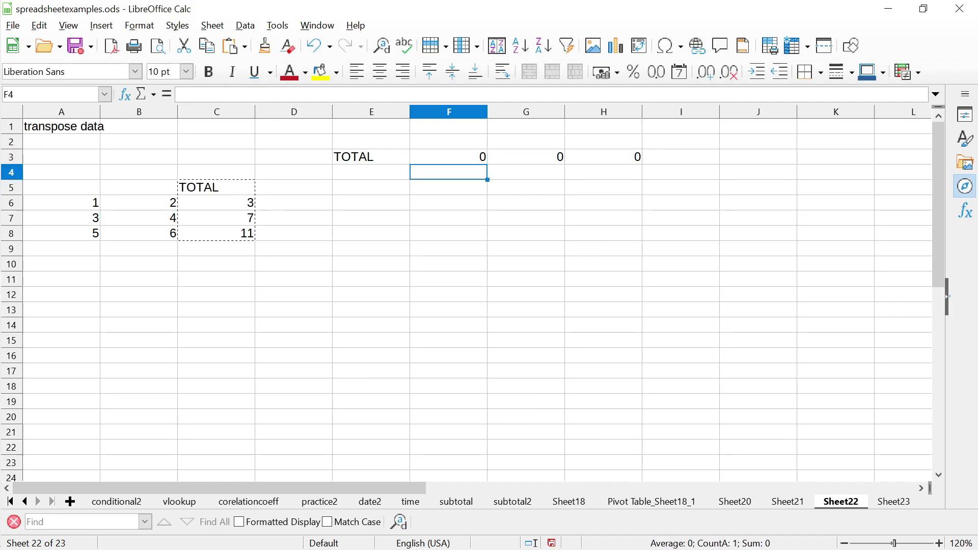
pyautogui.click(448, 157)
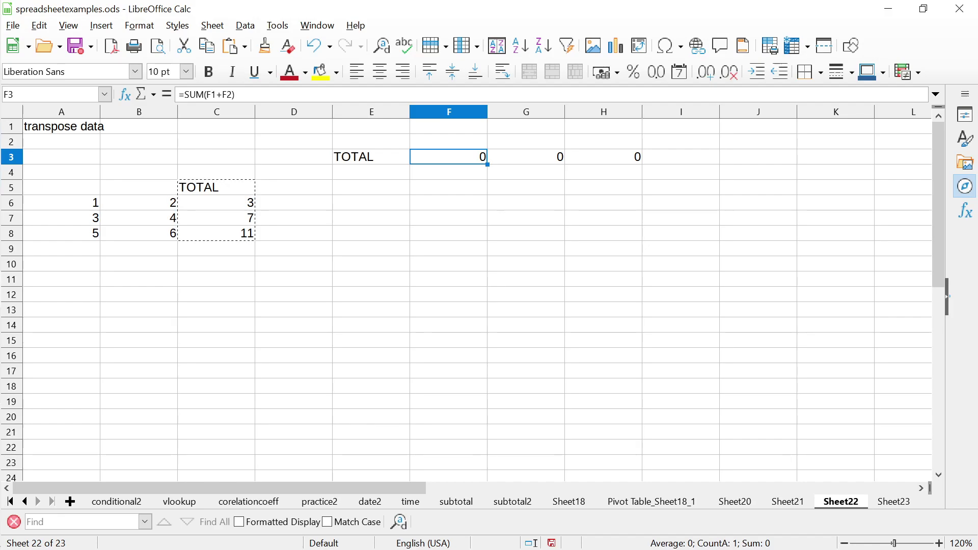
pyautogui.click(216, 203)
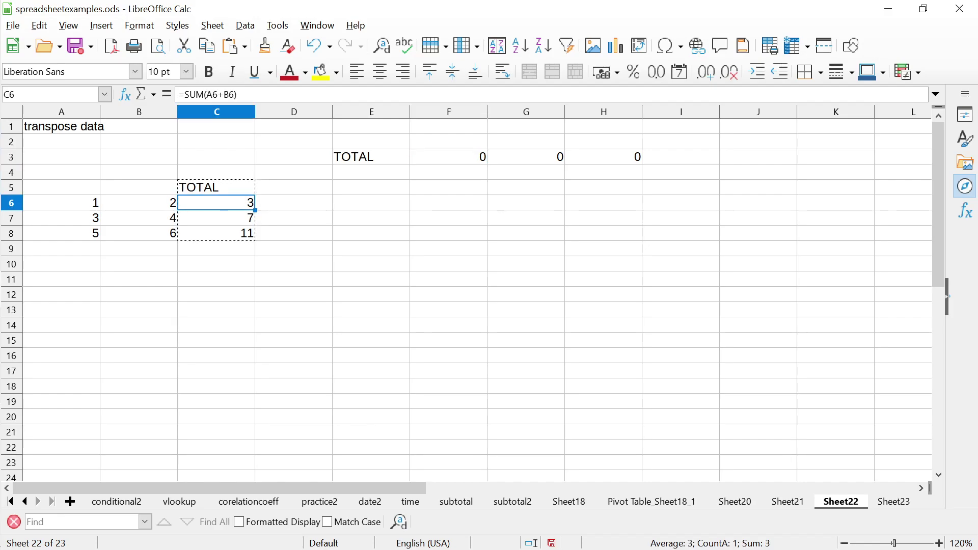
pyautogui.click(481, 160)
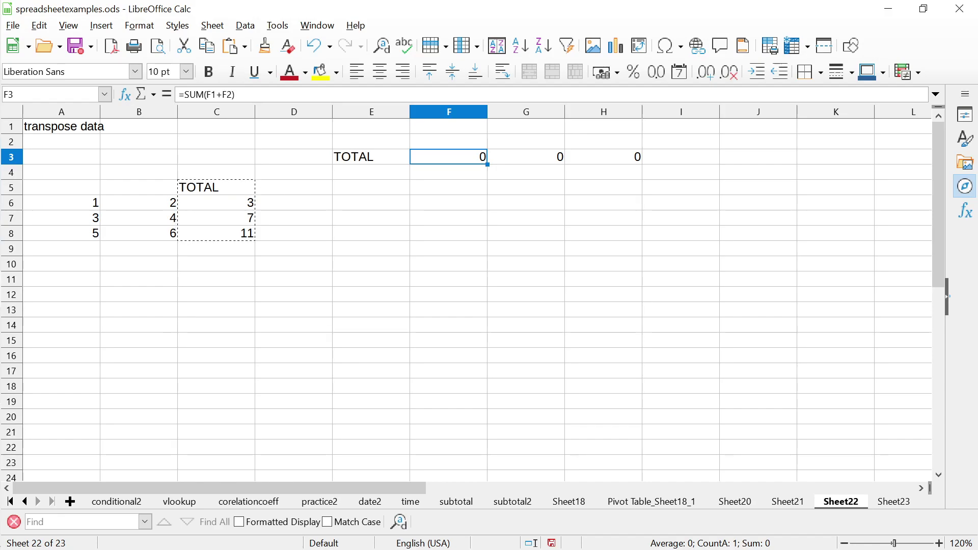
pyautogui.click(61, 203)
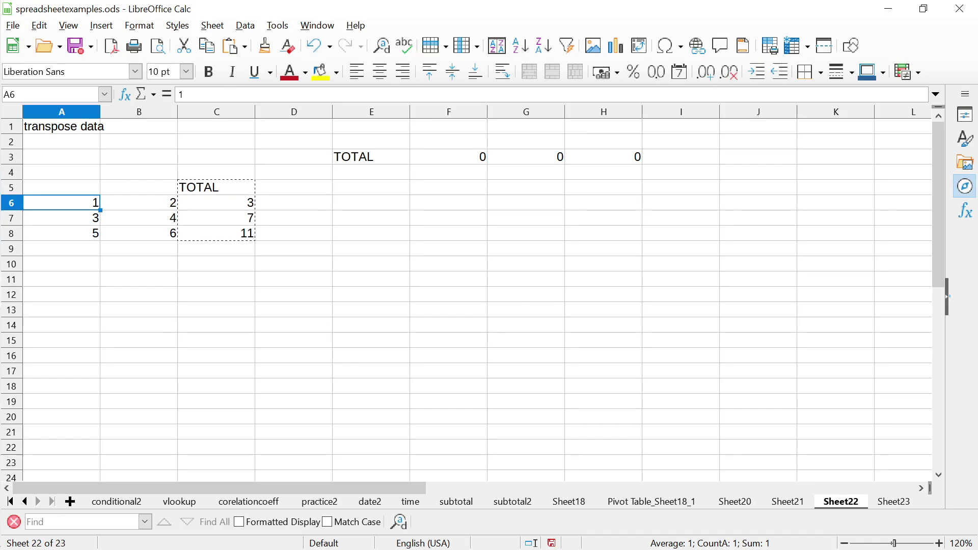
# Clear the broken transposed TOTAL row in E3:H3
pyautogui.click(371, 156)
pyautogui.moveTo(371, 157); pyautogui.dragTo(603, 157)
pyautogui.press('Delete')
# Enter the column labels X in A5 and Y in B5
pyautogui.press('Down')
pyautogui.press('Left')
pyautogui.press('Left')
pyautogui.press('Left')
pyautogui.press('Left')
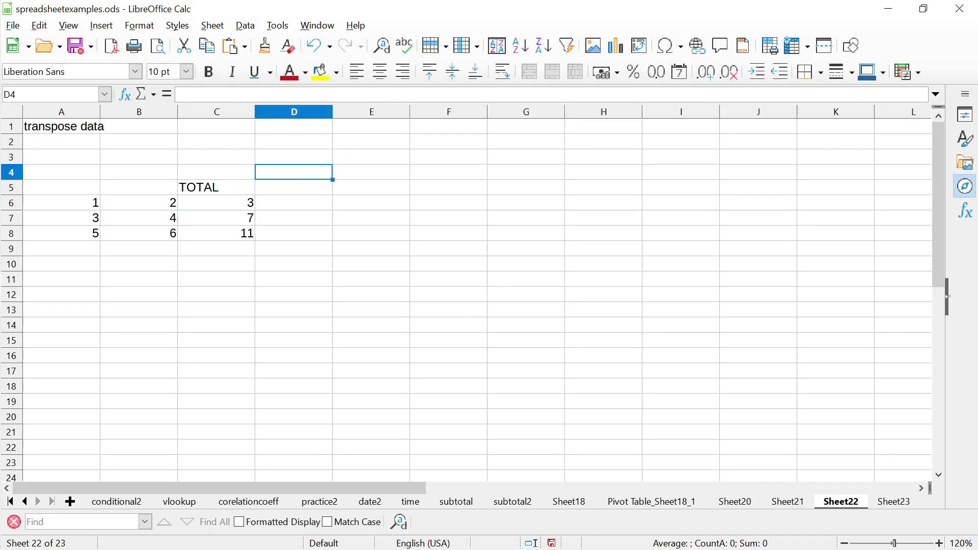
pyautogui.press('Down')
pyautogui.write('X')
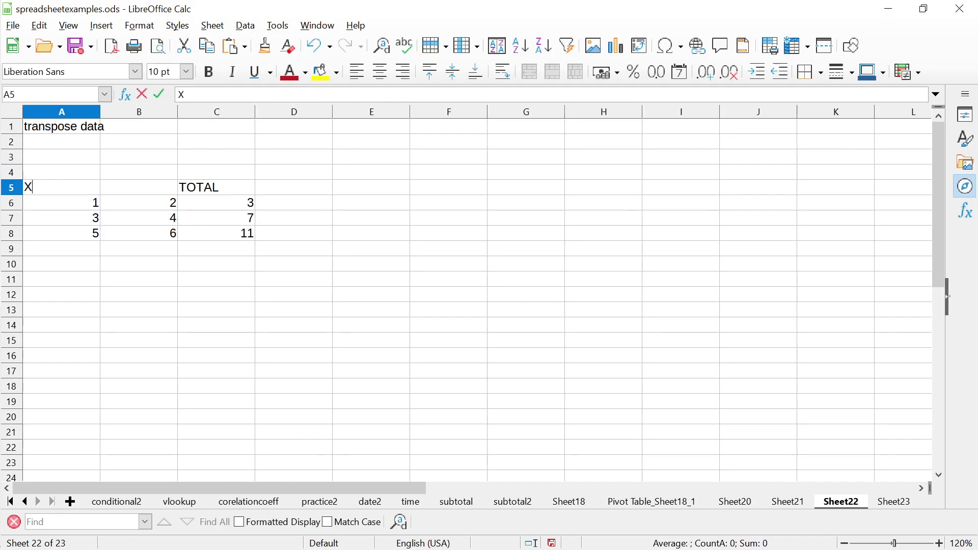
pyautogui.press('Right')
pyautogui.press('Right')
pyautogui.press('Left')
pyautogui.write('Y')
pyautogui.press('Left')
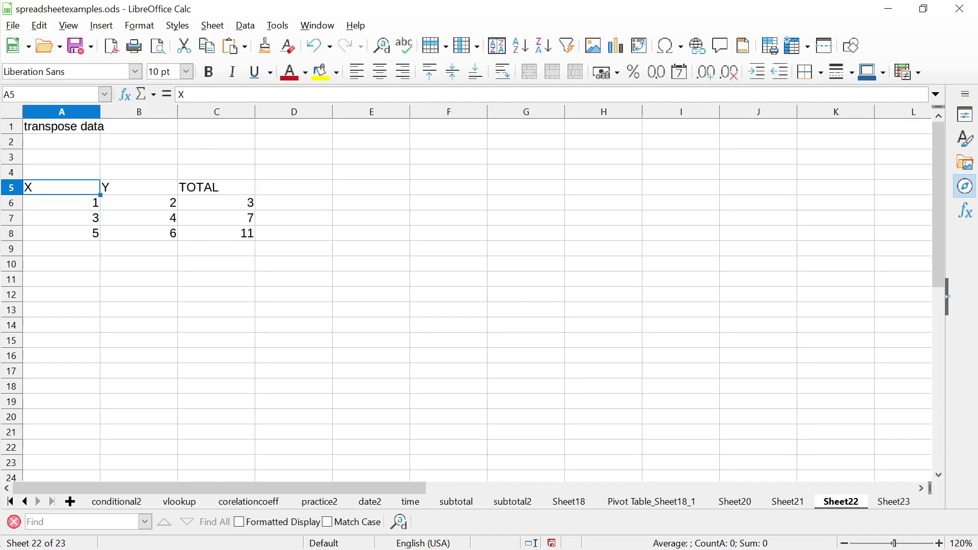
# Copy the whole table A5:C8
pyautogui.hotkey('shift', 'Right')
pyautogui.hotkey('shift', 'Right')
pyautogui.hotkey('shift', 'Down')
pyautogui.hotkey('shift', 'Down')
pyautogui.hotkey('shift', 'Down')
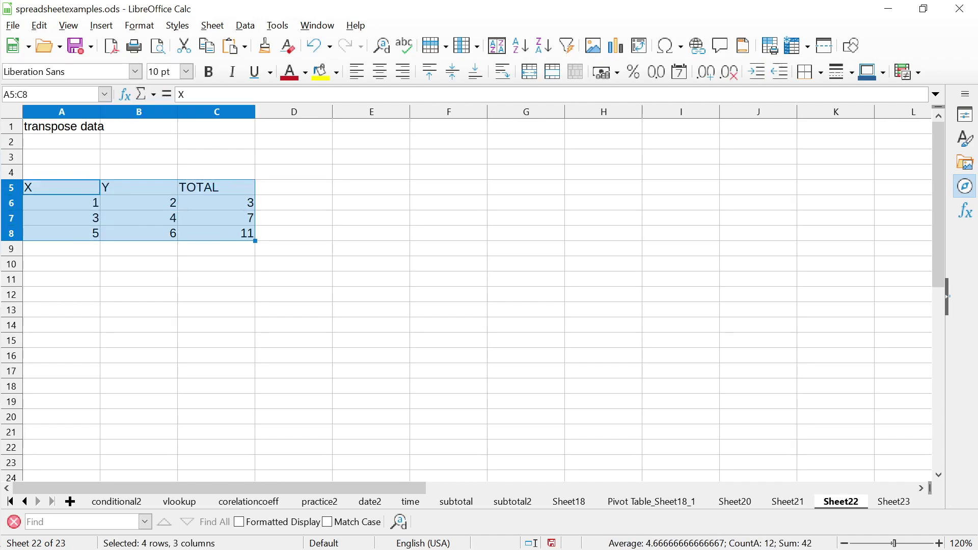
pyautogui.rightClick(215, 192)
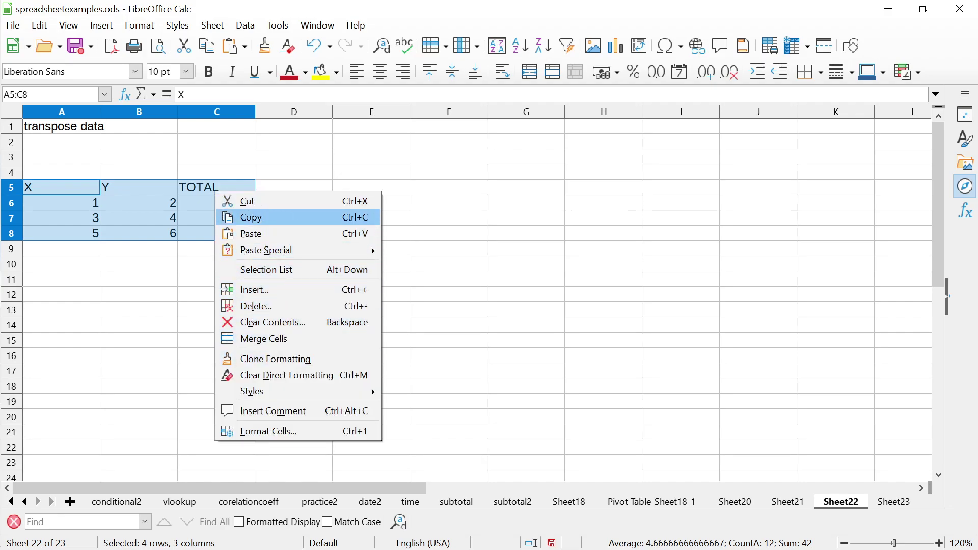
pyautogui.click(251, 218)
# Paste the table transposed with formulas into E5, filling E5:H7
pyautogui.click(370, 187)
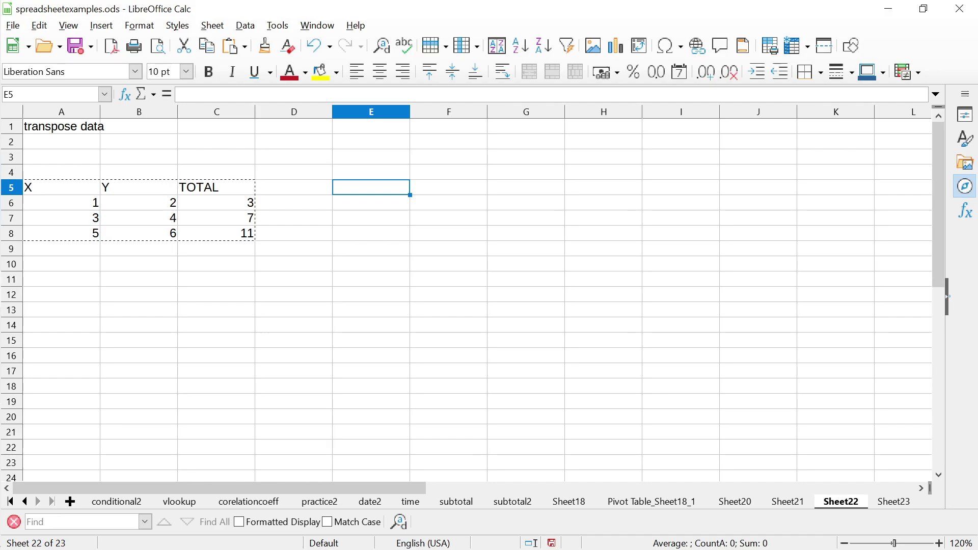
pyautogui.rightClick(381, 188)
pyautogui.moveTo(432, 246)
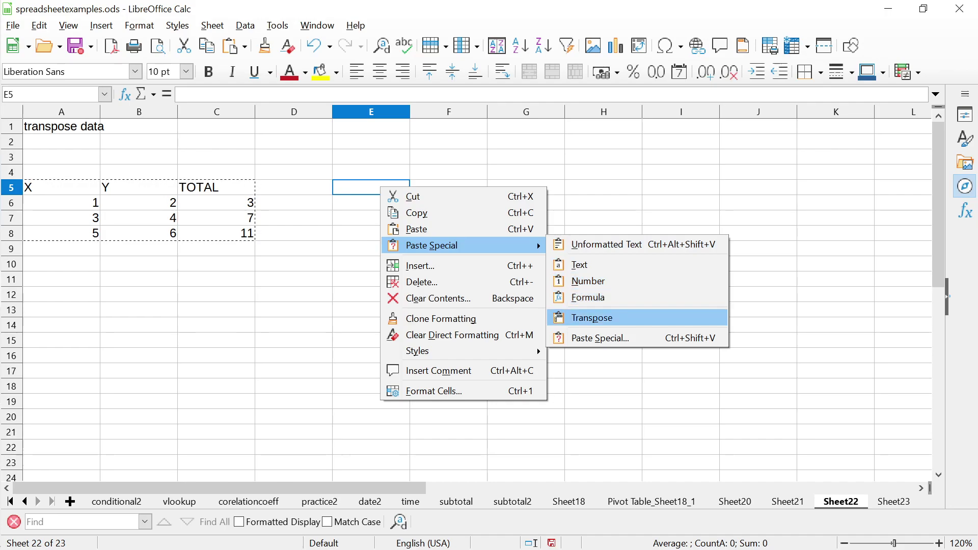
pyautogui.click(600, 338)
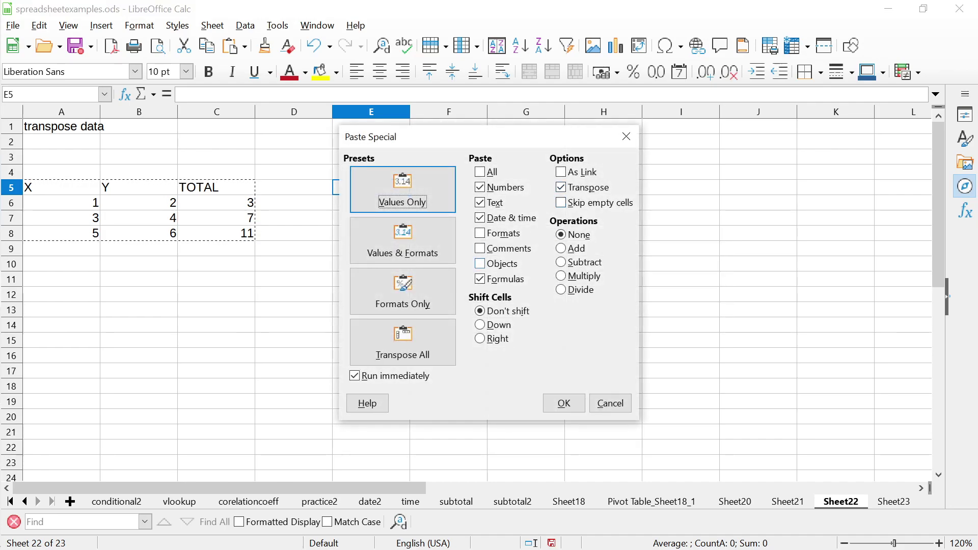
pyautogui.click(480, 279)
pyautogui.click(480, 279)
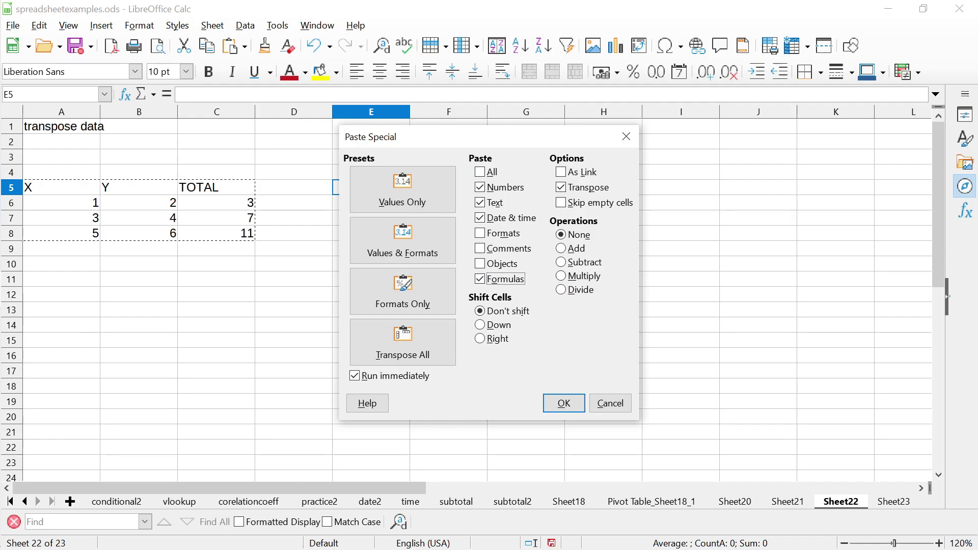
pyautogui.click(564, 403)
pyautogui.click(526, 294)
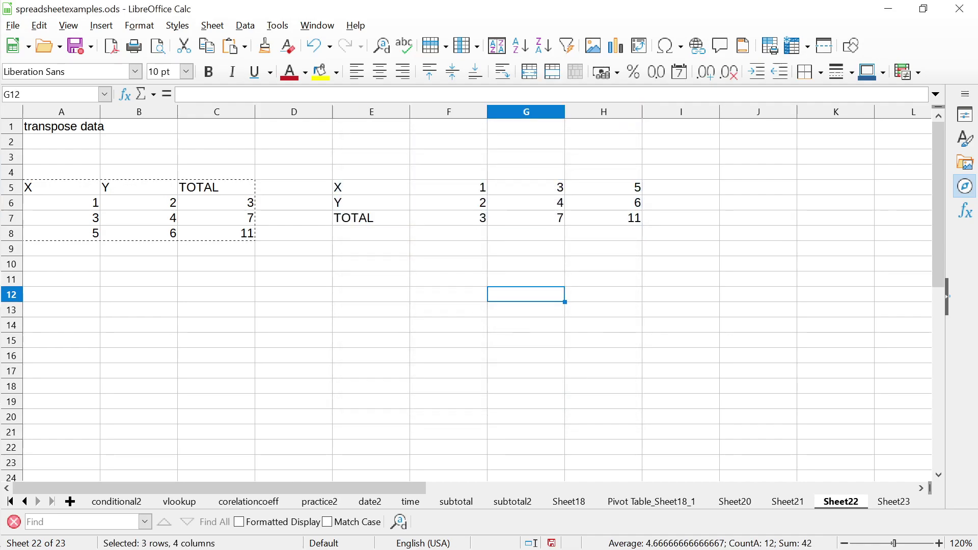
pyautogui.moveTo(443, 218); pyautogui.dragTo(604, 218)
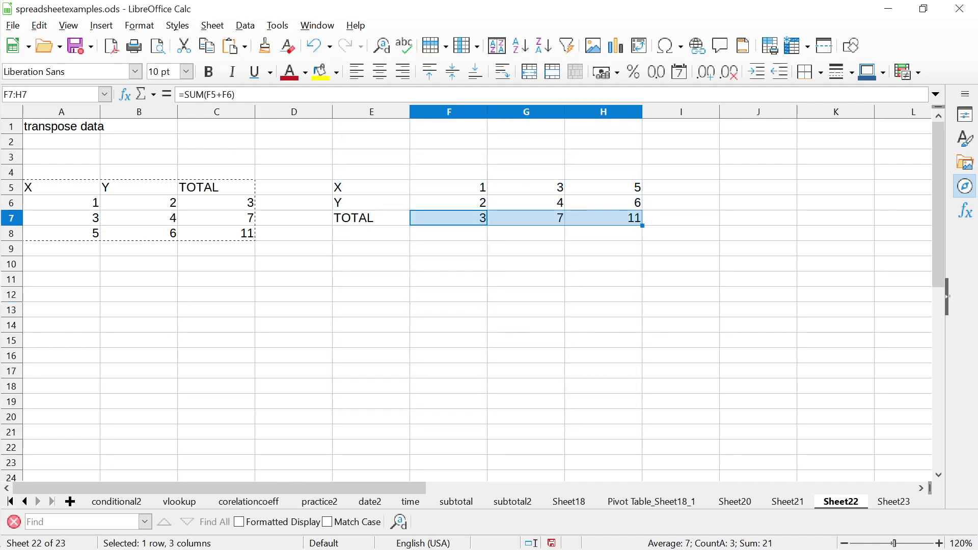
pyautogui.click(371, 217)
pyautogui.click(448, 218)
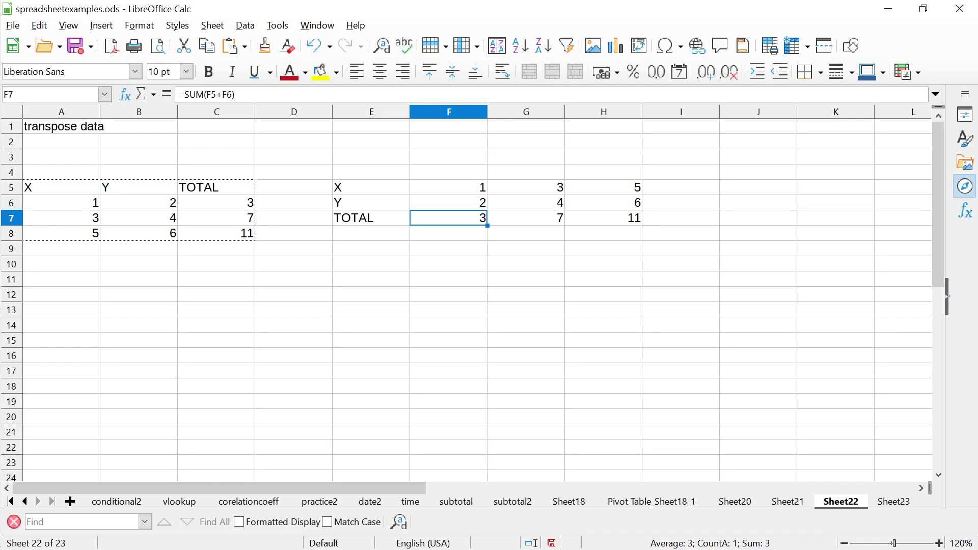
pyautogui.click(294, 202)
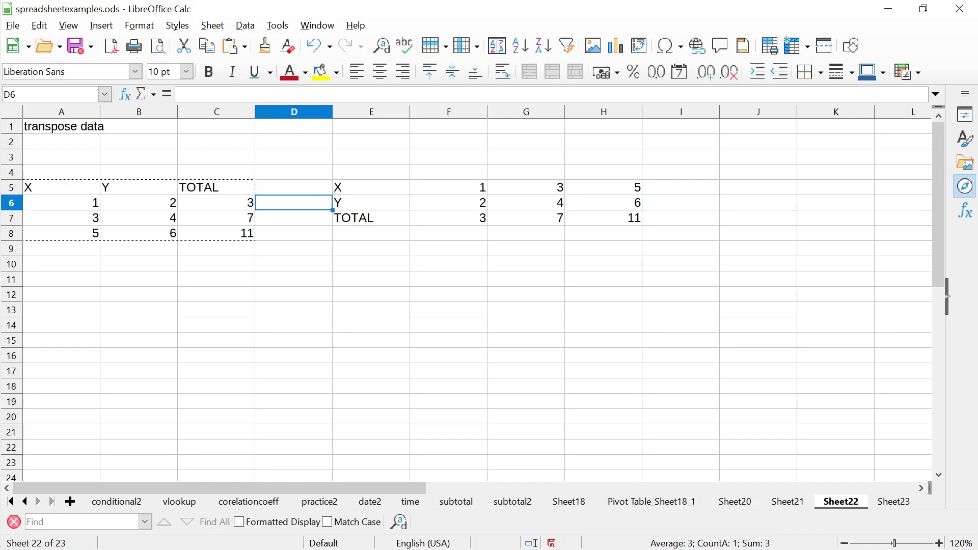
pyautogui.click(216, 202)
pyautogui.press('Right')
pyautogui.press('Right')
pyautogui.press('Right')
pyautogui.click(448, 218)
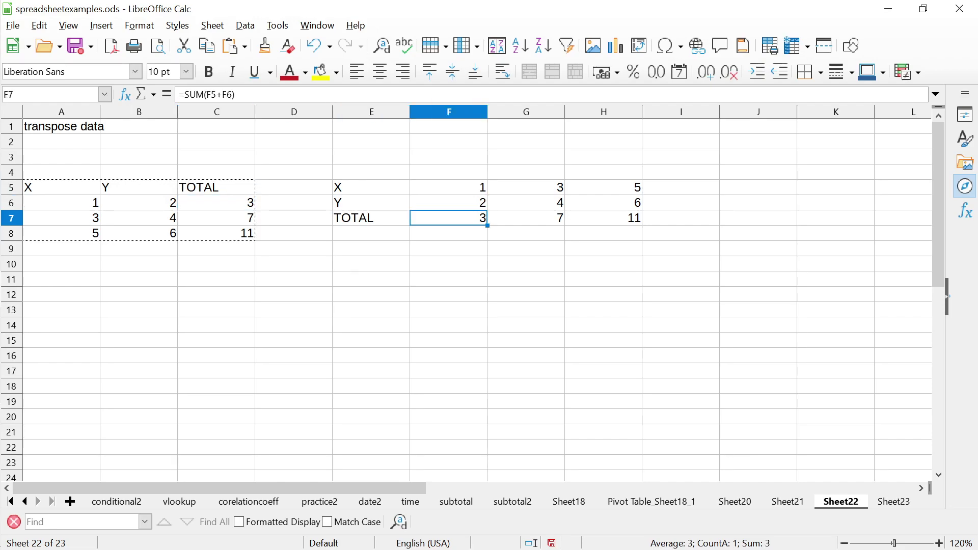
pyautogui.click(448, 187)
pyautogui.keyDown('shift'); pyautogui.click(449, 202); pyautogui.keyUp('shift')
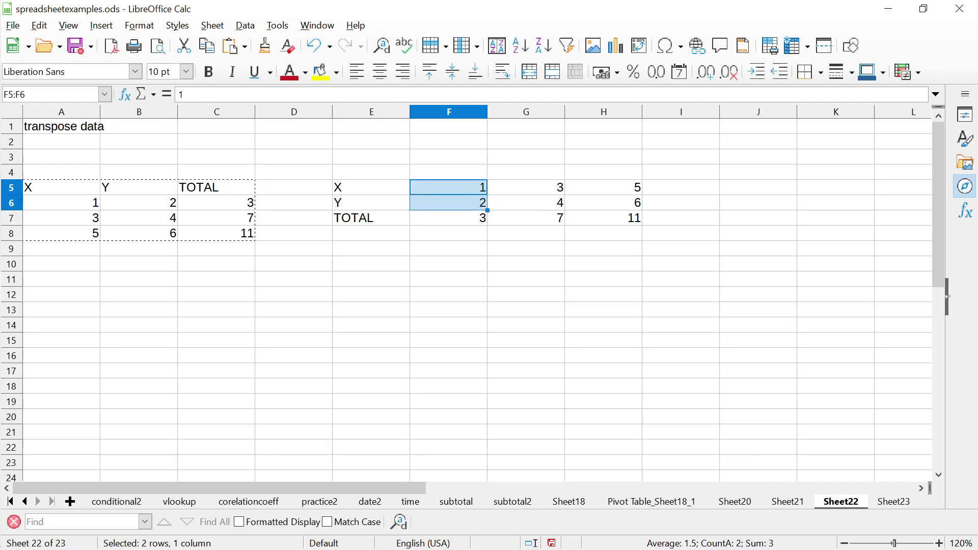
pyautogui.click(448, 202)
pyautogui.press('Escape')
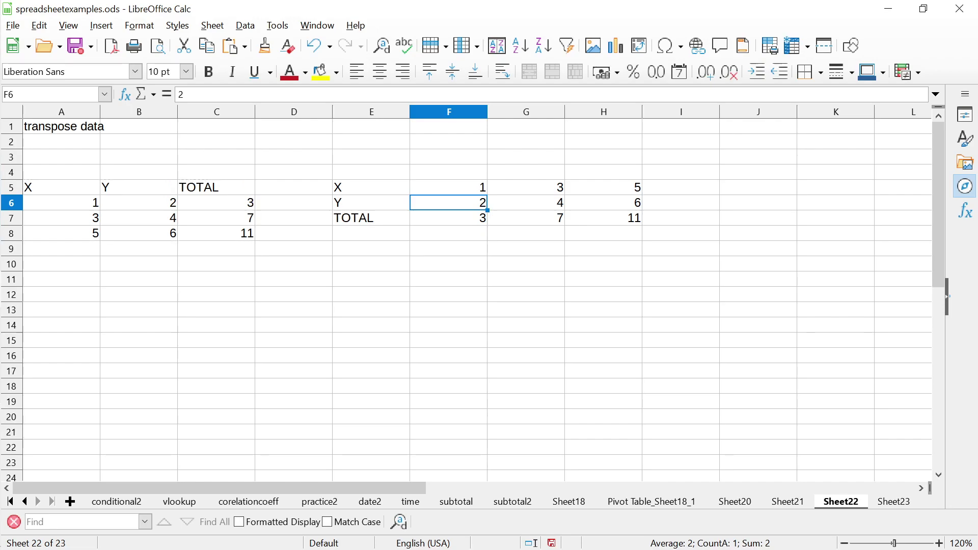
pyautogui.click(448, 217)
pyautogui.doubleClick(448, 217)
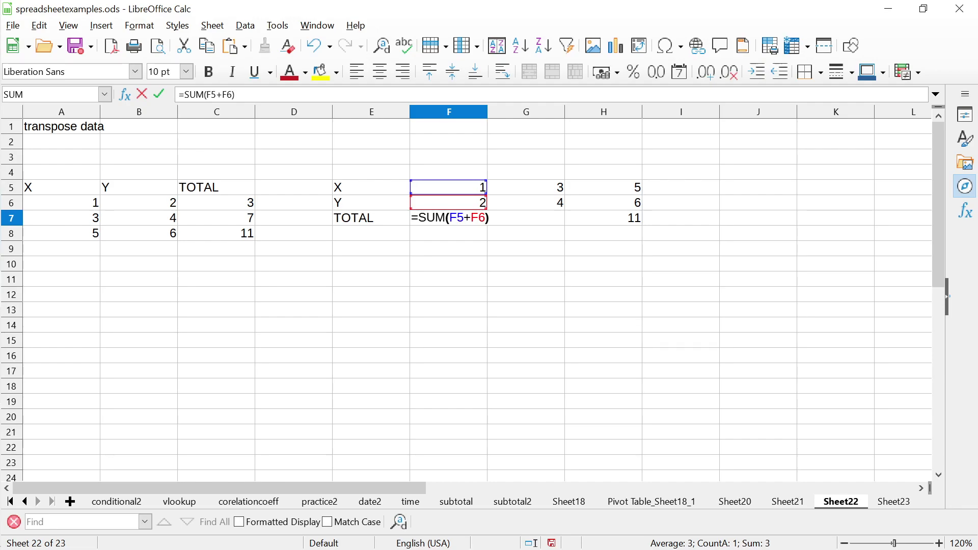
pyautogui.press('Escape')
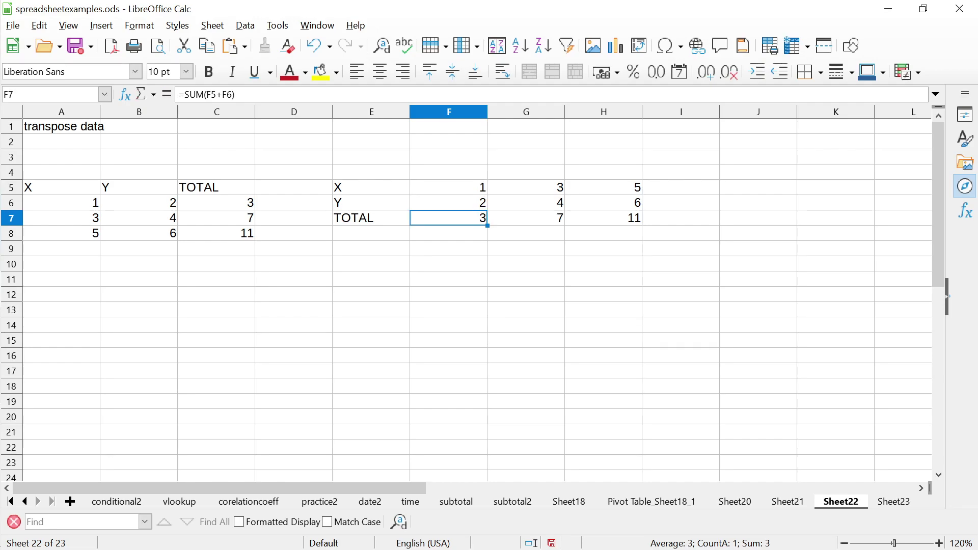
pyautogui.click(527, 217)
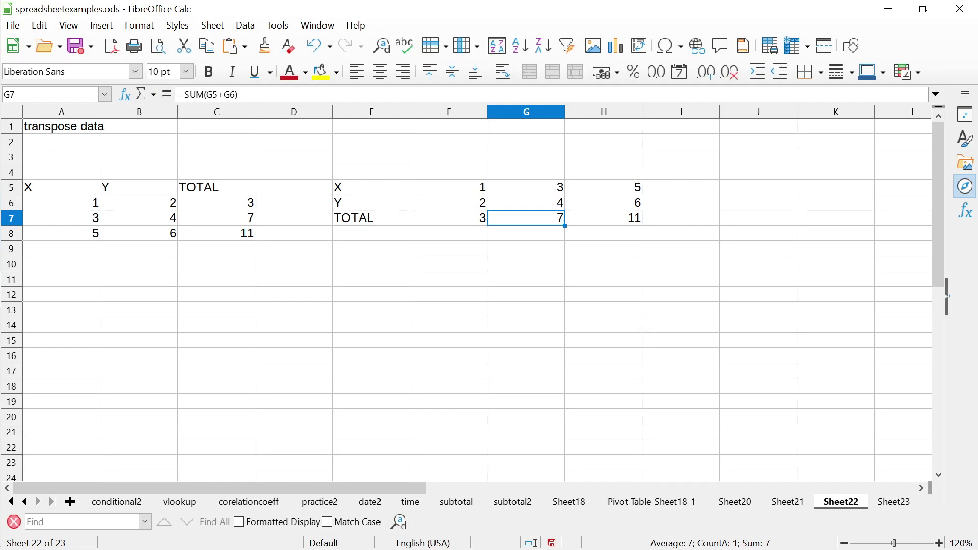
pyautogui.press('F2')
pyautogui.press('Escape')
# Enter the label 'transpose data values' in A10
pyautogui.click(449, 264)
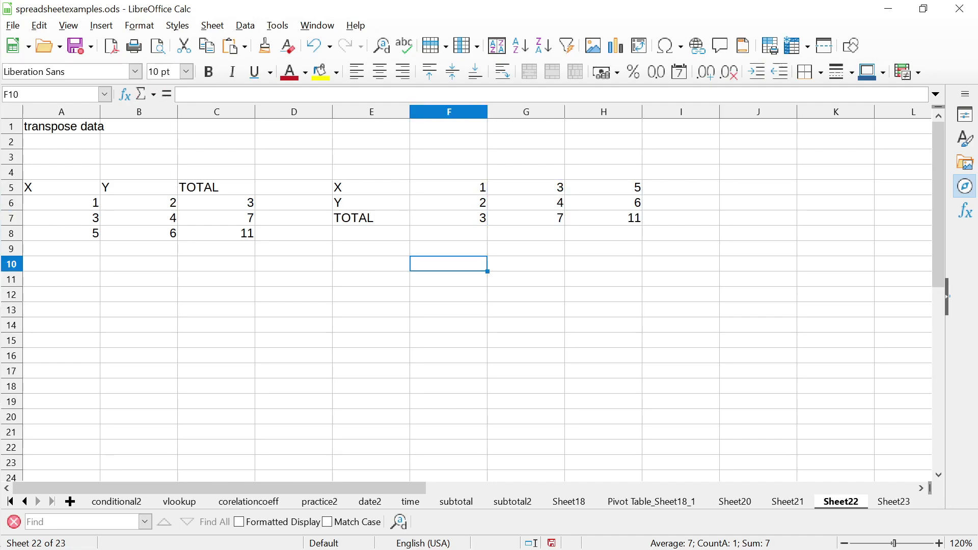
pyautogui.click(294, 203)
pyautogui.click(294, 171)
pyautogui.click(217, 171)
pyautogui.click(62, 172)
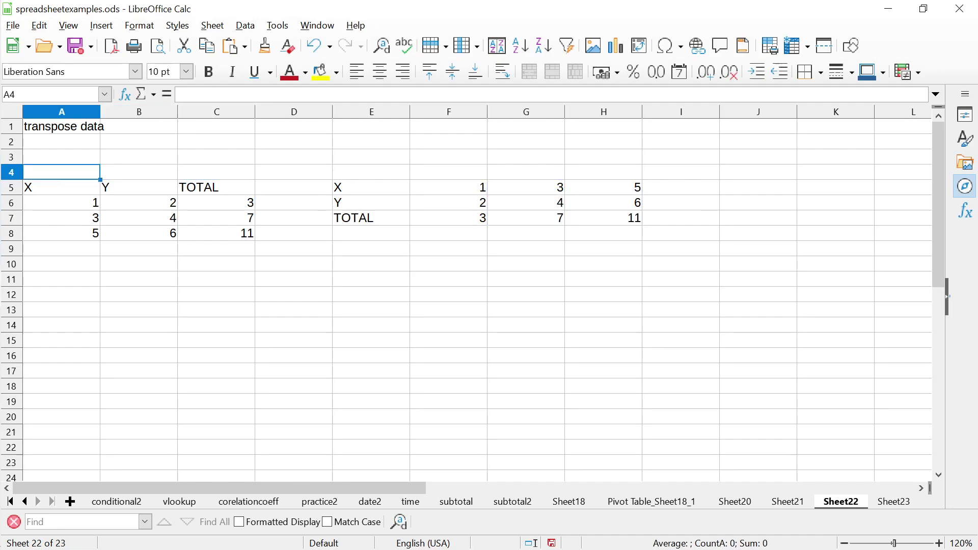
pyautogui.click(62, 141)
pyautogui.click(62, 126)
pyautogui.click(62, 141)
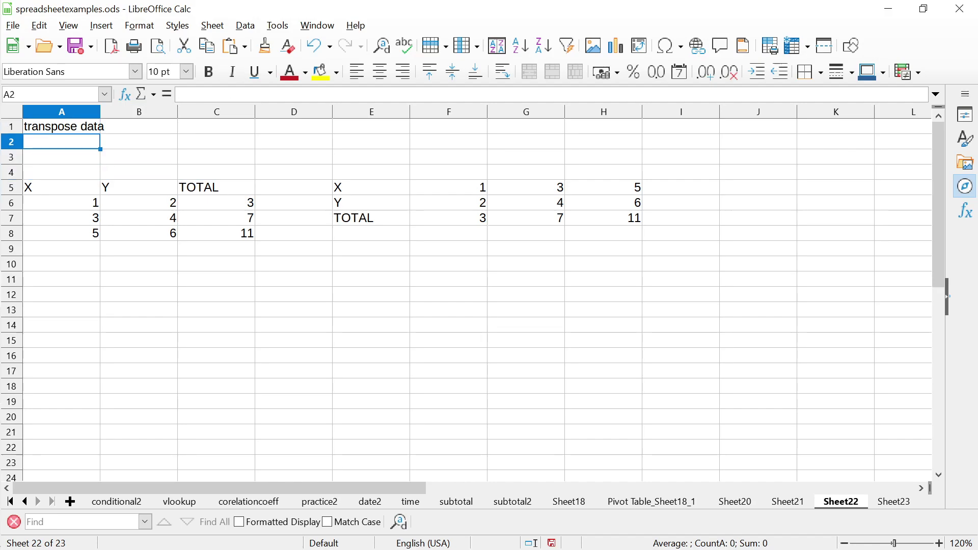
pyautogui.click(62, 156)
pyautogui.click(62, 171)
pyautogui.click(61, 203)
pyautogui.click(62, 218)
pyautogui.click(62, 248)
pyautogui.click(61, 279)
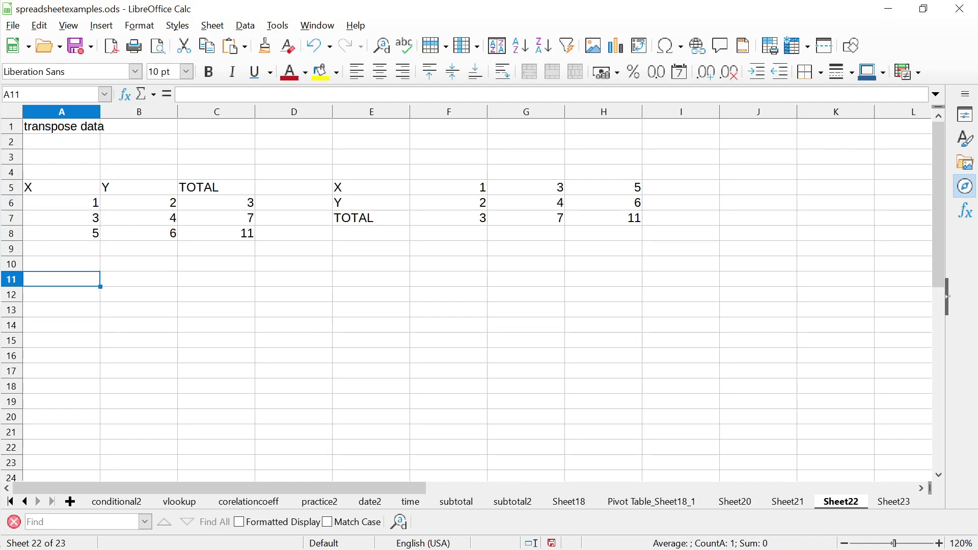
pyautogui.click(62, 263)
pyautogui.write('trans')
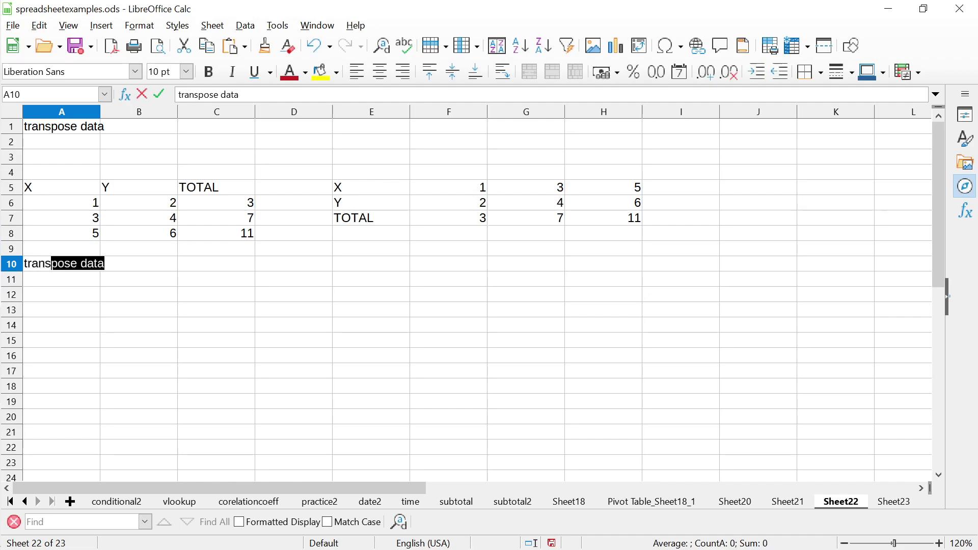
pyautogui.write('pose data values')
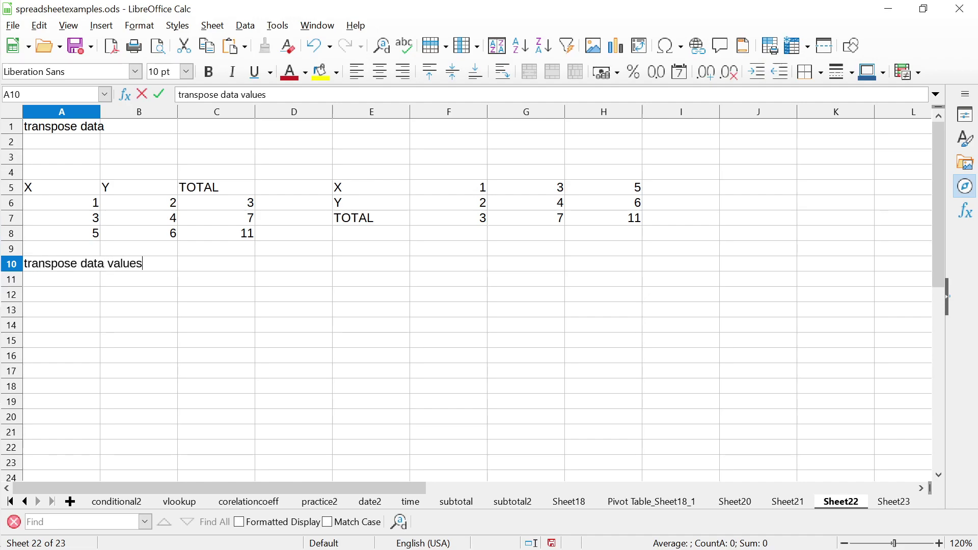
pyautogui.press('Return')
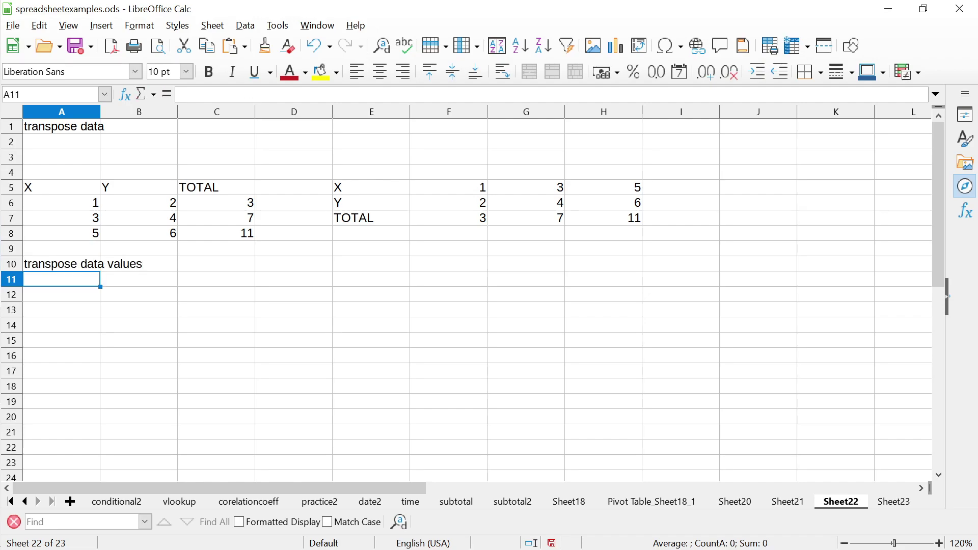
# Enter 'transpose data values + formulas' in A11 and select both labels A10:A11
pyautogui.write('transpose da')
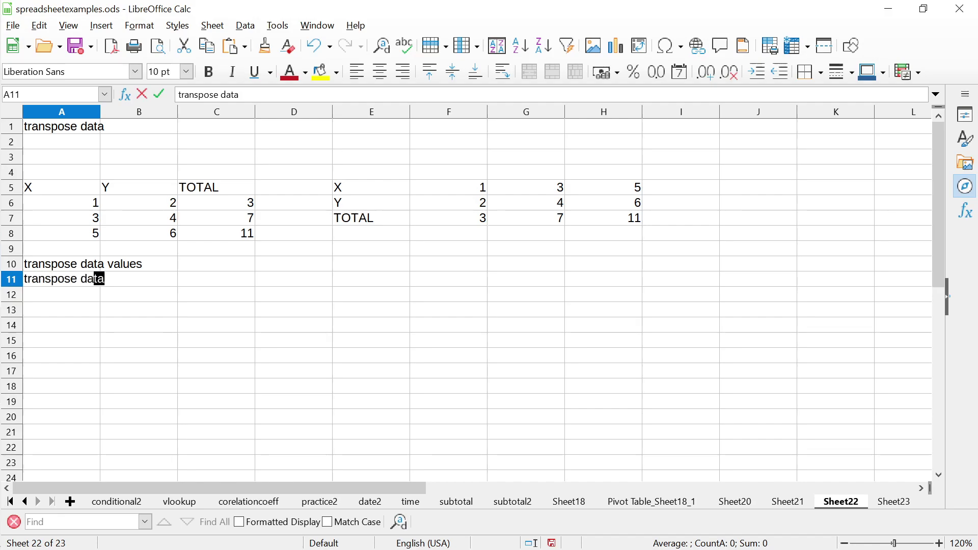
pyautogui.write('ta val')
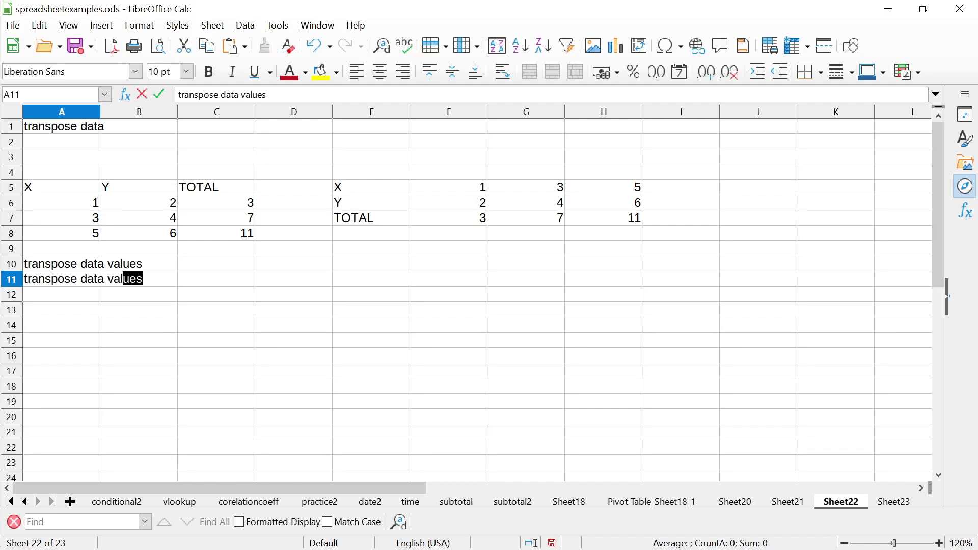
pyautogui.write('ues + form')
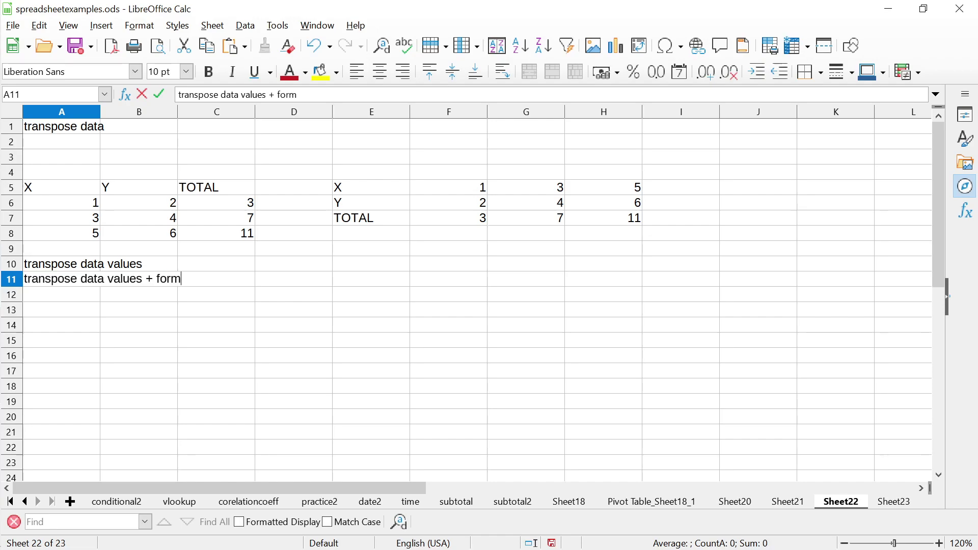
pyautogui.write('ulas')
pyautogui.press('Return')
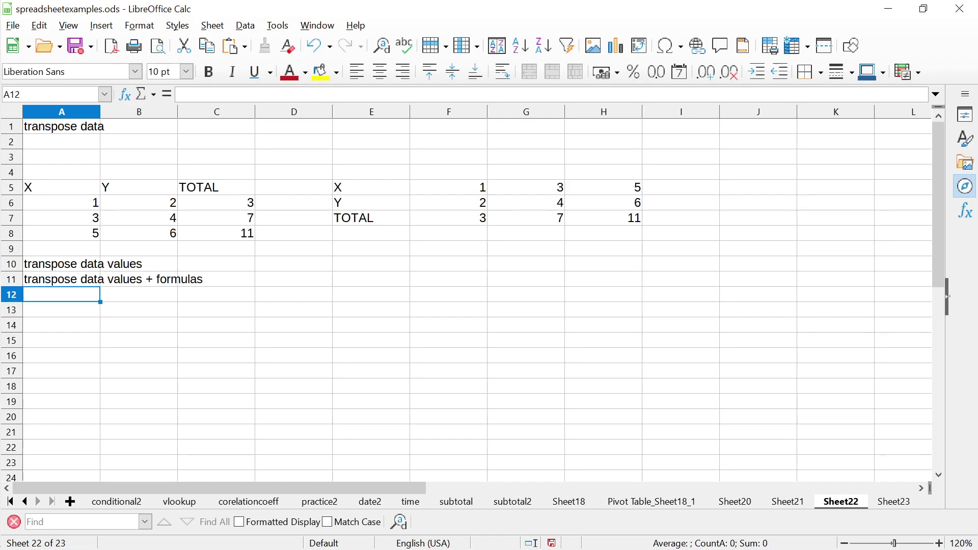
pyautogui.press('Up')
pyautogui.press('Up')
pyautogui.press('Down')
pyautogui.hotkey('shift', 'Up')
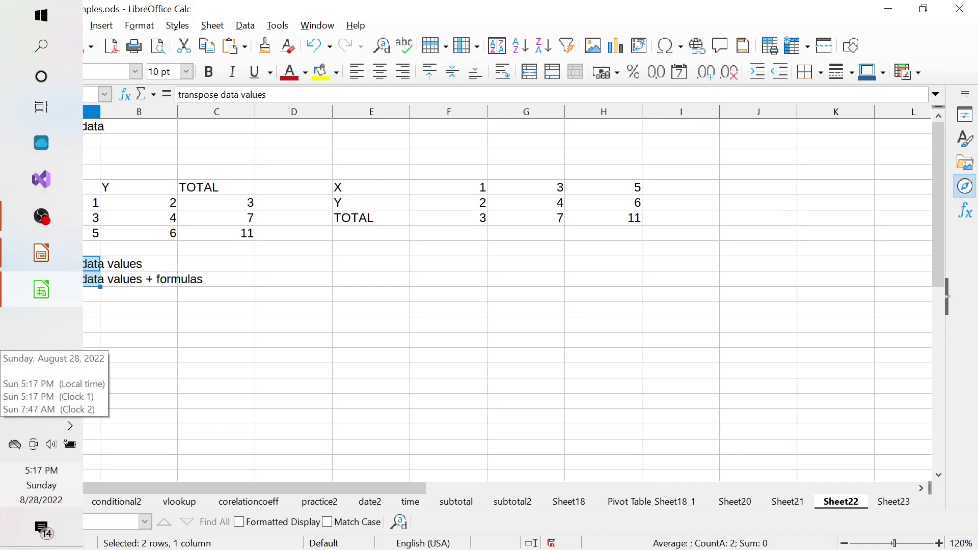
pyautogui.click(217, 354)
pyautogui.click(294, 310)
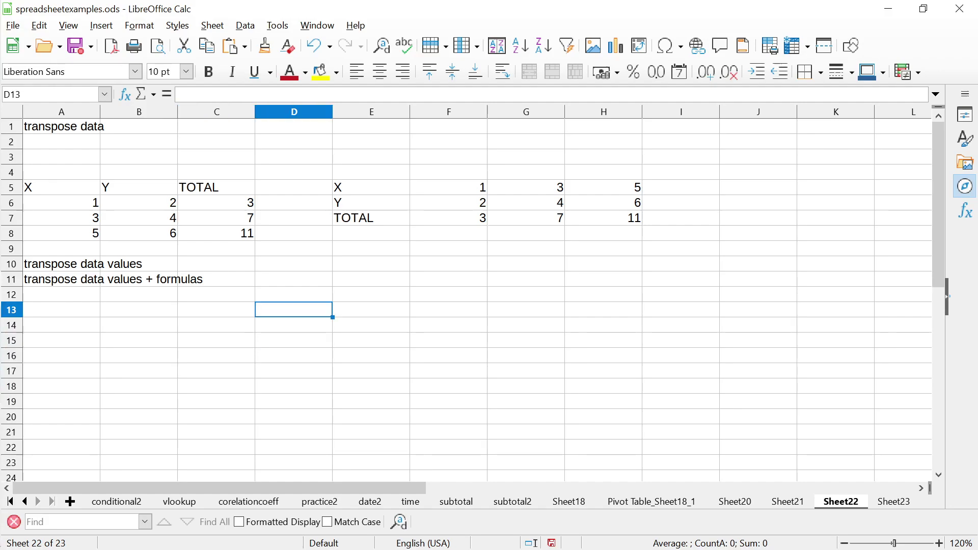
pyautogui.click(294, 249)
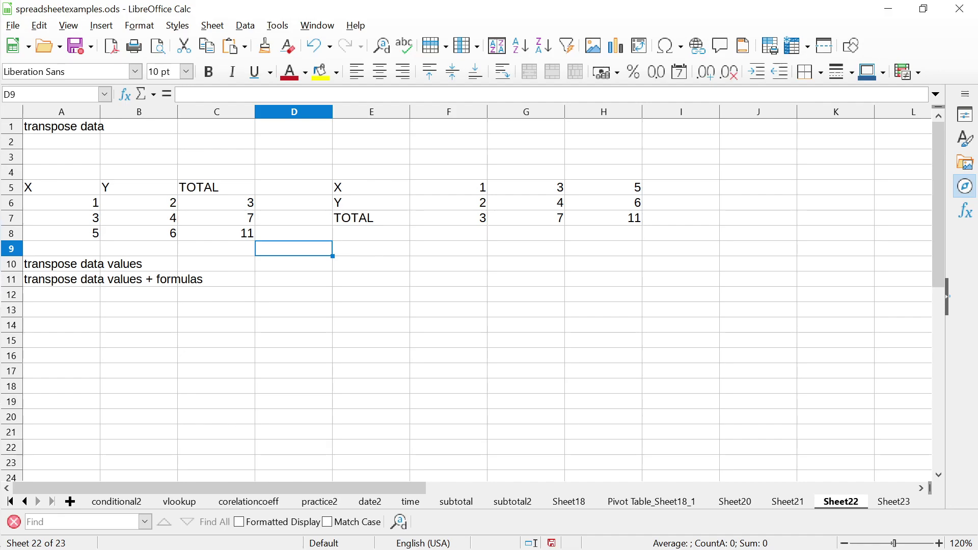
pyautogui.press('Right')
pyautogui.press('Down')
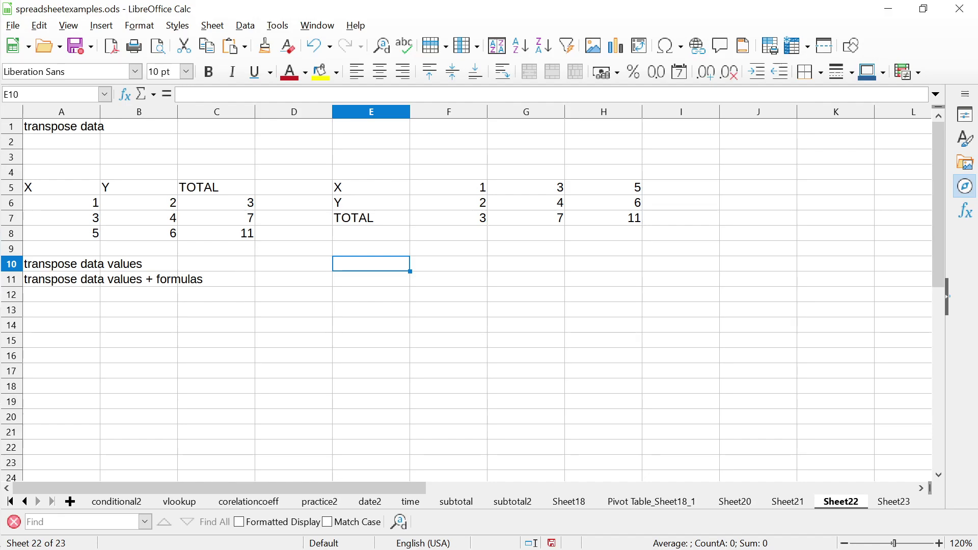
pyautogui.press('Down')
pyautogui.press('Up')
pyautogui.press('Up')
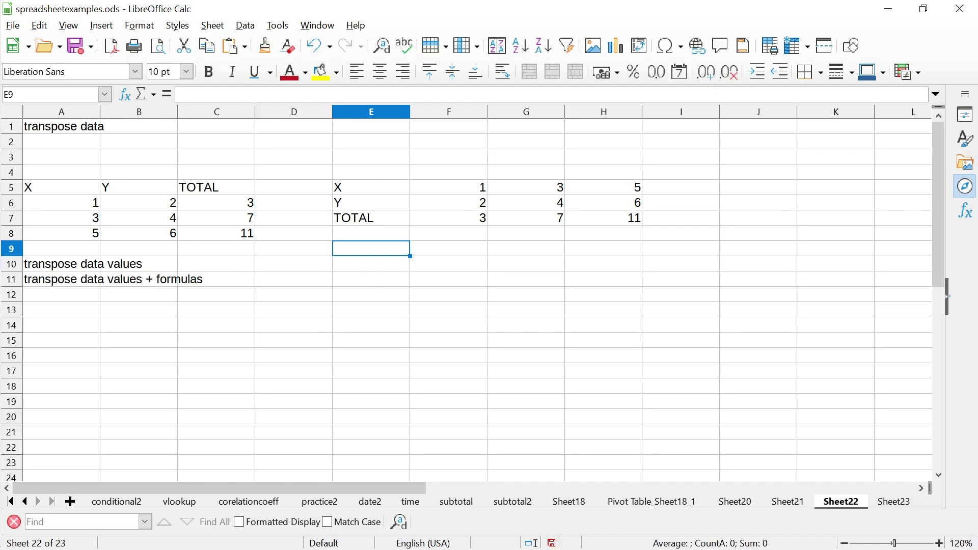
pyautogui.press('Down')
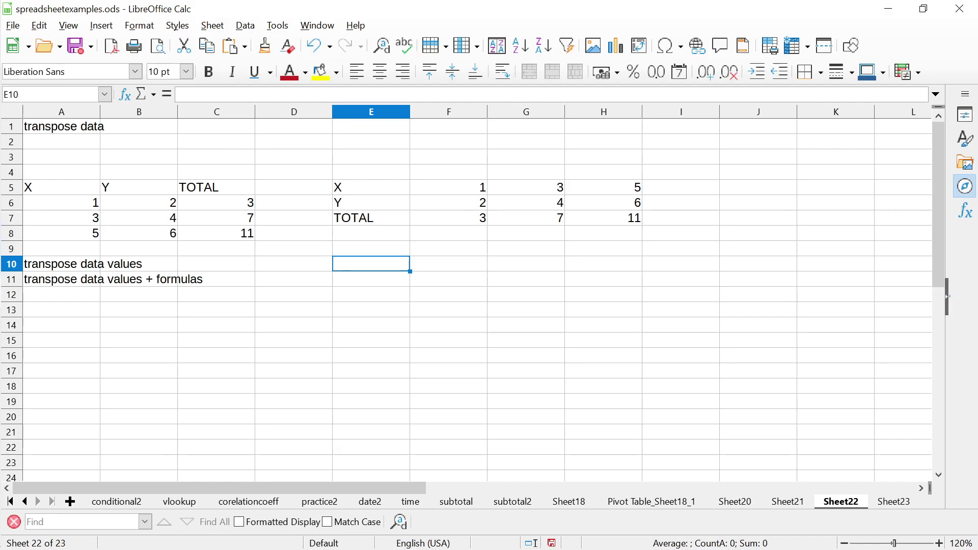
pyautogui.write('=')
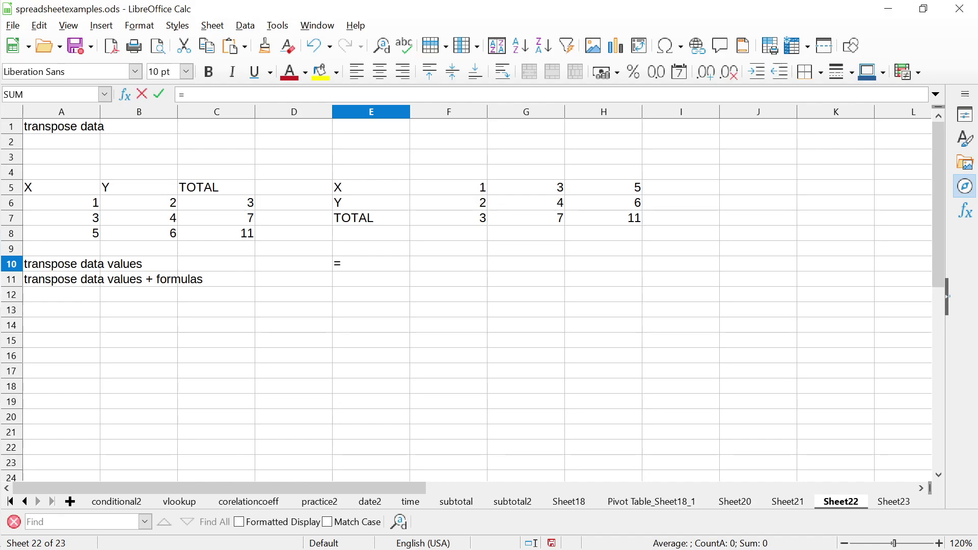
pyautogui.write('AS')
pyautogui.press('BackSpace')
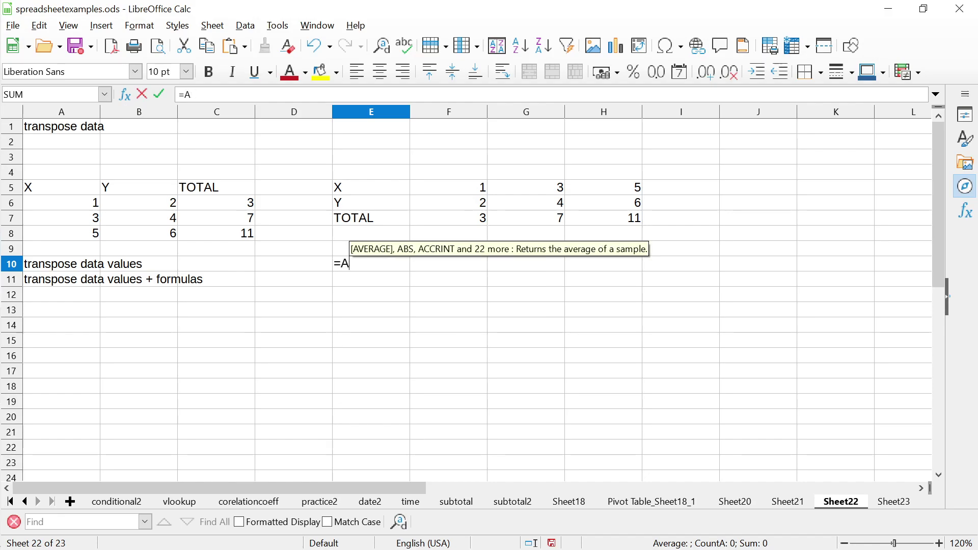
pyautogui.press('BackSpace')
pyautogui.write('S')
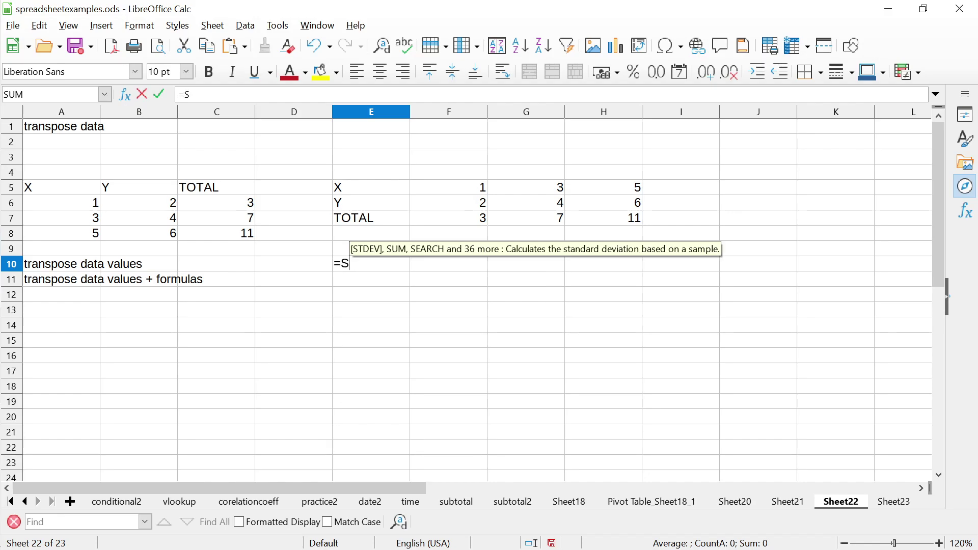
pyautogui.write('UM(A2.')
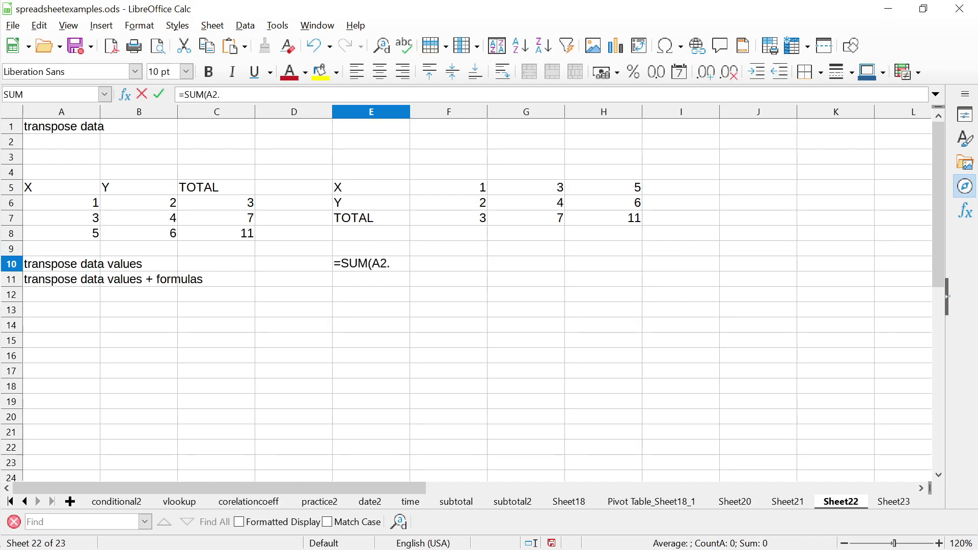
pyautogui.press('BackSpace')
pyautogui.press('BackSpace')
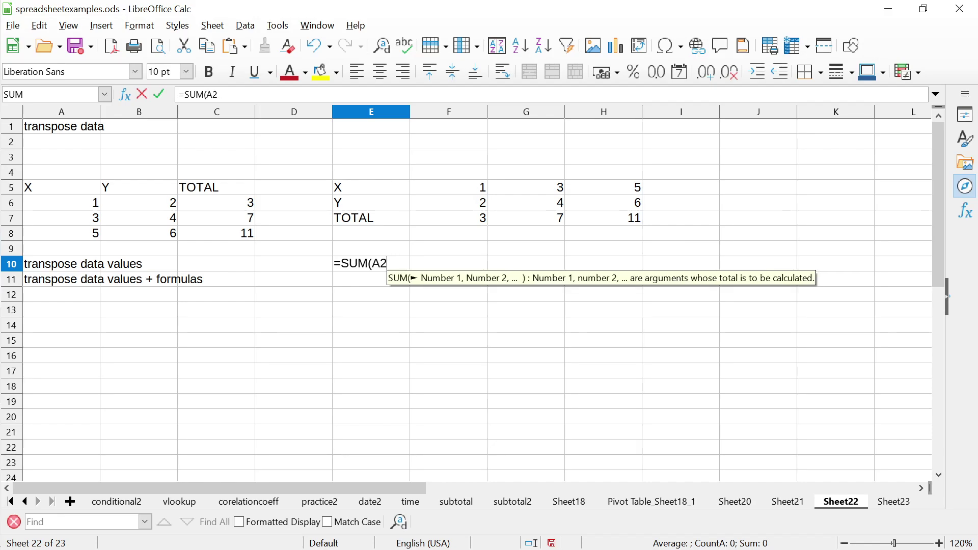
pyautogui.write(':')
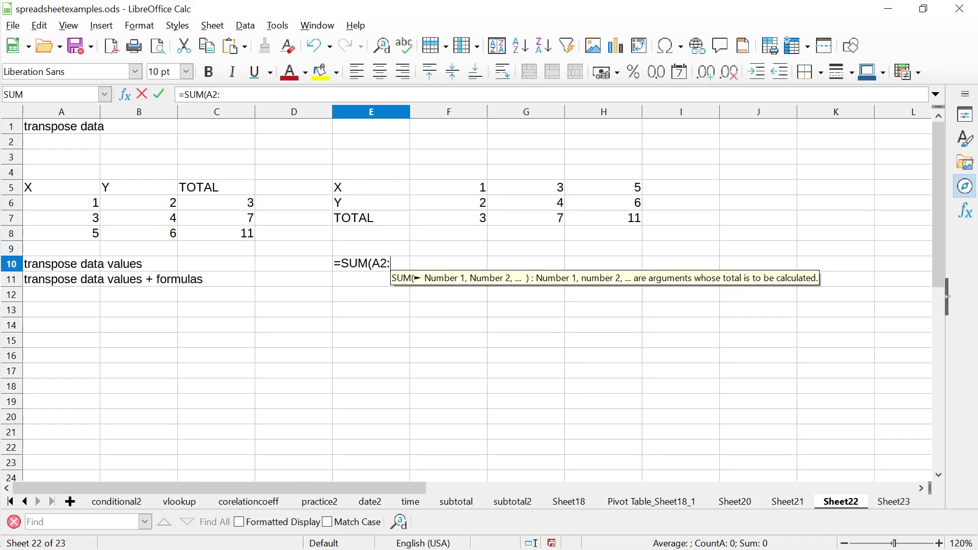
pyautogui.write('D2)')
pyautogui.press('Return')
pyautogui.click(370, 263)
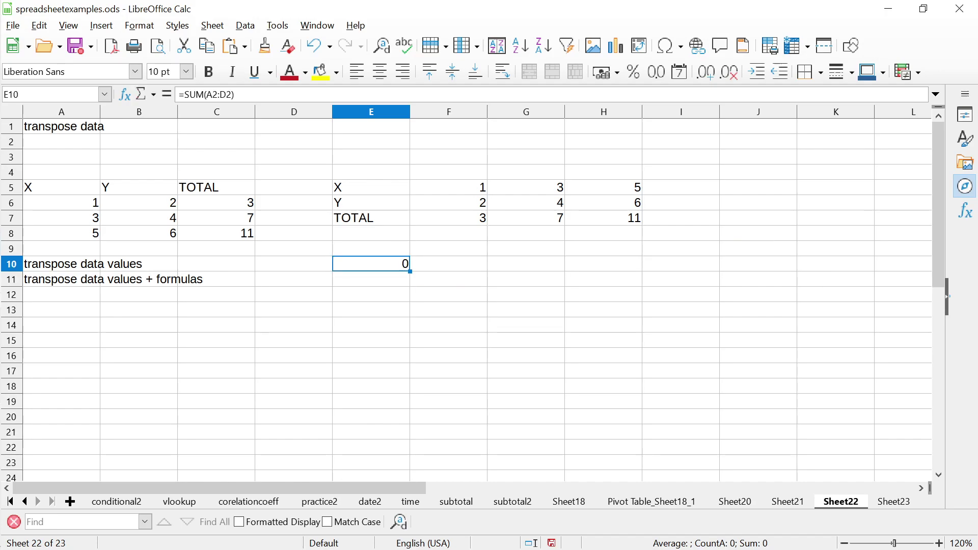
pyautogui.click(370, 279)
pyautogui.click(371, 263)
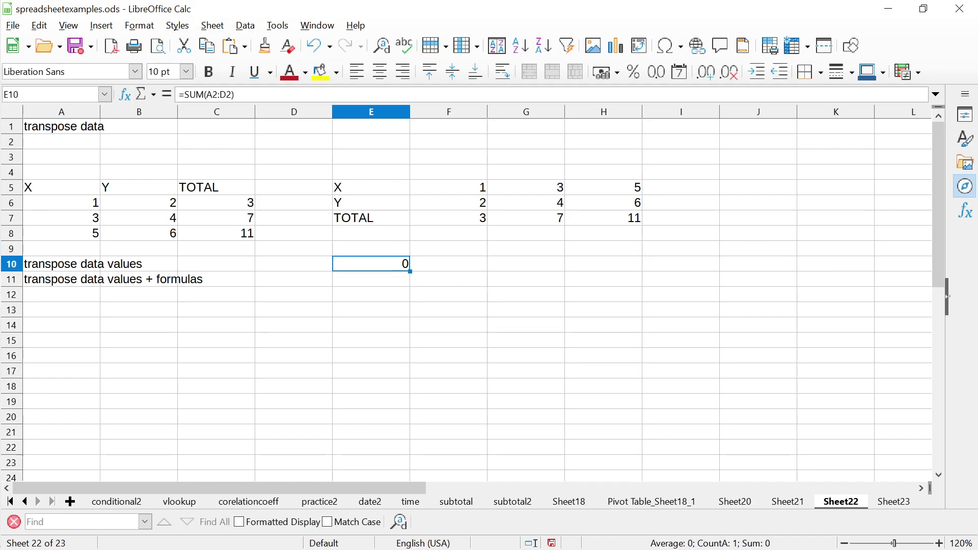
pyautogui.press('F2')
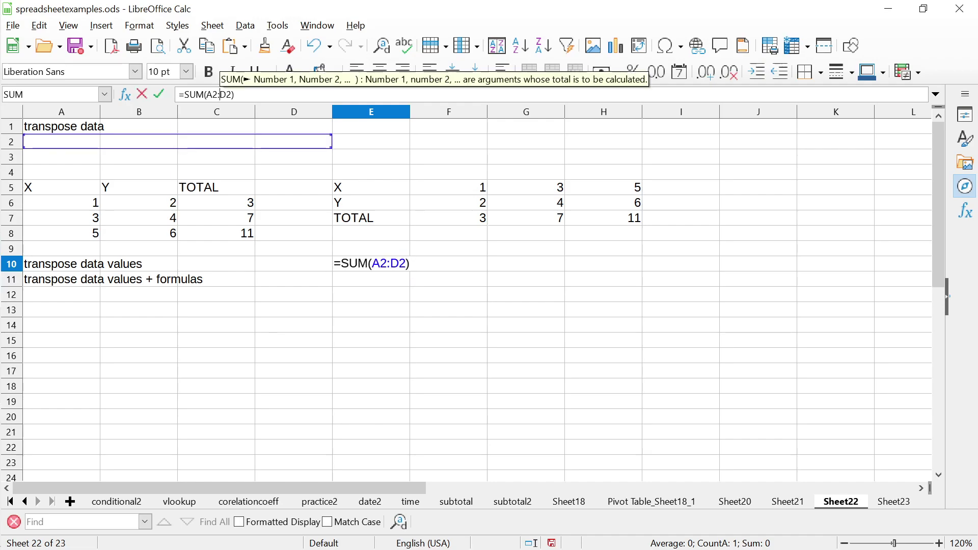
pyautogui.press('Left')
pyautogui.press('Left')
pyautogui.press('Left')
pyautogui.press('BackSpace')
pyautogui.write('..')
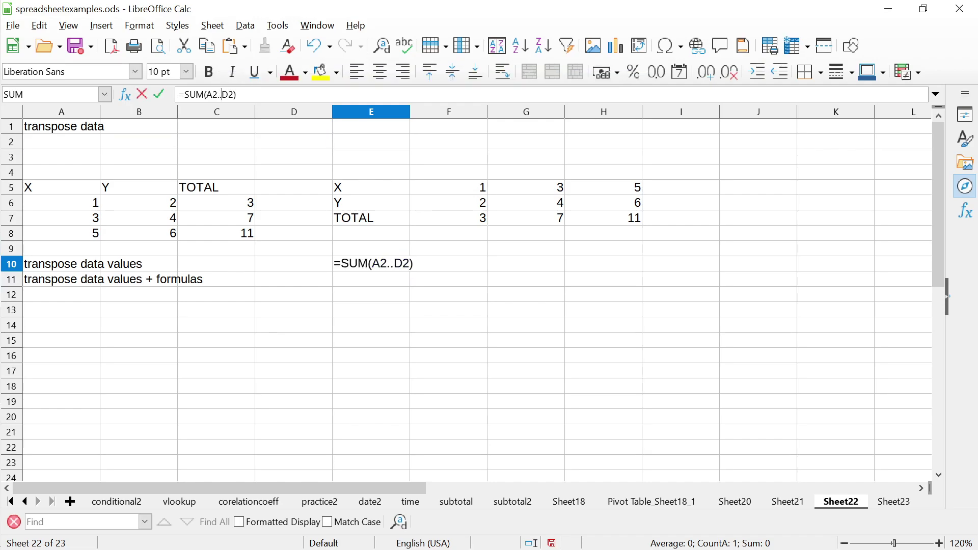
pyautogui.press('Return')
pyautogui.click(371, 264)
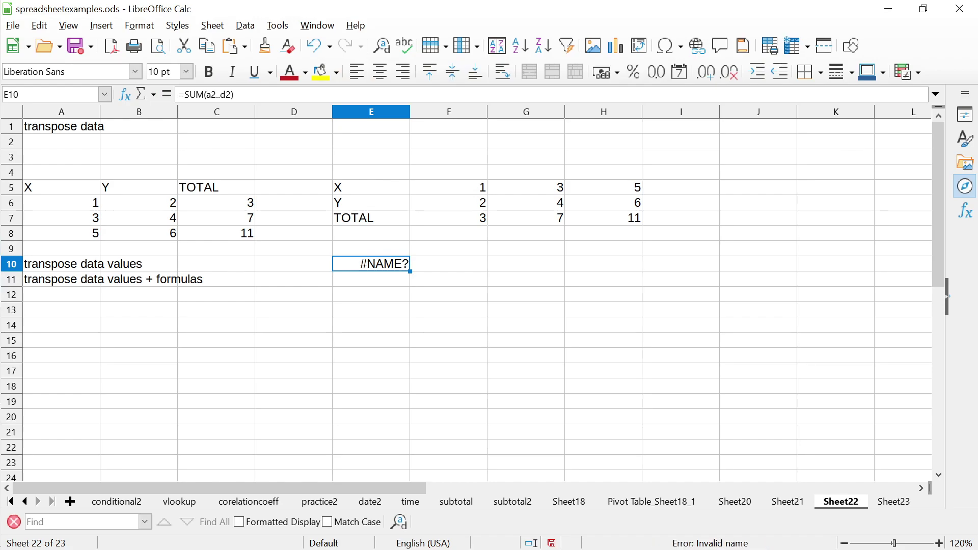
pyautogui.click(371, 279)
pyautogui.click(371, 263)
pyautogui.press('Delete')
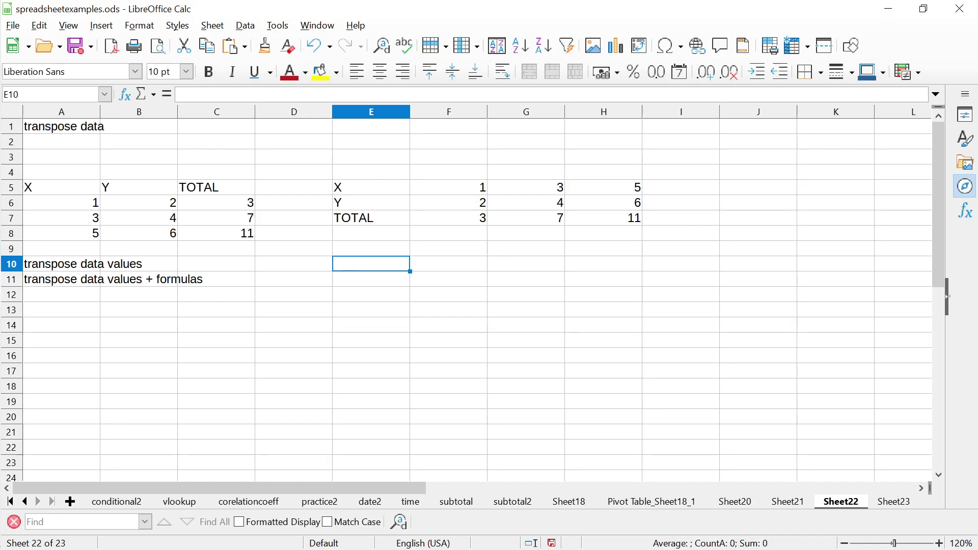
pyautogui.write('=QUERY')
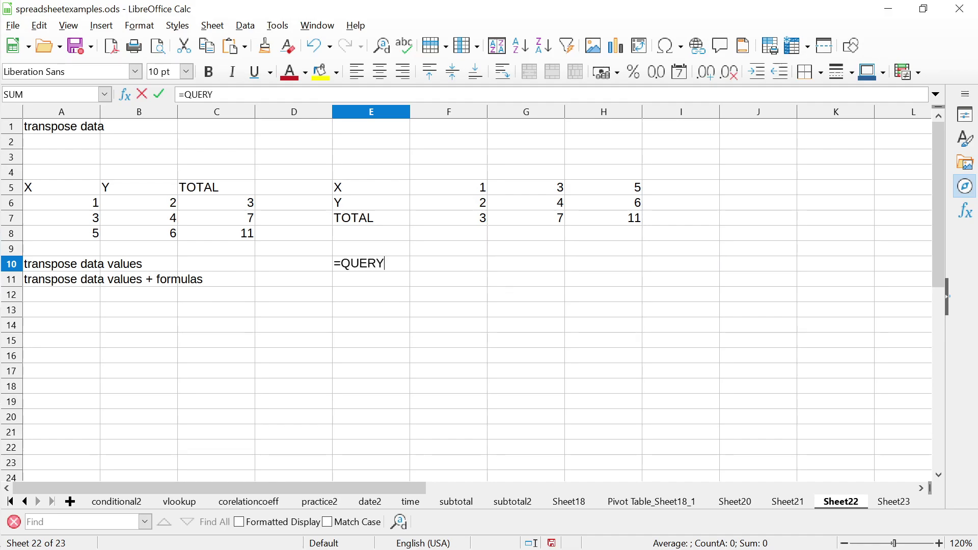
pyautogui.write('()')
pyautogui.write('0')
pyautogui.press('BackSpace')
pyautogui.press('Return')
pyautogui.press('Down')
pyautogui.press('Down')
pyautogui.press('Down')
pyautogui.press('Up')
pyautogui.press('Up')
pyautogui.press('Up')
pyautogui.press('Up')
pyautogui.press('Up')
pyautogui.press('Up')
pyautogui.press('Up')
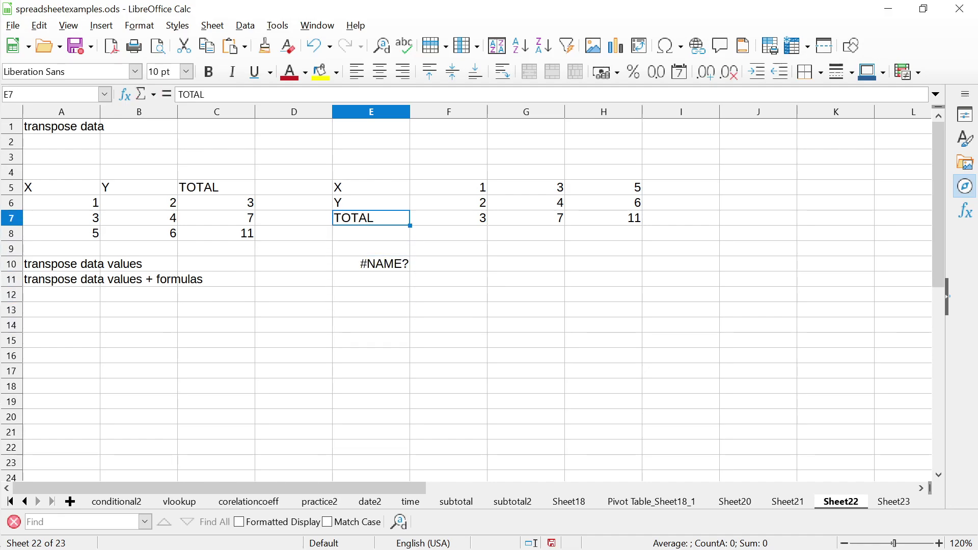
pyautogui.press('Up')
pyautogui.press('Left')
pyautogui.press('Left')
pyautogui.press('Left')
pyautogui.press('Left')
pyautogui.press('Right')
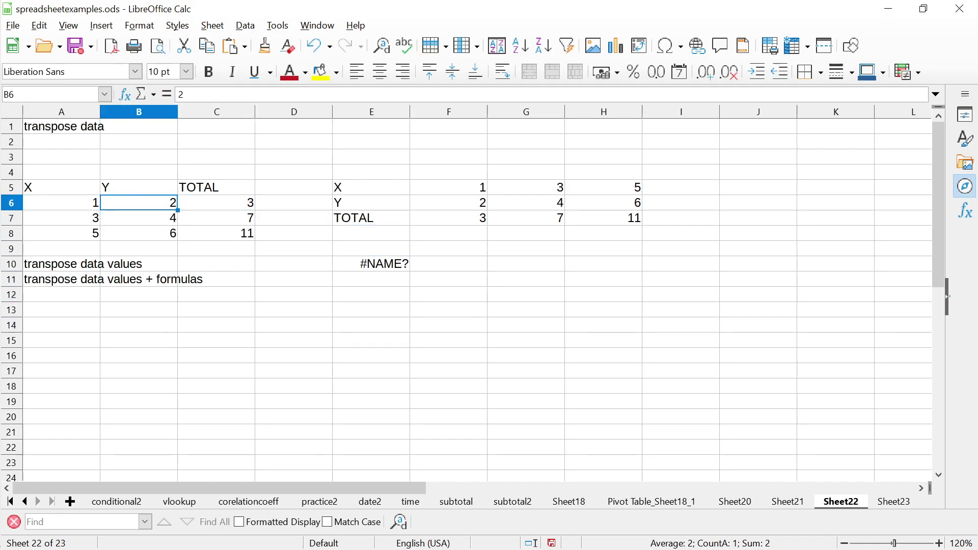
pyautogui.press('Down')
pyautogui.press('Down')
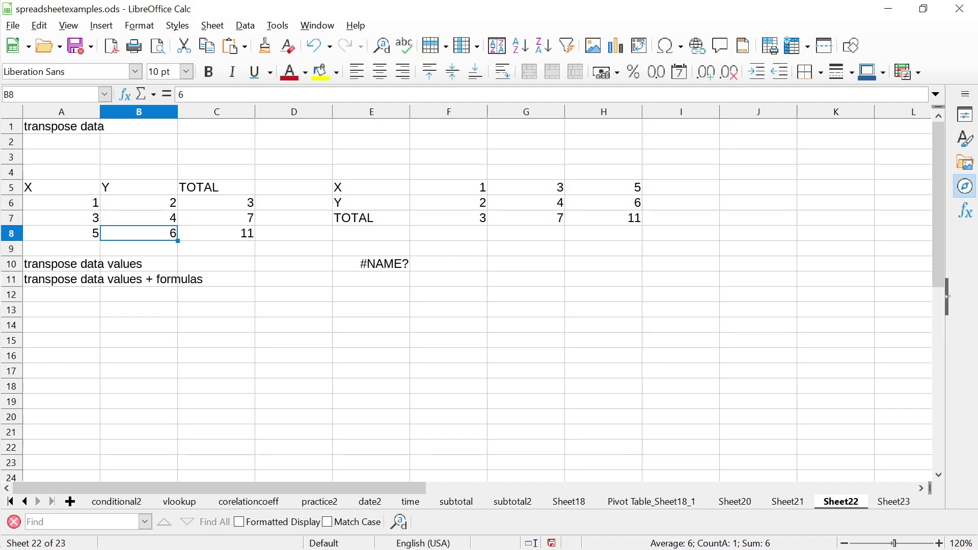
pyautogui.press('Up')
pyautogui.press('Up')
pyautogui.hotkey('shift', 'Down')
pyautogui.hotkey('shift', 'Down')
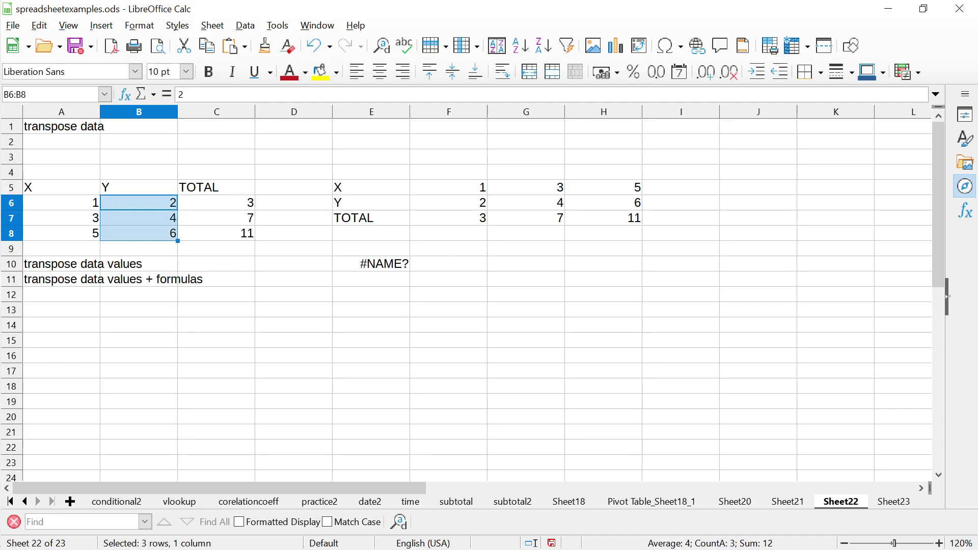
pyautogui.press('Down')
pyautogui.press('Right')
pyautogui.press('Right')
pyautogui.press('Down')
pyautogui.press('Right')
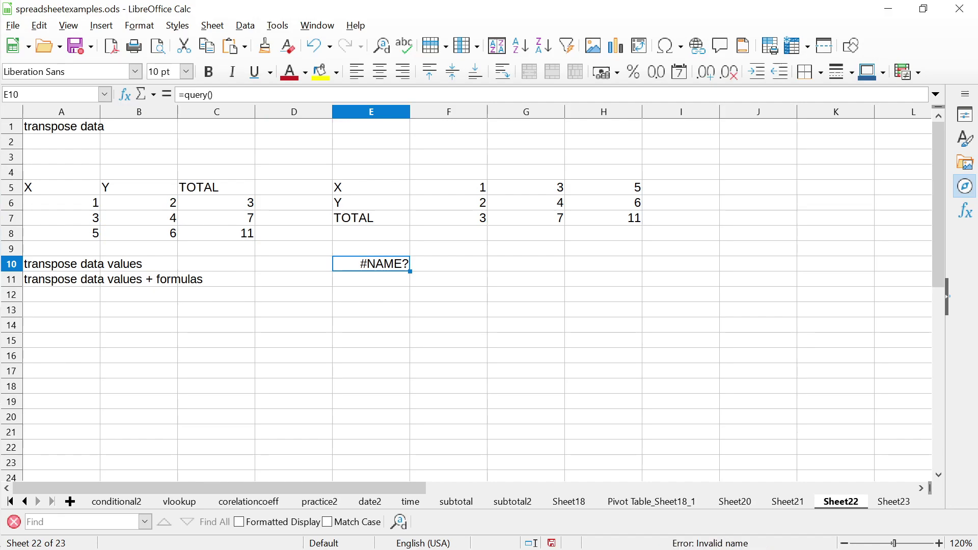
pyautogui.press('Delete')
pyautogui.write('QUERY(')
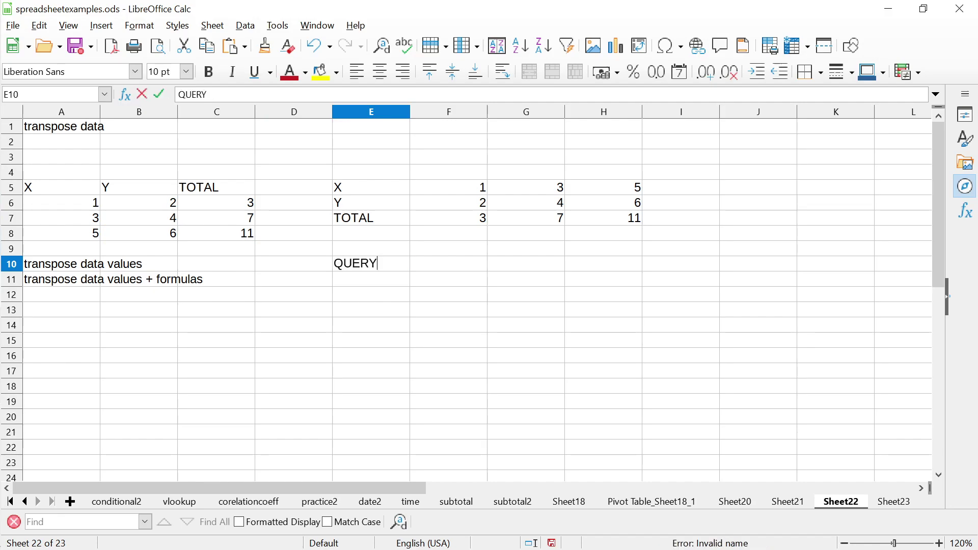
pyautogui.press('BackSpace')
pyautogui.press('BackSpace')
pyautogui.press('BackSpace')
pyautogui.press('BackSpace')
pyautogui.press('BackSpace')
pyautogui.press('BackSpace')
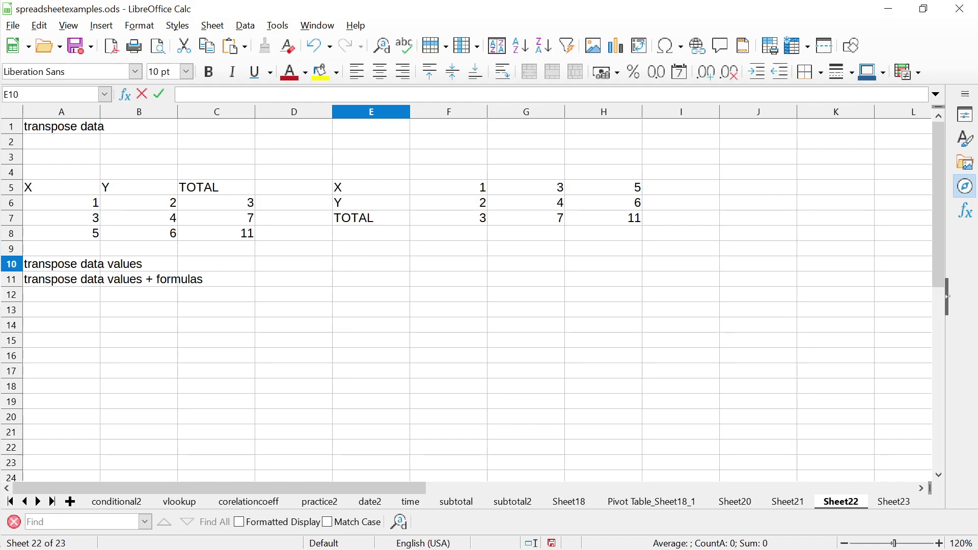
# Finish the edit in E10 and delete the contents of every cell on Sheet22
pyautogui.press('Return')
pyautogui.press('Up')
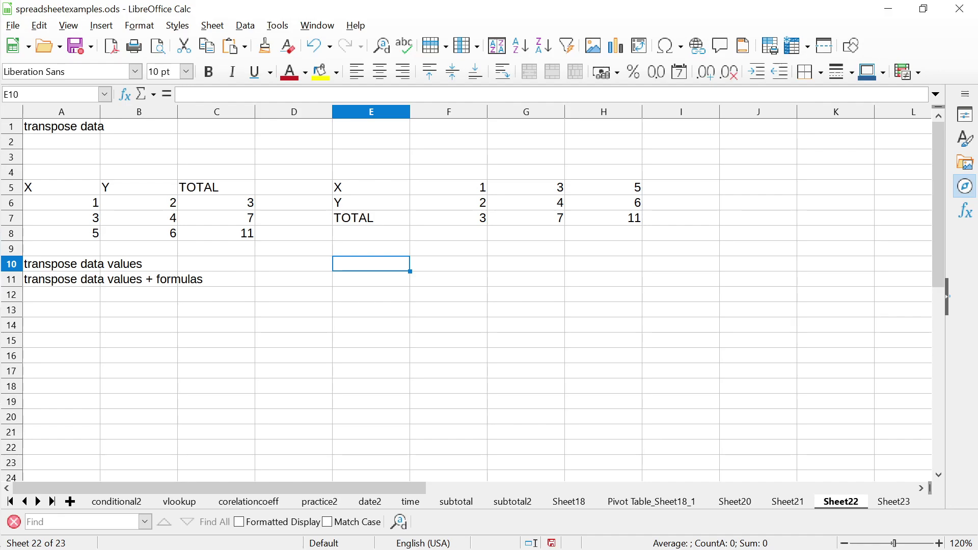
pyautogui.hotkey('ctrl', 'a')
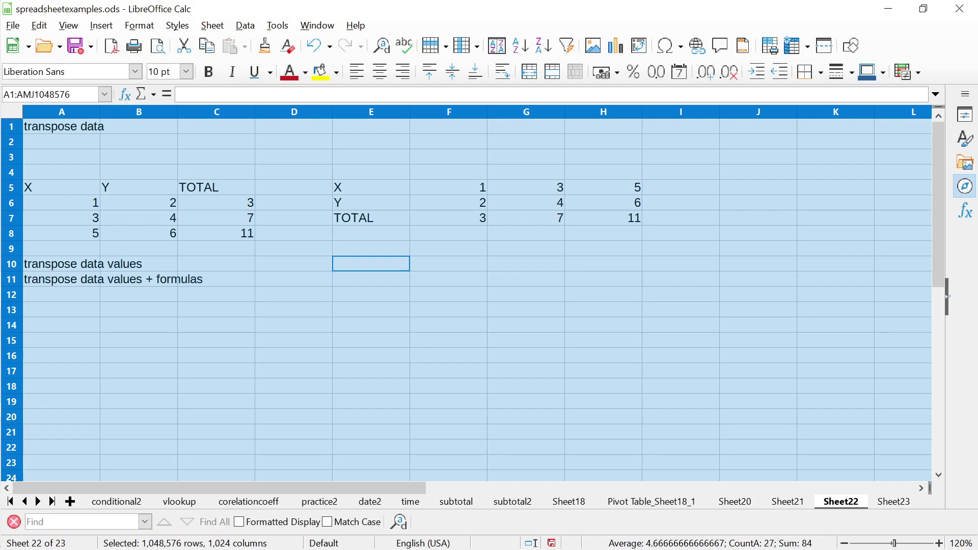
pyautogui.press('Delete')
# Glance at the fifth bullet of Impress slide 61, then return to Calc and drop the selection
pyautogui.hotkey('alt', 'Tab')
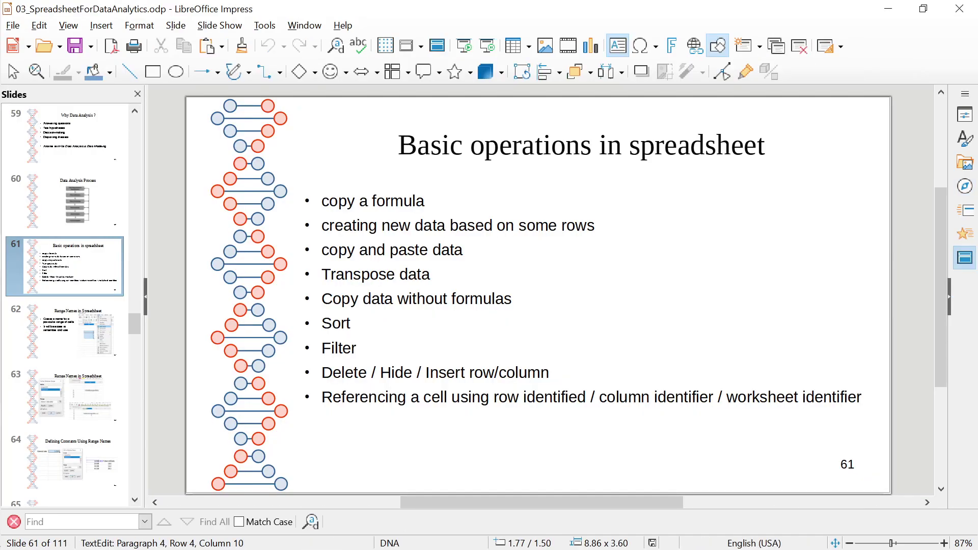
pyautogui.press('Down')
pyautogui.press('Home')
pyautogui.hotkey('shift', 'Right')
pyautogui.hotkey('shift', 'Right')
pyautogui.hotkey('shift', 'Right')
pyautogui.hotkey('shift', 'Right')
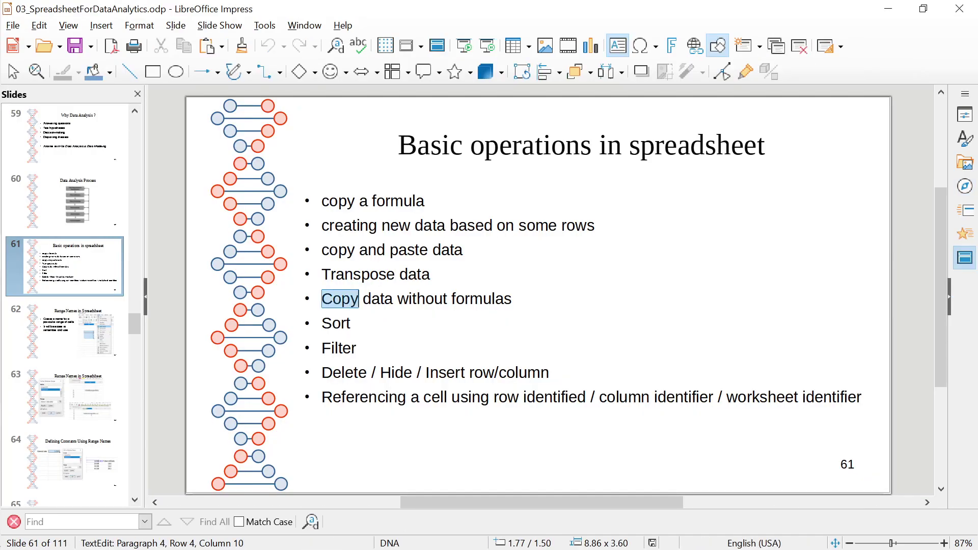
pyautogui.press('Left')
pyautogui.press('Left')
pyautogui.press('Left')
pyautogui.press('Left')
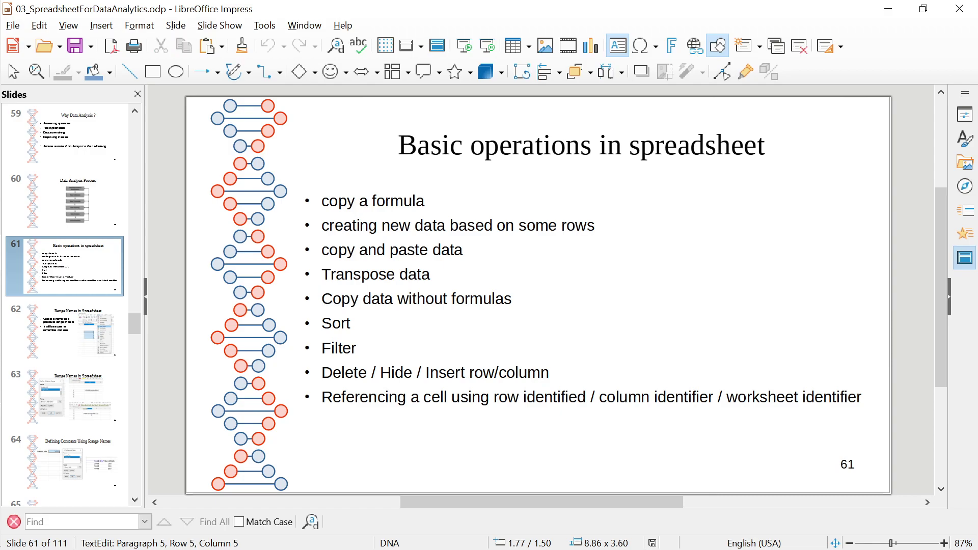
pyautogui.hotkey('alt', 'Tab')
pyautogui.press('Up')
pyautogui.press('Up')
pyautogui.press('Up')
pyautogui.press('Up')
pyautogui.press('Up')
pyautogui.press('Up')
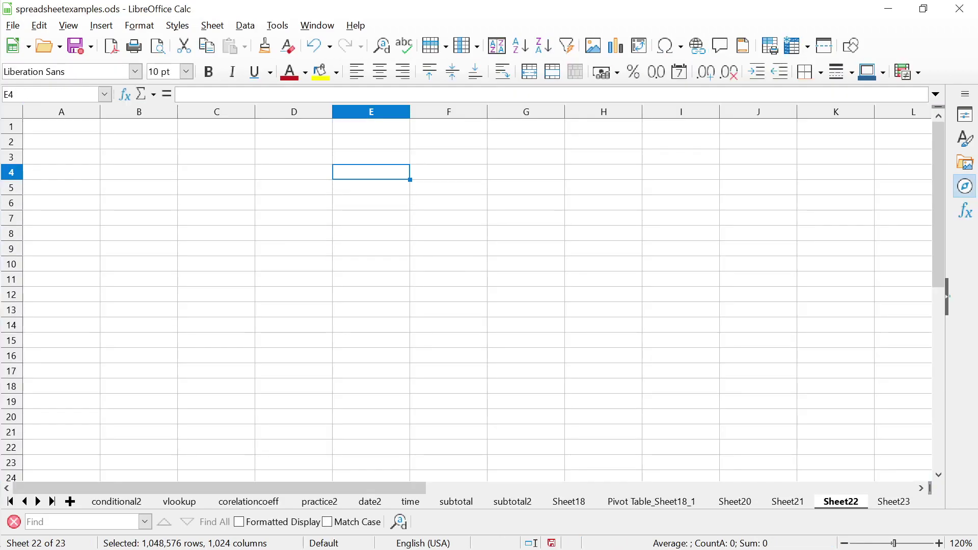
pyautogui.press('Left')
pyautogui.press('Left')
pyautogui.press('Left')
# Switch to Notepad++ from the taskbar after briefly opening and closing Windows Search
pyautogui.press('Down')
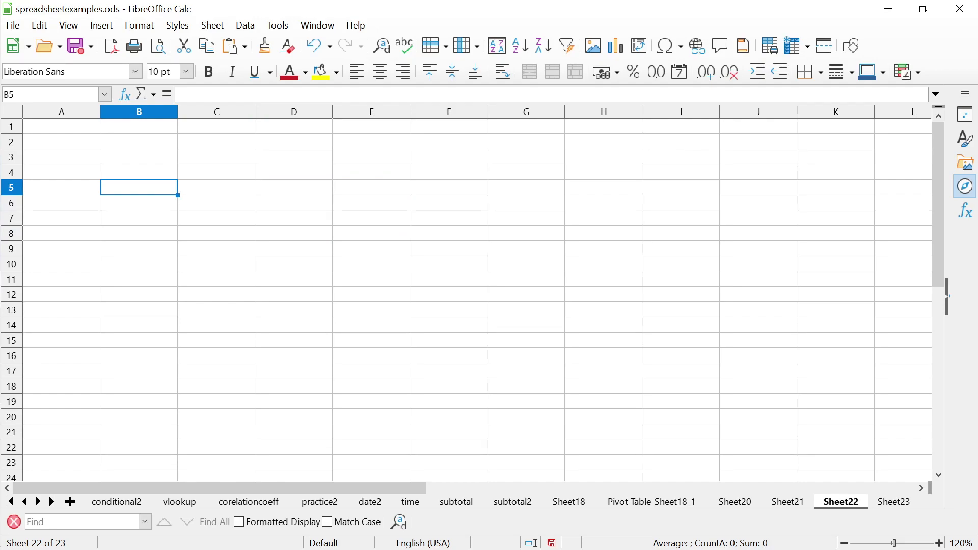
pyautogui.moveTo(3, 275)
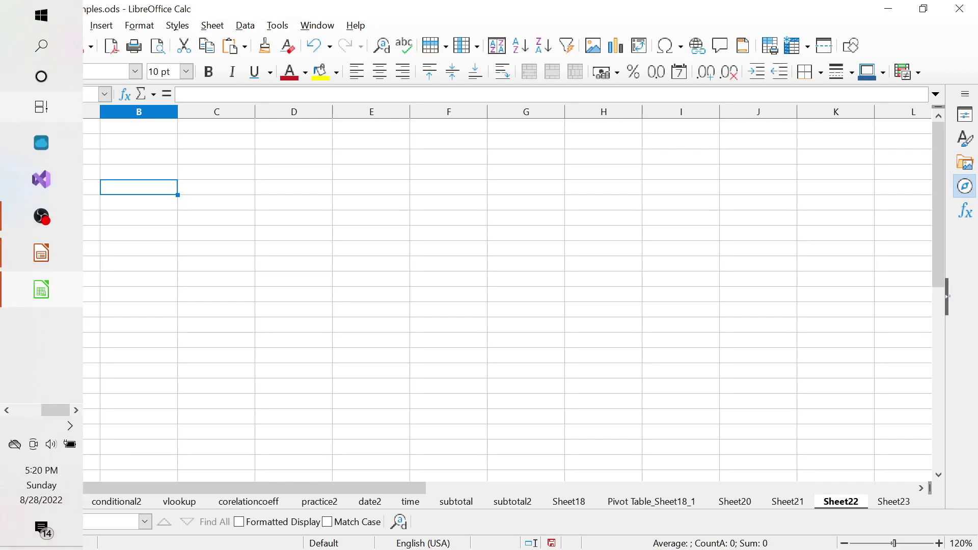
pyautogui.press('super+s')
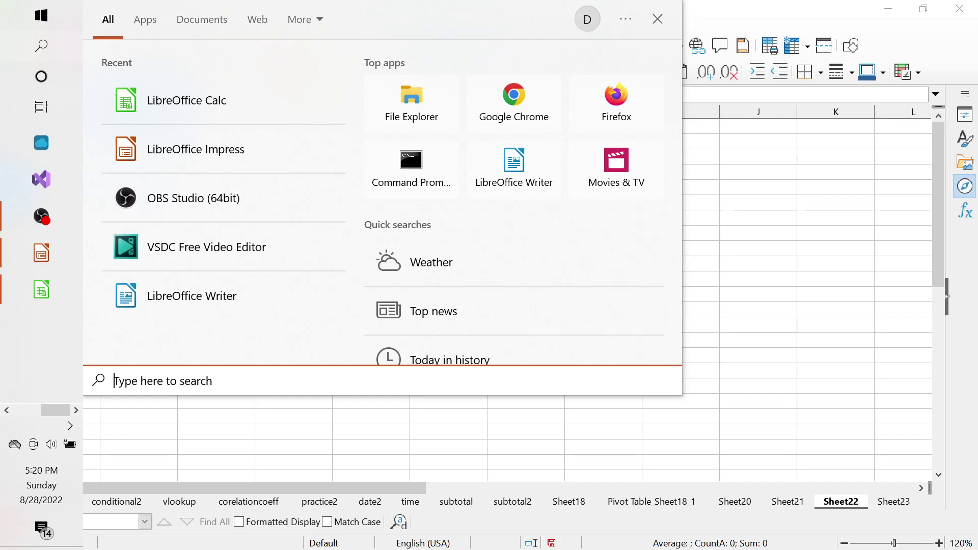
pyautogui.press('Escape')
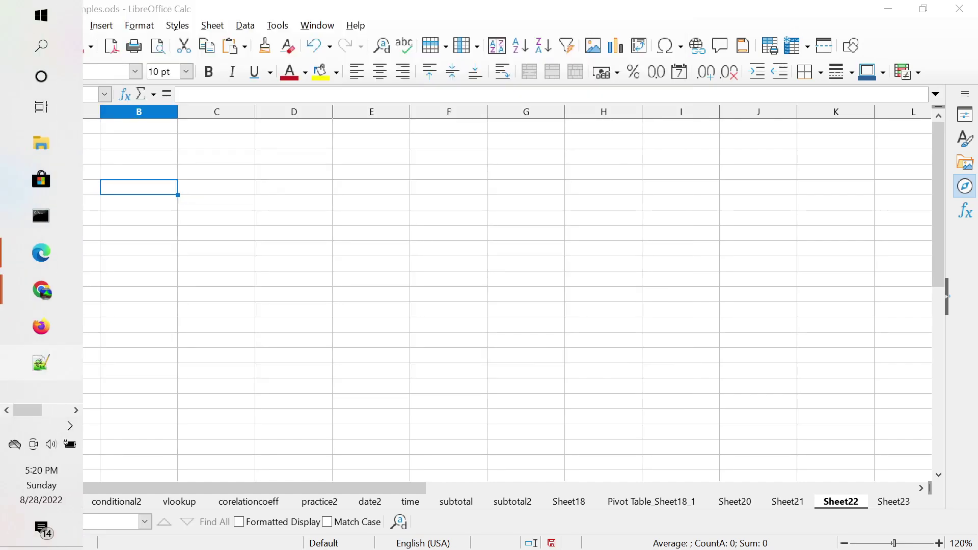
pyautogui.click(41, 362)
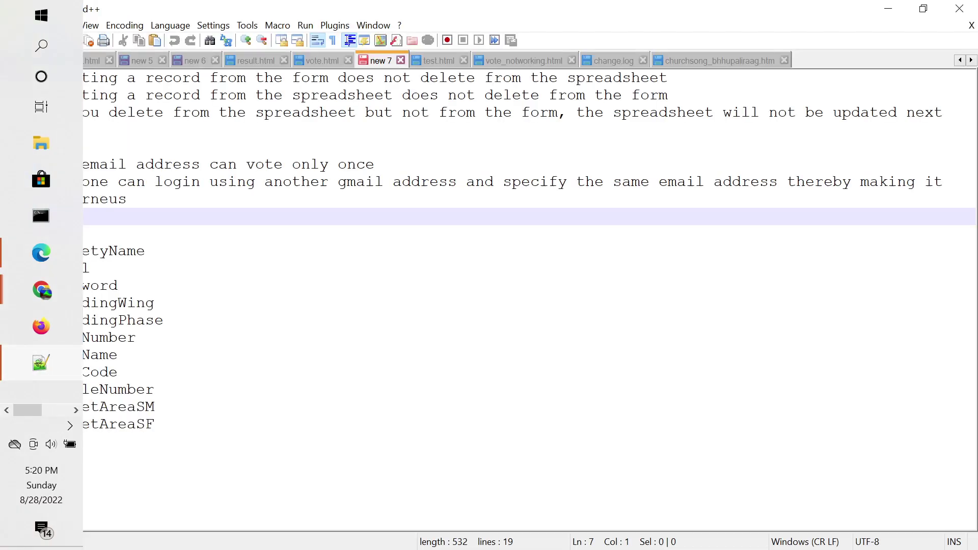
# Start a new file containing the rows a,1,10.23, b,2,11 and c,3,12
pyautogui.click(9, 40)
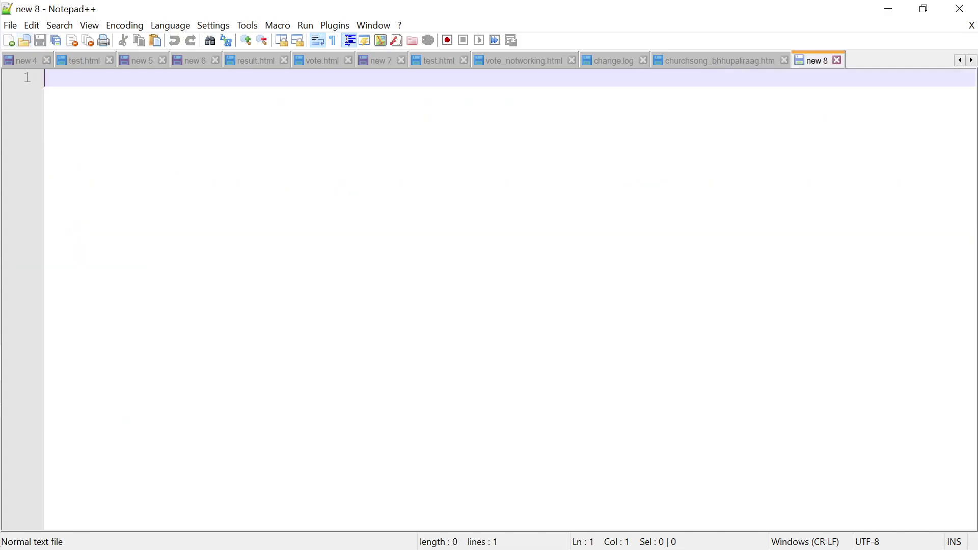
pyautogui.write(',')
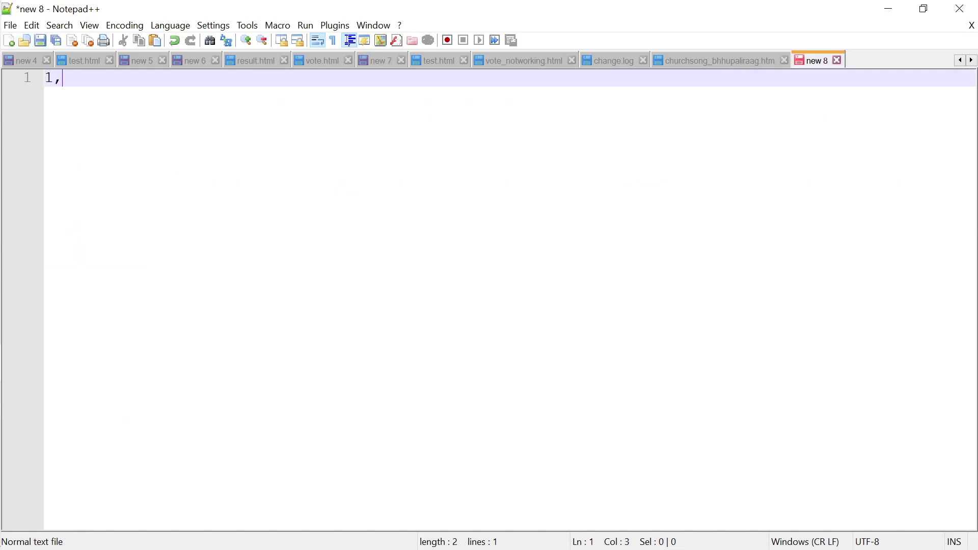
pyautogui.press('BackSpace')
pyautogui.press('BackSpace')
pyautogui.write('a,1,10.23')
pyautogui.press('Return')
pyautogui.write('b,2')
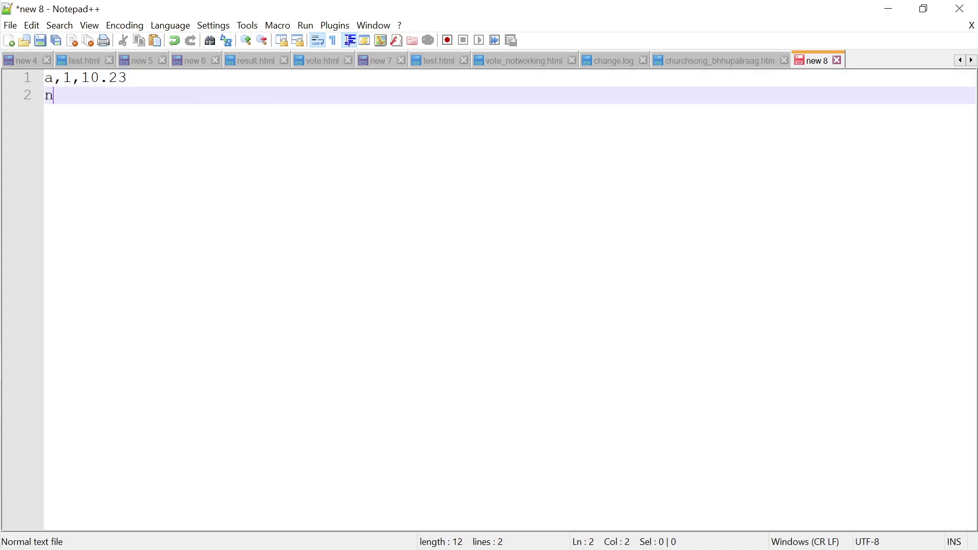
pyautogui.write(',11')
pyautogui.press('Return')
pyautogui.write('c,')
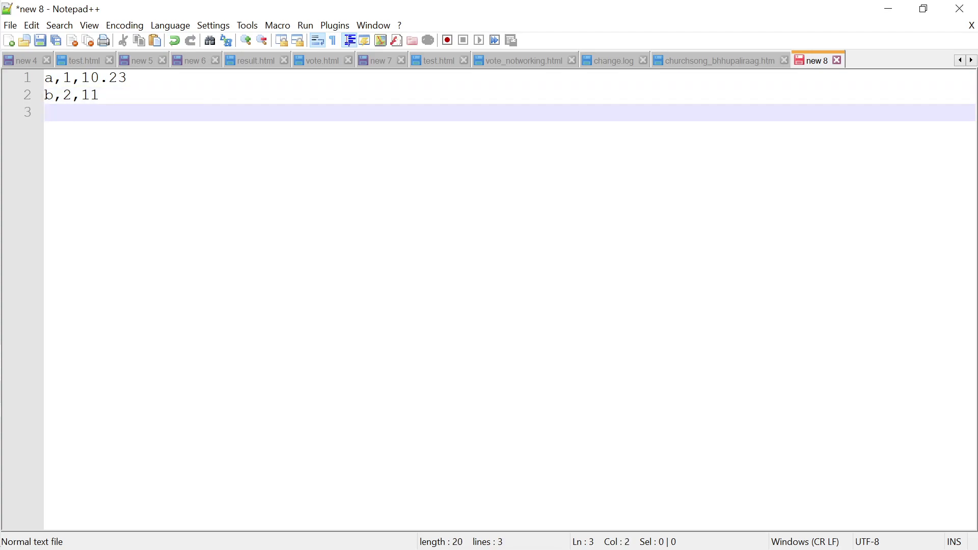
pyautogui.write('3,12')
# Bring up the Save As dialog from the File menu
pyautogui.hotkey('alt', 'f')
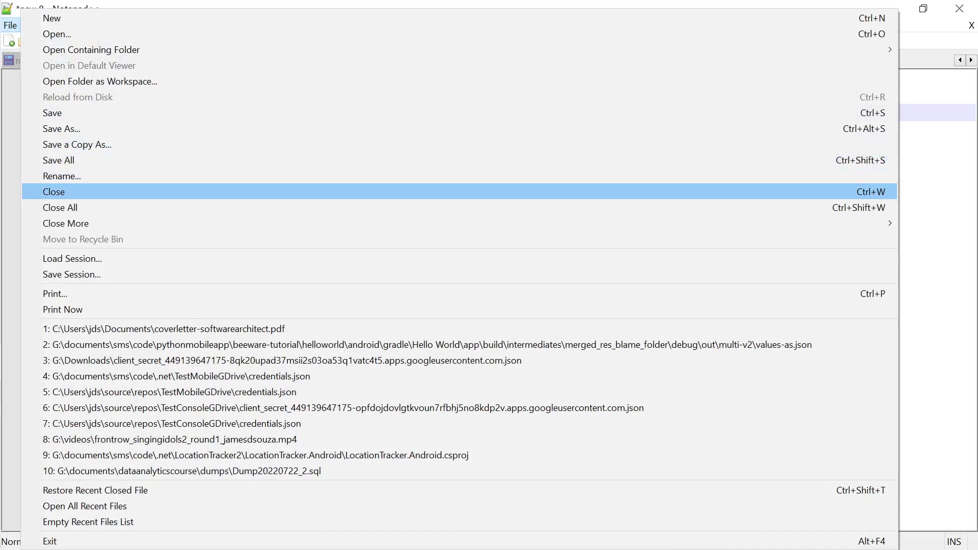
pyautogui.press('Down')
pyautogui.press('Up')
pyautogui.press('Up')
pyautogui.press('Up')
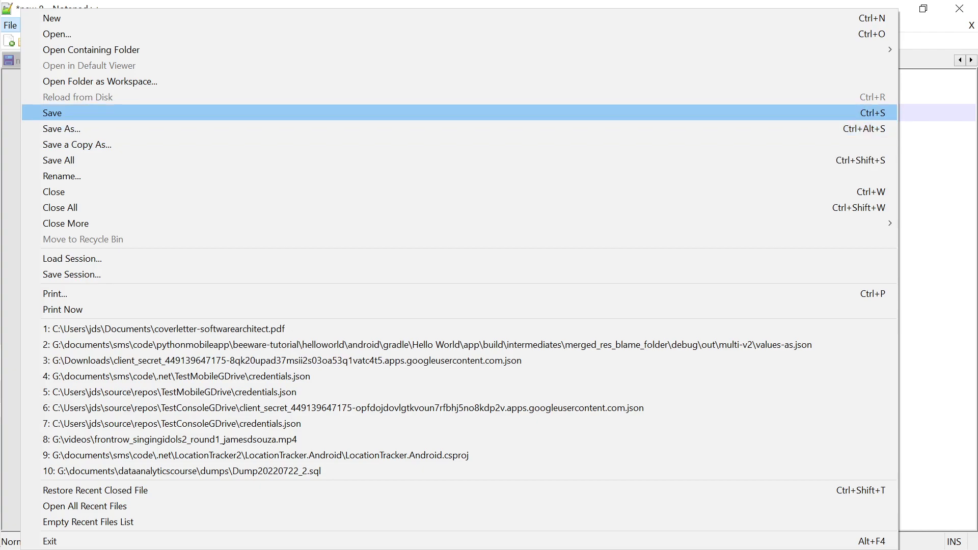
pyautogui.press('Return')
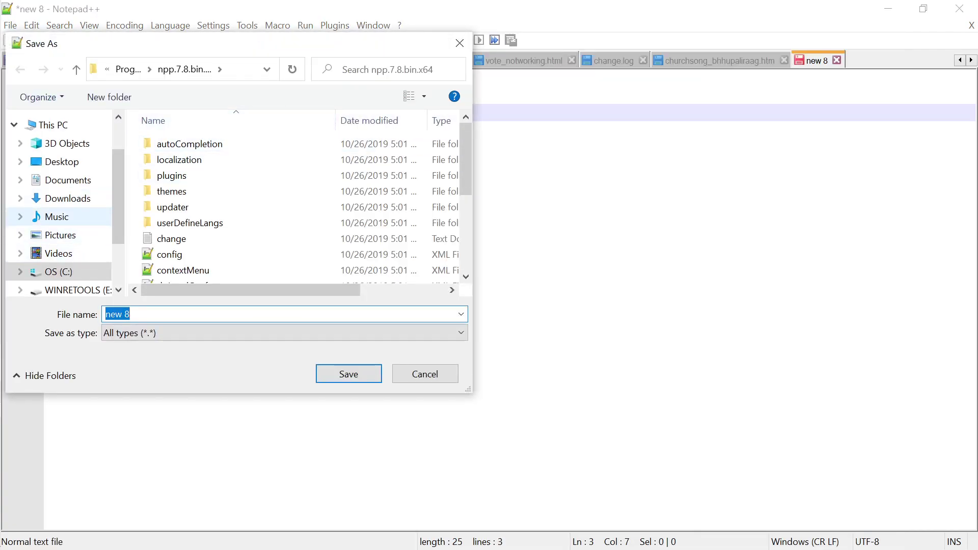
# Navigate the Save As dialog to G:\documents\dataanalyticscourse
pyautogui.click(68, 180)
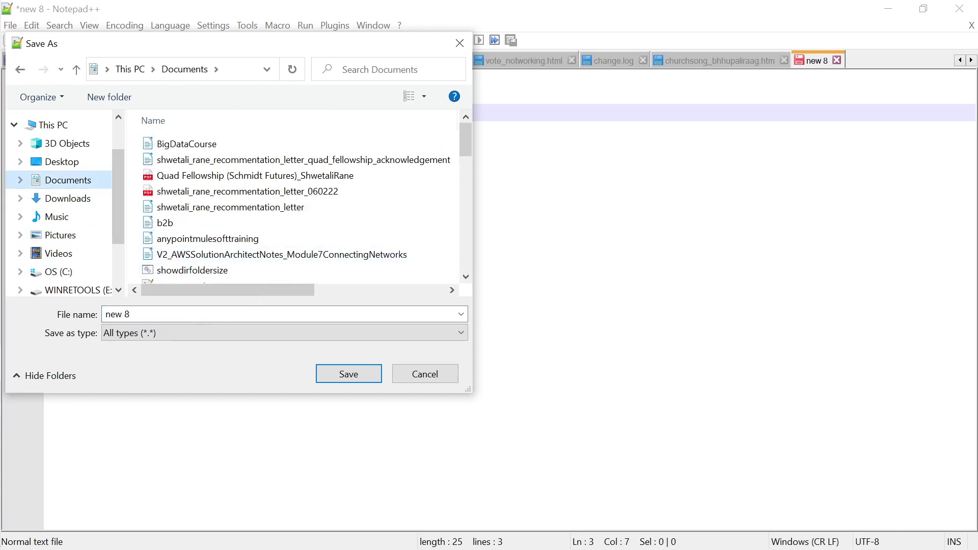
pyautogui.click(117, 314)
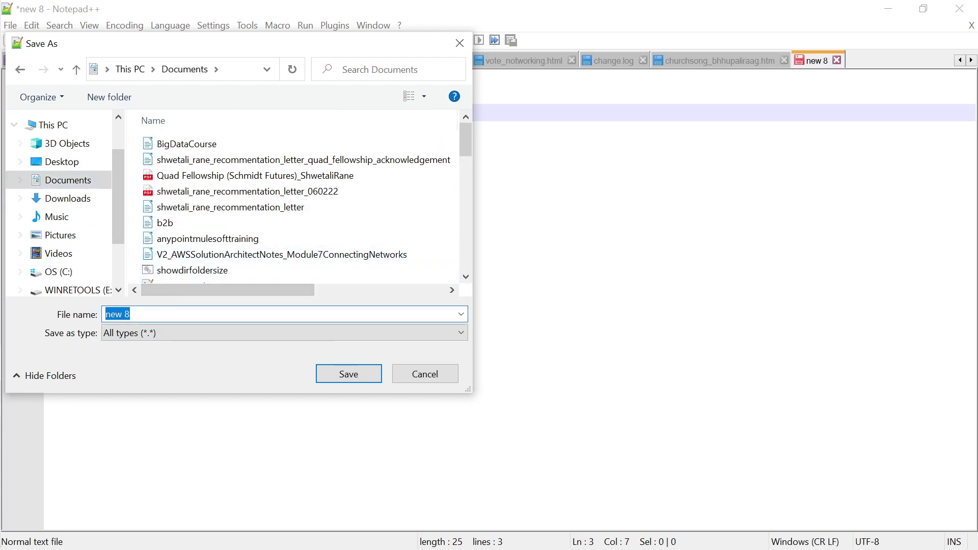
pyautogui.scroll(-1, 66, 265)
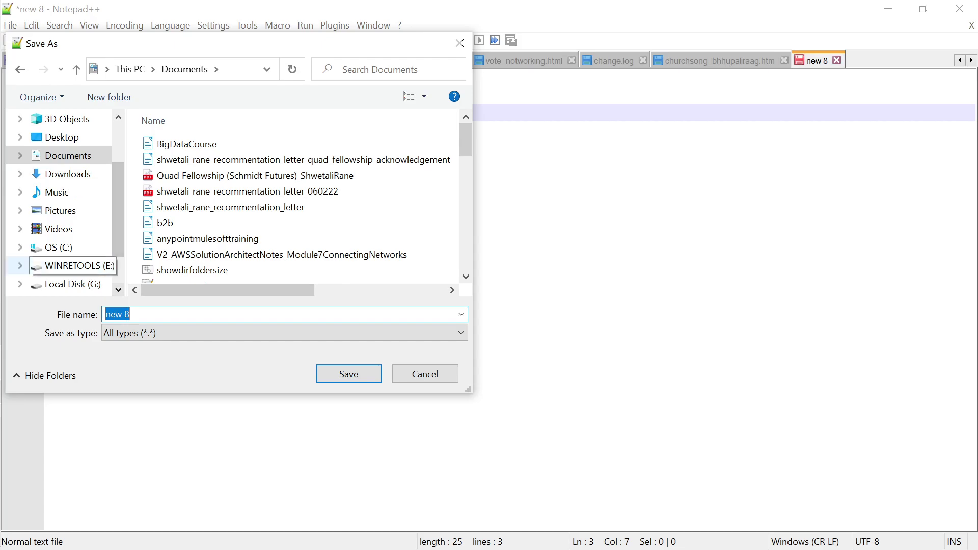
pyautogui.click(72, 284)
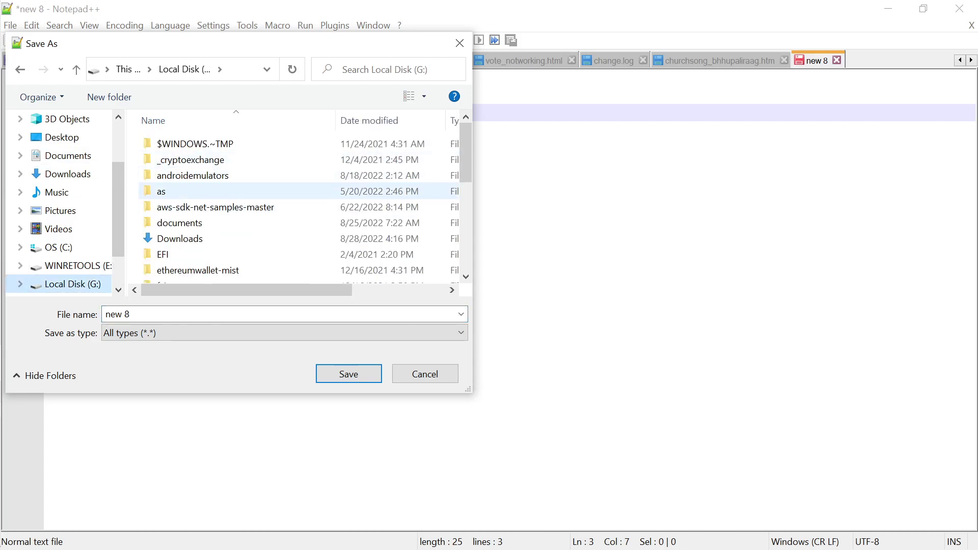
pyautogui.doubleClick(179, 223)
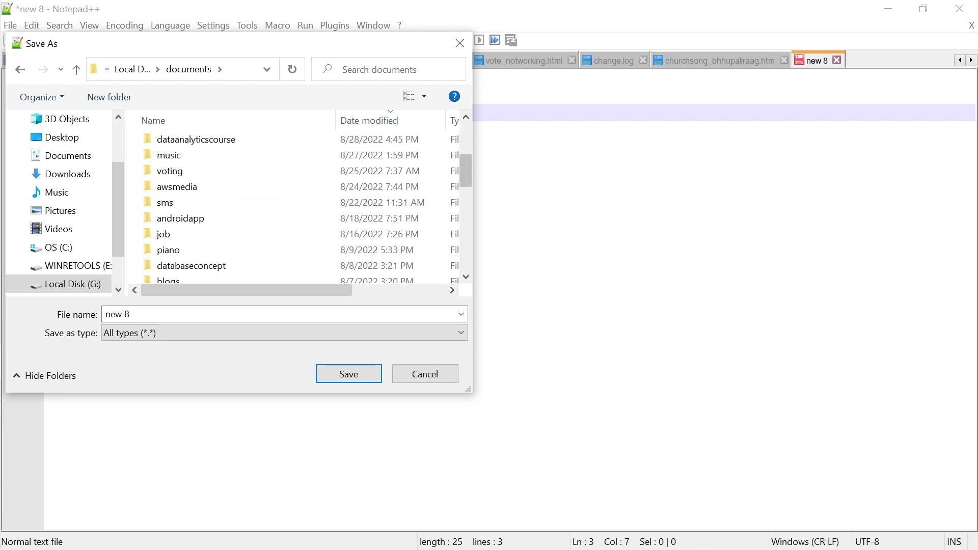
pyautogui.doubleClick(196, 139)
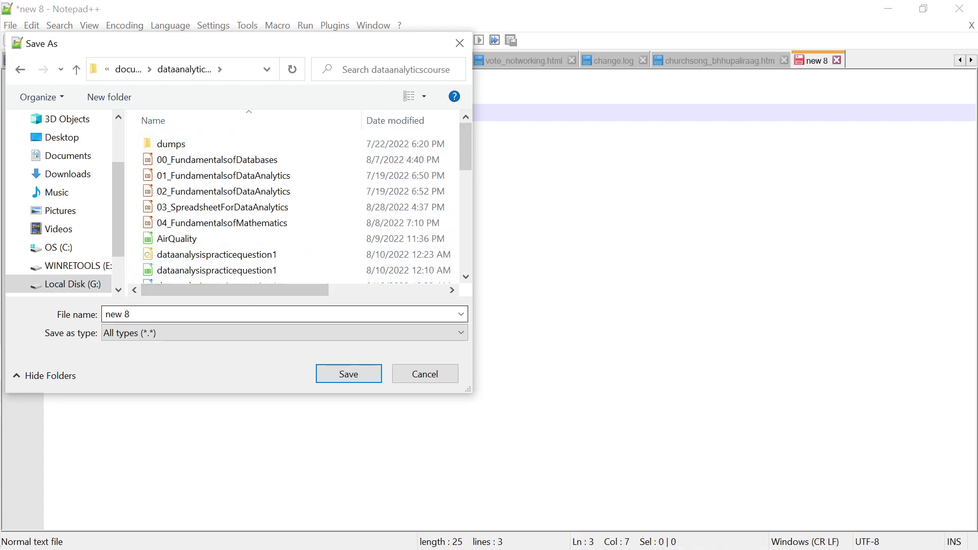
# Name the file samplecsv.txt and save it
pyautogui.write('sample')
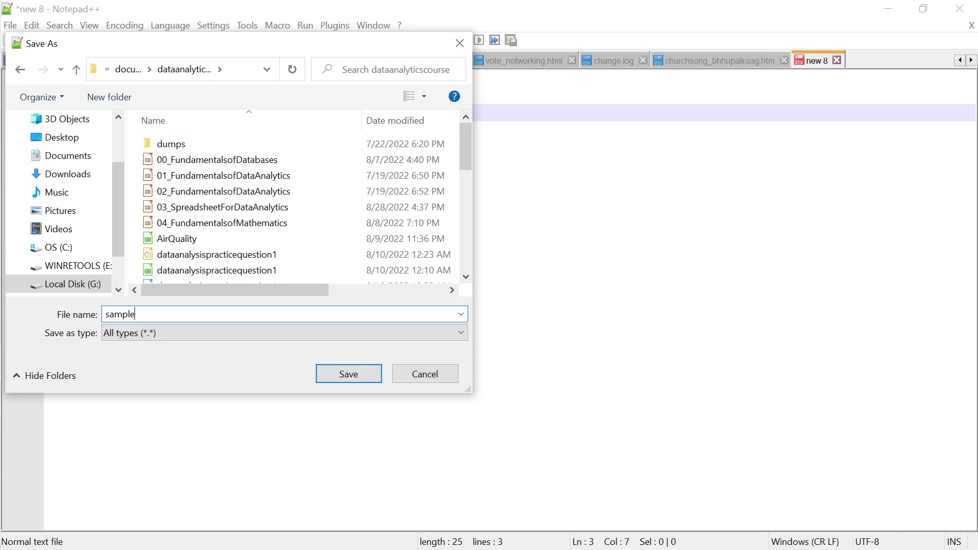
pyautogui.write('csv.txt')
pyautogui.press('BackSpace')
pyautogui.press('BackSpace')
pyautogui.press('BackSpace')
pyautogui.press('BackSpace')
pyautogui.press('BackSpace')
pyautogui.press('BackSpace')
pyautogui.press('BackSpace')
pyautogui.write('.csv')
pyautogui.hotkey('shift', 'Left')
pyautogui.hotkey('shift', 'Left')
pyautogui.hotkey('shift', 'Left')
pyautogui.press('Right')
pyautogui.moveTo(140, 314); pyautogui.dragTo(137, 314)
pyautogui.click(140, 314)
pyautogui.press('BackSpace')
pyautogui.press('BackSpace')
pyautogui.press('BackSpace')
pyautogui.press('BackSpace')
pyautogui.write('csv.txt')
pyautogui.press('Return')
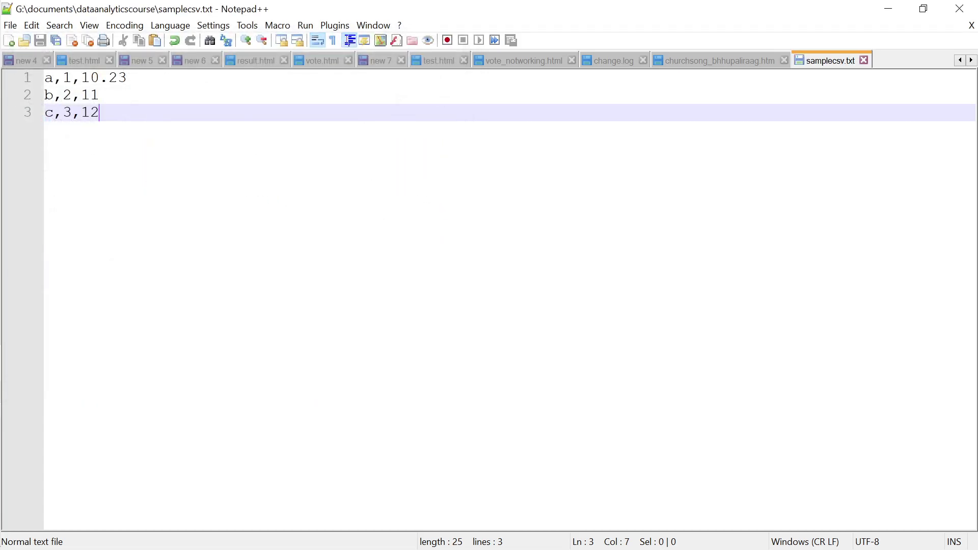
# In Calc, open samplecsv from G:\documents\dataanalyticscourse, found by sorting on date modified
pyautogui.hotkey('alt', 'Tab')
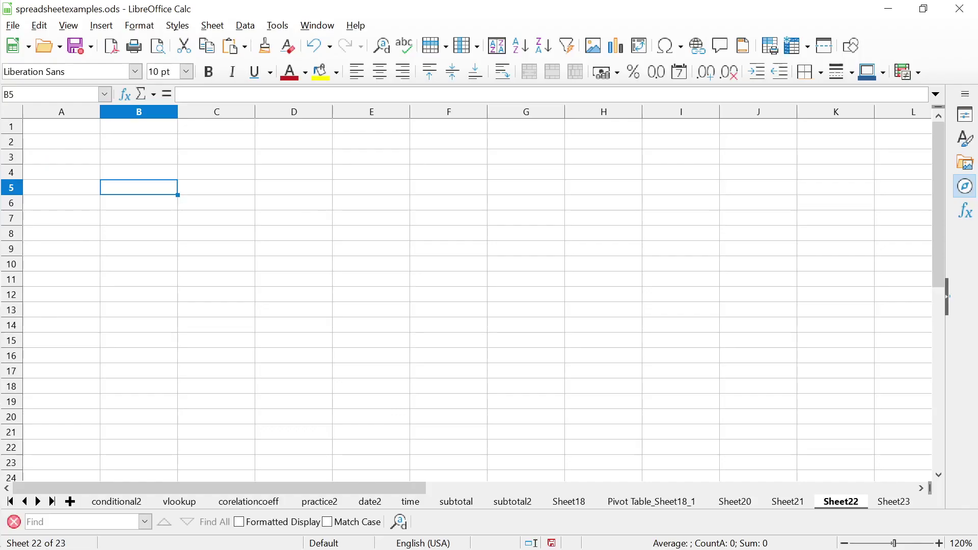
pyautogui.click(13, 26)
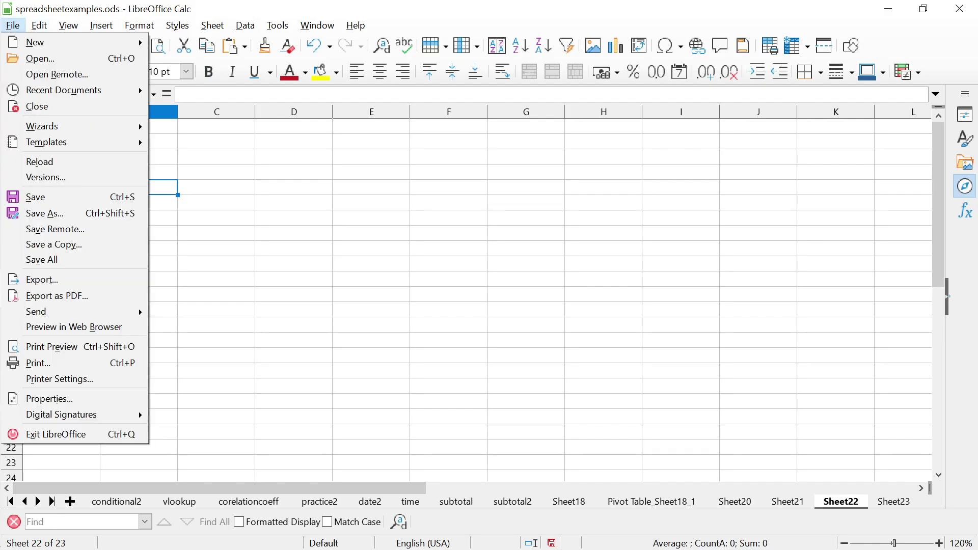
pyautogui.press('Down')
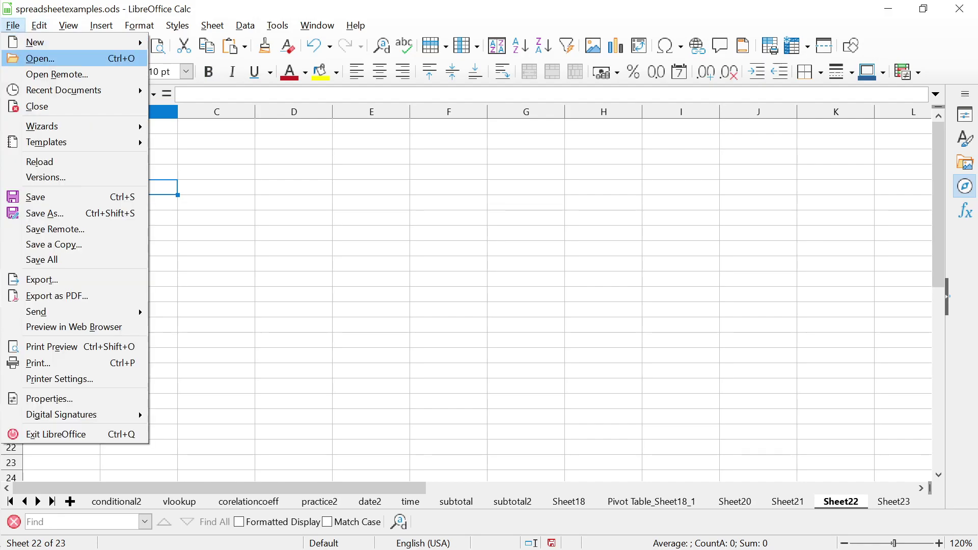
pyautogui.press('Return')
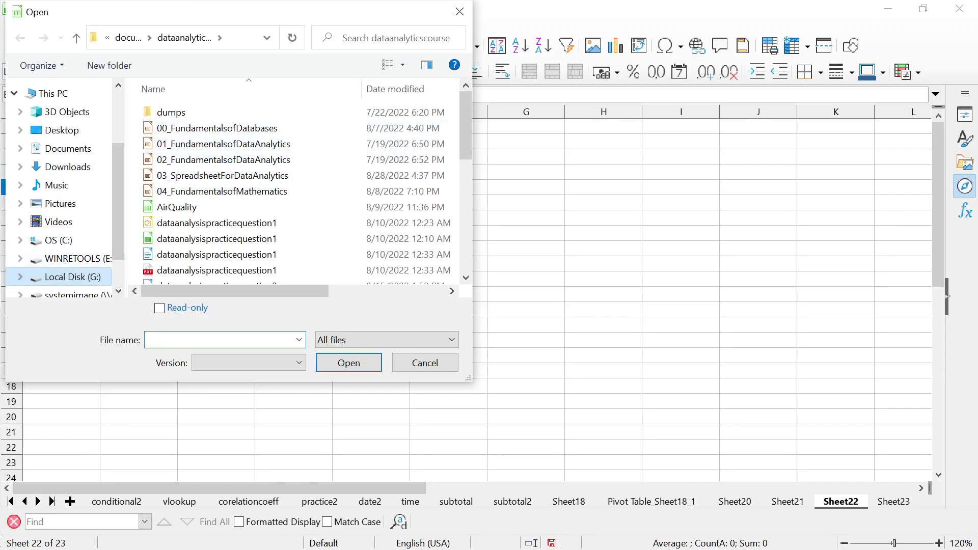
pyautogui.click(73, 277)
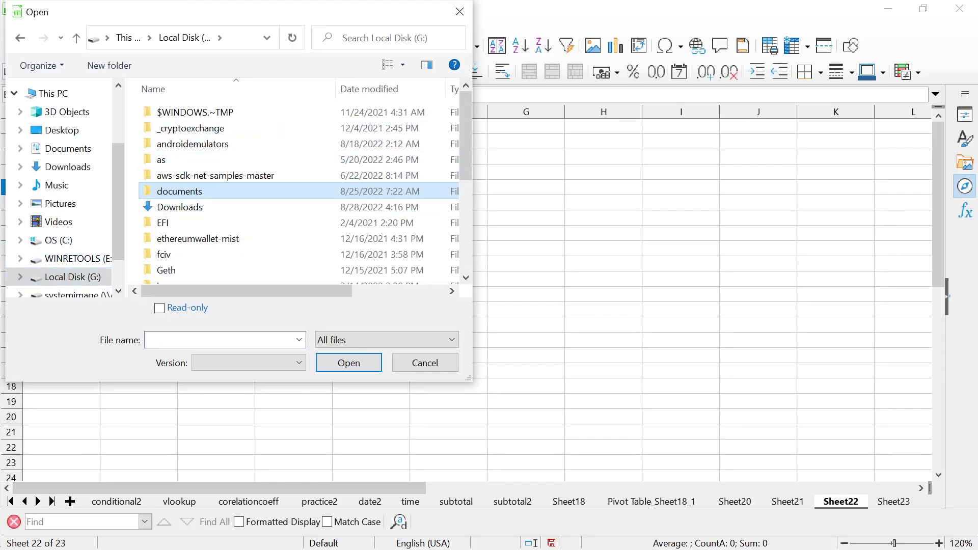
pyautogui.doubleClick(179, 191)
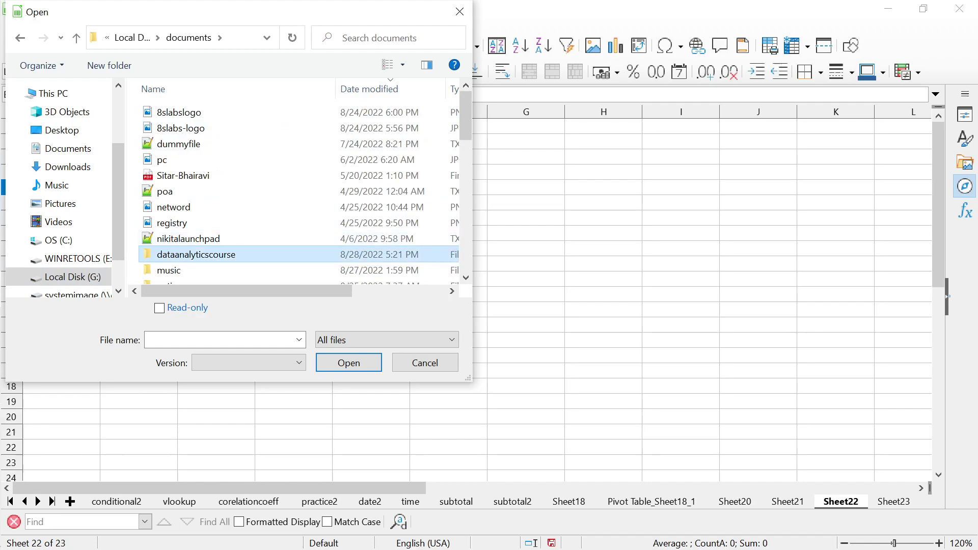
pyautogui.doubleClick(196, 255)
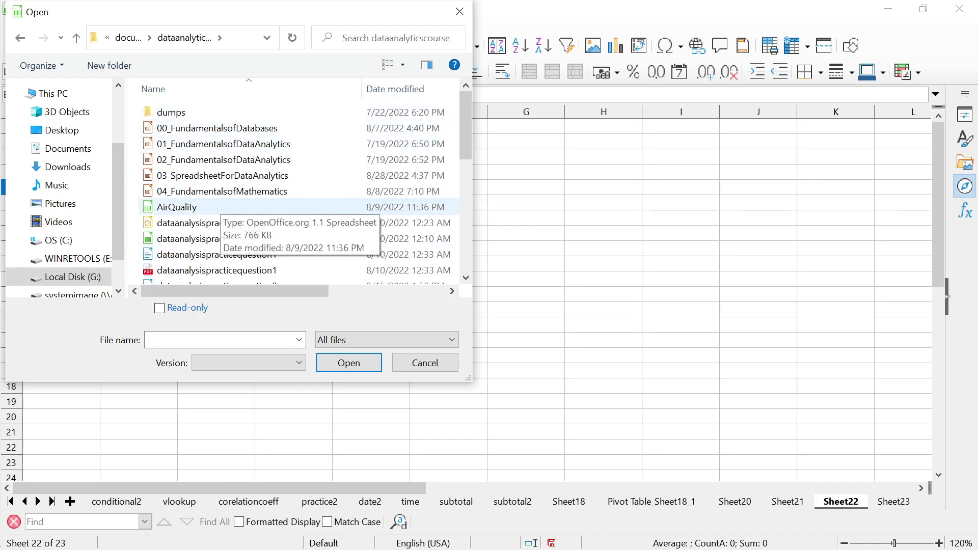
pyautogui.click(394, 89)
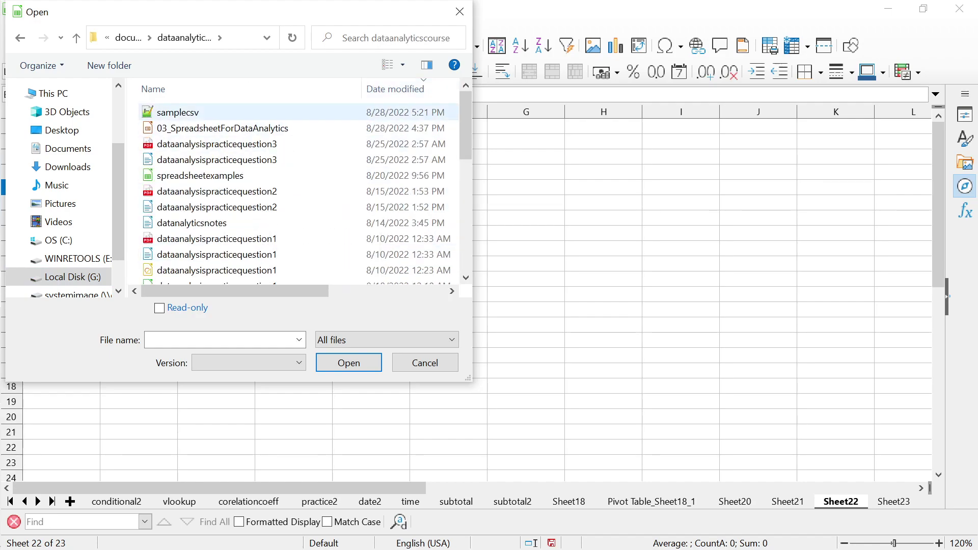
pyautogui.click(177, 112)
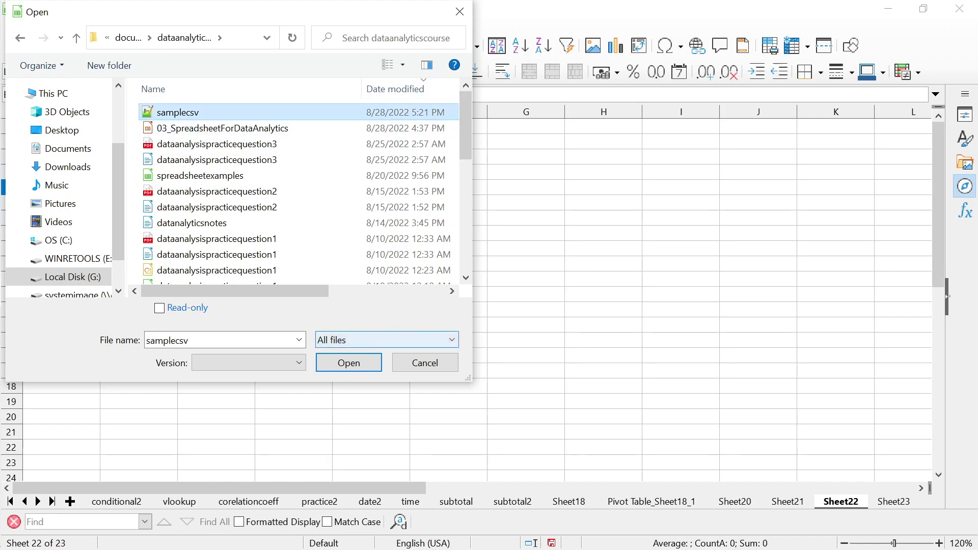
pyautogui.click(349, 363)
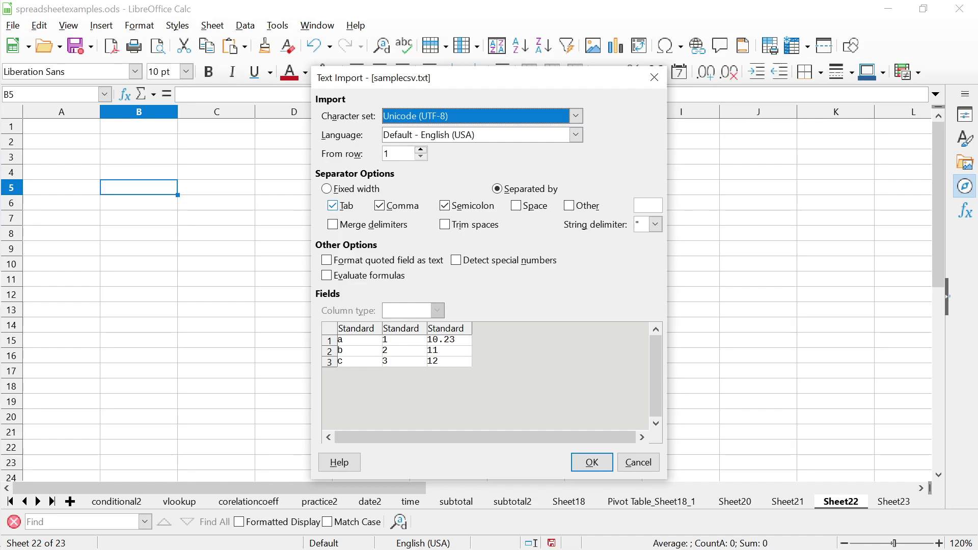
# Turn off the Tab and Semicolon separators, leaving only Comma checked
pyautogui.click(333, 205)
pyautogui.click(444, 205)
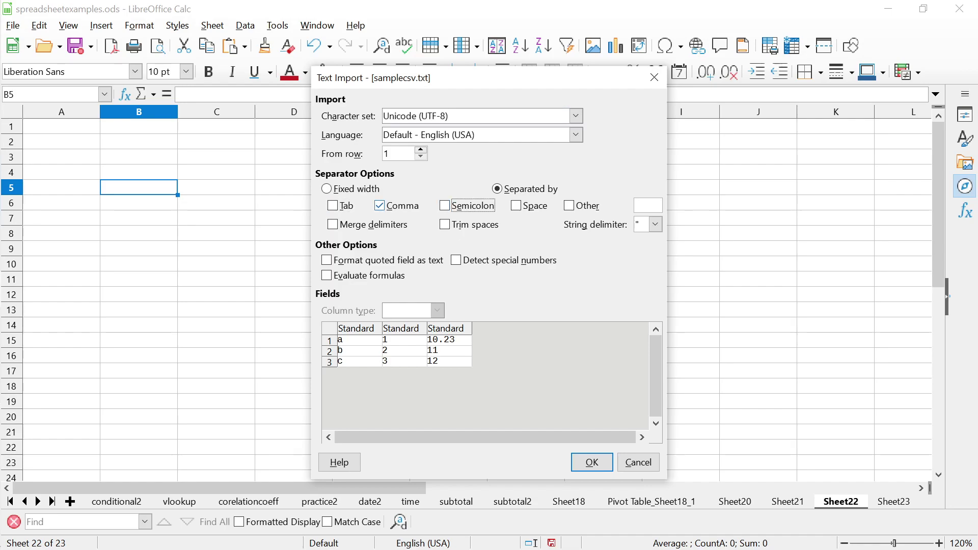
pyautogui.click(379, 206)
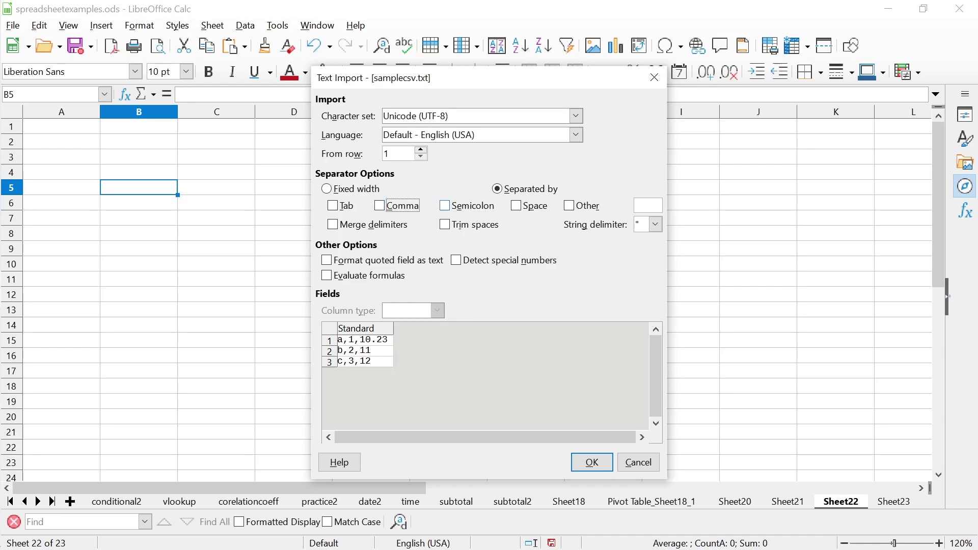
pyautogui.click(380, 205)
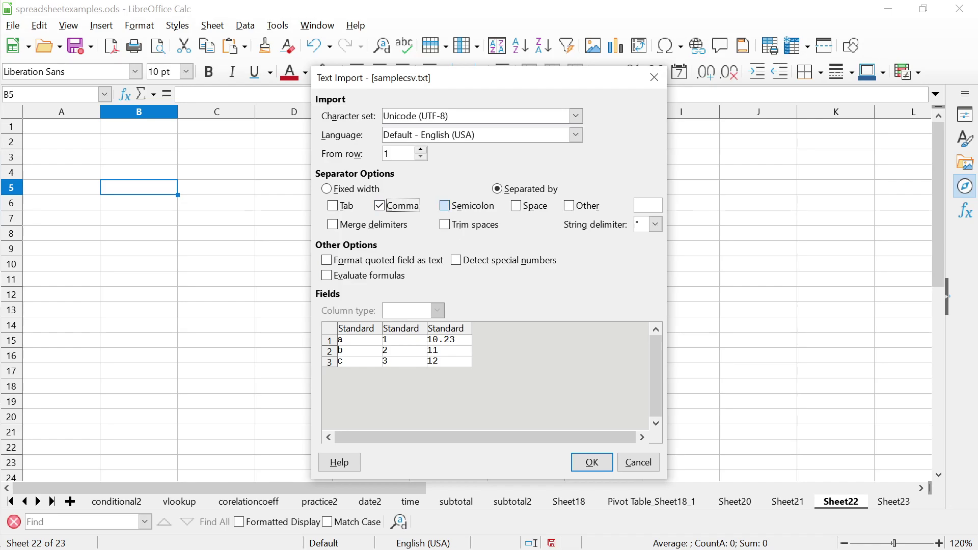
pyautogui.click(444, 205)
pyautogui.click(379, 205)
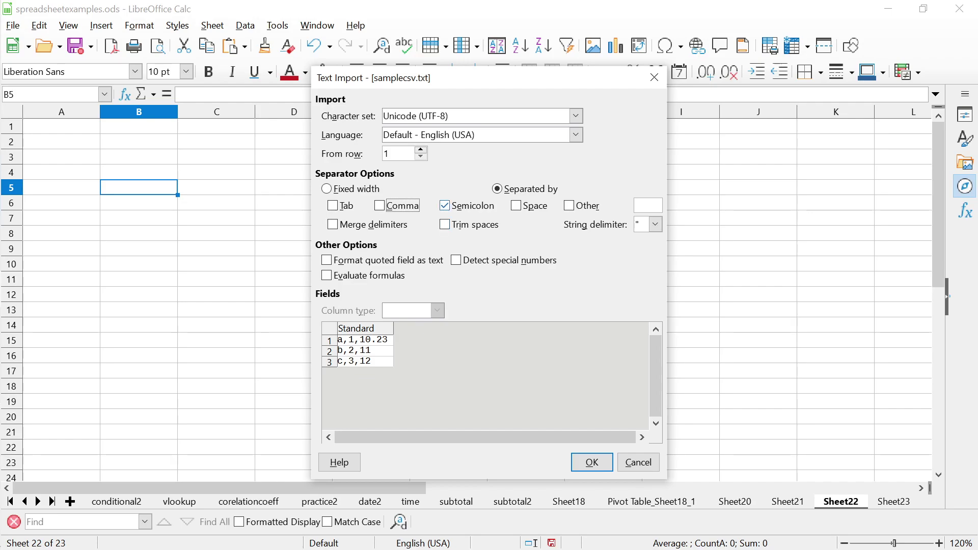
pyautogui.click(444, 206)
pyautogui.click(380, 205)
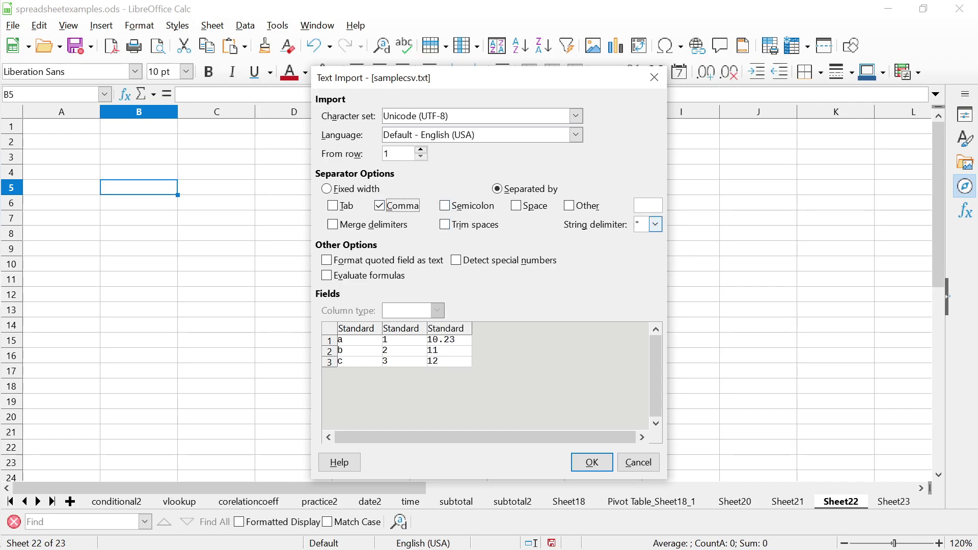
# Keep double quote as string delimiter, try a '-' custom separator, then import comma-separated
pyautogui.click(655, 224)
pyautogui.click(648, 239)
pyautogui.click(568, 205)
pyautogui.write('-')
pyautogui.click(379, 206)
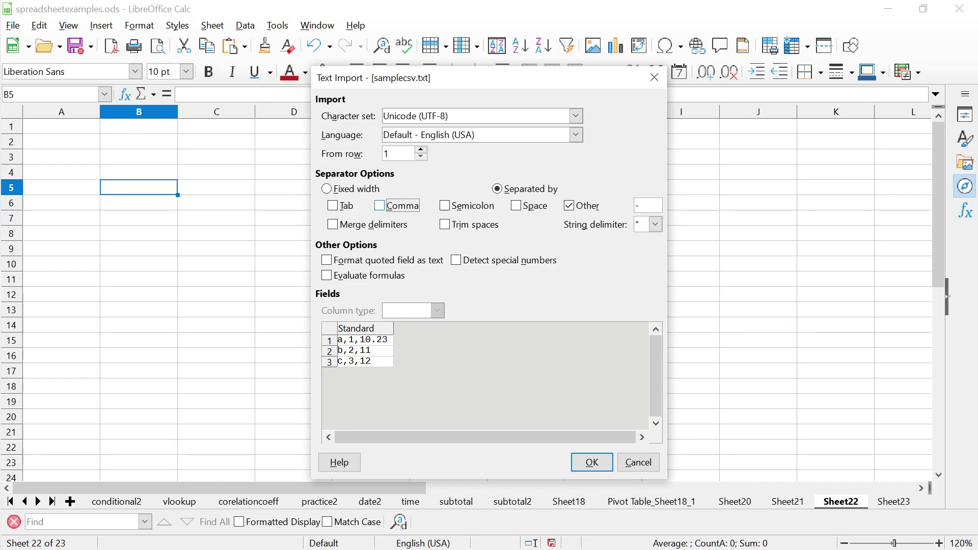
pyautogui.click(379, 205)
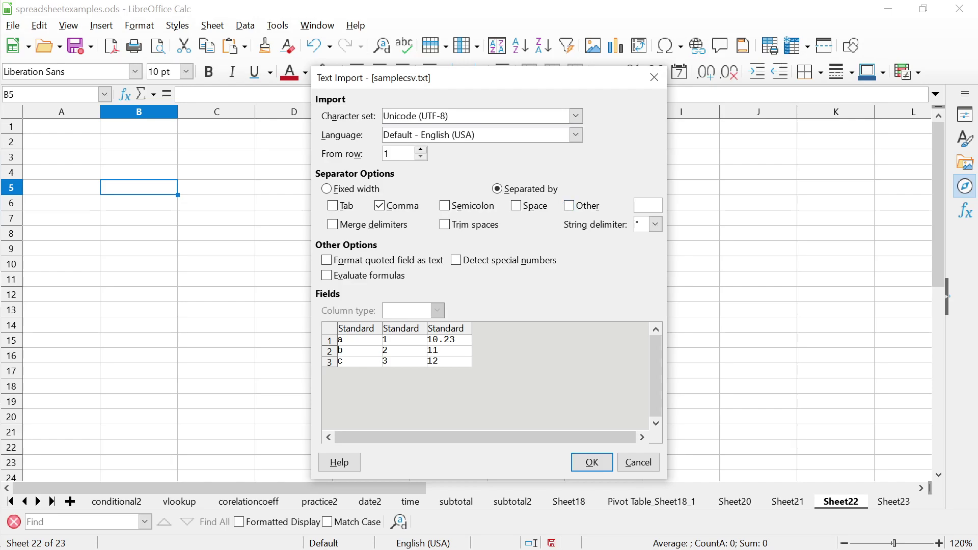
pyautogui.click(592, 462)
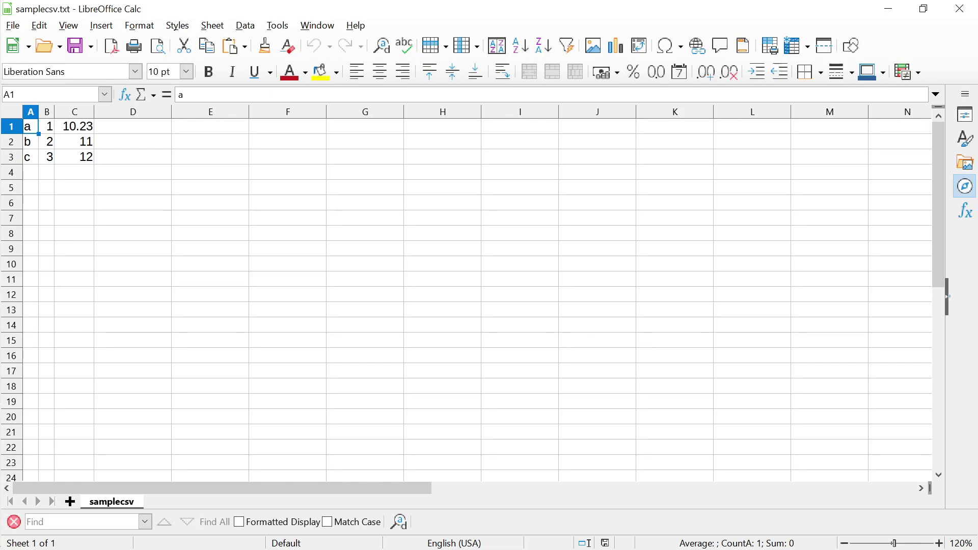
# Relabel cells A2 and A3 as c and e
pyautogui.click(133, 142)
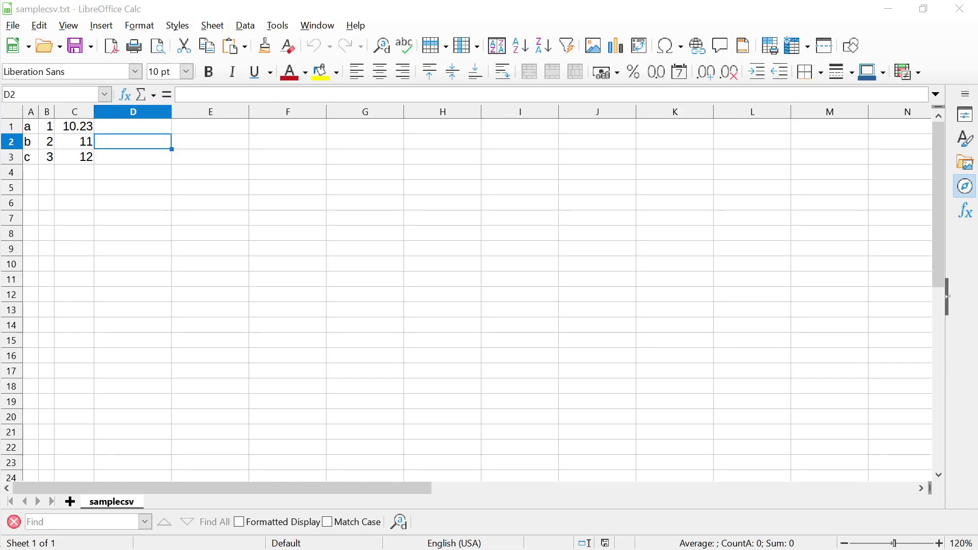
pyautogui.hotkey('alt', 'Tab')
pyautogui.hotkey('alt', 'Tab')
pyautogui.hotkey('alt', 'Tab')
pyautogui.hotkey('alt', 'Tab')
pyautogui.hotkey('alt', 'Tab')
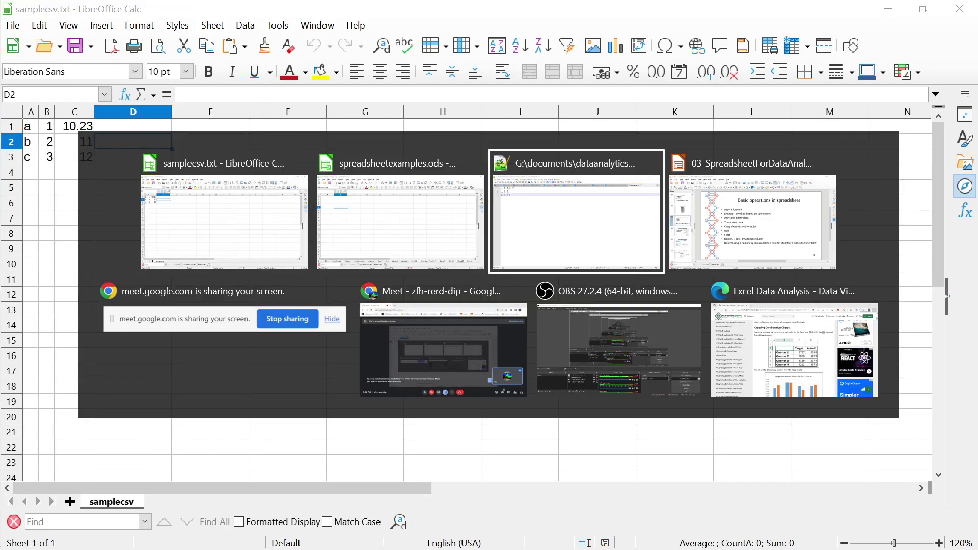
pyautogui.hotkey('alt', 'Tab')
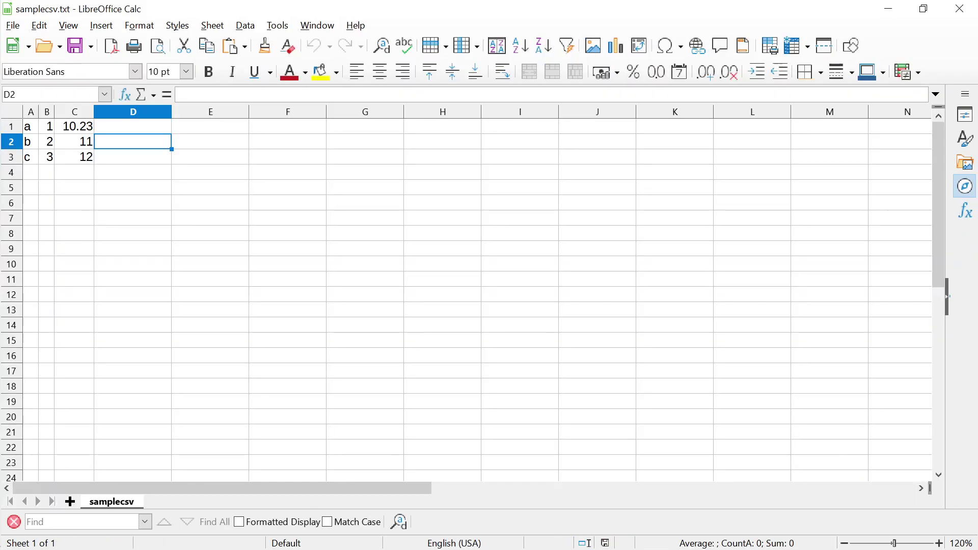
pyautogui.click(31, 157)
pyautogui.press('Down')
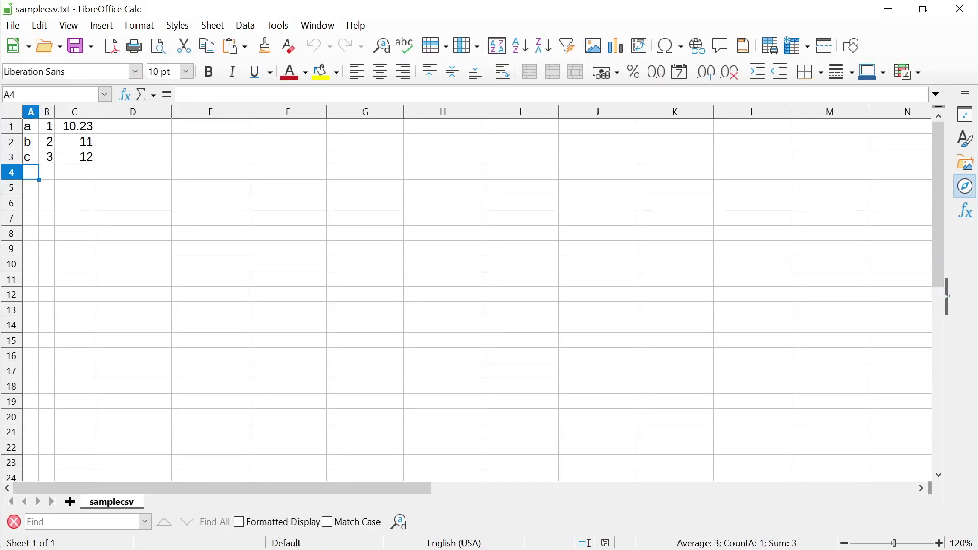
pyautogui.press('Up')
pyautogui.press('Up')
pyautogui.write('c')
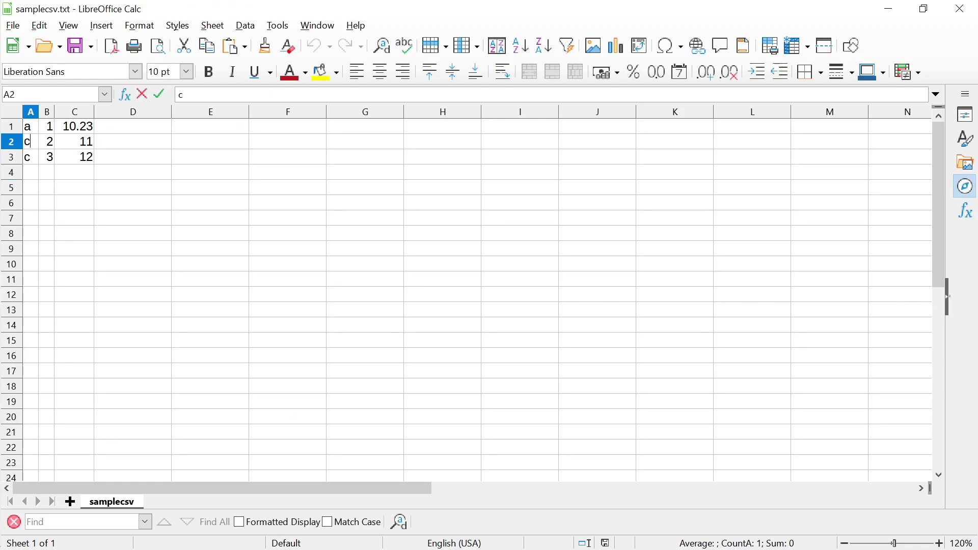
pyautogui.press('Return')
pyautogui.write('e')
pyautogui.press('Up')
pyautogui.press('Right')
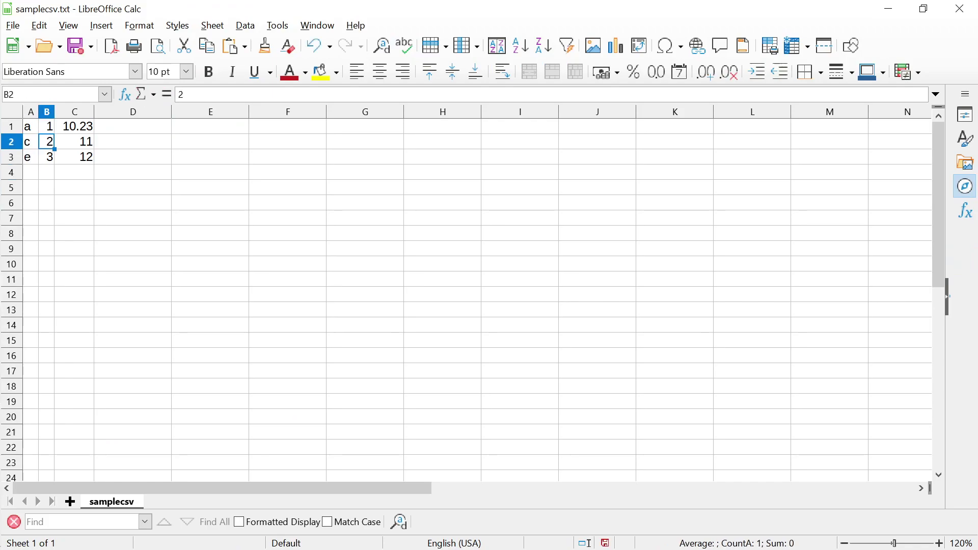
# Swap the ROLL values so B2 is 3 and B3 is 2
pyautogui.write('3')
pyautogui.press('Return')
pyautogui.write('2')
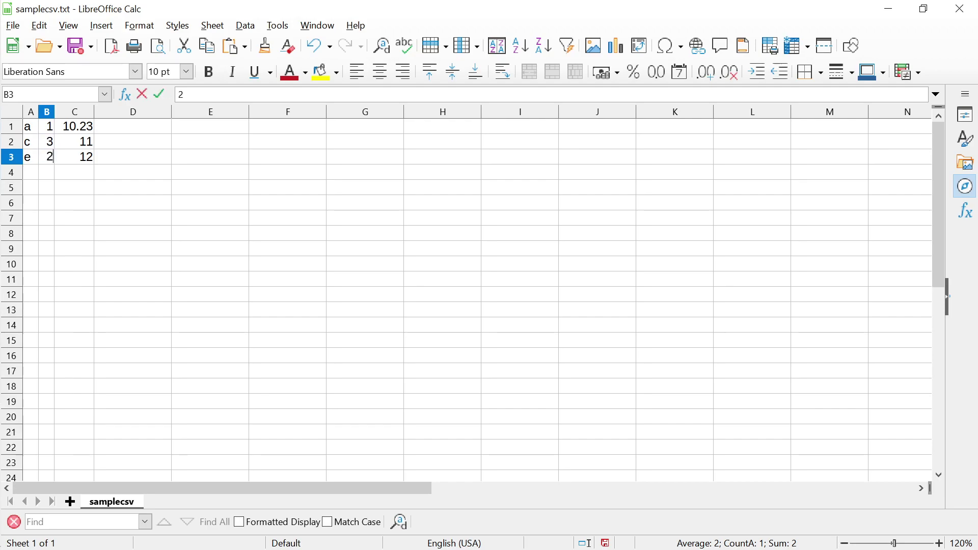
pyautogui.press('Up')
pyautogui.press('Up')
# Cut the A1:C3 data block and paste it starting at A2, leaving row 1 empty
pyautogui.press('Left')
pyautogui.hotkey('shift', 'Right')
pyautogui.hotkey('shift', 'Right')
pyautogui.hotkey('shift', 'Down')
pyautogui.hotkey('shift', 'Down')
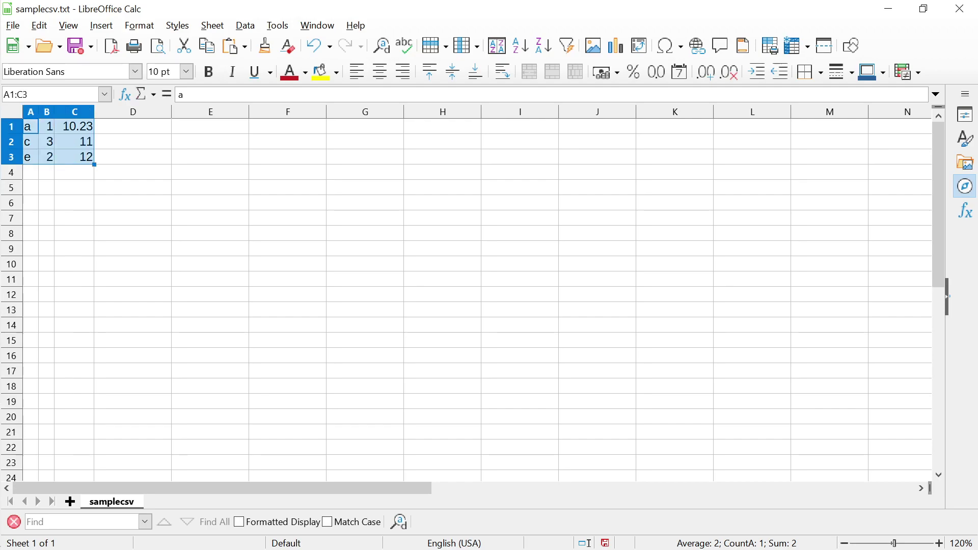
pyautogui.hotkey('ctrl', 'x')
pyautogui.press('Down')
pyautogui.hotkey('ctrl', 'v')
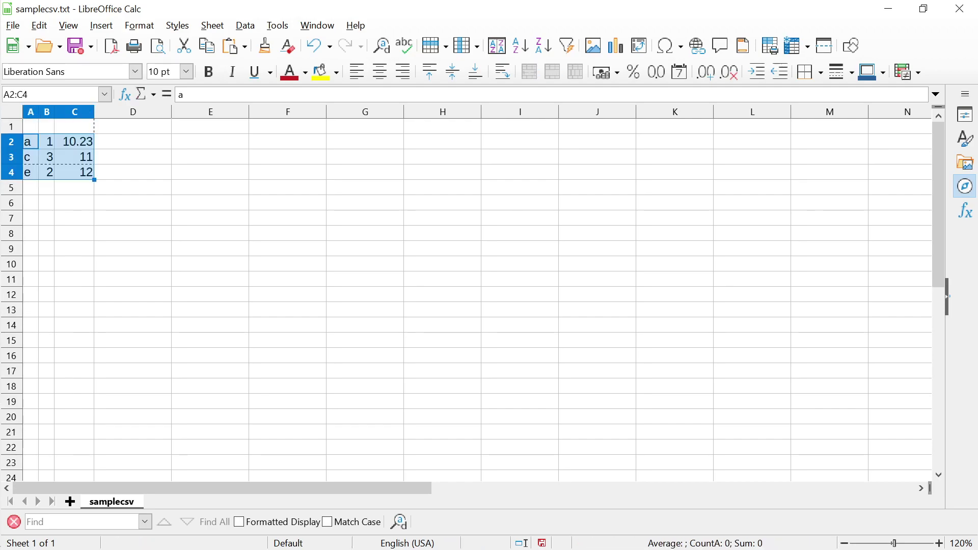
pyautogui.press('Up')
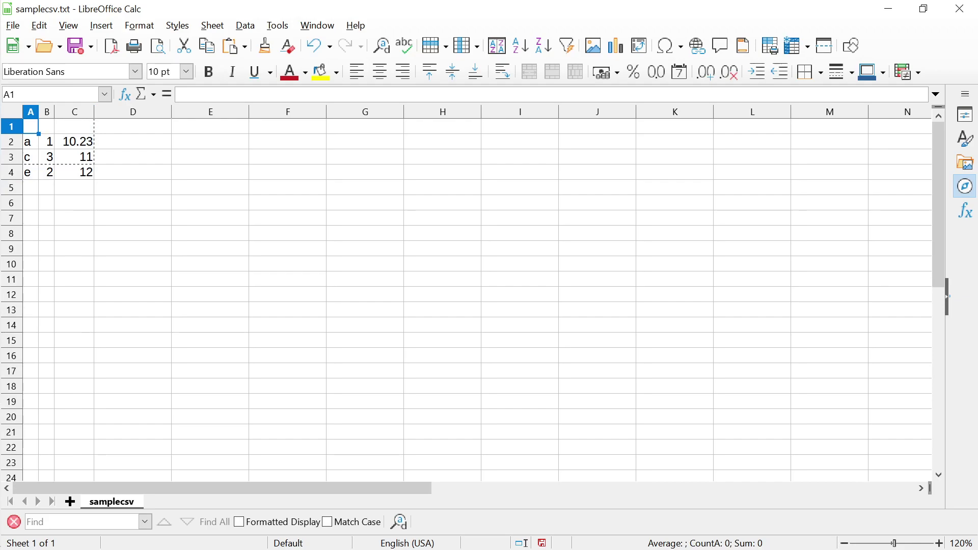
# Enter the headers NAME in A1, ROLL in B1 and MARKS in C1
pyautogui.write('ColumnHea')
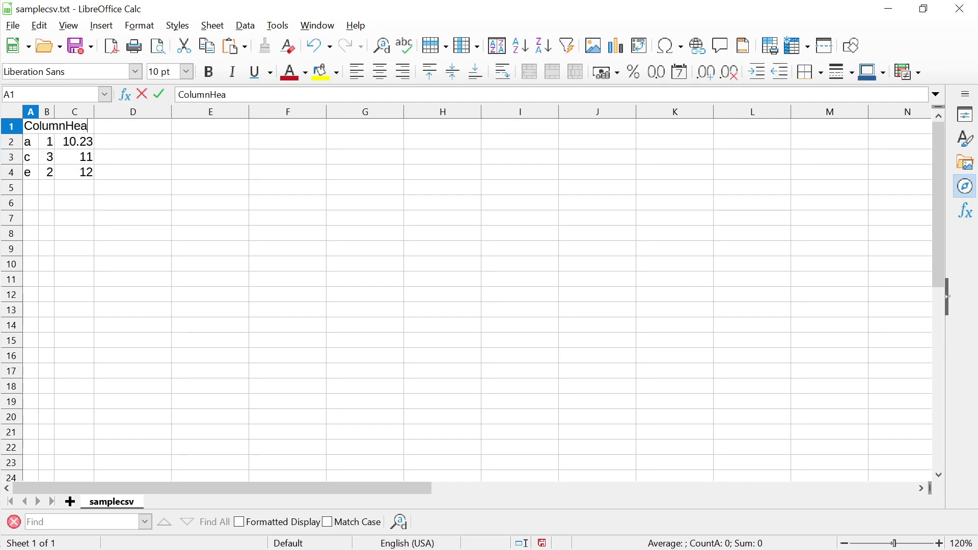
pyautogui.write('d1')
pyautogui.press('BackSpace')
pyautogui.press('BackSpace')
pyautogui.press('BackSpace')
pyautogui.press('BackSpace')
pyautogui.press('BackSpace')
pyautogui.press('BackSpace')
pyautogui.press('BackSpace')
pyautogui.press('BackSpace')
pyautogui.press('BackSpace')
pyautogui.press('BackSpace')
pyautogui.press('BackSpace')
pyautogui.write('NAME')
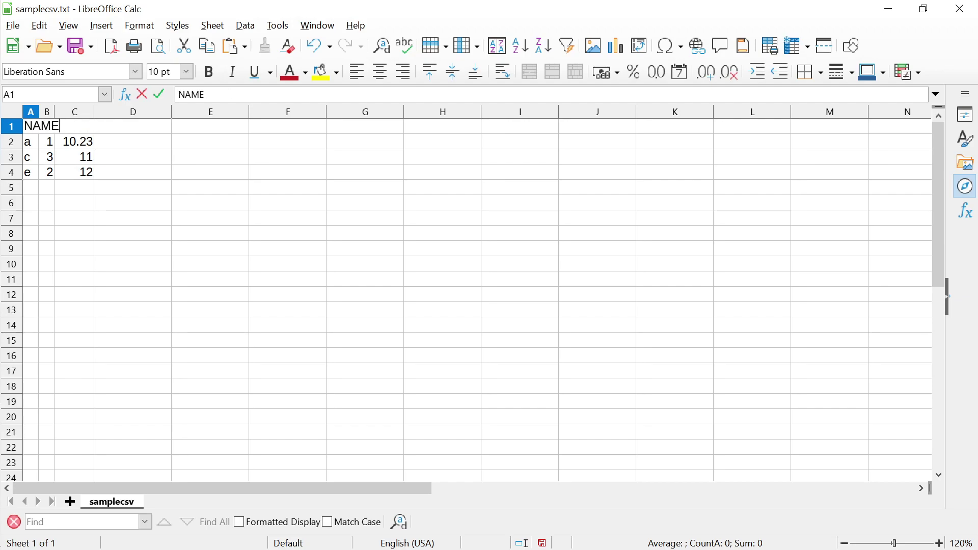
pyautogui.press('Return')
pyautogui.click(47, 126)
pyautogui.write('ROLL')
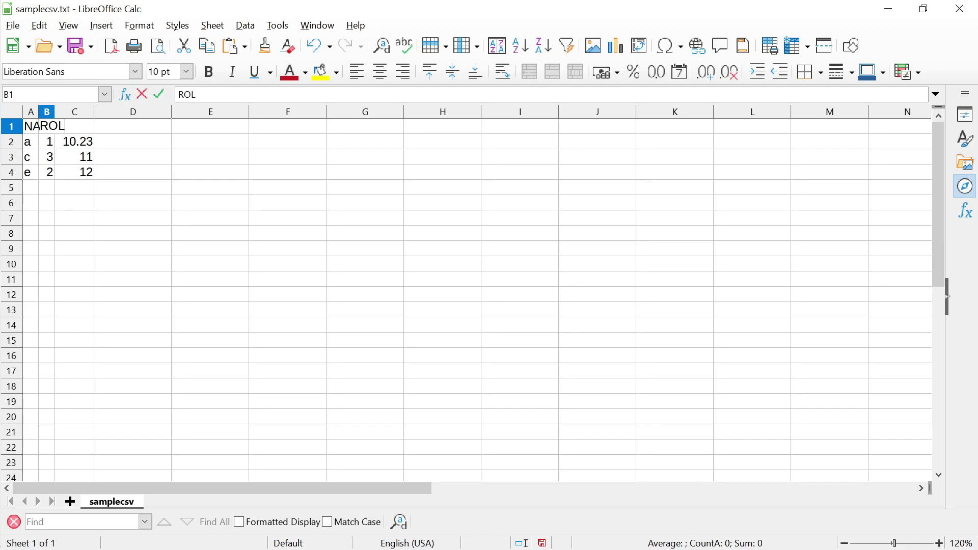
pyautogui.press('Return')
pyautogui.click(74, 126)
pyautogui.write('MARKS')
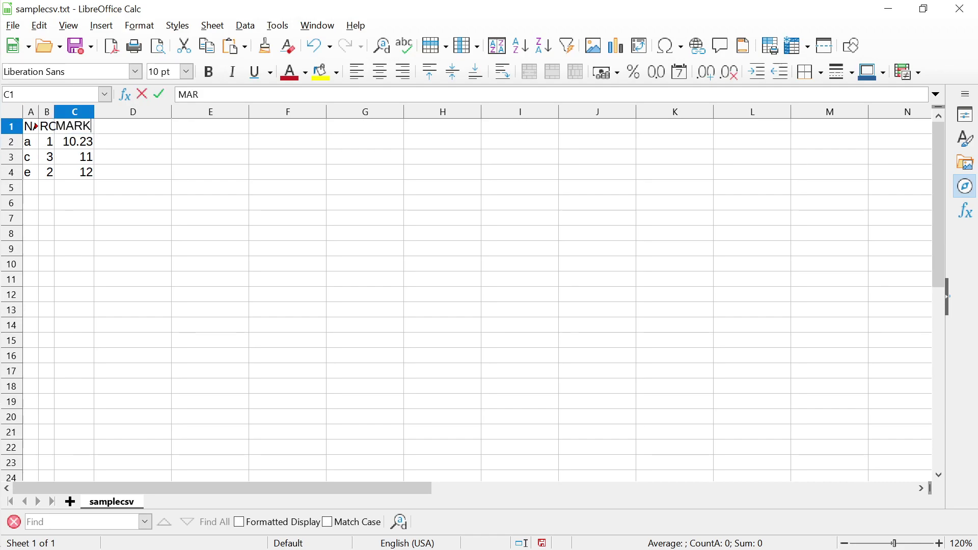
pyautogui.click(133, 173)
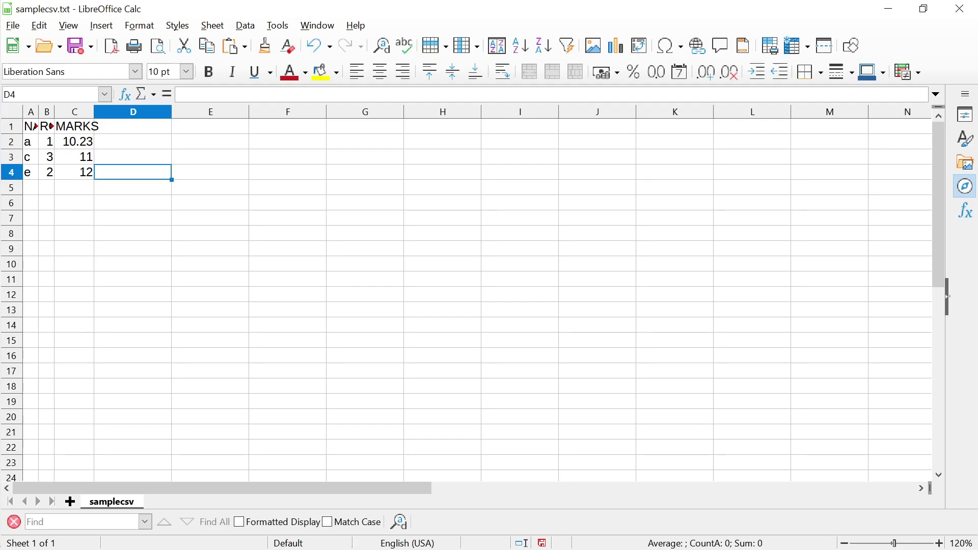
pyautogui.click(74, 157)
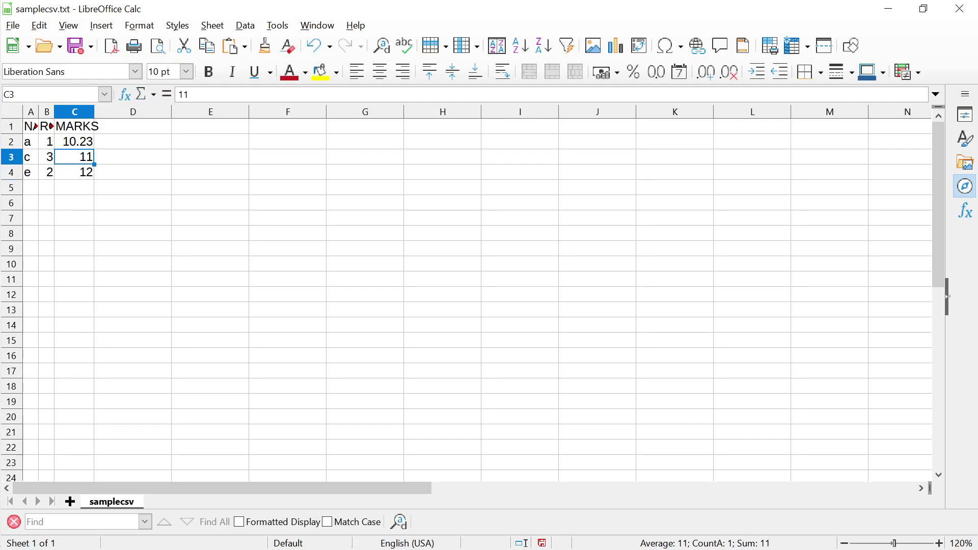
# Autofit the widths of columns A to C to their contents
pyautogui.moveTo(94, 112); pyautogui.dragTo(107, 111)
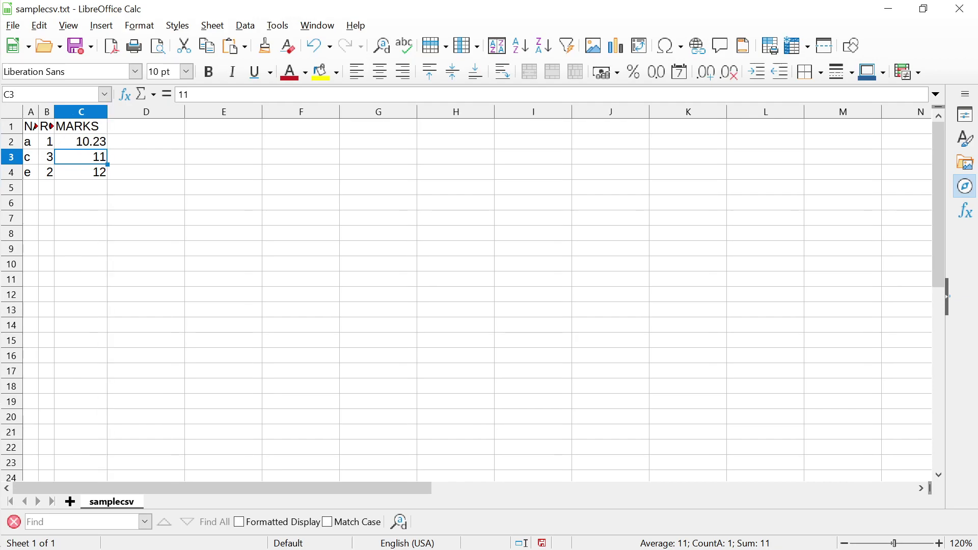
pyautogui.click(30, 112)
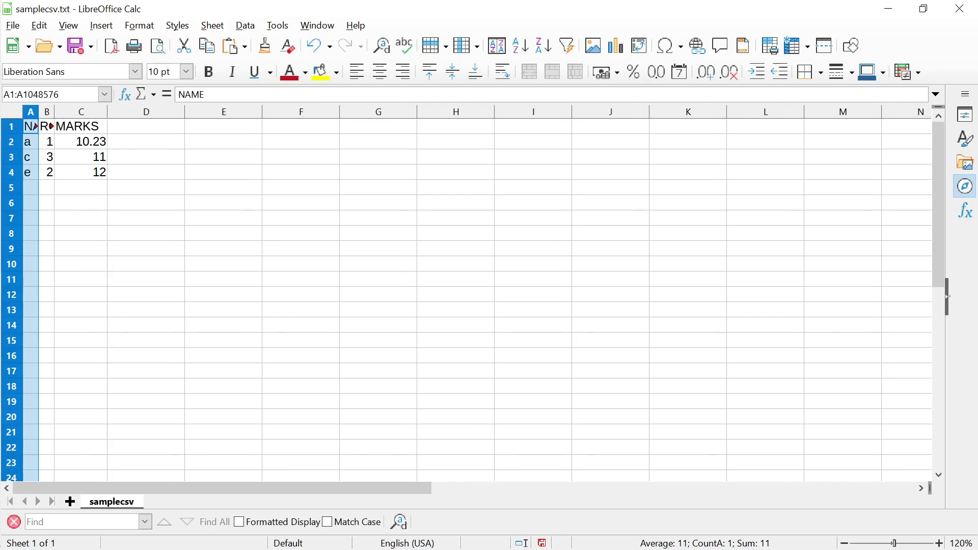
pyautogui.hotkey('shift', 'Right')
pyautogui.hotkey('shift', 'Right')
pyautogui.hotkey('shift', 'Right')
pyautogui.hotkey('shift', 'Left')
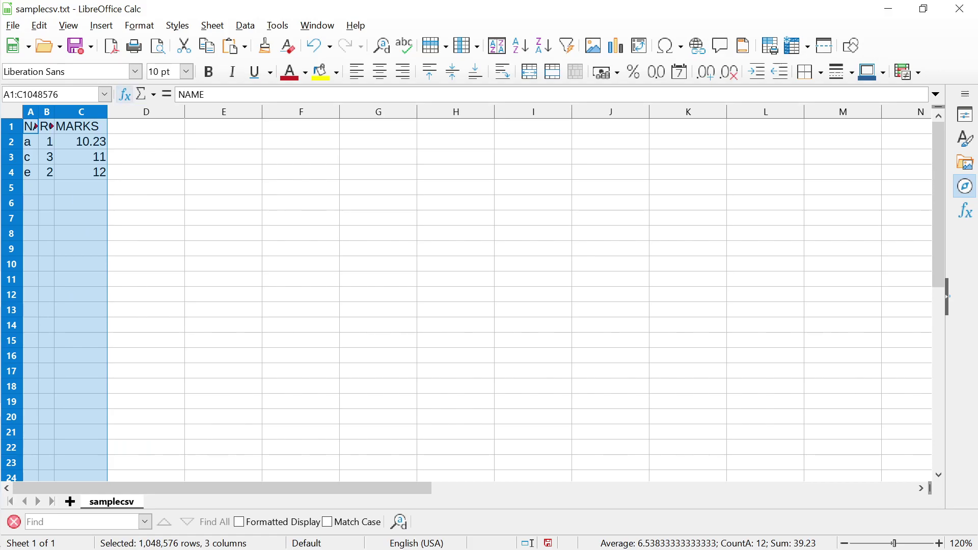
pyautogui.doubleClick(107, 111)
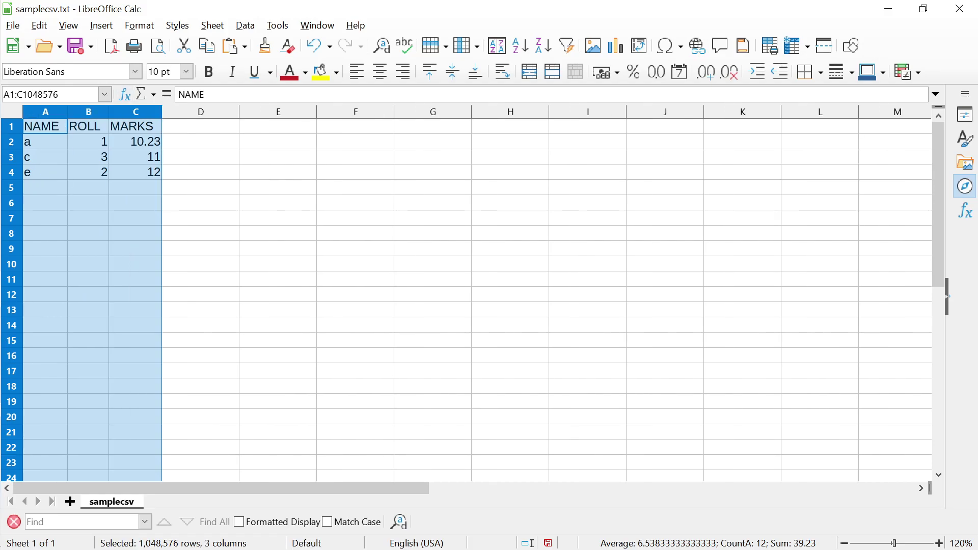
pyautogui.click(135, 157)
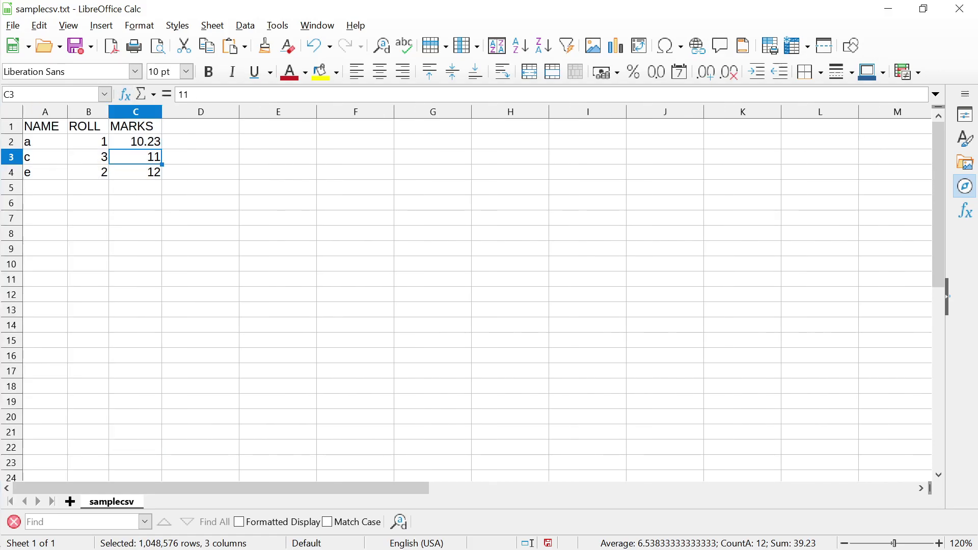
# Make column A much wider and select the table A1:C4
pyautogui.moveTo(67, 112); pyautogui.dragTo(431, 112)
pyautogui.click(356, 203)
pyautogui.press('Up')
pyautogui.press('Up')
pyautogui.press('Up')
pyautogui.press('Up')
pyautogui.press('Up')
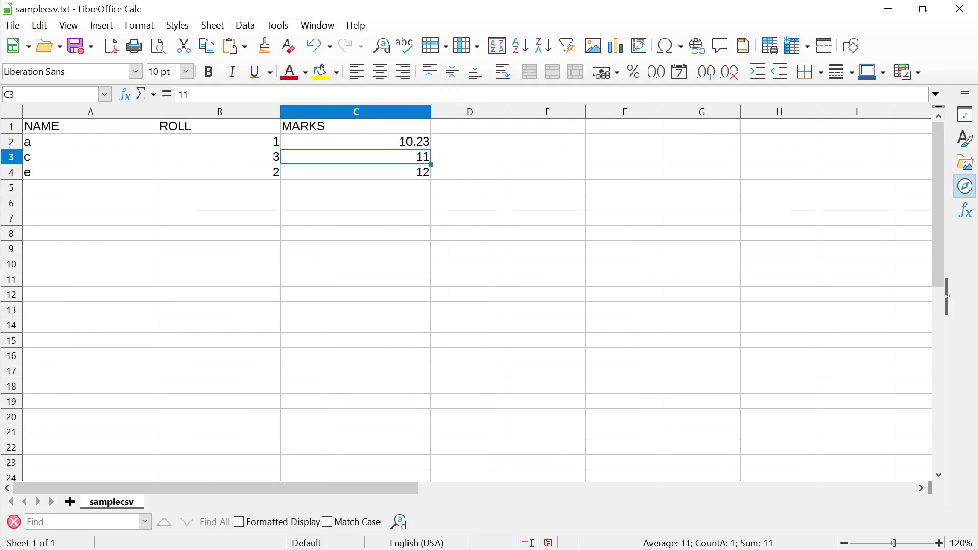
pyautogui.press('Left')
pyautogui.press('Left')
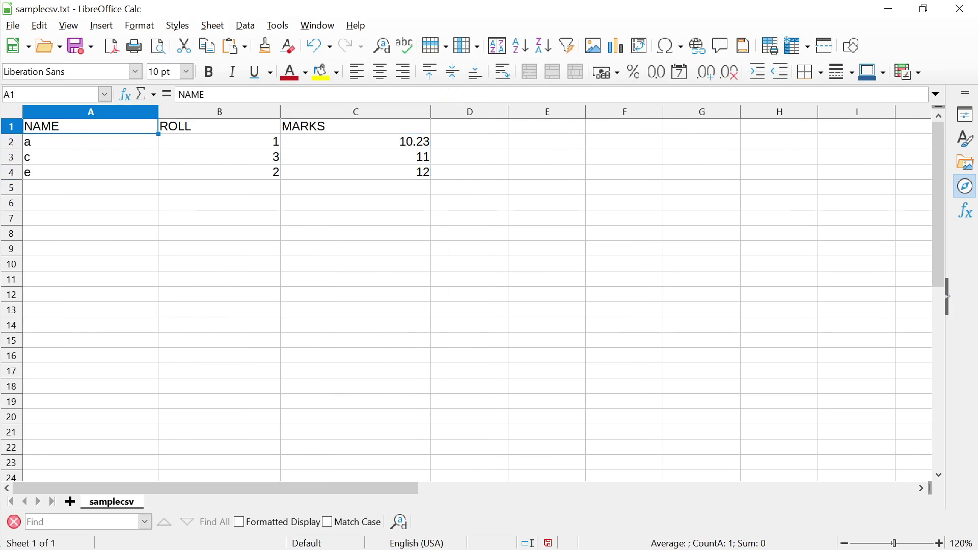
pyautogui.hotkey('shift', 'Right')
pyautogui.hotkey('shift', 'Right')
pyautogui.hotkey('shift', 'Down')
pyautogui.hotkey('shift', 'Down')
pyautogui.hotkey('shift', 'Down')
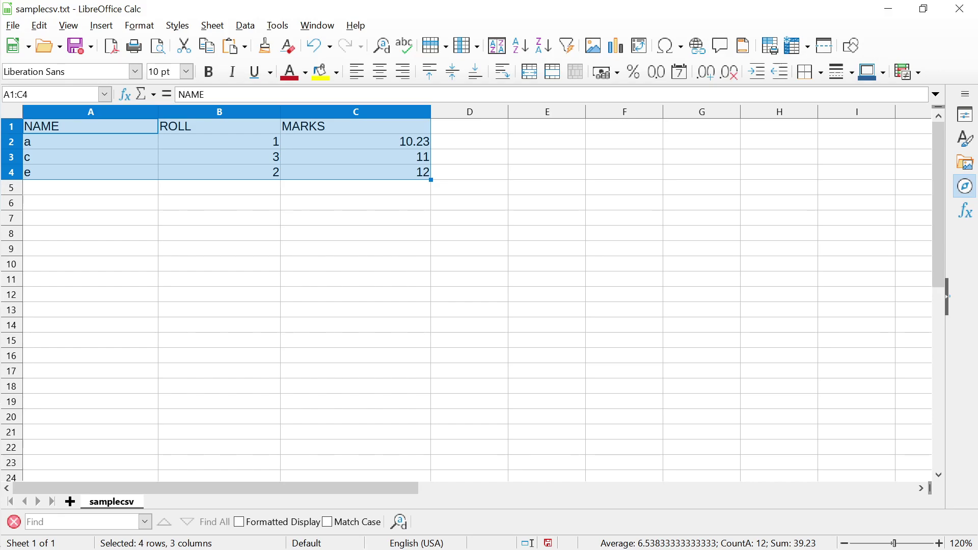
pyautogui.click(245, 25)
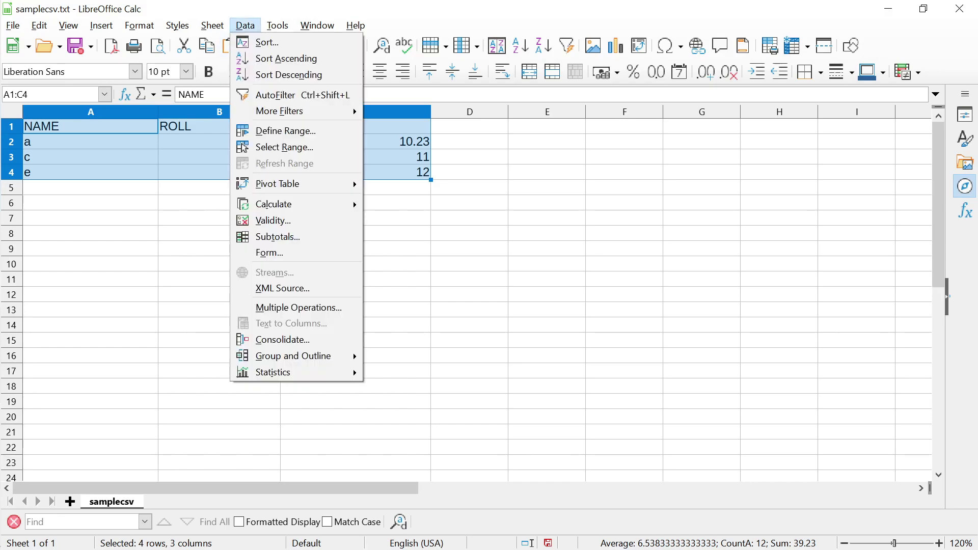
pyautogui.click(286, 58)
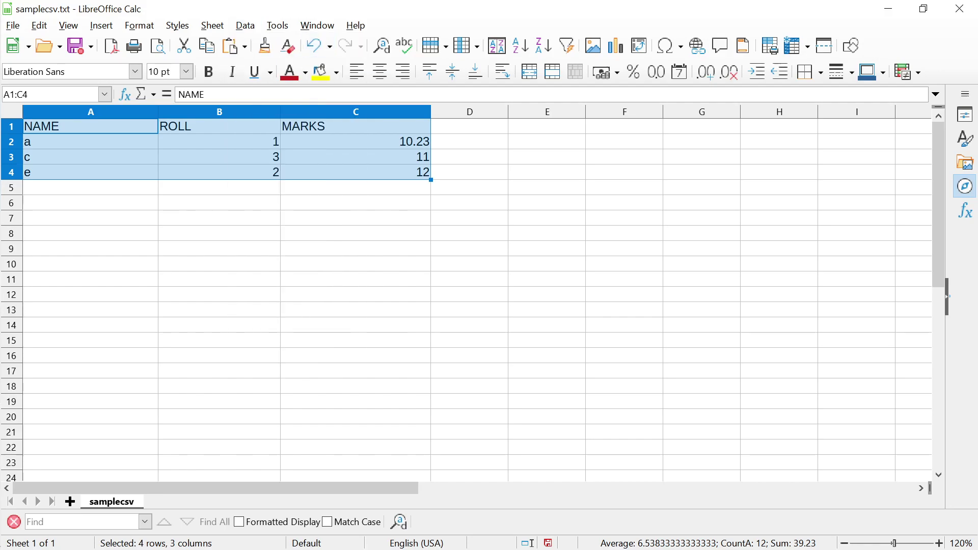
pyautogui.click(245, 25)
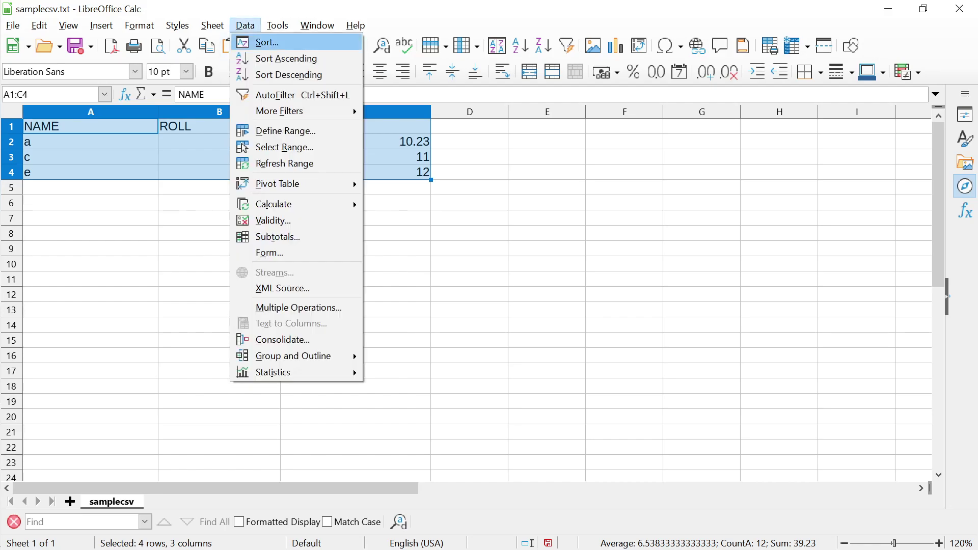
pyautogui.press('Return')
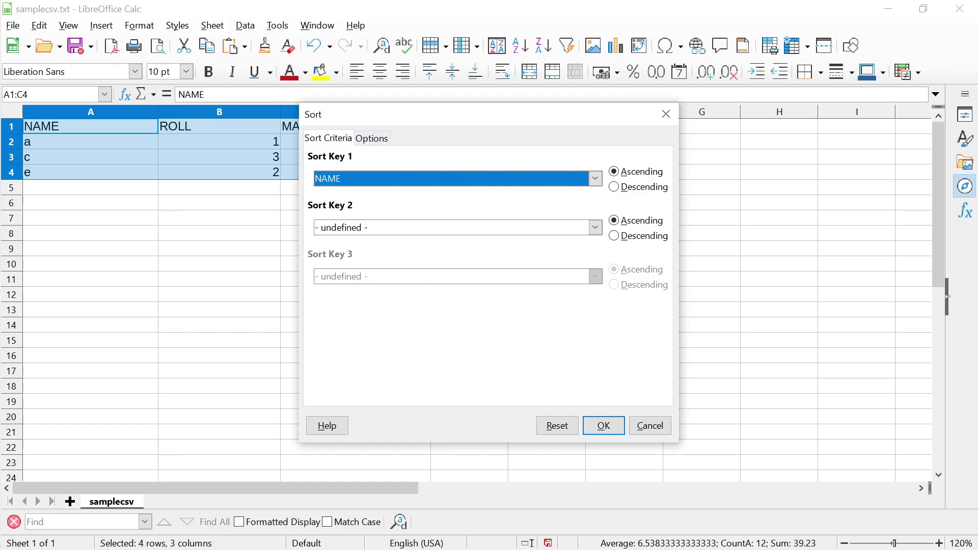
pyautogui.press('Tab')
pyautogui.press('Tab')
pyautogui.hotkey('alt', 'Down')
pyautogui.press('Down')
pyautogui.press('Down')
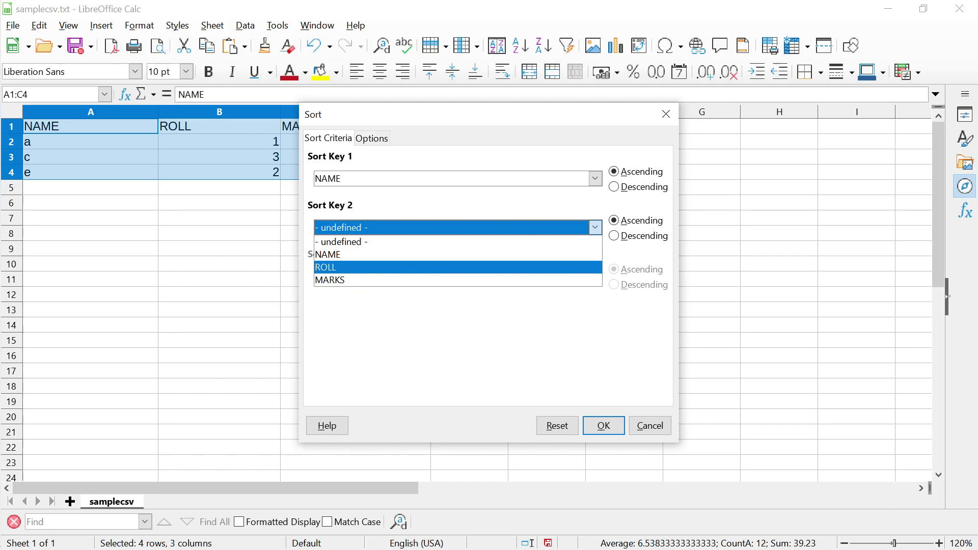
pyautogui.press('Return')
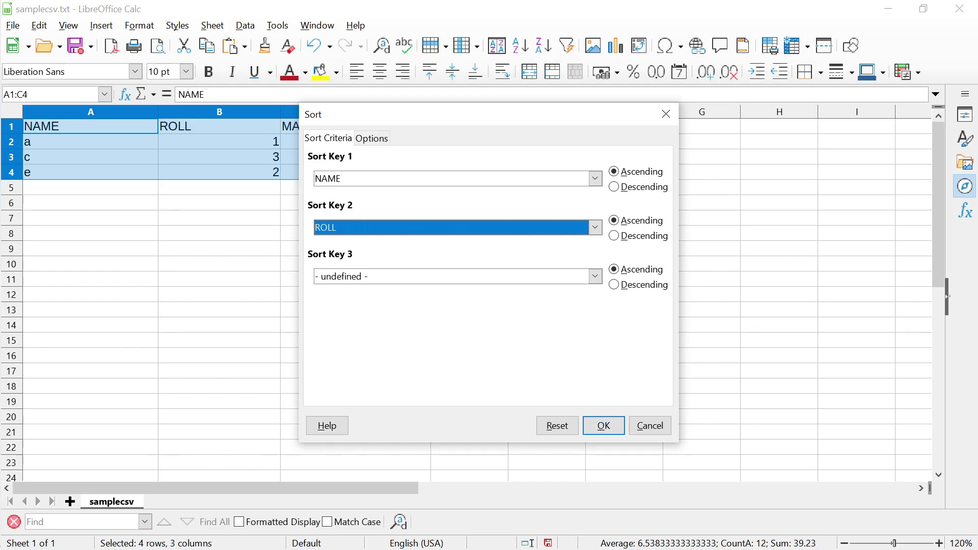
pyautogui.press('Return')
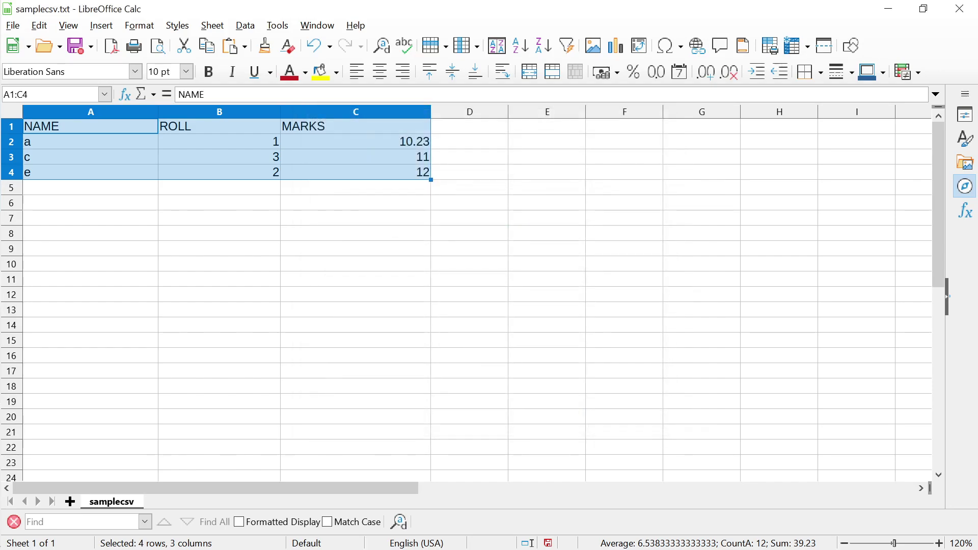
# Review the ROLL values in rows 3 and 4 and select the table A1:C4
pyautogui.click(356, 202)
pyautogui.click(219, 172)
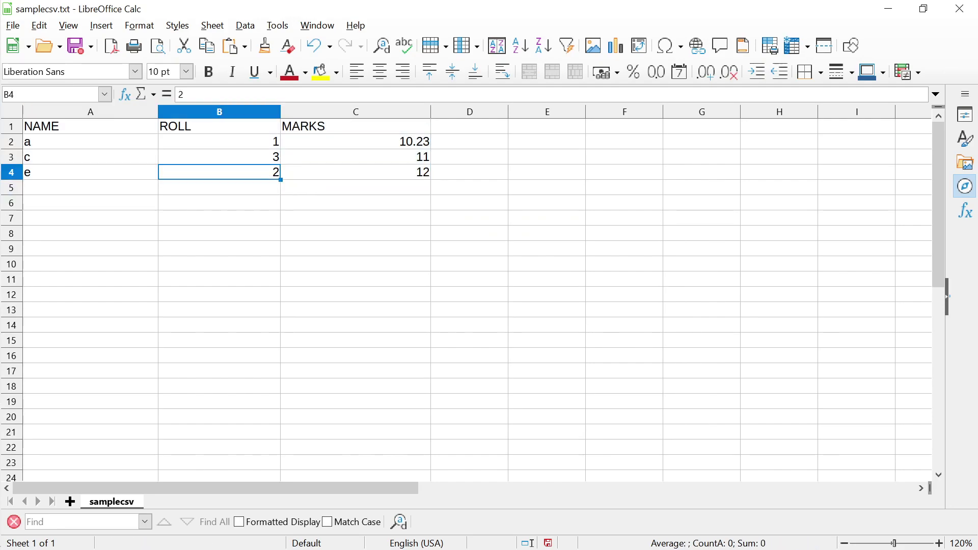
pyautogui.click(220, 157)
pyautogui.click(91, 141)
pyautogui.click(90, 126)
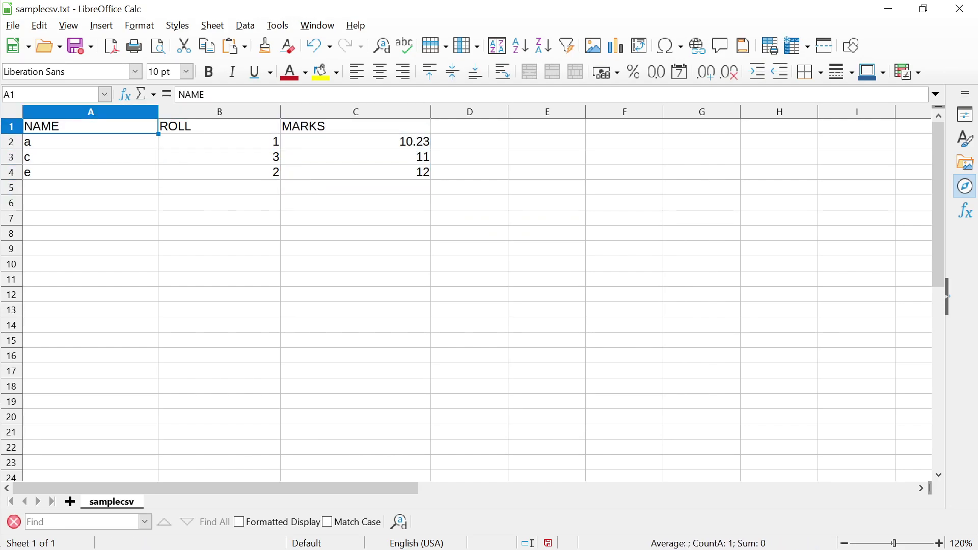
pyautogui.moveTo(91, 126); pyautogui.dragTo(356, 172)
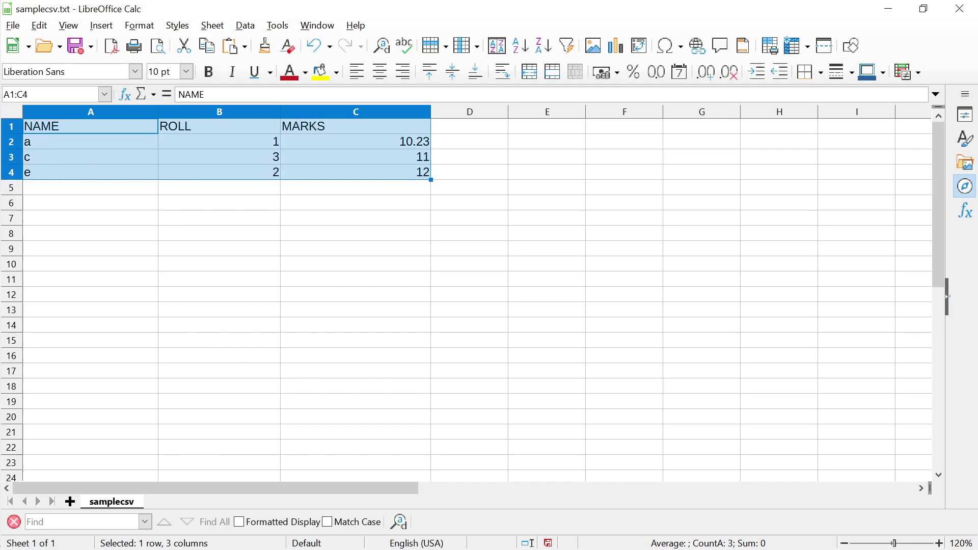
# Change the name in A3 to a
pyautogui.click(91, 157)
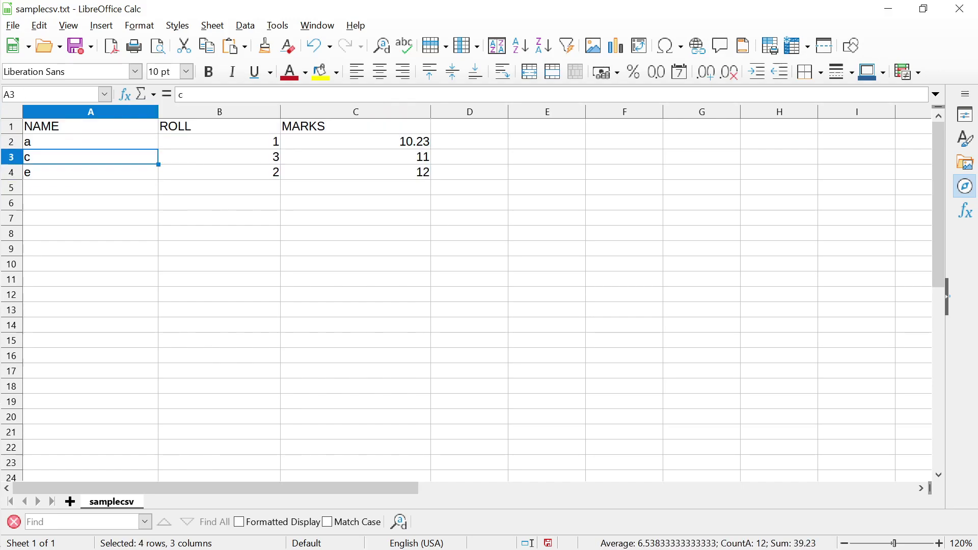
pyautogui.write('a')
pyautogui.press('Return')
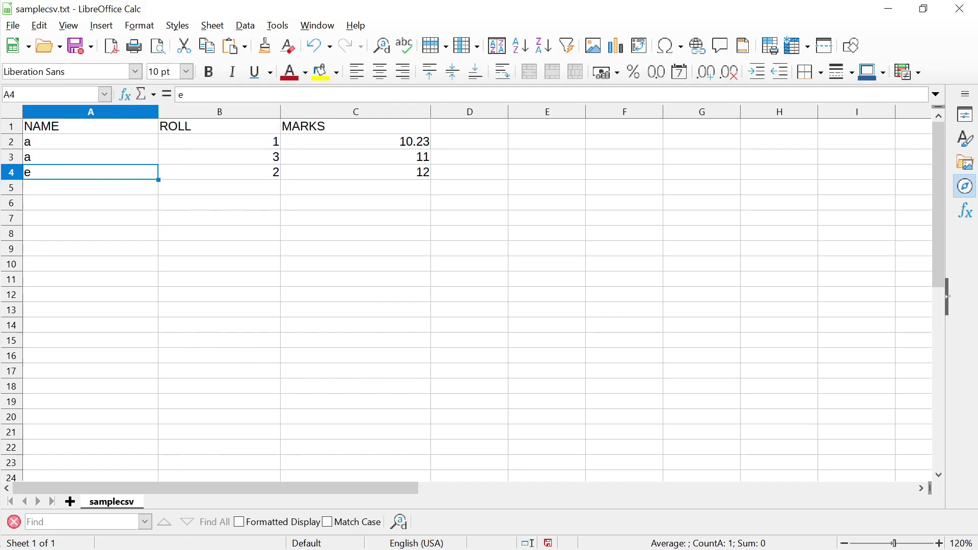
pyautogui.write('a')
pyautogui.click(91, 157)
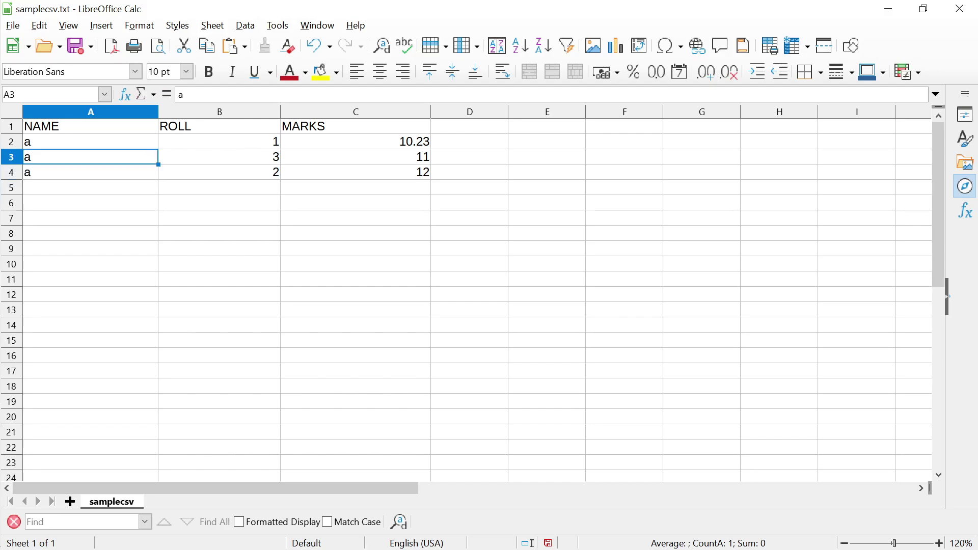
pyautogui.click(90, 172)
pyautogui.write('b')
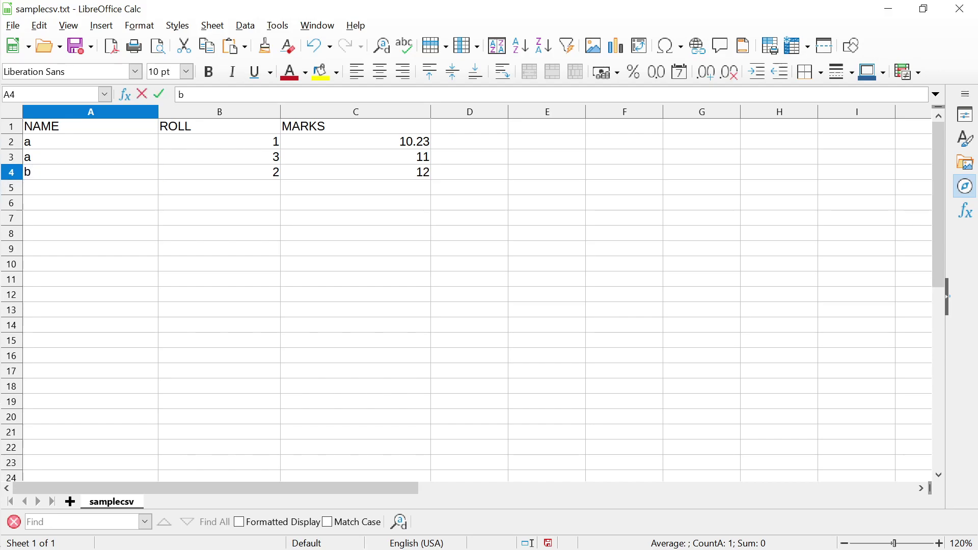
pyautogui.click(91, 142)
# Correct A4's name to a and reselect the table A1:C4
pyautogui.click(91, 157)
pyautogui.click(219, 157)
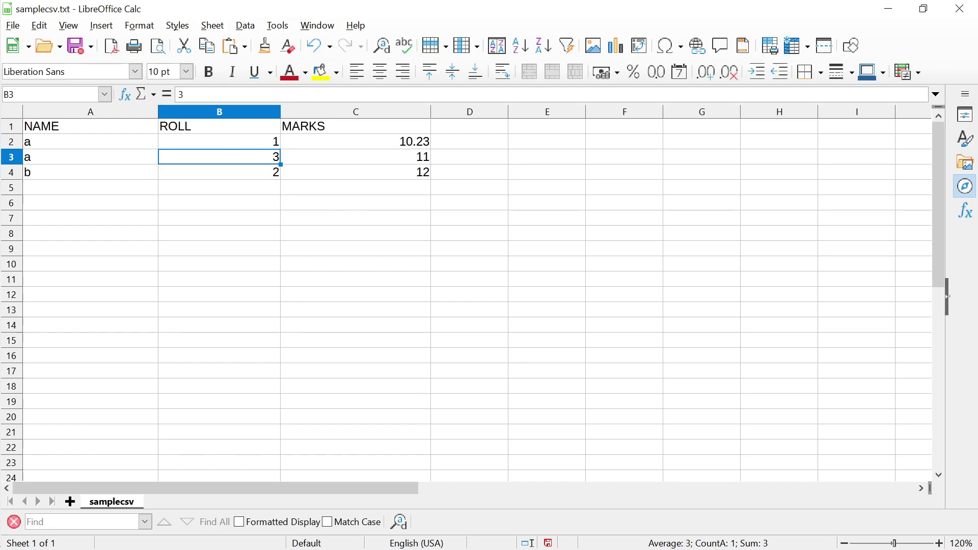
pyautogui.click(219, 172)
pyautogui.click(219, 157)
pyautogui.click(91, 172)
pyautogui.write('a')
pyautogui.press('Return')
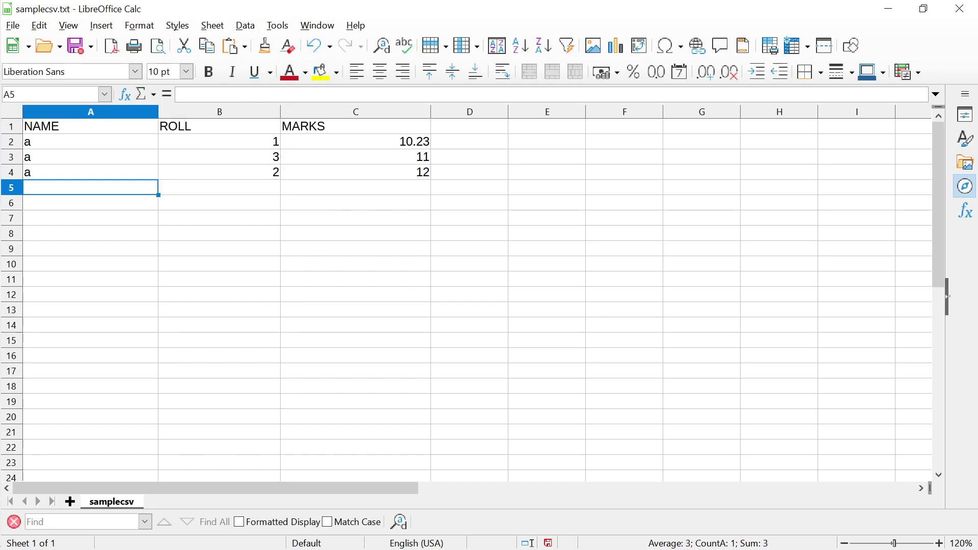
pyautogui.press('Up')
pyautogui.press('Up')
pyautogui.press('Up')
pyautogui.press('Up')
pyautogui.hotkey('shift', 'Right')
pyautogui.hotkey('shift', 'Right')
pyautogui.hotkey('shift', 'Down')
pyautogui.hotkey('shift', 'Down')
pyautogui.hotkey('shift', 'Down')
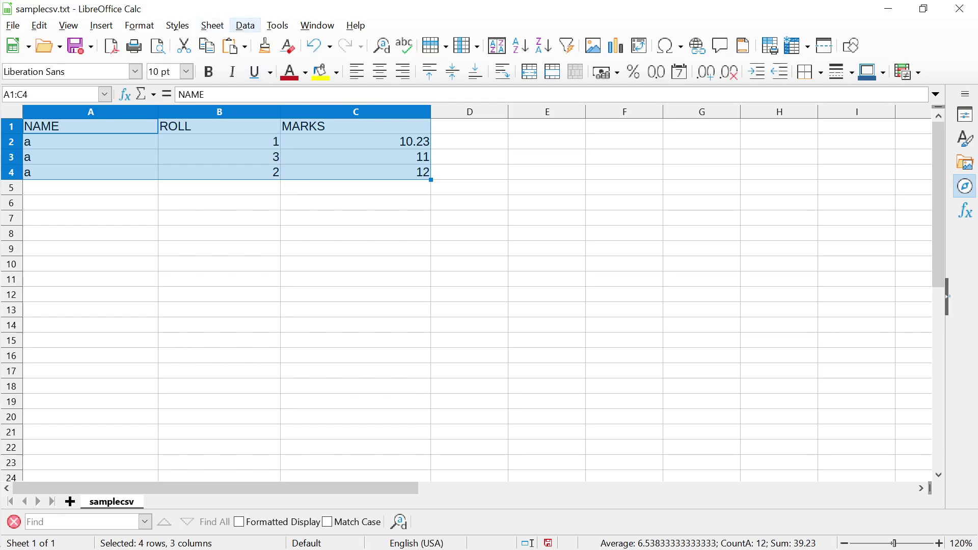
# Sort samplecsv ascending by NAME then ROLL so rows read ROLL 1, 2, 3 with MARKS 10.23, 12, 11
pyautogui.click(245, 26)
pyautogui.press('Return')
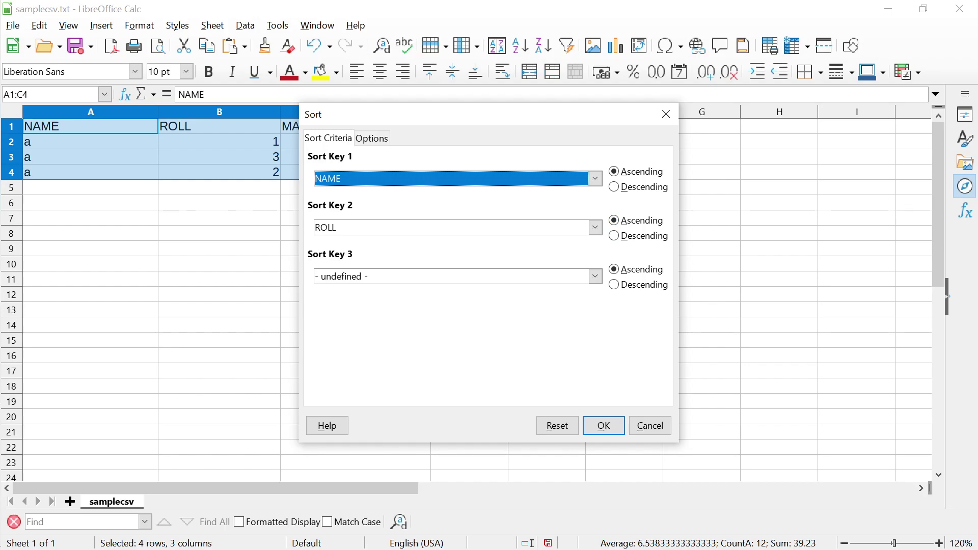
pyautogui.press('Return')
pyautogui.click(219, 248)
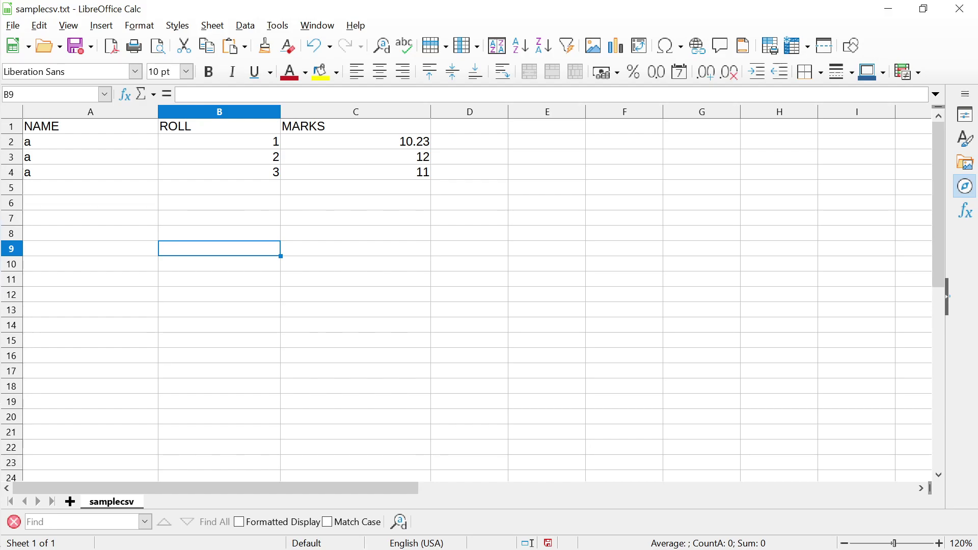
# Select columns A to C and switch on AutoFilter for NAME, ROLL and MARKS
pyautogui.press('Up')
pyautogui.press('Up')
pyautogui.press('Up')
pyautogui.press('Up')
pyautogui.press('Up')
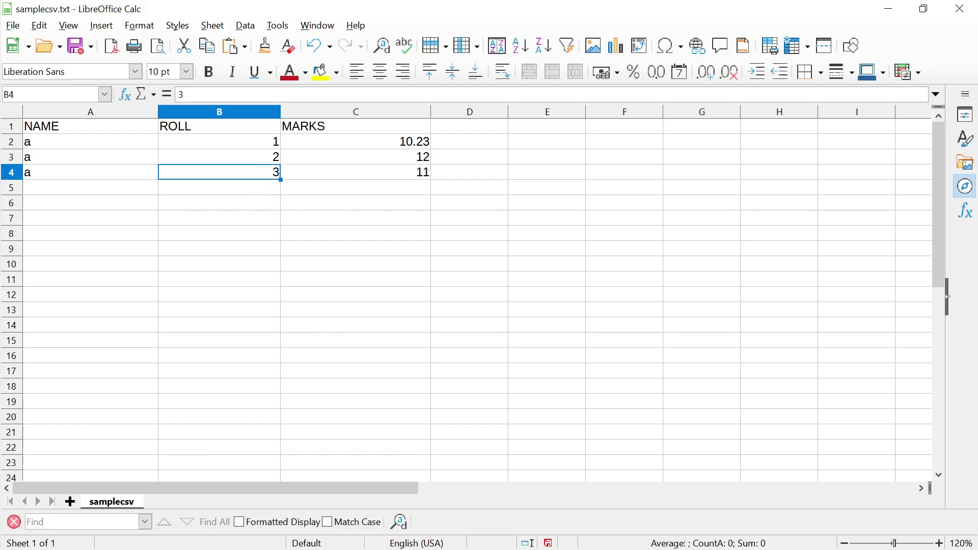
pyautogui.press('Left')
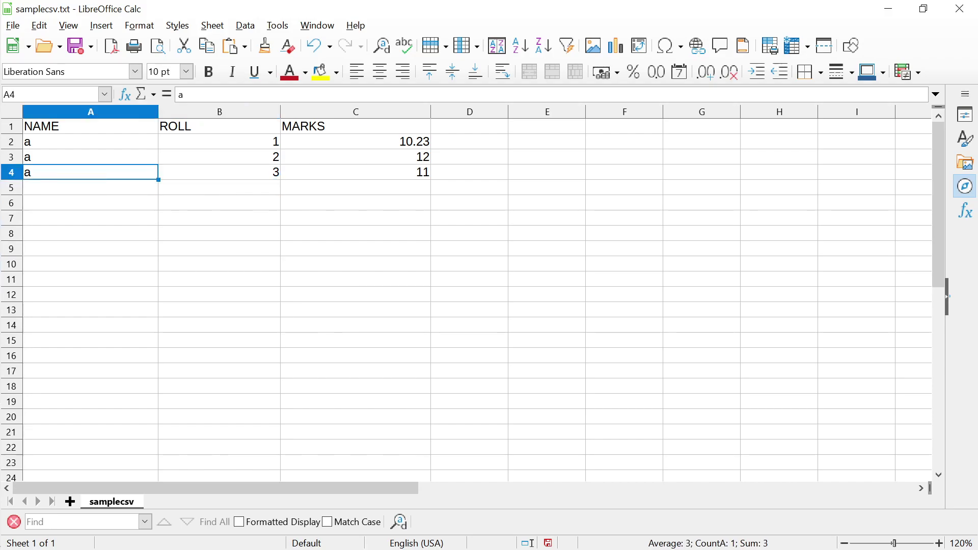
pyautogui.press('Right')
pyautogui.press('Down')
pyautogui.press('Up')
pyautogui.press('Right')
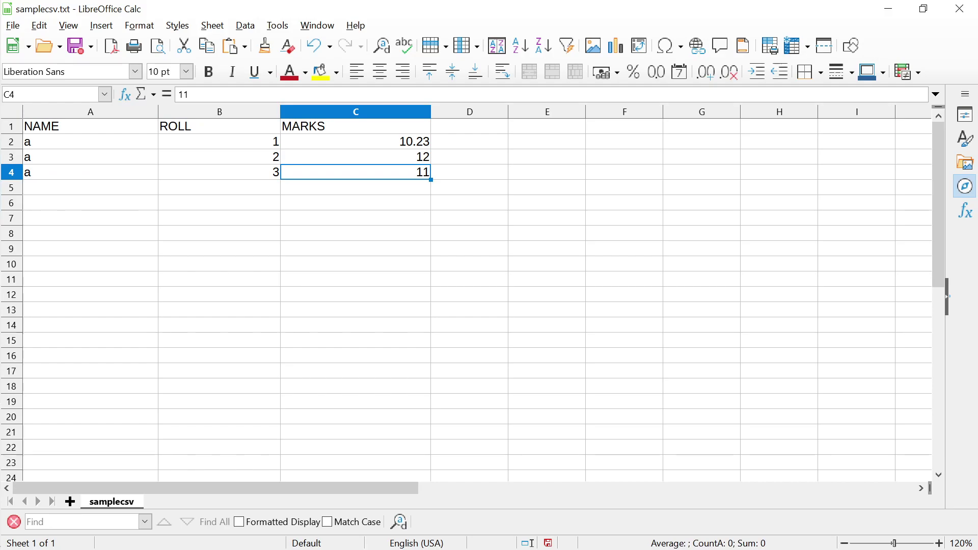
pyautogui.hotkey('ctrl', 'Home')
pyautogui.hotkey('ctrl', 'space')
pyautogui.hotkey('shift', 'Right')
pyautogui.hotkey('shift', 'Right')
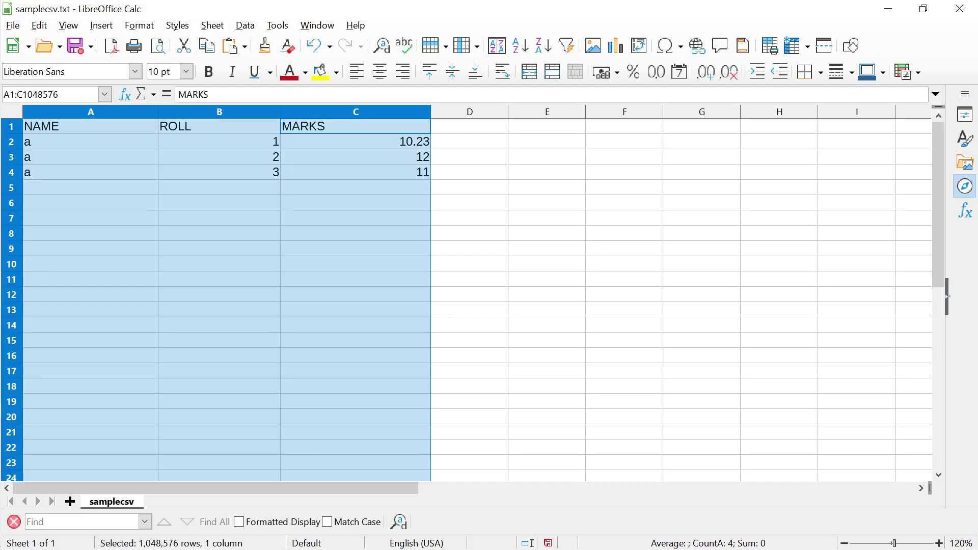
pyautogui.click(245, 26)
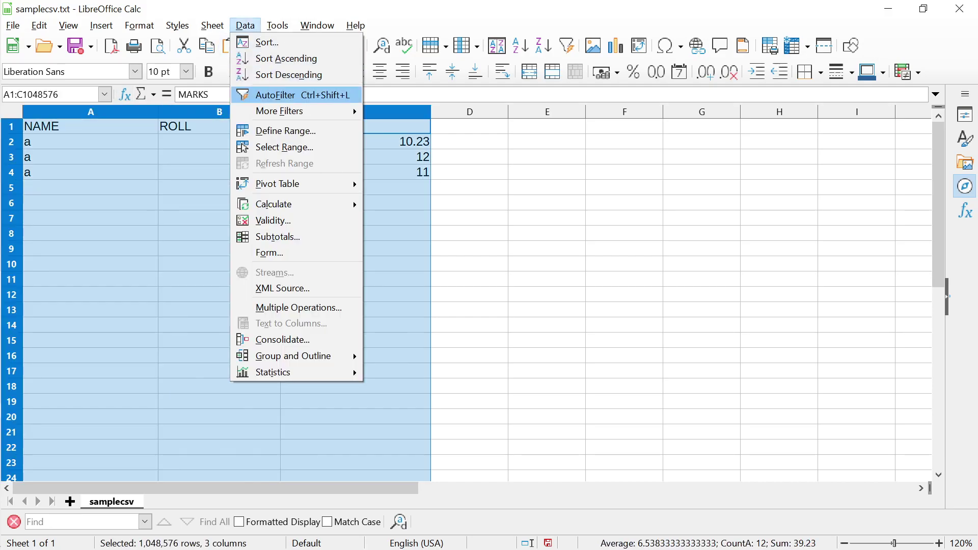
pyautogui.press('Return')
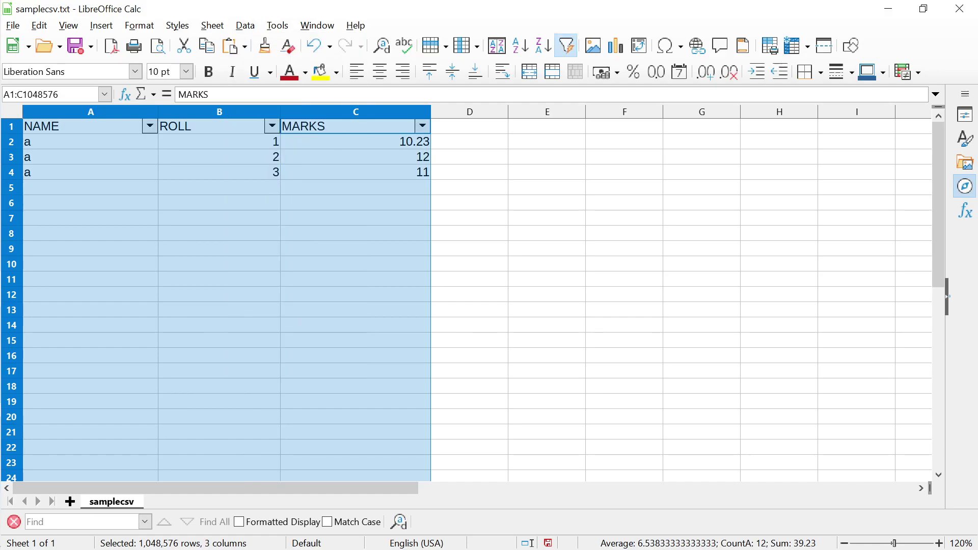
# Open the ROLL filter list to check its values, then close it unchanged
pyautogui.click(219, 142)
pyautogui.hotkey('alt', 'Down')
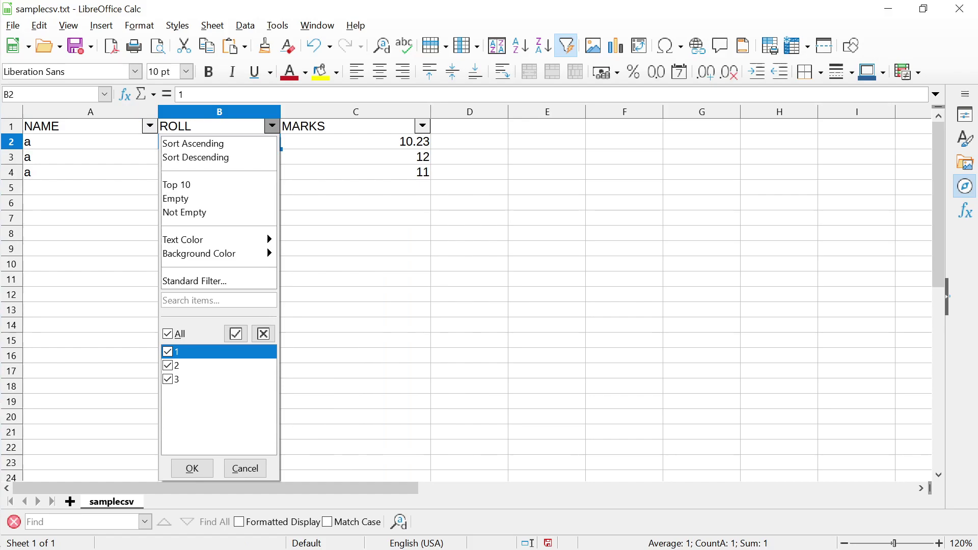
pyautogui.press('Escape')
# Enter the name b in cells A5, A6 and A7
pyautogui.click(91, 187)
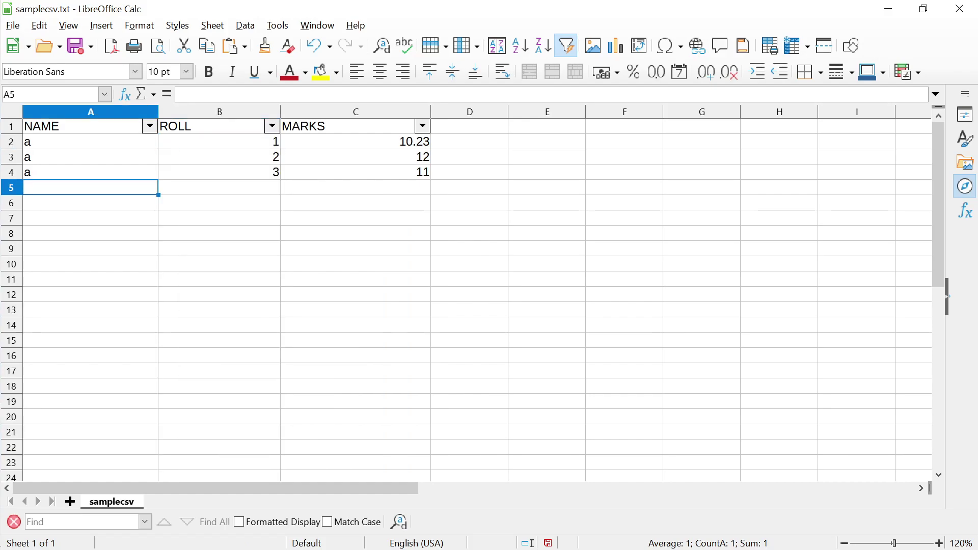
pyautogui.write('b')
pyautogui.press('Return')
pyautogui.write('b')
pyautogui.press('Return')
pyautogui.write('b')
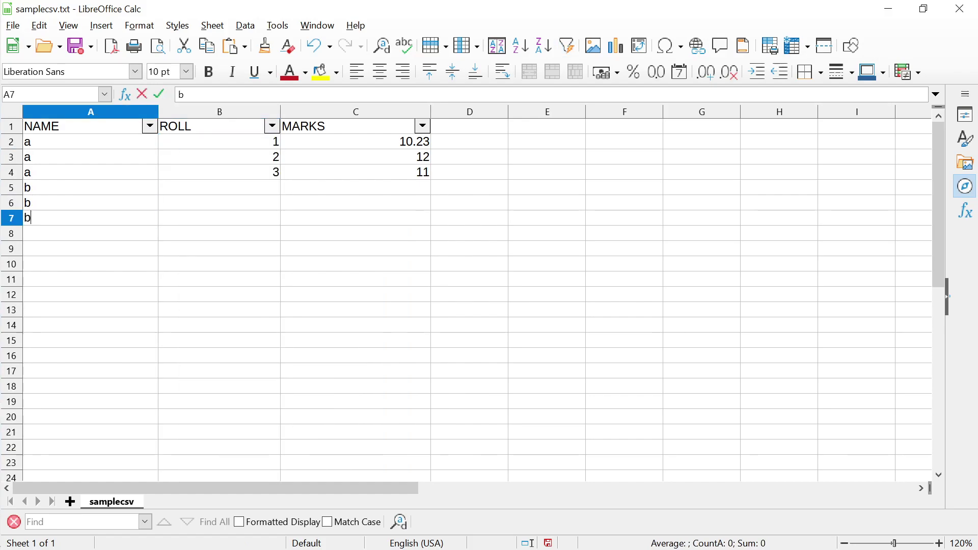
# Enter rolls 4, 5 and 6 in B5:B7
pyautogui.click(219, 203)
pyautogui.click(219, 187)
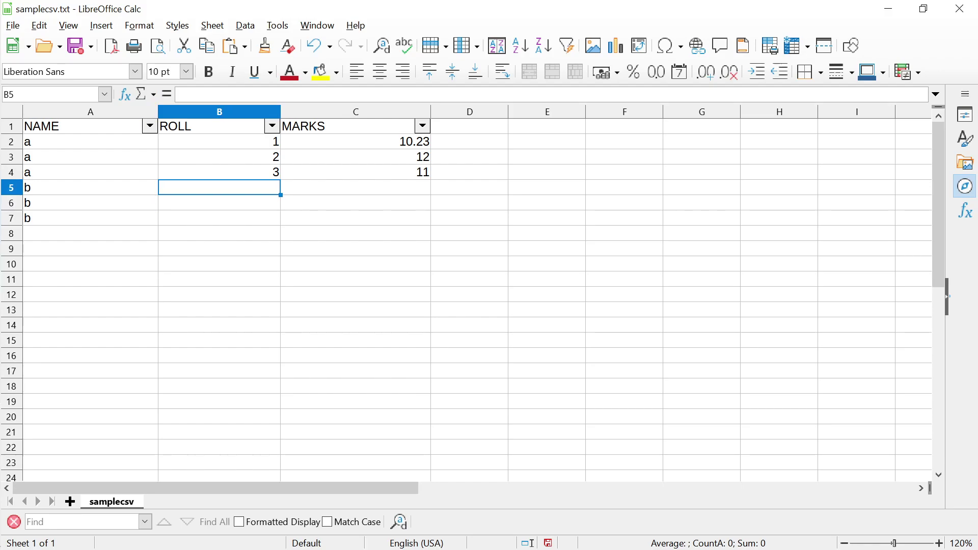
pyautogui.write('4')
pyautogui.press('Return')
pyautogui.write('5')
pyautogui.press('Return')
pyautogui.write('6')
pyautogui.press('Return')
pyautogui.press('Up')
pyautogui.press('Up')
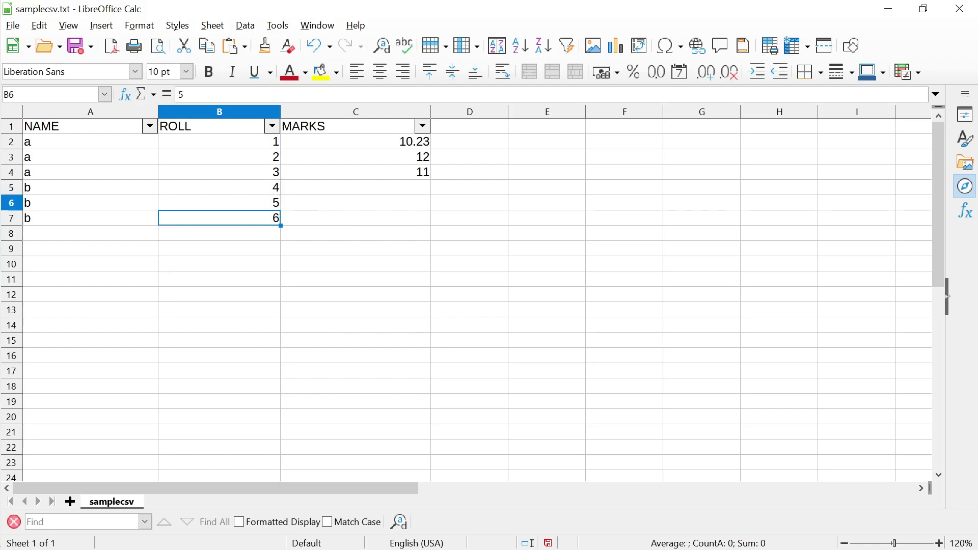
# Enter marks 10 in C5 and 12 in C6, correcting C6's mistyped value
pyautogui.click(355, 188)
pyautogui.write('10')
pyautogui.press('Return')
pyautogui.write('1')
pyautogui.press('Return')
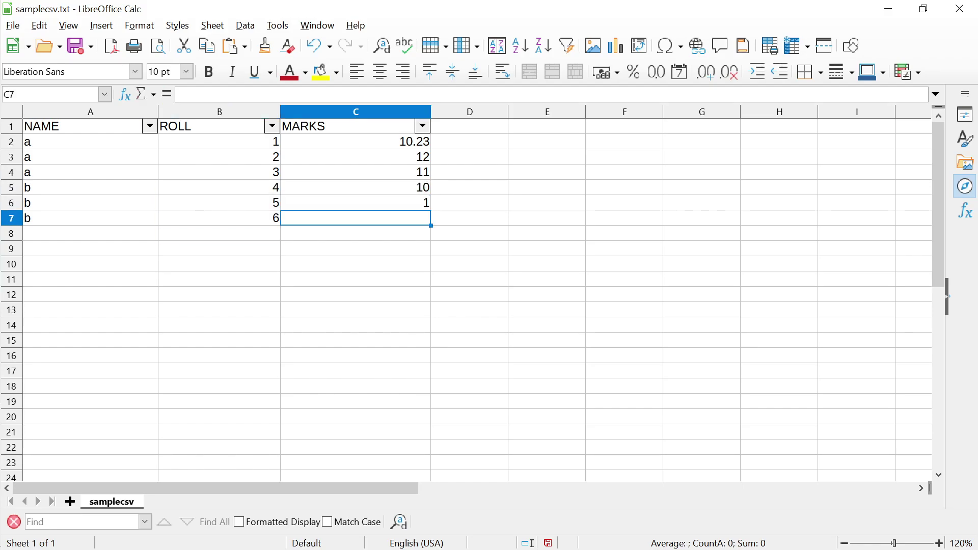
pyautogui.click(355, 203)
pyautogui.write('12')
pyautogui.press('Return')
# Enter mark 11 in C7, then filter NAME to exclude a, leaving only b
pyautogui.write('11')
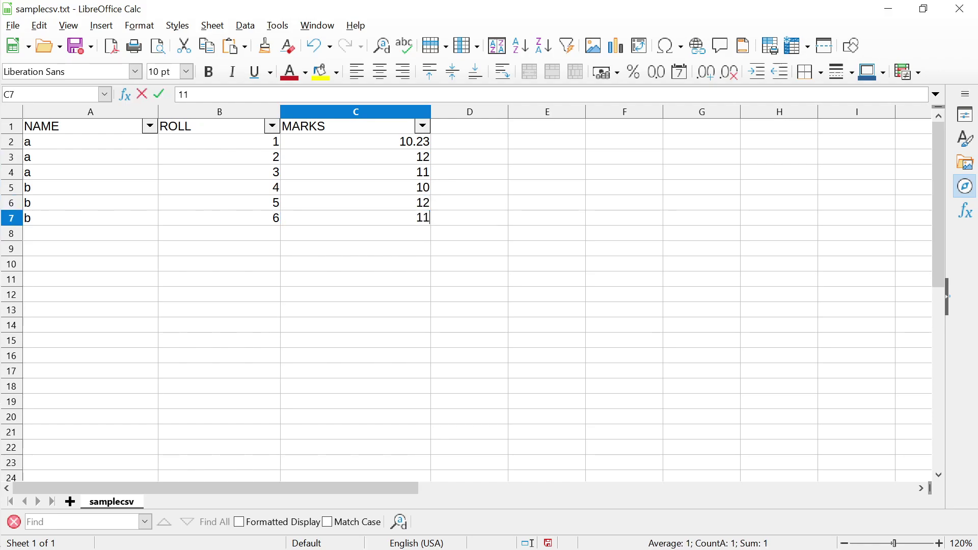
pyautogui.click(149, 126)
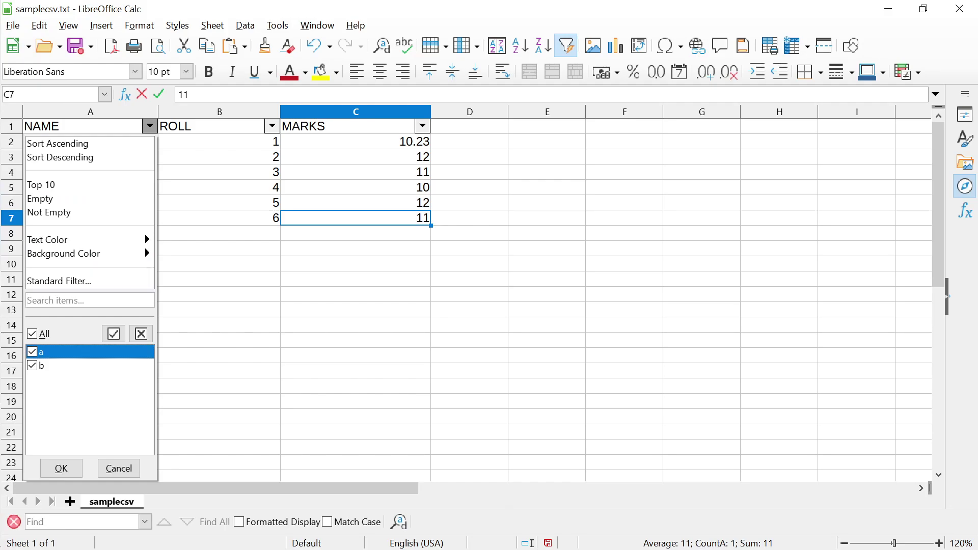
pyautogui.press('space')
pyautogui.press('Return')
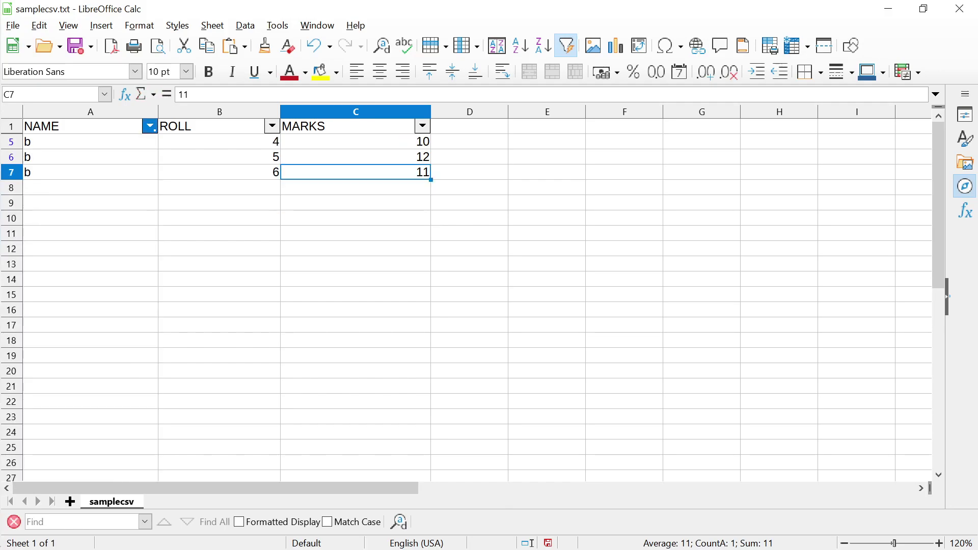
# Filter ROLL to exclude 5 and 6, leaving the single record b, 4, 10
pyautogui.click(272, 126)
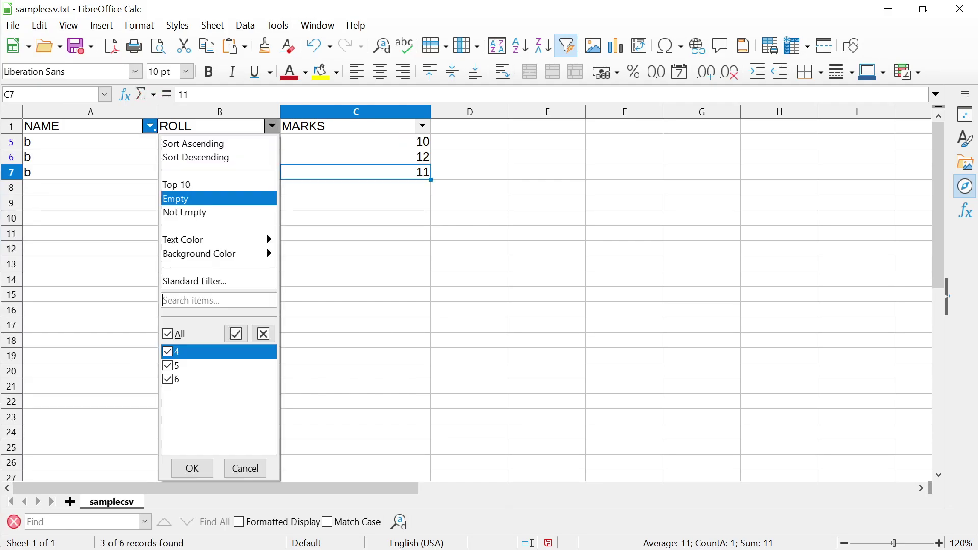
pyautogui.press('Down')
pyautogui.press('space')
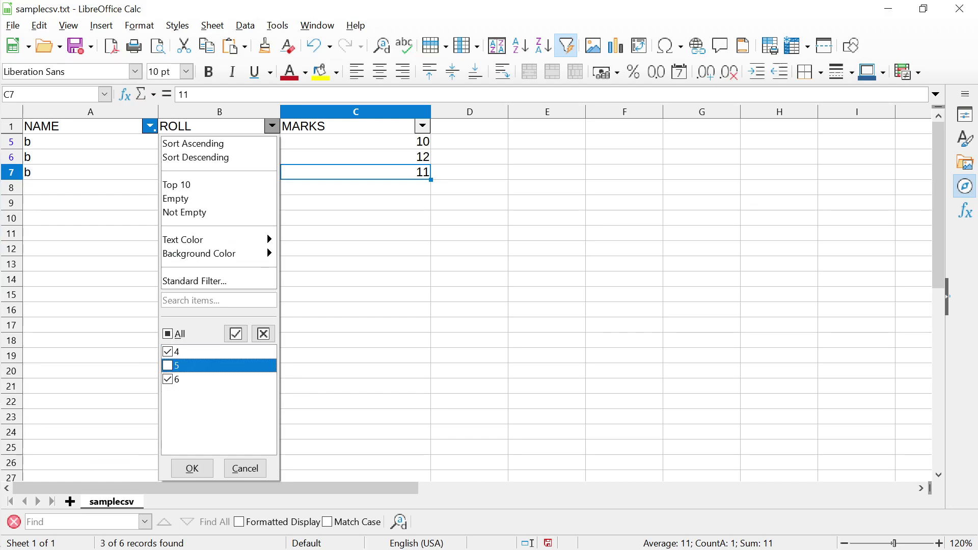
pyautogui.press('Down')
pyautogui.press('space')
pyautogui.press('Tab')
pyautogui.press('Return')
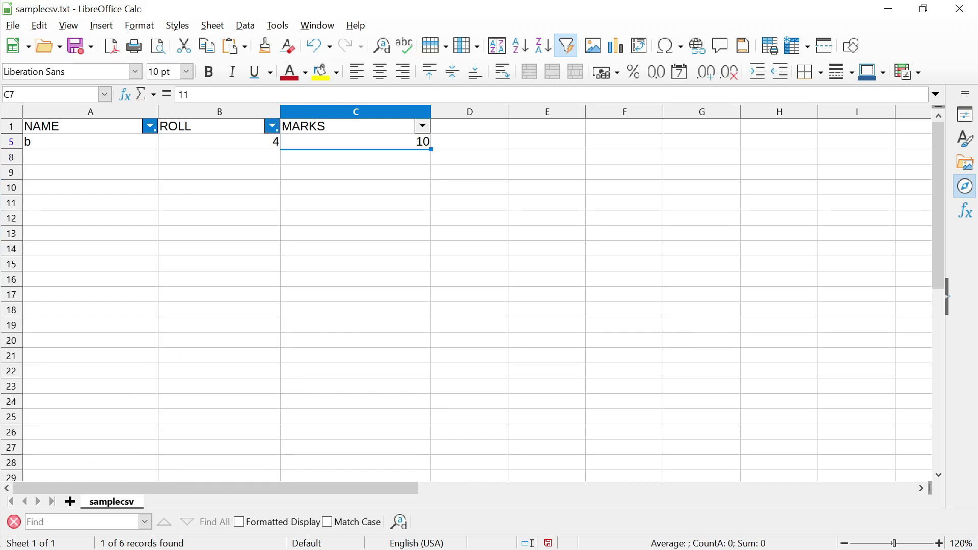
# Select the filtered table from A1 down and across the data columns
pyautogui.press('Left')
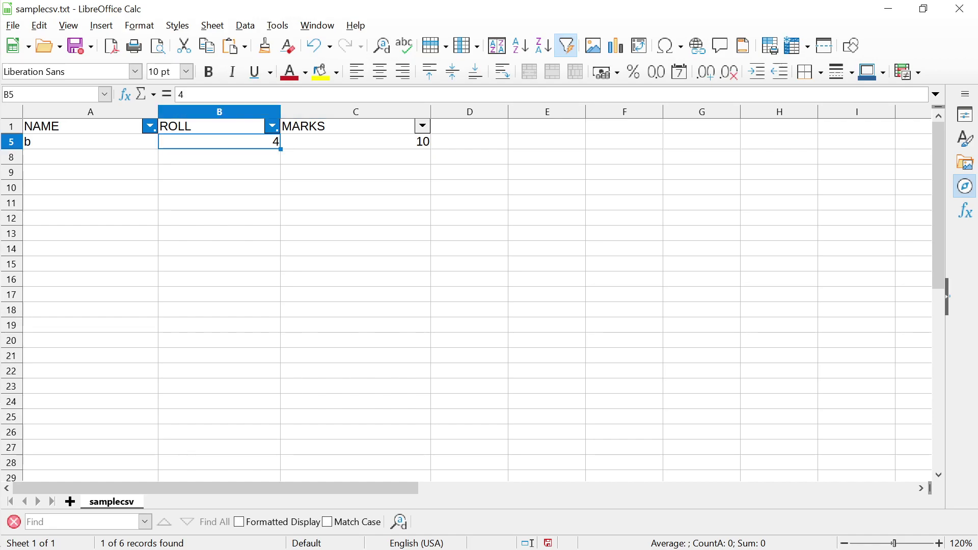
pyautogui.hotkey('ctrl', 'Home')
pyautogui.hotkey('shift', 'Down')
pyautogui.hotkey('shift', 'Right')
pyautogui.hotkey('shift', 'Right')
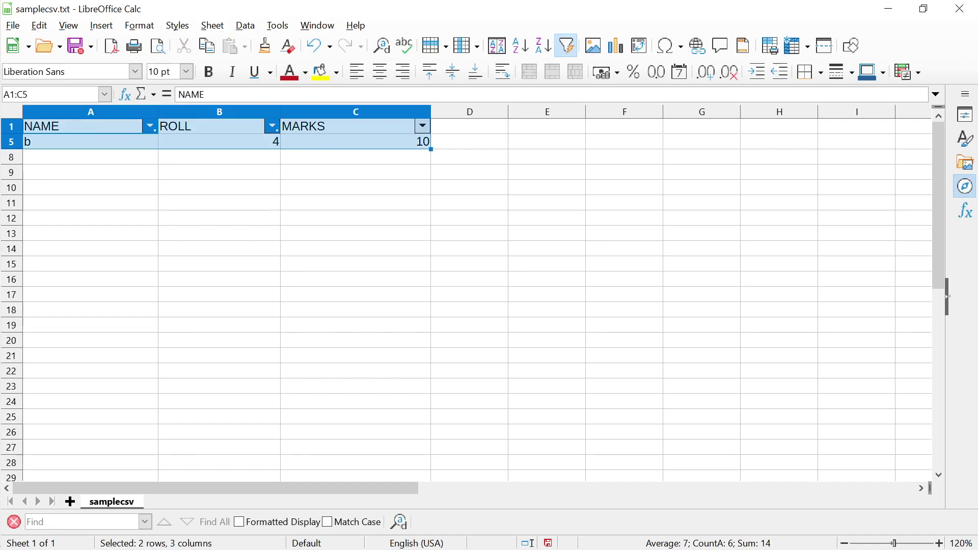
# Copy the filtered table and try pasting it at F5, dismissing the error
pyautogui.press('Up')
pyautogui.press('Right')
pyautogui.press('Right')
pyautogui.press('Right')
pyautogui.press('Down')
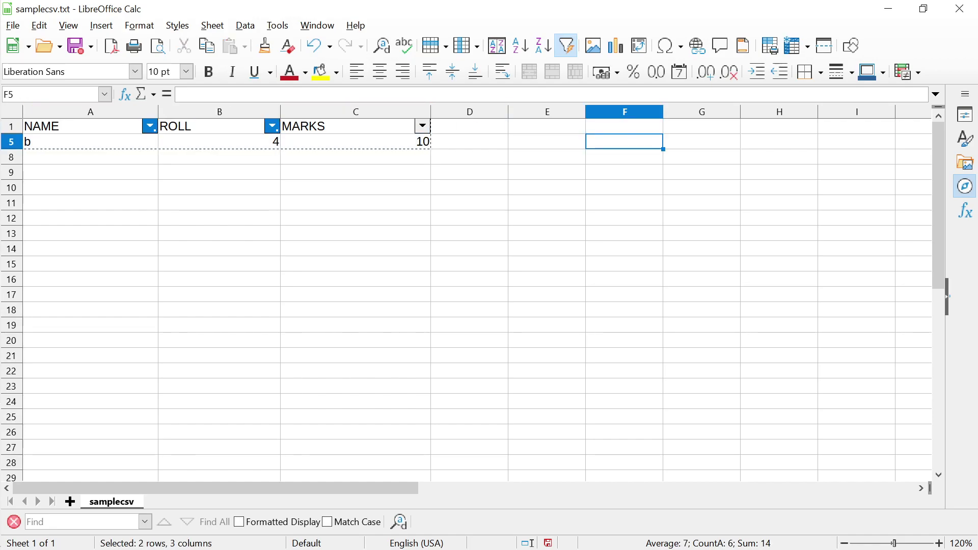
pyautogui.hotkey('ctrl', 'v')
pyautogui.press('Return')
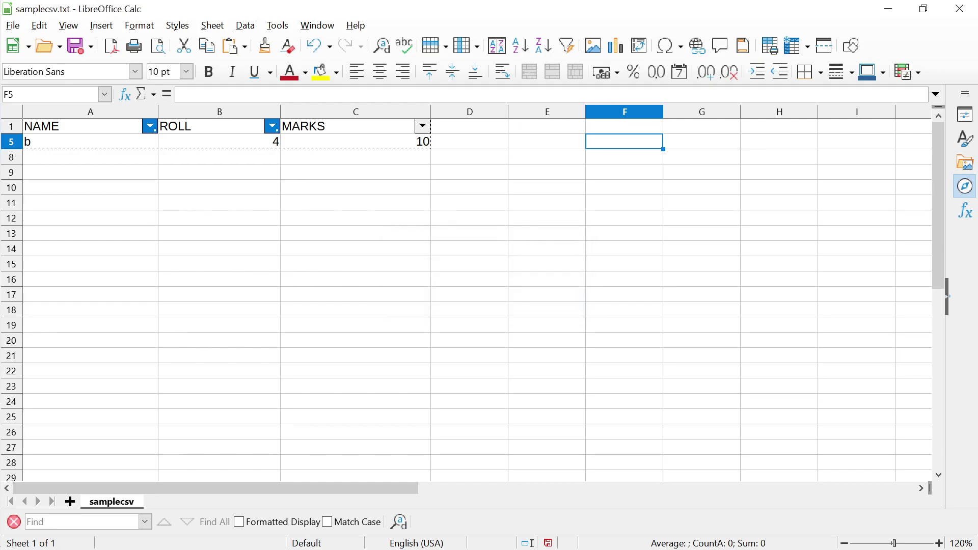
# Reselect A1:C5, copy it and retry pasting at E5; dismiss the error and cancel the copy
pyautogui.press('Left')
pyautogui.press('Left')
pyautogui.press('Left')
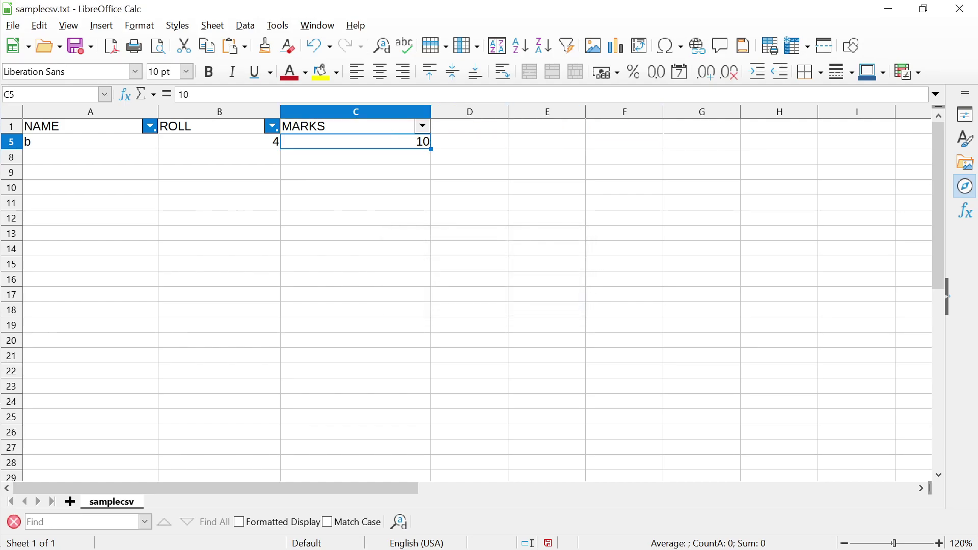
pyautogui.press('Left')
pyautogui.press('Left')
pyautogui.press('Up')
pyautogui.hotkey('shift', 'Down')
pyautogui.hotkey('shift', 'Right')
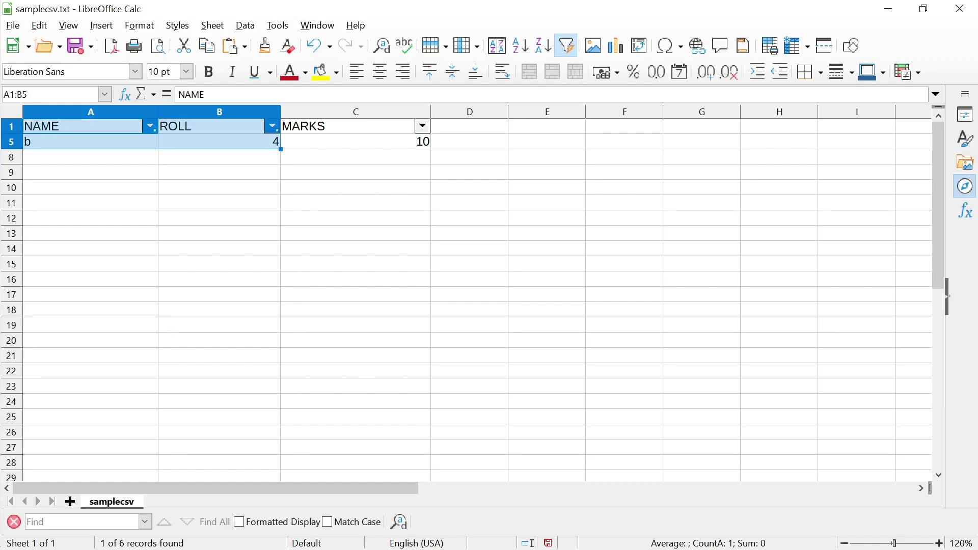
pyautogui.hotkey('shift', 'Right')
pyautogui.hotkey('shift', 'Right')
pyautogui.hotkey('shift', 'Left')
pyautogui.press('Right')
pyautogui.press('Right')
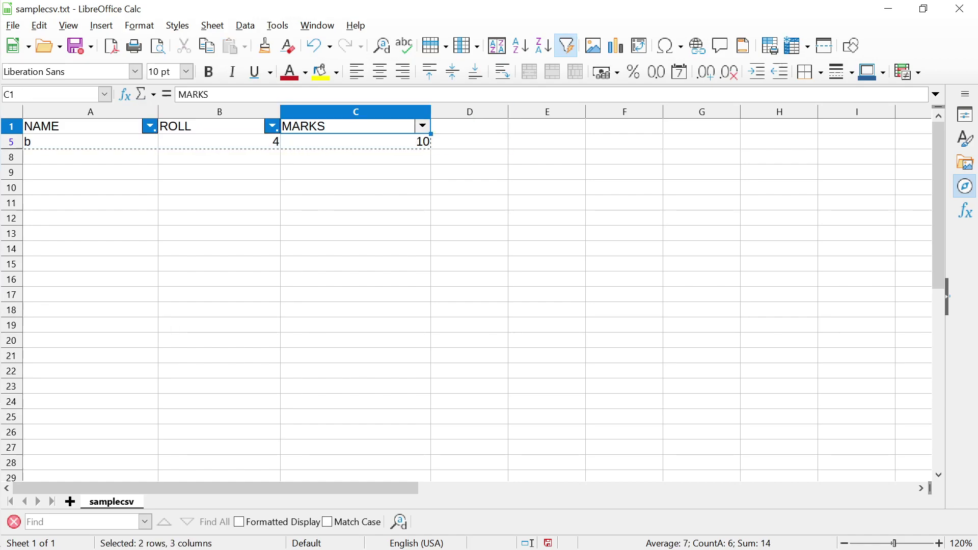
pyautogui.press('Right')
pyautogui.press('Right')
pyautogui.press('Down')
pyautogui.hotkey('ctrl', 'v')
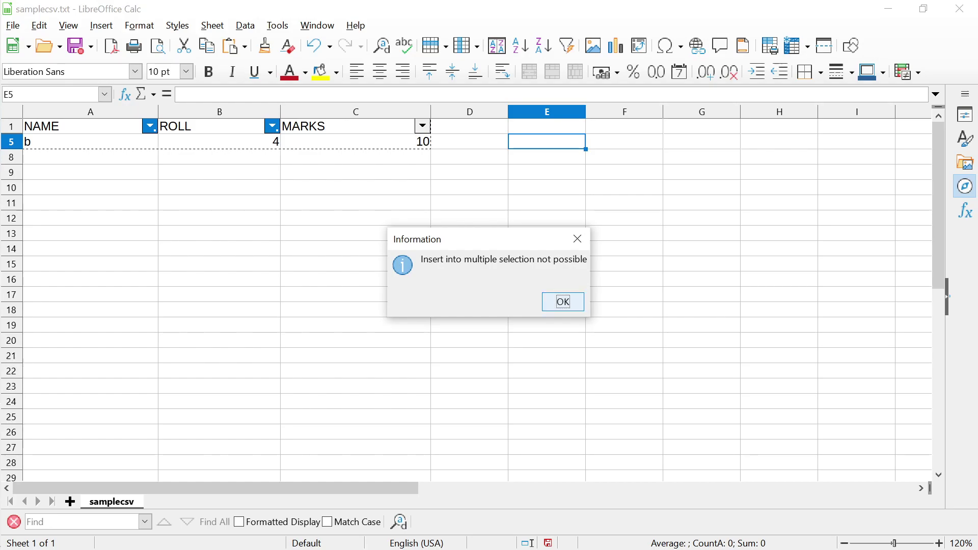
pyautogui.click(563, 301)
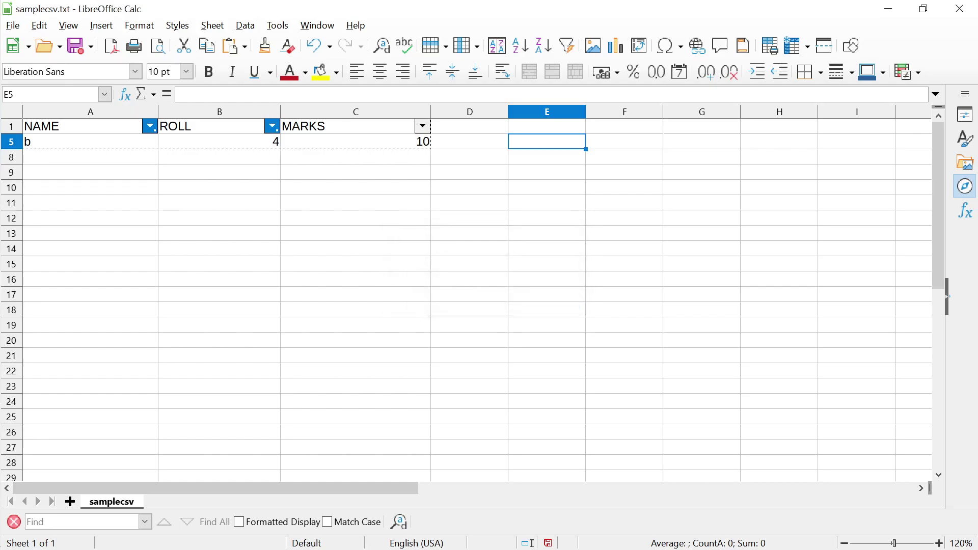
pyautogui.press('Escape')
# Copy the filtered table and paste only its text at E1, which errors again
pyautogui.moveTo(76, 127); pyautogui.dragTo(423, 143)
pyautogui.rightClick(346, 128)
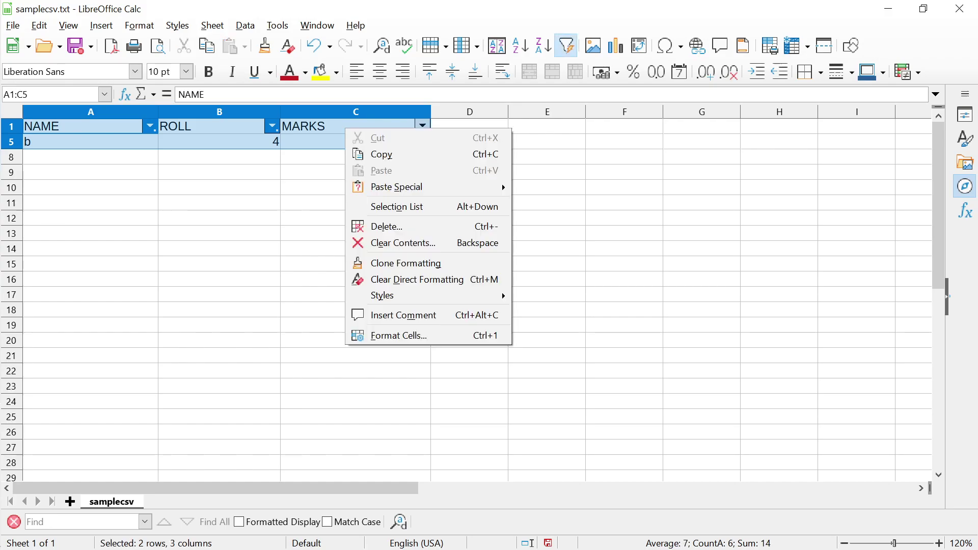
pyautogui.click(382, 154)
pyautogui.click(530, 127)
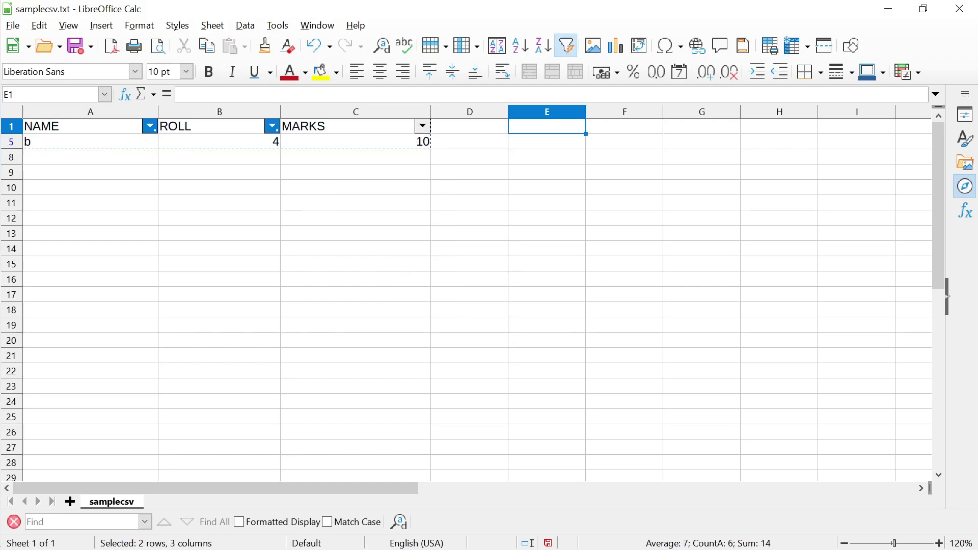
pyautogui.rightClick(547, 125)
pyautogui.moveTo(599, 180)
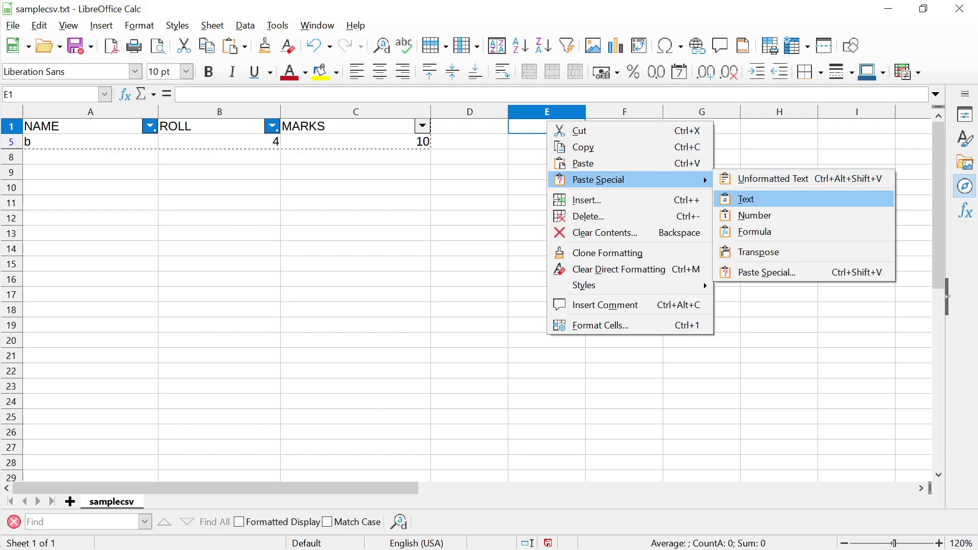
pyautogui.click(746, 199)
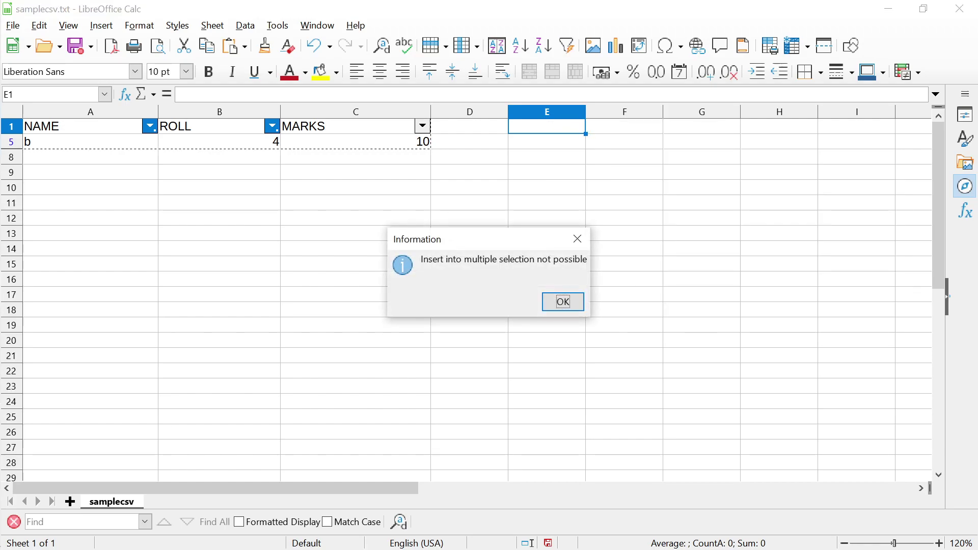
pyautogui.click(563, 302)
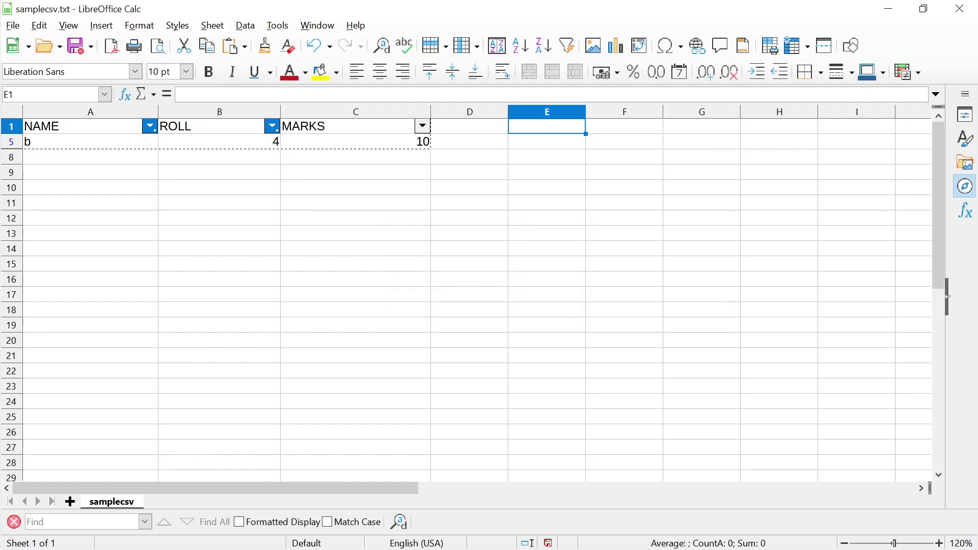
# Reselect the table A1:C5 and open the Data menu
pyautogui.click(355, 249)
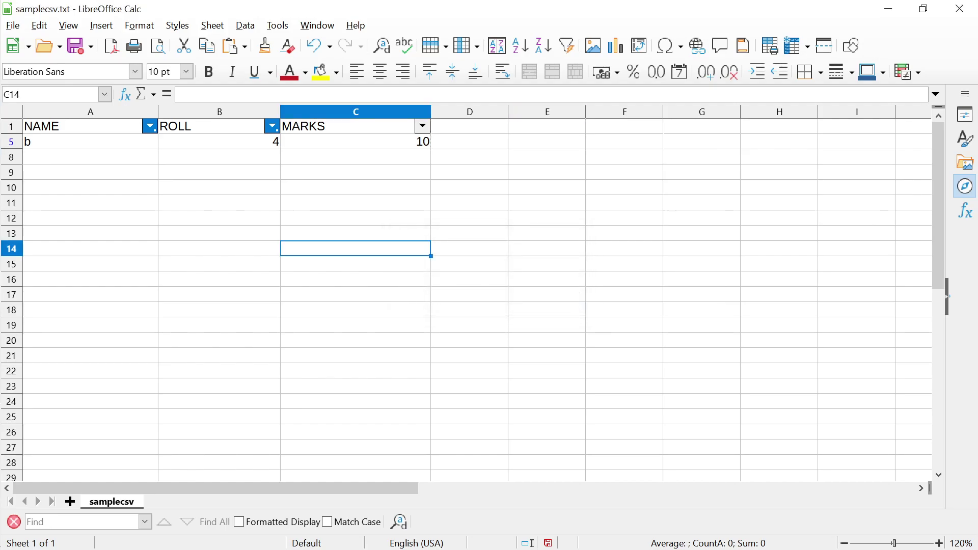
pyautogui.hotkey('ctrl', 'Home')
pyautogui.hotkey('shift', 'Down')
pyautogui.hotkey('shift', 'Right')
pyautogui.hotkey('shift', 'Right')
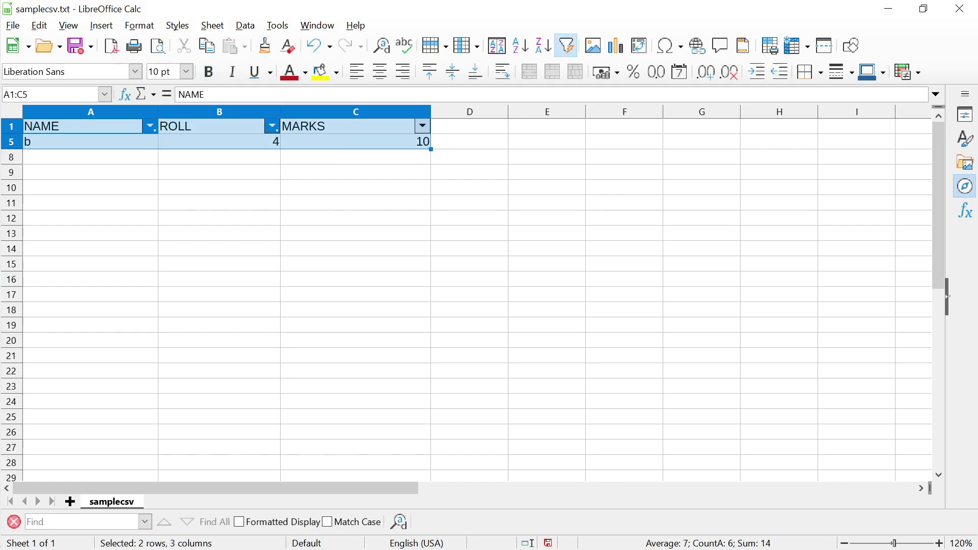
pyautogui.click(245, 25)
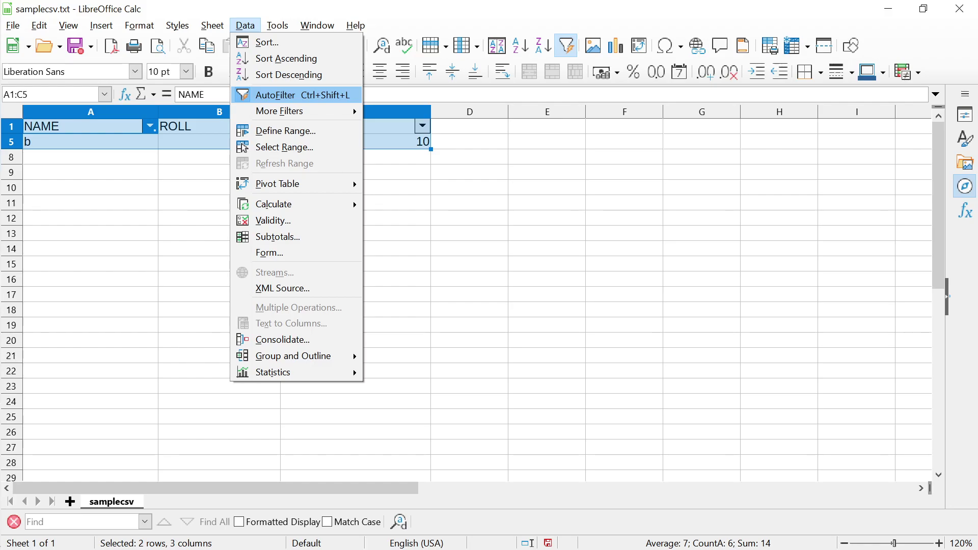
# Reset the filter so the three a rows and b, 4, 10 all show
pyautogui.moveTo(280, 111)
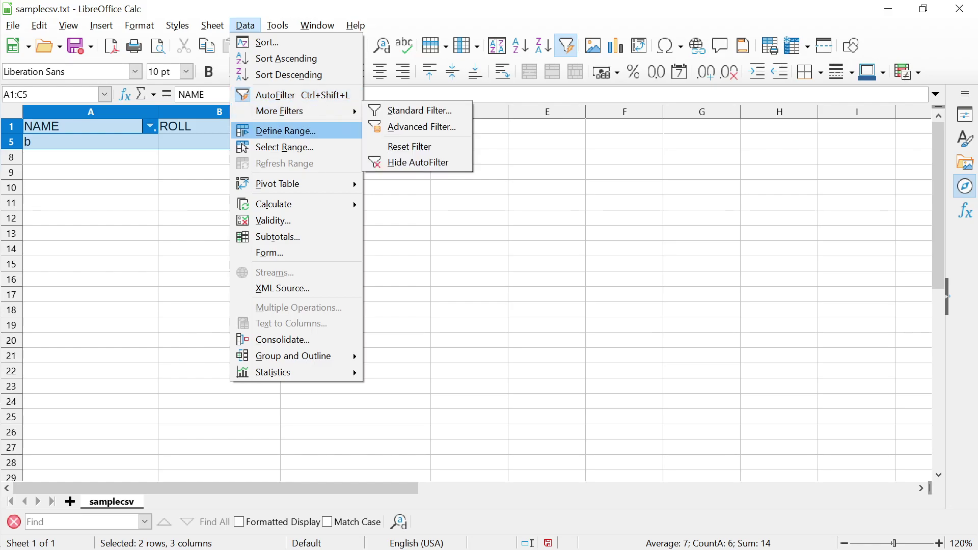
pyautogui.click(409, 146)
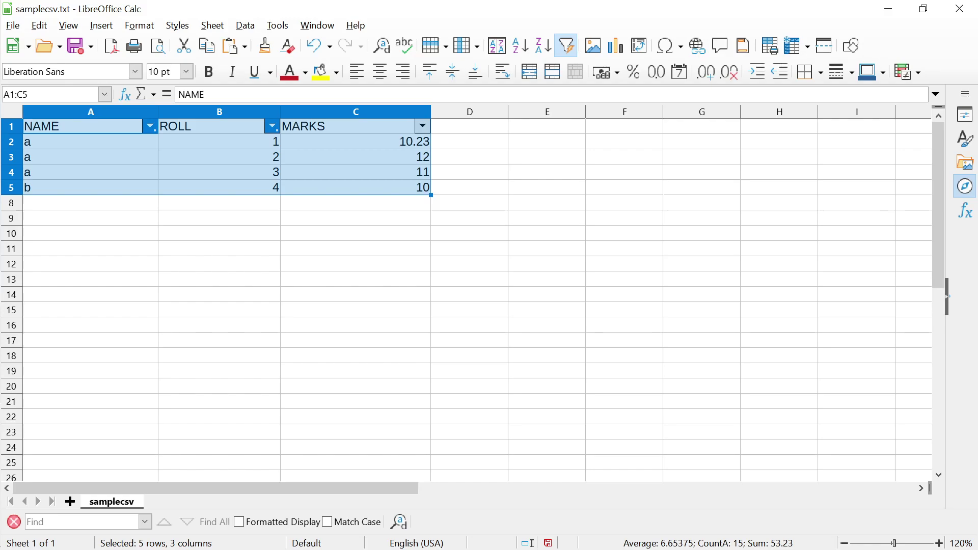
pyautogui.click(219, 203)
# Click through empty cells below the table, then switch to Impress slide 61
pyautogui.click(90, 218)
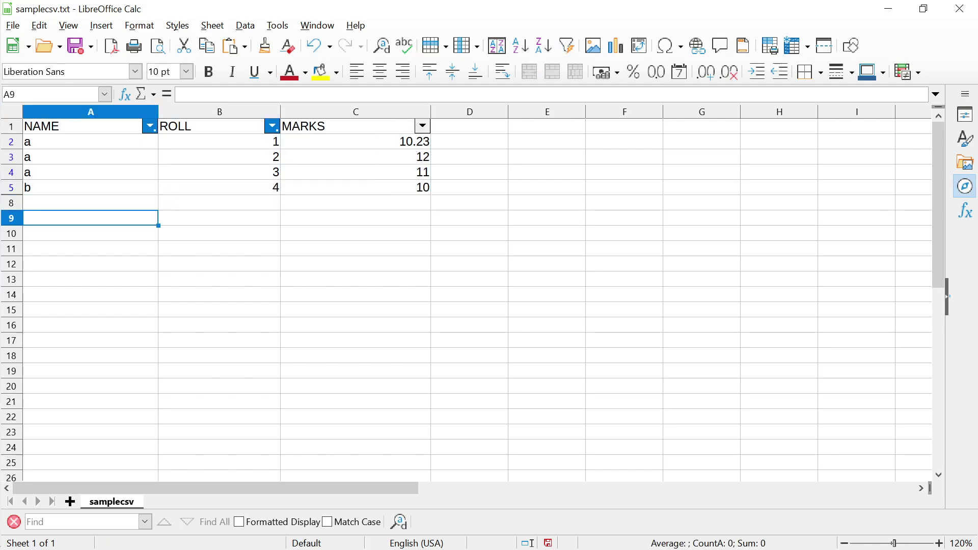
pyautogui.click(219, 218)
pyautogui.click(356, 233)
pyautogui.click(219, 233)
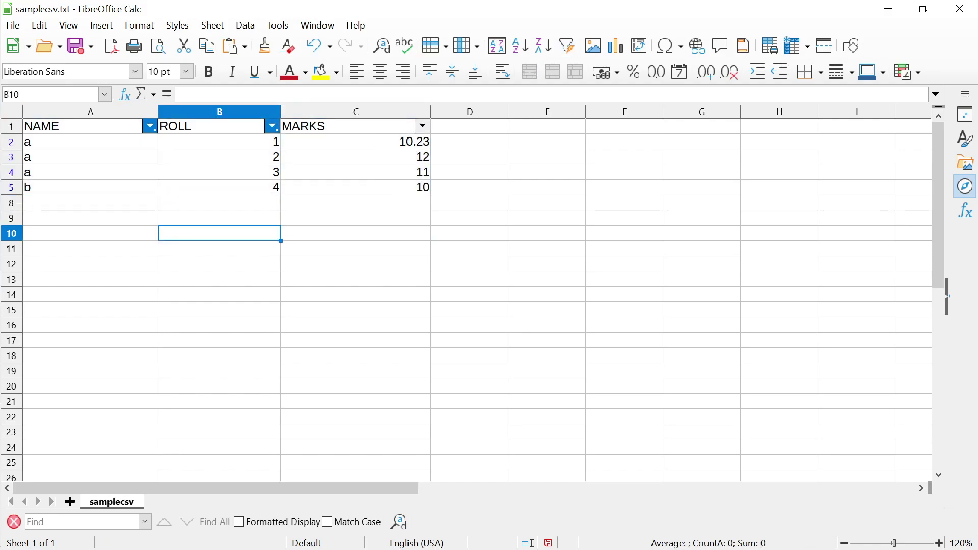
pyautogui.click(356, 249)
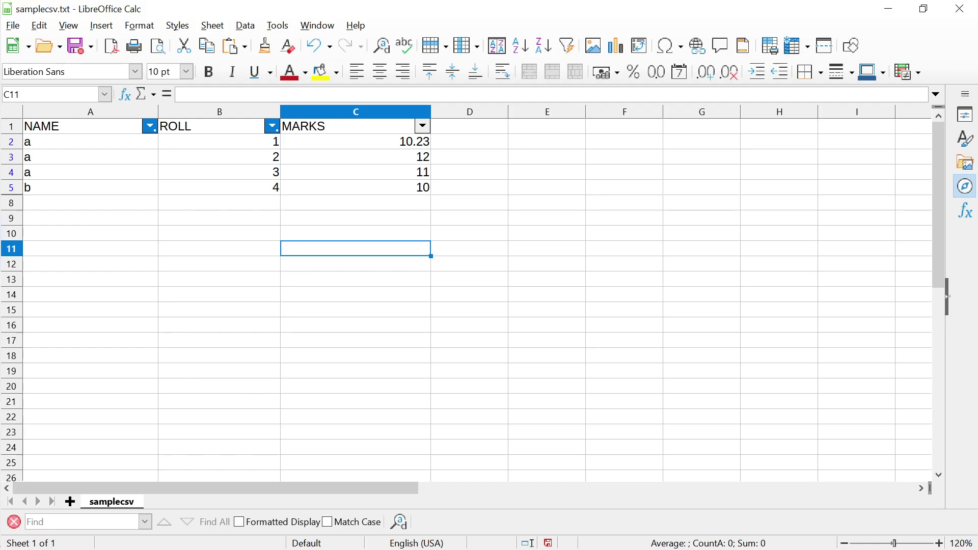
pyautogui.hotkey('alt', 'Tab')
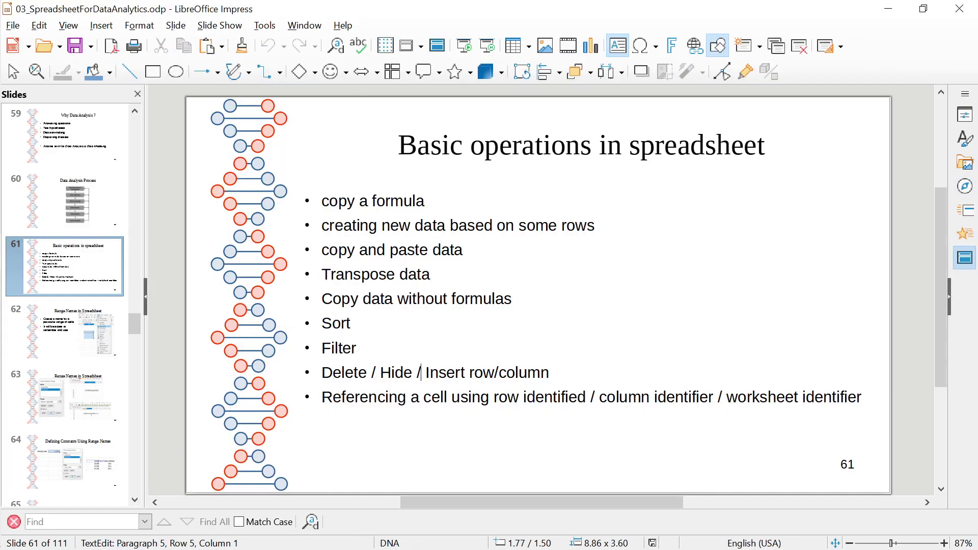
# Back in Calc, select column B and open then dismiss its context menu
pyautogui.hotkey('alt', 'Tab')
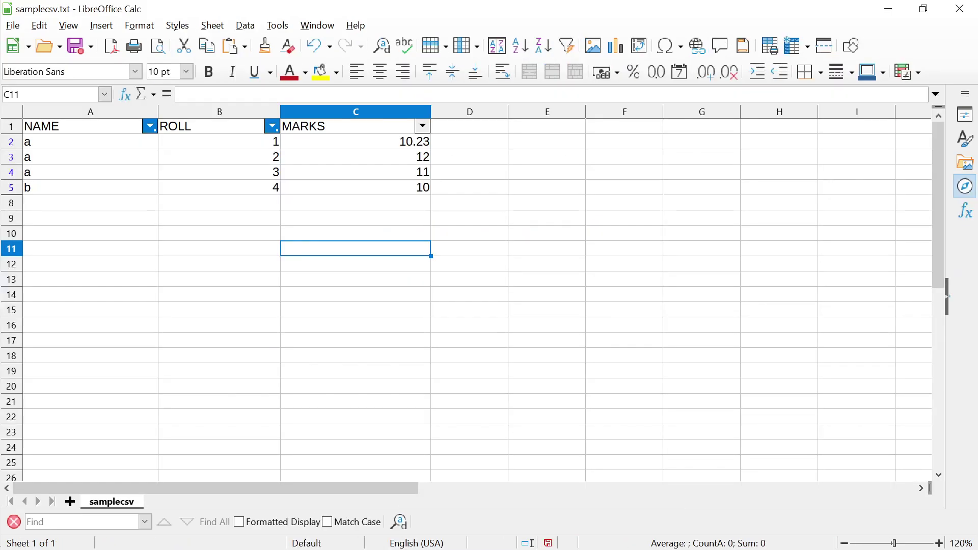
pyautogui.click(241, 111)
pyautogui.rightClick(242, 112)
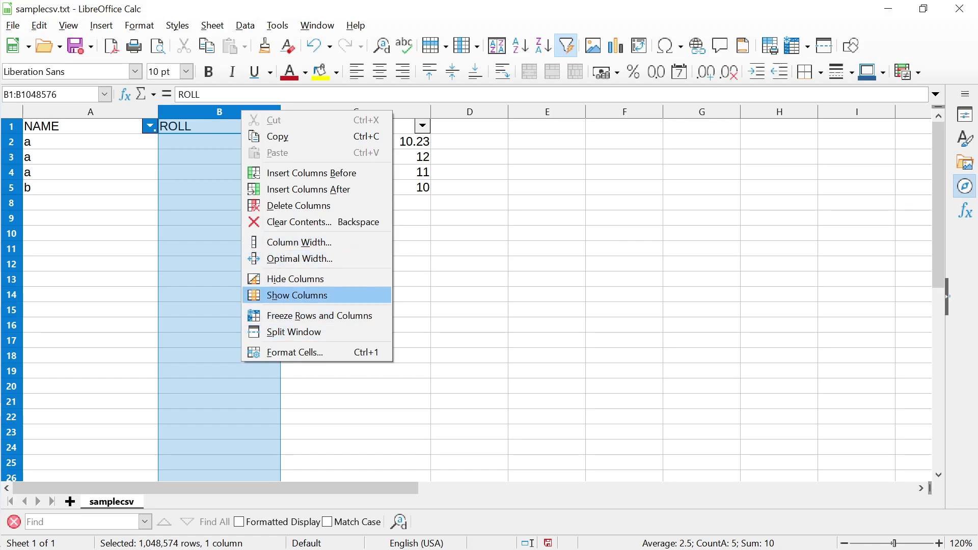
pyautogui.press('Escape')
# In Impress, leave text editing, go to slide 62 on range names, then return to Calc
pyautogui.hotkey('alt', 'Tab')
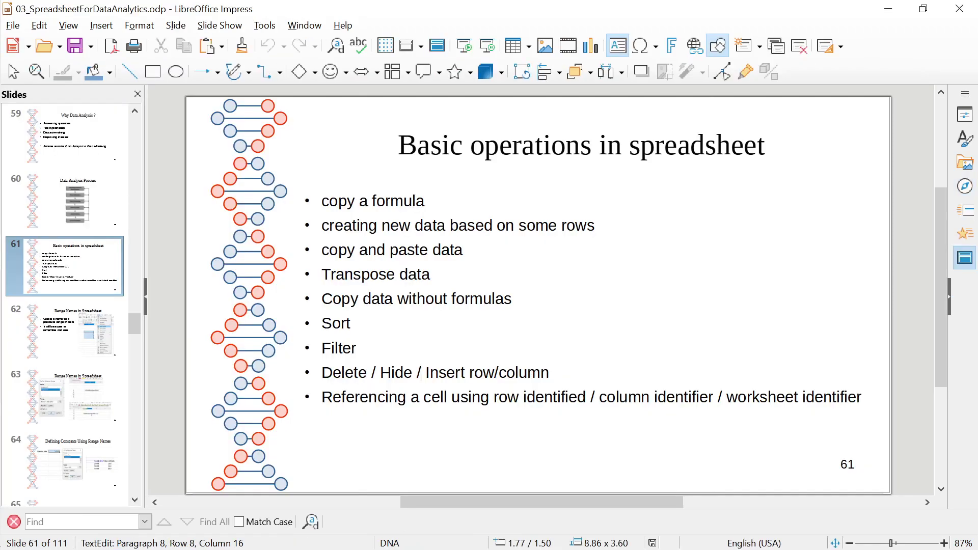
pyautogui.press('Escape')
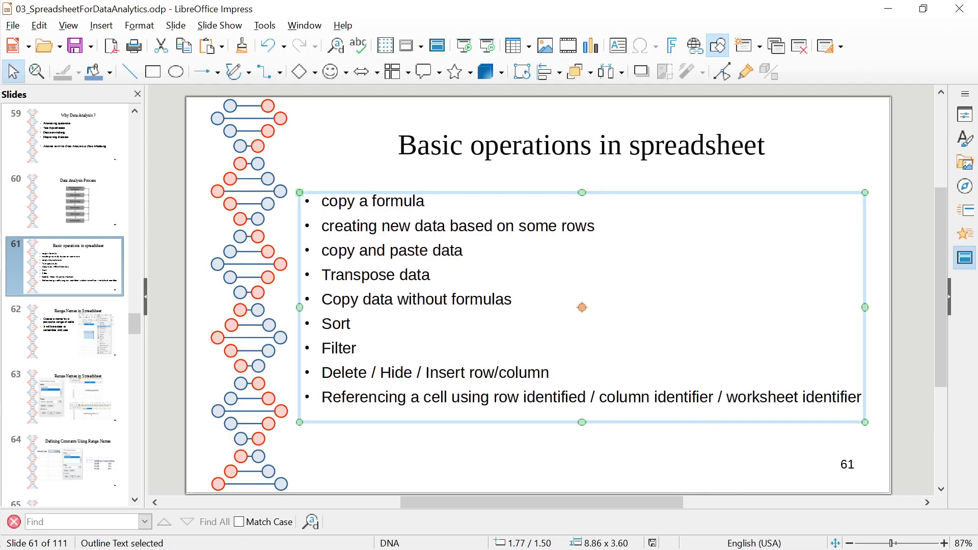
pyautogui.press('Escape')
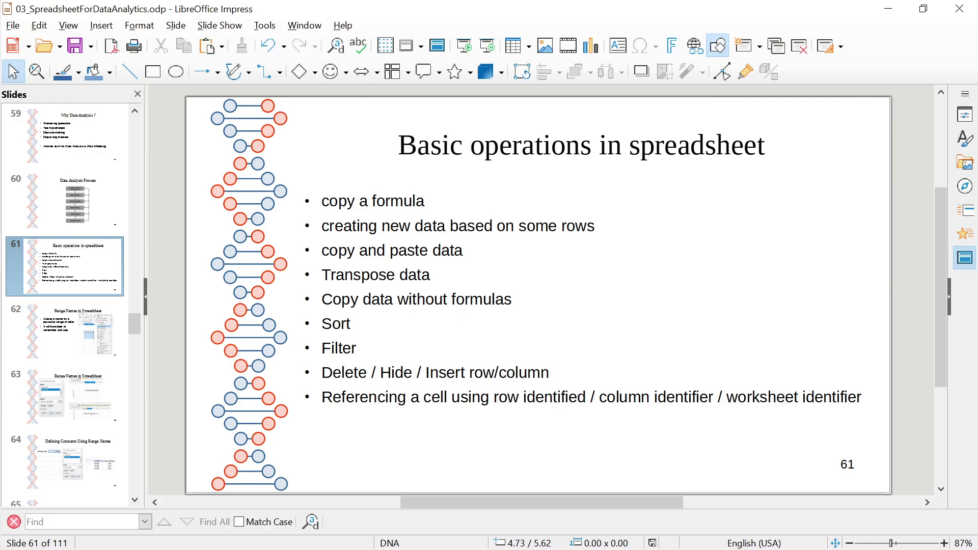
pyautogui.click(69, 352)
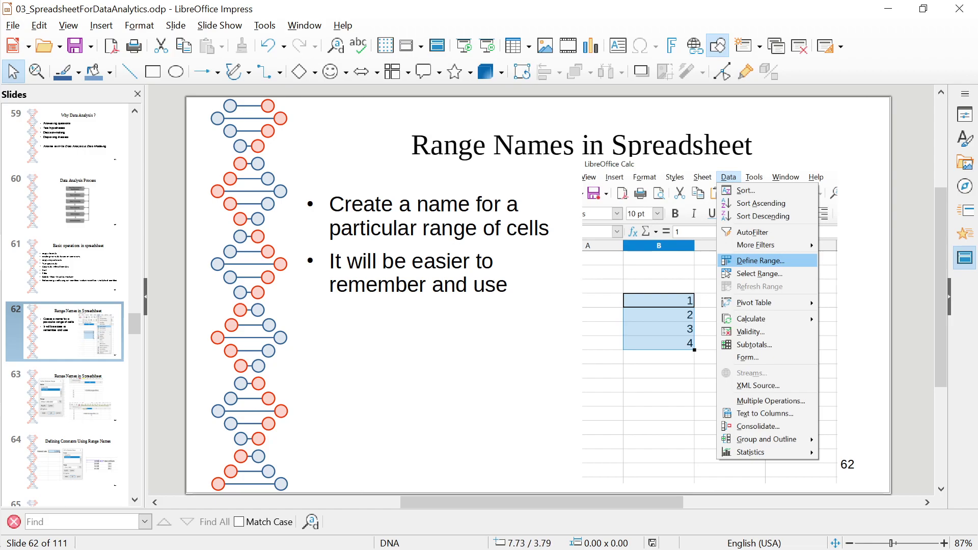
pyautogui.hotkey('alt', 'Tab')
# Select B1:C5 and save it as the database range 'rollmarksrange'
pyautogui.click(90, 187)
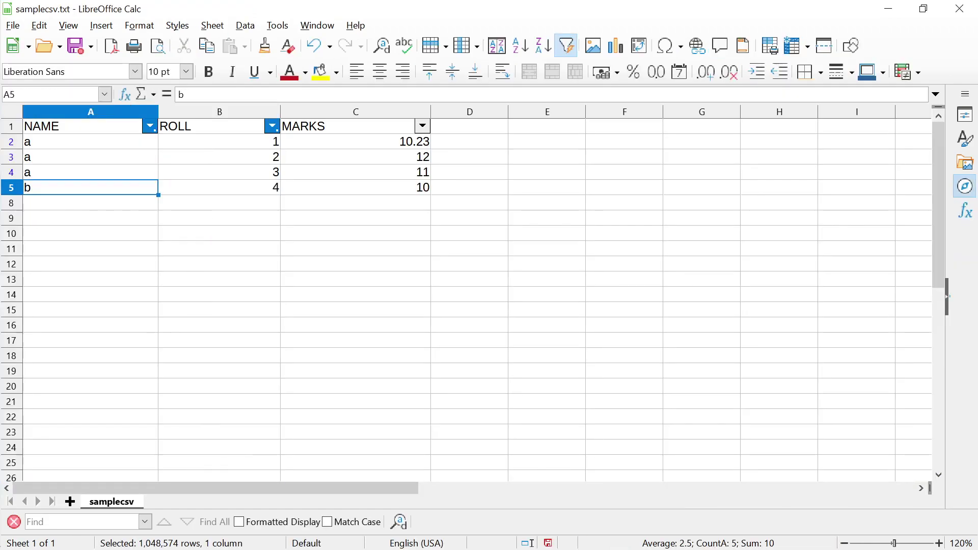
pyautogui.click(219, 233)
pyautogui.press('Up')
pyautogui.press('Up')
pyautogui.press('Up')
pyautogui.press('Up')
pyautogui.press('Up')
pyautogui.press('Up')
pyautogui.press('Up')
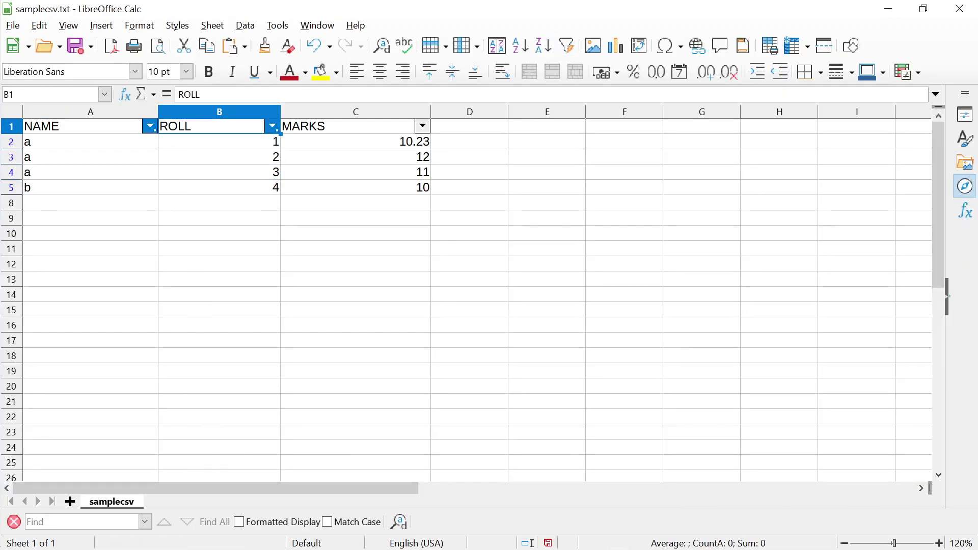
pyautogui.hotkey('shift', 'Down')
pyautogui.hotkey('shift', 'Down')
pyautogui.hotkey('shift', 'Down')
pyautogui.hotkey('shift', 'Down')
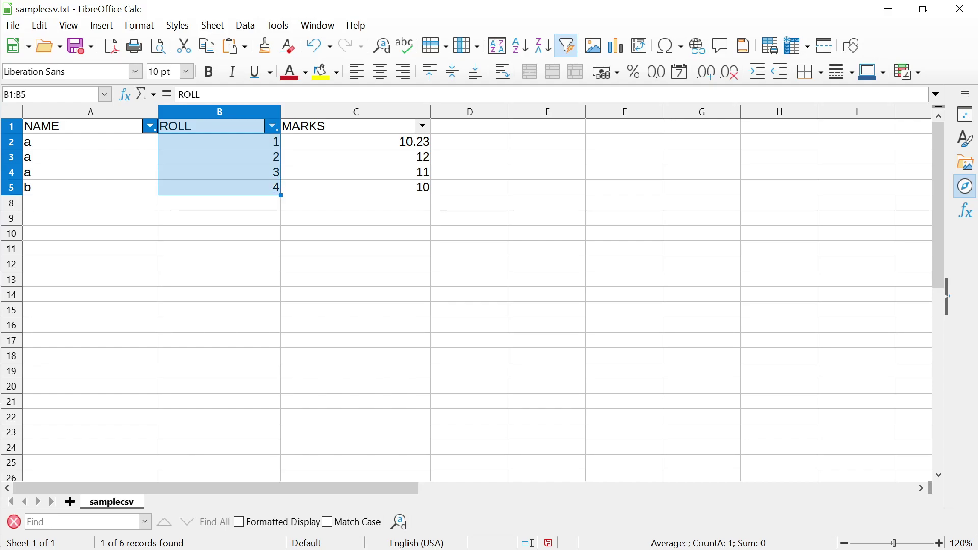
pyautogui.hotkey('shift', 'Right')
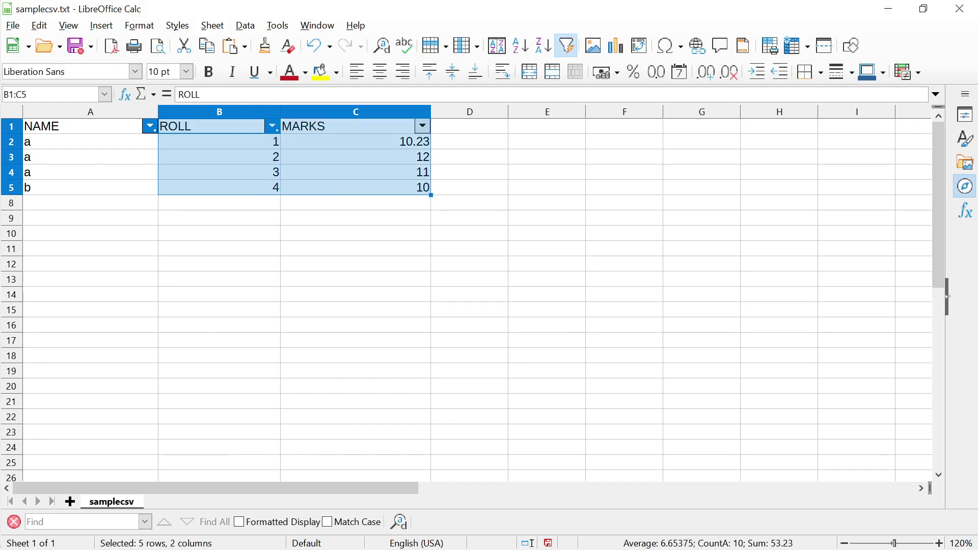
pyautogui.click(245, 25)
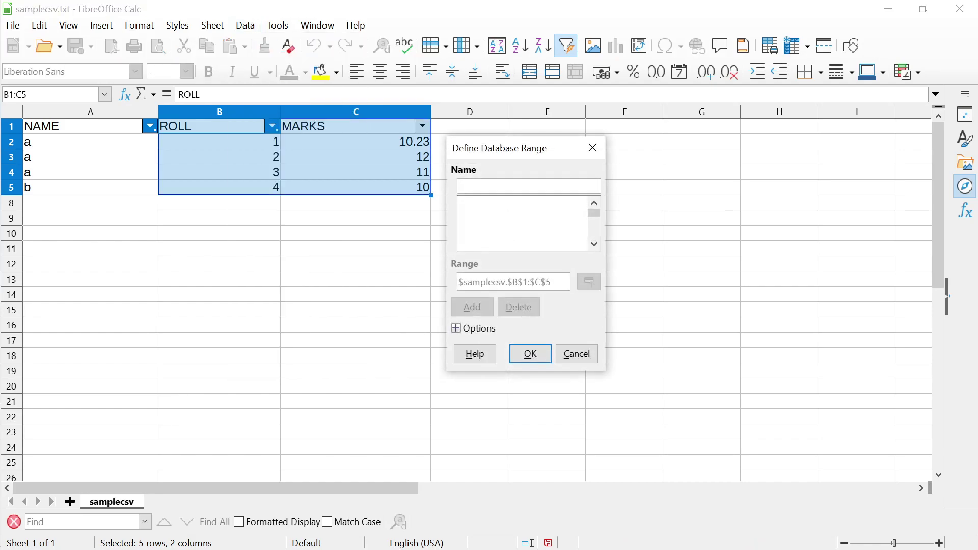
pyautogui.write('r')
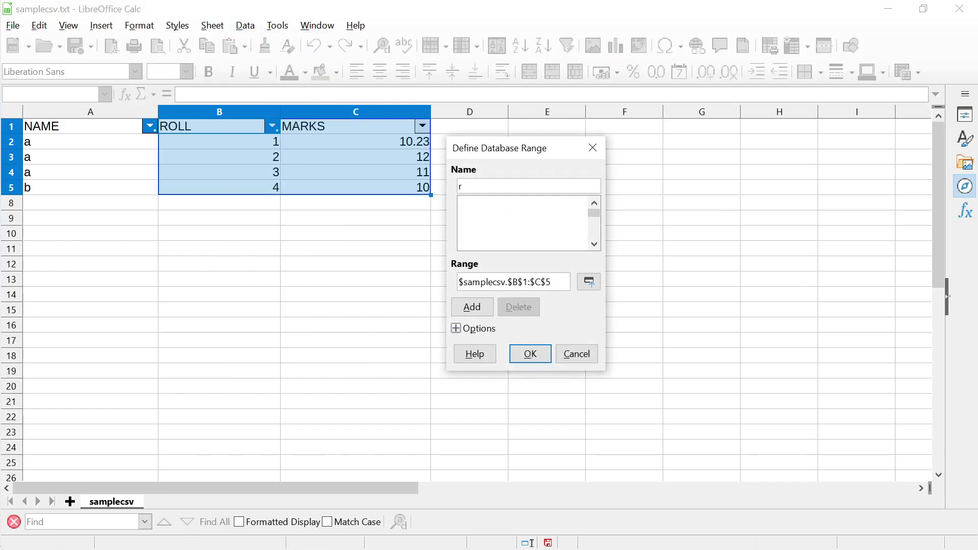
pyautogui.write('ollmarksrange')
pyautogui.doubleClick(484, 282)
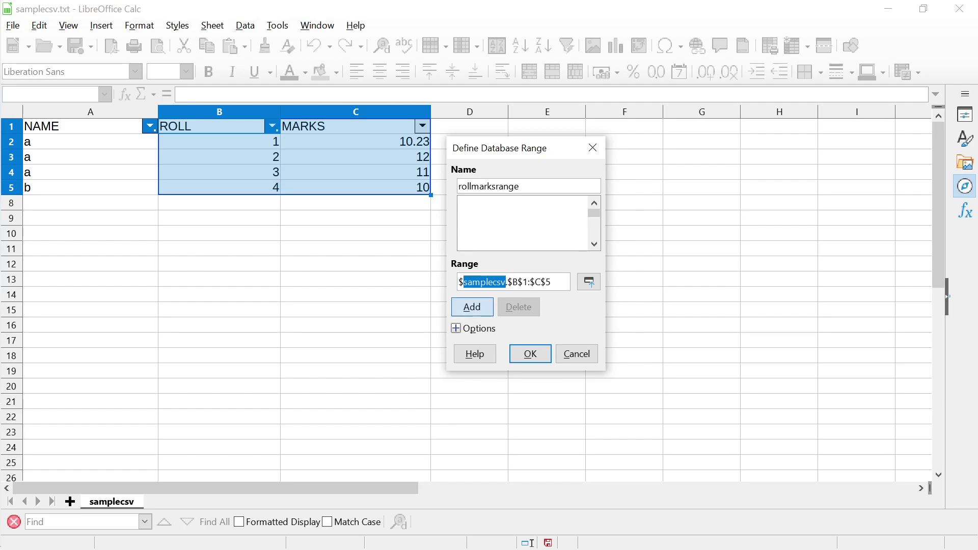
pyautogui.click(471, 307)
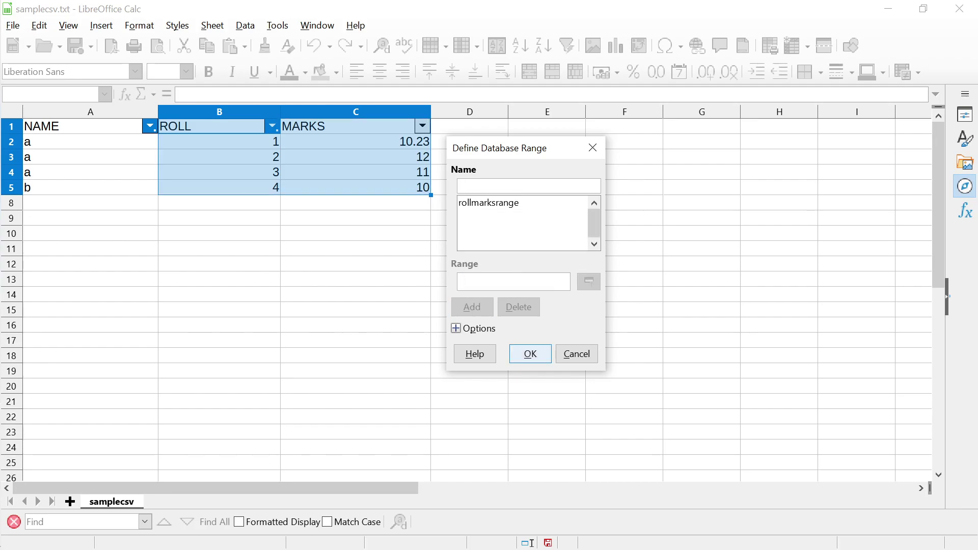
pyautogui.press('Return')
pyautogui.click(355, 263)
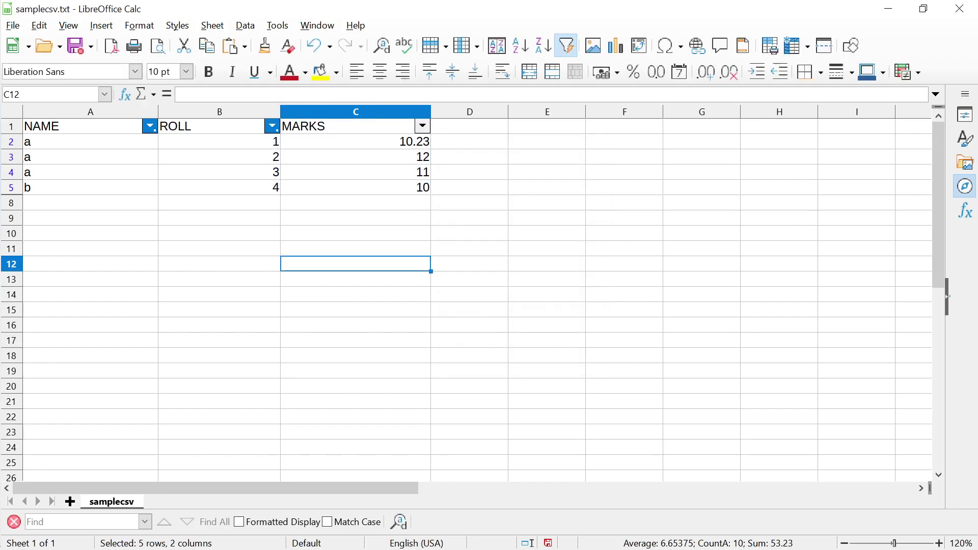
pyautogui.write('=')
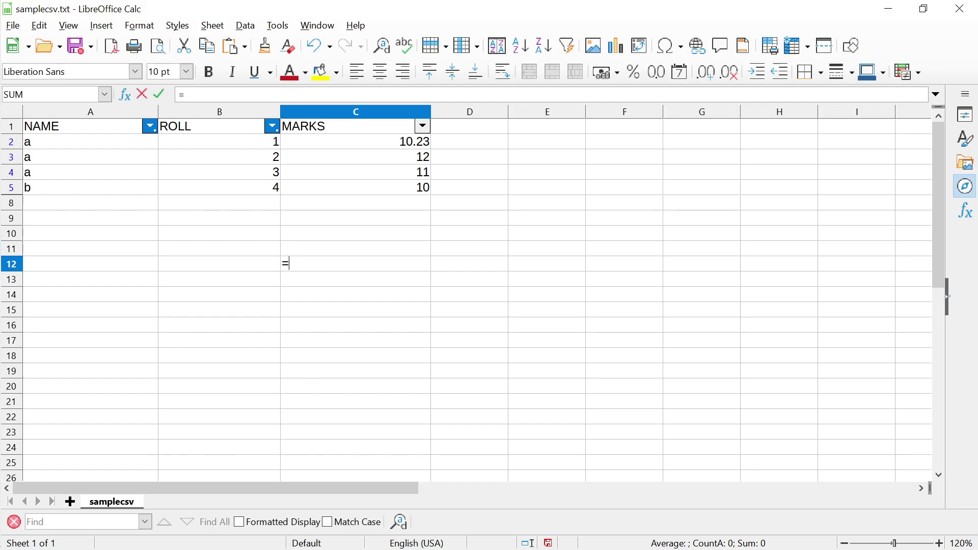
pyautogui.write('SUM(')
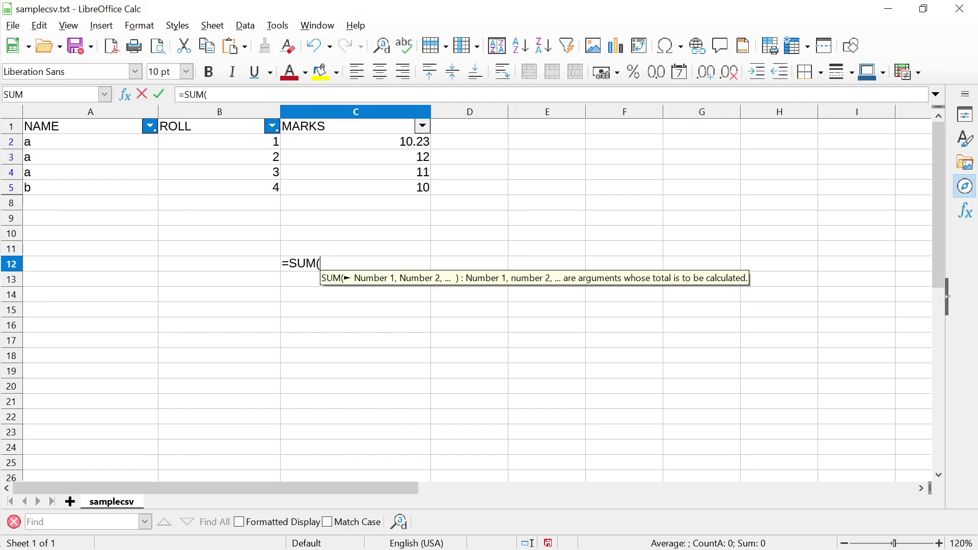
pyautogui.write('roll')
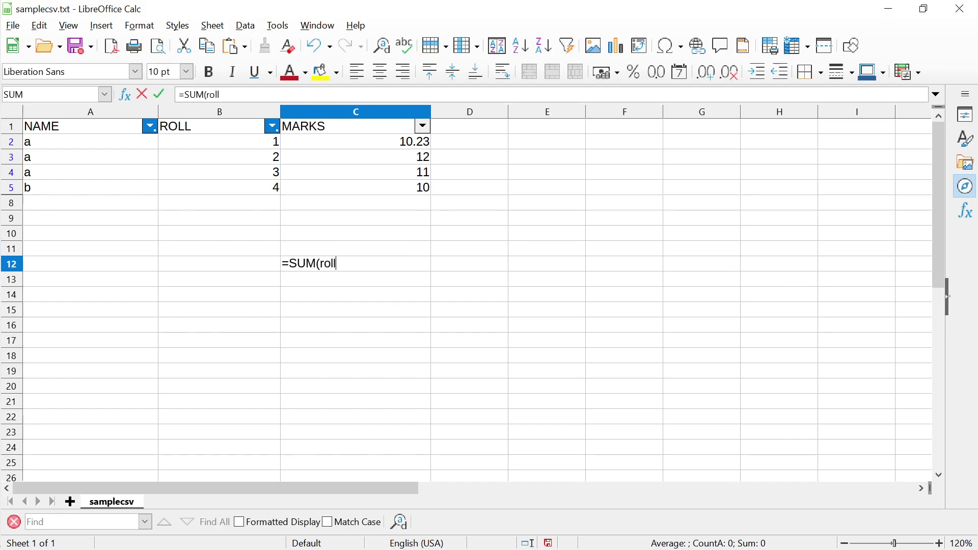
pyautogui.write('marksra')
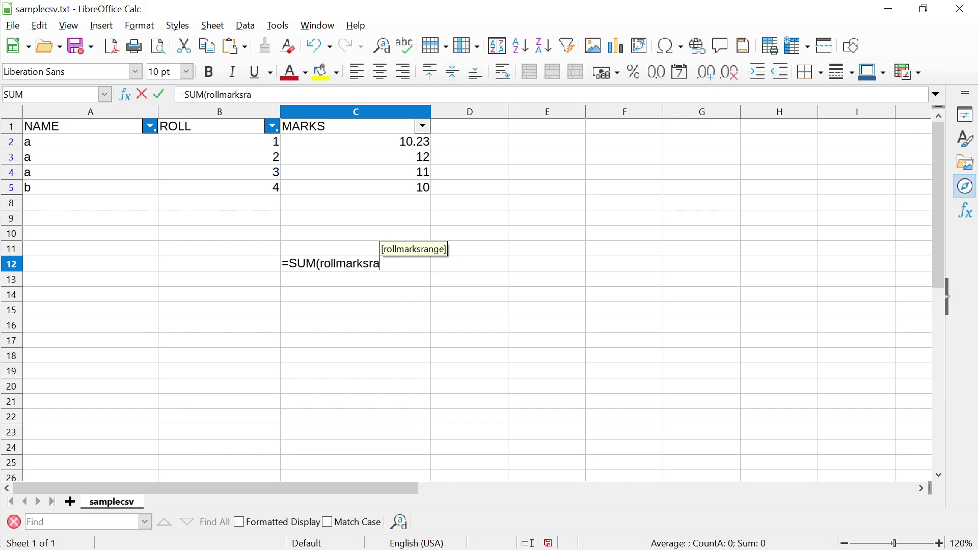
pyautogui.write('nge)')
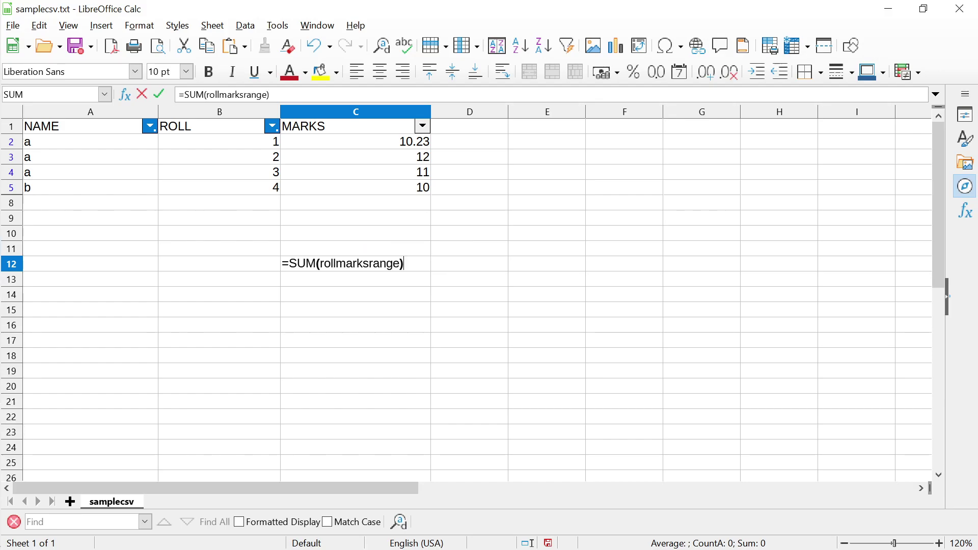
pyautogui.press('Return')
pyautogui.click(355, 263)
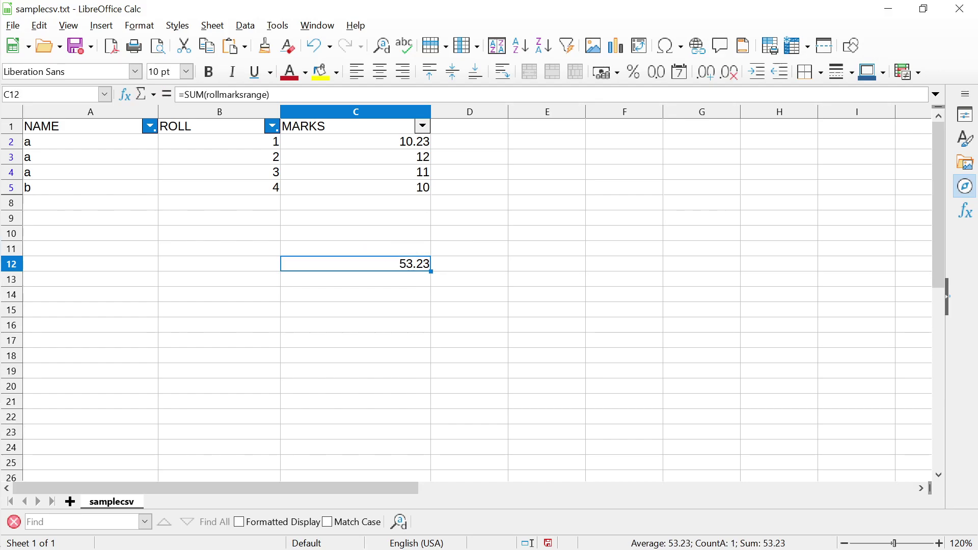
pyautogui.press('Up')
pyautogui.press('Up')
pyautogui.press('Up')
pyautogui.press('Up')
pyautogui.press('Up')
pyautogui.press('Up')
pyautogui.press('Up')
pyautogui.press('Up')
pyautogui.hotkey('shift', 'Left')
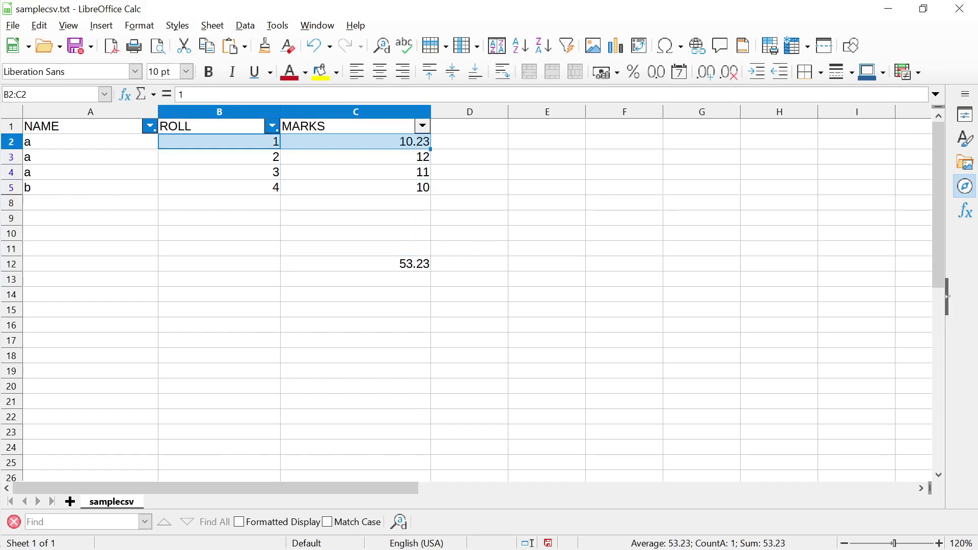
pyautogui.hotkey('shift', 'Down')
pyautogui.hotkey('shift', 'Down')
pyautogui.hotkey('shift', 'Down')
pyautogui.press('Down')
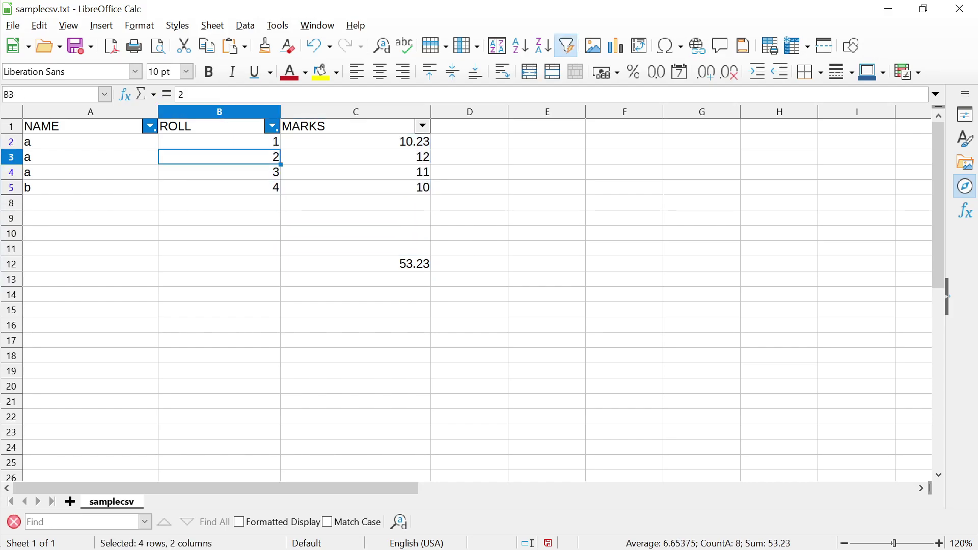
pyautogui.press('Up')
pyautogui.press('Right')
pyautogui.press('Right')
pyautogui.press('Right')
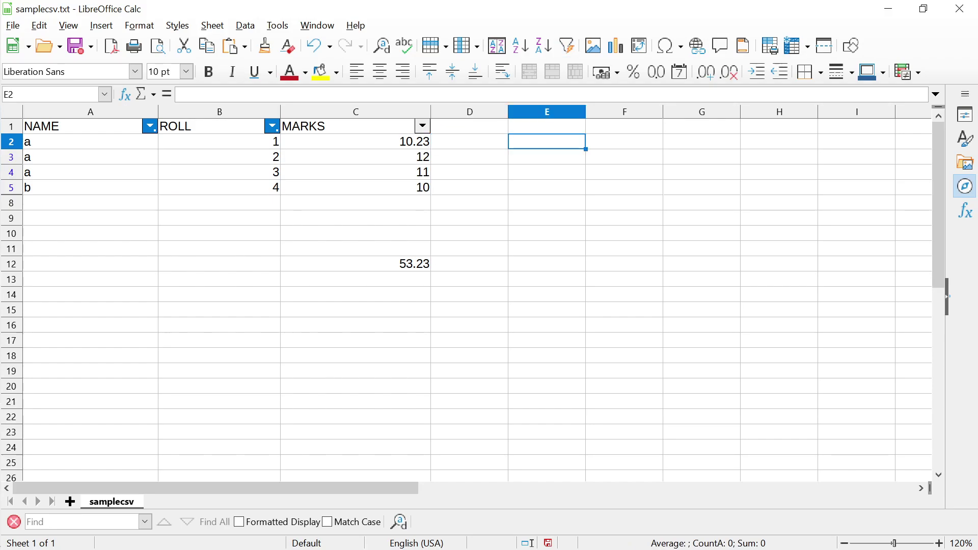
pyautogui.press('BackSpace')
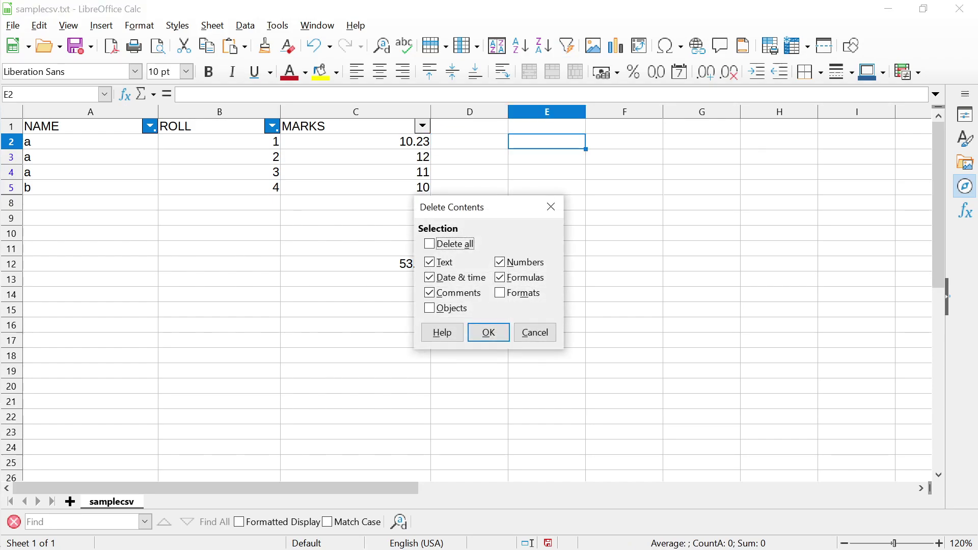
pyautogui.press('Return')
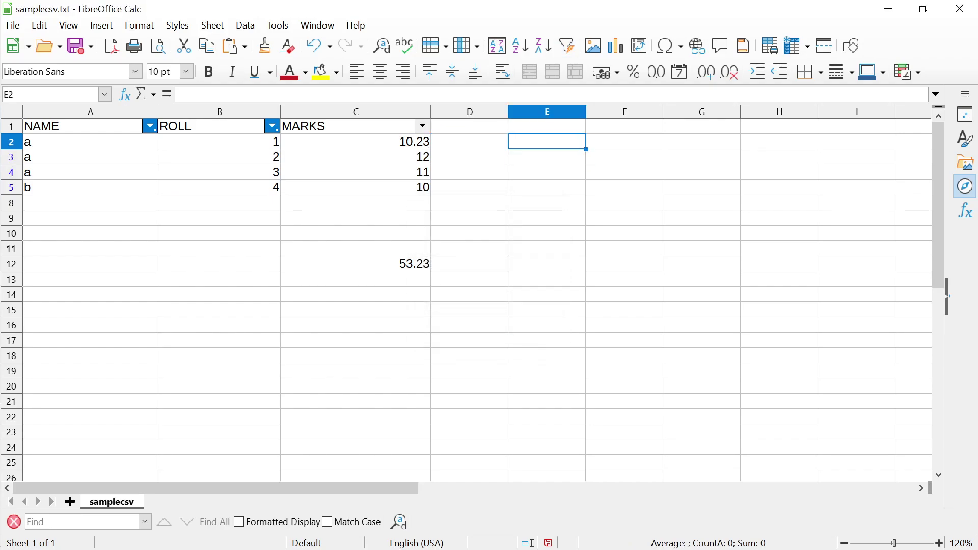
pyautogui.write('=SUM(')
pyautogui.press('Left')
pyautogui.press('Left')
pyautogui.press('Left')
pyautogui.press('Left')
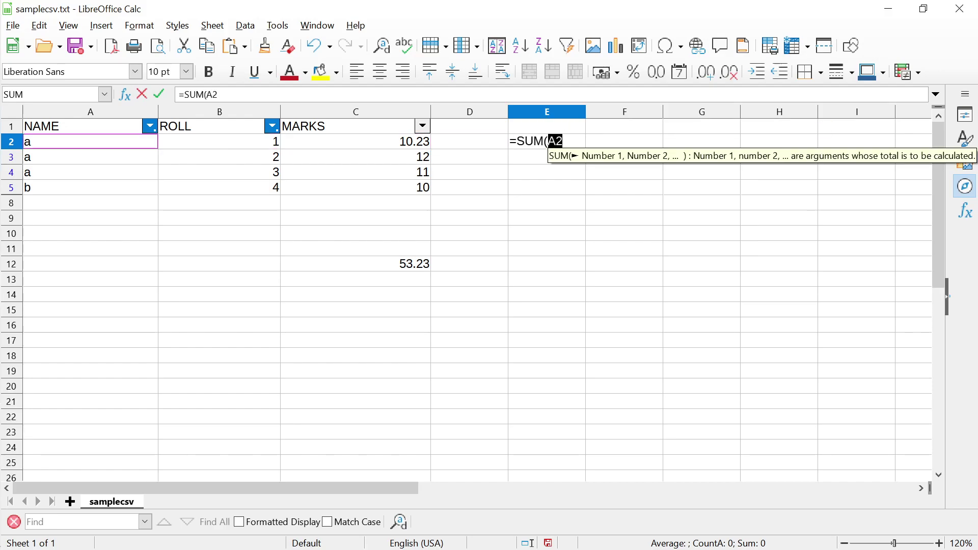
pyautogui.press('Right')
pyautogui.write(':')
pyautogui.press('Right')
pyautogui.press('Down')
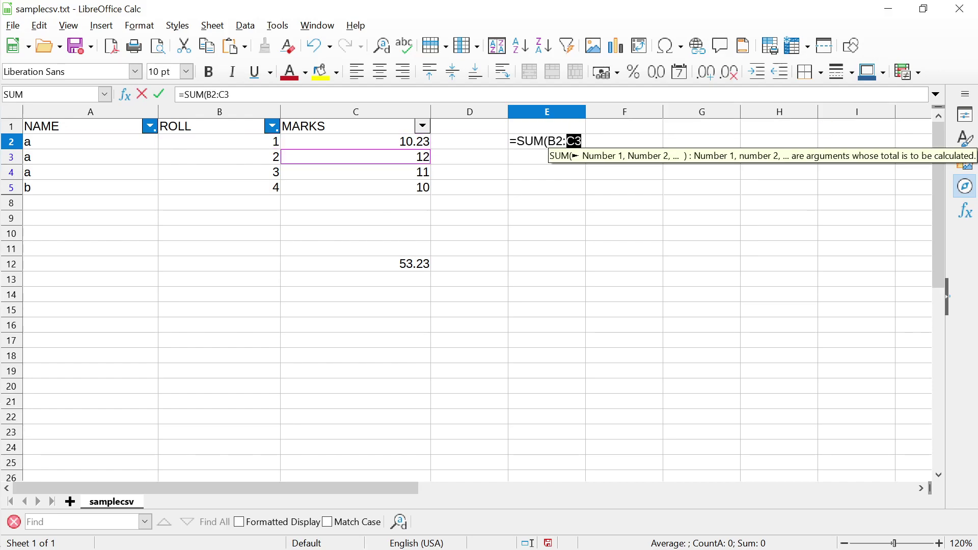
pyautogui.press('Down')
pyautogui.press('Down')
pyautogui.write(')')
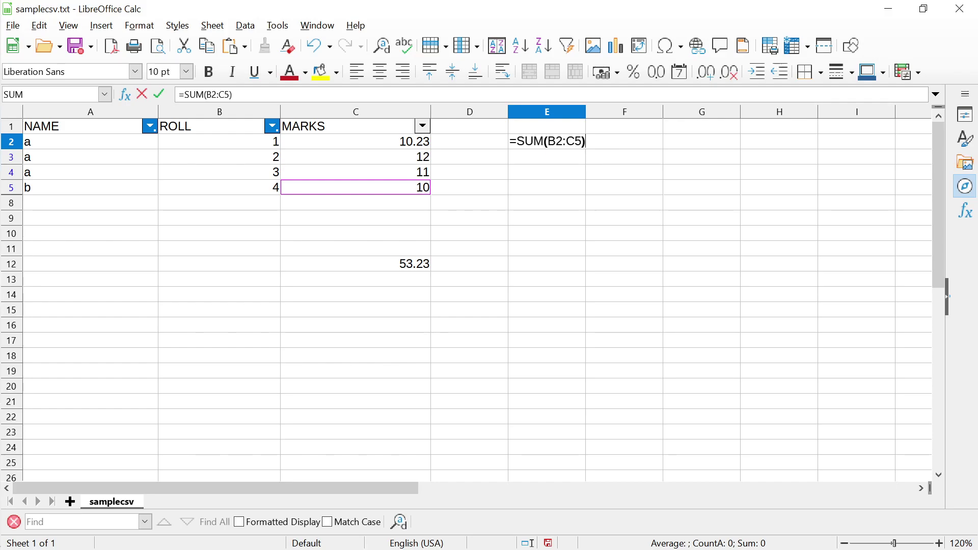
pyautogui.press('Return')
pyautogui.click(546, 141)
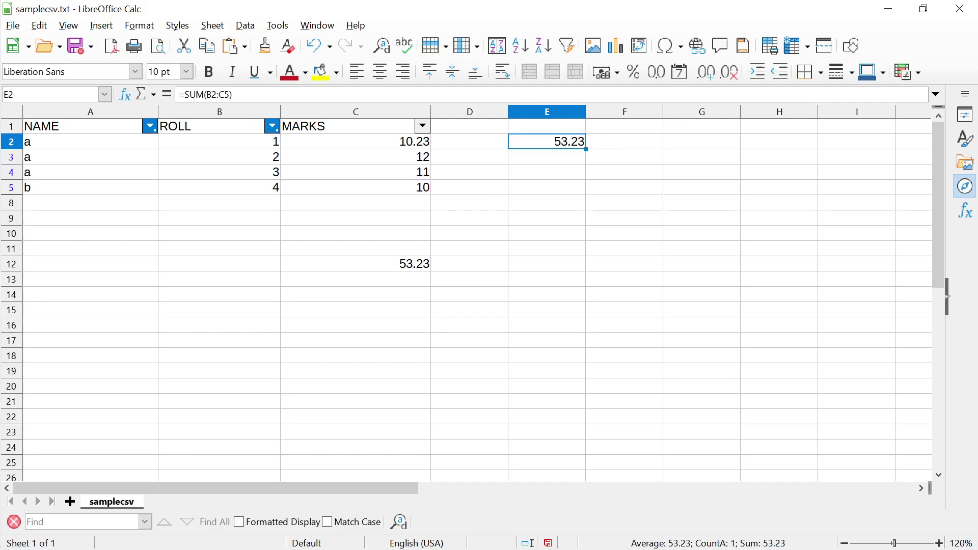
pyautogui.press('Delete')
pyautogui.press('Down')
pyautogui.press('Down')
pyautogui.press('Down')
pyautogui.press('Down')
pyautogui.press('Down')
pyautogui.press('Down')
pyautogui.press('Down')
pyautogui.press('Down')
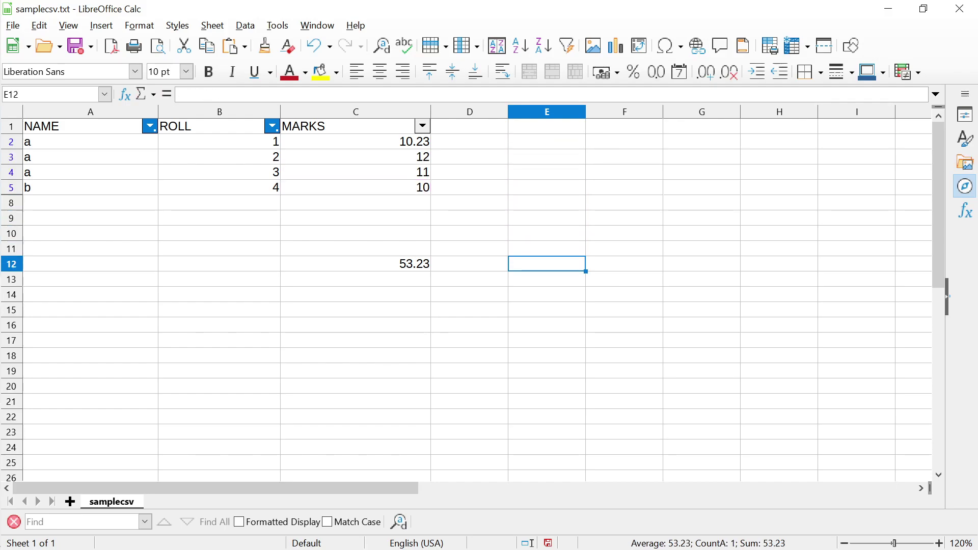
# Begin inserting a column chart and advance to its data range setting
pyautogui.press('Left')
pyautogui.press('Left')
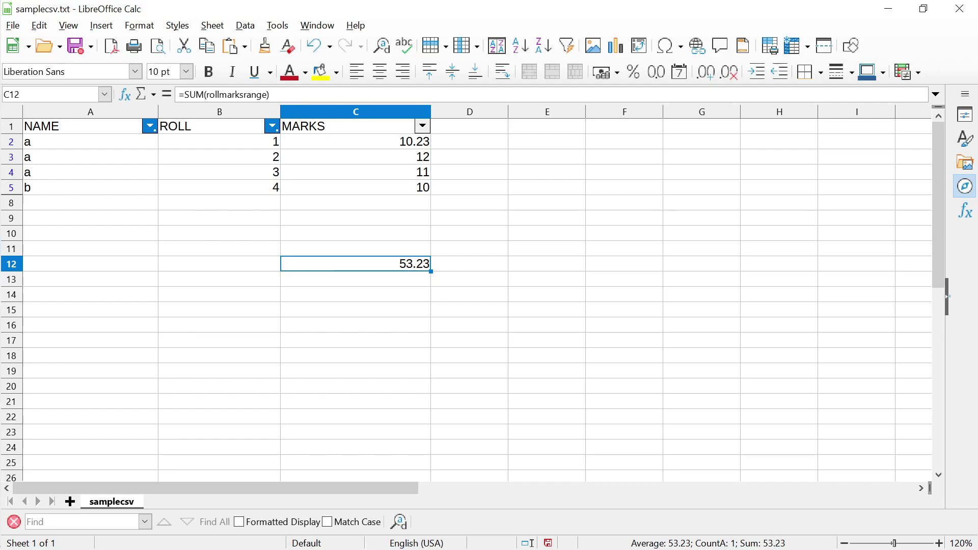
pyautogui.hotkey('alt', 'i')
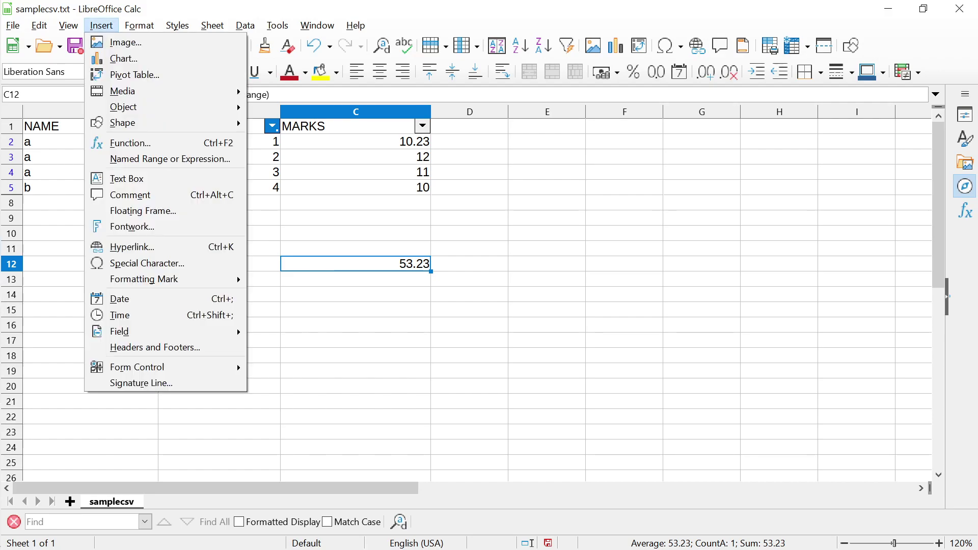
pyautogui.press('Down')
pyautogui.press('Down')
pyautogui.press('Escape')
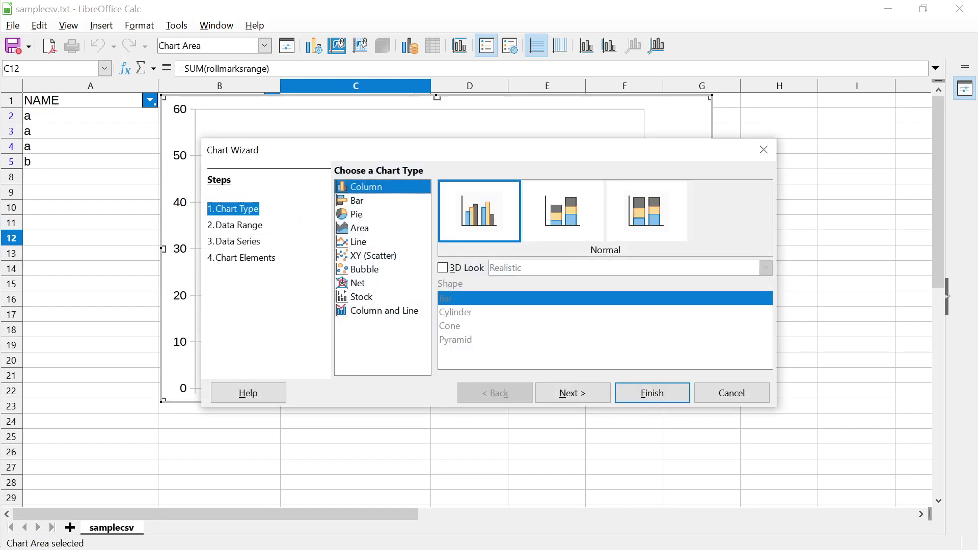
pyautogui.hotkey('alt', 'n')
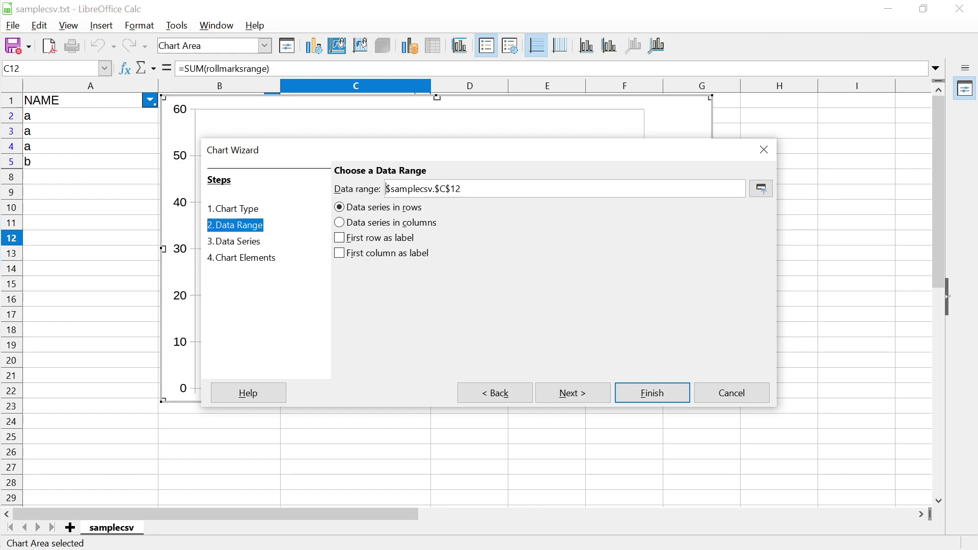
# Replace the chart's data range with rollmarksrange and finish the chart
pyautogui.hotkey('ctrl', 'a')
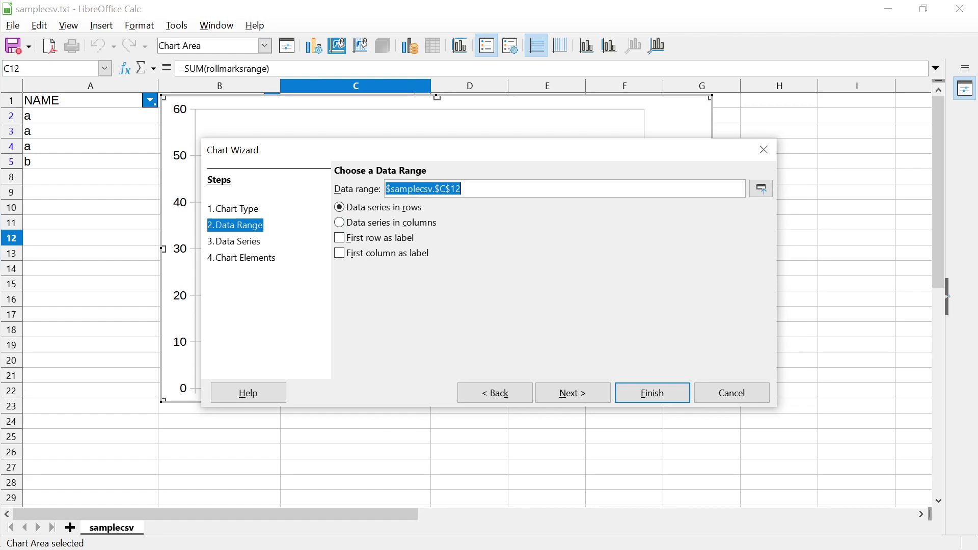
pyautogui.press('BackSpace')
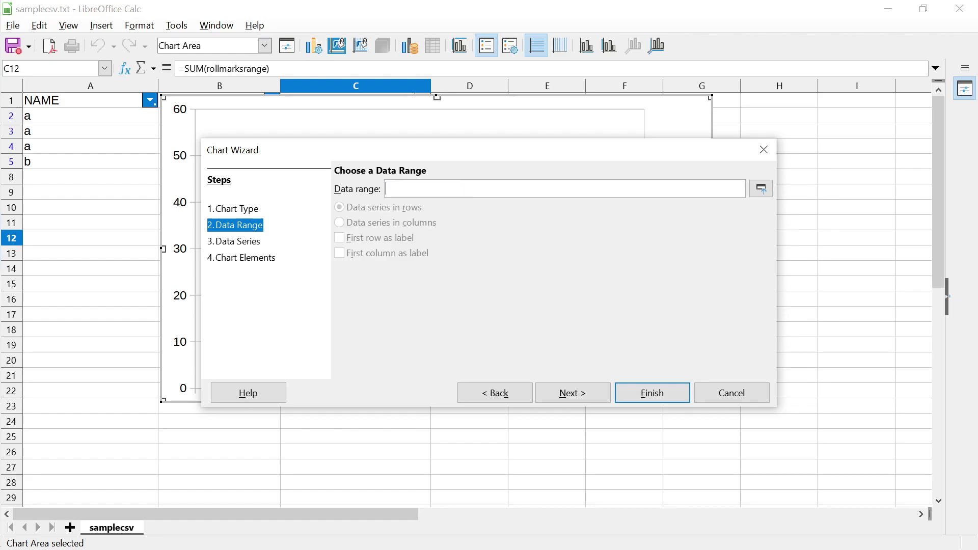
pyautogui.write('rollmak')
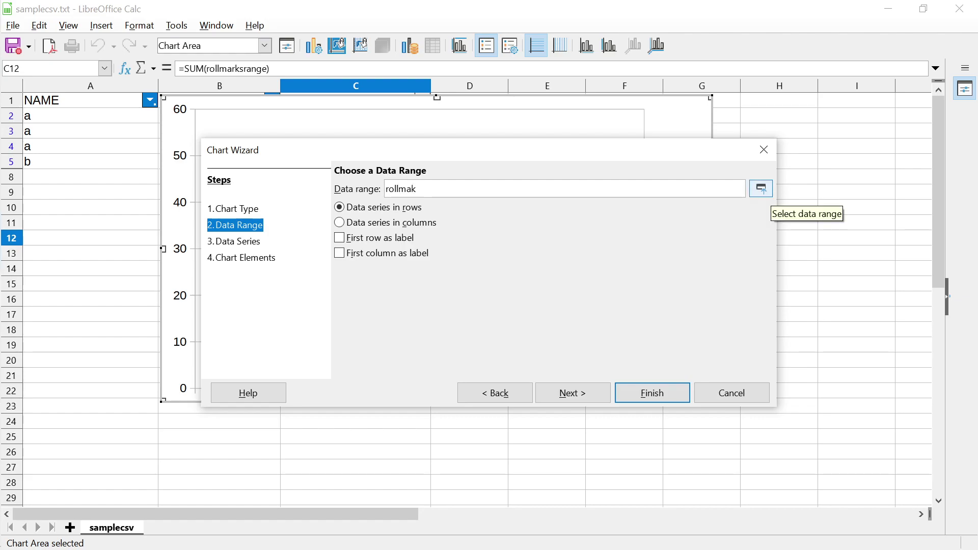
pyautogui.press('BackSpace')
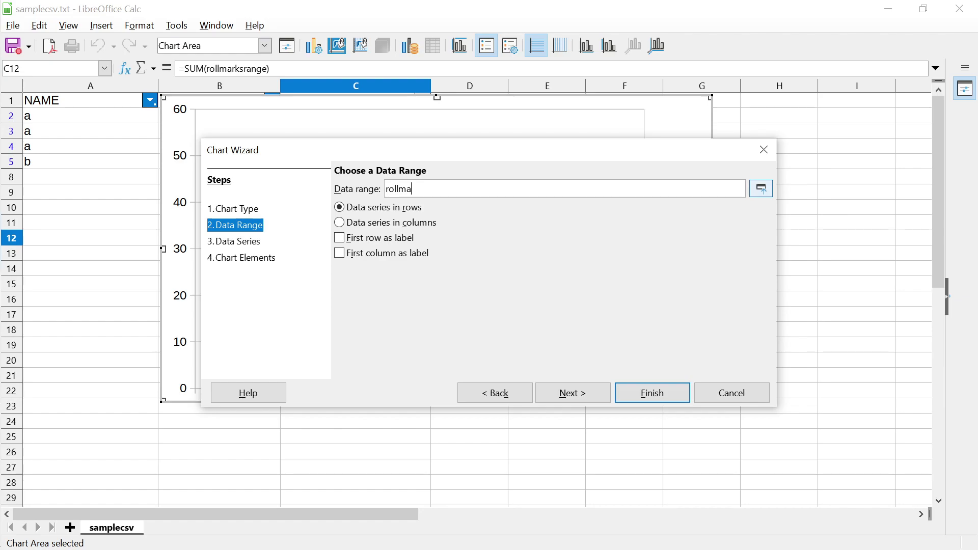
pyautogui.click(761, 188)
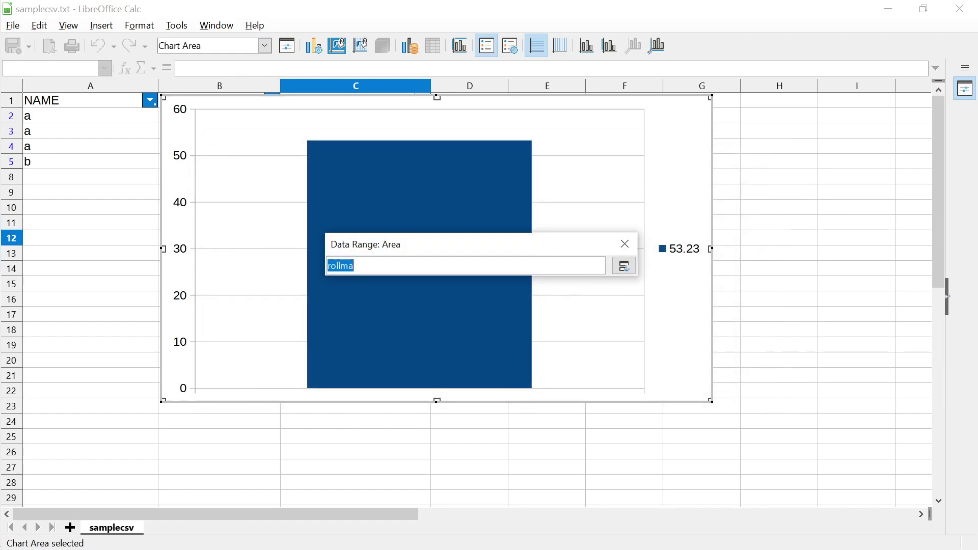
pyautogui.click(353, 265)
pyautogui.write('r')
pyautogui.write('ksrange')
pyautogui.press('Return')
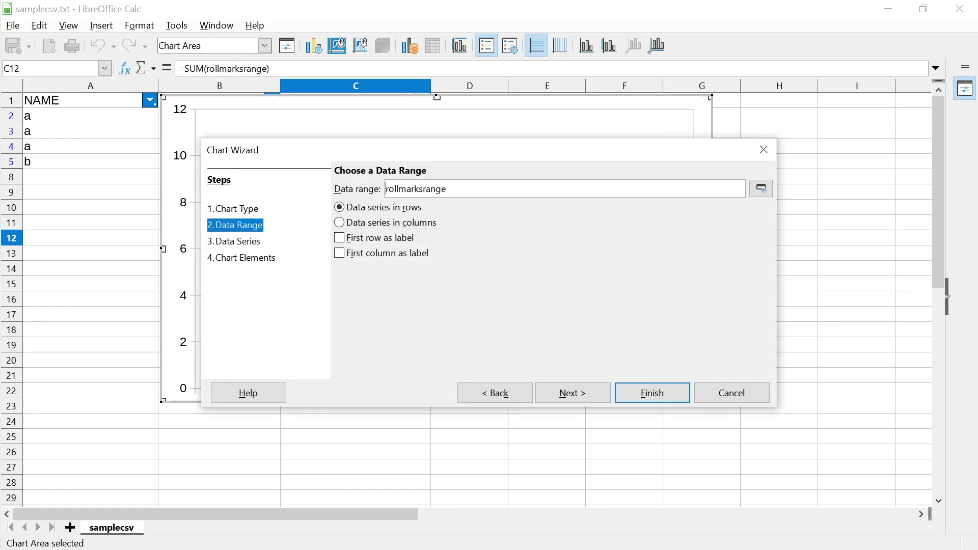
pyautogui.press('Return')
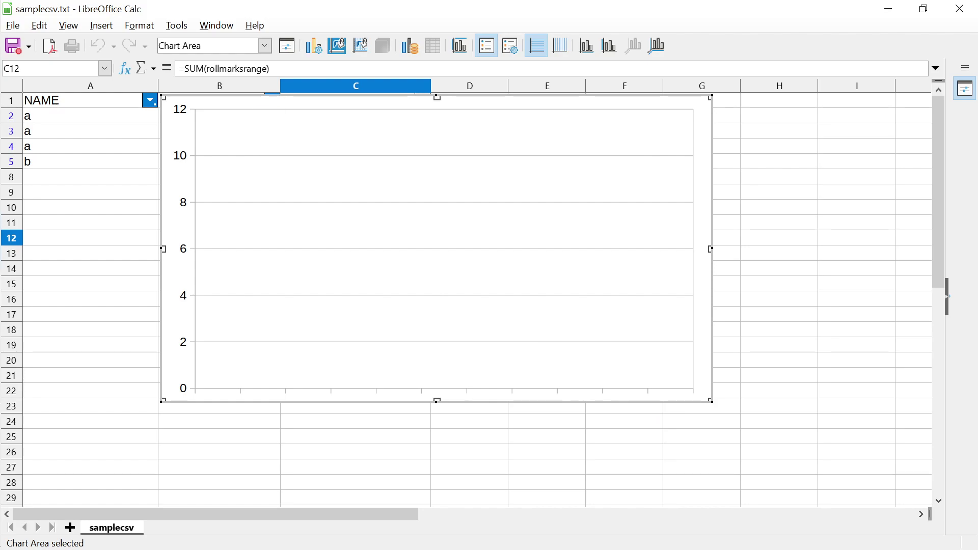
# Drag the empty chart down to about row 9, undoing a stray plot-area move, so rows 1–5 show
pyautogui.click(311, 181)
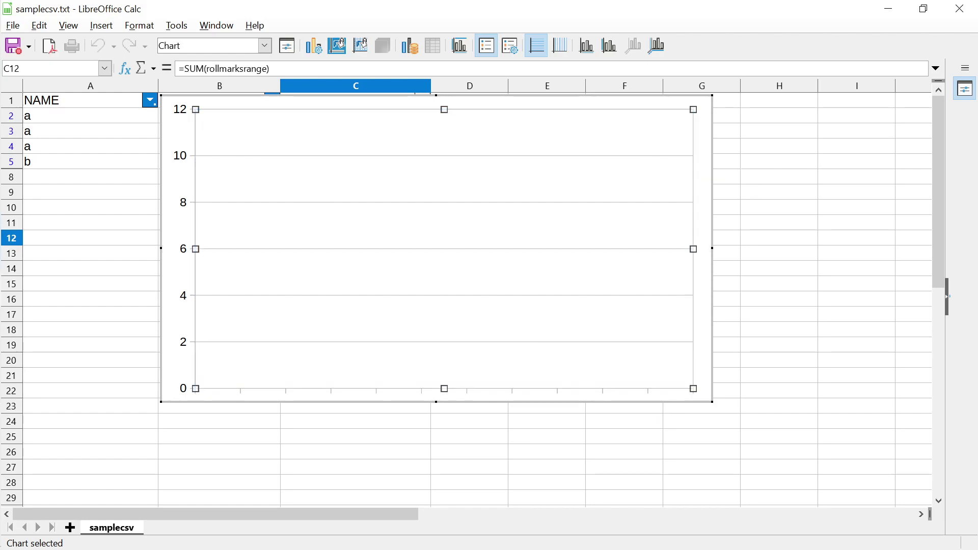
pyautogui.click(704, 177)
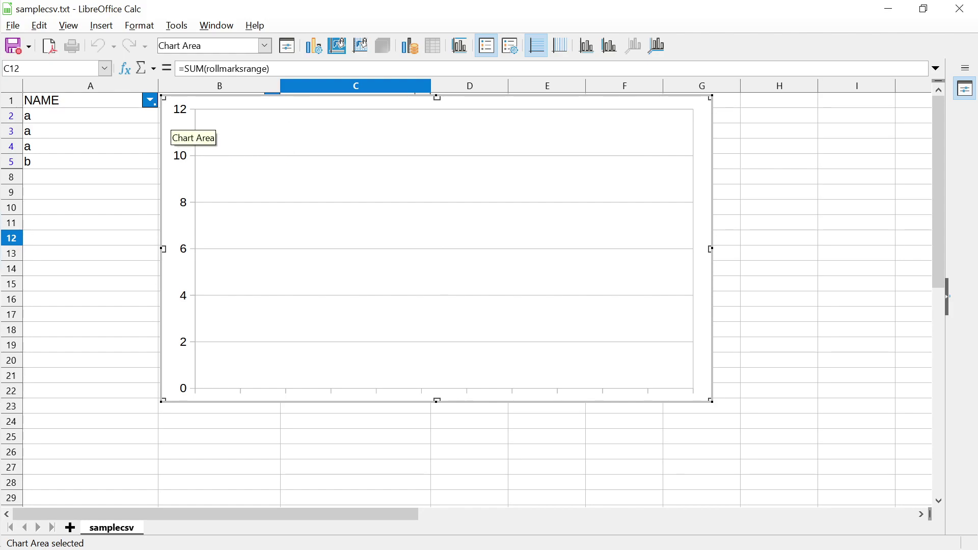
pyautogui.click(187, 218)
pyautogui.moveTo(187, 218); pyautogui.dragTo(204, 226)
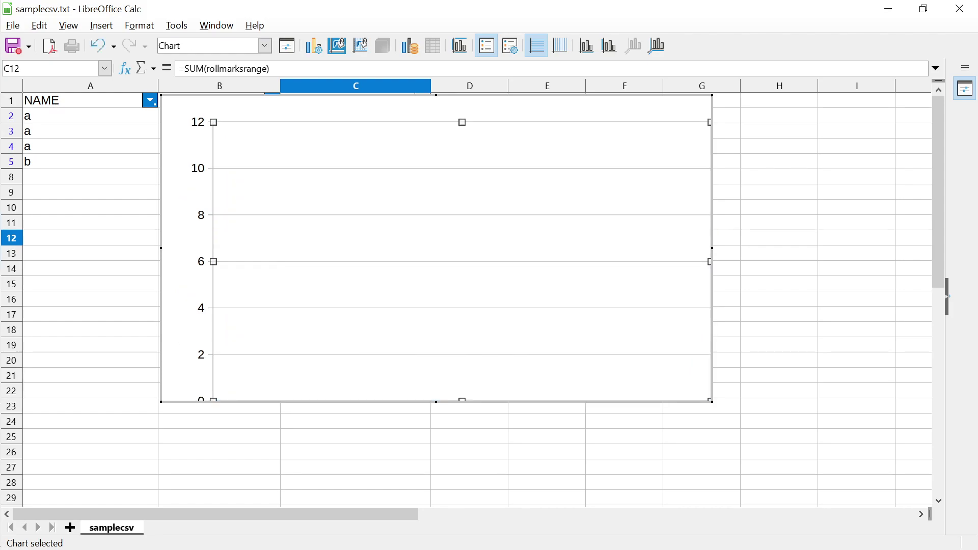
pyautogui.hotkey('ctrl', 'z')
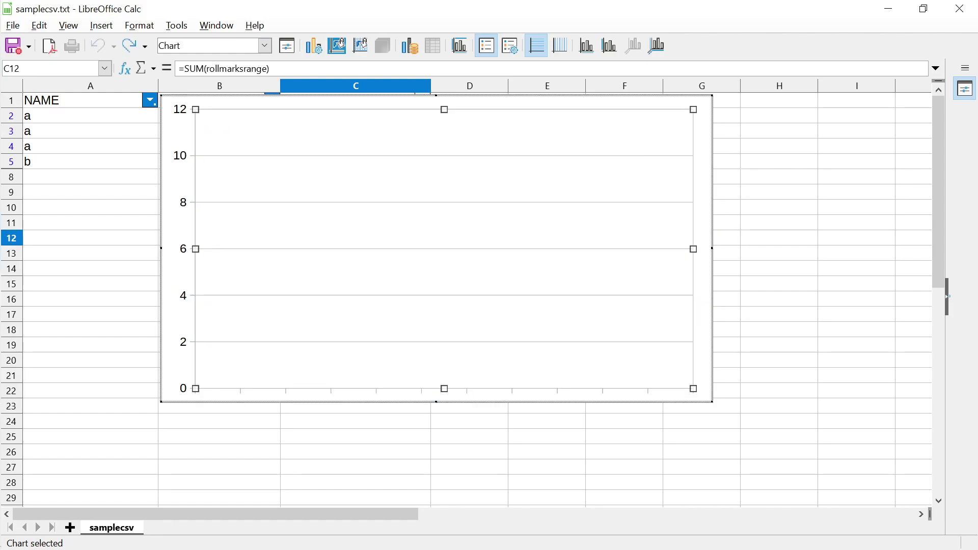
pyautogui.moveTo(203, 227); pyautogui.dragTo(216, 321)
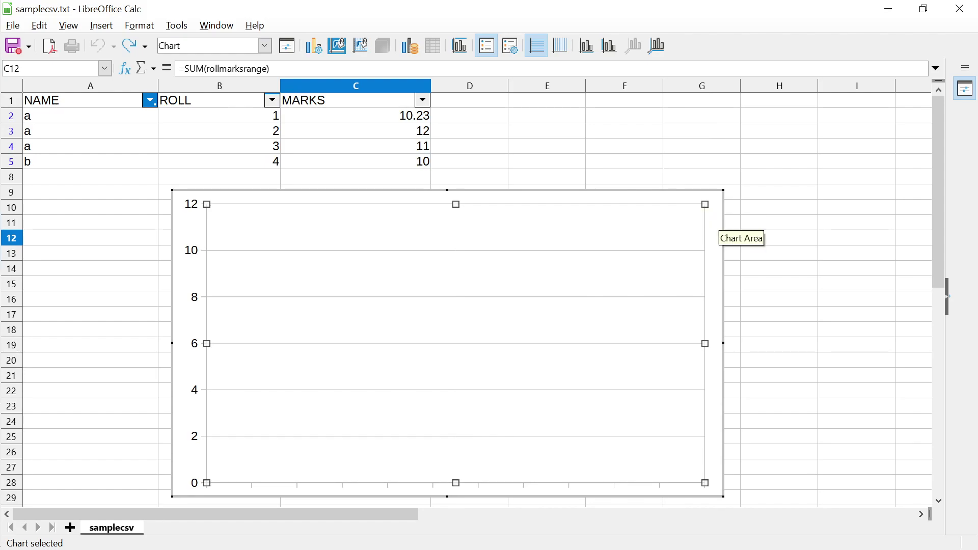
# Move the empty chart right of the data, then back up and left over column C
pyautogui.click(624, 146)
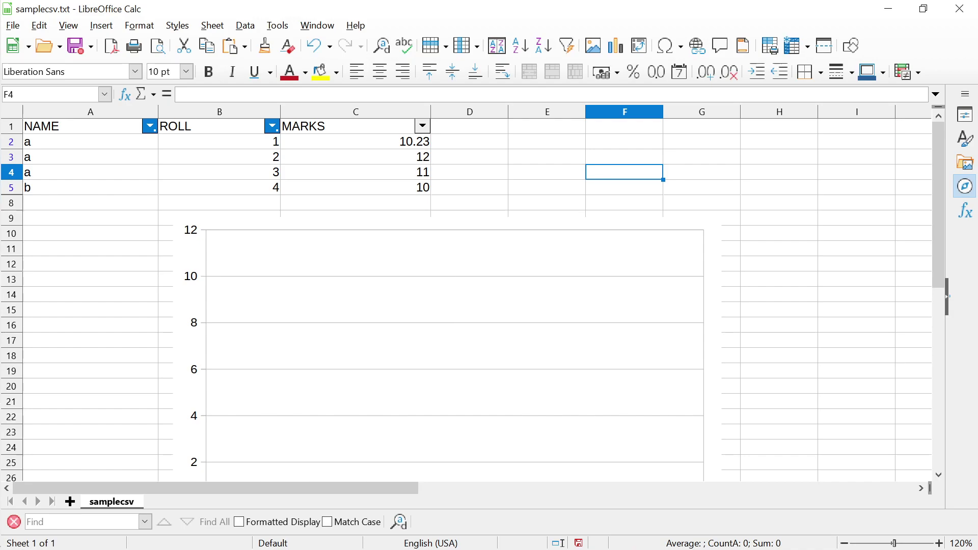
pyautogui.click(459, 305)
pyautogui.moveTo(459, 305); pyautogui.dragTo(753, 277)
pyautogui.click(356, 264)
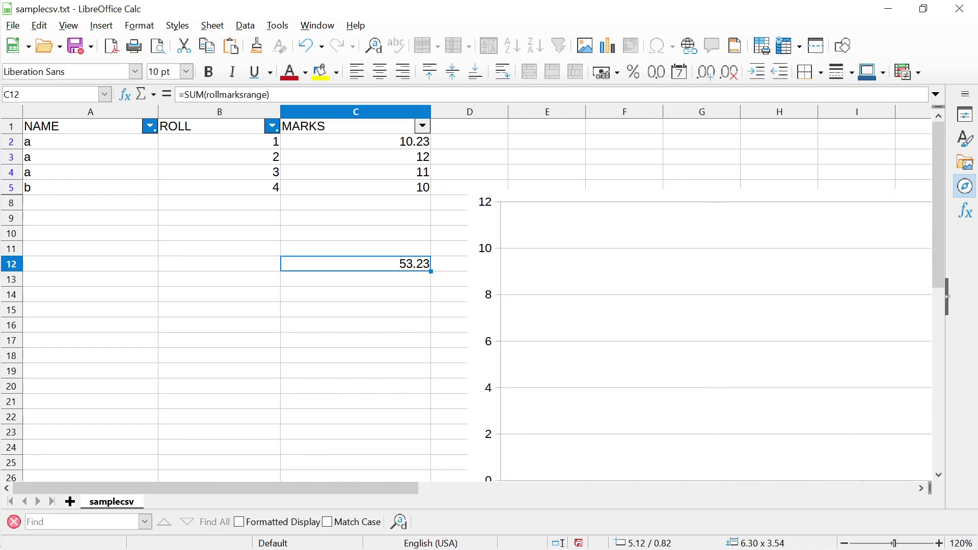
pyautogui.click(713, 336)
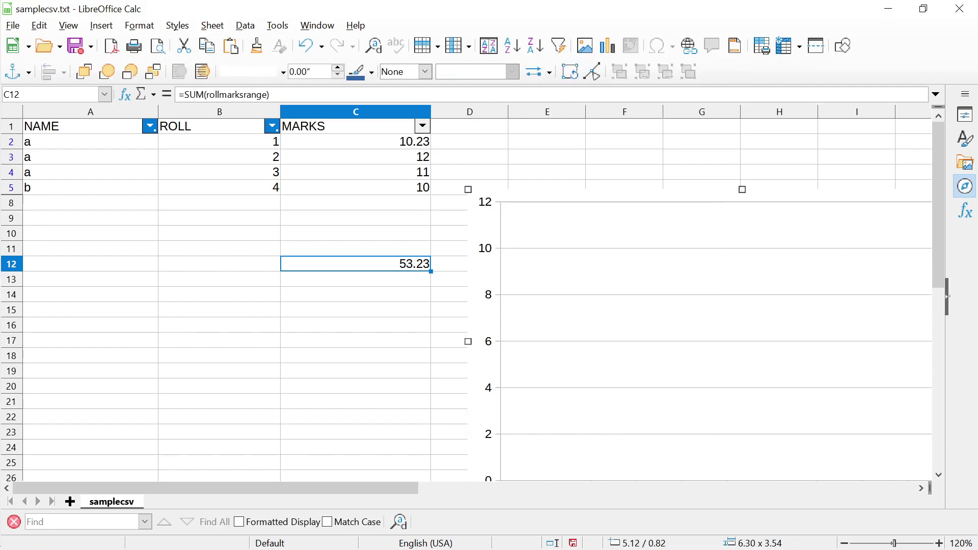
pyautogui.moveTo(713, 336); pyautogui.dragTo(528, 293)
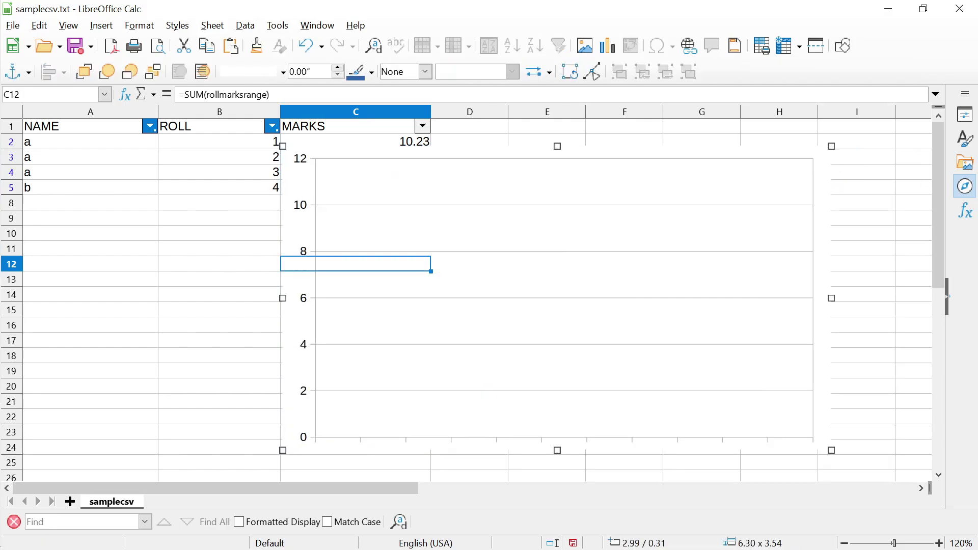
# Enter chart edit mode via Edit, dismiss the information messages, and exit back to cell E2
pyautogui.rightClick(503, 164)
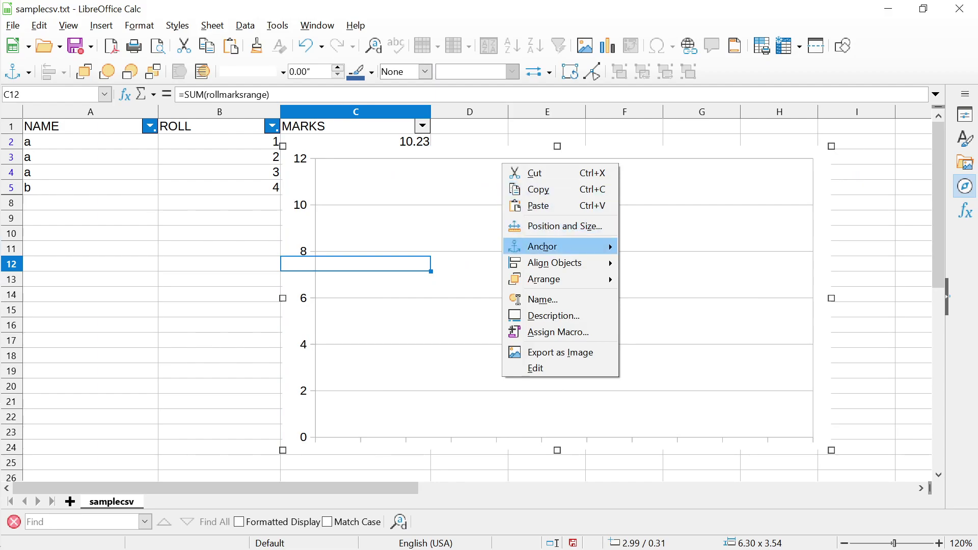
pyautogui.click(540, 368)
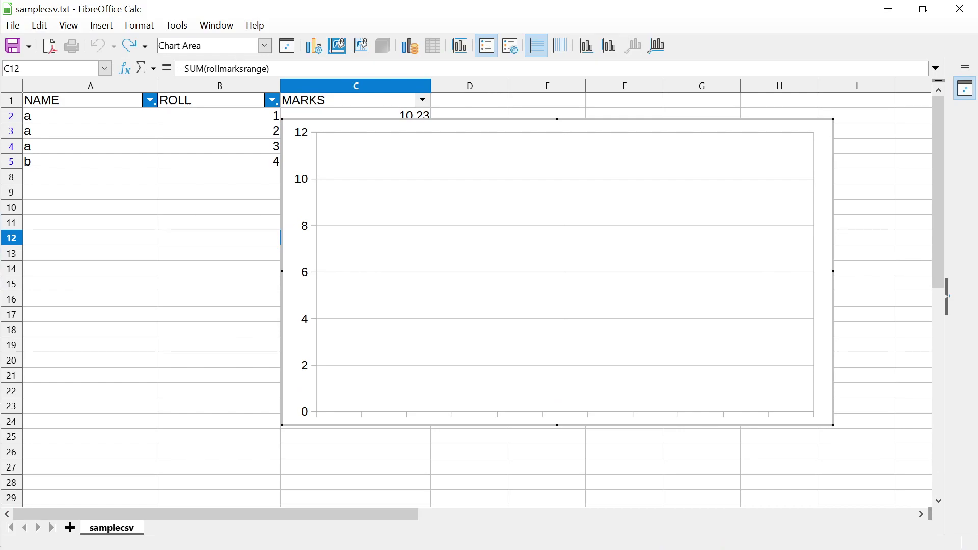
pyautogui.press('Delete')
pyautogui.press('Return')
pyautogui.press('Delete')
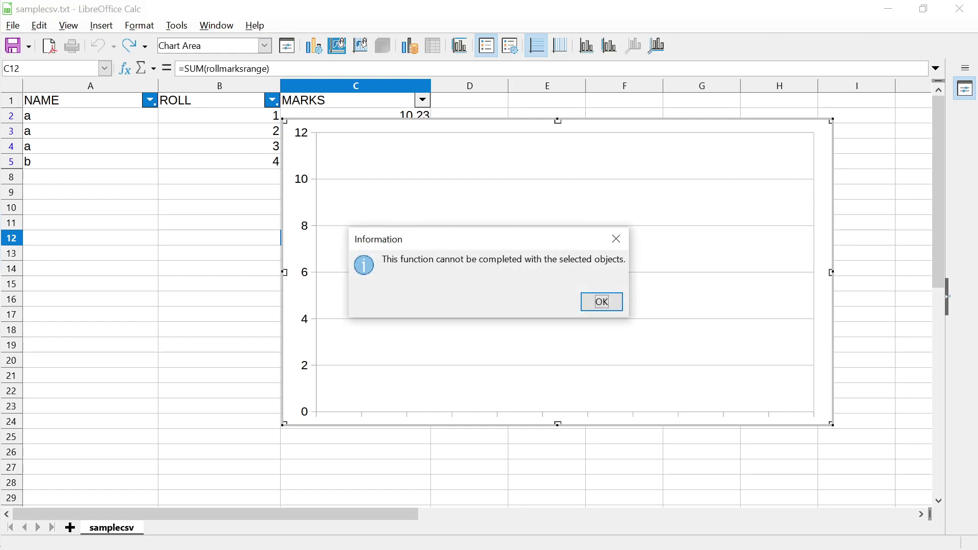
pyautogui.press('Return')
pyautogui.press('Escape')
pyautogui.click(547, 142)
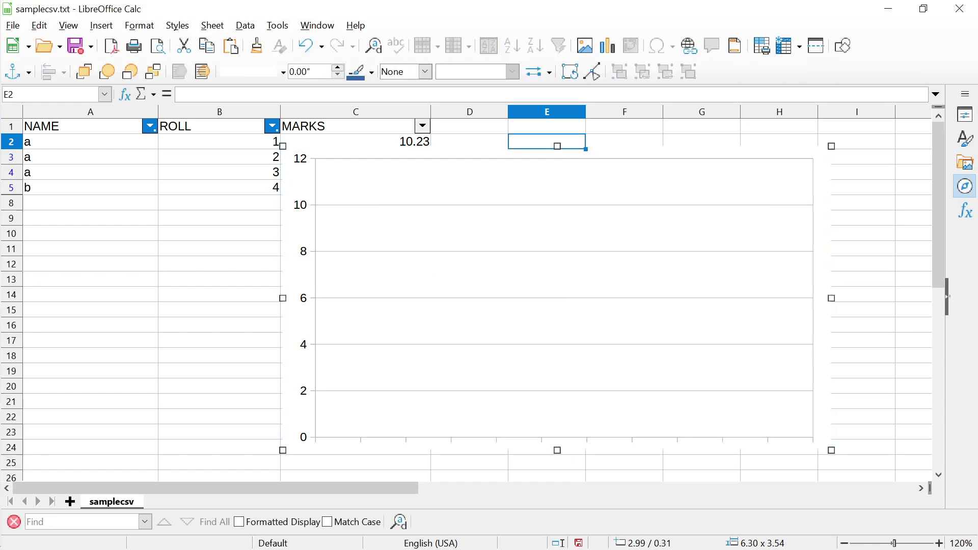
# Delete the chart and start a new one, trying Bar before settling on Column
pyautogui.press('Delete')
pyautogui.click(102, 25)
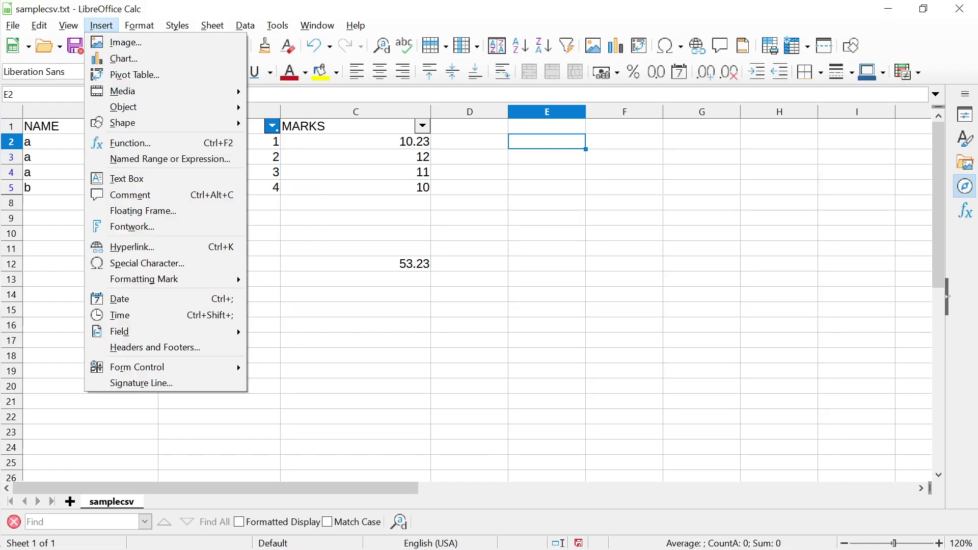
pyautogui.press('Down')
pyautogui.press('Down')
pyautogui.press('Return')
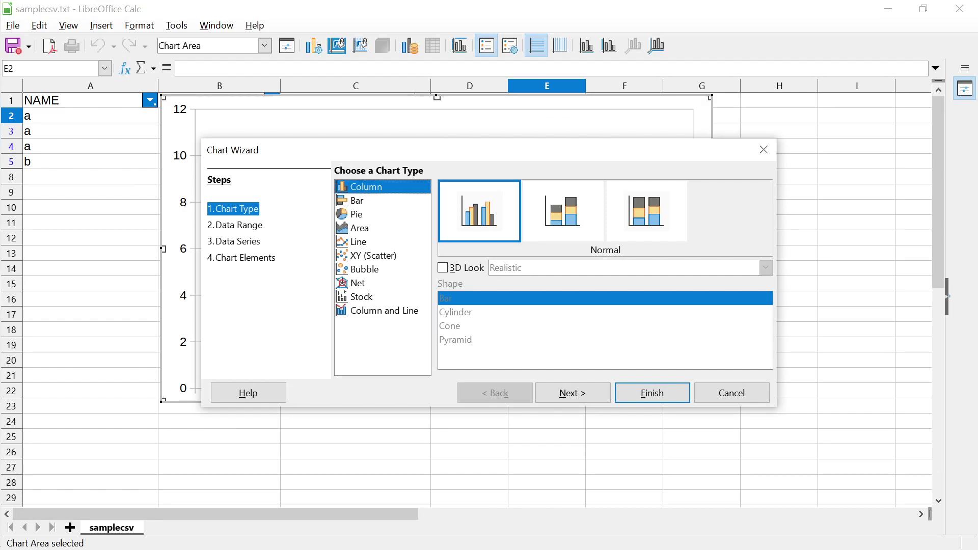
pyautogui.click(357, 200)
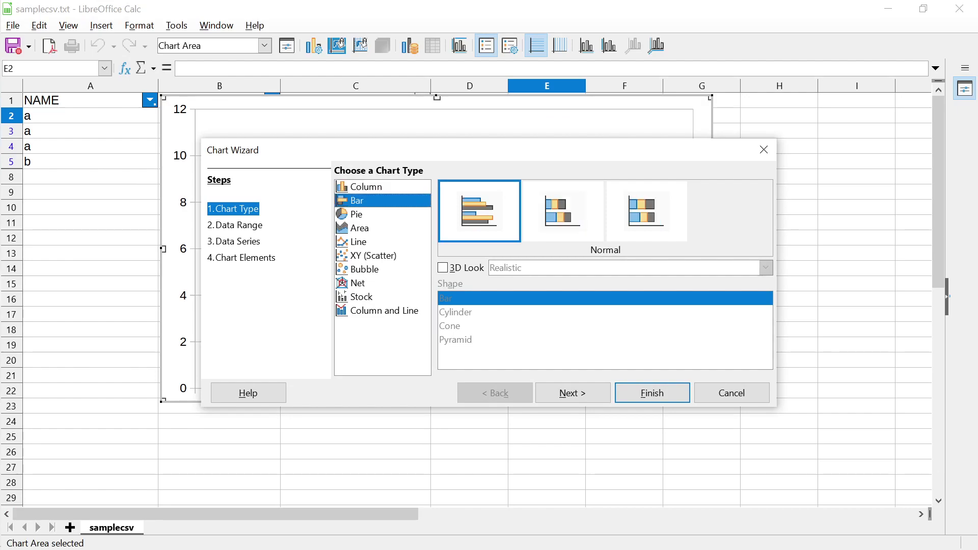
pyautogui.click(366, 187)
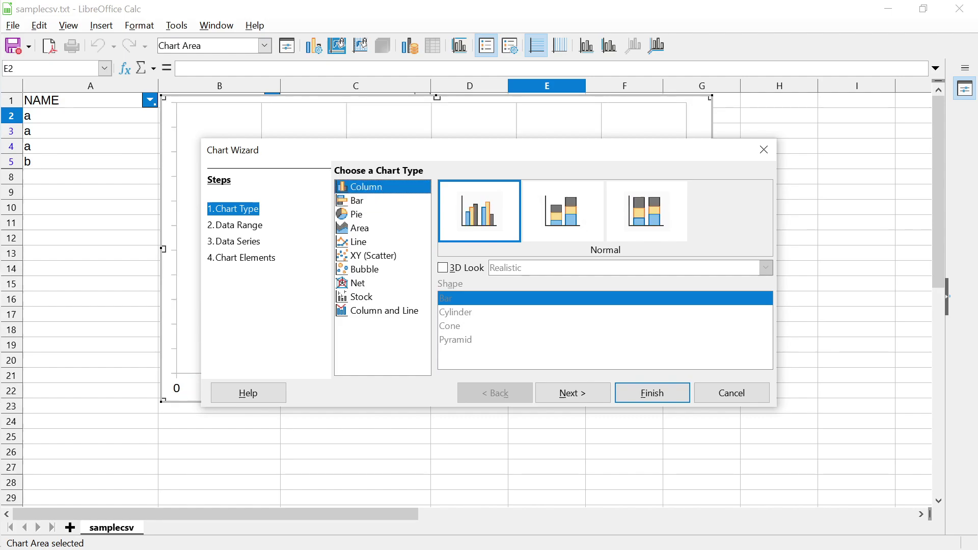
pyautogui.hotkey('alt', 'n')
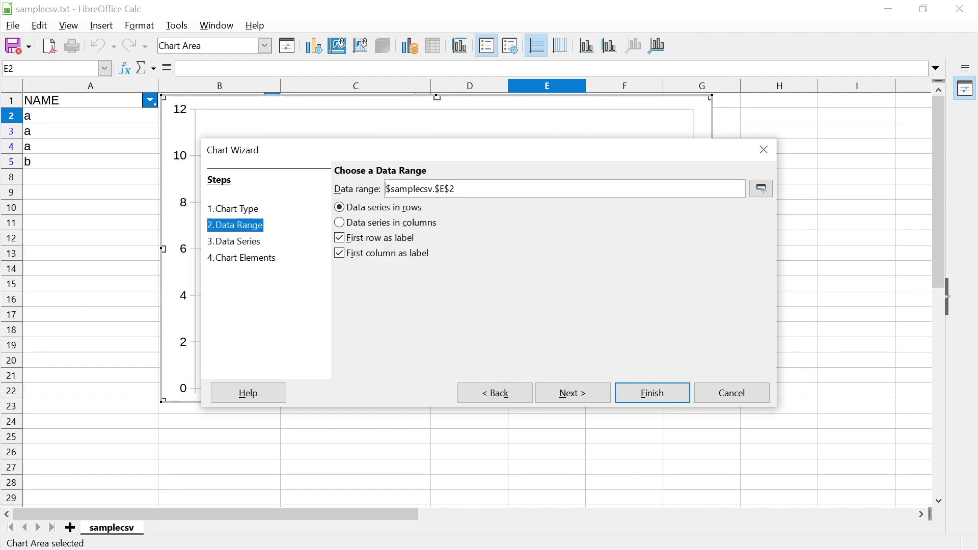
# Pick A1 as the data range, then cancel the chart wizard and move to cell D17
pyautogui.click(761, 188)
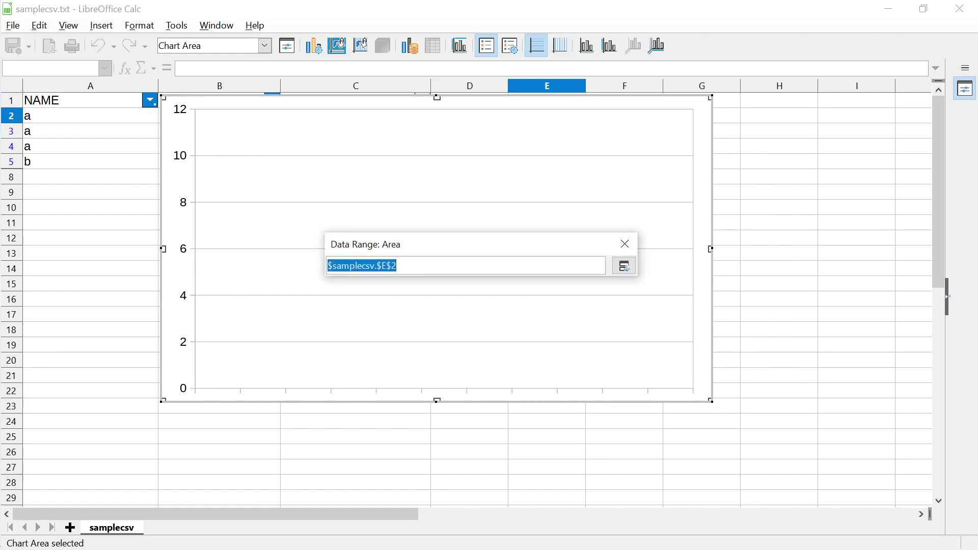
pyautogui.click(90, 99)
pyautogui.press('Return')
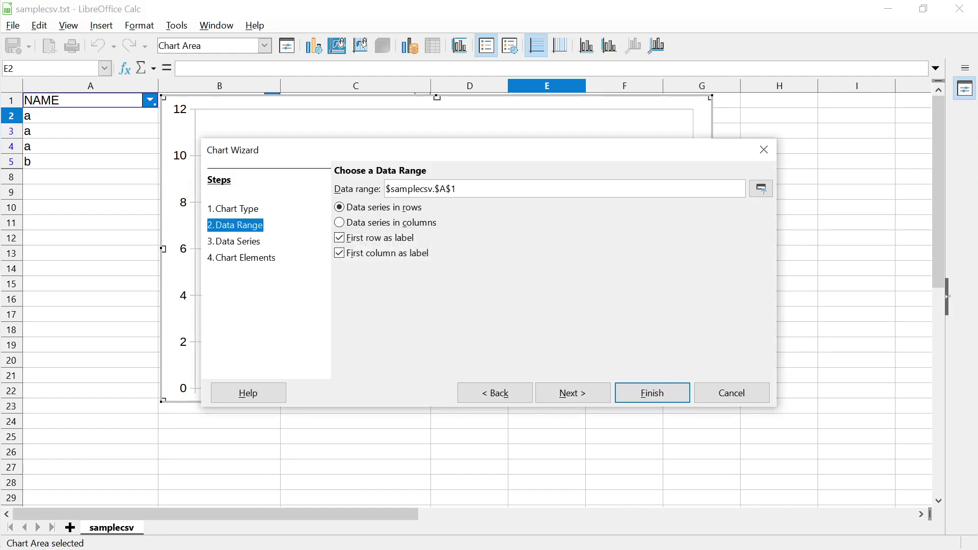
pyautogui.click(732, 393)
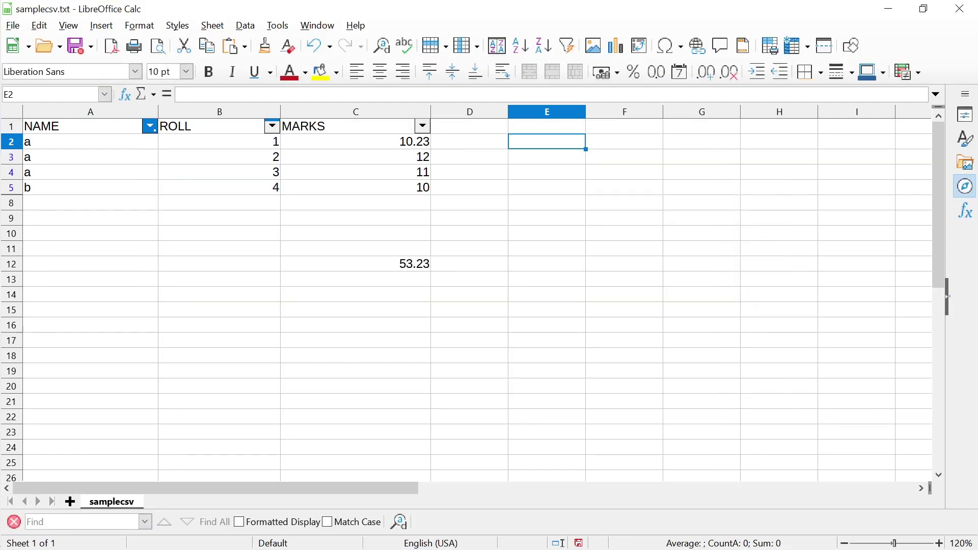
pyautogui.click(469, 340)
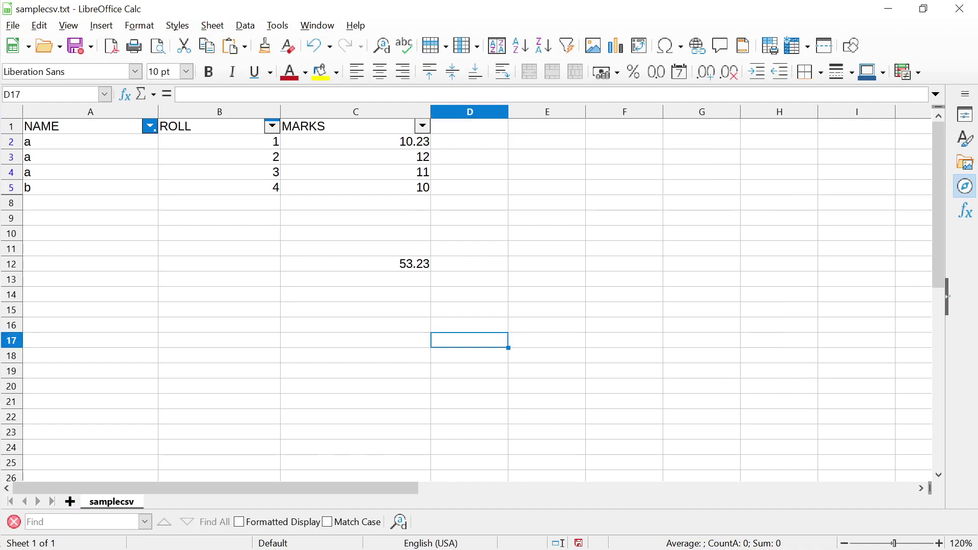
# Add Sheet2 and start a chart at B11, first picking samplecsv's B1 as data range
pyautogui.click(71, 502)
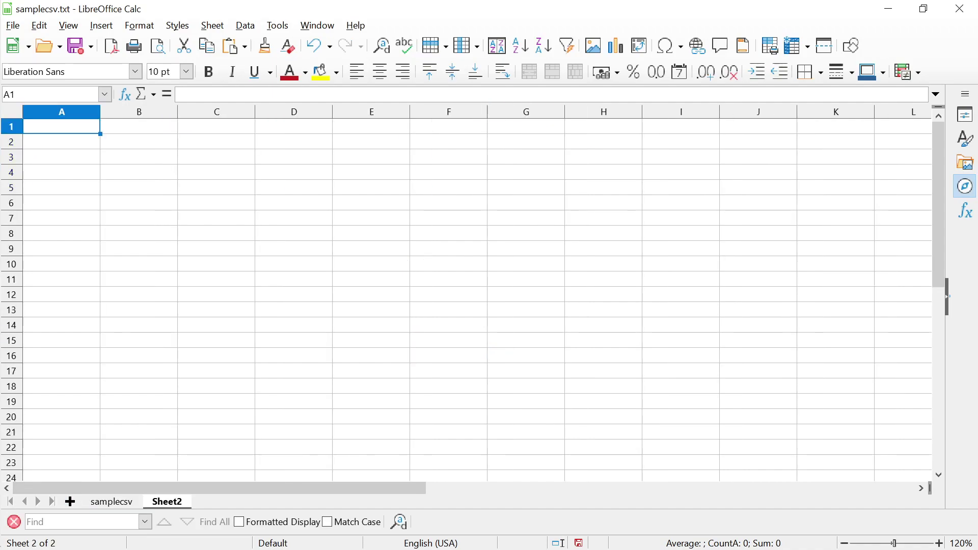
pyautogui.click(139, 279)
pyautogui.click(102, 26)
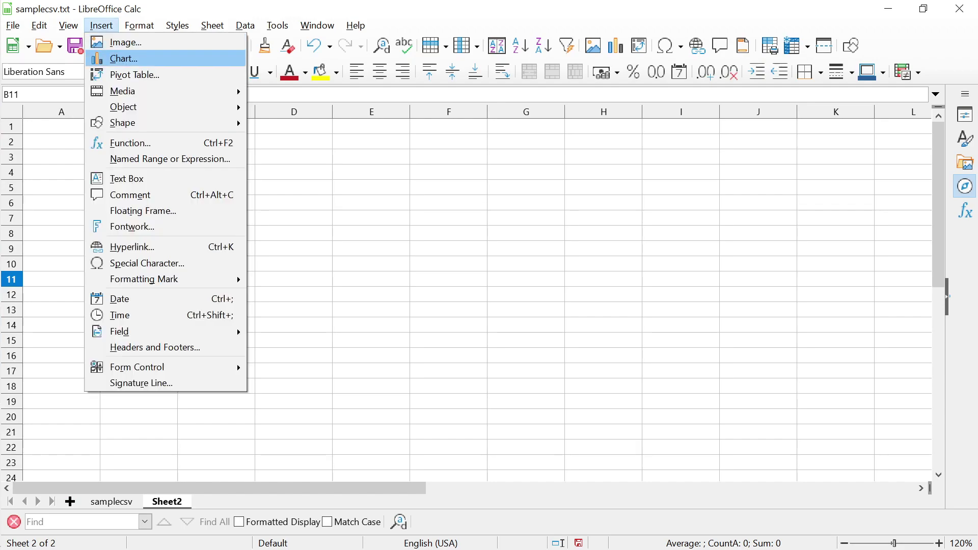
pyautogui.click(124, 59)
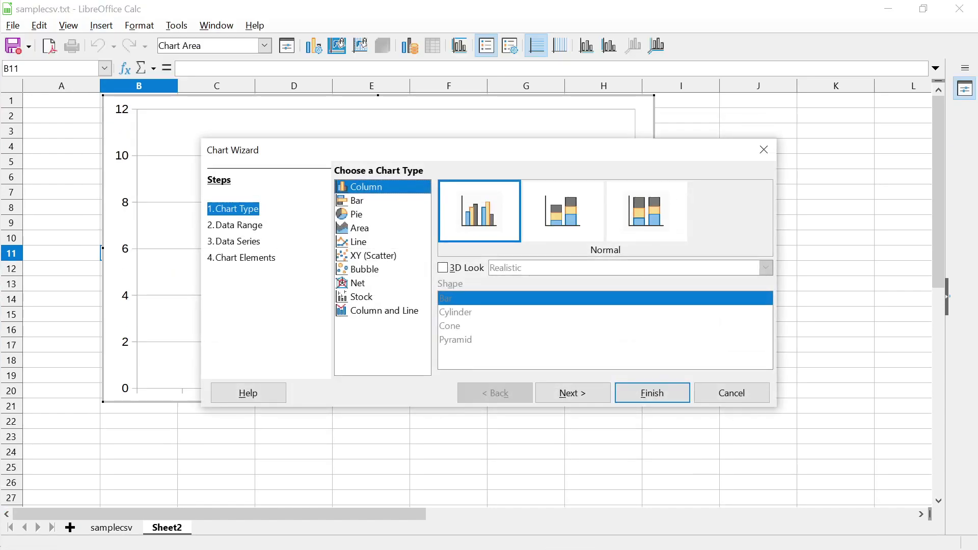
pyautogui.click(237, 225)
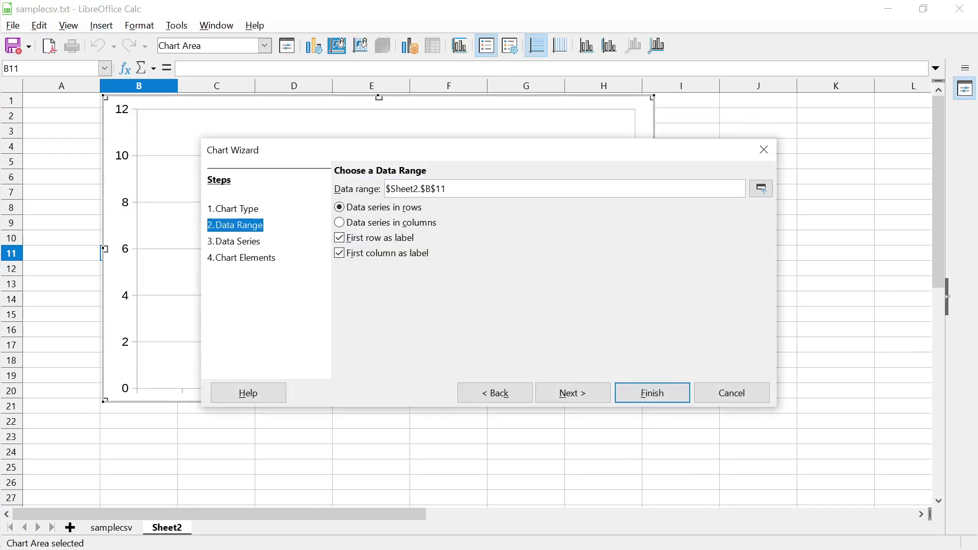
pyautogui.click(761, 189)
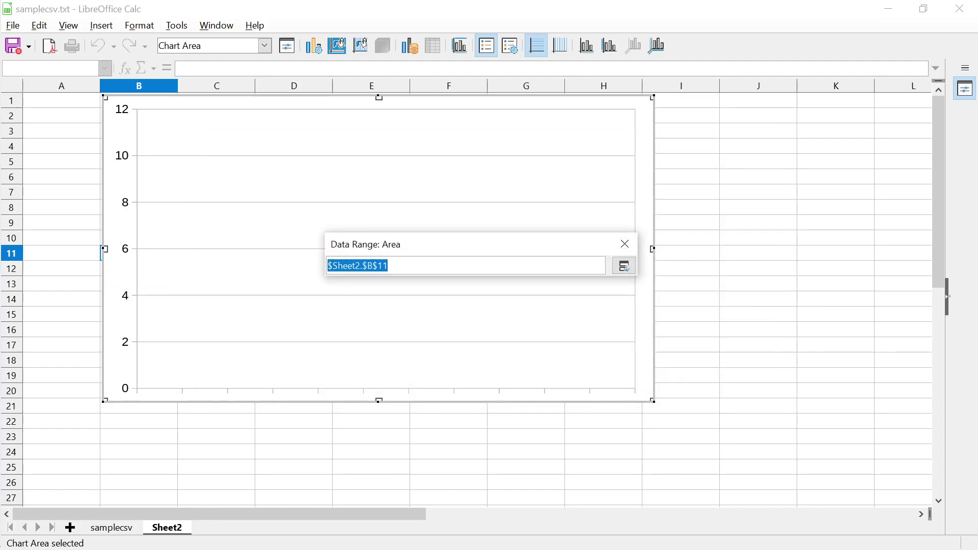
pyautogui.hotkey('ctrl', 'pageup')
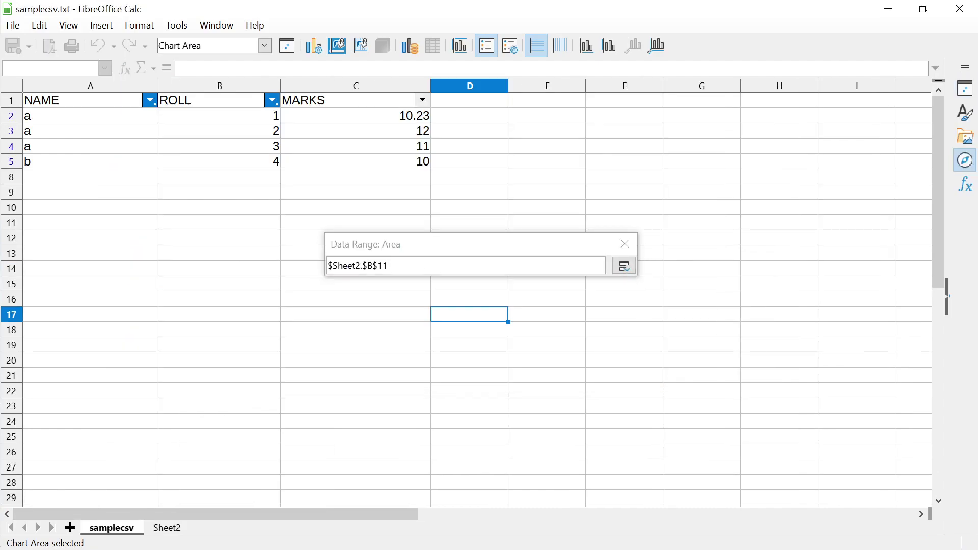
pyautogui.click(219, 100)
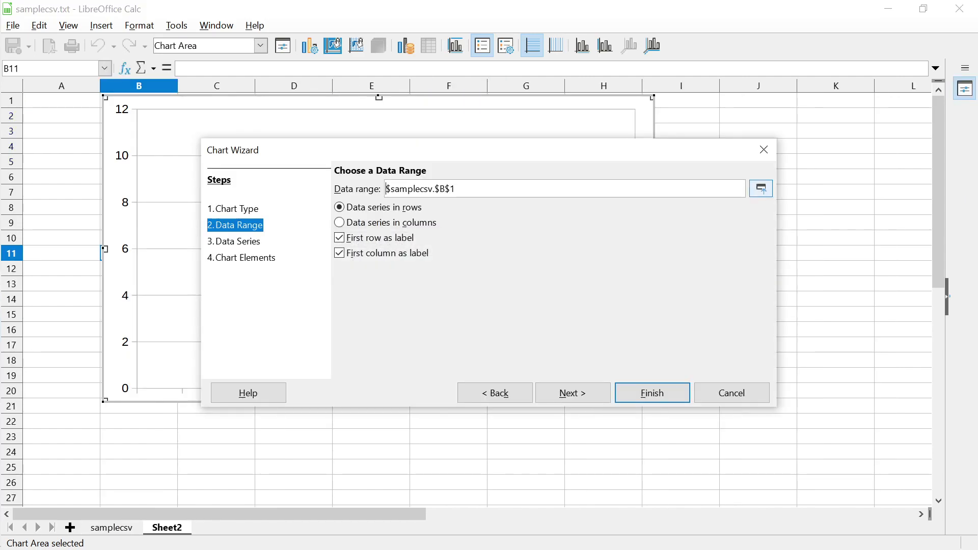
pyautogui.click(760, 188)
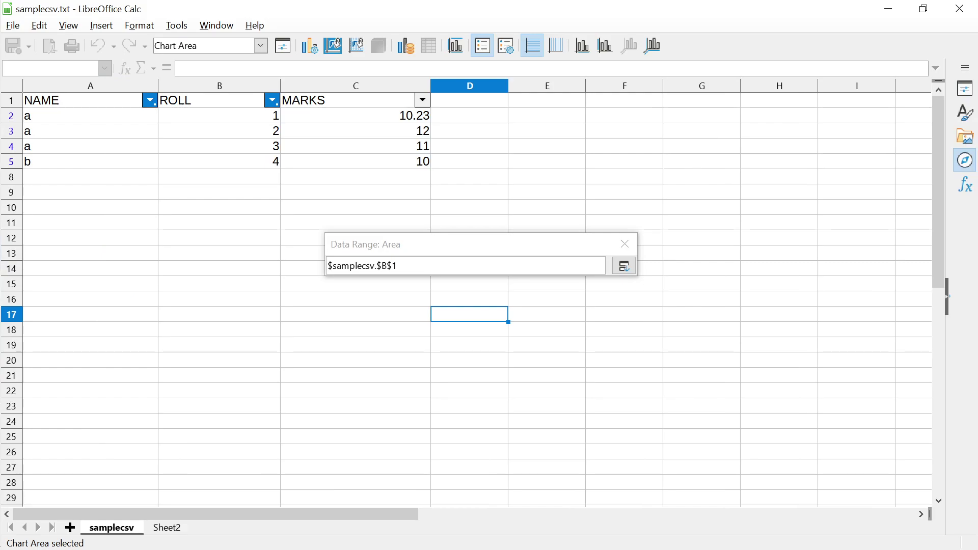
pyautogui.press('Return')
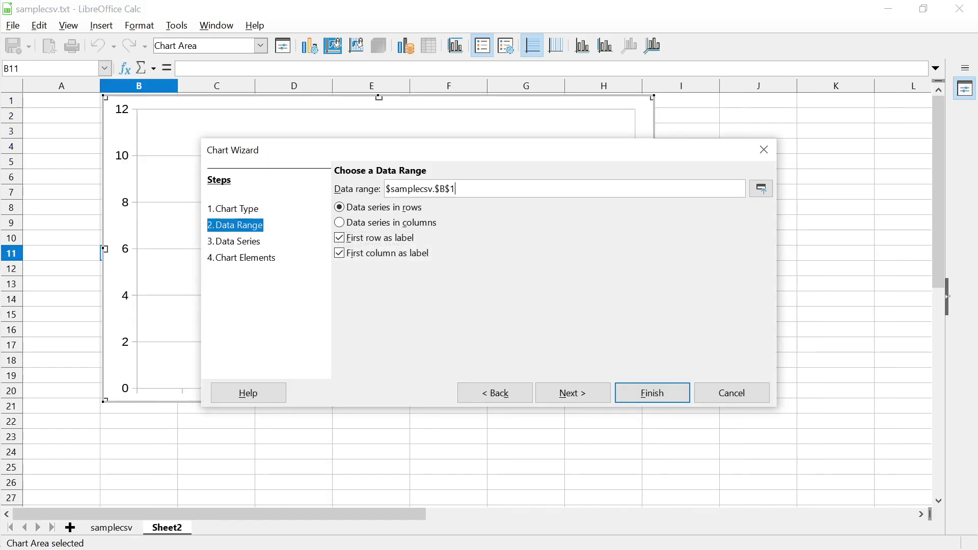
# Set the data range to $samplecsv.$C$5:$D$5 with series in columns and finish the chart
pyautogui.write(':')
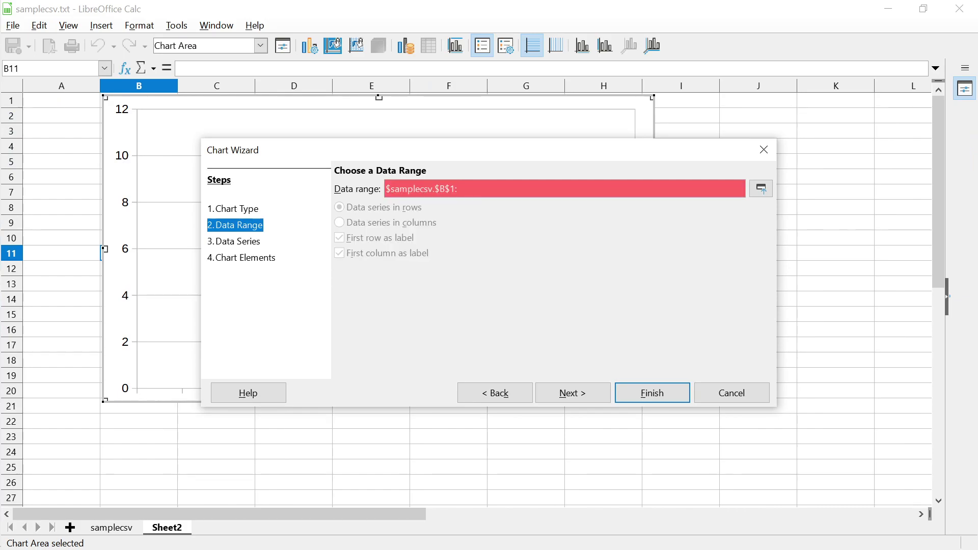
pyautogui.press('BackSpace')
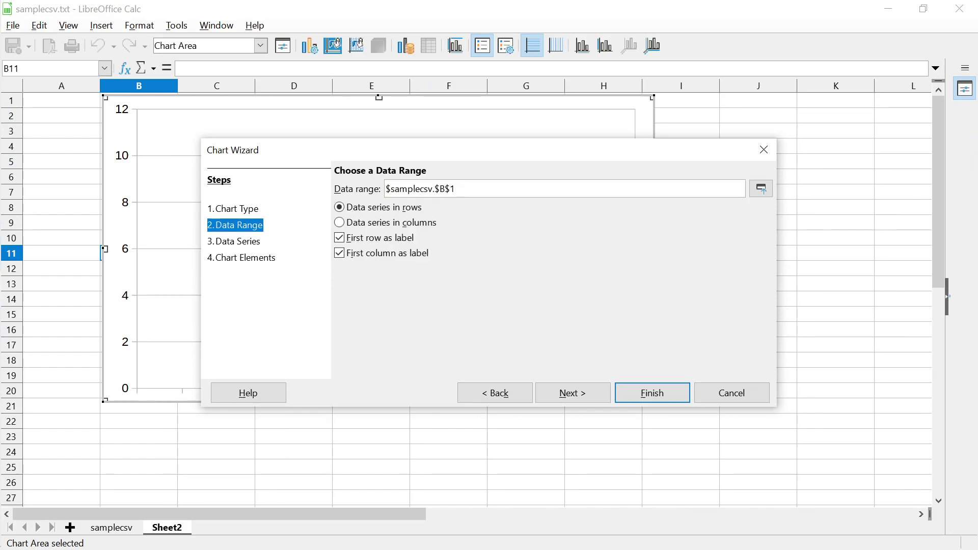
pyautogui.click(760, 189)
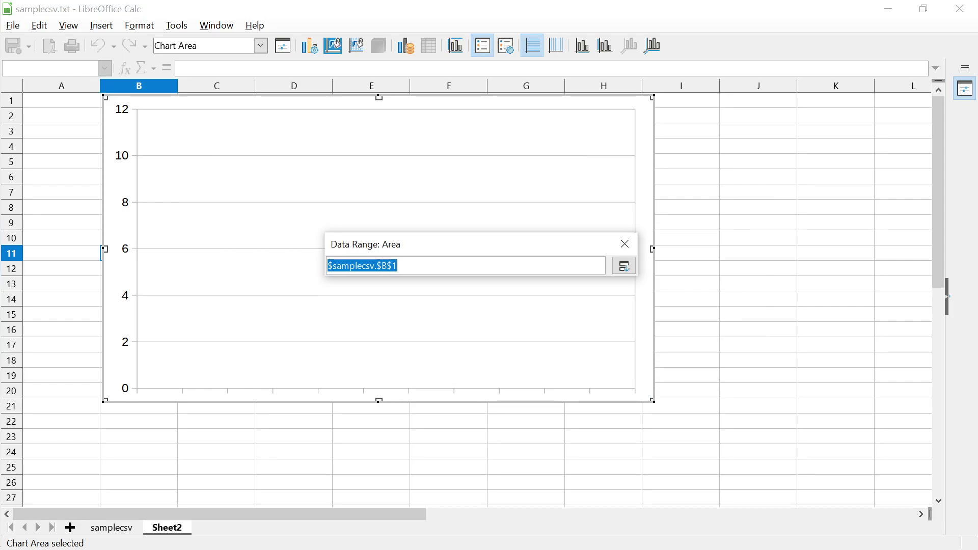
pyautogui.click(112, 527)
pyautogui.click(355, 161)
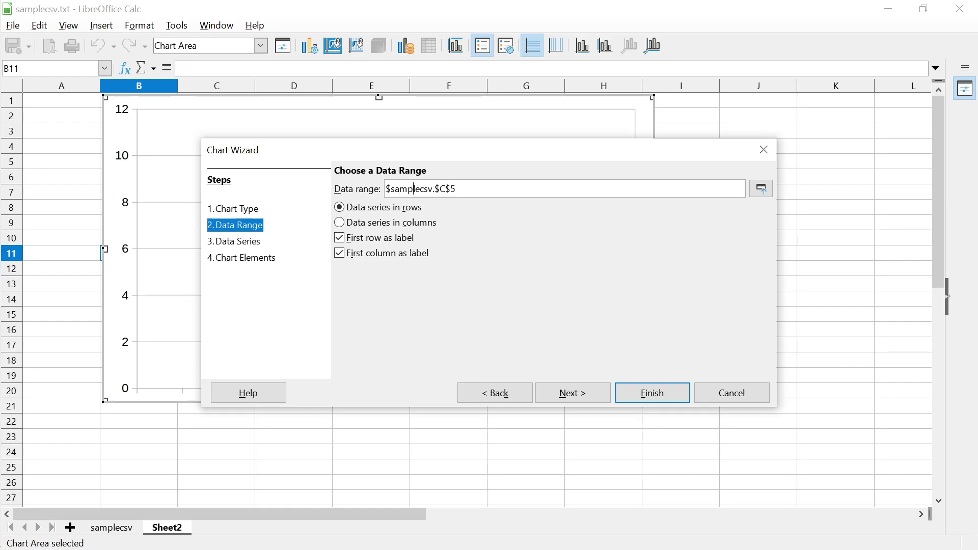
pyautogui.press('Right')
pyautogui.hotkey('alt', 'c')
pyautogui.write(':')
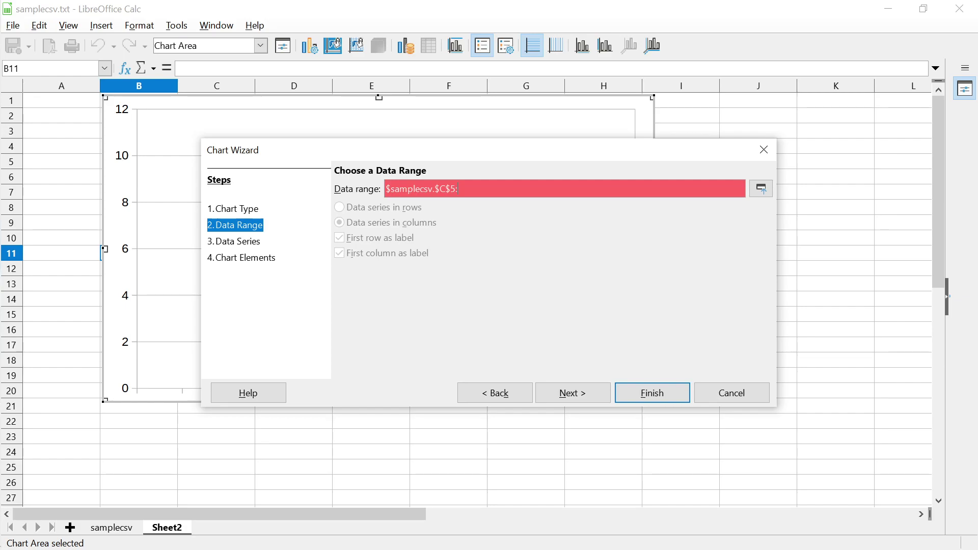
pyautogui.write('$D$5')
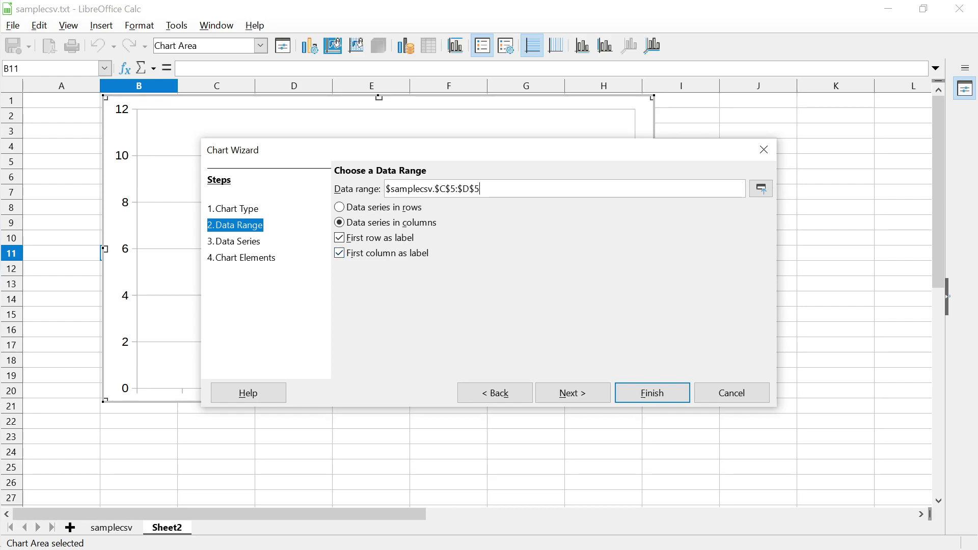
pyautogui.click(652, 393)
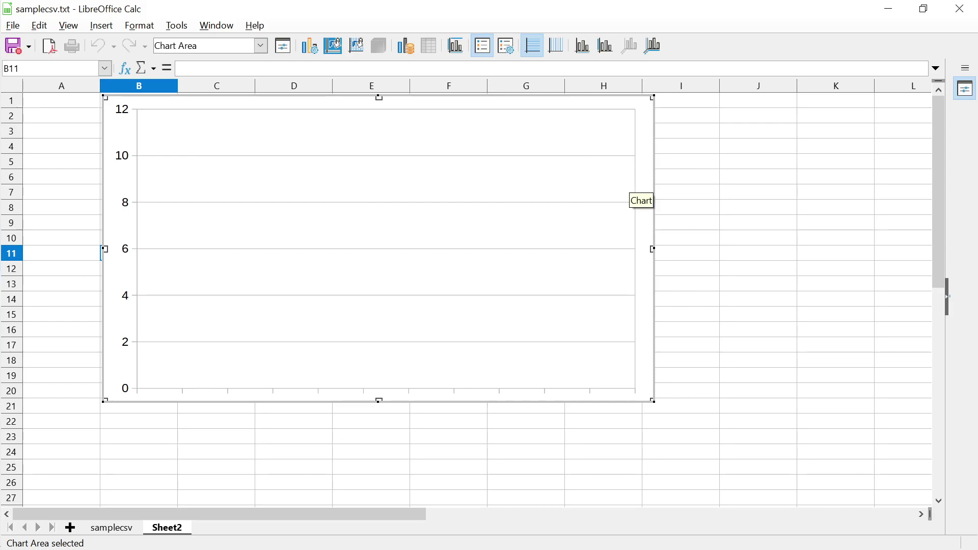
# Open and dismiss the chart area options, then try deleting the chart
pyautogui.click(609, 181)
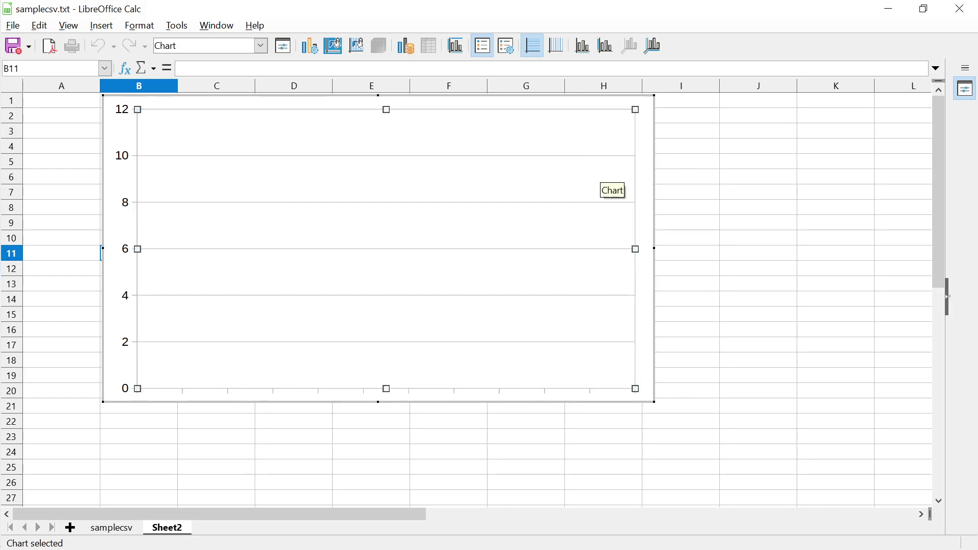
pyautogui.rightClick(642, 190)
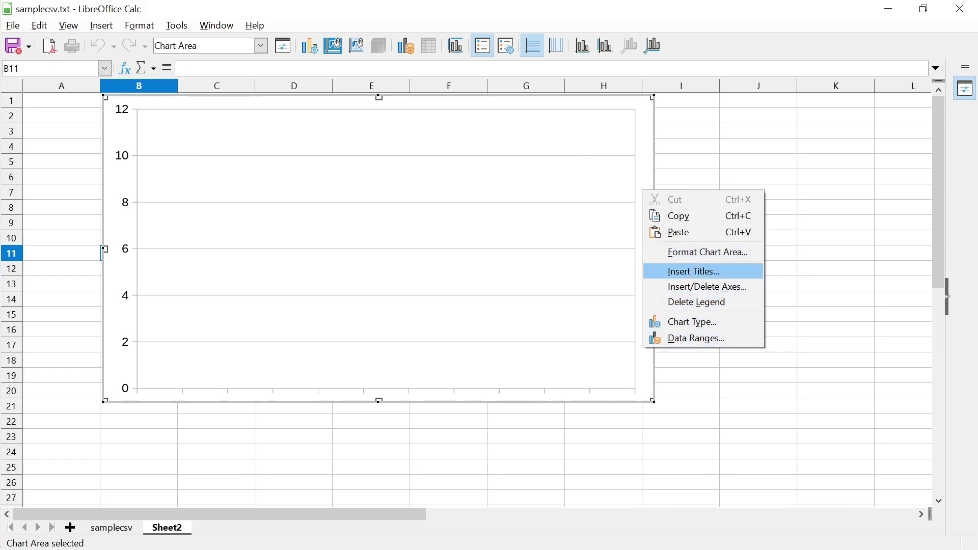
pyautogui.press('Escape')
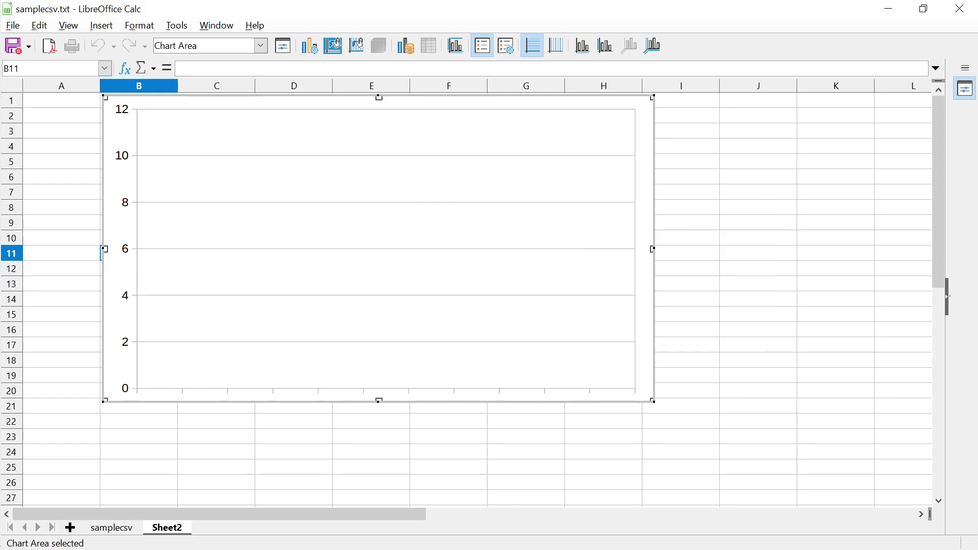
pyautogui.press('Delete')
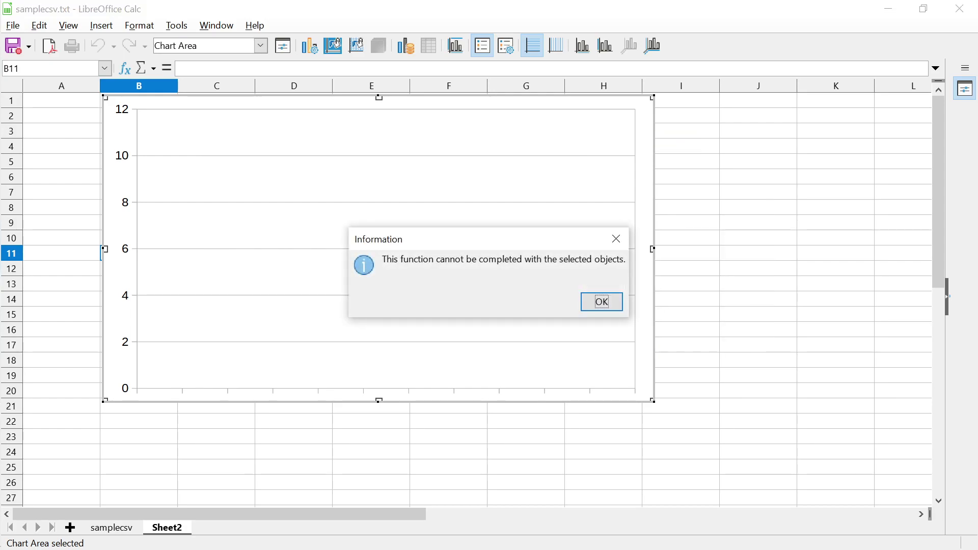
pyautogui.click(601, 301)
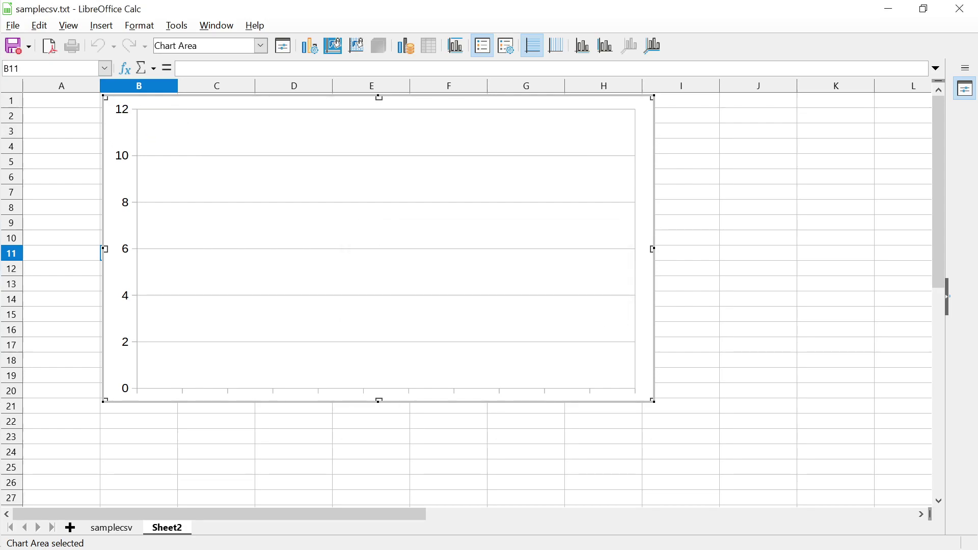
# Move the chart down to around column C, row 8, dismissing the information messages
pyautogui.moveTo(139, 114); pyautogui.dragTo(218, 224)
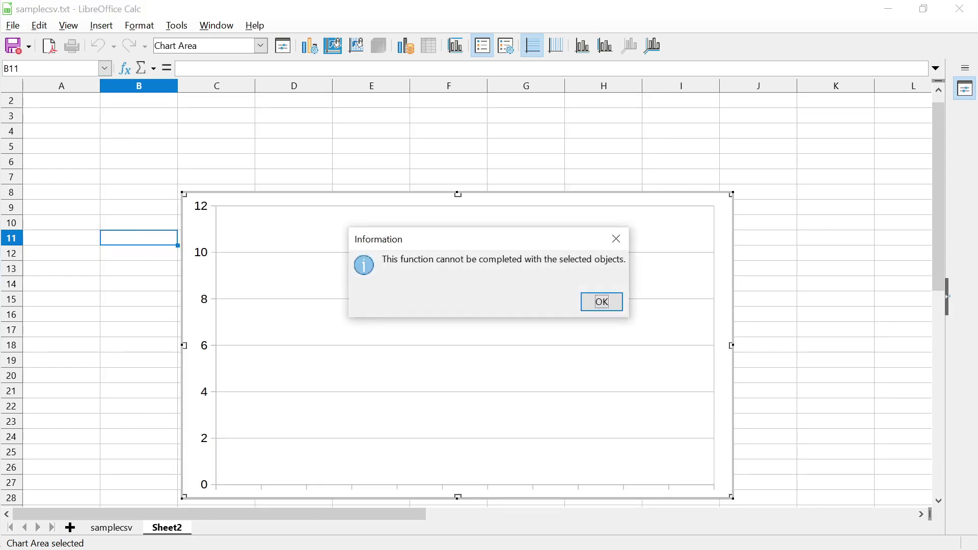
pyautogui.click(601, 302)
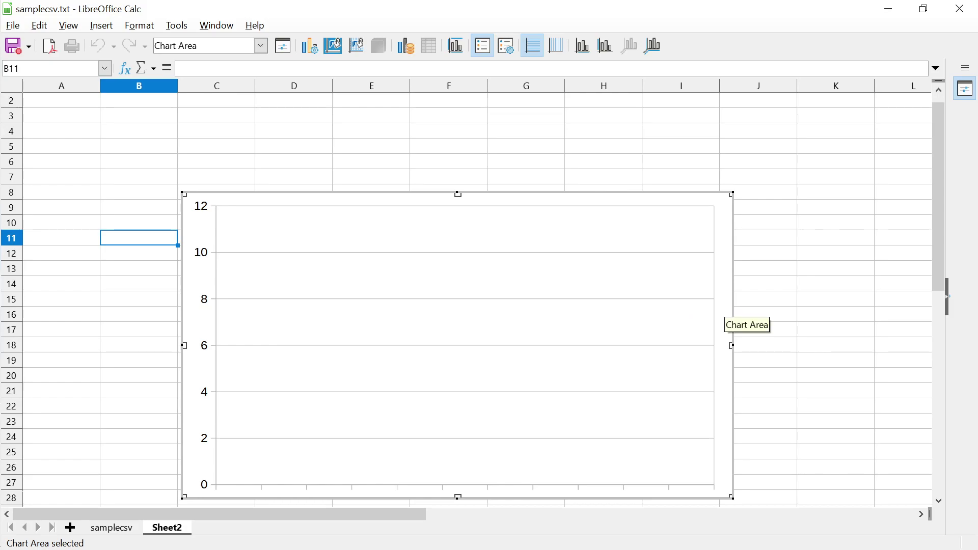
pyautogui.press('Delete')
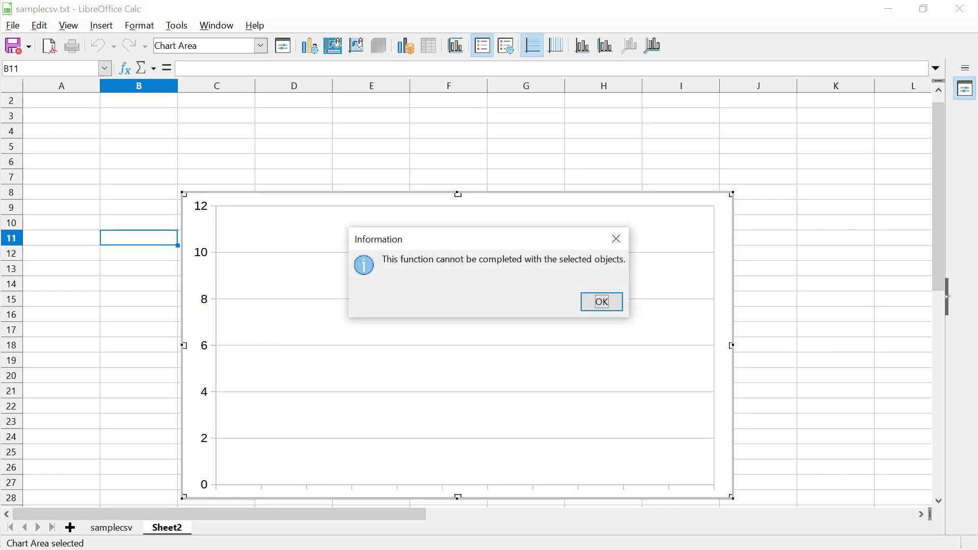
pyautogui.click(602, 301)
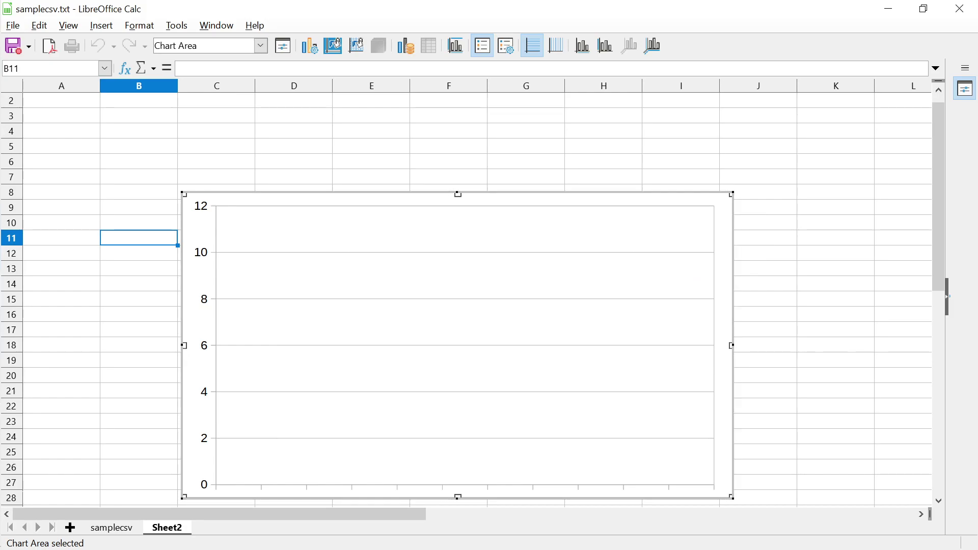
# Delete Sheet2 along with its empty chart
pyautogui.rightClick(173, 527)
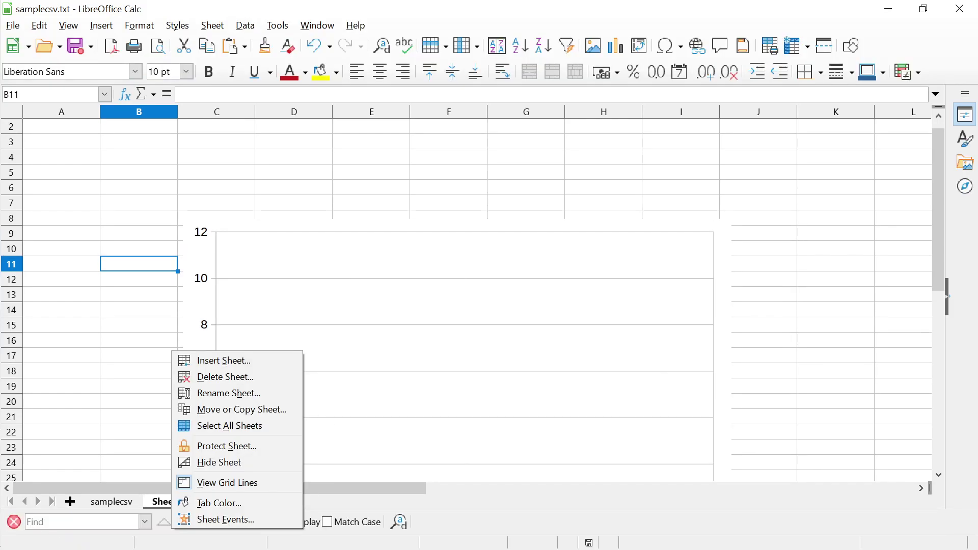
pyautogui.click(225, 377)
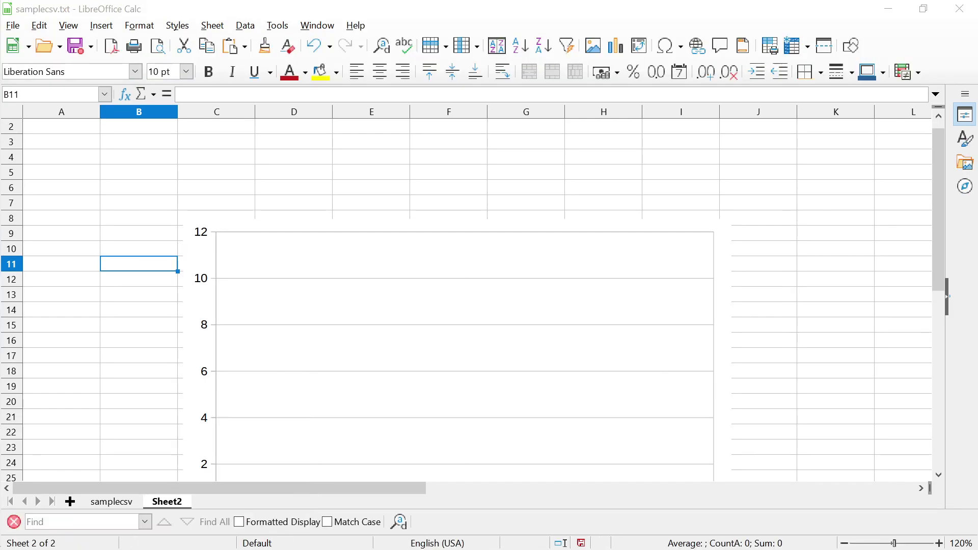
pyautogui.press('Return')
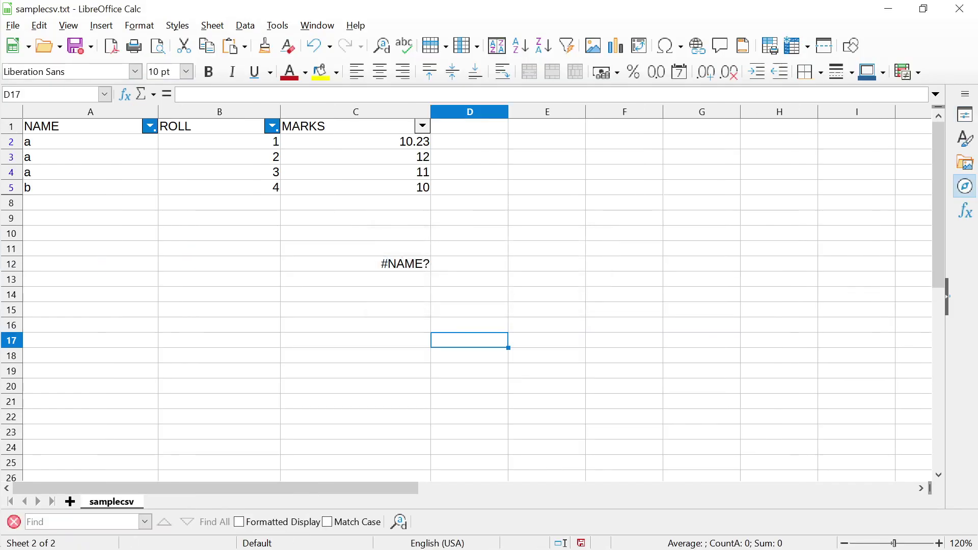
# Change C12's formula to =SUM(rollmarksrange), which still shows #NAME?
pyautogui.click(355, 264)
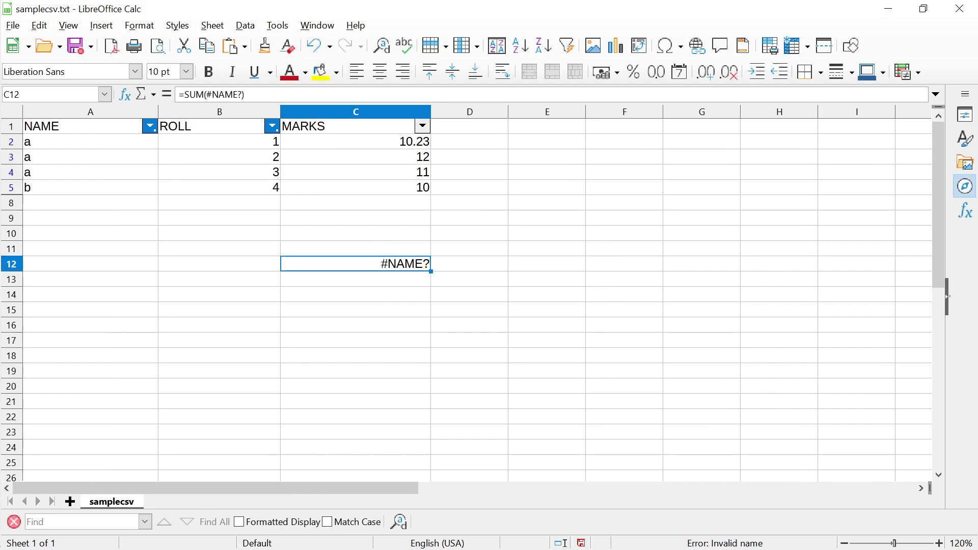
pyautogui.doubleClick(355, 263)
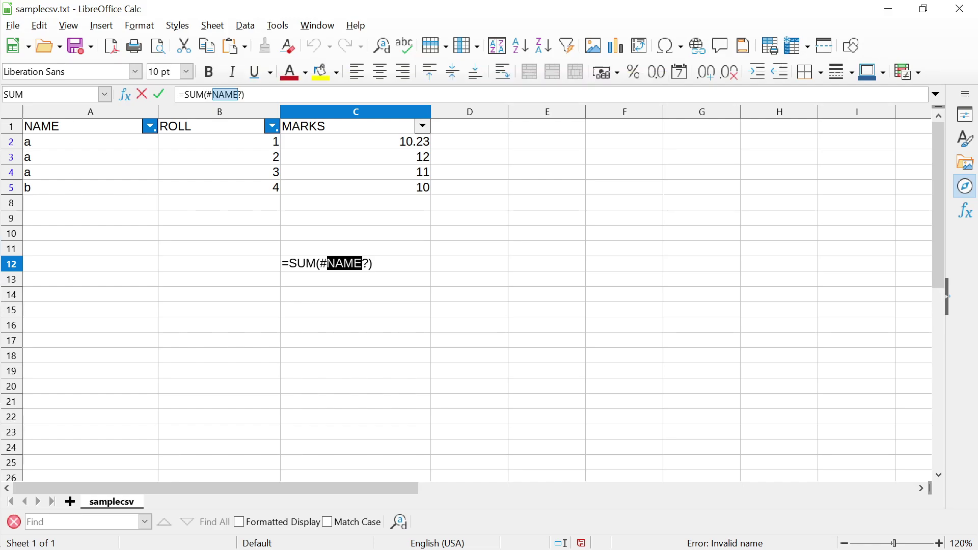
pyautogui.press('BackSpace')
pyautogui.press('BackSpace')
pyautogui.press('Delete')
pyautogui.write('roomarks')
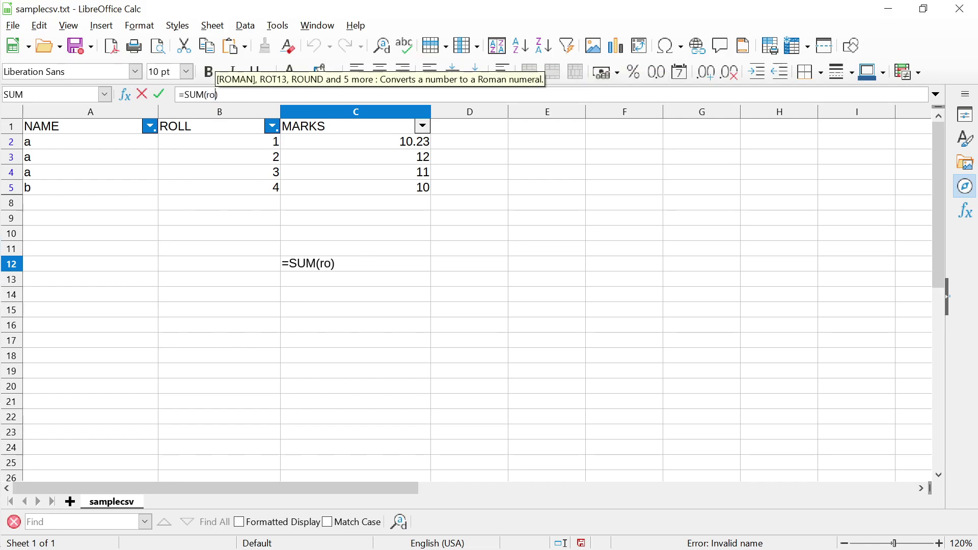
pyautogui.press('BackSpace')
pyautogui.press('BackSpace')
pyautogui.press('BackSpace')
pyautogui.press('BackSpace')
pyautogui.press('BackSpace')
pyautogui.press('BackSpace')
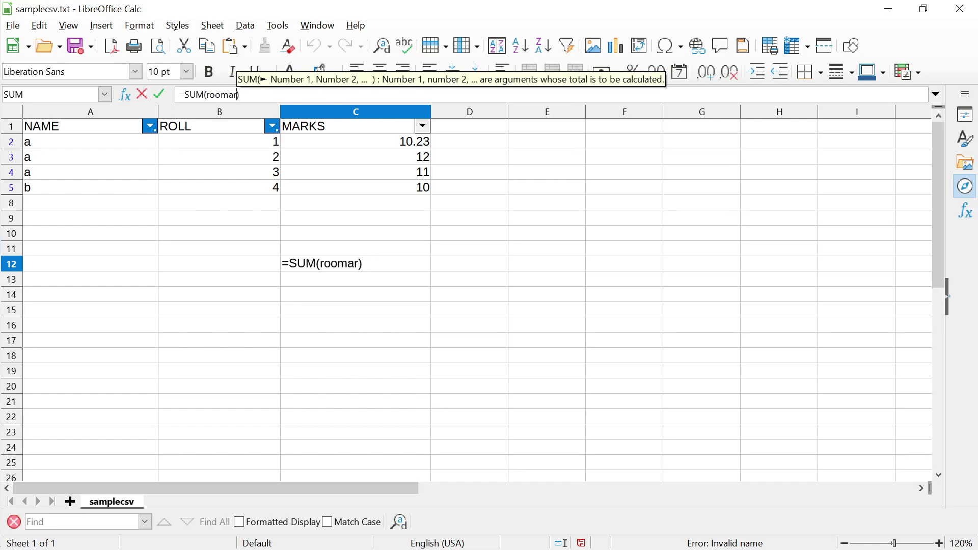
pyautogui.write('llmarksrange')
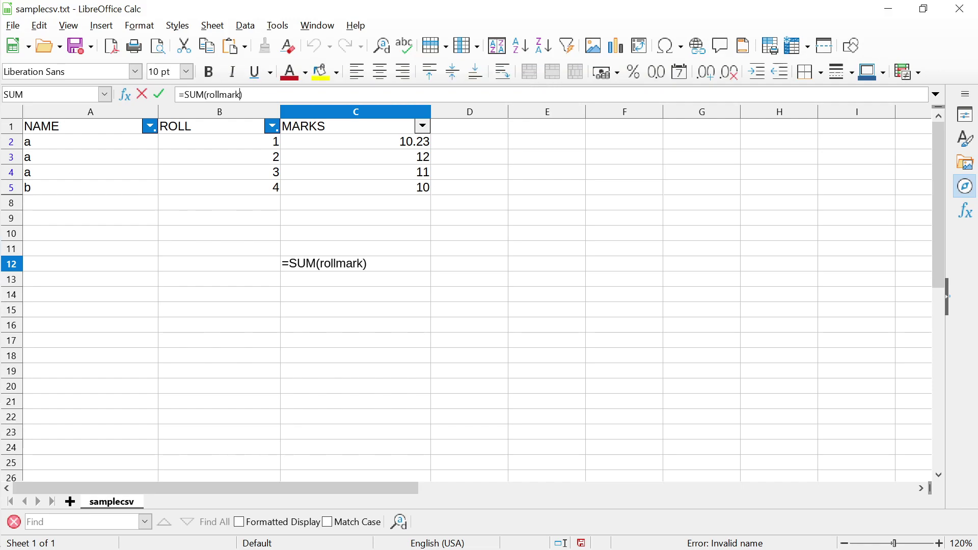
pyautogui.press('Return')
pyautogui.click(355, 263)
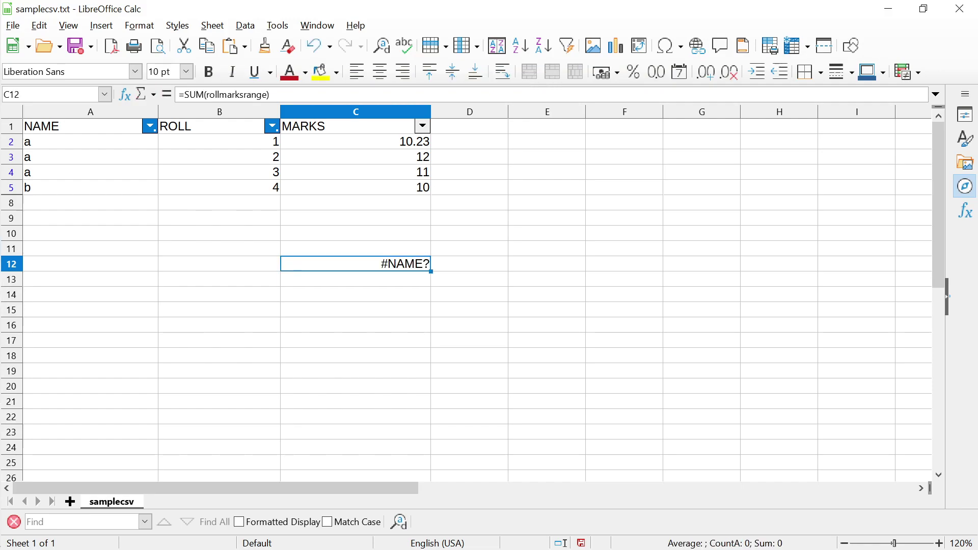
# Check Data > Select Range, find no defined ranges, and close the list
pyautogui.hotkey('alt', 'd')
pyautogui.press('Down')
pyautogui.press('Down')
pyautogui.press('Down')
pyautogui.press('Down')
pyautogui.press('Down')
pyautogui.press('Down')
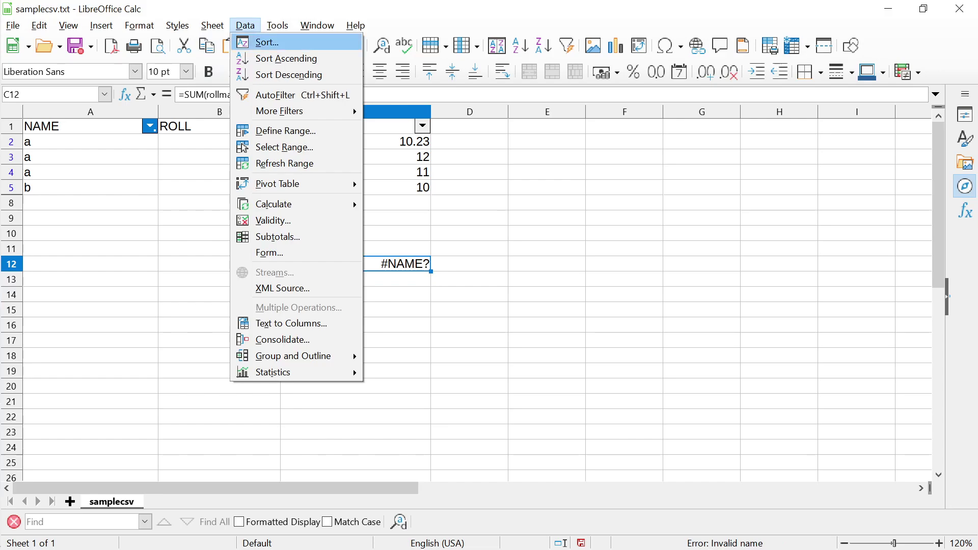
pyautogui.press('Down')
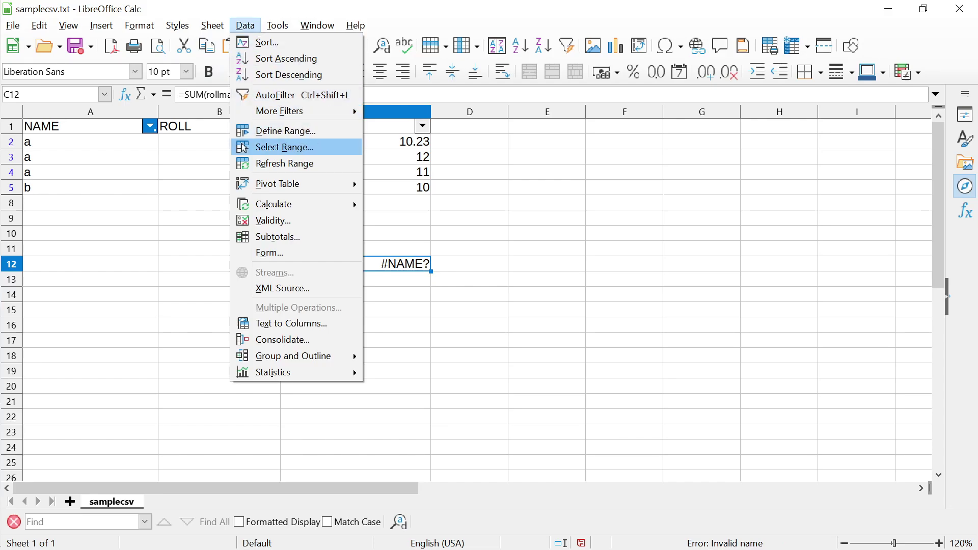
pyautogui.press('Return')
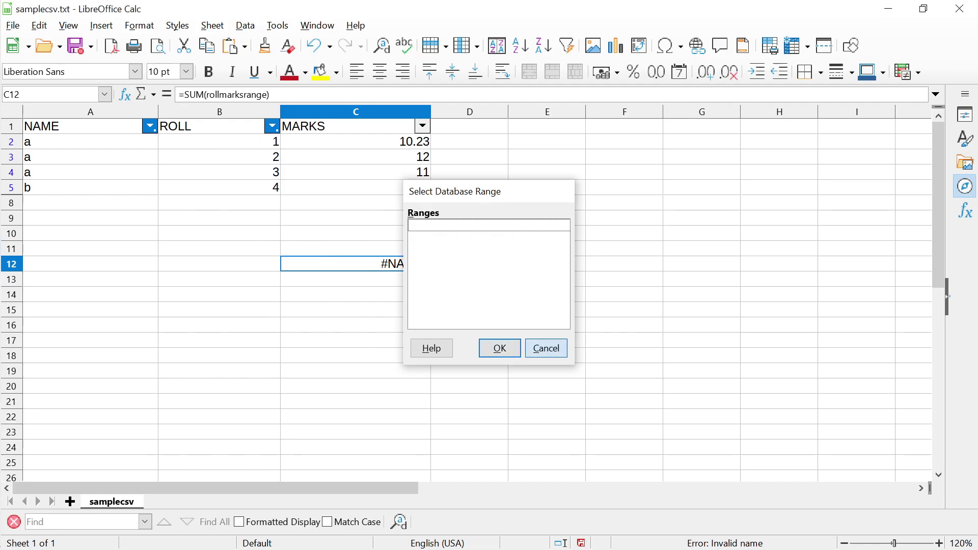
pyautogui.click(546, 348)
# Clear the failing formula from C12 and switch to LibreOffice Impress
pyautogui.click(355, 249)
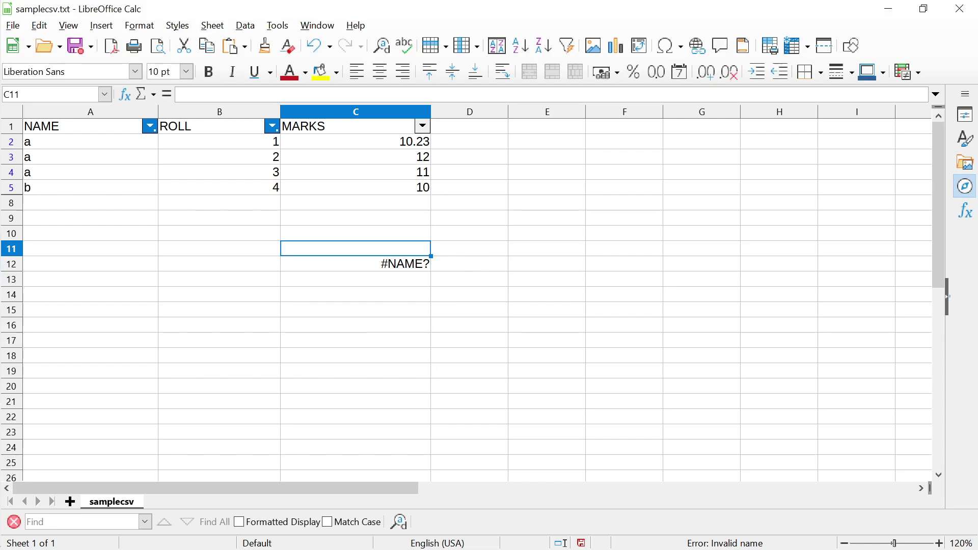
pyautogui.click(355, 264)
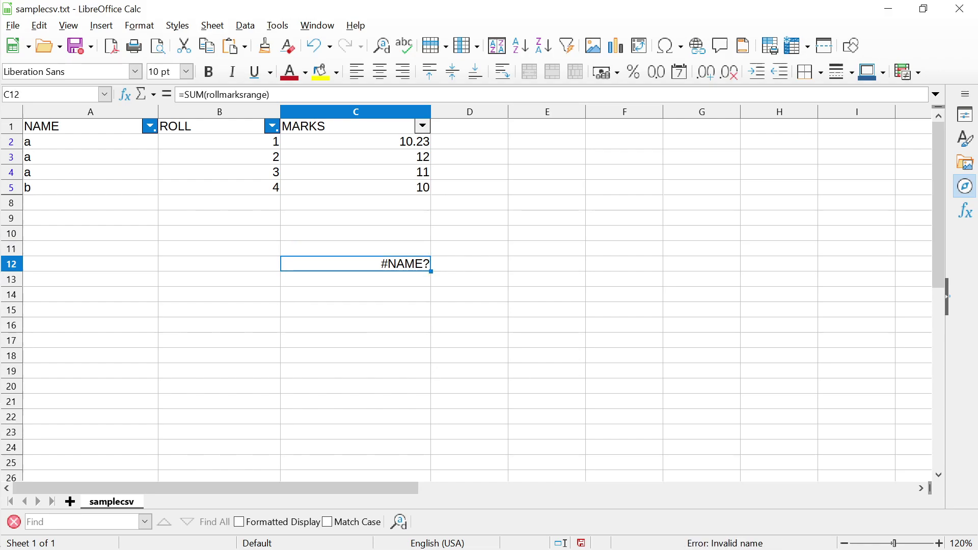
pyautogui.press('Delete')
pyautogui.click(356, 249)
pyautogui.click(356, 264)
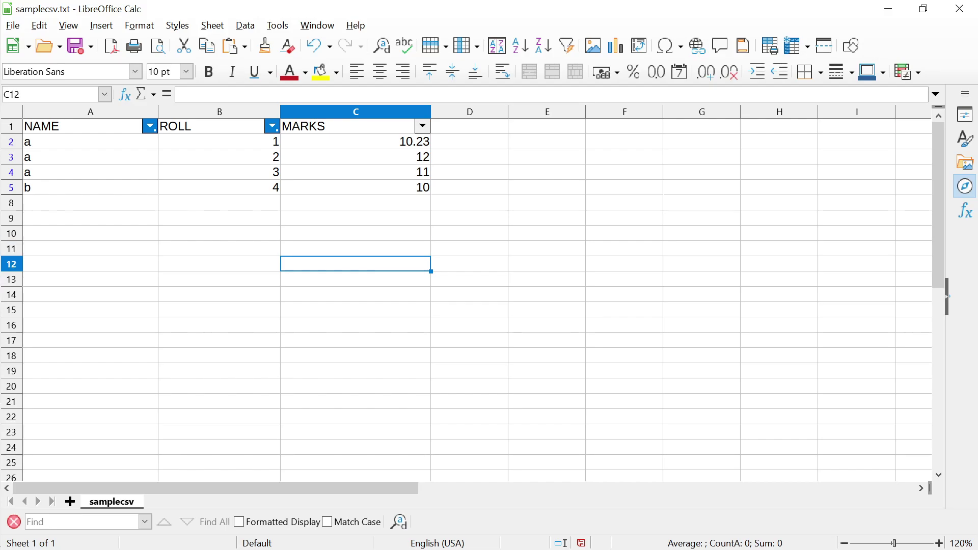
pyautogui.hotkey('alt', 'Tab')
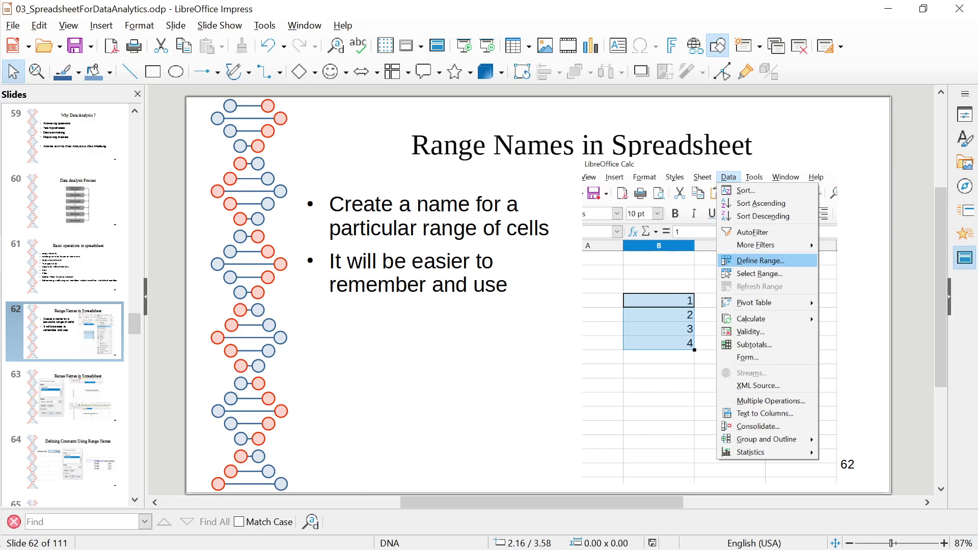
# Page through slides 63 (range names), 64 (defining constants) and 65, ending on slide 66
pyautogui.click(61, 420)
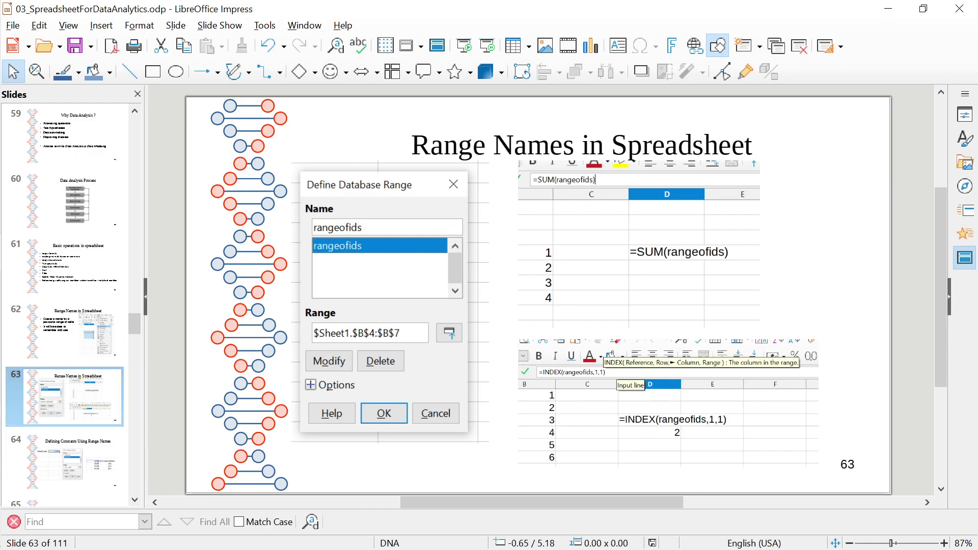
pyautogui.click(71, 484)
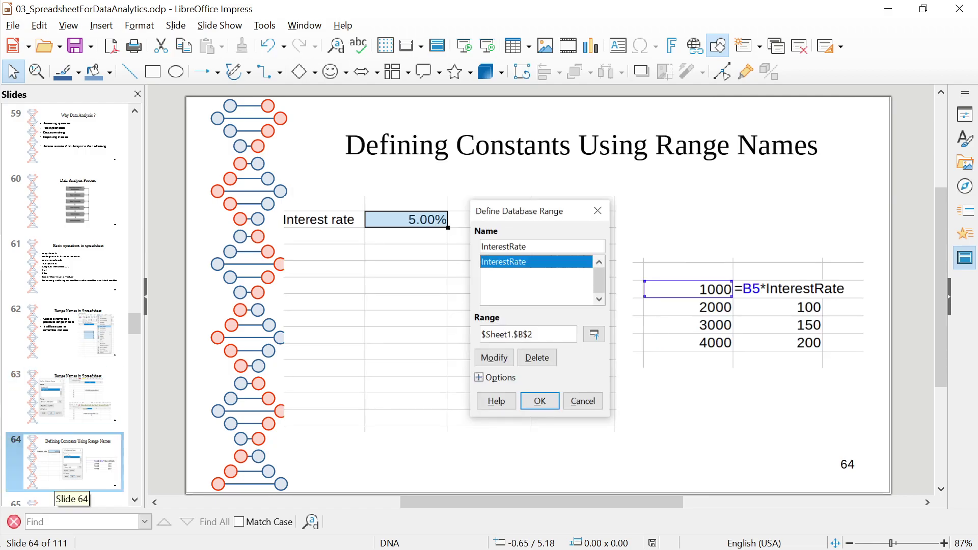
pyautogui.moveTo(41, 479)
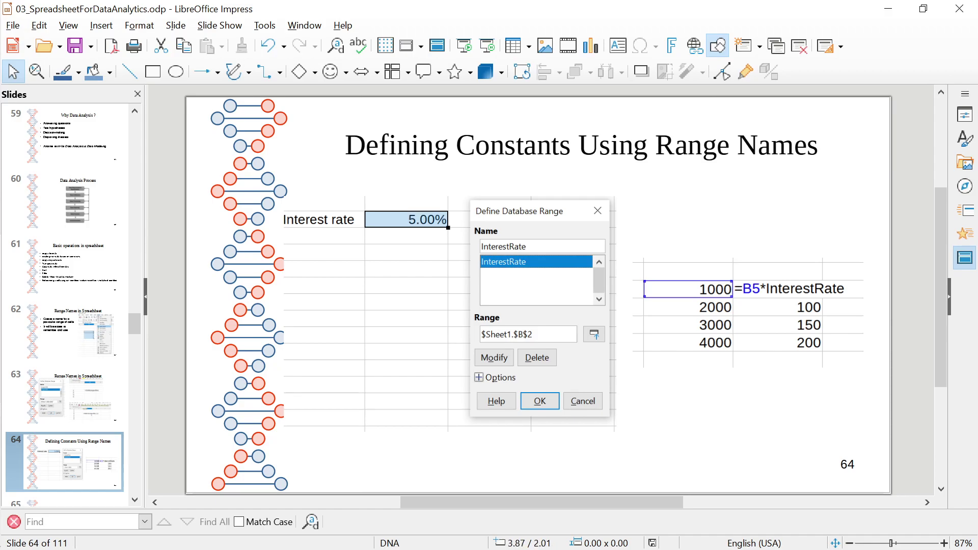
pyautogui.click(66, 474)
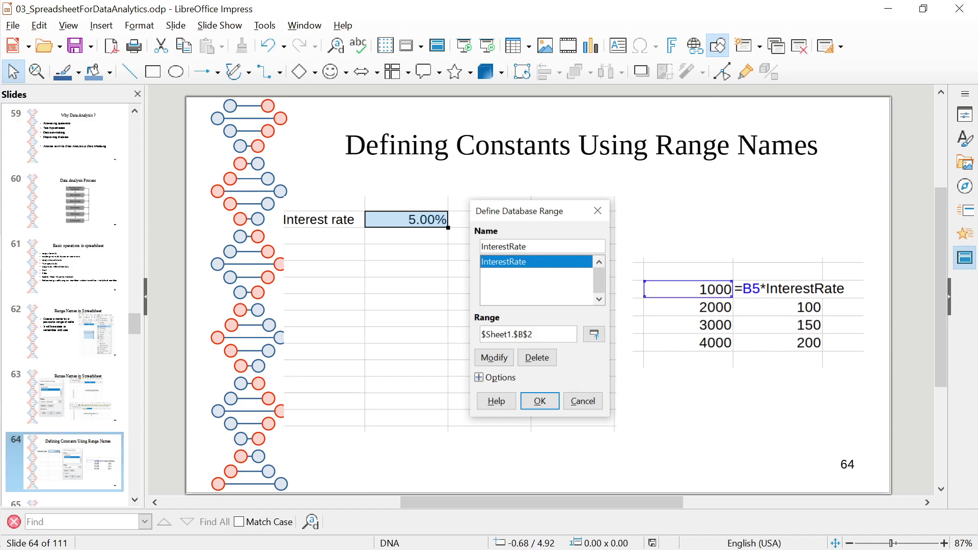
pyautogui.press('Down')
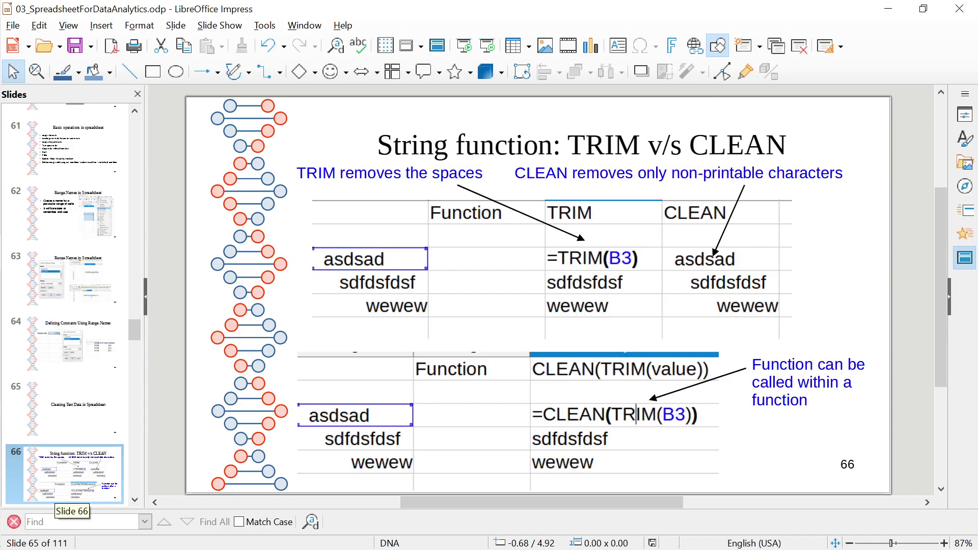
pyautogui.press('Up')
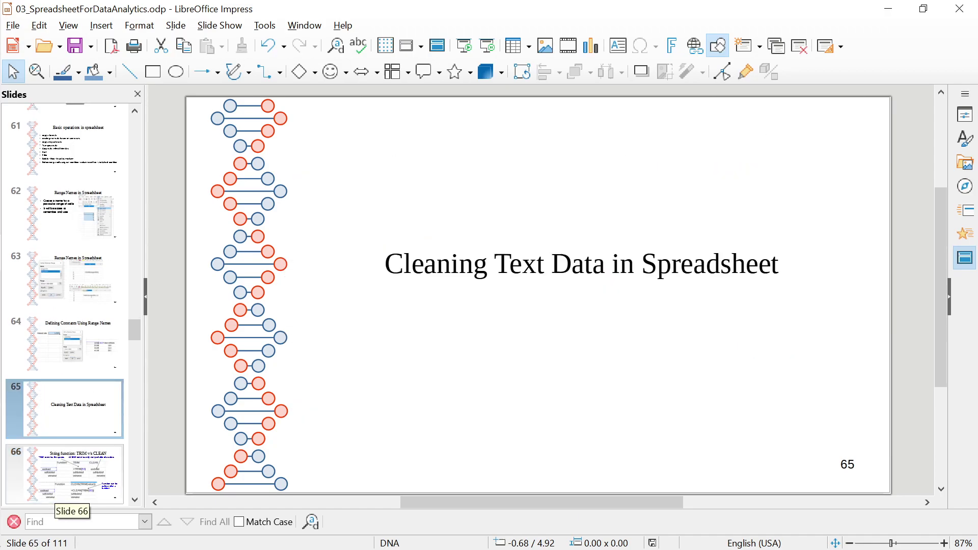
pyautogui.press('Down')
pyautogui.press('Up')
pyautogui.press('Down')
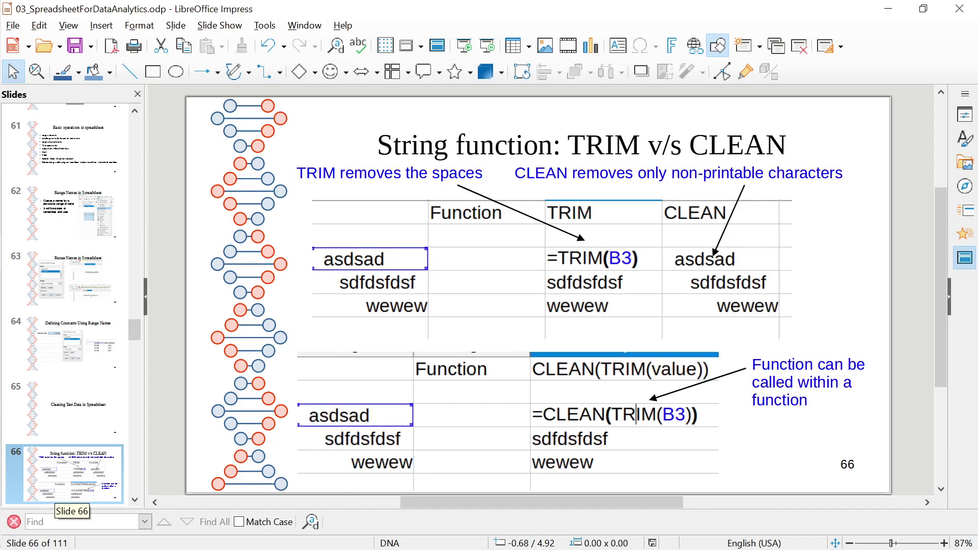
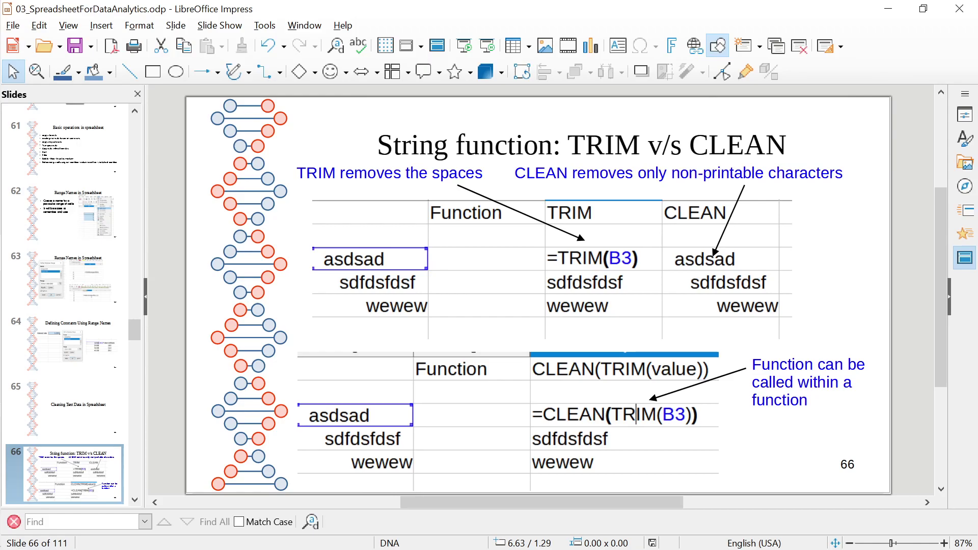
# Switch from the TRIM versus CLEAN slide to the Google Meet presentation window
pyautogui.moveTo(1, 263)
pyautogui.hotkey('alt', 'Tab')
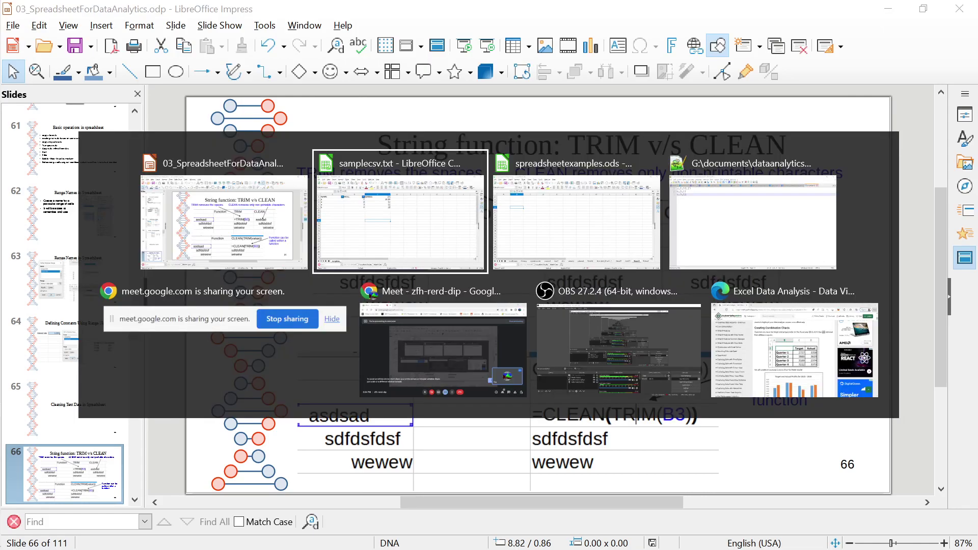
pyautogui.hotkey('alt', 'Tab')
pyautogui.hotkey('alt', 'Tab')
pyautogui.hotkey('alt', 'Tab')
pyautogui.hotkey('alt', 'Tab')
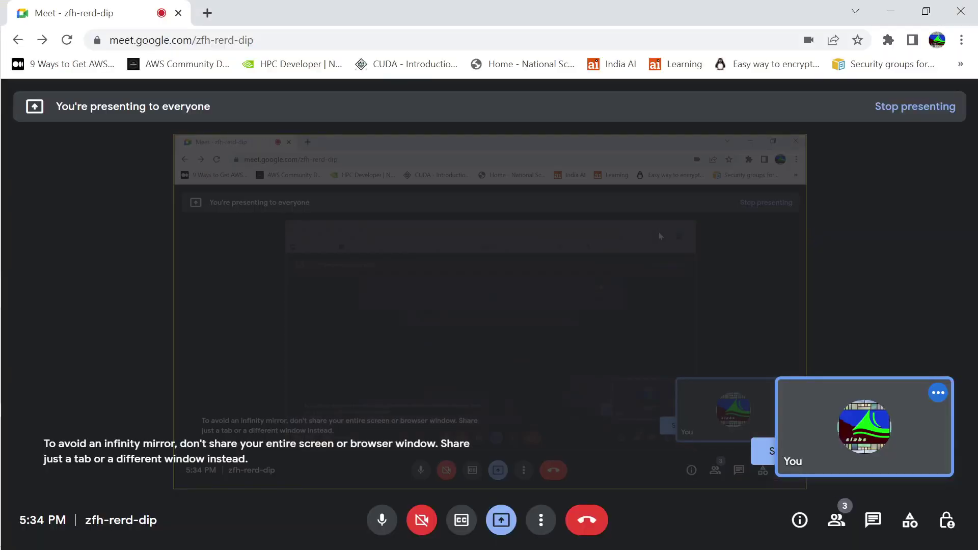
# Return from Google Meet to Impress slide 66 on TRIM versus CLEAN
pyautogui.hotkey('alt', 'Tab')
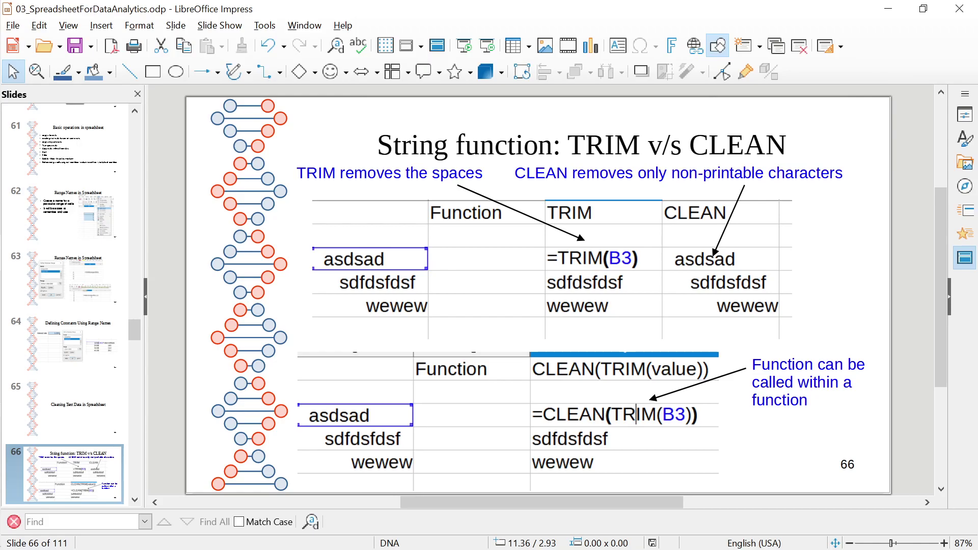
# Go to cell A10 on the samplecsv sheet in Calc, then bring up samplecsv.txt in Notepad++
pyautogui.hotkey('alt', 'Tab')
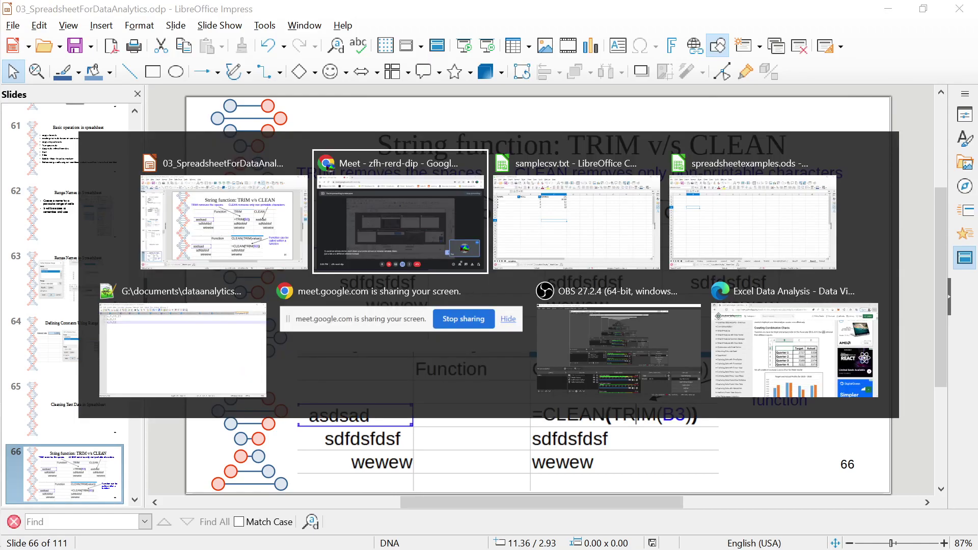
pyautogui.hotkey('alt', 'Tab')
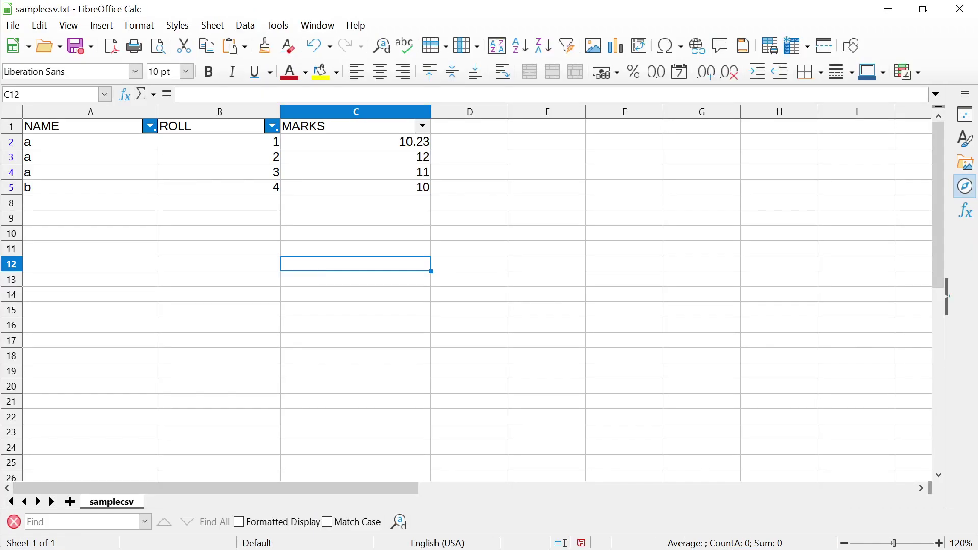
pyautogui.press('Up')
pyautogui.press('Up')
pyautogui.press('Left')
pyautogui.press('Left')
pyautogui.press('Right')
pyautogui.press('Left')
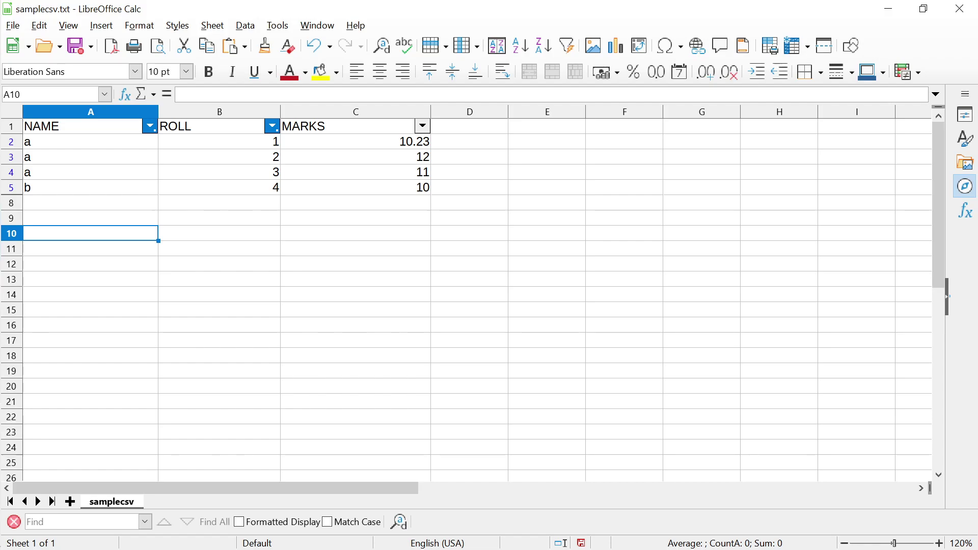
pyautogui.hotkey('alt', 'Tab')
pyautogui.hotkey('alt', 'Tab')
pyautogui.hotkey('alt', 'Tab')
pyautogui.hotkey('alt', 'Tab')
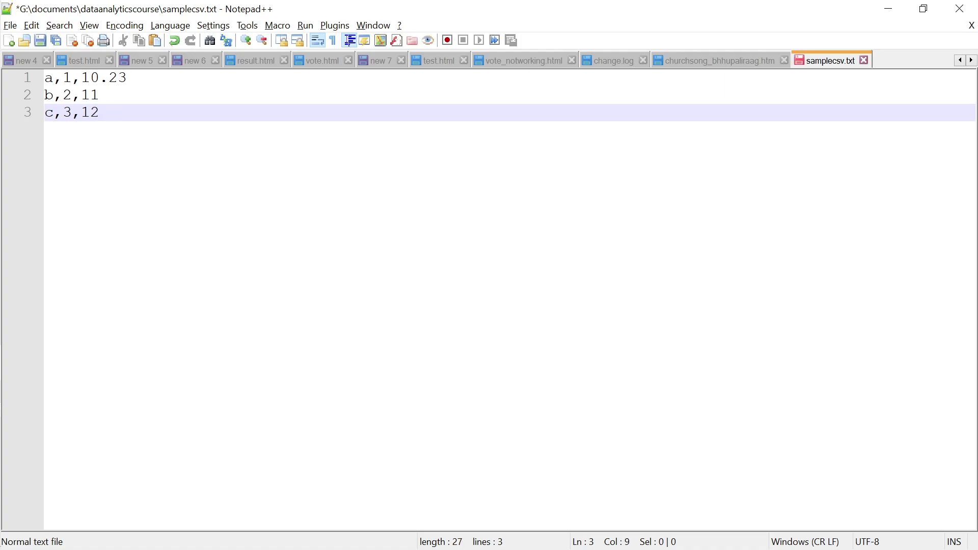
# Add line 5 'asdksadjas' with trailing spaces and a tab, then check its trailing whitespace
pyautogui.press('Return')
pyautogui.press('Return')
pyautogui.write('asdksadjas')
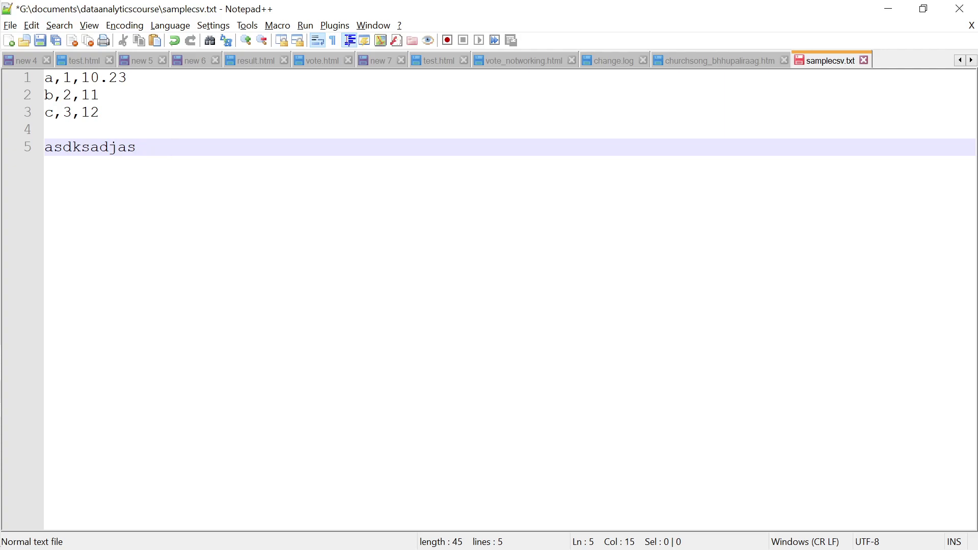
pyautogui.press('Tab')
pyautogui.press('Return')
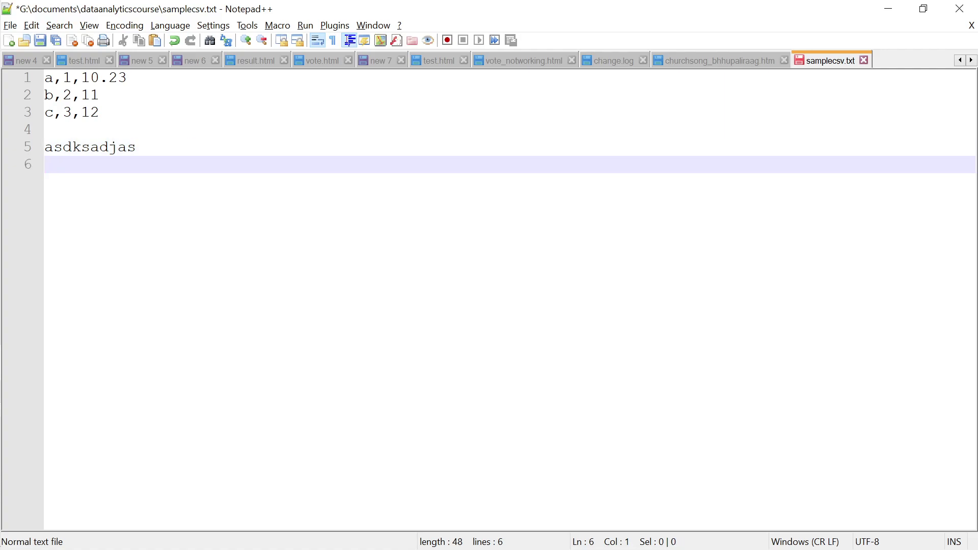
pyautogui.click(45, 147)
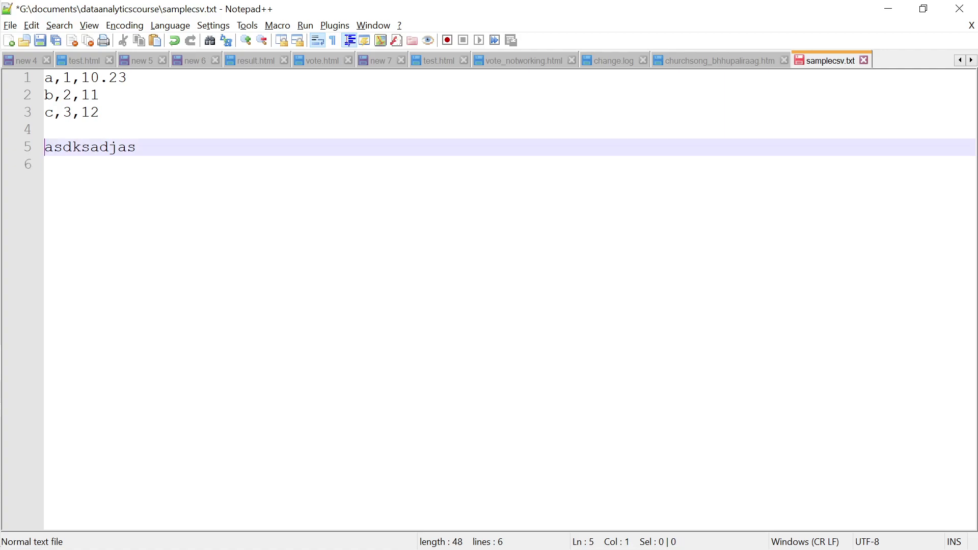
pyautogui.hotkey('shift', 'End')
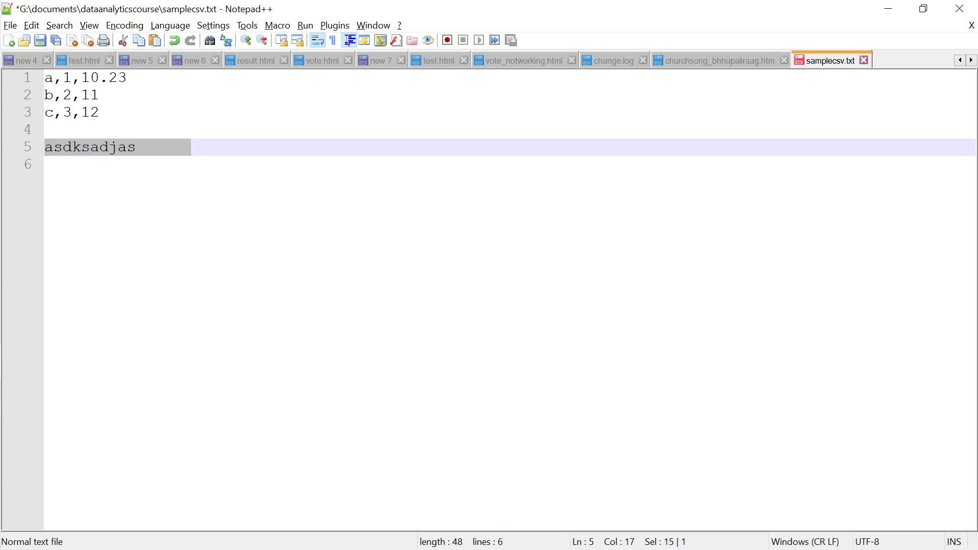
pyautogui.press('Down')
pyautogui.press('Up')
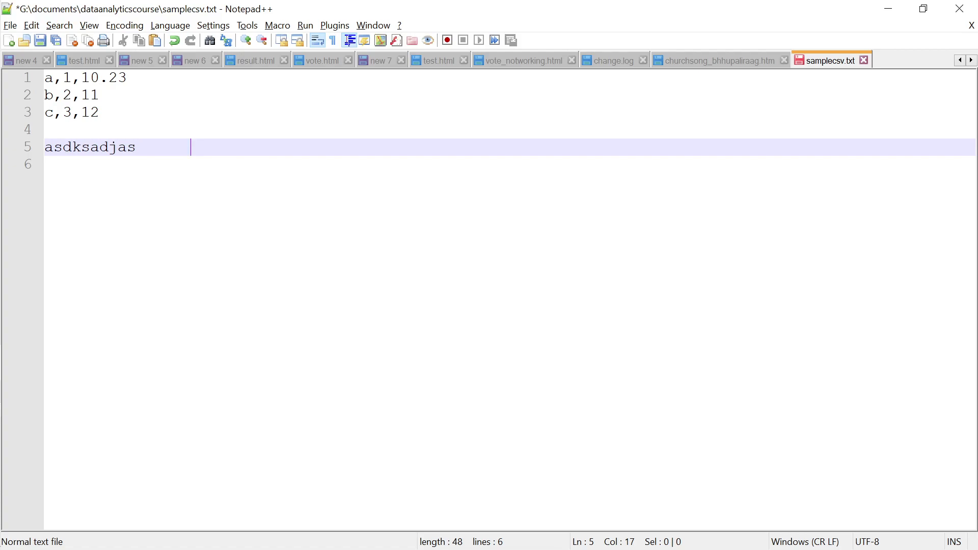
pyautogui.hotkey('shift', 'Left')
pyautogui.hotkey('shift', 'Left')
pyautogui.press('Right')
pyautogui.hotkey('shift', 'Home')
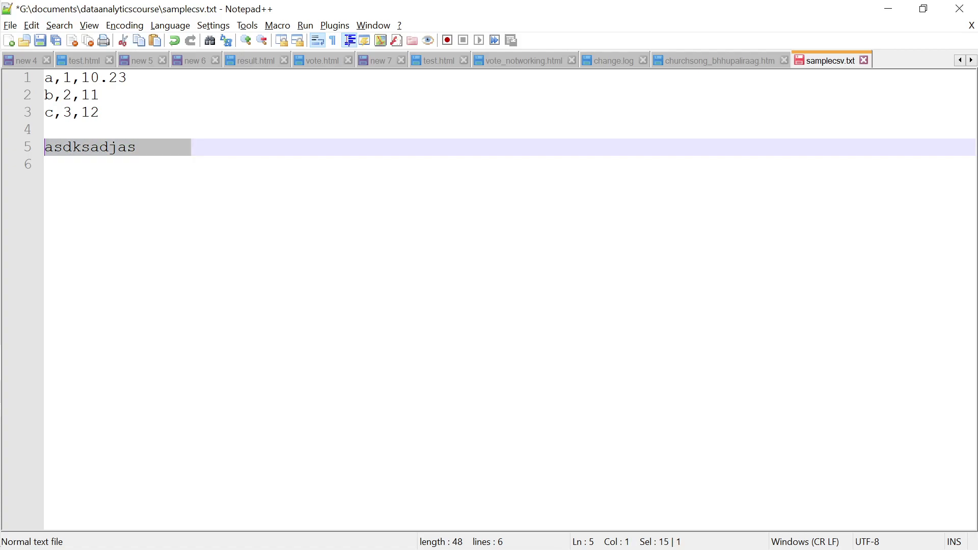
# Add line 6 'asdsadsadsad', copy lines 5–6, and return to Calc
pyautogui.click(44, 164)
pyautogui.write('asdsadsadsad')
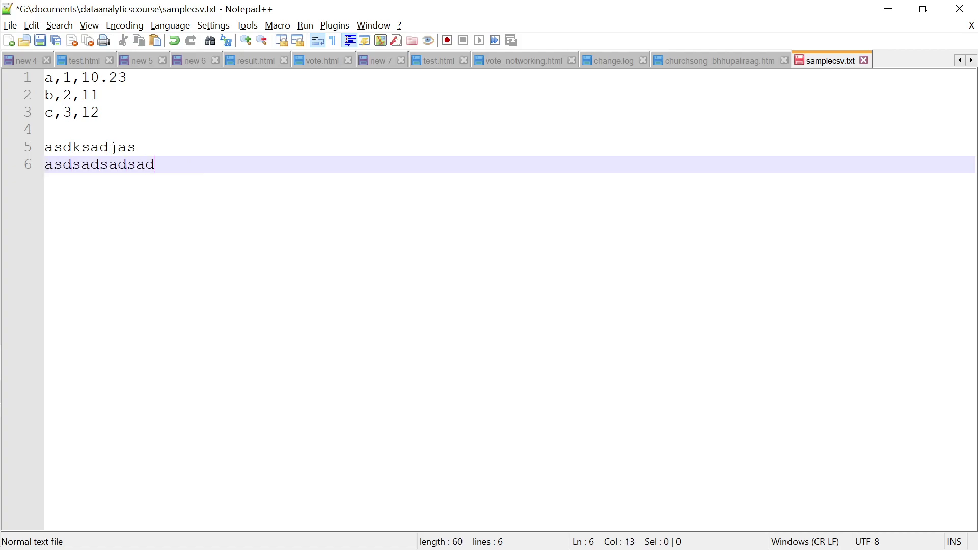
pyautogui.press('Return')
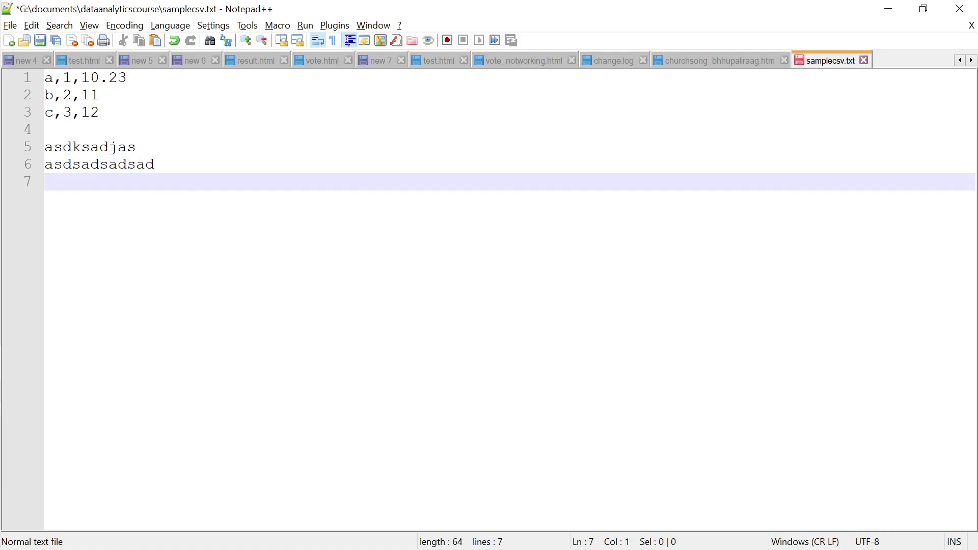
pyautogui.hotkey('shift', 'Up')
pyautogui.hotkey('shift', 'Up')
pyautogui.hotkey('ctrl', 'c')
pyautogui.hotkey('alt', 'Tab')
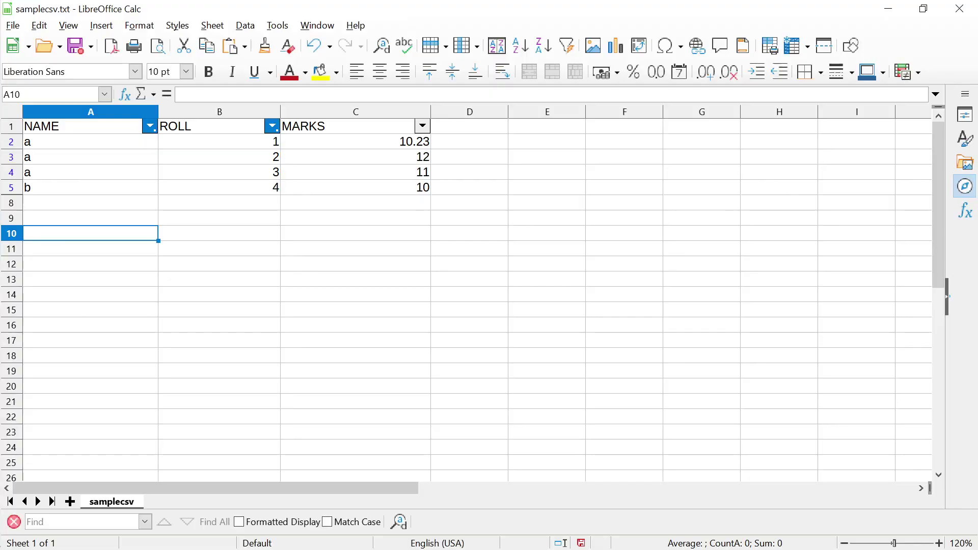
# Paste the two copied Notepad++ lines into cell C10
pyautogui.click(355, 234)
pyautogui.press('F2')
pyautogui.hotkey('ctrl', 'v')
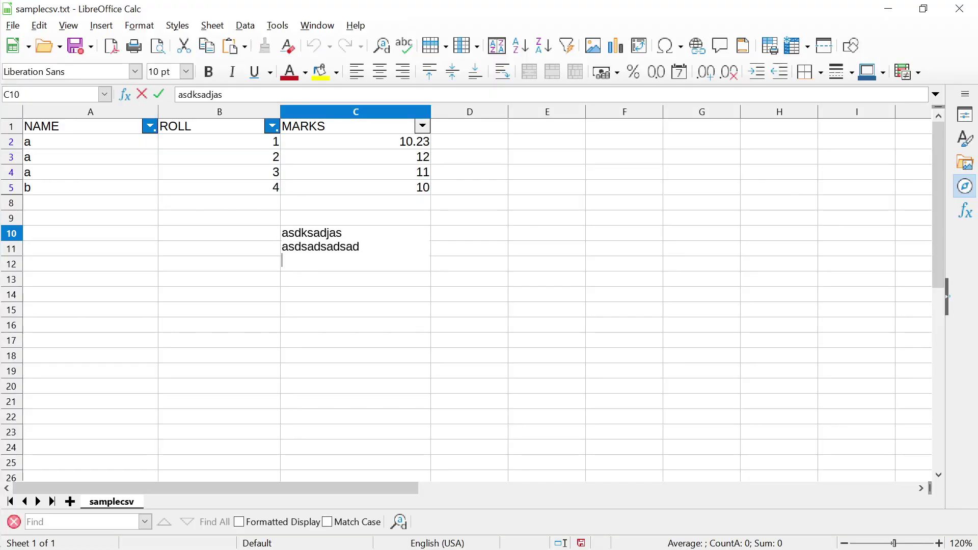
pyautogui.press('Return')
pyautogui.click(355, 247)
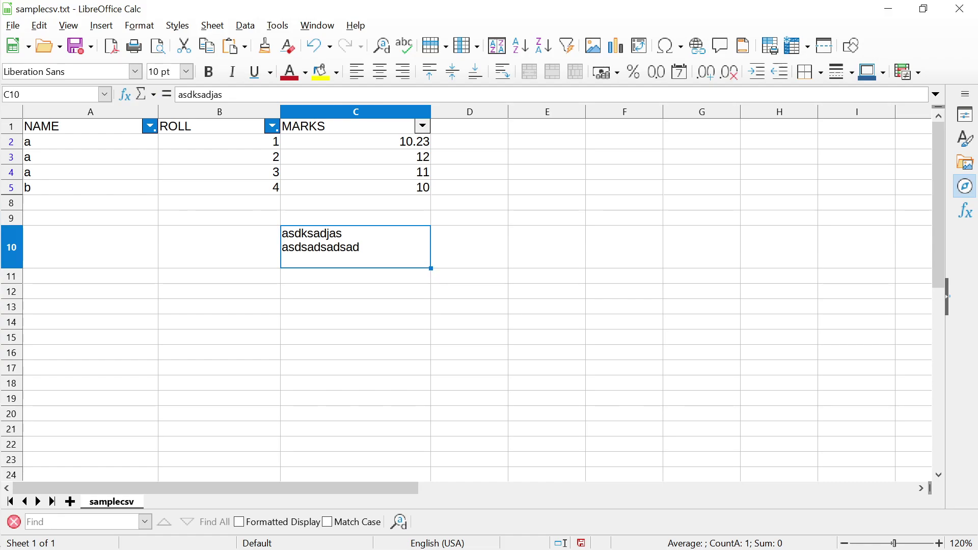
# Enter =TRIM(C10) in D10 and widen column D to fit the result
pyautogui.press('Down')
pyautogui.press('Right')
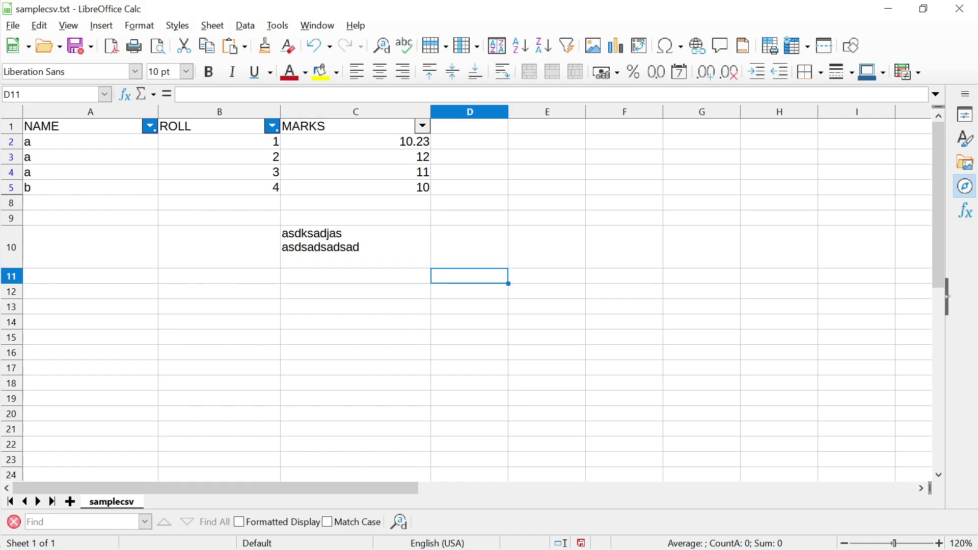
pyautogui.press('Up')
pyautogui.press('Right')
pyautogui.press('Left')
pyautogui.write('=')
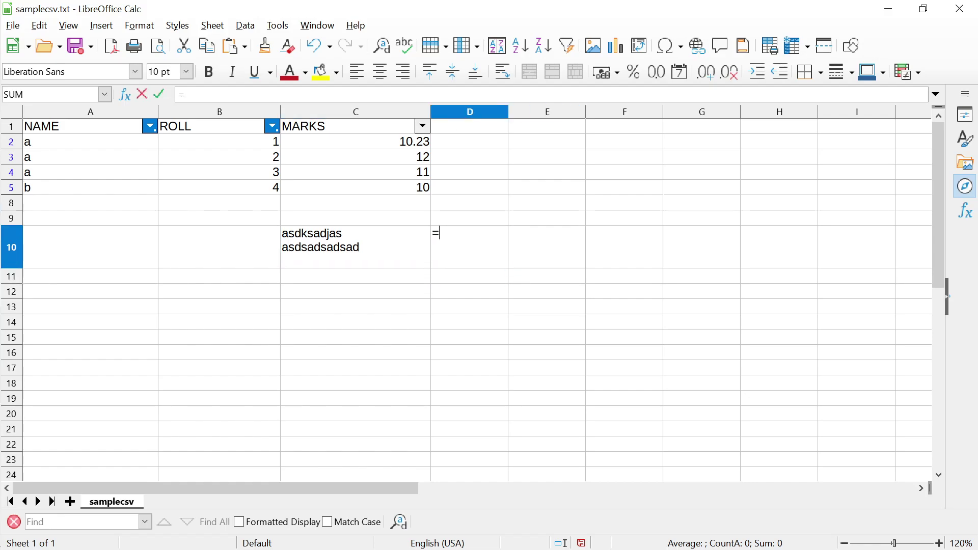
pyautogui.write('TRIM(')
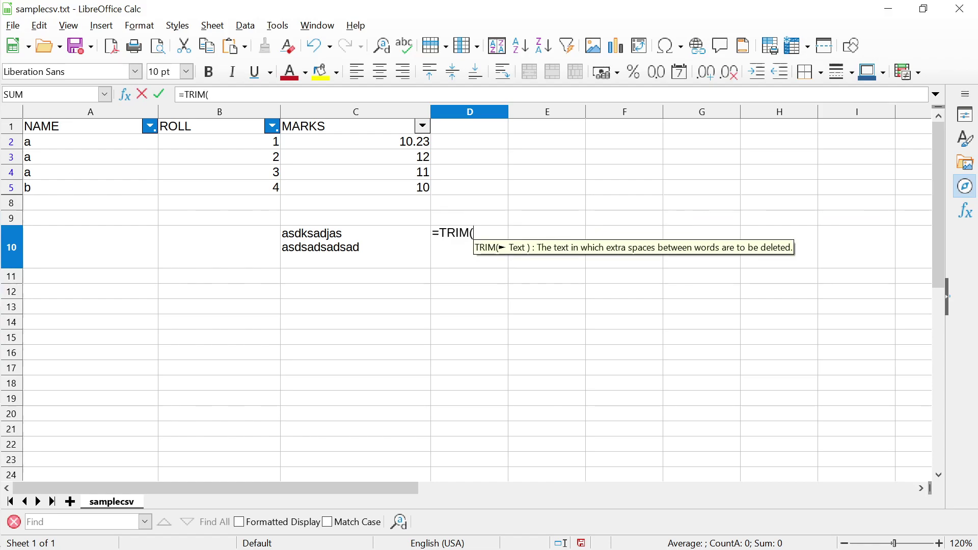
pyautogui.press('Left')
pyautogui.press('Return')
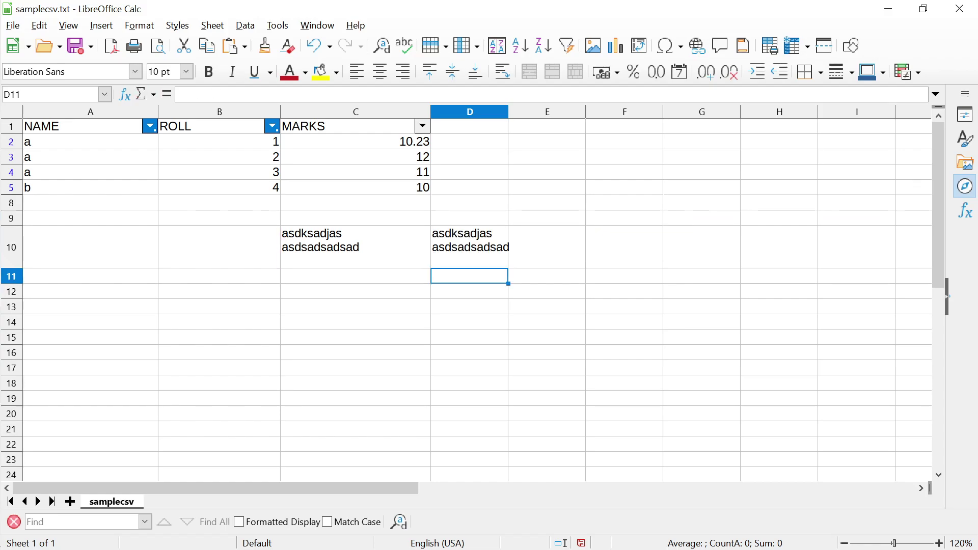
pyautogui.click(469, 247)
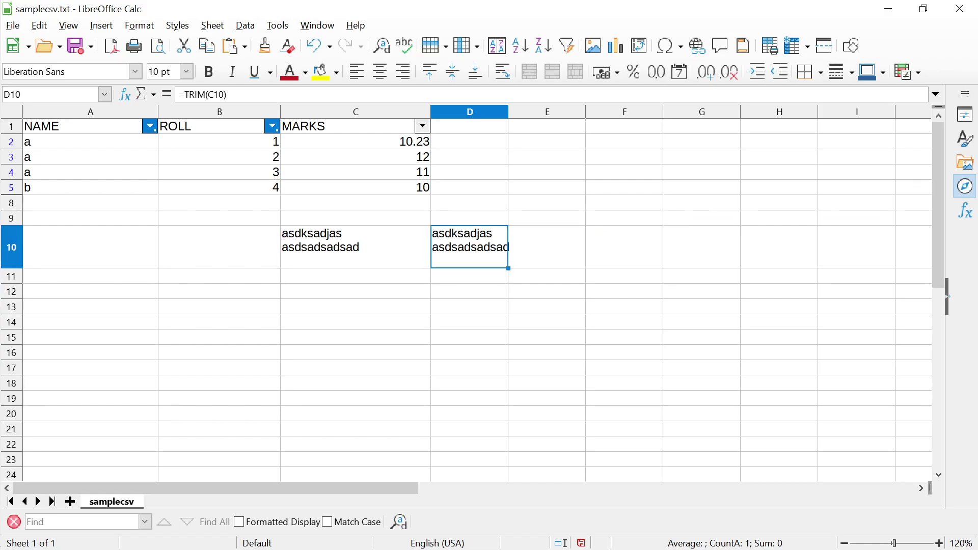
pyautogui.moveTo(508, 111); pyautogui.dragTo(703, 112)
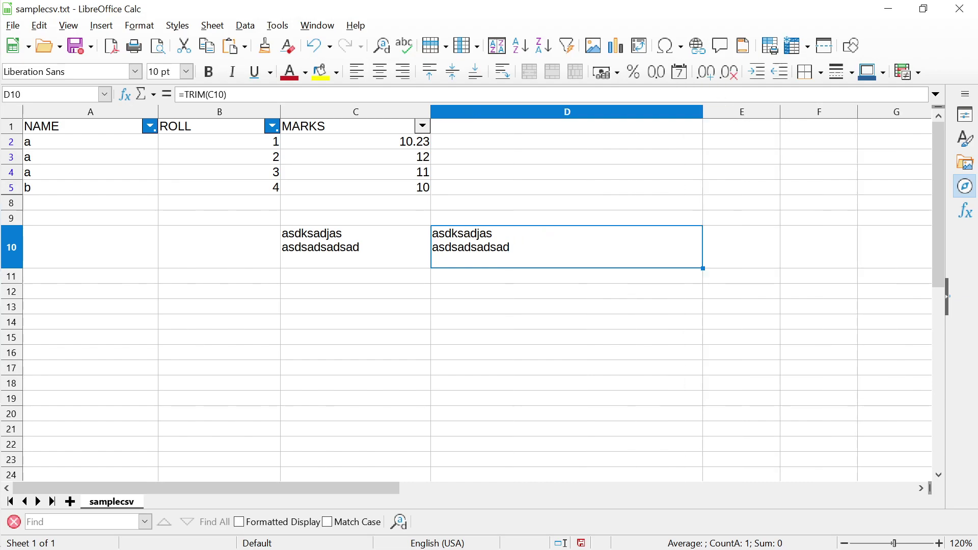
# Wrap the D10 formula as =CLEAN(TRIM(C10))
pyautogui.press('F2')
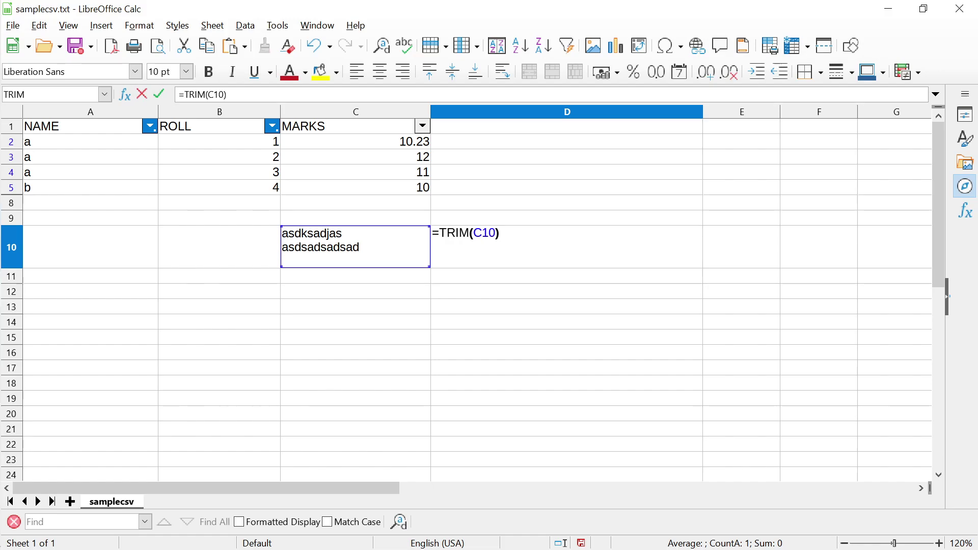
pyautogui.click(460, 233)
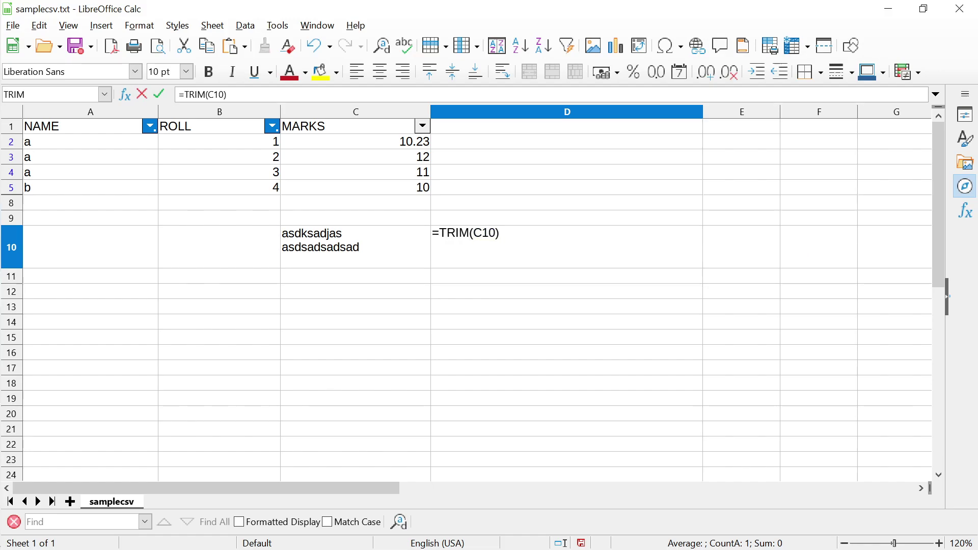
pyautogui.write('CLEAN(')
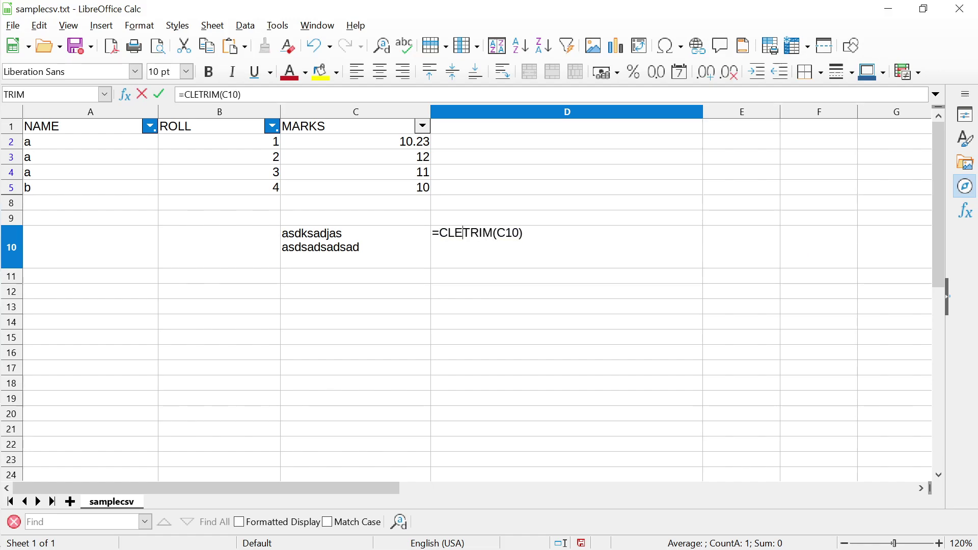
pyautogui.press('Right')
pyautogui.press('Right')
pyautogui.press('Right')
pyautogui.press('Right')
pyautogui.press('Right')
pyautogui.press('Right')
pyautogui.press('Right')
pyautogui.press('Right')
pyautogui.press('Right')
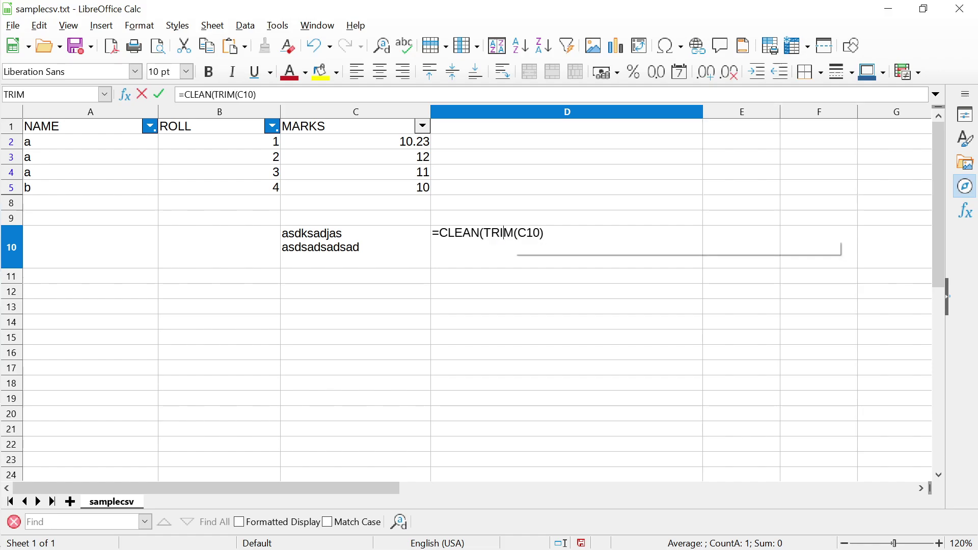
pyautogui.write(')')
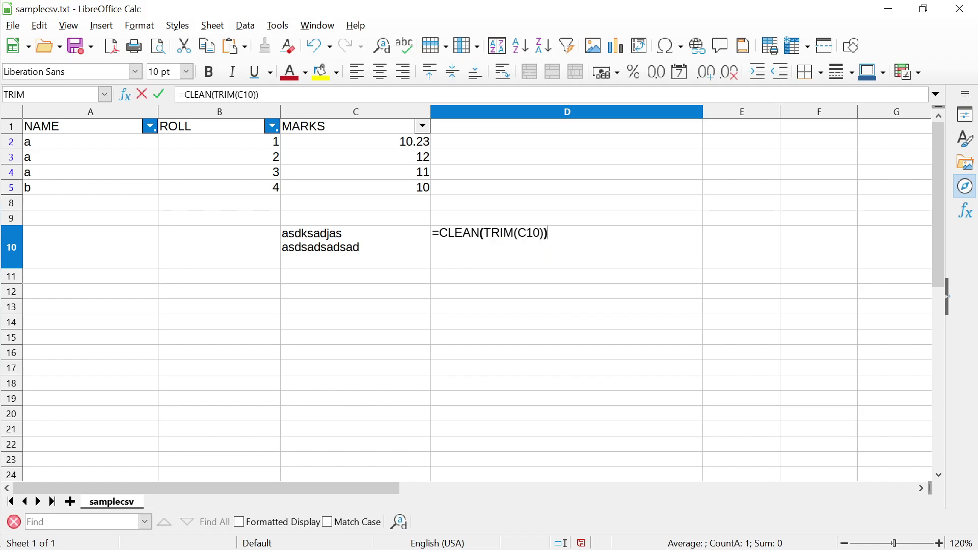
pyautogui.press('Return')
# Inspect the CLEAN(TRIM) result, then clear both C10 and D10
pyautogui.click(567, 247)
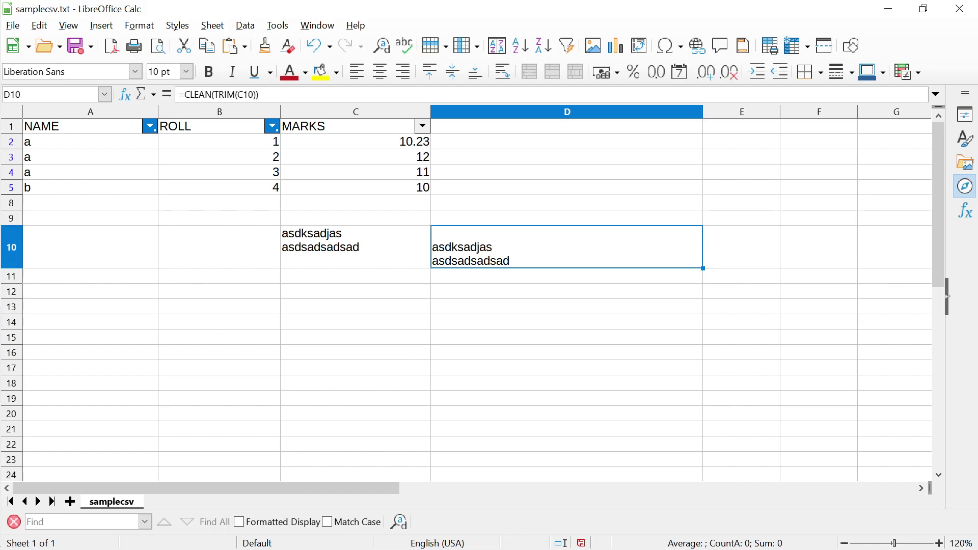
pyautogui.click(566, 276)
pyautogui.click(567, 247)
pyautogui.click(356, 247)
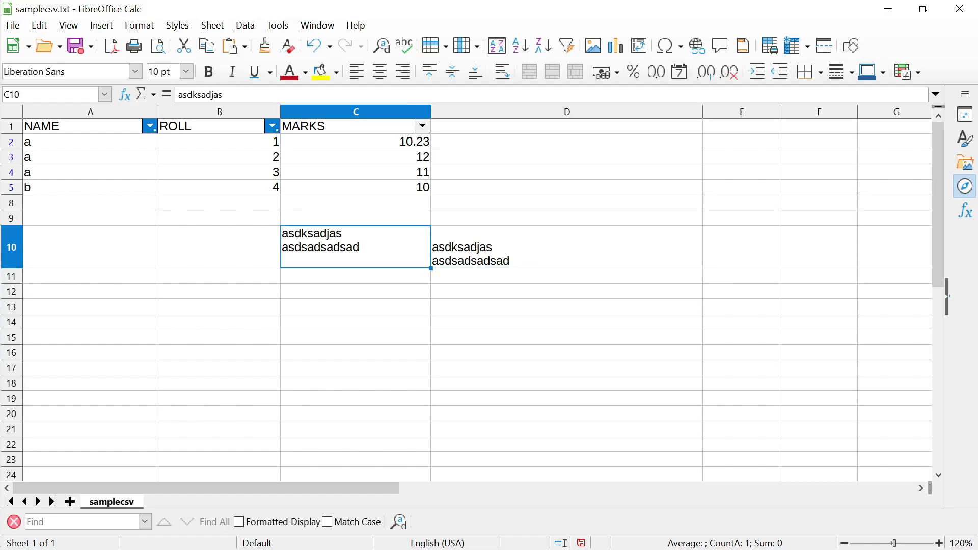
pyautogui.hotkey('shift', 'Right')
pyautogui.press('Delete')
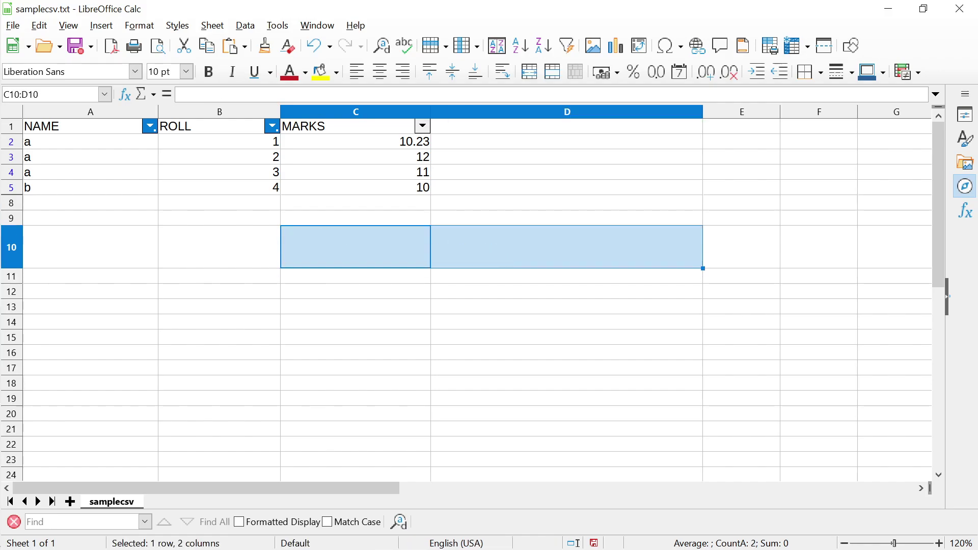
# Type the space-padded text asddaskdjas into C10
pyautogui.hotkey('shift', 'Left')
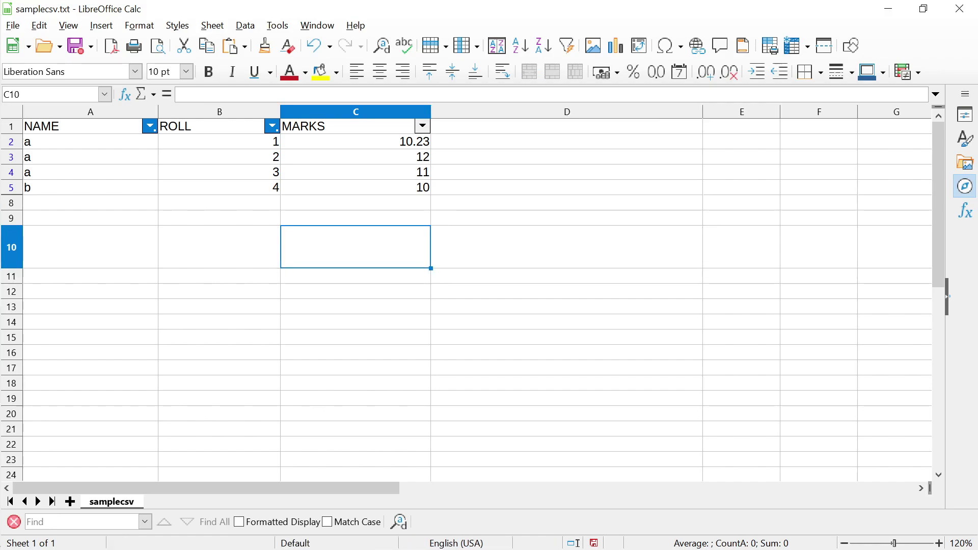
pyautogui.press('F2')
pyautogui.write('asddaskdjas')
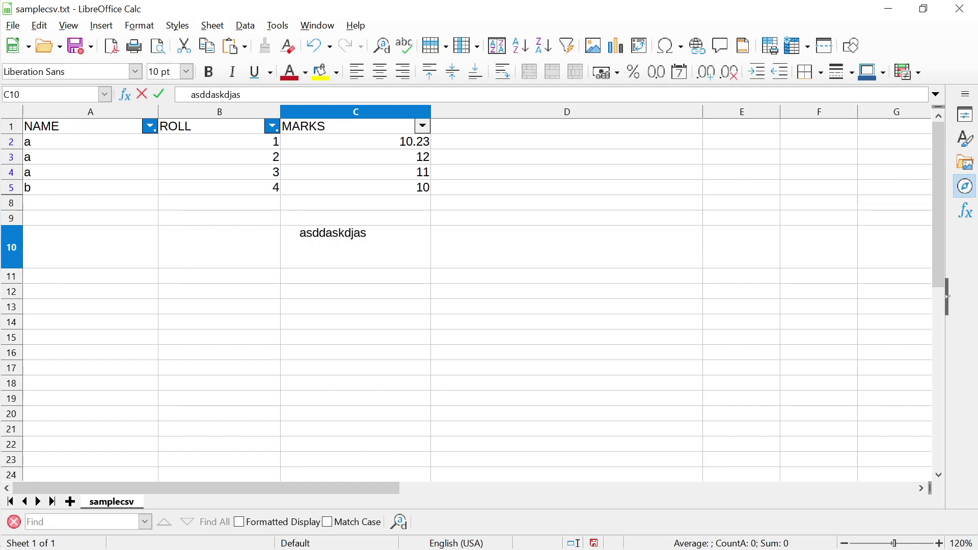
pyautogui.press('Return')
pyautogui.click(355, 247)
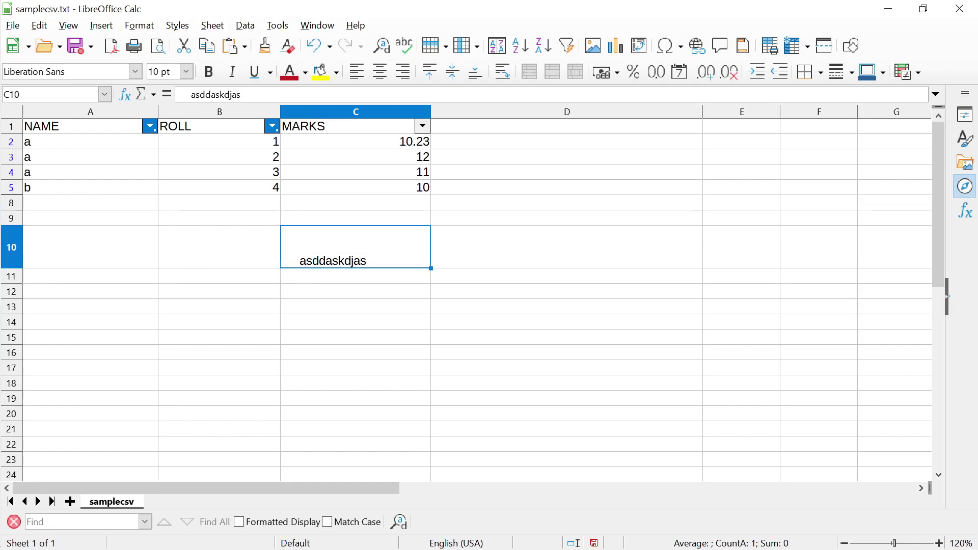
# Enter =TRIM(C10) in D10, redoing the formula after a mistyped first attempt
pyautogui.click(567, 247)
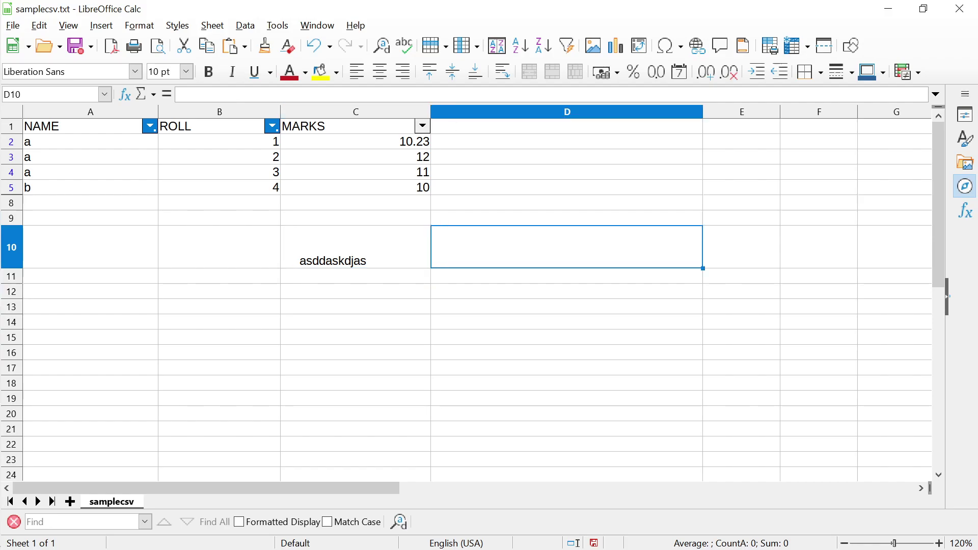
pyautogui.press('F2')
pyautogui.write('=')
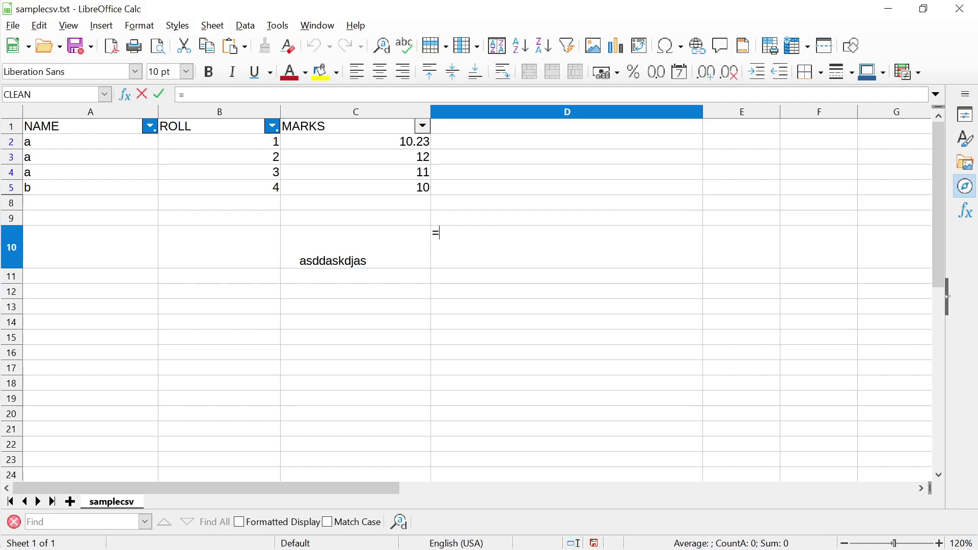
pyautogui.write('TRIM(')
pyautogui.click(356, 247)
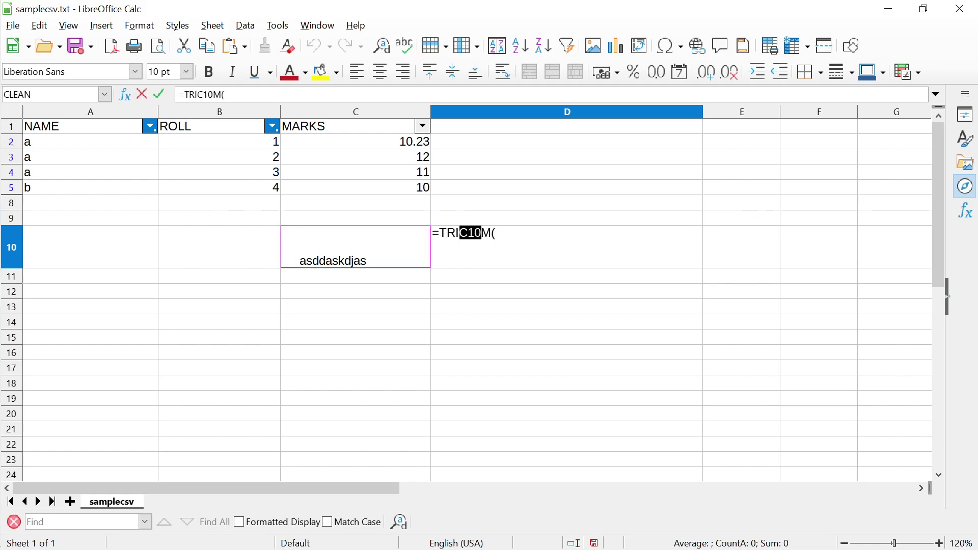
pyautogui.press('Delete')
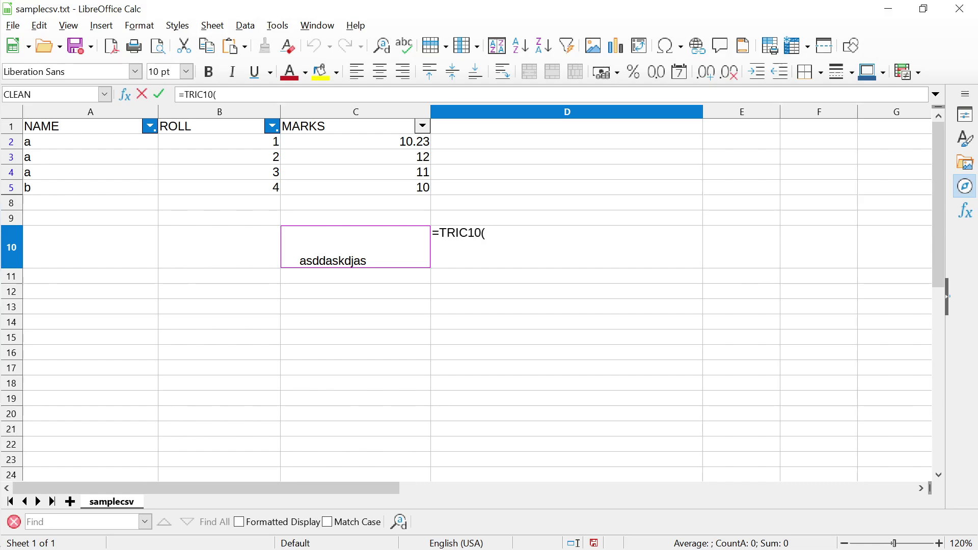
pyautogui.press('BackSpace')
pyautogui.press('BackSpace')
pyautogui.press('BackSpace')
pyautogui.write('M')
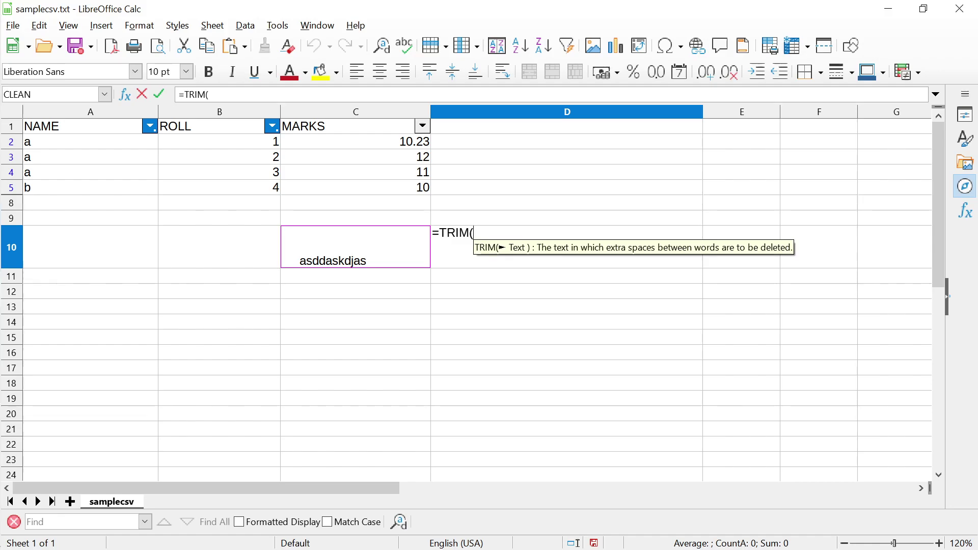
pyautogui.press('Left')
pyautogui.press('Right')
pyautogui.press('BackSpace')
pyautogui.press('BackSpace')
pyautogui.press('BackSpace')
pyautogui.press('BackSpace')
pyautogui.press('BackSpace')
pyautogui.press('BackSpace')
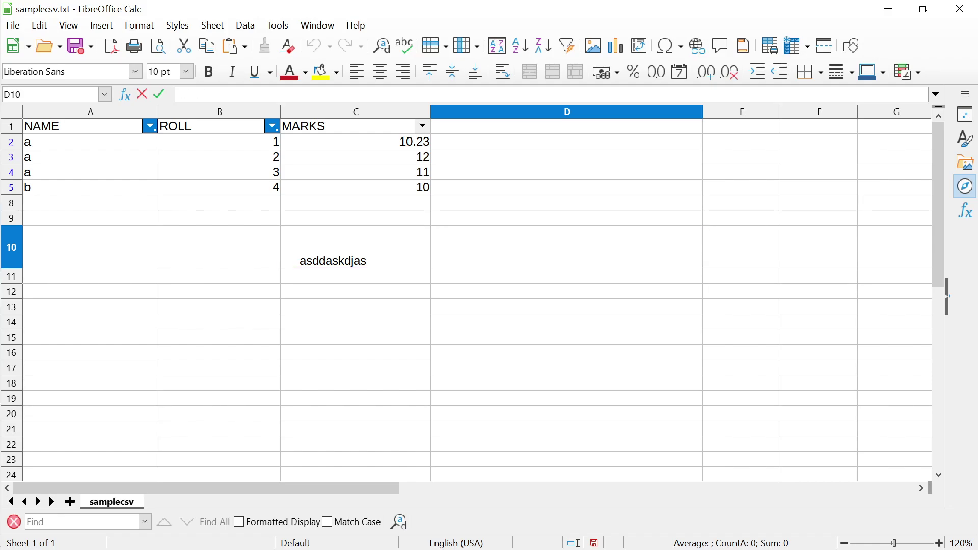
pyautogui.write('=TRIM(')
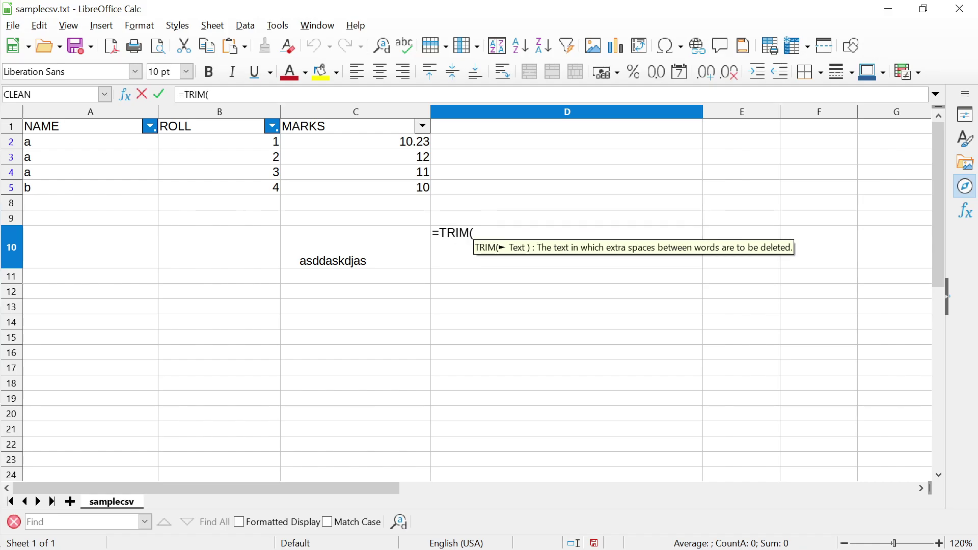
pyautogui.press('Left')
pyautogui.write(')')
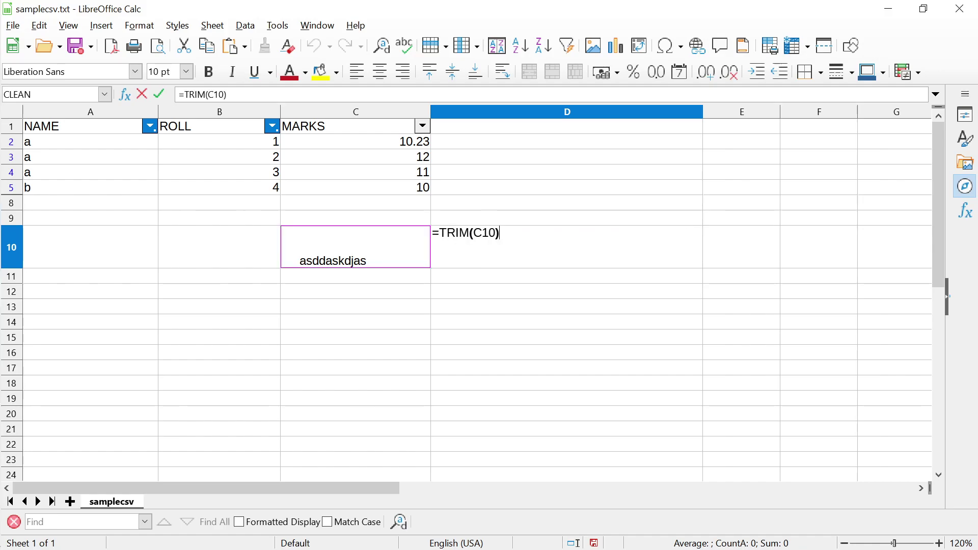
pyautogui.press('Return')
# Select C10 and D10 together to compare padded and trimmed text
pyautogui.press('Up')
pyautogui.press('Left')
pyautogui.hotkey('shift', 'Right')
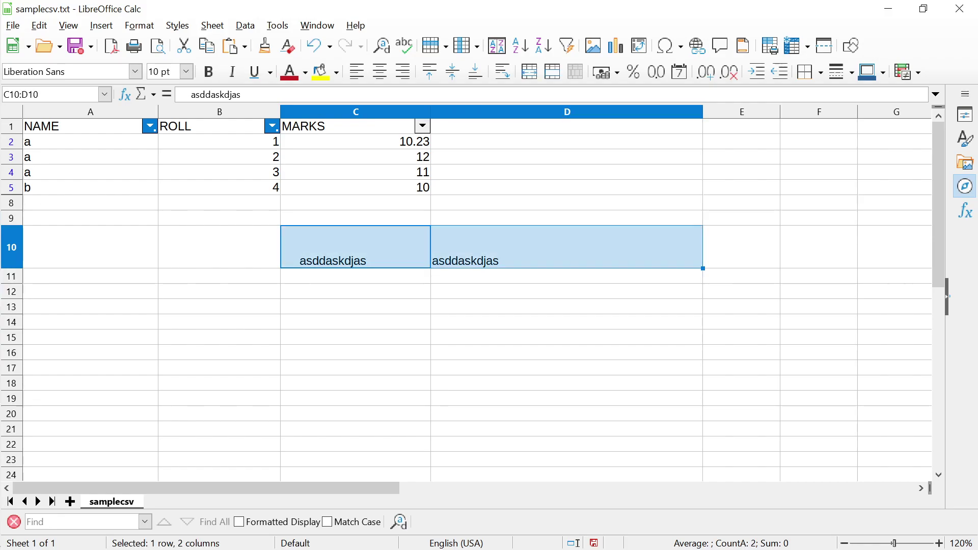
pyautogui.click(355, 276)
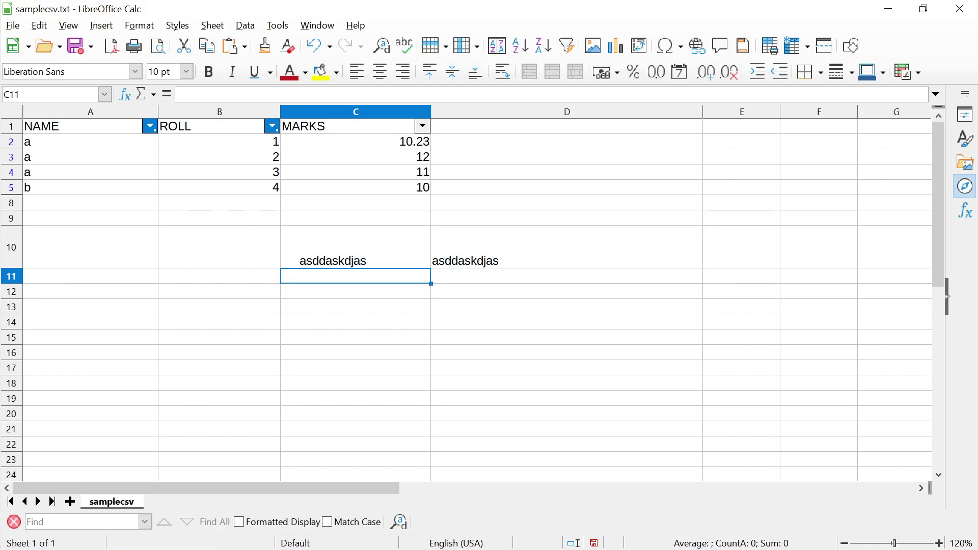
# Enter =LEN(C10) in C11 and =LEN(D10) in D11, giving 21 and 11
pyautogui.write('=LEN(')
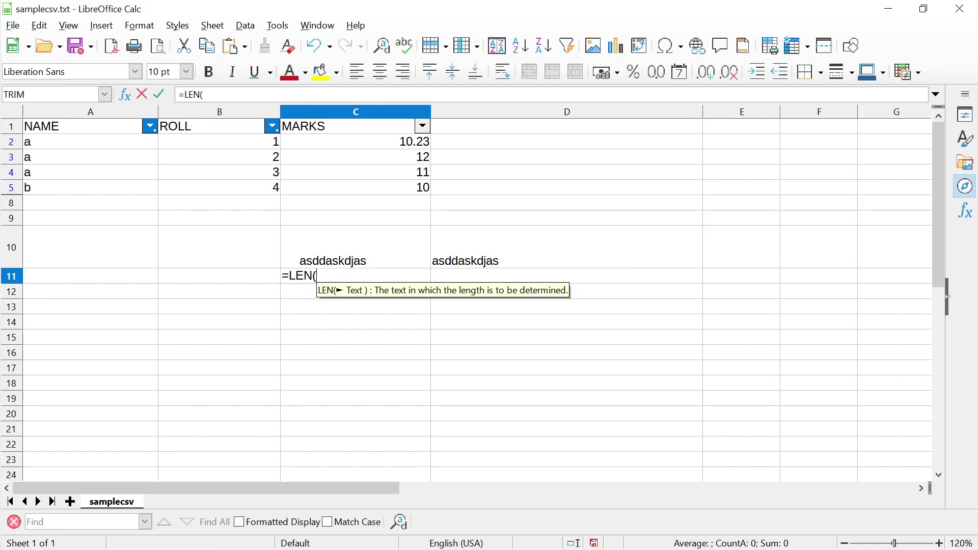
pyautogui.press('Up')
pyautogui.press('Return')
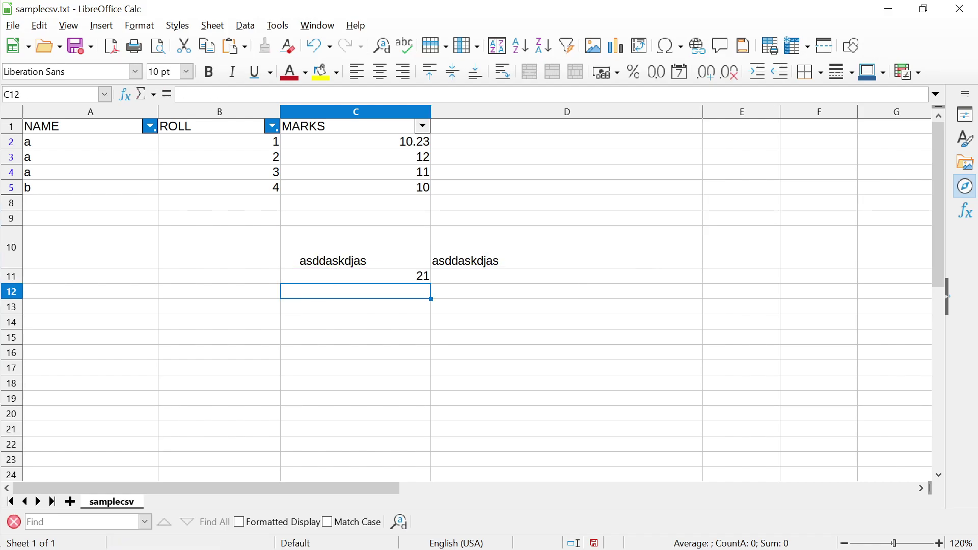
pyautogui.press('Up')
pyautogui.press('Right')
pyautogui.write('=LEN(')
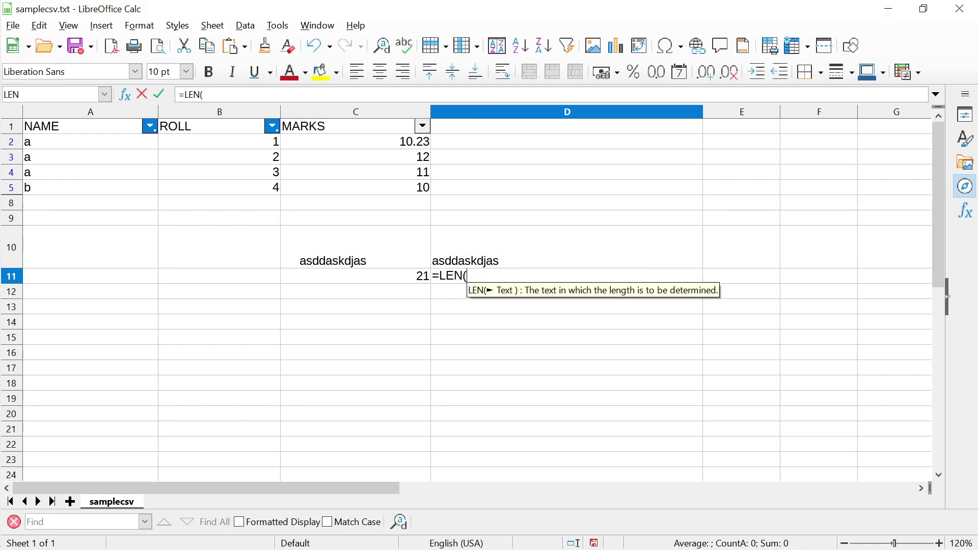
pyautogui.press('Up')
pyautogui.press('Return')
# Step through C10, C11, D10 and D11 to show the TRIM and LEN formulas
pyautogui.press('Up')
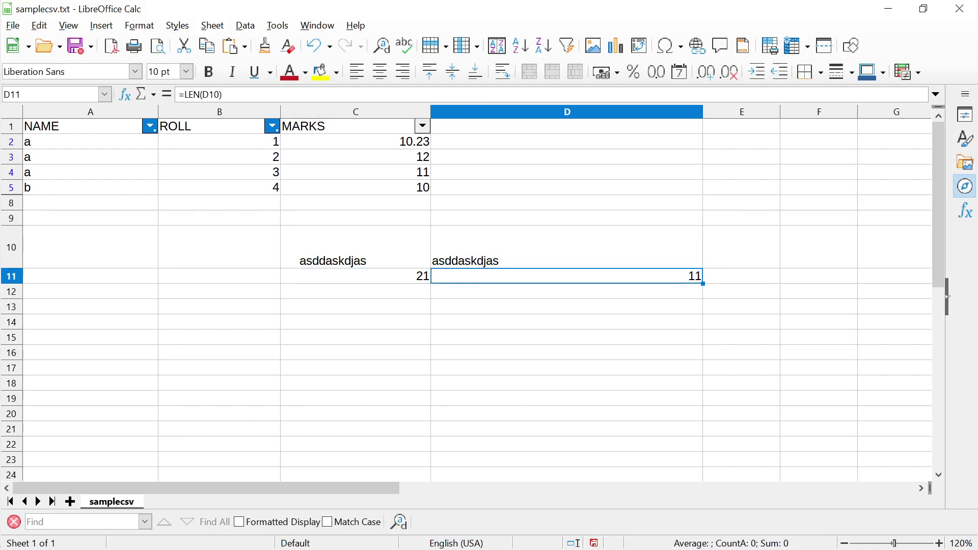
pyautogui.press('Up')
pyautogui.press('Down')
pyautogui.press('Left')
pyautogui.press('Up')
pyautogui.press('Down')
pyautogui.press('Up')
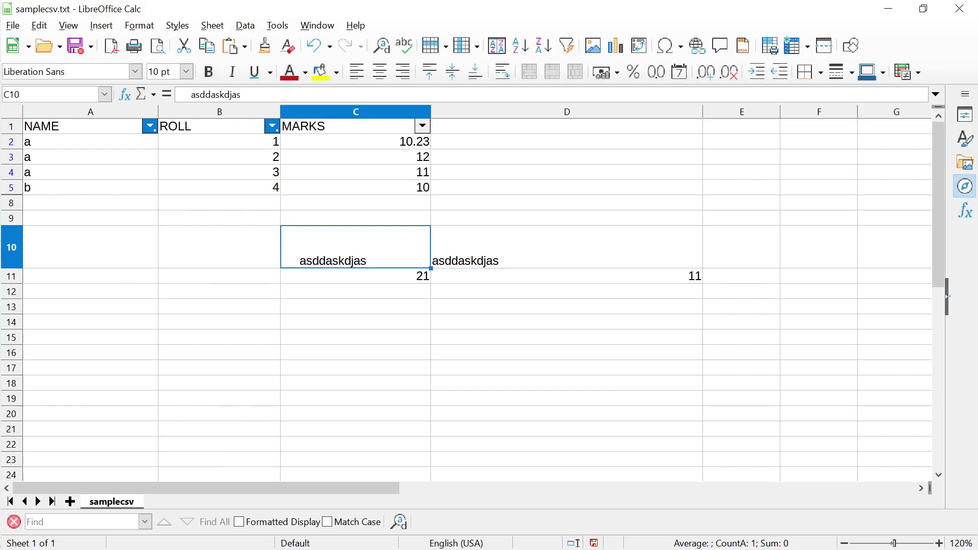
pyautogui.press('Down')
pyautogui.press('Up')
pyautogui.press('Down')
pyautogui.press('Down')
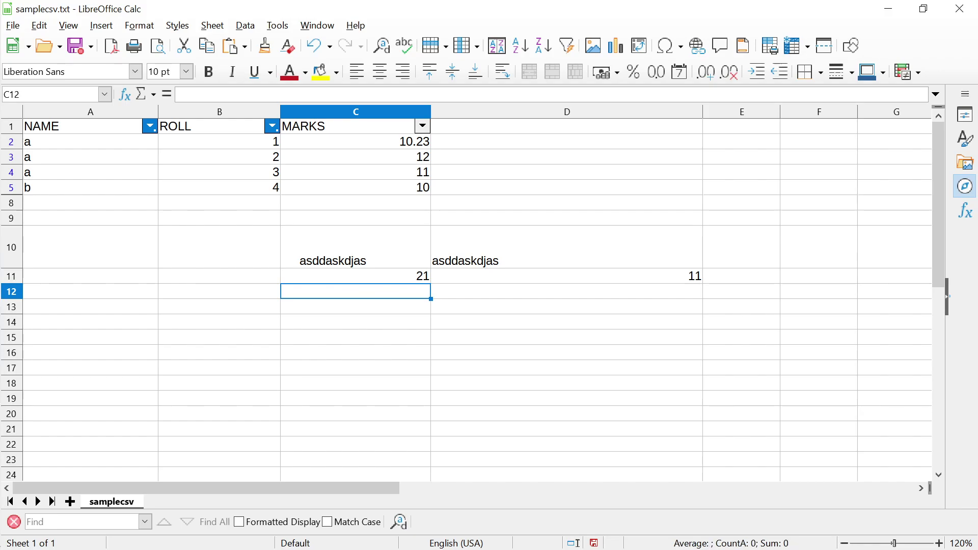
pyautogui.press('Up')
pyautogui.press('Up')
pyautogui.press('Down')
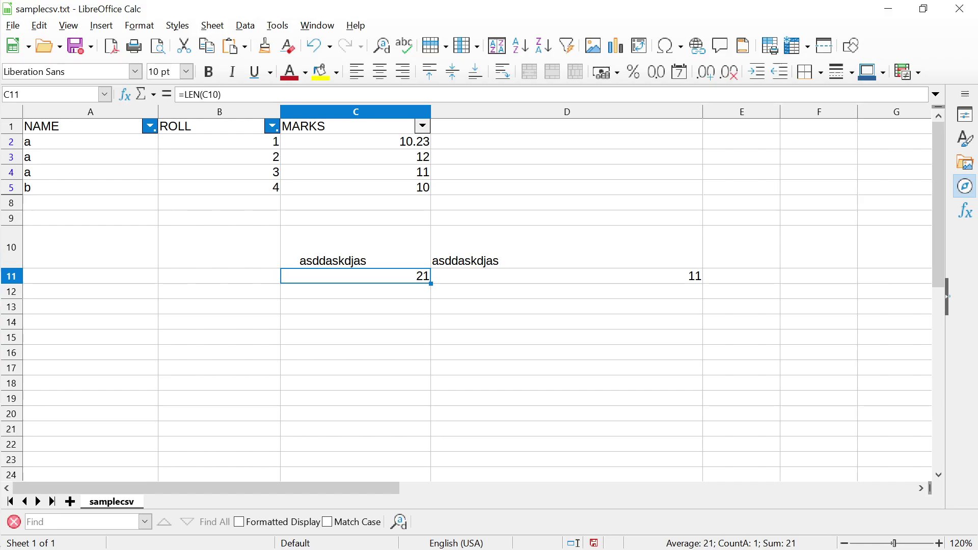
pyautogui.press('Up')
pyautogui.press('Right')
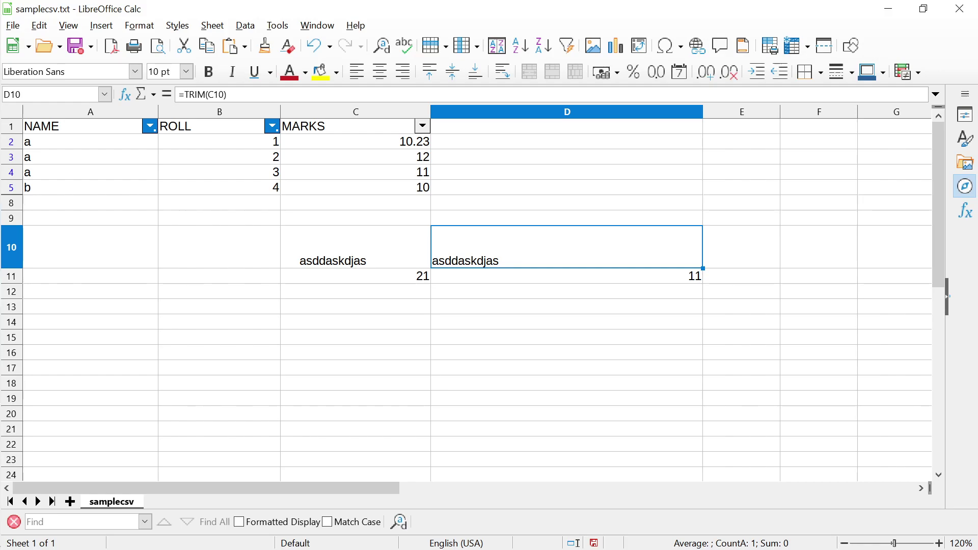
# Advance the slides to slide 67 on EXACT, FIND and SEARCH, then return to Calc
pyautogui.hotkey('alt', 'Tab')
pyautogui.hotkey('alt', 'Tab')
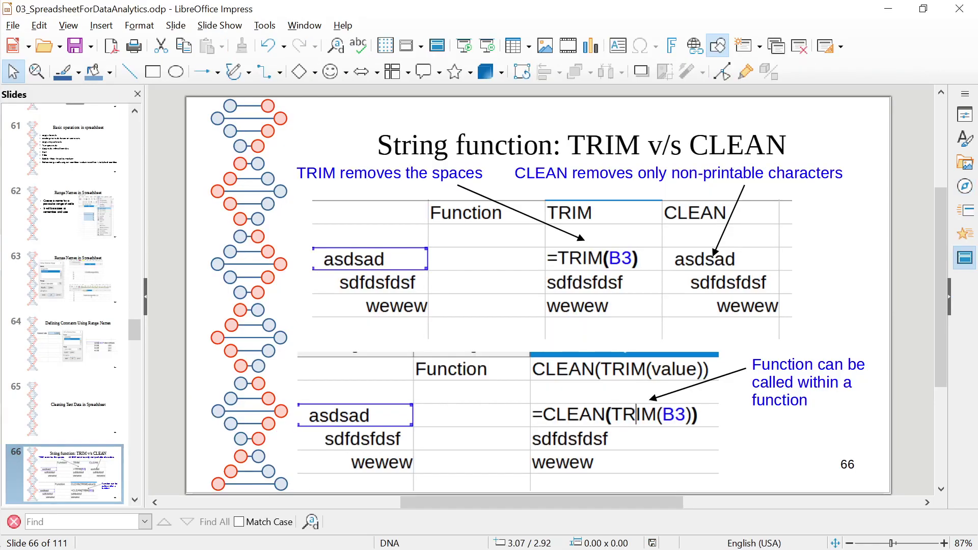
pyautogui.press('Down')
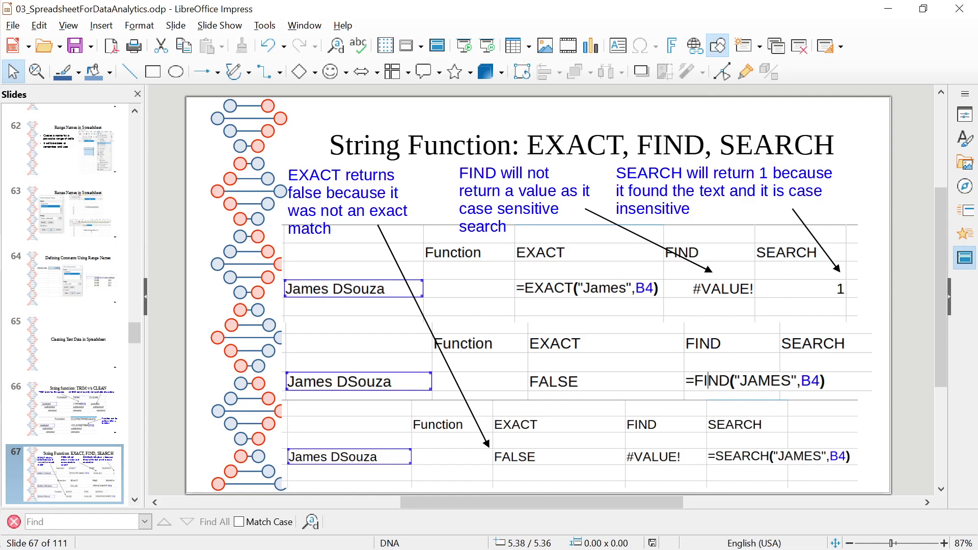
pyautogui.hotkey('alt', 'Tab')
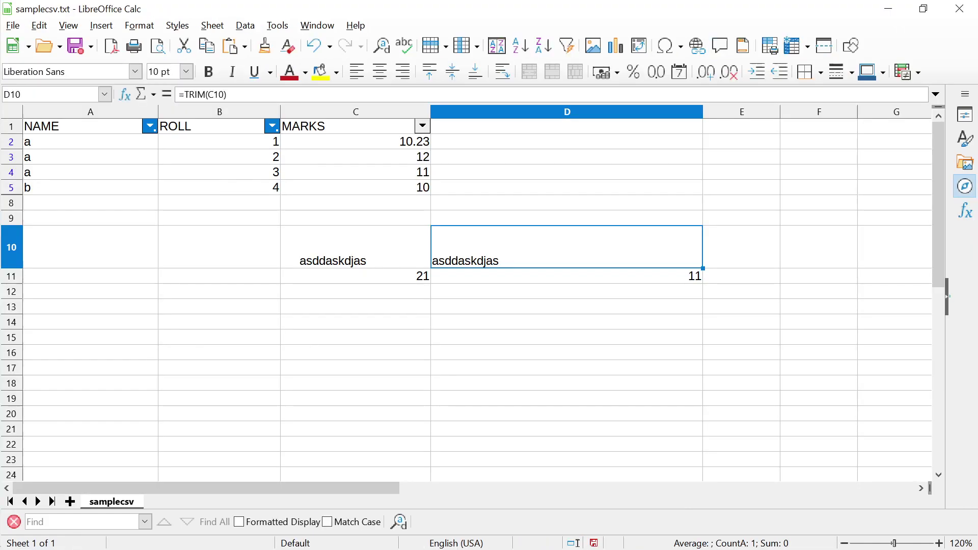
# Put lowercase a in B13 and uppercase A in C13
pyautogui.click(356, 276)
pyautogui.click(219, 306)
pyautogui.write('asdsa')
pyautogui.press('Tab')
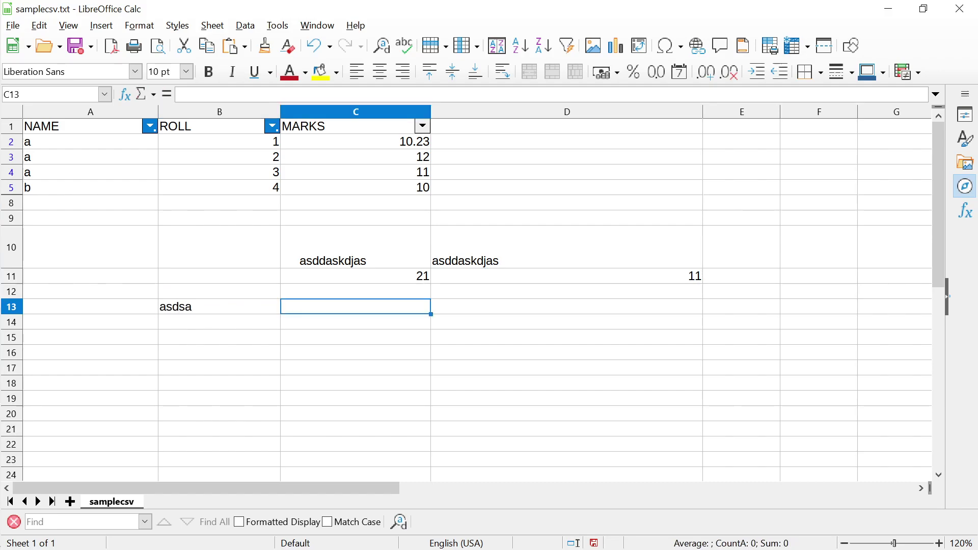
pyautogui.click(219, 306)
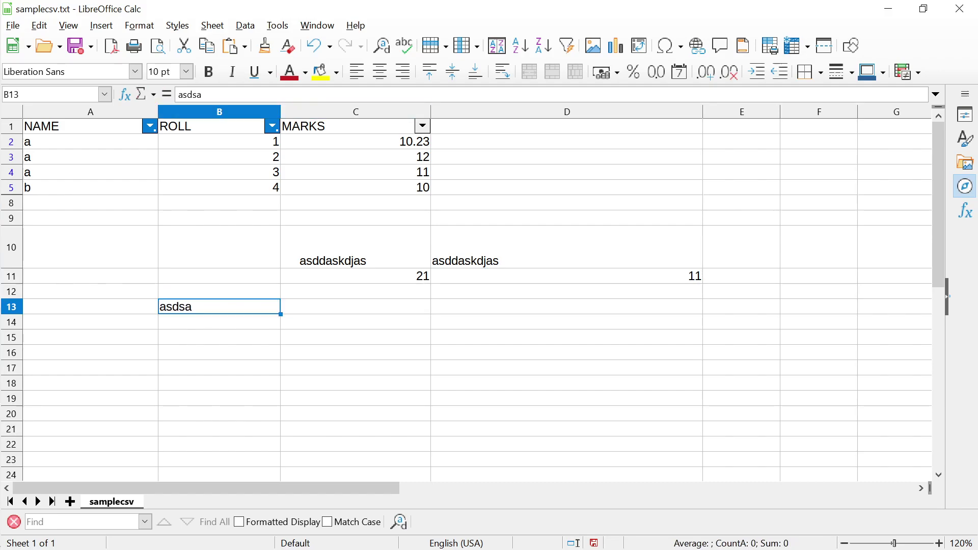
pyautogui.write('a')
pyautogui.press('Tab')
pyautogui.write('A')
pyautogui.press('Tab')
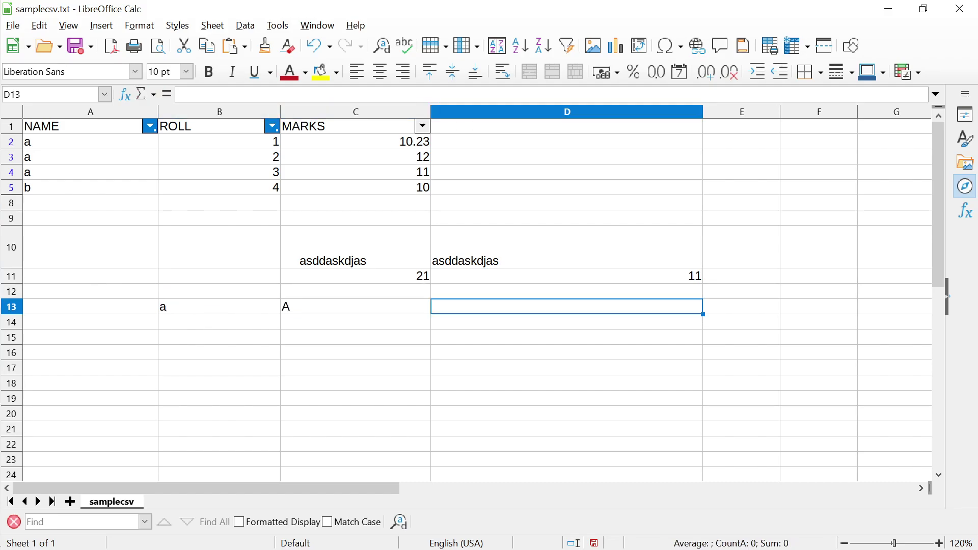
# Enter =EXACT(B13,C13) in D13, which returns FALSE
pyautogui.write('=EXAC')
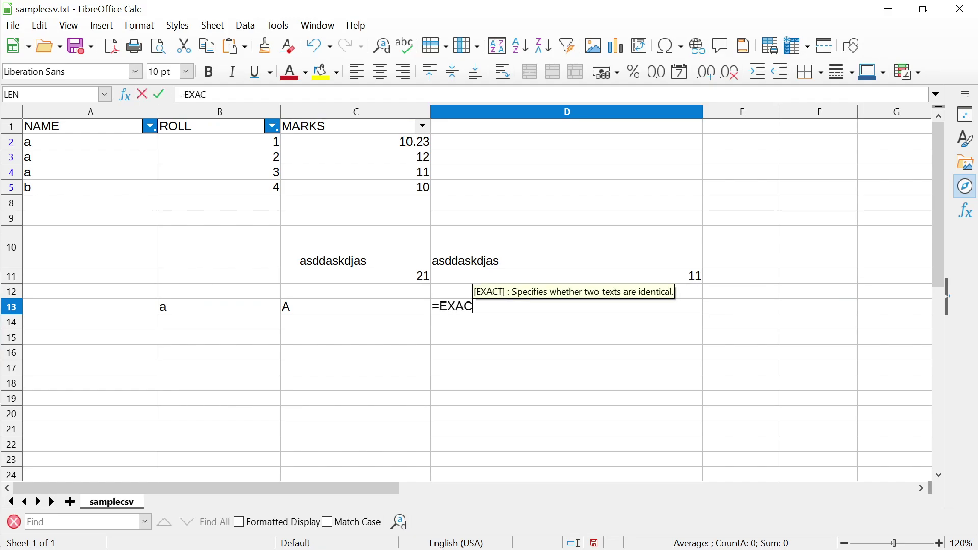
pyautogui.write('T(')
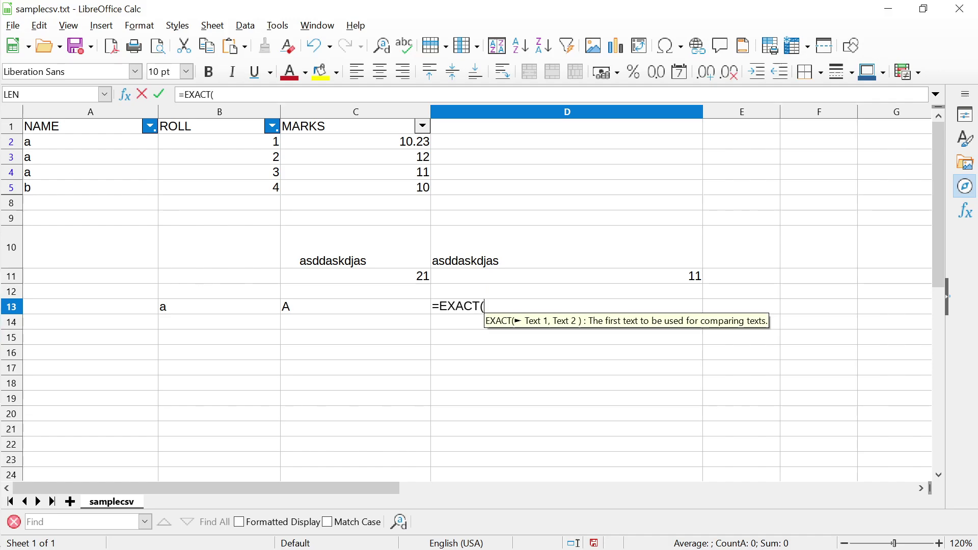
pyautogui.click(219, 306)
pyautogui.write(',')
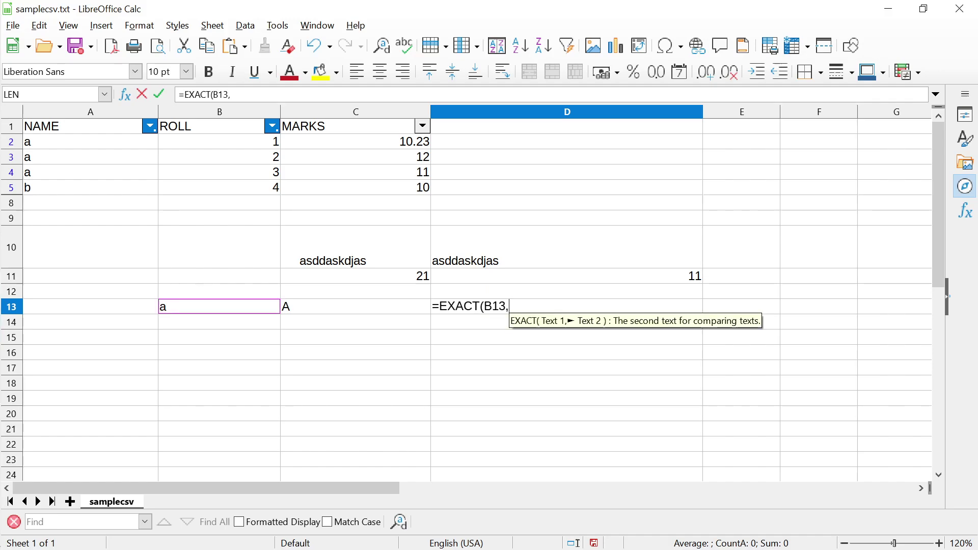
pyautogui.click(355, 306)
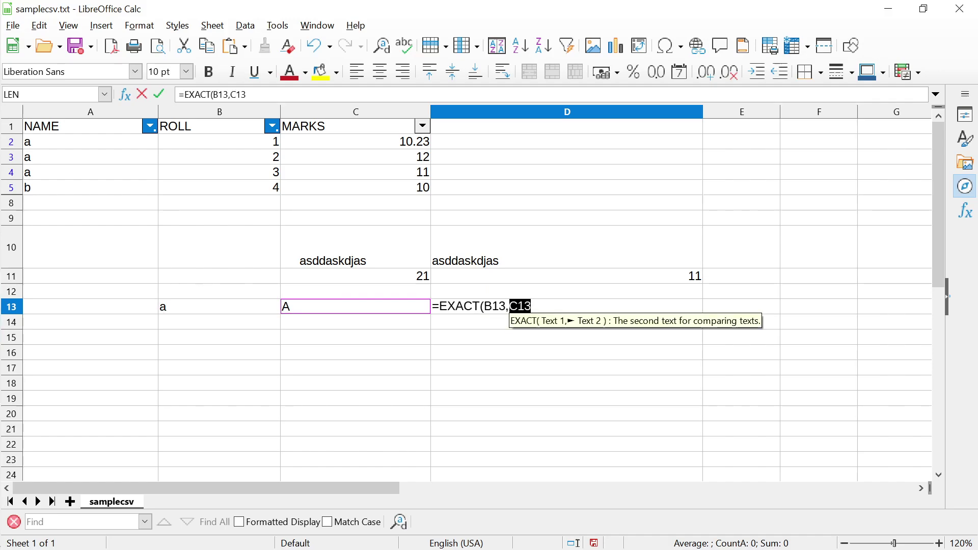
pyautogui.write(')')
pyautogui.press('Return')
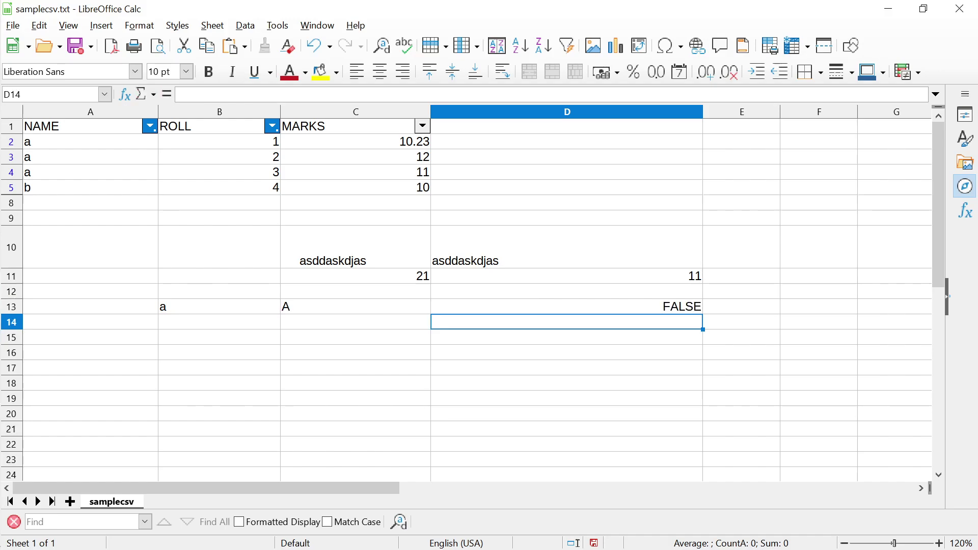
pyautogui.click(567, 306)
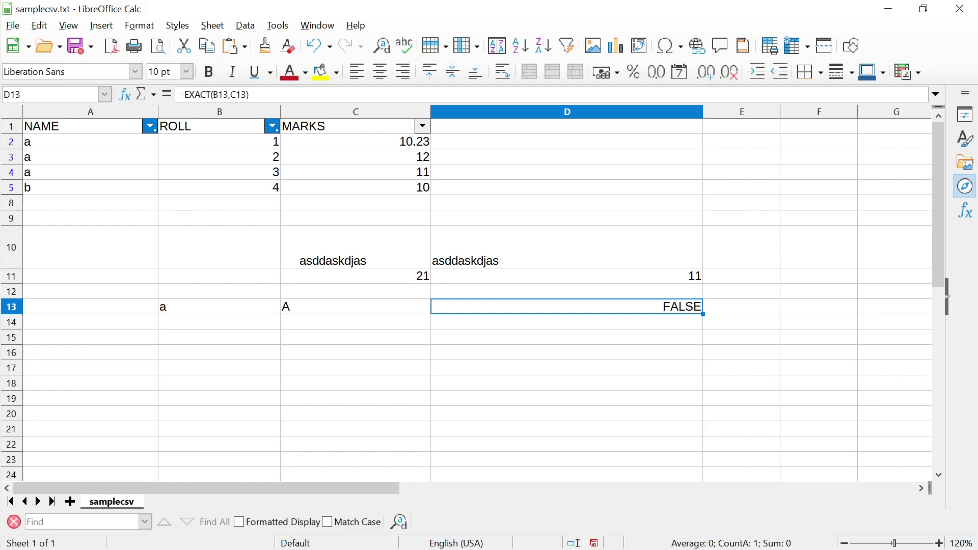
pyautogui.hotkey('alt', 'Tab')
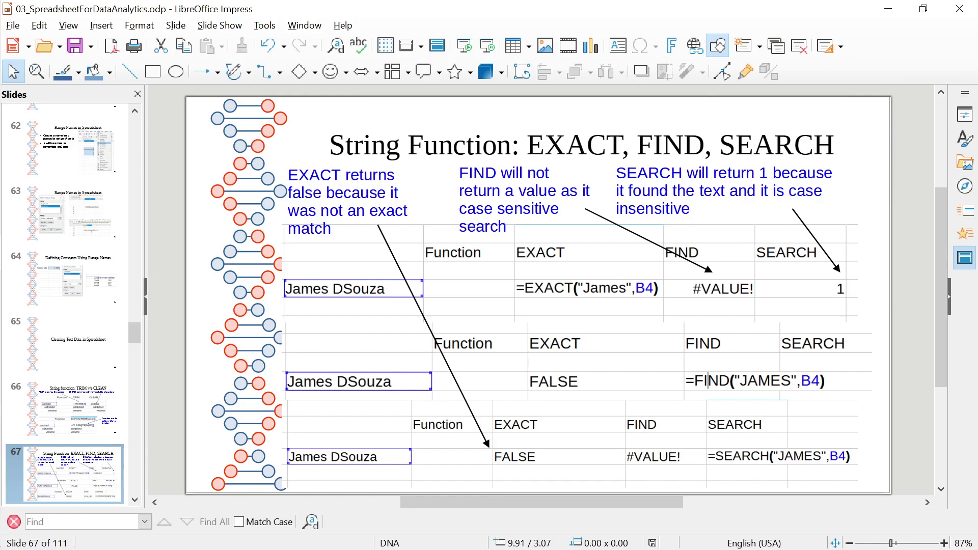
# Back in Calc, delete the EXACT result from D13
pyautogui.hotkey('alt', 'Tab')
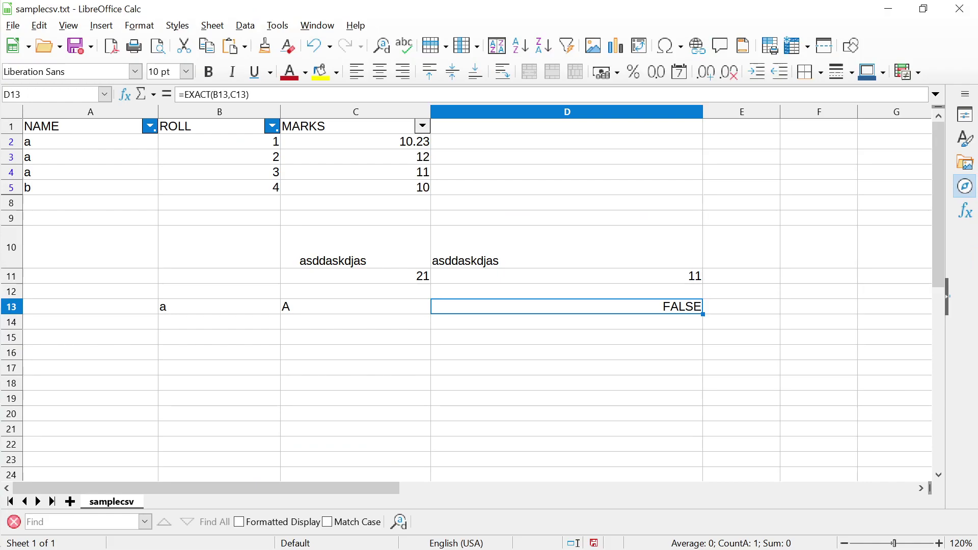
pyautogui.press('Delete')
# Start a SEARCH entry in D13, check the SEARCH slide, then discard it leaving D13 empty
pyautogui.write('SE')
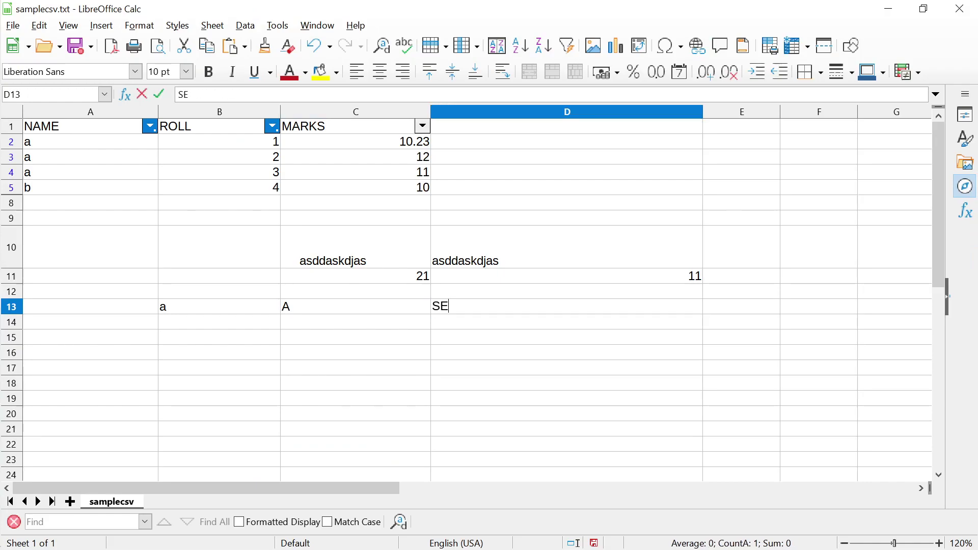
pyautogui.write('ARCH(')
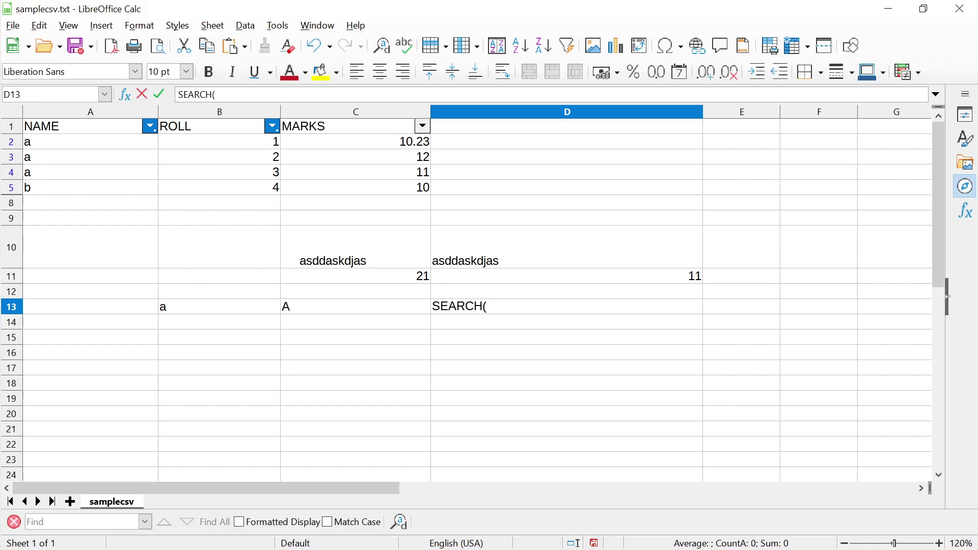
pyautogui.hotkey('alt', 'Tab')
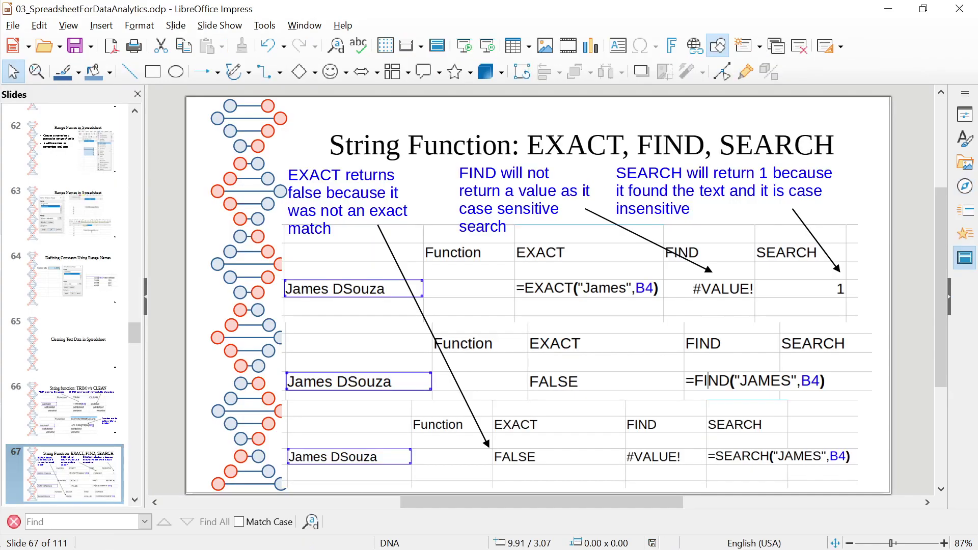
pyautogui.hotkey('alt', 'Tab')
pyautogui.press('Escape')
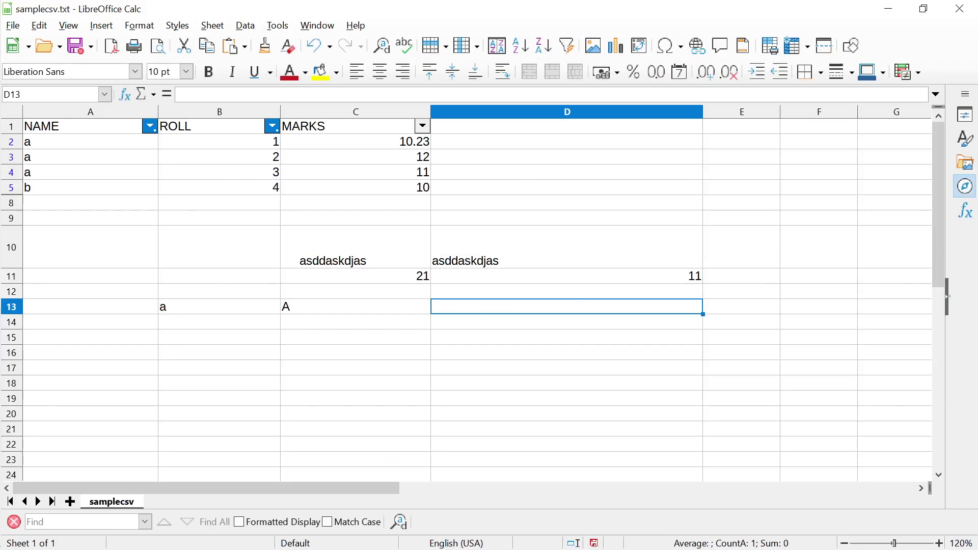
pyautogui.write('=SEA')
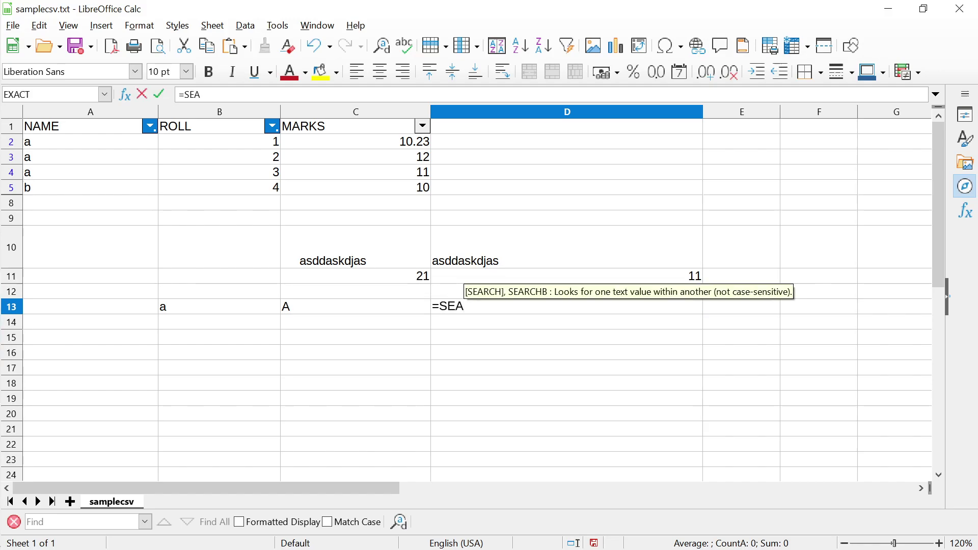
pyautogui.press('BackSpace')
pyautogui.press('BackSpace')
pyautogui.press('BackSpace')
pyautogui.press('BackSpace')
pyautogui.press('Return')
# Replace B13 with a lowercase full name as sample text for SEARCH
pyautogui.press('Up')
pyautogui.press('Left')
pyautogui.press('Left')
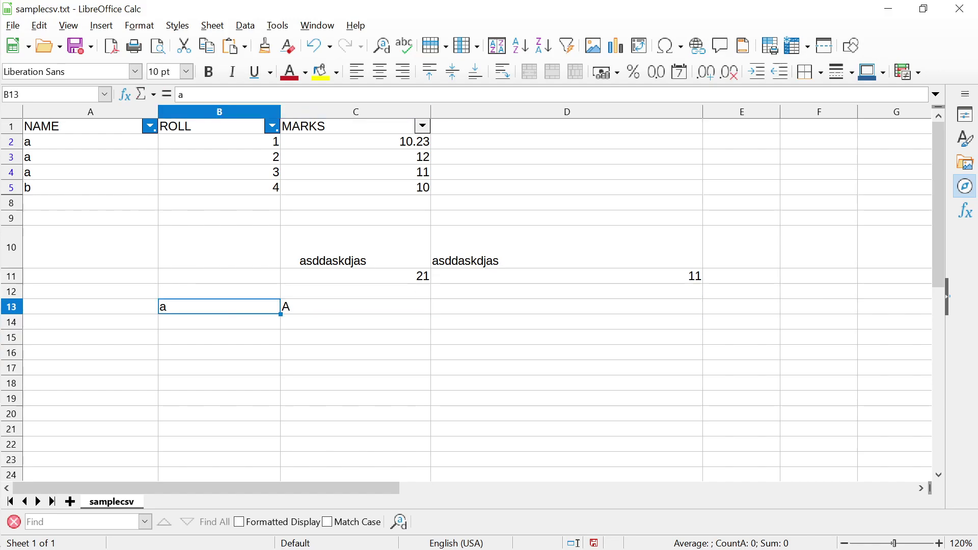
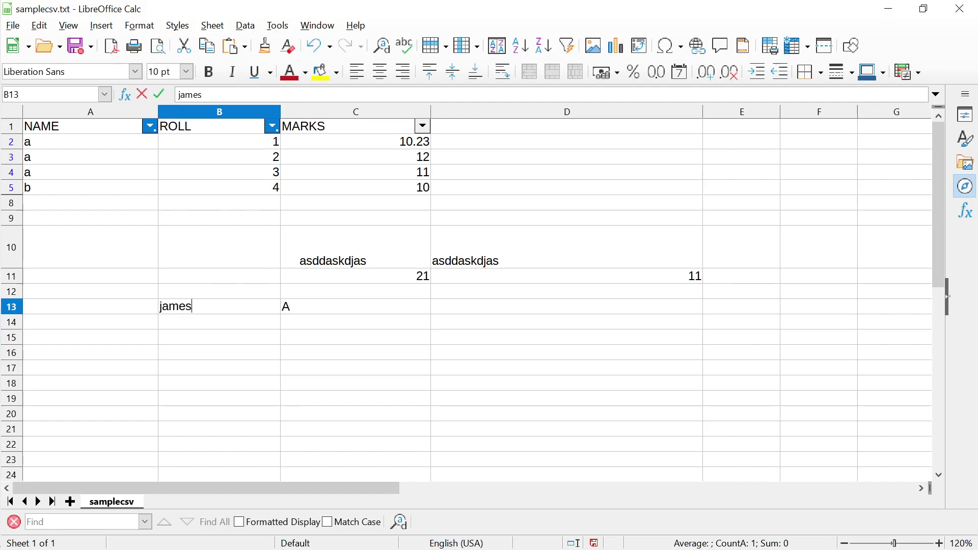
pyautogui.press('Return')
# Enter a SEARCH formula in C13 looking for the surname in B13, starting at position 0
pyautogui.click(356, 306)
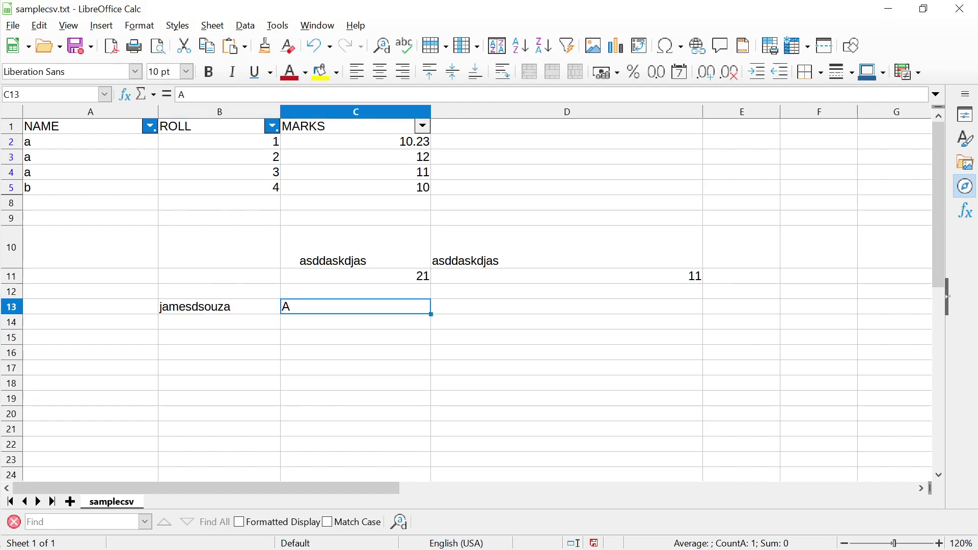
pyautogui.press('Delete')
pyautogui.press('Right')
pyautogui.press('Left')
pyautogui.write('=SEARCH')
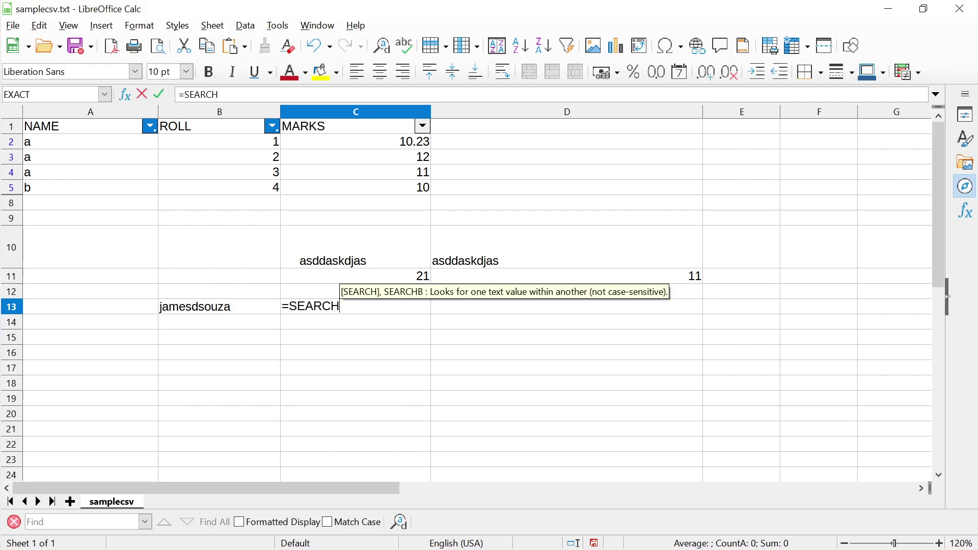
pyautogui.write('(')
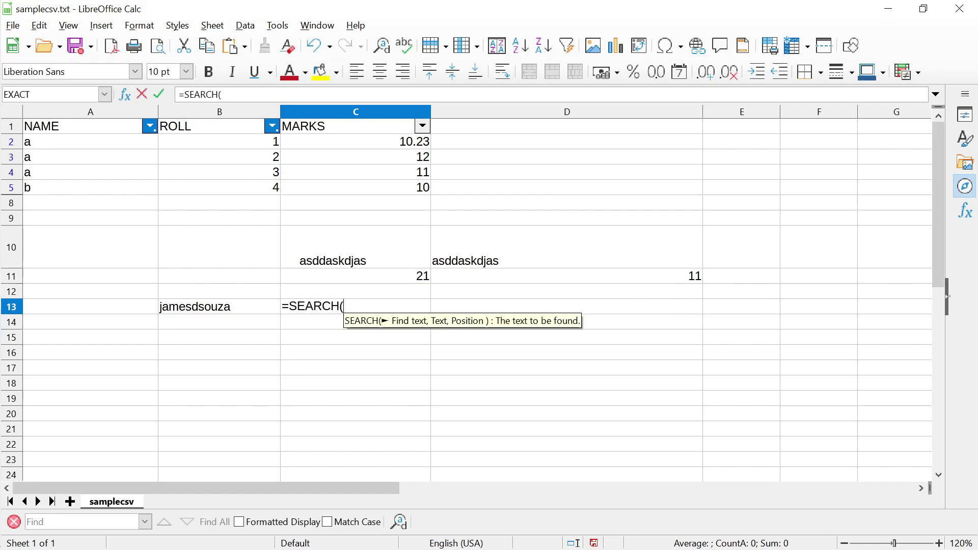
pyautogui.click(219, 306)
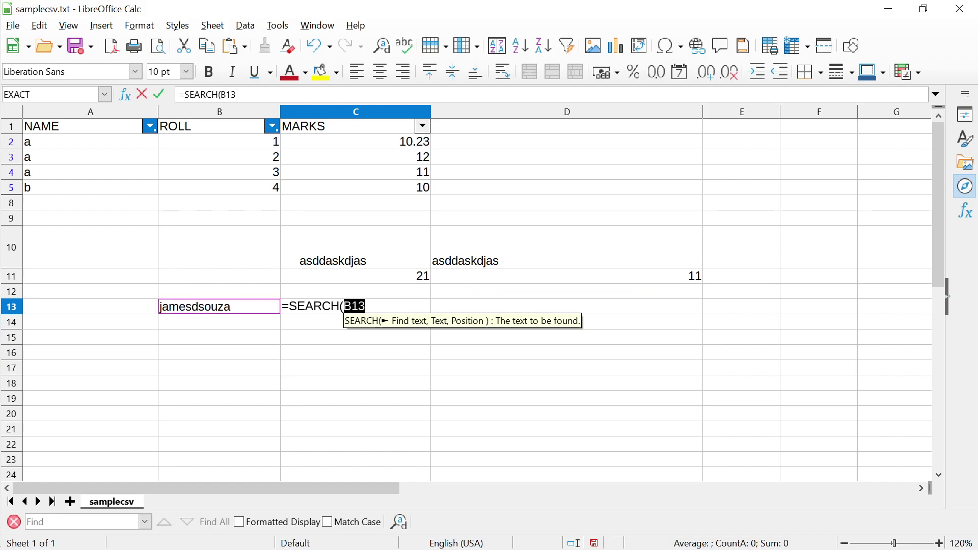
pyautogui.write('""')
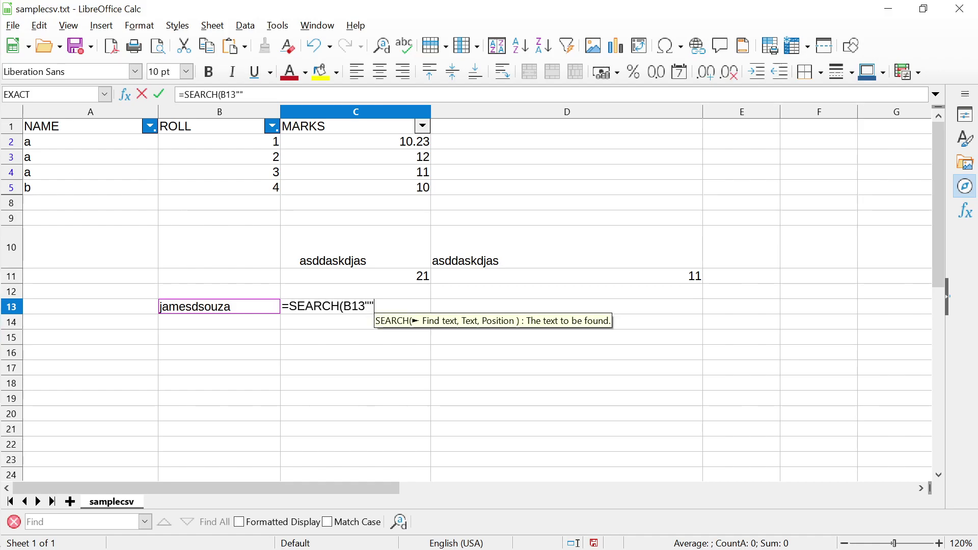
pyautogui.press('BackSpace')
pyautogui.press('BackSpace')
pyautogui.press('BackSpace')
pyautogui.press('BackSpace')
pyautogui.press('BackSpace')
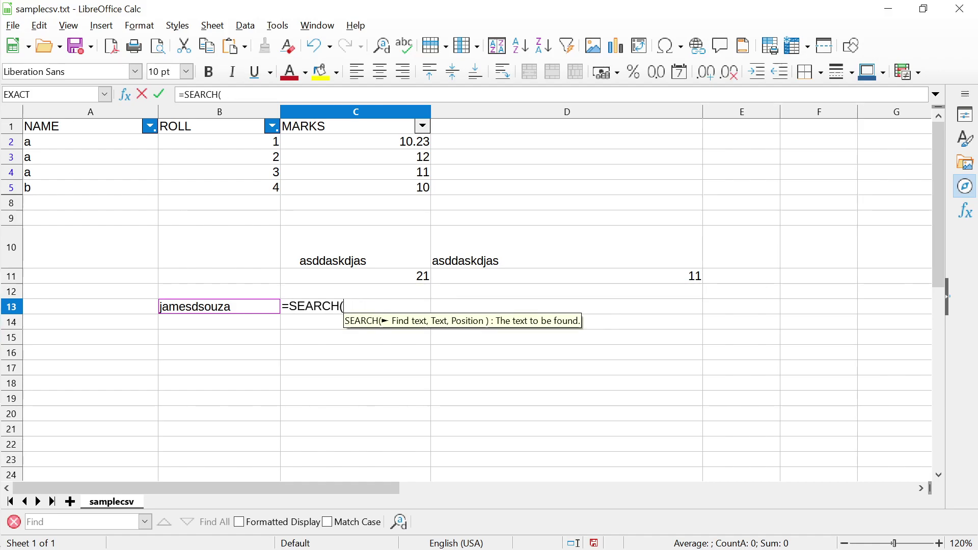
pyautogui.write('"')
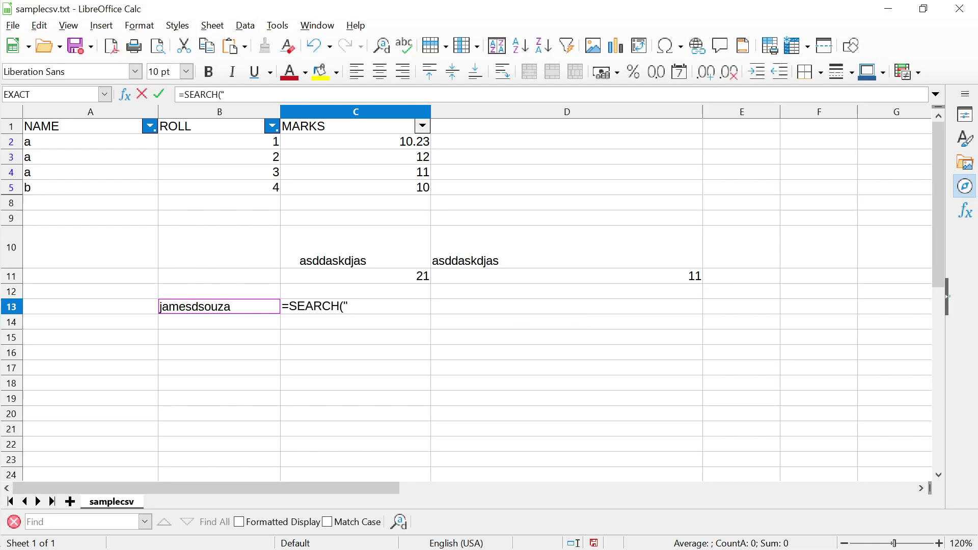
pyautogui.write('dsouza')
pyautogui.write(':,')
pyautogui.press('BackSpace')
pyautogui.press('BackSpace')
pyautogui.write('",')
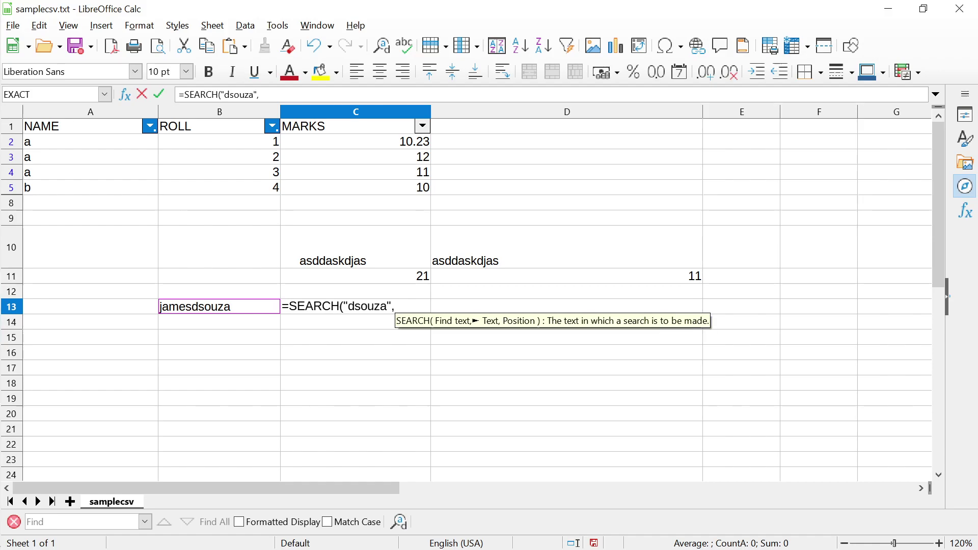
pyautogui.press('Left')
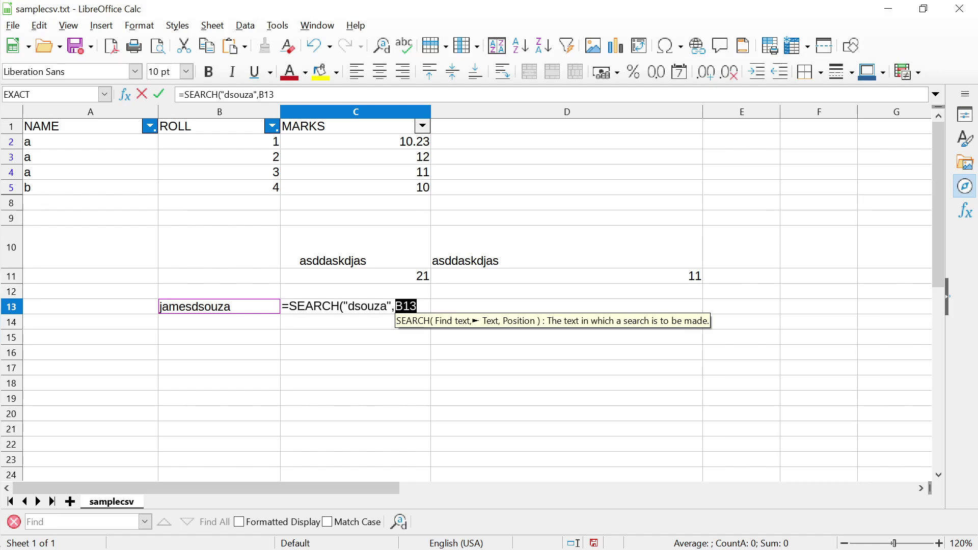
pyautogui.press('Right')
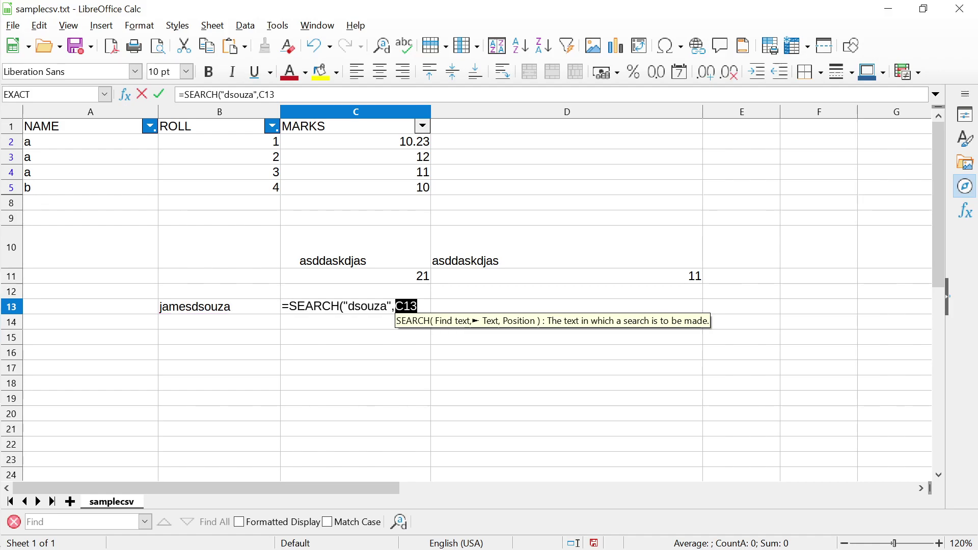
pyautogui.press('Left')
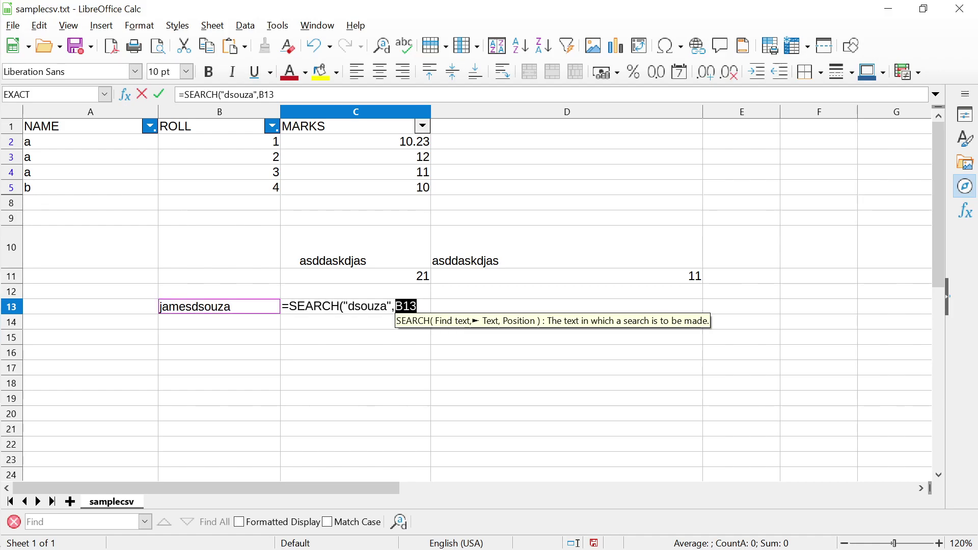
pyautogui.write(',')
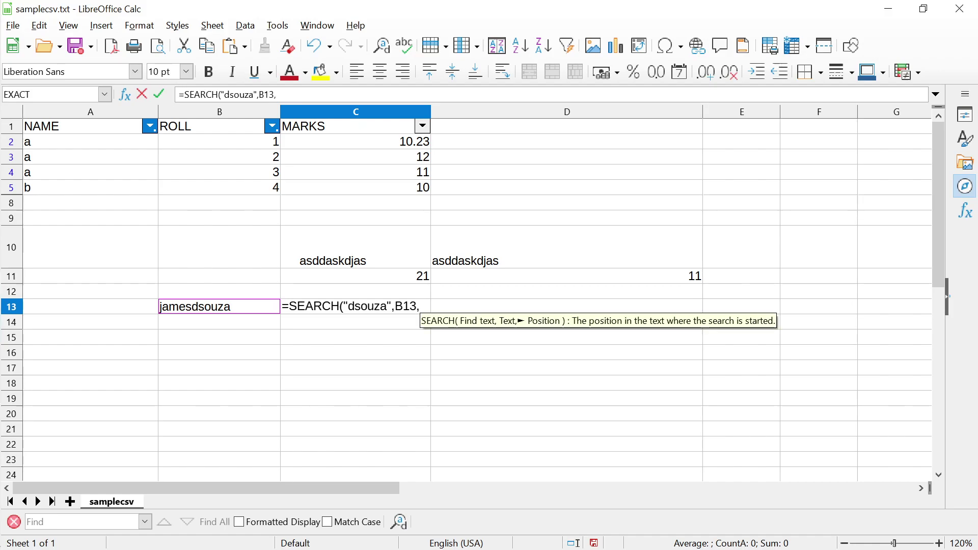
pyautogui.write('0')
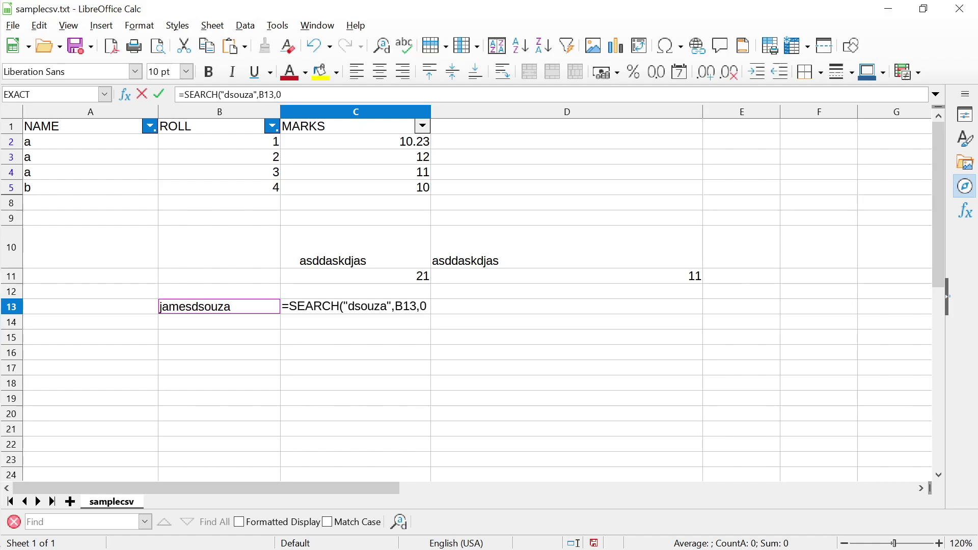
pyautogui.write(')')
pyautogui.press('Return')
# Change the SEARCH start position from 0 to 1 so C13 returns 6
pyautogui.click(356, 306)
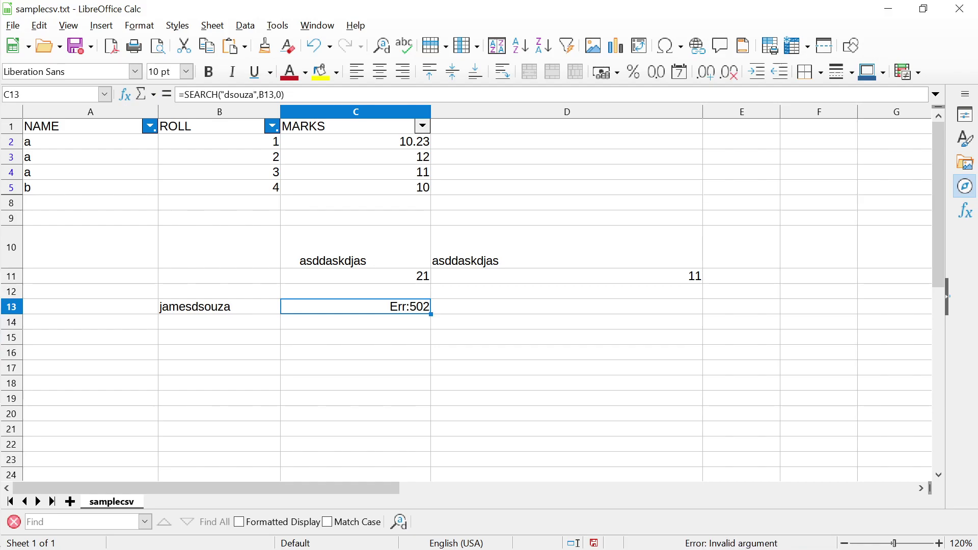
pyautogui.press('F2')
pyautogui.press('Left')
pyautogui.press('BackSpace')
pyautogui.write('1')
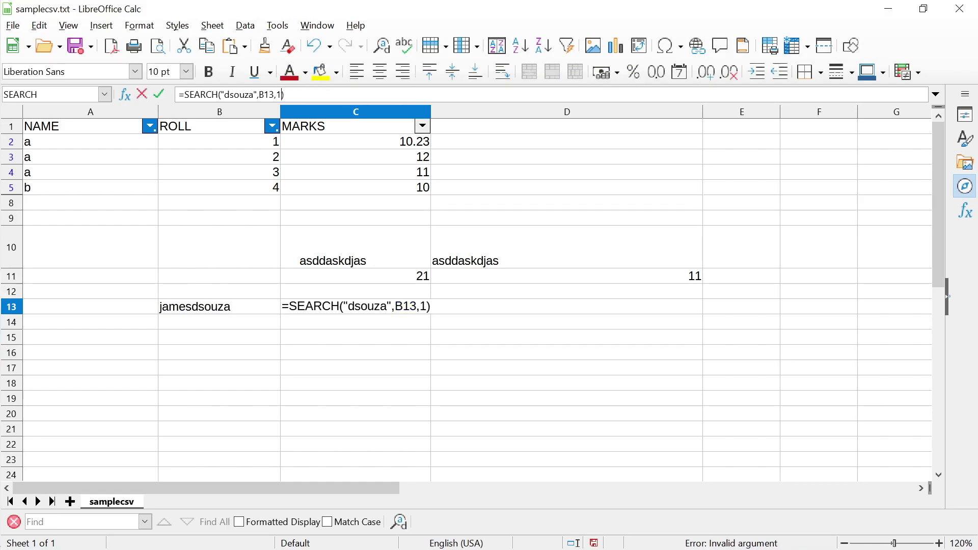
pyautogui.press('Return')
pyautogui.click(356, 307)
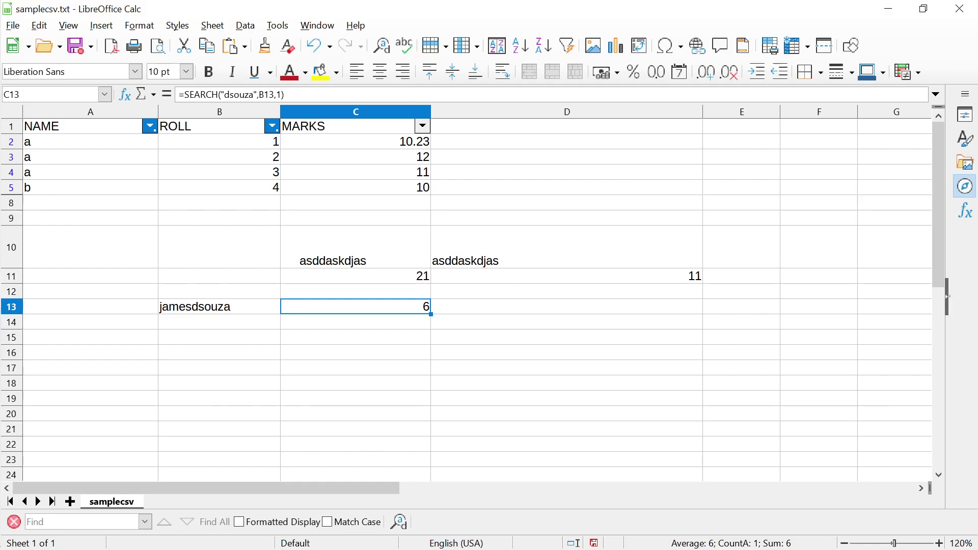
# Insert extra letters before the surname in B13 so C13 returns 11, then switch to the slides
pyautogui.press('Return')
pyautogui.click(356, 306)
pyautogui.doubleClick(205, 306)
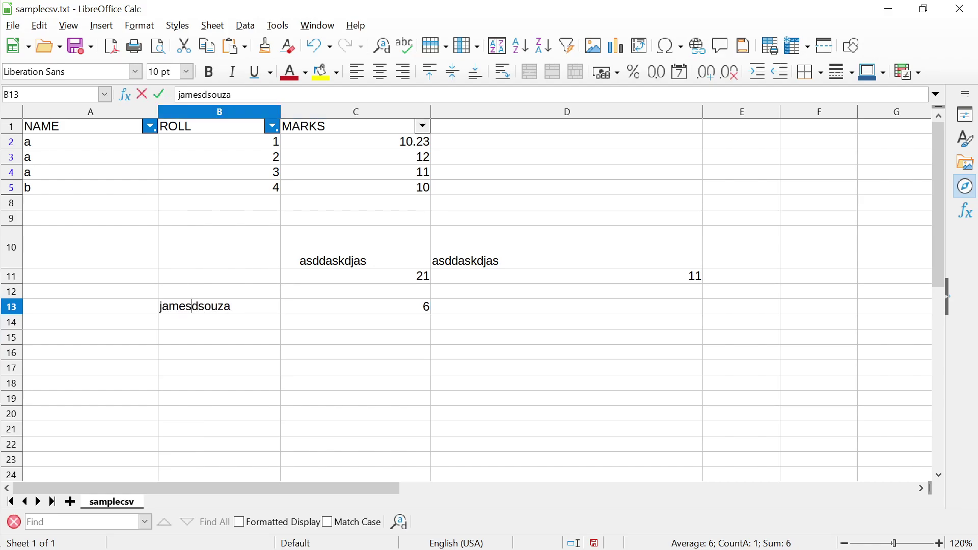
pyautogui.write('dcruzdsouza')
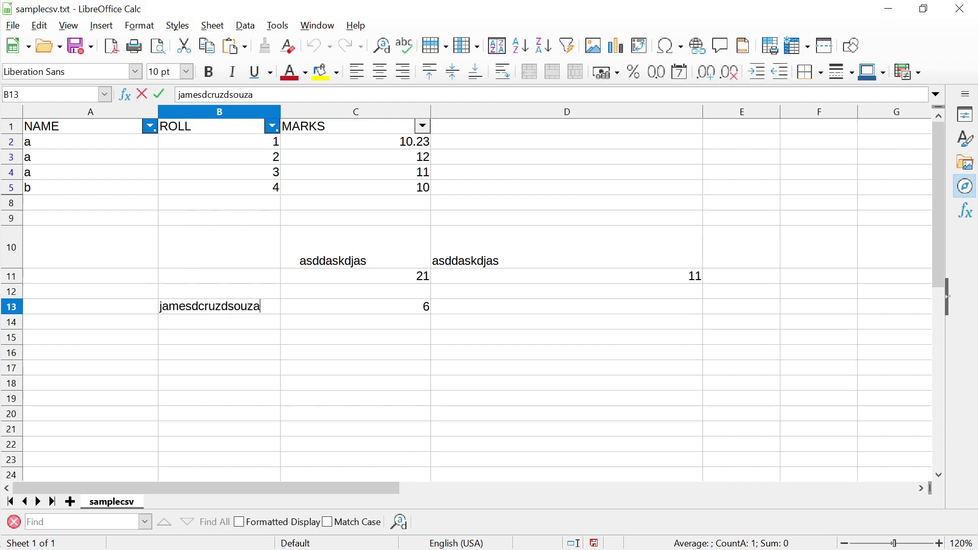
pyautogui.write('rodriques')
pyautogui.press('Return')
pyautogui.click(356, 307)
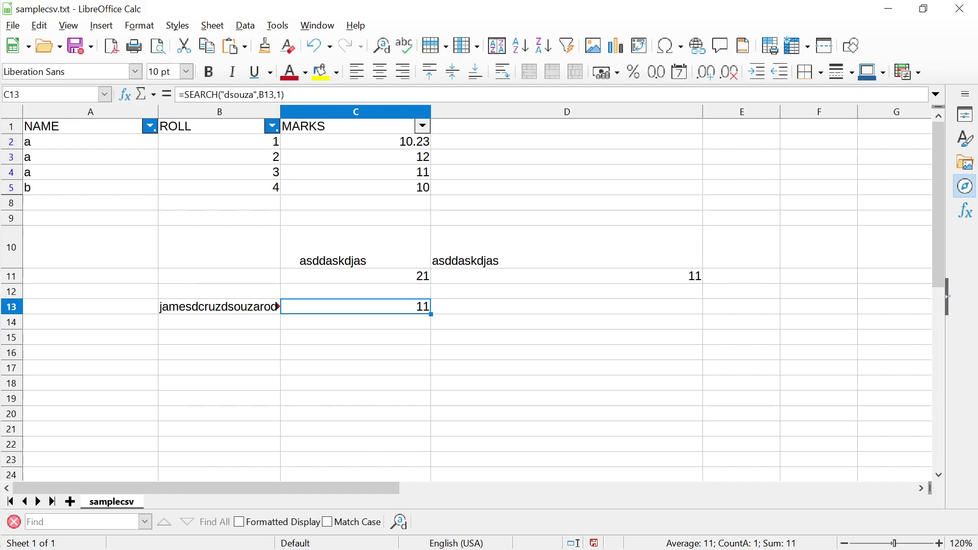
pyautogui.hotkey('alt', 'Tab')
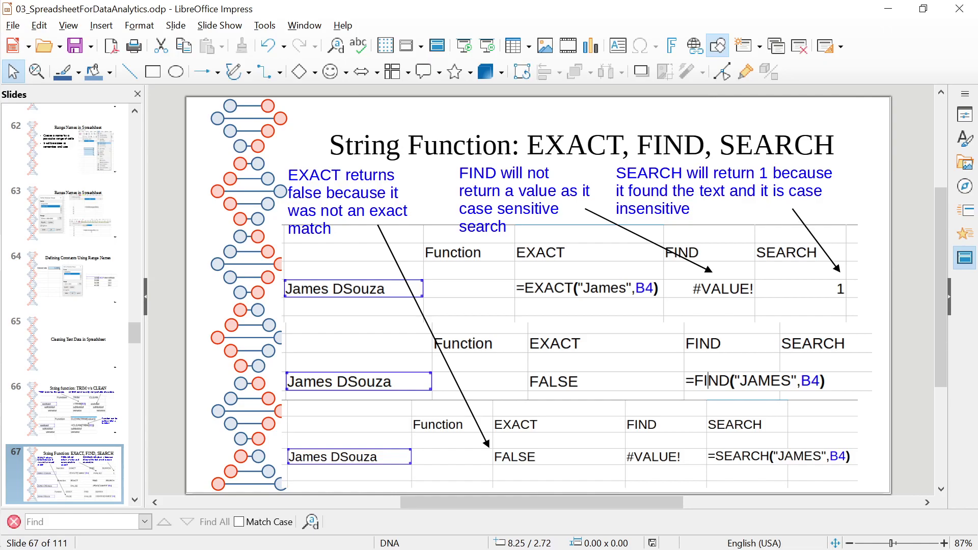
# Turn C13 into a FIND on the uppercase surname, which returns #VALUE!
pyautogui.hotkey('alt', 'Tab')
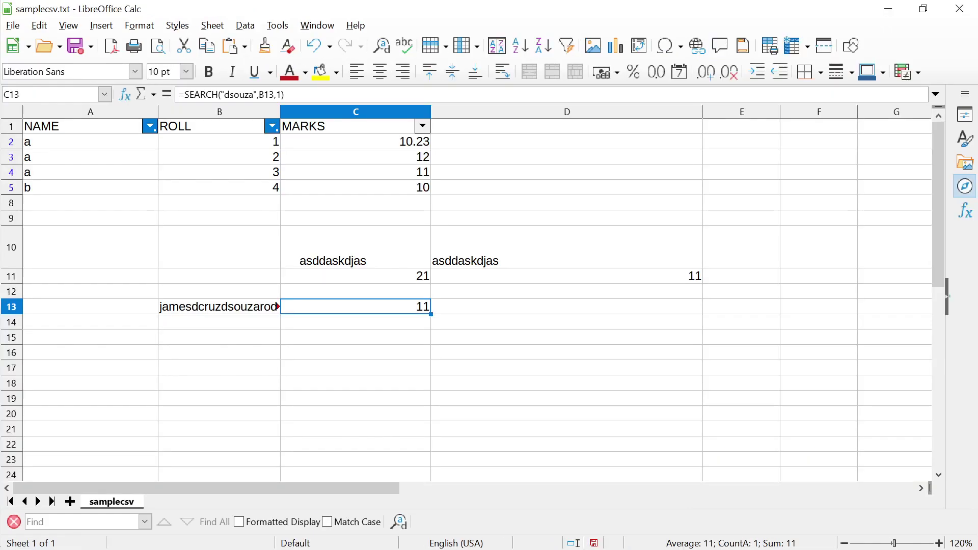
pyautogui.doubleClick(367, 306)
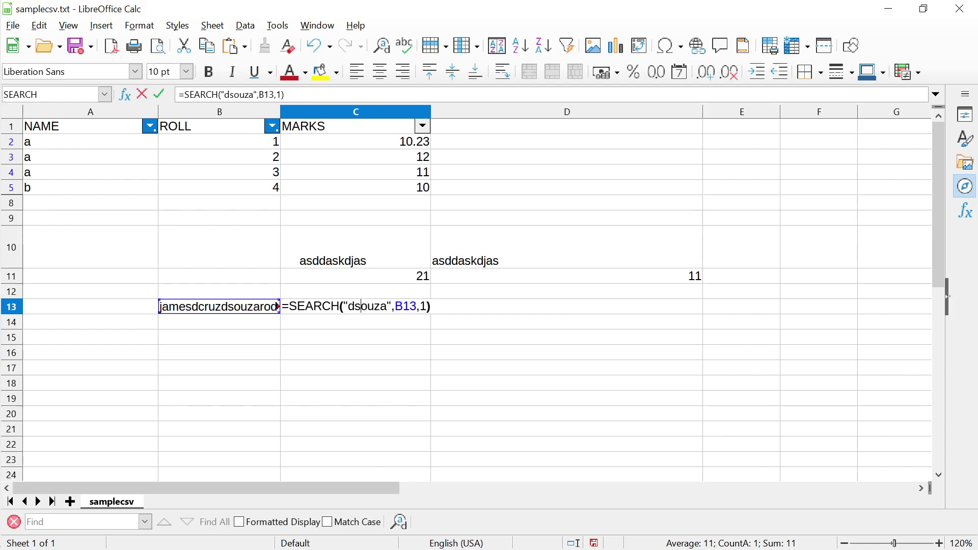
pyautogui.doubleClick(367, 306)
pyautogui.write('DSOUZA')
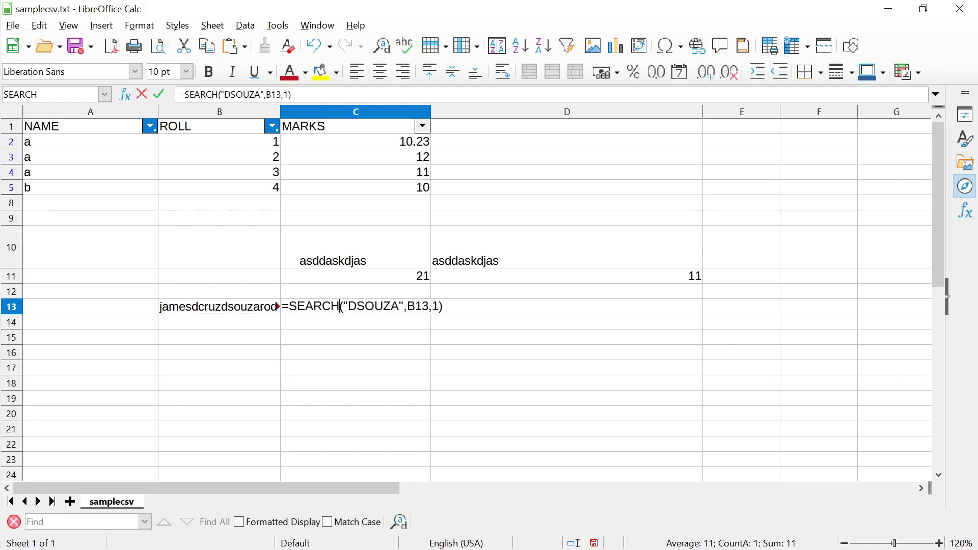
pyautogui.click(340, 307)
pyautogui.press('BackSpace')
pyautogui.press('BackSpace')
pyautogui.press('BackSpace')
pyautogui.press('BackSpace')
pyautogui.press('BackSpace')
pyautogui.press('BackSpace')
pyautogui.write('FIND')
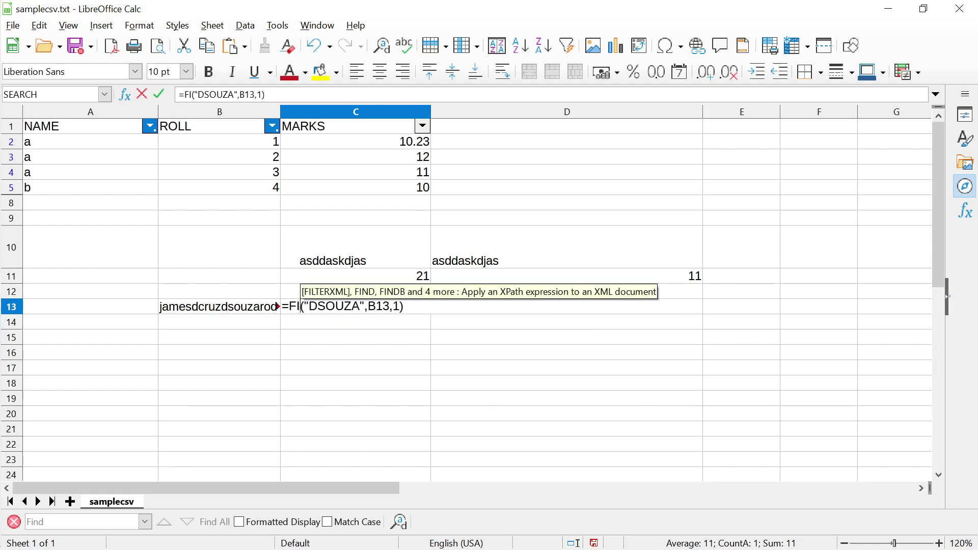
pyautogui.press('Return')
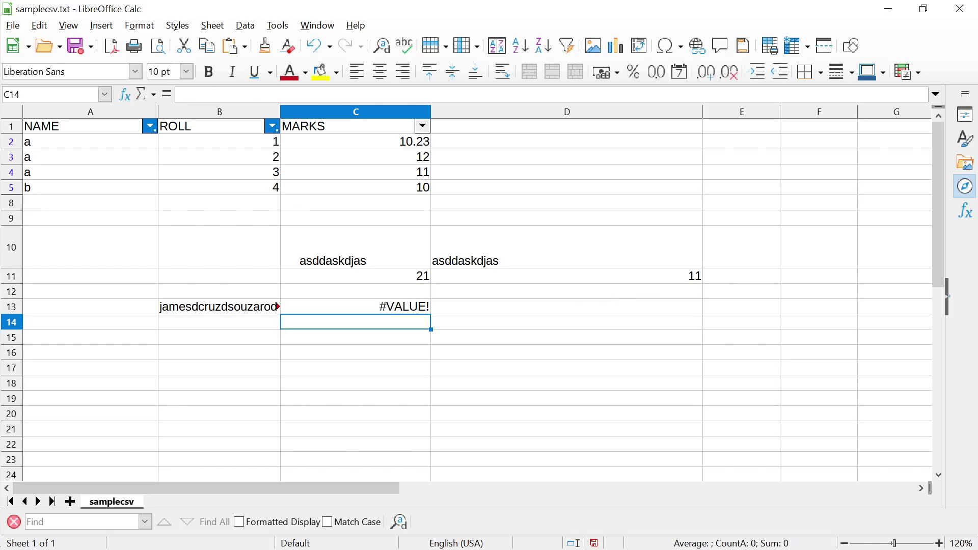
pyautogui.click(355, 306)
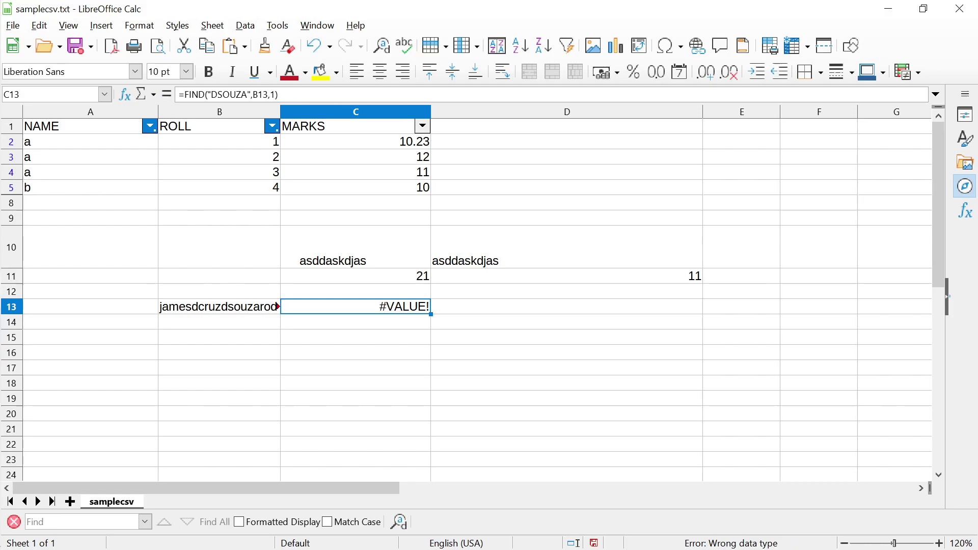
# Switch the FIND search text to the lowercase surname so it returns 11, then return to the slides
pyautogui.doubleClick(386, 306)
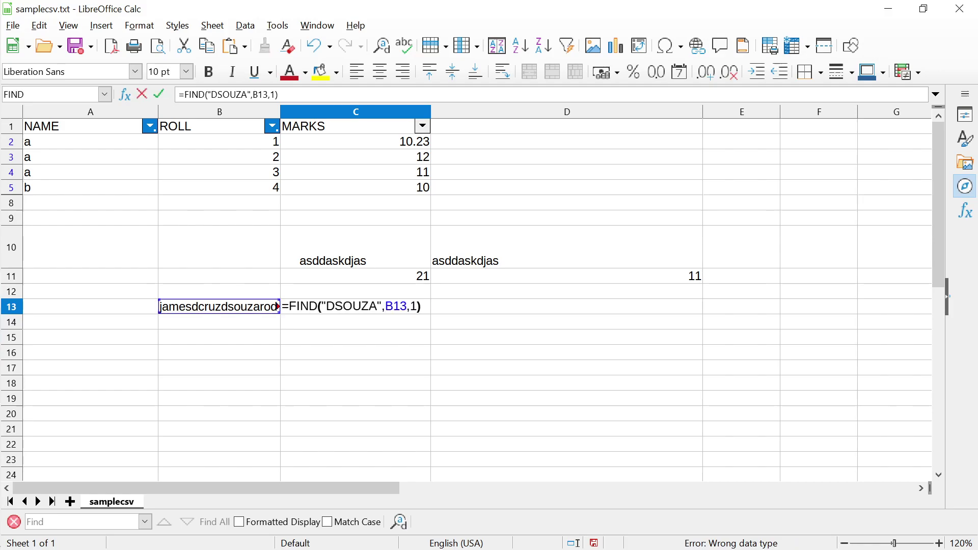
pyautogui.doubleClick(351, 306)
pyautogui.write('dsouza')
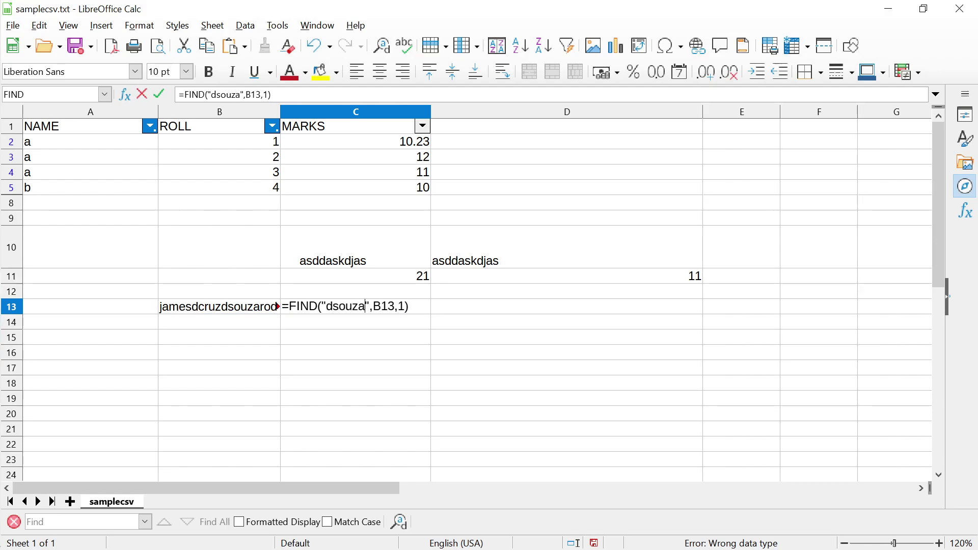
pyautogui.press('Return')
pyautogui.click(356, 306)
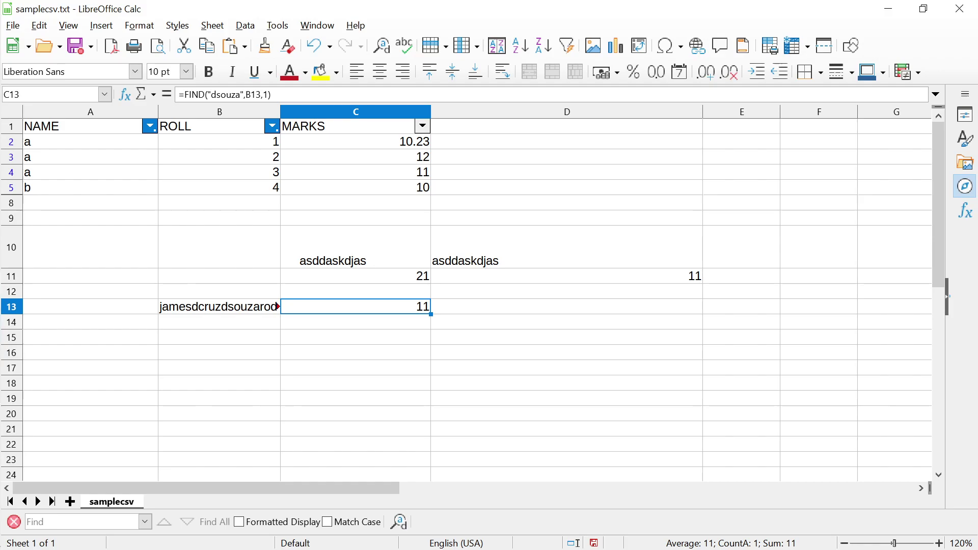
pyautogui.click(356, 321)
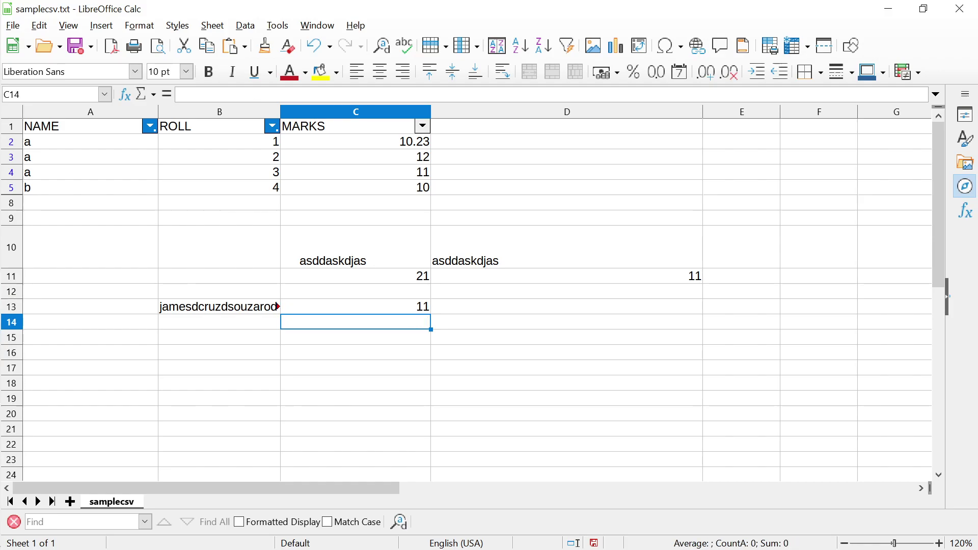
pyautogui.hotkey('alt', 'Tab')
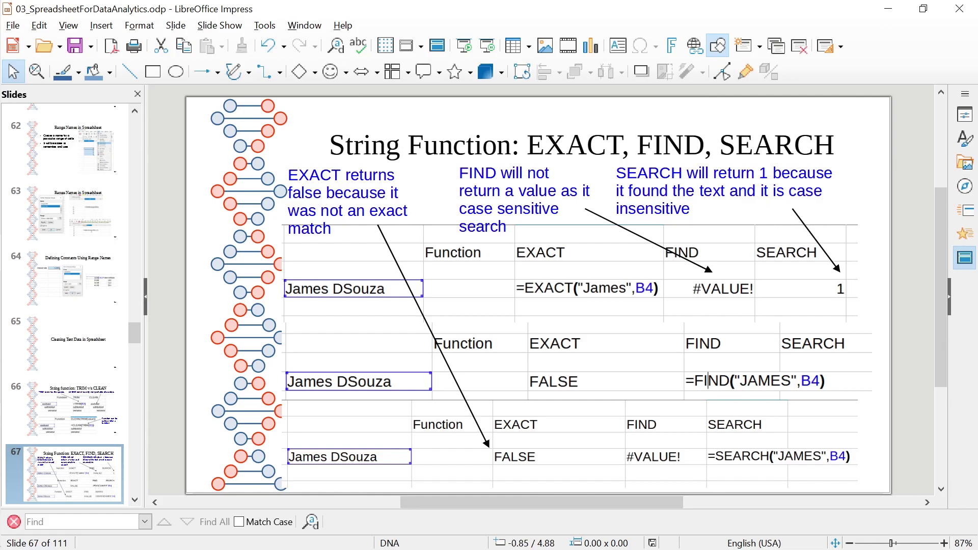
# Go to slide 68 and highlight the LEN and LEFT words in its title
pyautogui.press('Up')
pyautogui.press('Down')
pyautogui.press('Down')
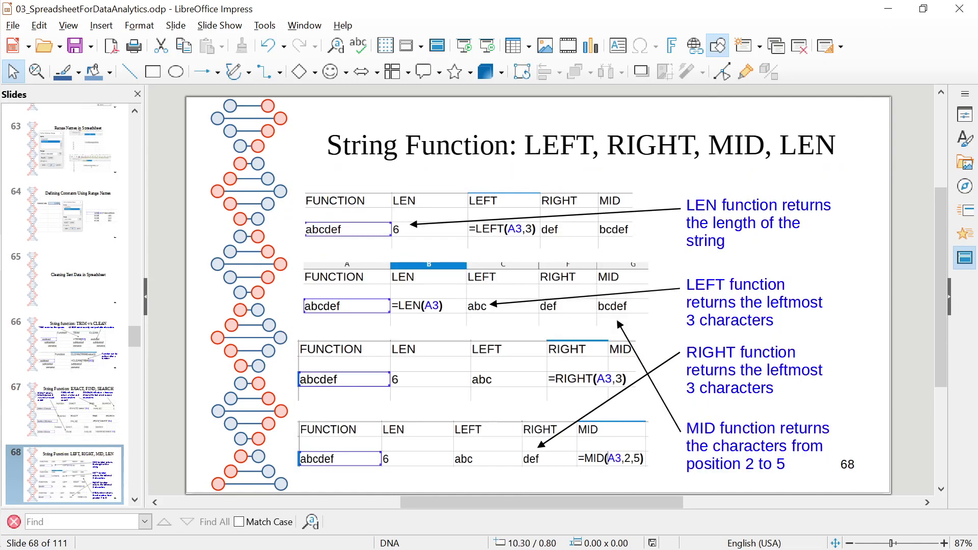
pyautogui.doubleClick(808, 145)
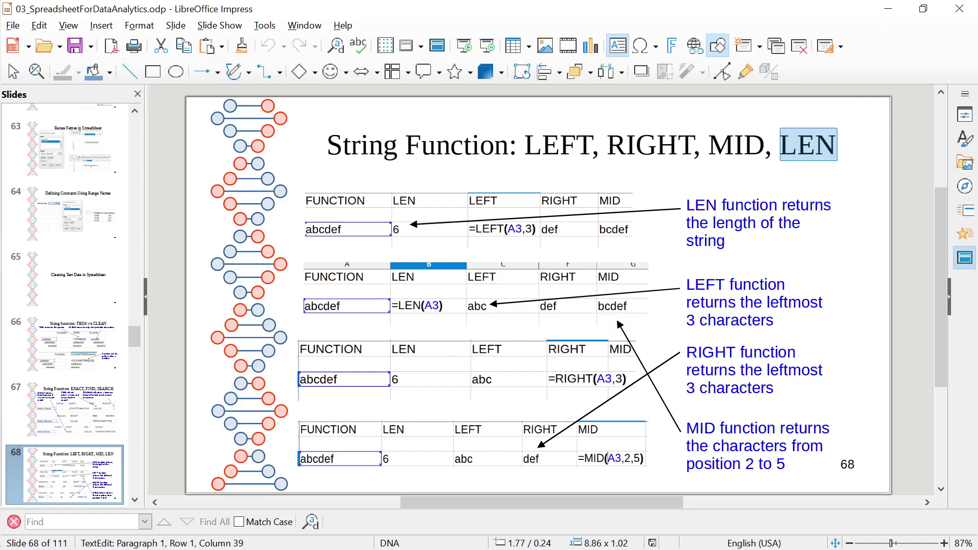
pyautogui.doubleClick(560, 145)
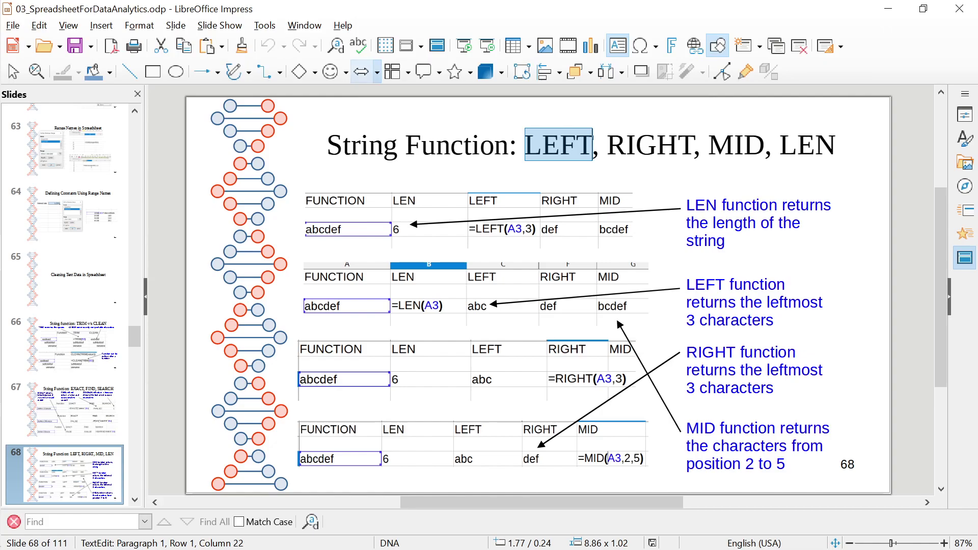
# Start the slideshow from the current slide 68
pyautogui.hotkey('alt', 'd')
pyautogui.press('Down')
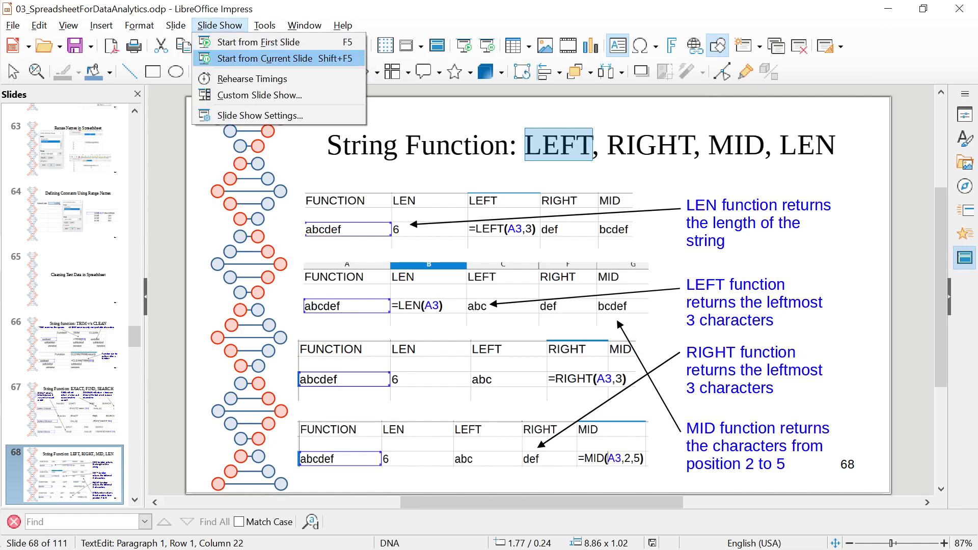
pyautogui.press('Return')
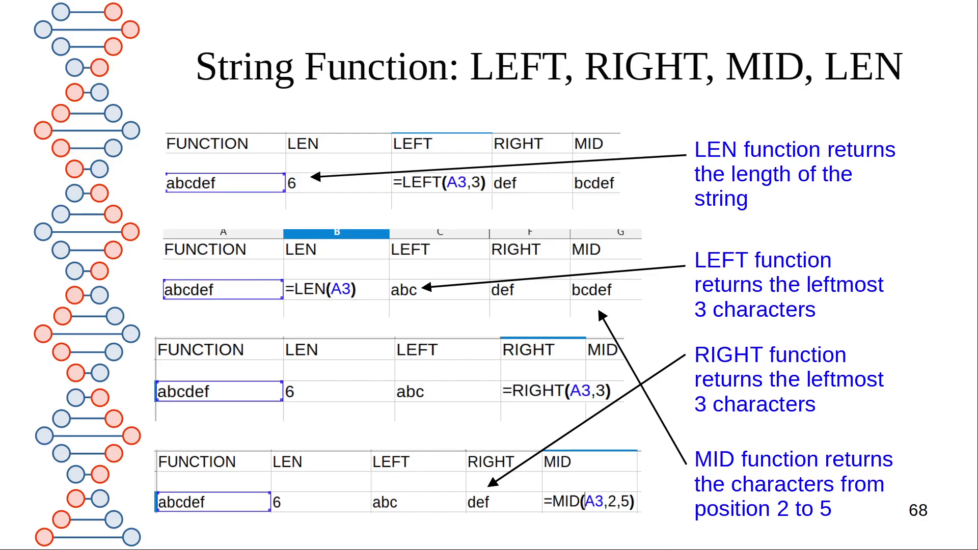
# Advance to slide 69, where LOWER, UPPER and PROPER convert aBCedf
pyautogui.press('Right')
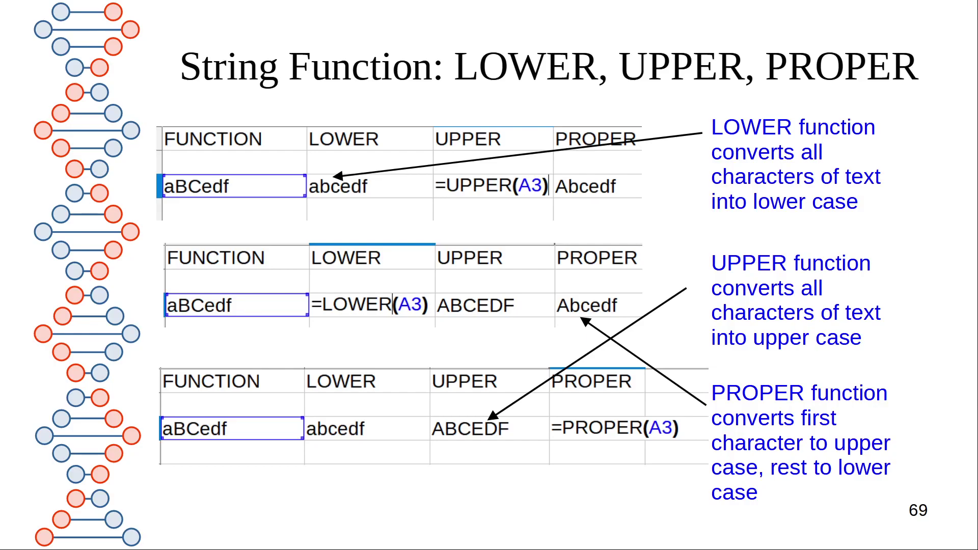
# Advance to slide 70, where DOLLAR, FIXED and TEXT format 78343.435
pyautogui.press('Right')
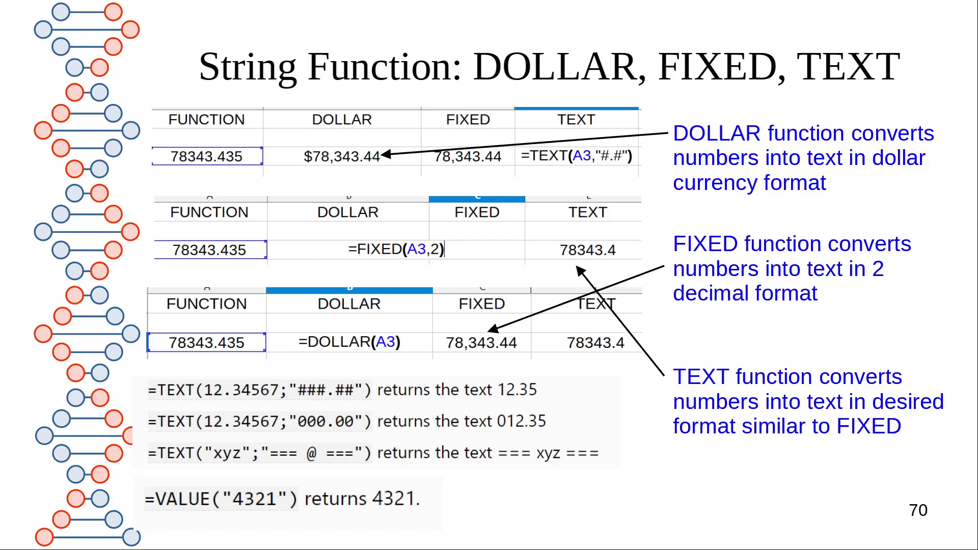
# Advance to slide 71 covering the REPLACE and SUBSTITUTE functions
pyautogui.press('Right')
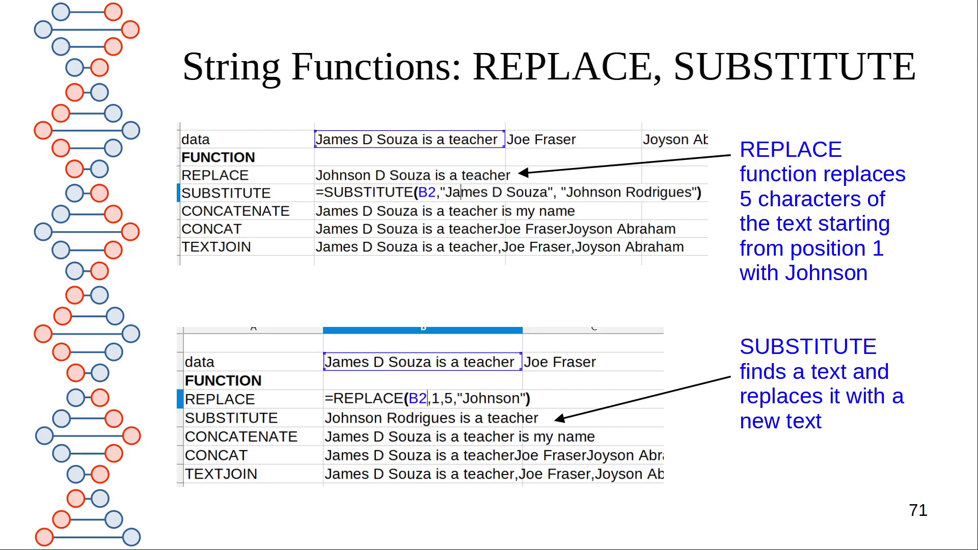
# Advance to slide 72 on CONCATENATE and CONCAT, keeping the slideshow in front
pyautogui.press('Right')
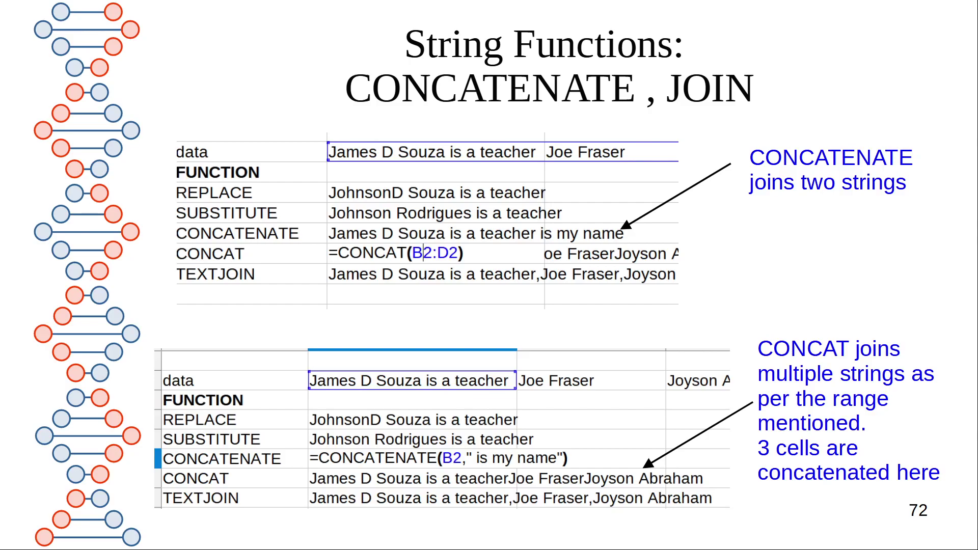
pyautogui.press('super')
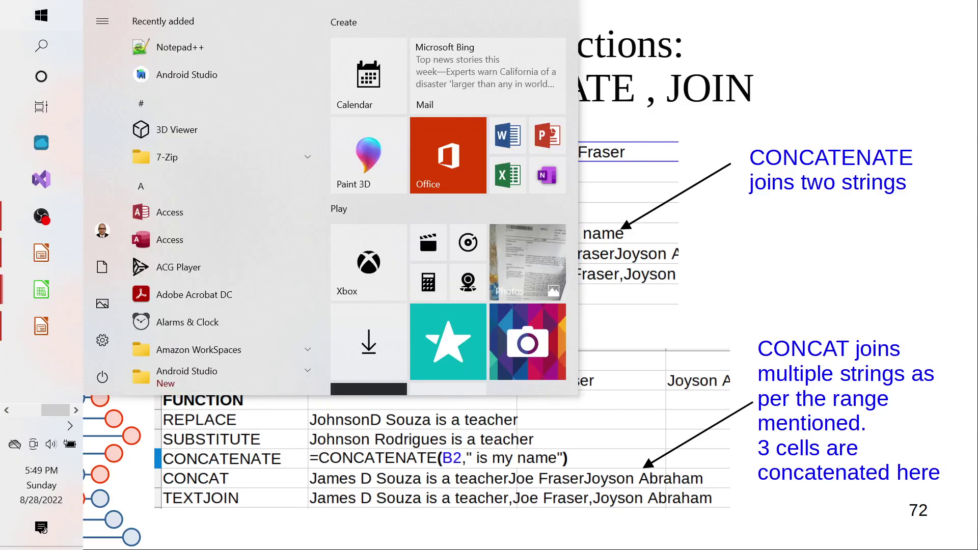
pyautogui.press('Escape')
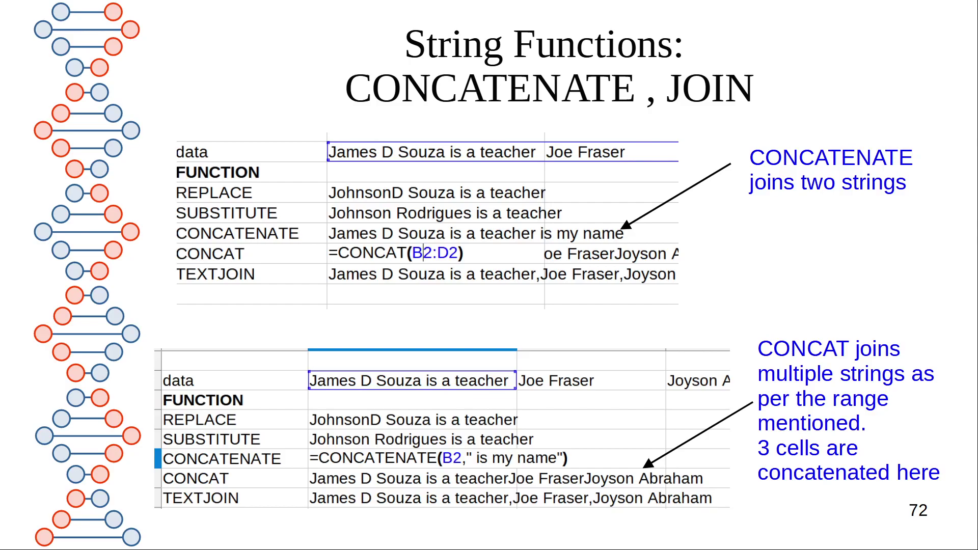
# Step ahead to slide 73, then back to slide 72 on CONCAT and TEXTJOIN
pyautogui.press('Right')
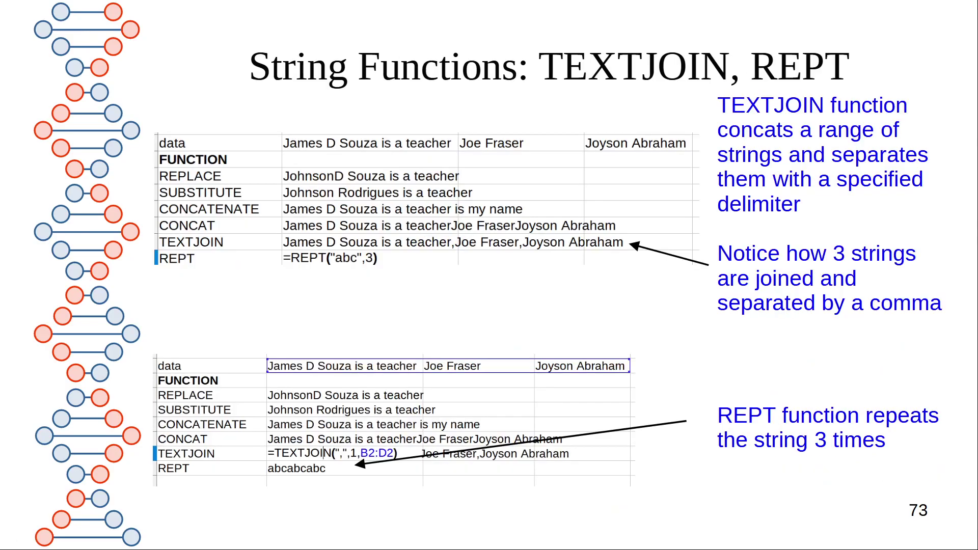
pyautogui.press('Left')
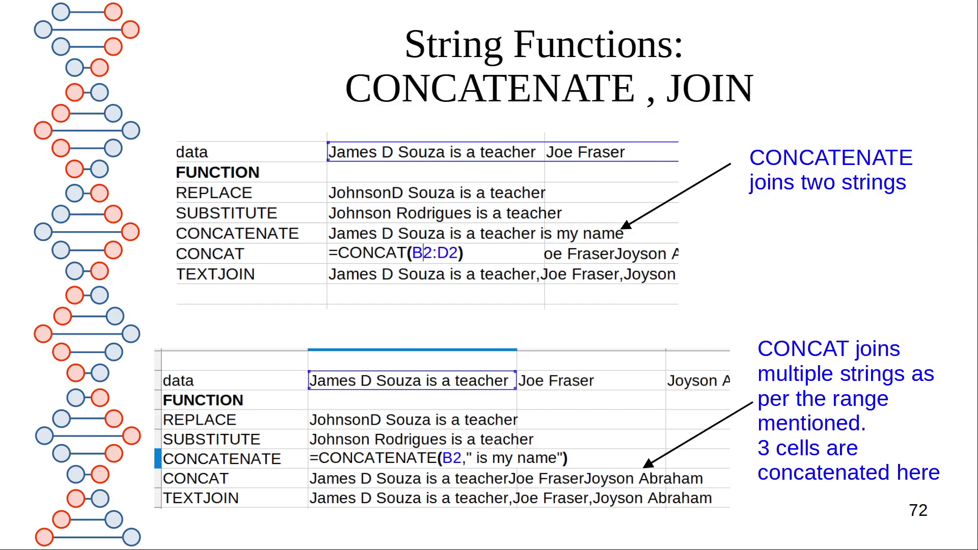
# Advance to slide 73, where TEXTJOIN joins three strings and REPT("abc",3) gives abcabcabc
pyautogui.press('Right')
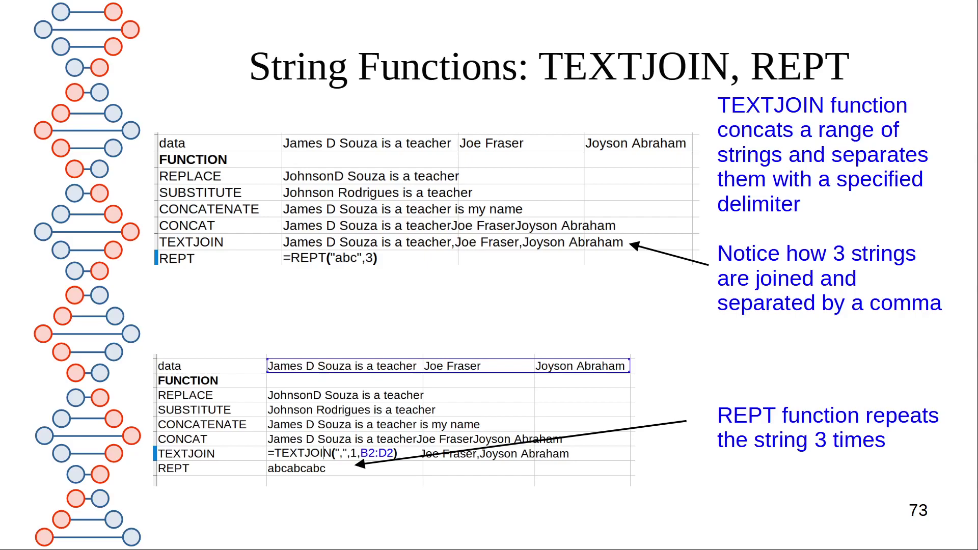
# Switch to Calc and enter A, B and CD into B5:D5 on Sheet22
pyautogui.press('Escape')
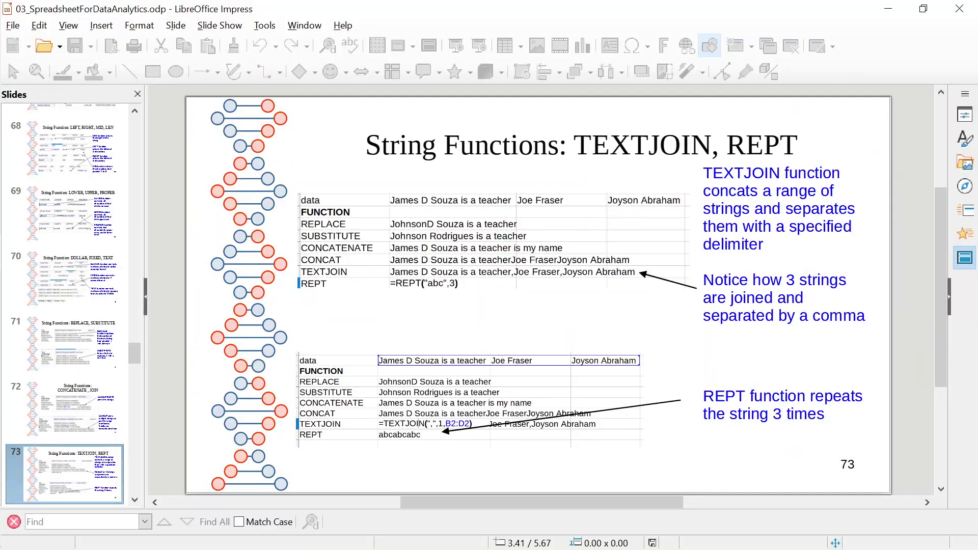
pyautogui.hotkey('alt', 'Tab')
pyautogui.press('Tab')
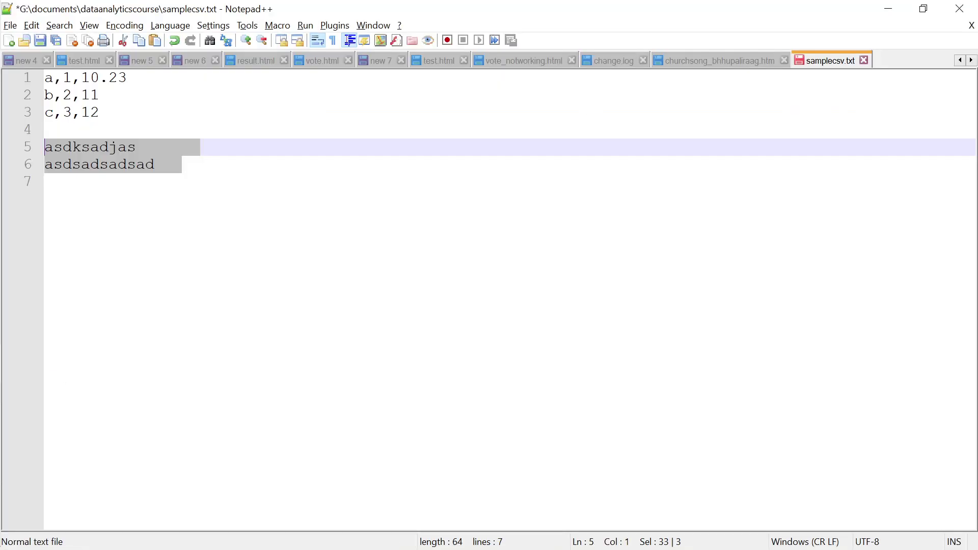
pyautogui.hotkey('alt', 'Tab')
pyautogui.press('Tab')
pyautogui.press('Tab')
pyautogui.press('Tab')
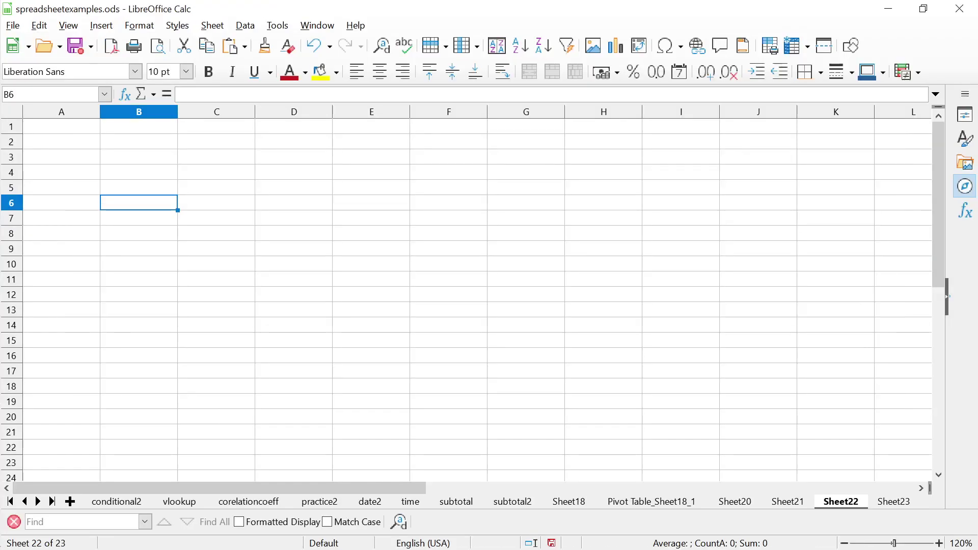
pyautogui.write('A')
pyautogui.press('Tab')
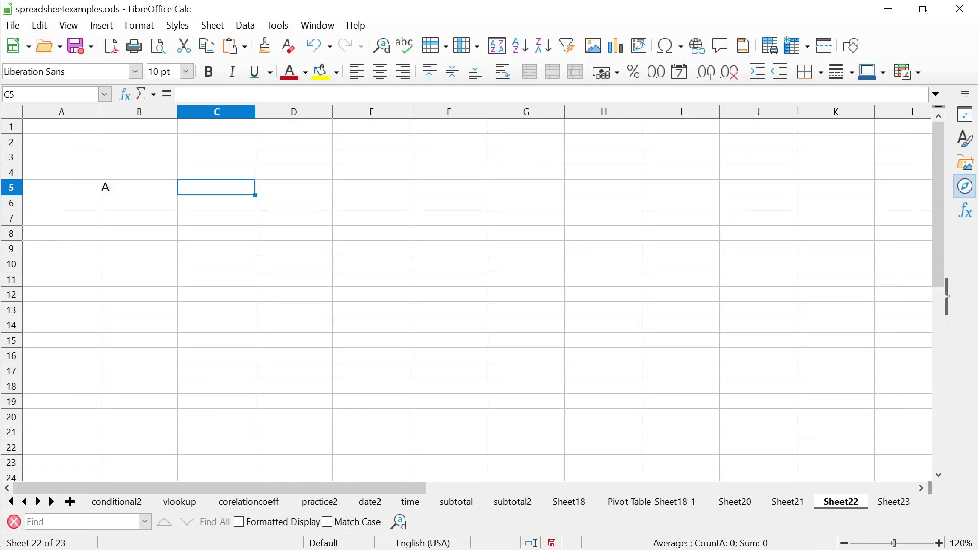
pyautogui.write('B')
pyautogui.press('Tab')
pyautogui.write('CD')
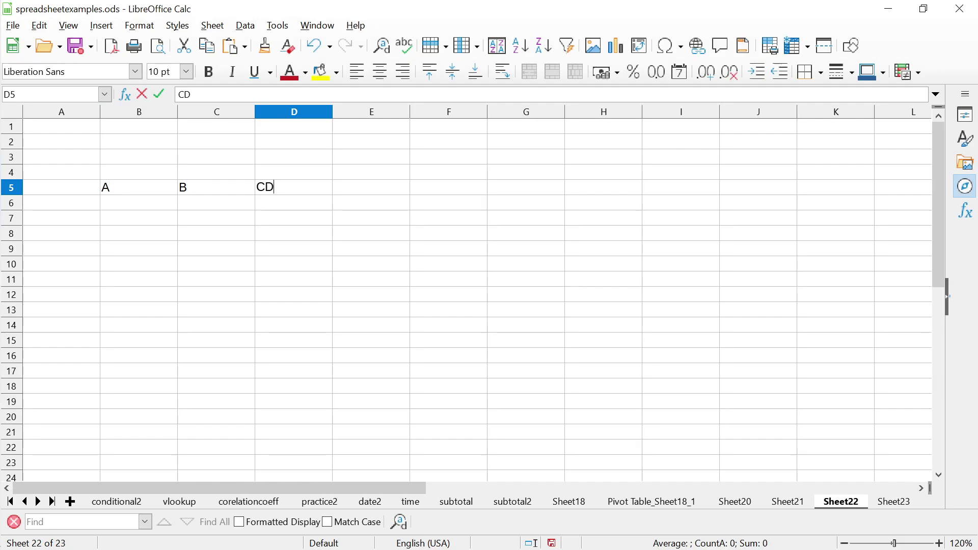
pyautogui.press('Tab')
pyautogui.press('Tab')
# Enter =TEXTJOIN(",",1,B5:D5) in F5 so it shows A,B,CD
pyautogui.write('=')
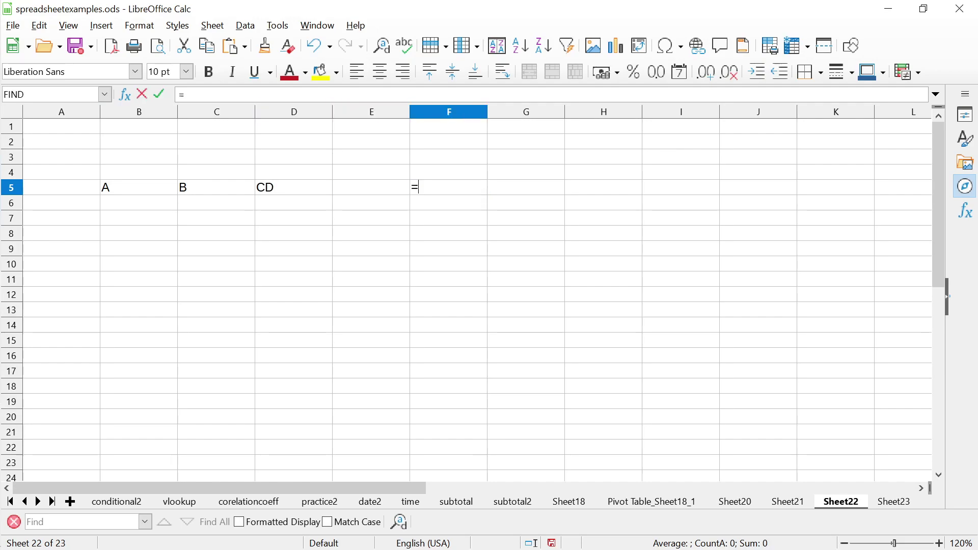
pyautogui.write('TEXTJOI')
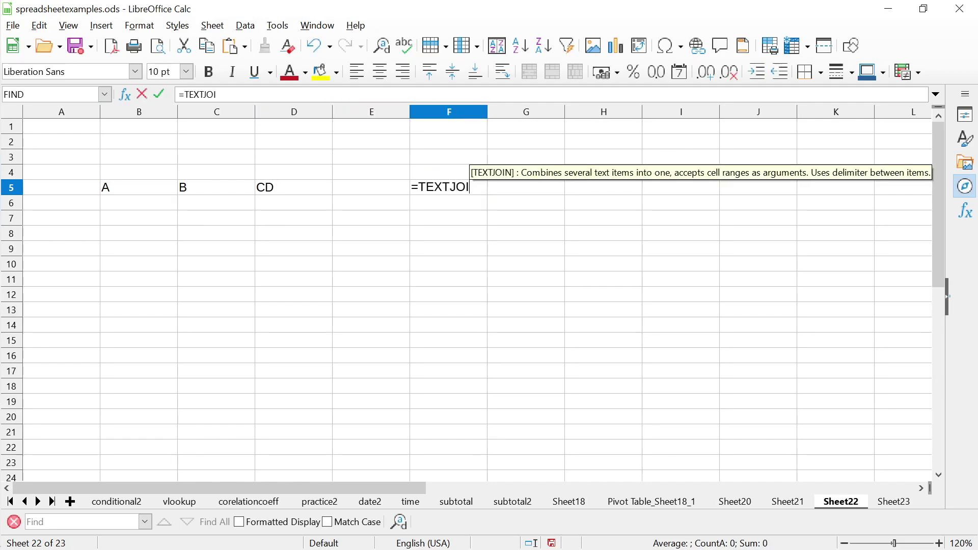
pyautogui.write('N(')
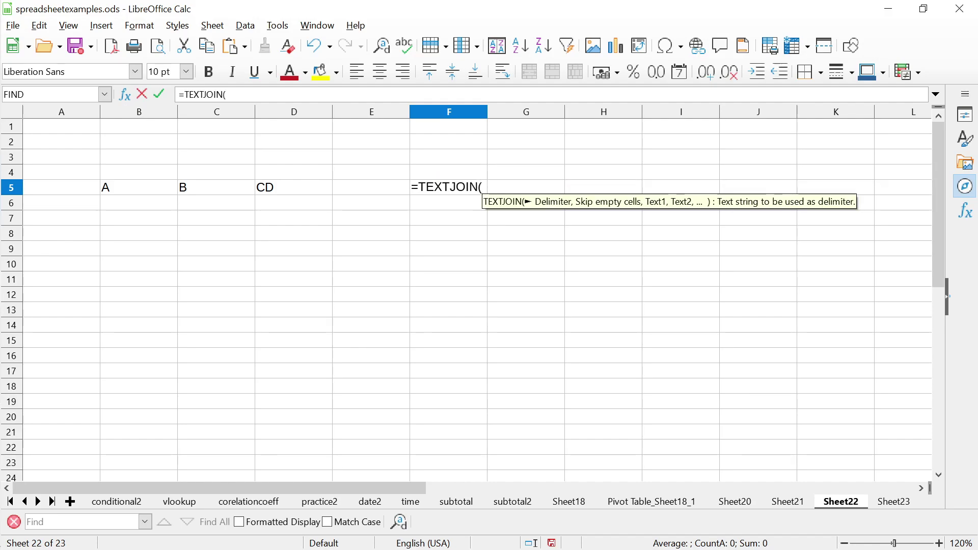
pyautogui.write('"')
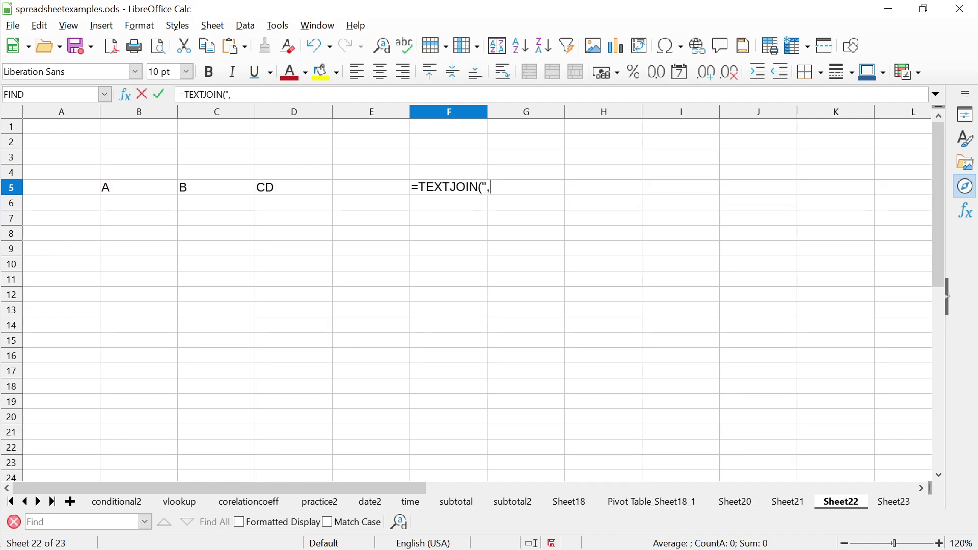
pyautogui.write(',"')
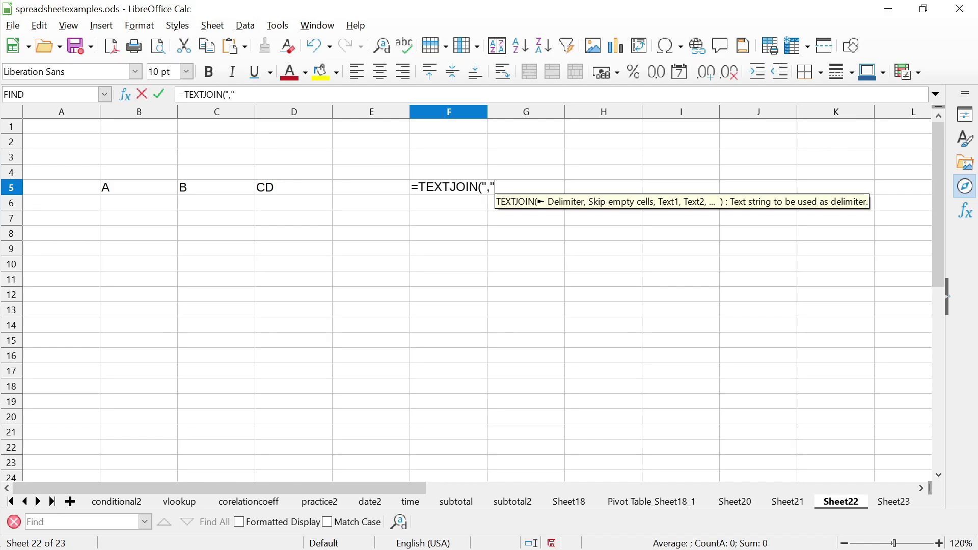
pyautogui.write(',')
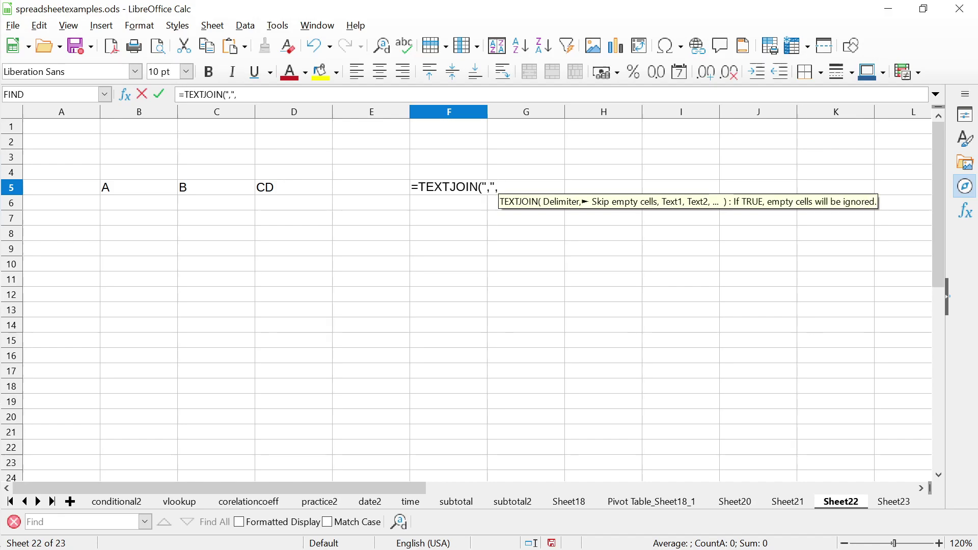
pyautogui.write('1')
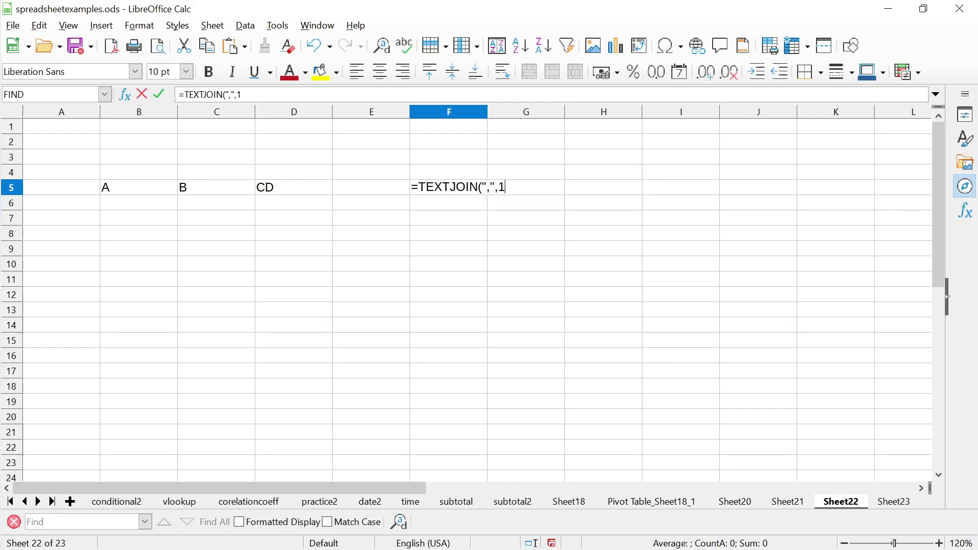
pyautogui.press('BackSpace')
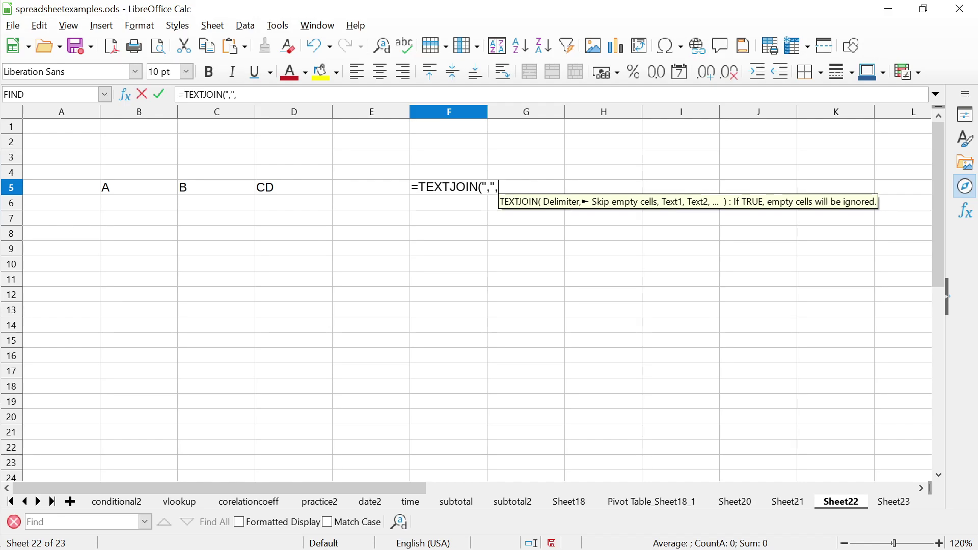
pyautogui.write('1,')
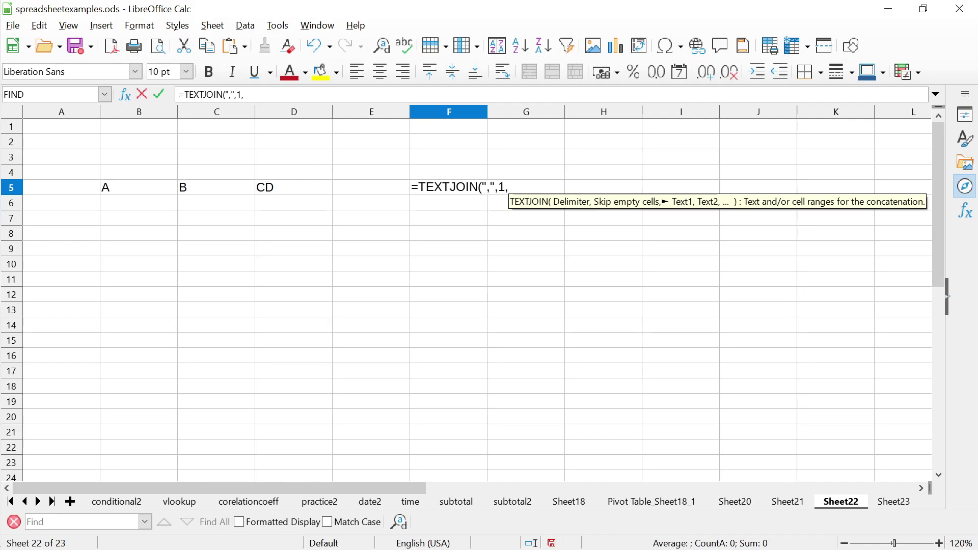
pyautogui.write('B5')
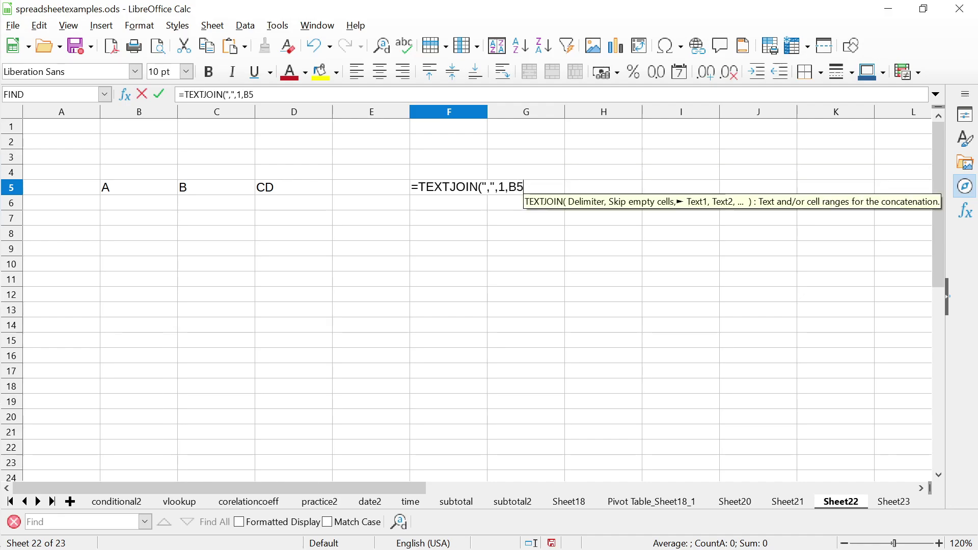
pyautogui.write(':D5)')
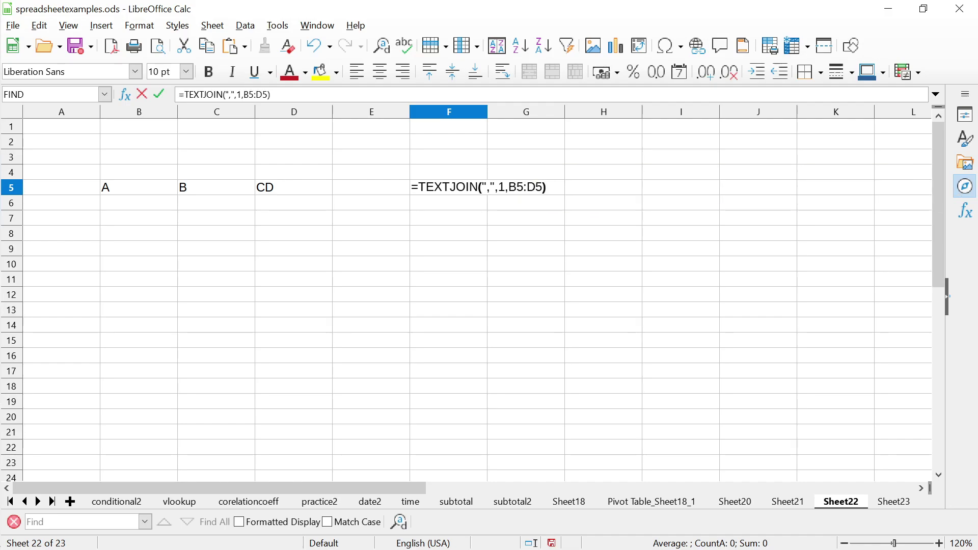
pyautogui.press('Return')
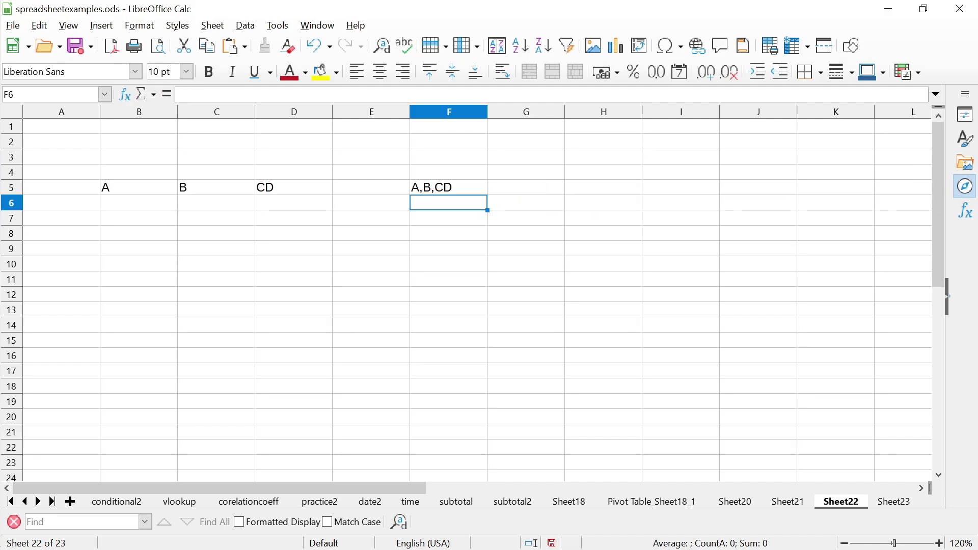
# Review the F5 formula and select F5:G11 before leaving the spreadsheet
pyautogui.press('Up')
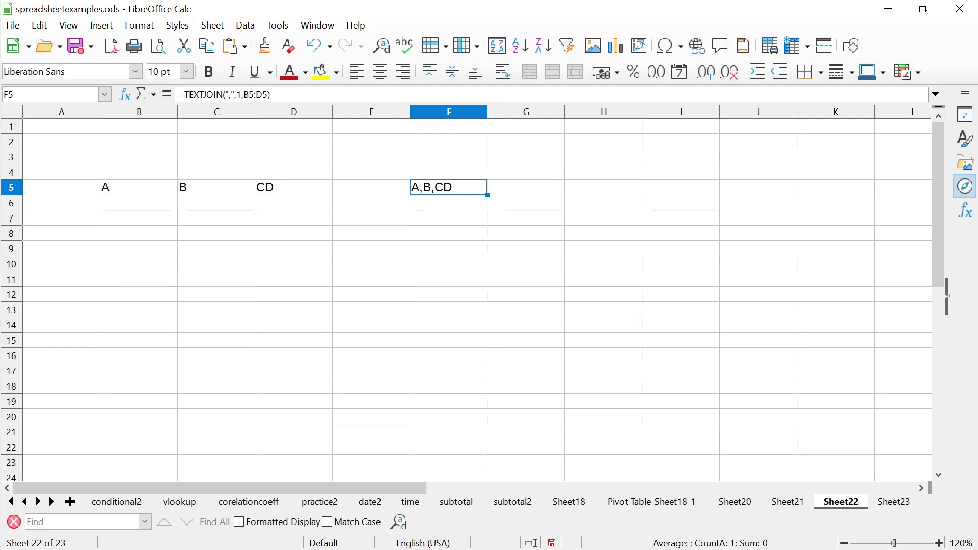
pyautogui.press('Left')
pyautogui.press('Left')
pyautogui.press('Left')
pyautogui.press('Left')
pyautogui.press('Right')
pyautogui.press('Right')
pyautogui.press('Right')
pyautogui.press('Right')
pyautogui.hotkey('shift', 'Down')
pyautogui.hotkey('shift', 'Down')
pyautogui.hotkey('shift', 'Down')
pyautogui.hotkey('shift', 'Down')
pyautogui.hotkey('shift', 'Down')
pyautogui.hotkey('shift', 'Down')
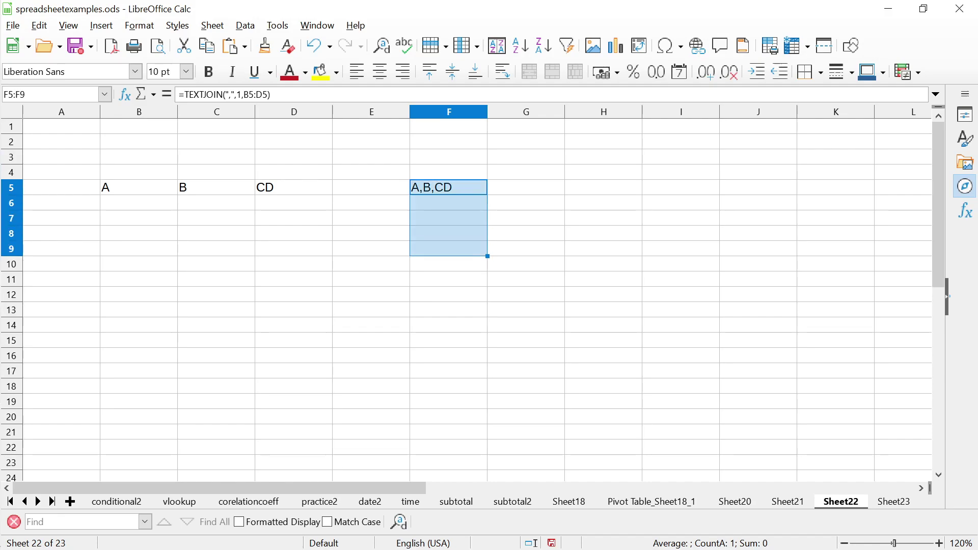
pyautogui.hotkey('shift', 'Right')
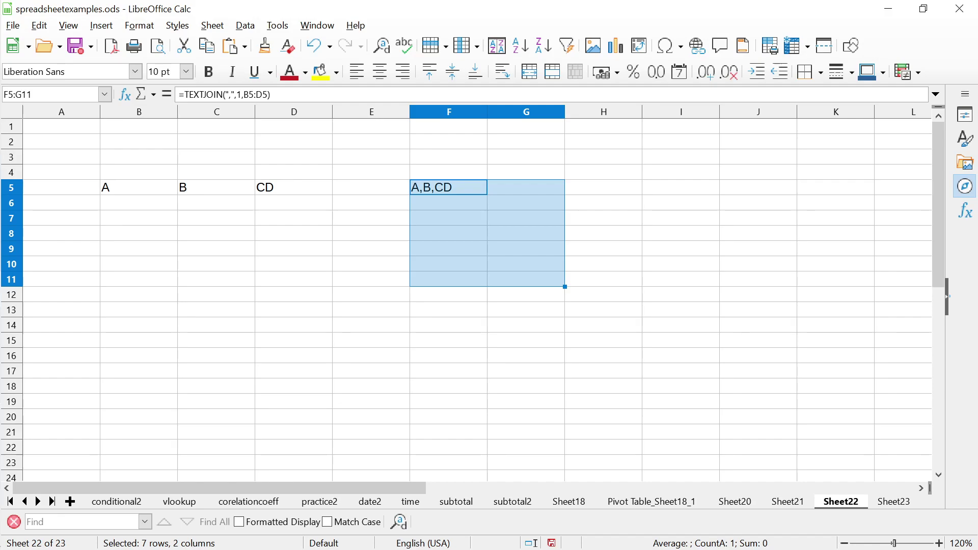
pyautogui.hotkey('alt', 'Tab')
pyautogui.hotkey('alt', 'Tab')
pyautogui.hotkey('alt', 'Tab')
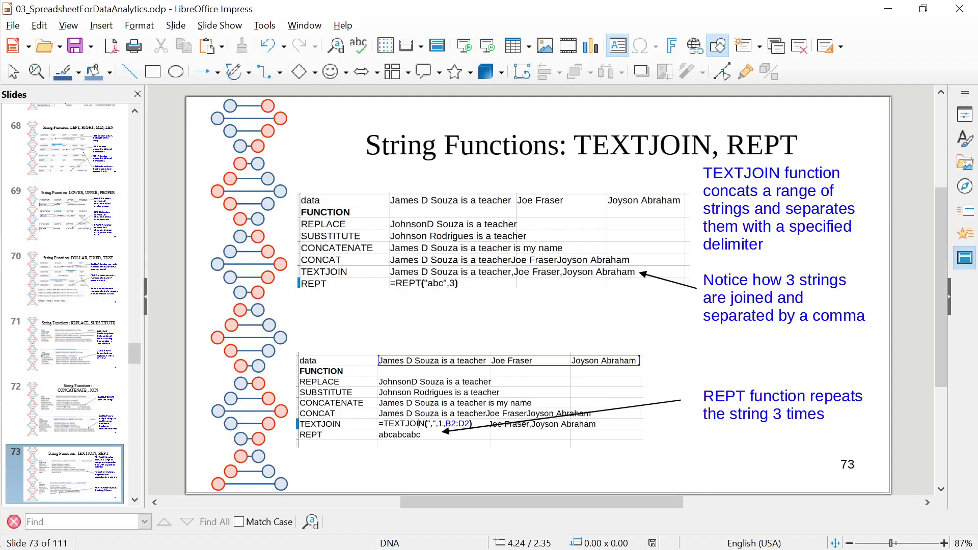
# Return to Impress and step from slide 72 to slide 76, 'Cleaning Date values in Spreadsheet'
pyautogui.hotkey('alt', 'Tab')
pyautogui.hotkey('alt', 'Tab')
pyautogui.hotkey('alt', 'Tab')
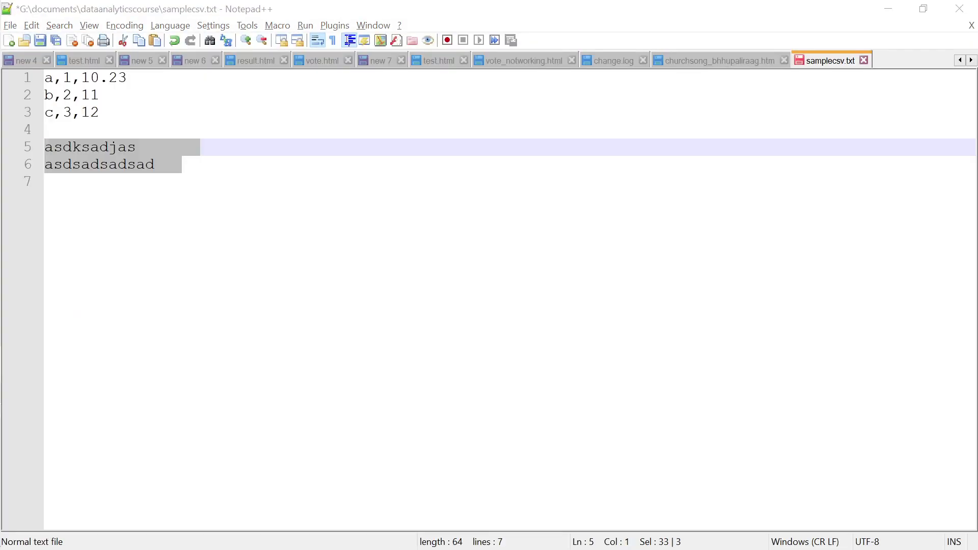
pyautogui.hotkey('alt', 'Tab')
pyautogui.press('Tab')
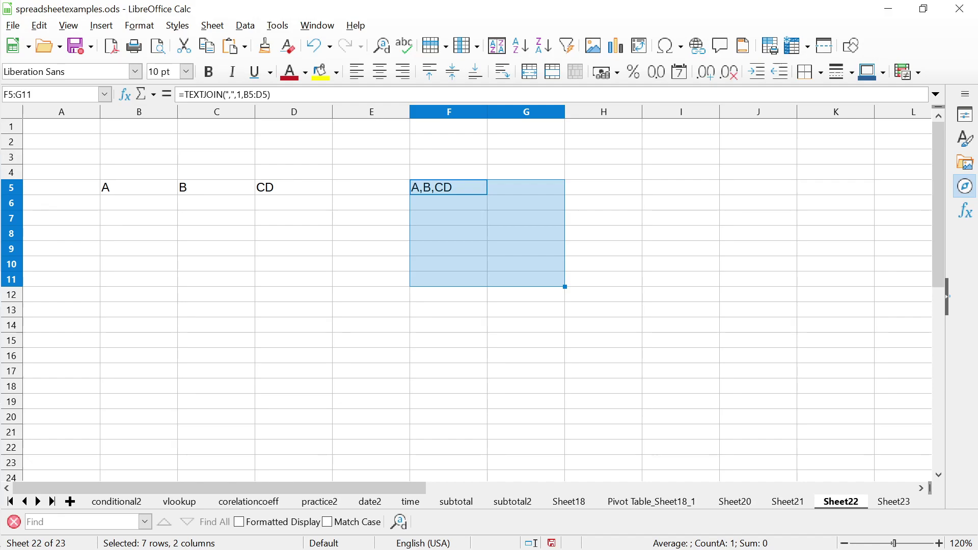
pyautogui.hotkey('alt', 'Tab')
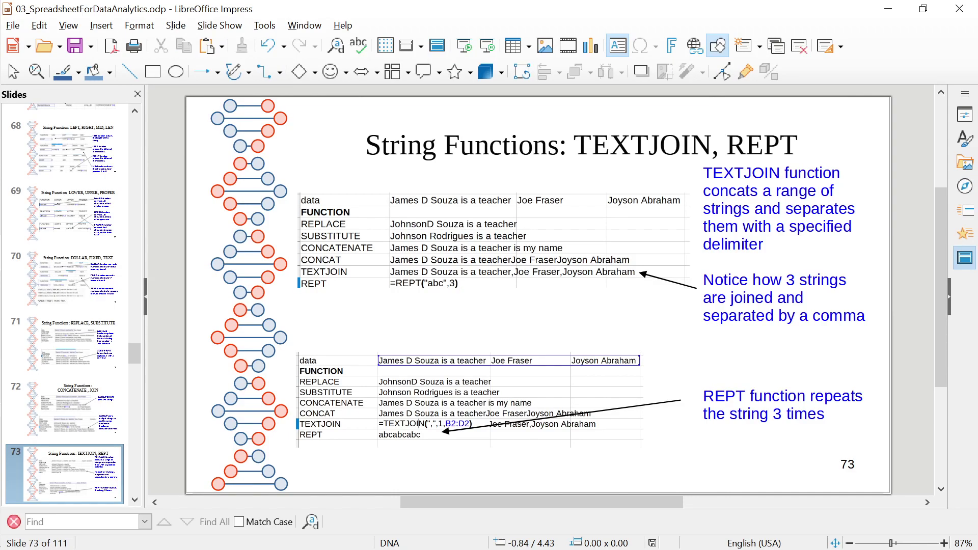
pyautogui.click(56, 433)
pyautogui.press('Down')
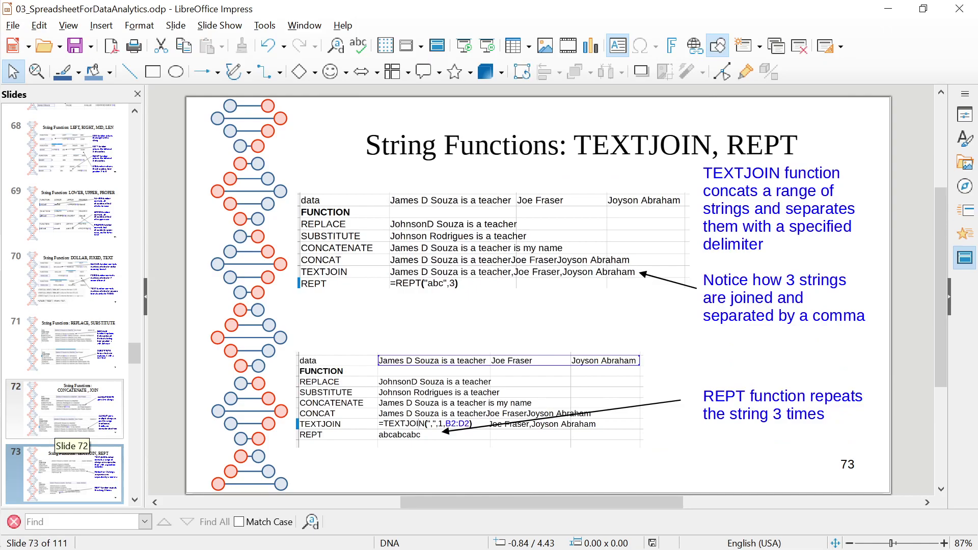
pyautogui.press('Down')
pyautogui.press('Down')
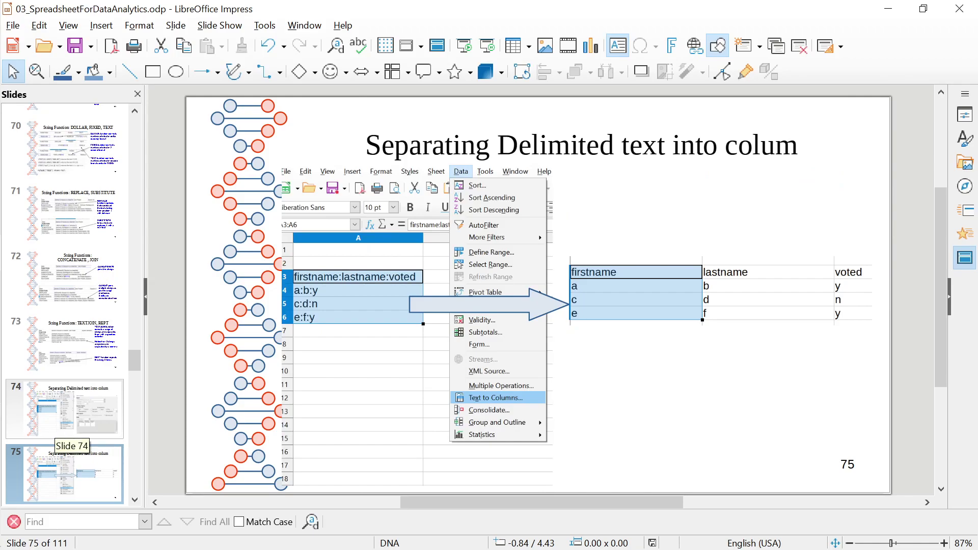
pyautogui.press('Down')
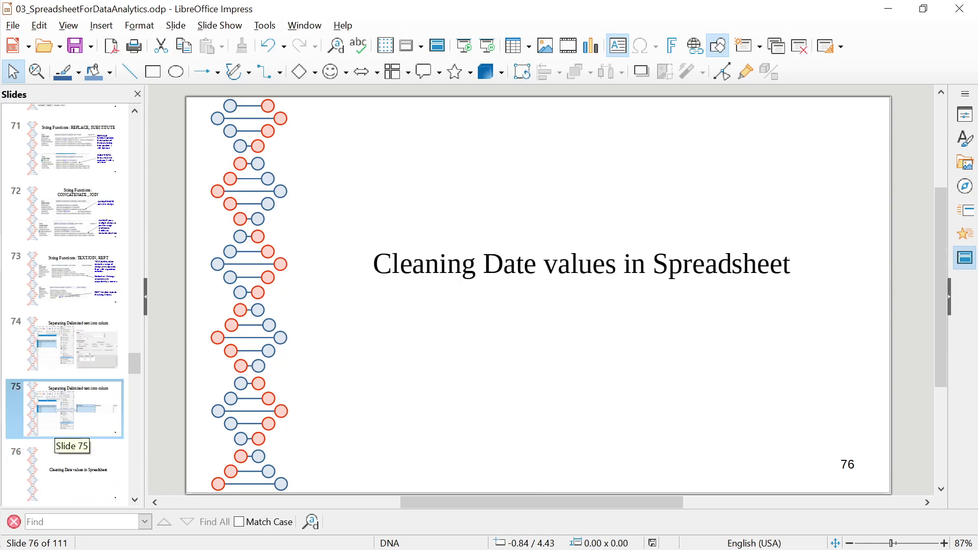
pyautogui.moveTo(1, 438)
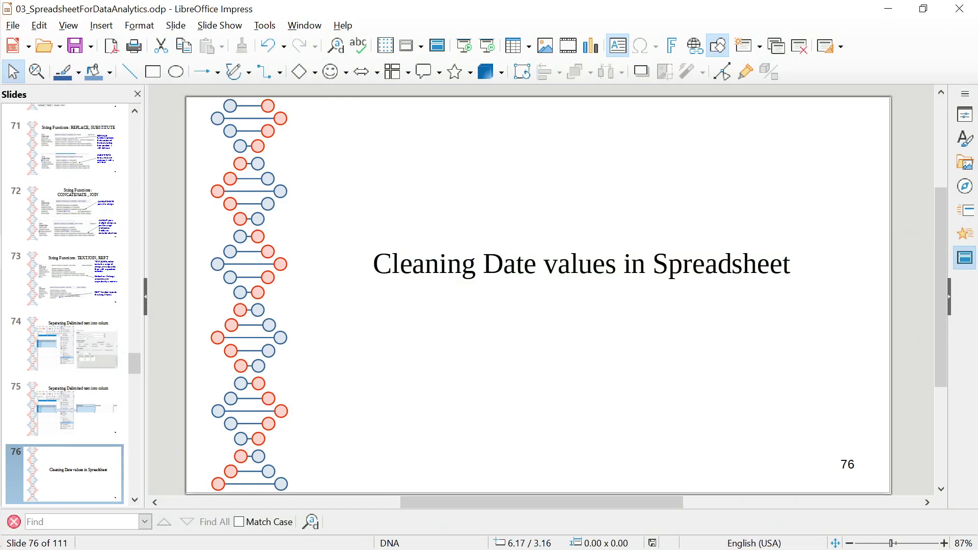
# Advance to slide 77, 'Date in serial format', showing dates as serial numbers
pyautogui.press('pagedown')
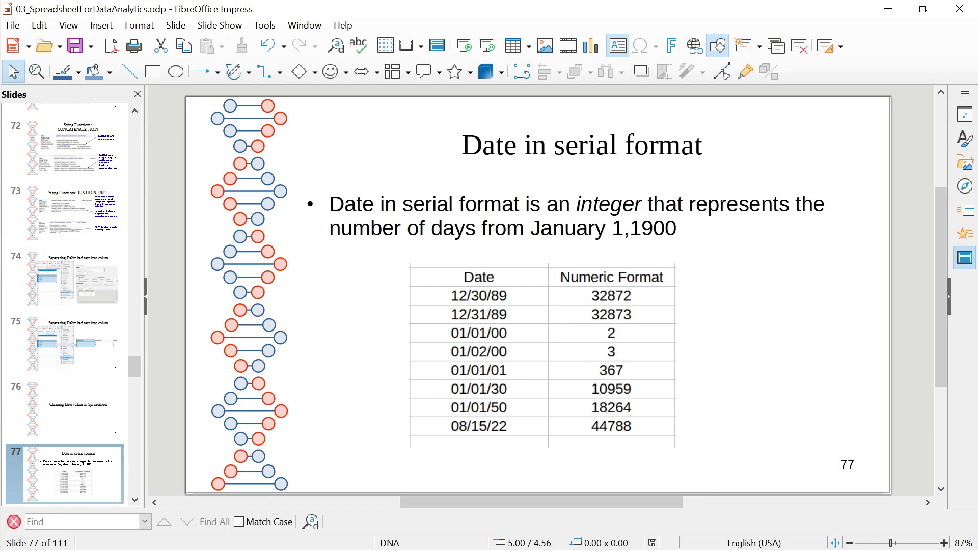
# Clear the old entries in B5:F5 on Sheet22
pyautogui.hotkey('alt', 'Tab')
pyautogui.moveTo(448, 187); pyautogui.dragTo(138, 187)
pyautogui.press('Delete')
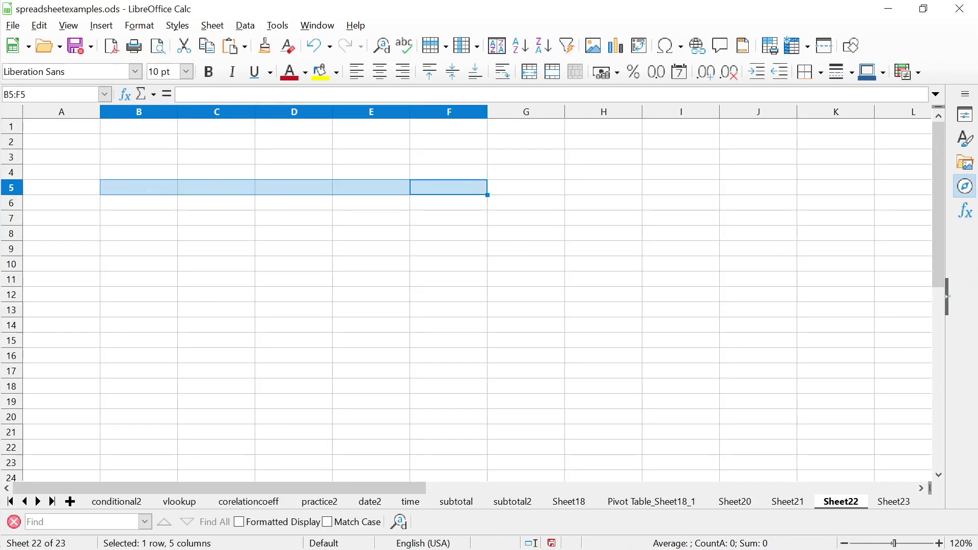
pyautogui.click(448, 202)
# Enter the date 1/1/29 in B7
pyautogui.click(371, 218)
pyautogui.click(139, 217)
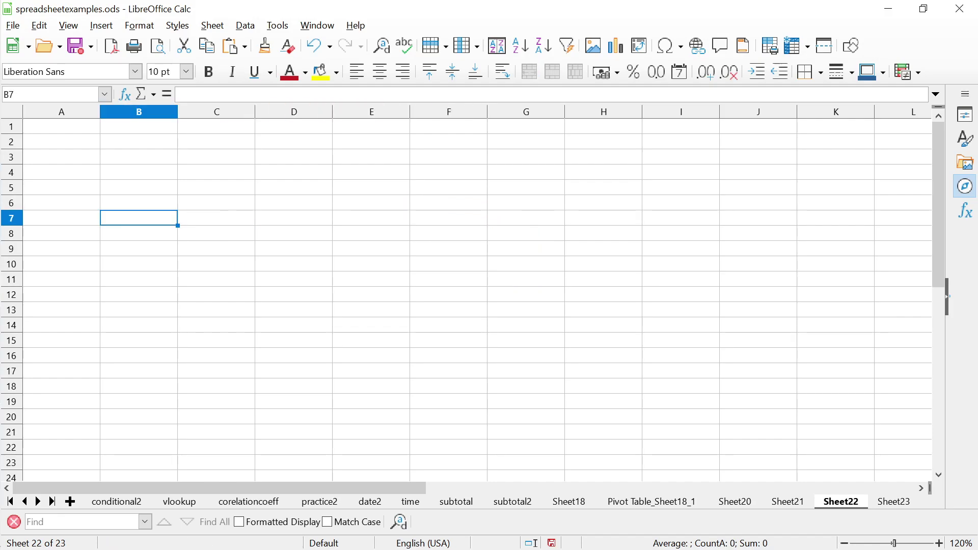
pyautogui.write('=1')
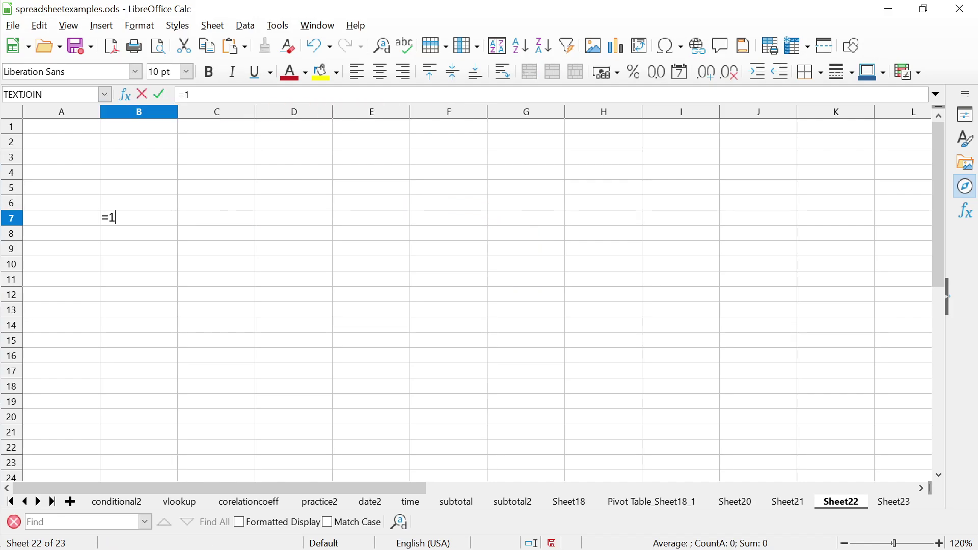
pyautogui.press('BackSpace')
pyautogui.press('BackSpace')
pyautogui.write('1/1/29')
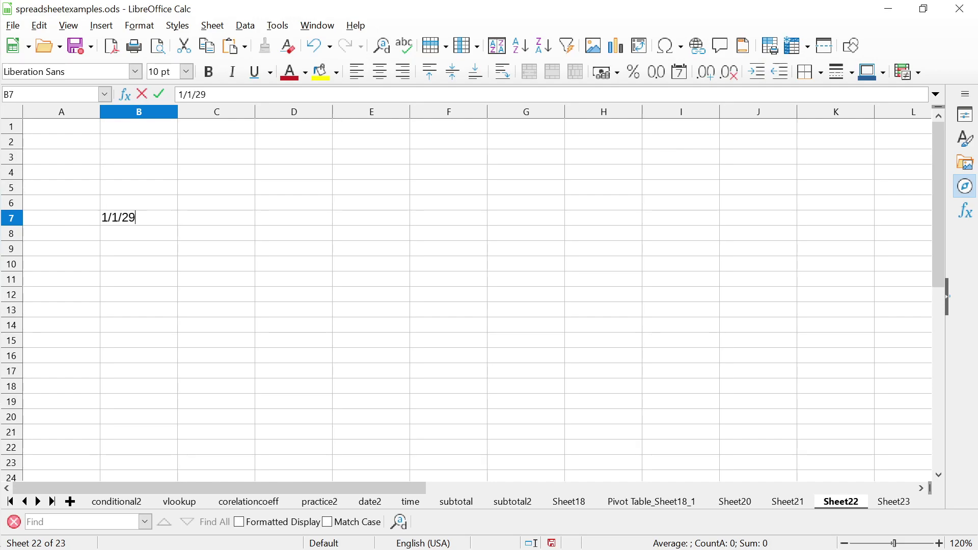
pyautogui.press('Return')
# Test =NUMBERVALUE(B7) in C7, which gives 47119, then clear it and return to the slides
pyautogui.click(139, 217)
pyautogui.click(217, 217)
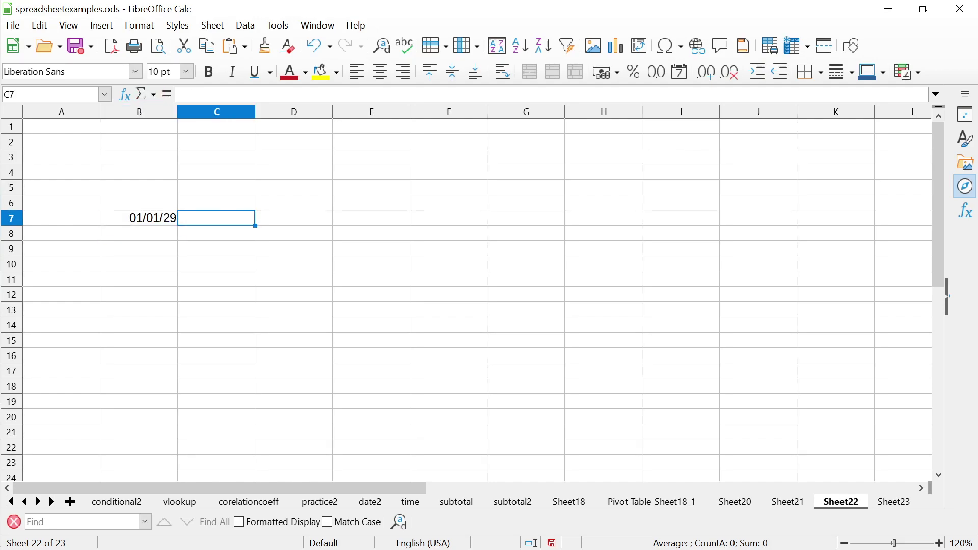
pyautogui.write('=NUMB')
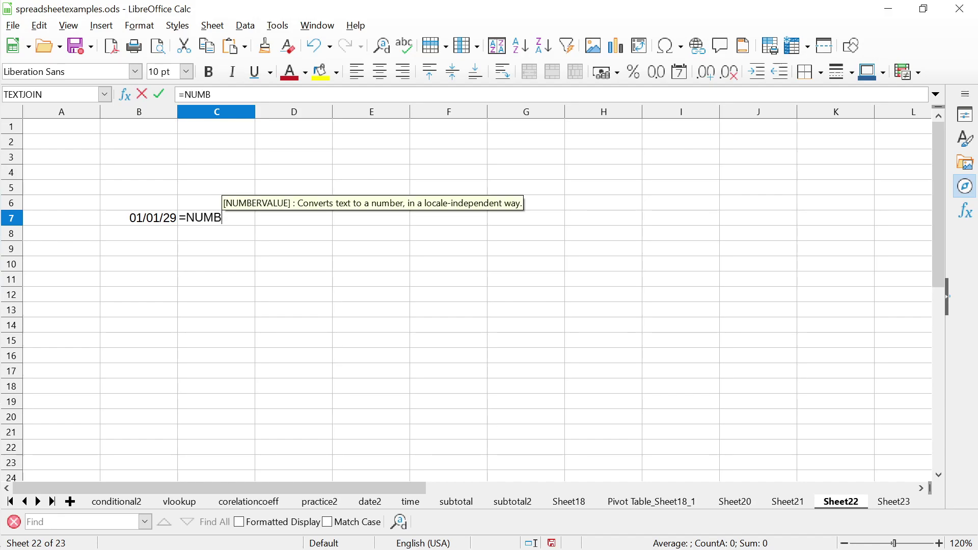
pyautogui.write('ERVALUE')
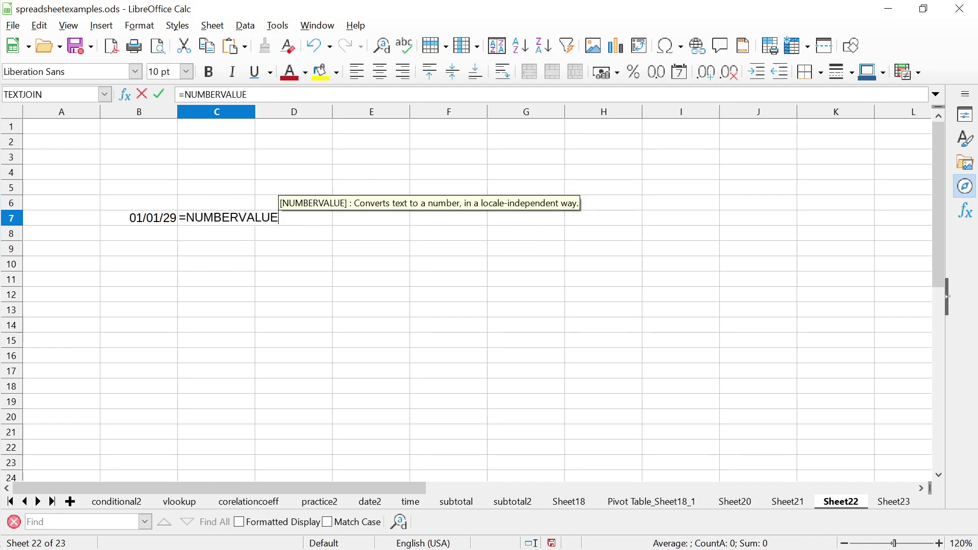
pyautogui.write('(')
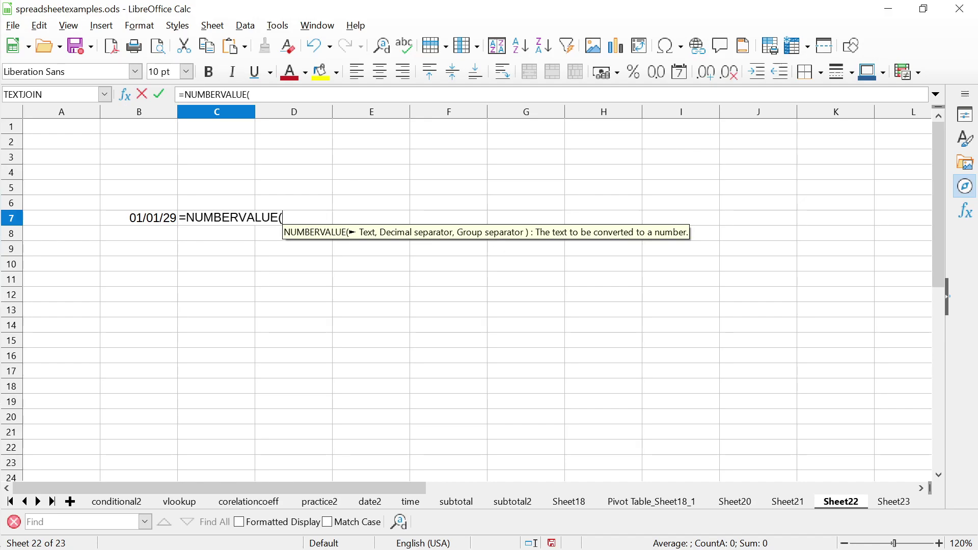
pyautogui.write('B7)')
pyautogui.press('Return')
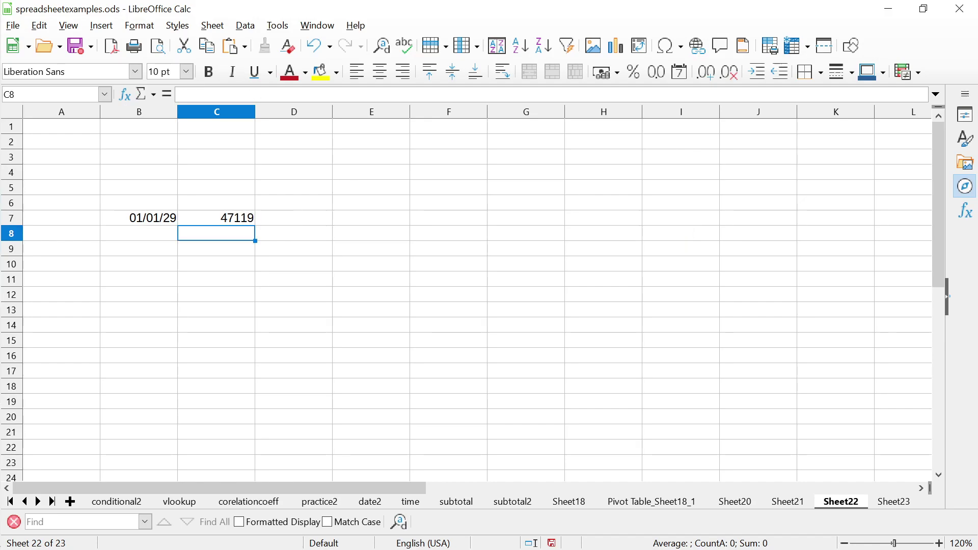
pyautogui.click(216, 218)
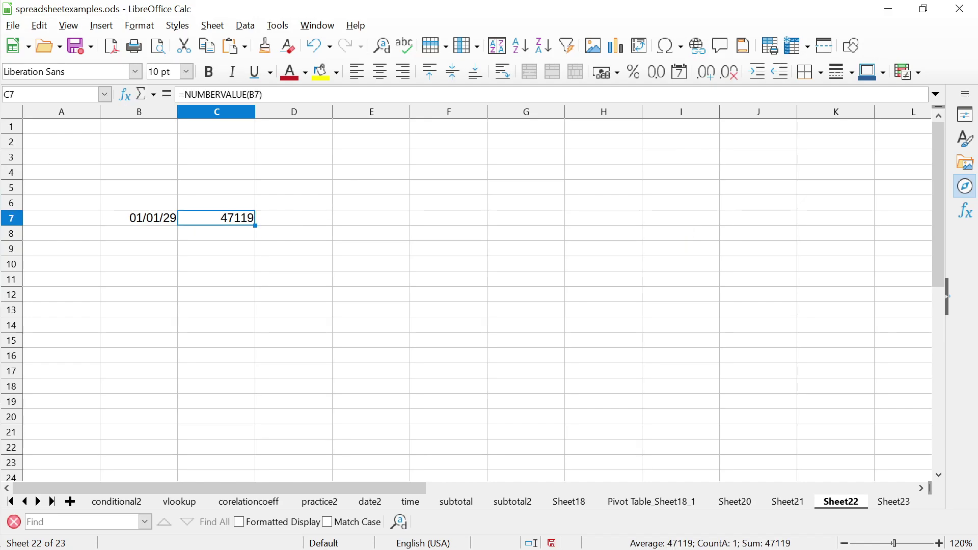
pyautogui.press('Delete')
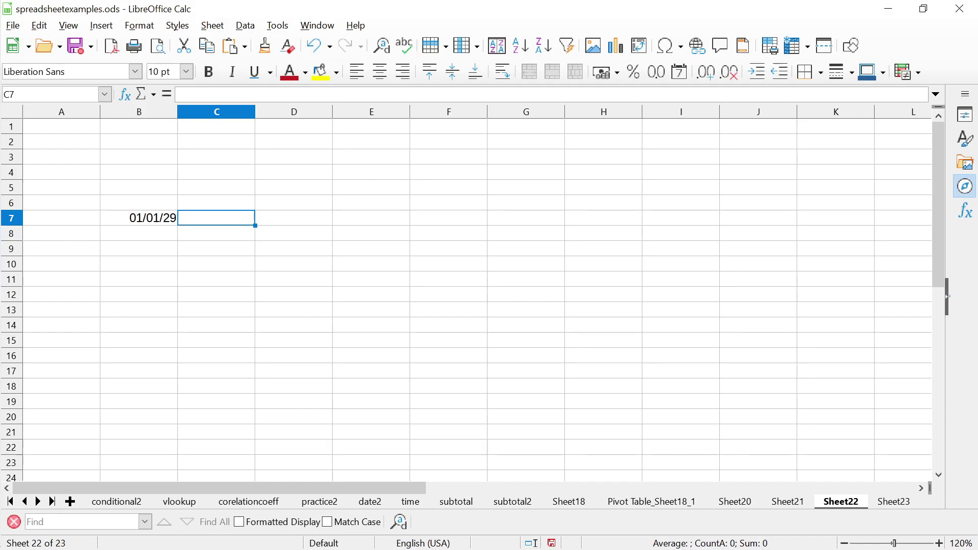
pyautogui.click(216, 233)
pyautogui.click(138, 232)
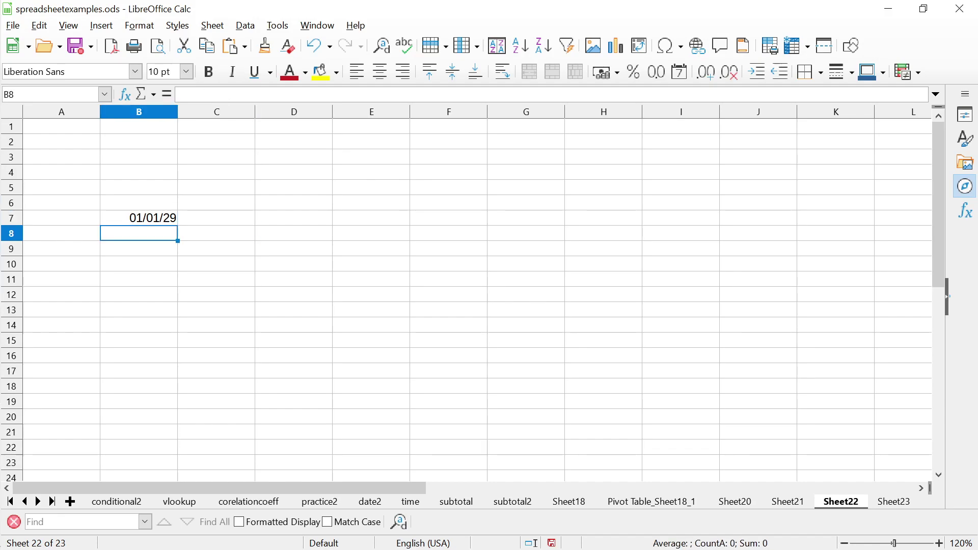
pyautogui.hotkey('alt', 'Tab')
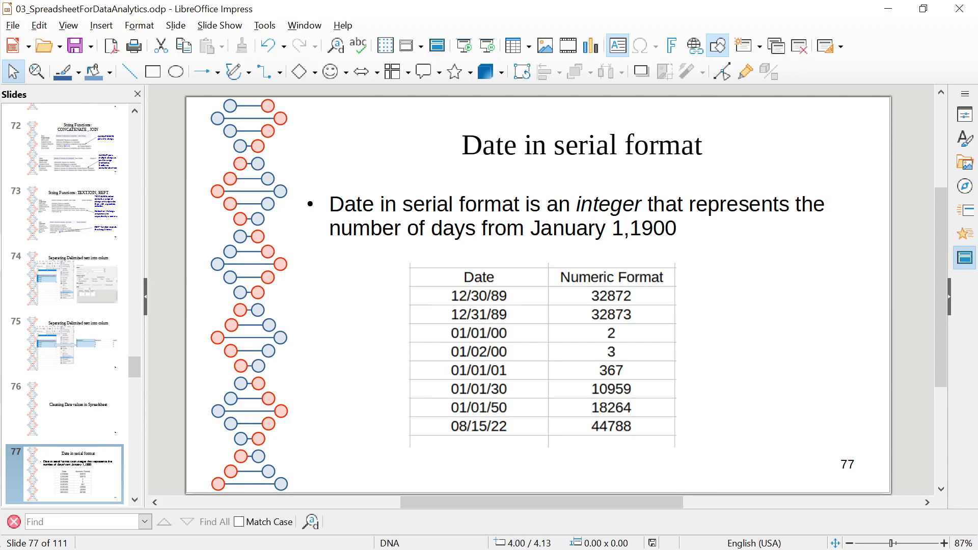
# Glance at slide 78 'Date Data', return to slide 77, then switch to Calc
pyautogui.press('pagedown')
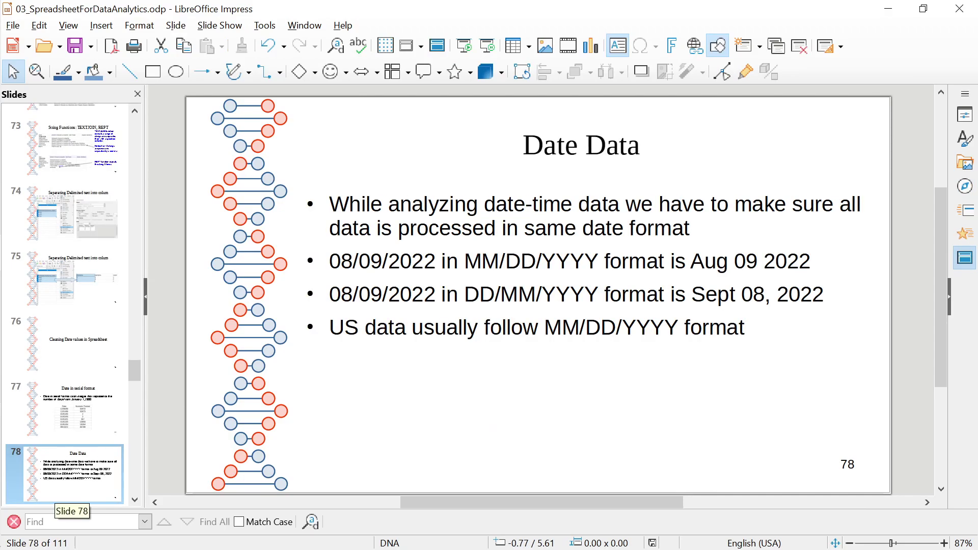
pyautogui.press('pageup')
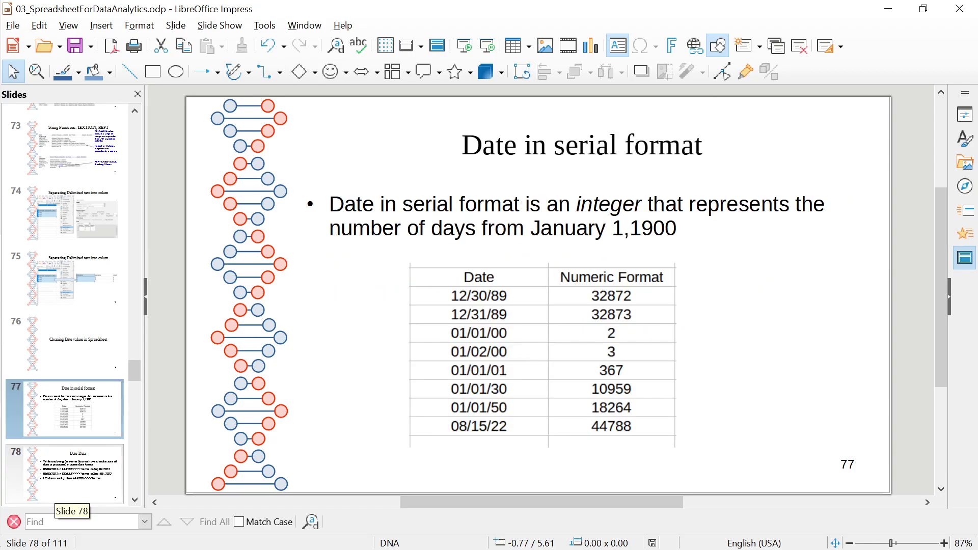
pyautogui.hotkey('alt', 'Tab')
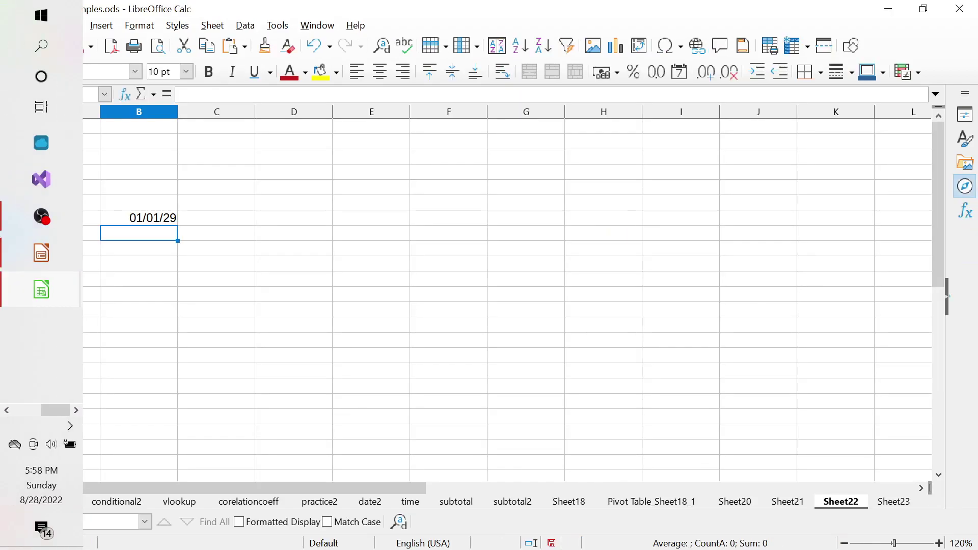
# Enter =DATEVALUE(B7) in C7, getting Err:502, and inspect it without changing it
pyautogui.click(216, 218)
pyautogui.write('=DATE')
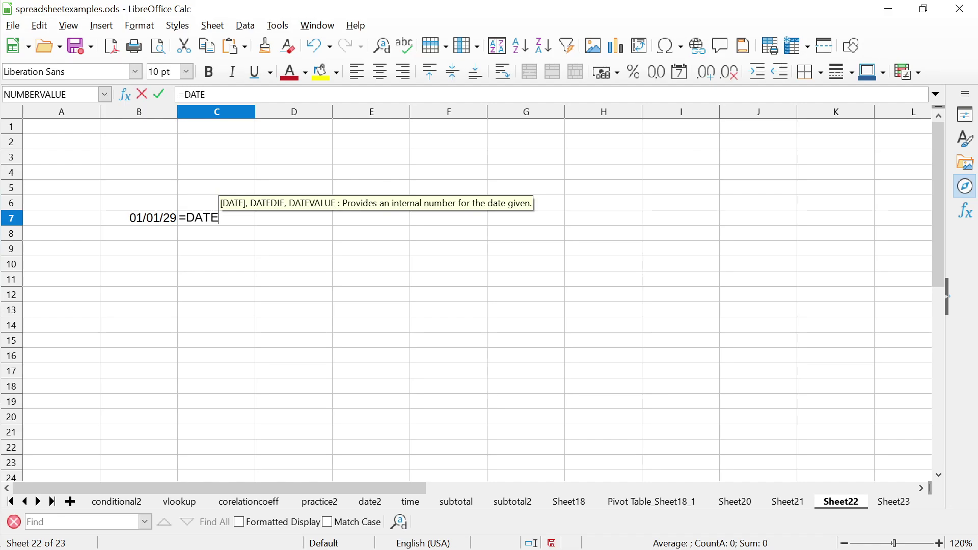
pyautogui.write('VAL')
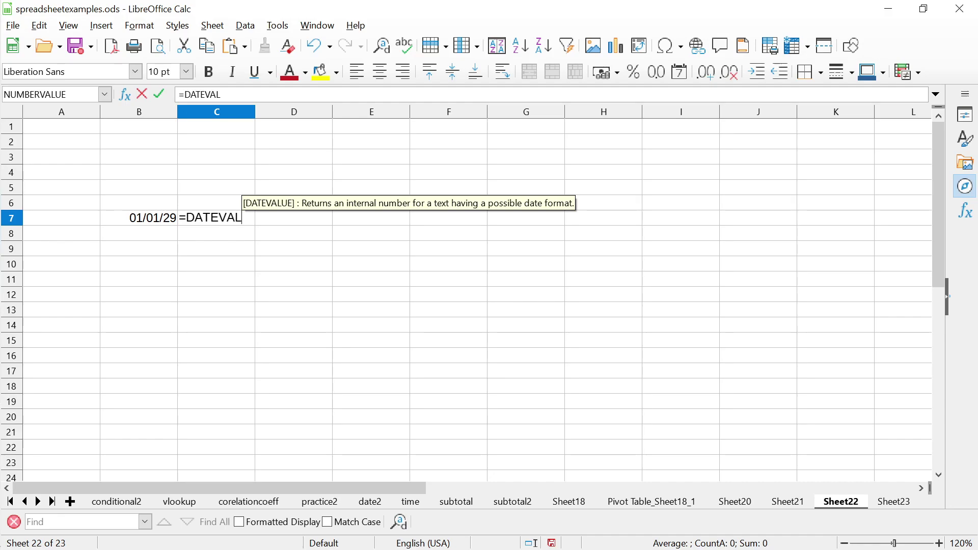
pyautogui.write('UE(')
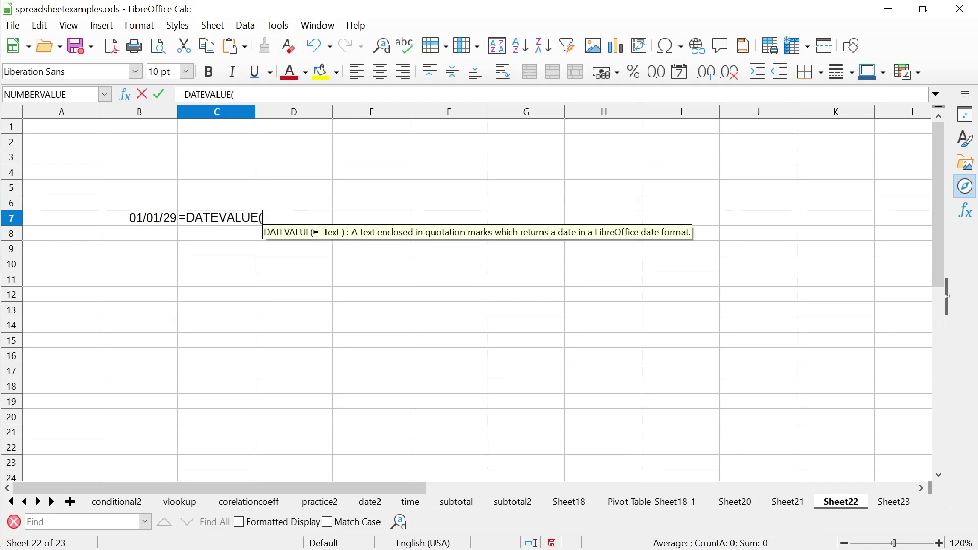
pyautogui.press('Left')
pyautogui.write(')')
pyautogui.press('Return')
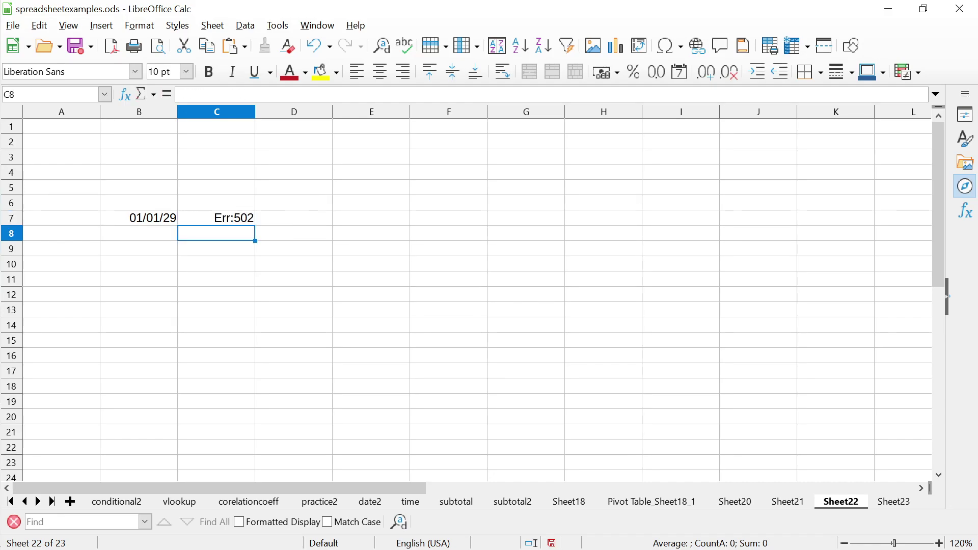
pyautogui.click(216, 218)
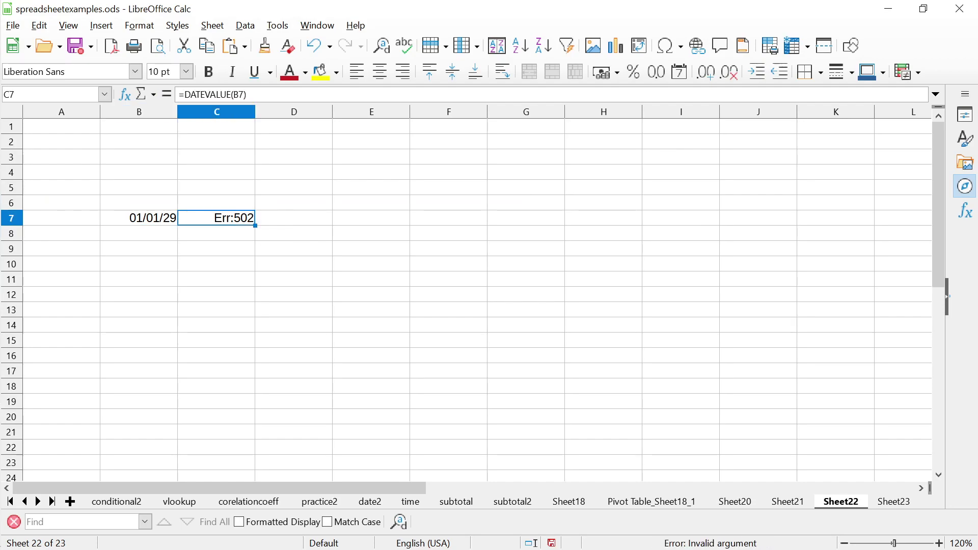
pyautogui.press('F2')
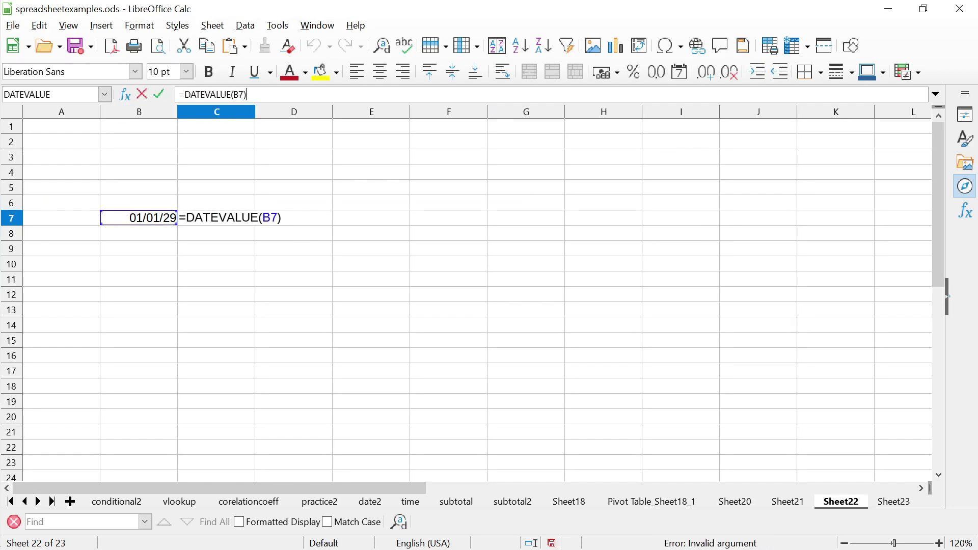
pyautogui.press('BackSpace')
pyautogui.press('BackSpace')
pyautogui.press('BackSpace')
pyautogui.press('BackSpace')
pyautogui.write('(')
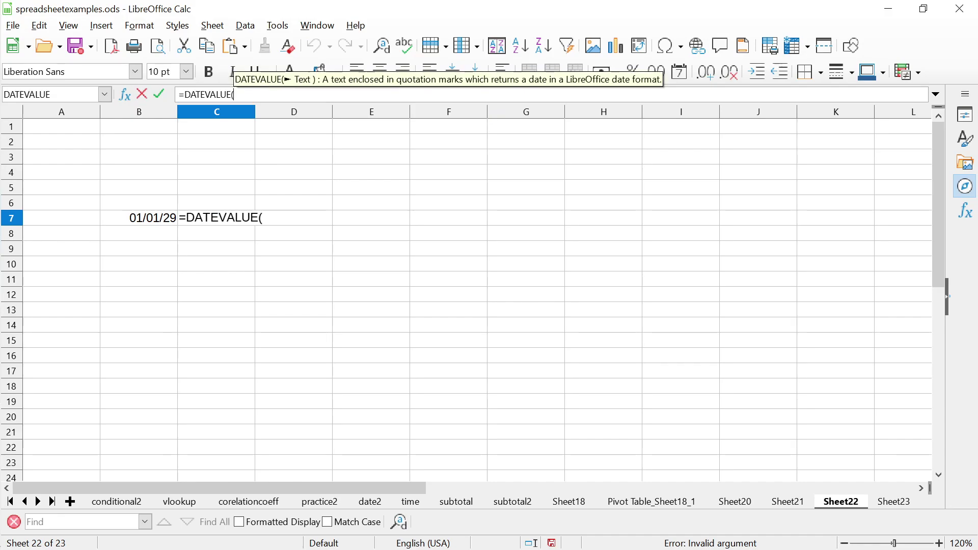
pyautogui.press('Escape')
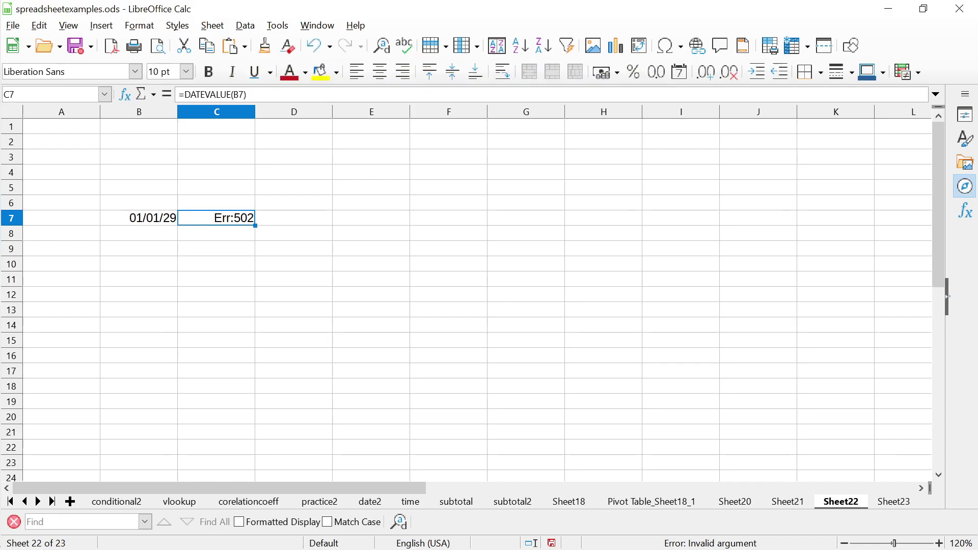
# Replace B7's format code MM/DD/YY with DD/MM/YY in Format Cells
pyautogui.click(131, 218)
pyautogui.rightClick(132, 219)
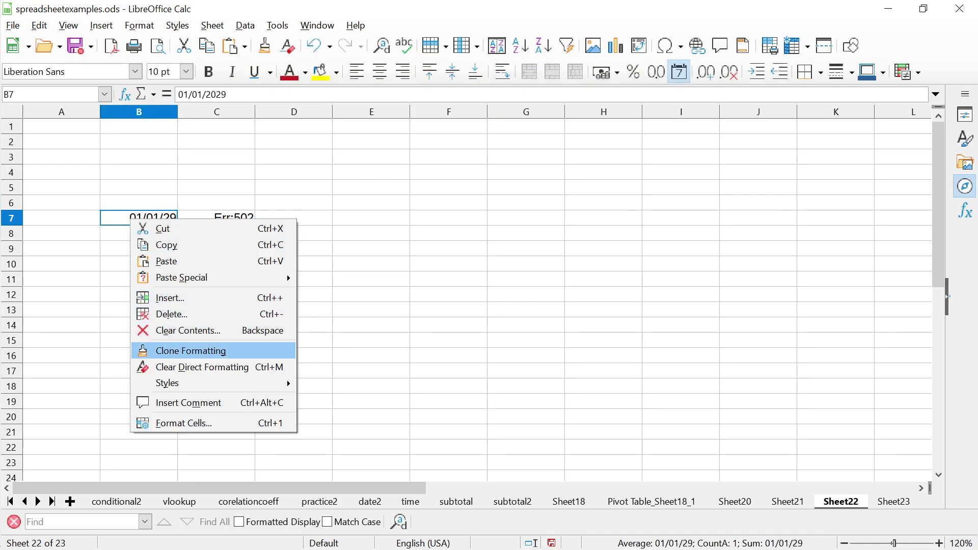
pyautogui.press('Return')
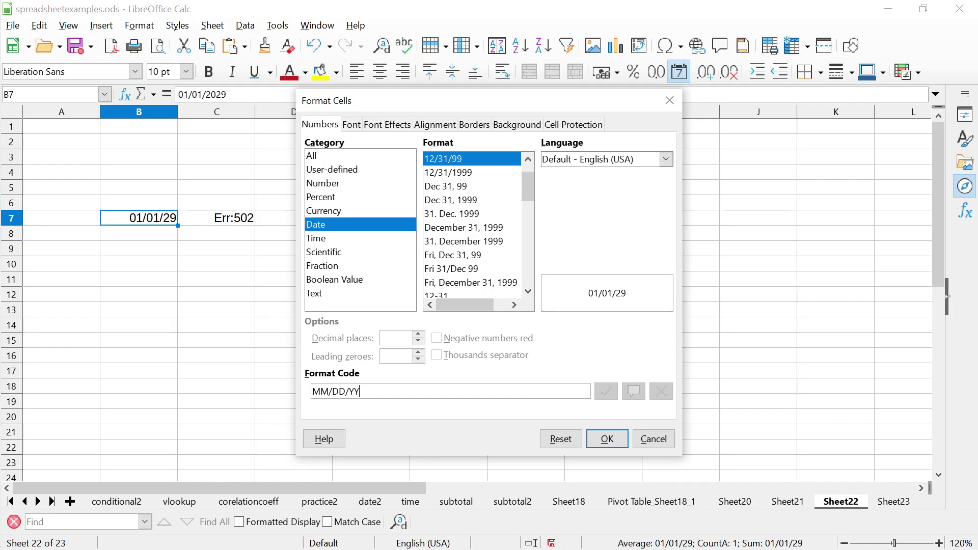
pyautogui.hotkey('ctrl', 'a')
pyautogui.write('DD')
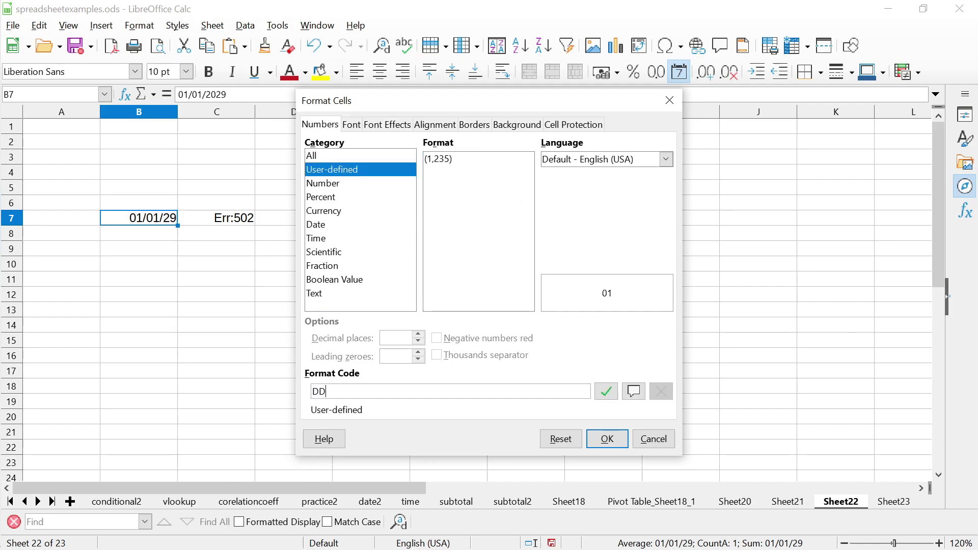
pyautogui.write('/MM/YY')
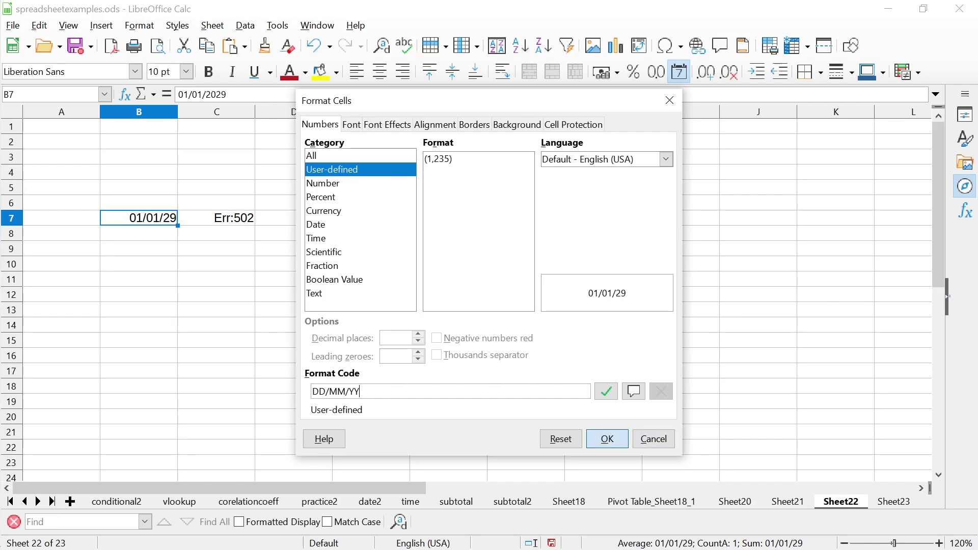
pyautogui.press('Return')
pyautogui.click(216, 218)
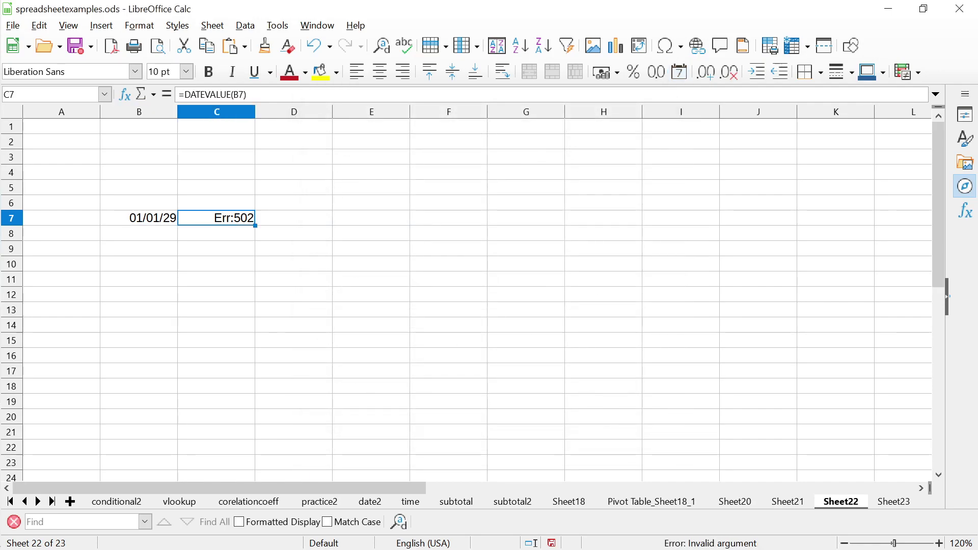
# Replace the DATEVALUE formula in C7 with the number 2323
pyautogui.press('F2')
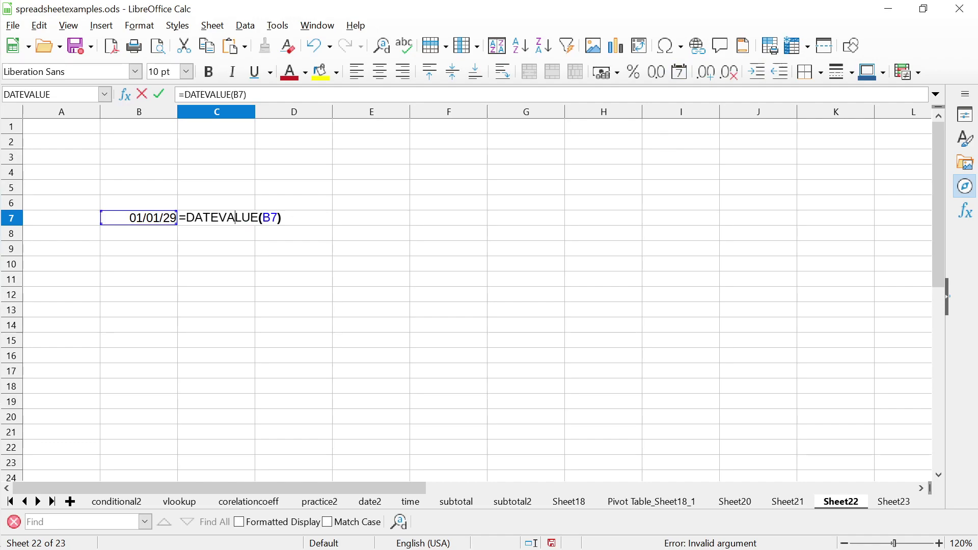
pyautogui.press('Return')
pyautogui.click(216, 218)
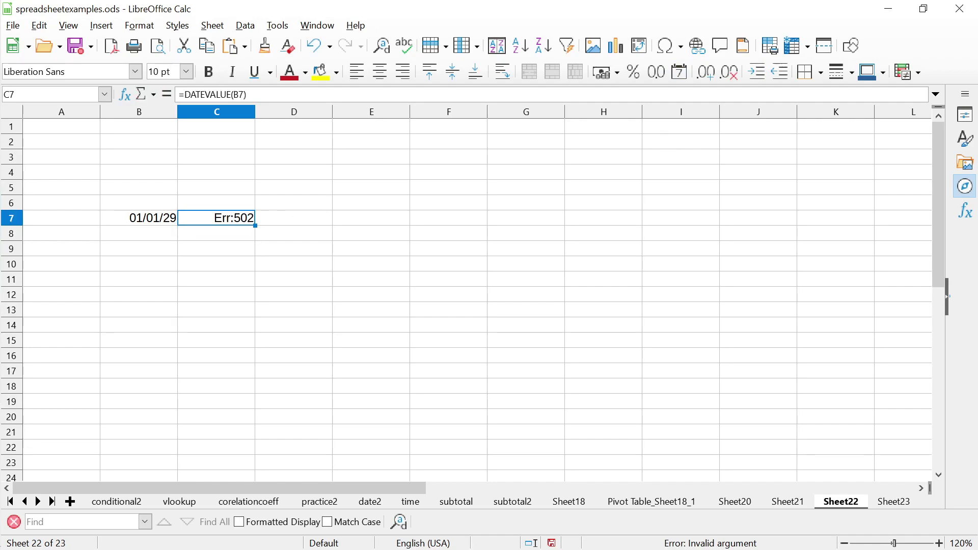
pyautogui.press('Delete')
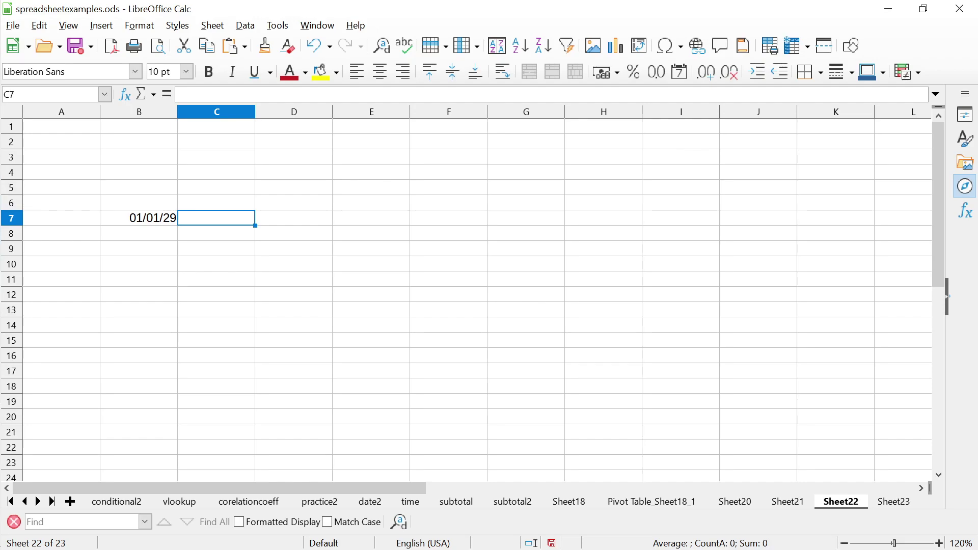
pyautogui.write('=')
pyautogui.press('BackSpace')
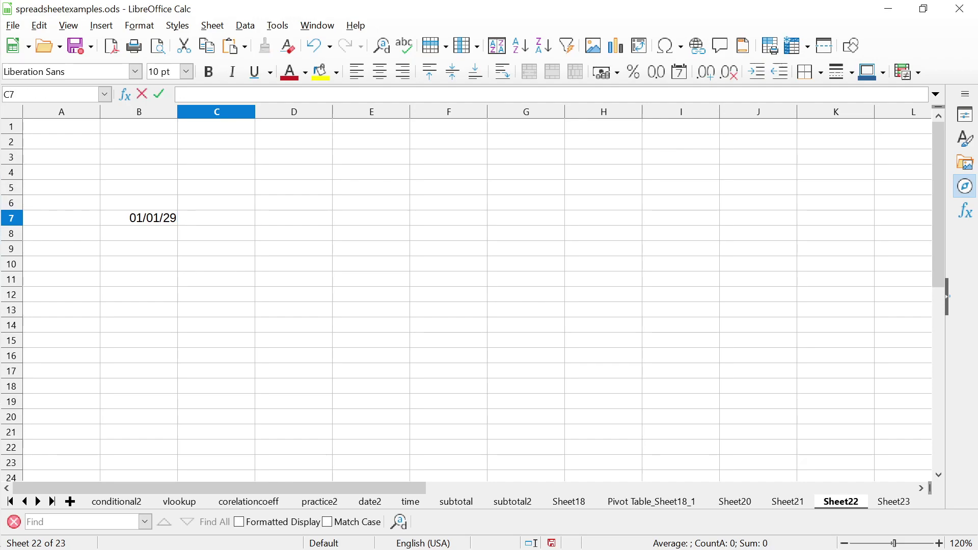
pyautogui.write('2323')
pyautogui.press('Tab')
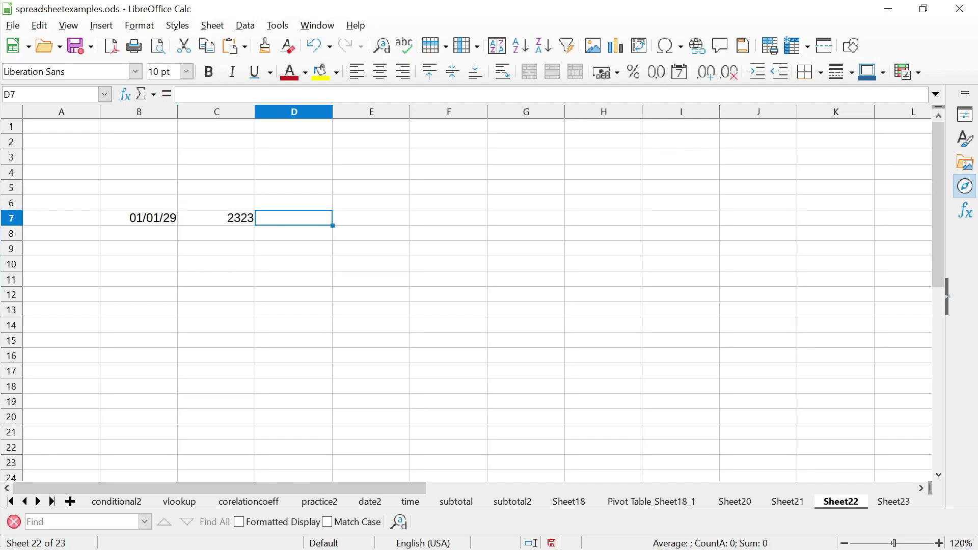
# Try =DATEVALUE(C7) in D7, which returns Err:502, then clear it and return to Impress
pyautogui.write('=DATEVALU')
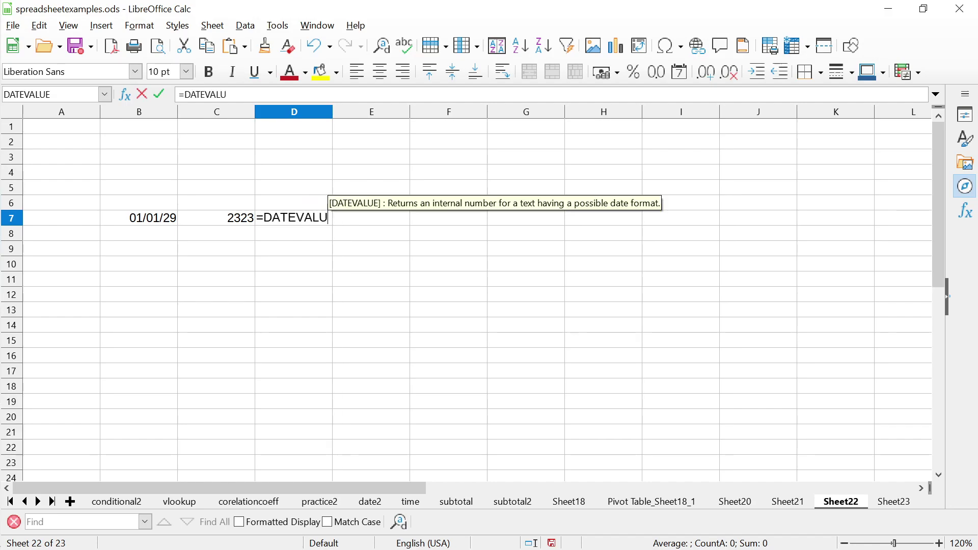
pyautogui.write('E(C7')
pyautogui.press('Return')
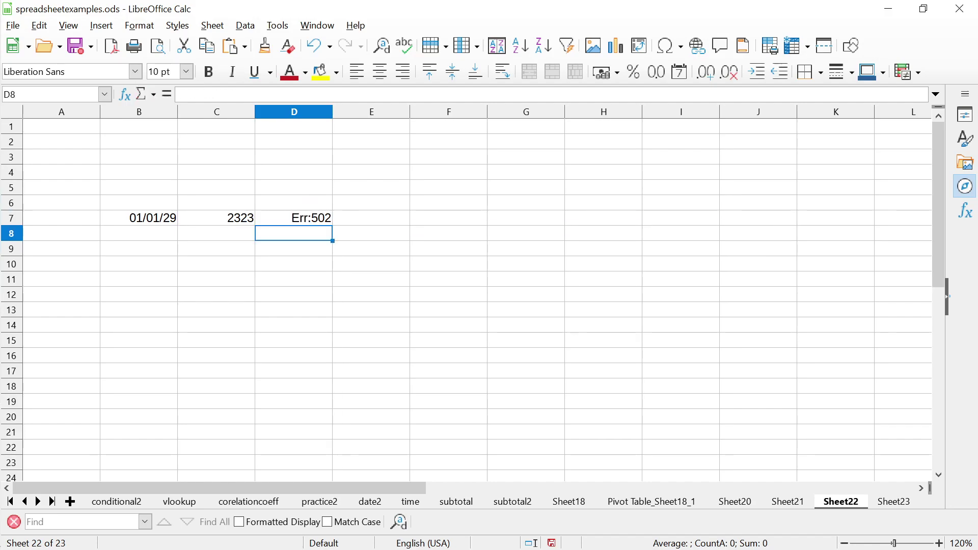
pyautogui.press('Up')
pyautogui.press('Delete')
pyautogui.hotkey('alt', 'Tab')
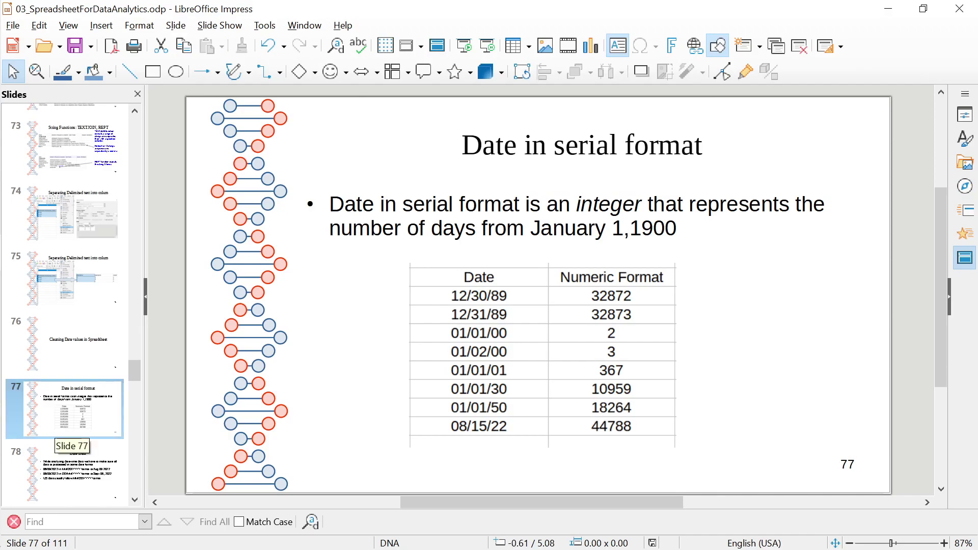
# Start the slide show from the current slide and step back to 'Date in serial format'
pyautogui.press('Down')
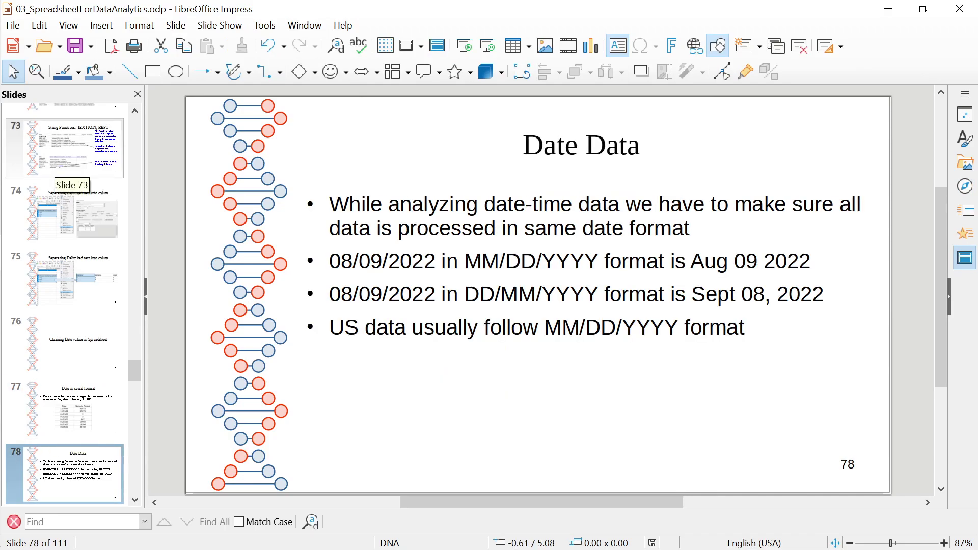
pyautogui.click(219, 25)
pyautogui.click(265, 58)
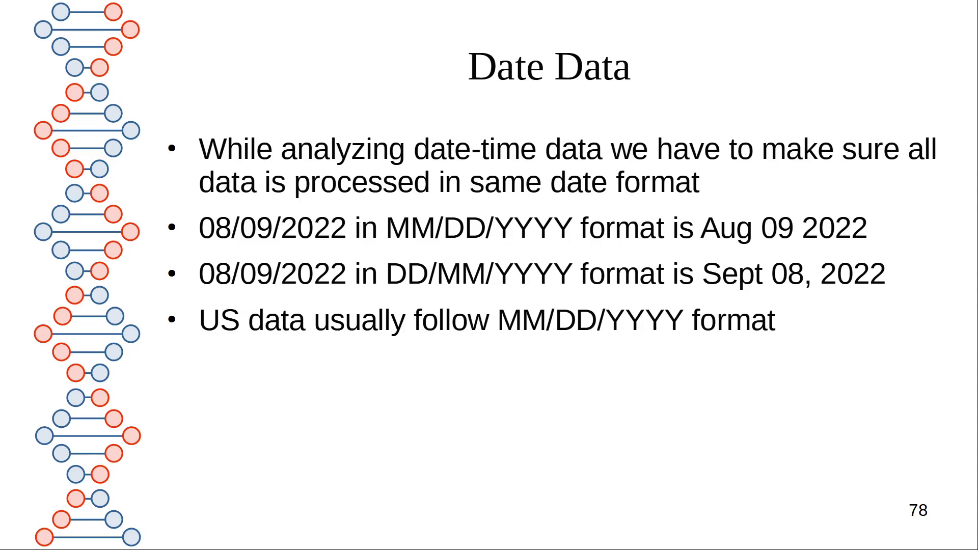
pyautogui.press('Left')
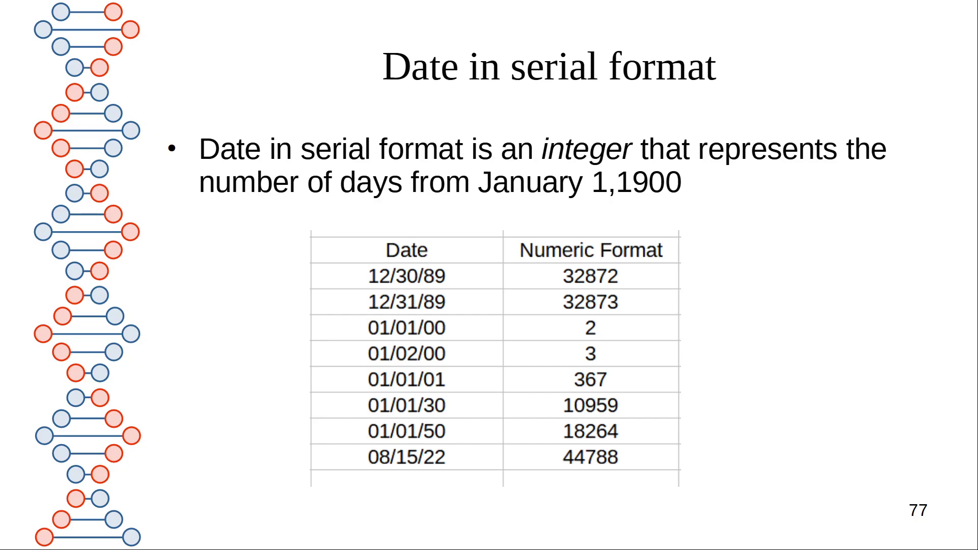
# In Calc, delete the 2323 test value from C7
pyautogui.hotkey('alt', 'Tab')
pyautogui.hotkey('alt', 'Tab')
pyautogui.hotkey('alt', 'Tab')
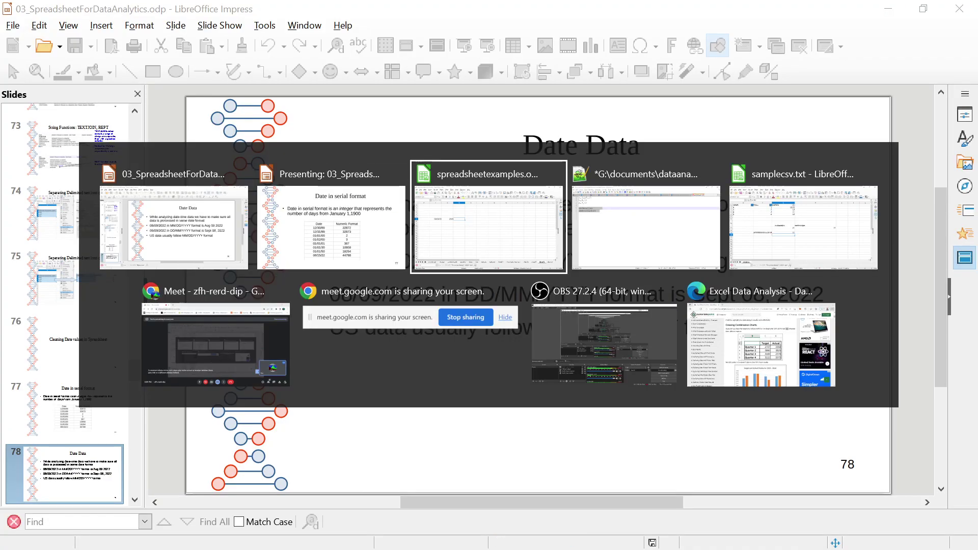
pyautogui.click(216, 203)
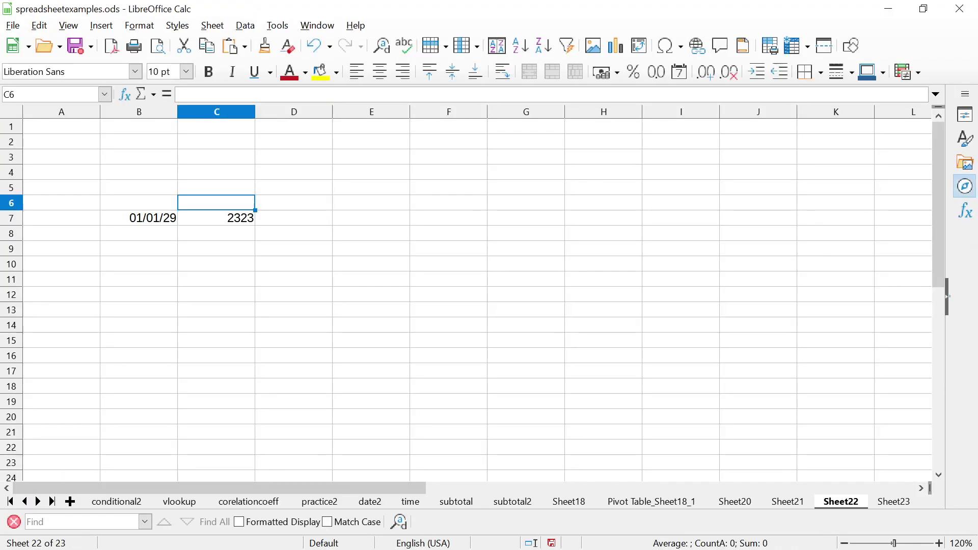
pyautogui.click(217, 218)
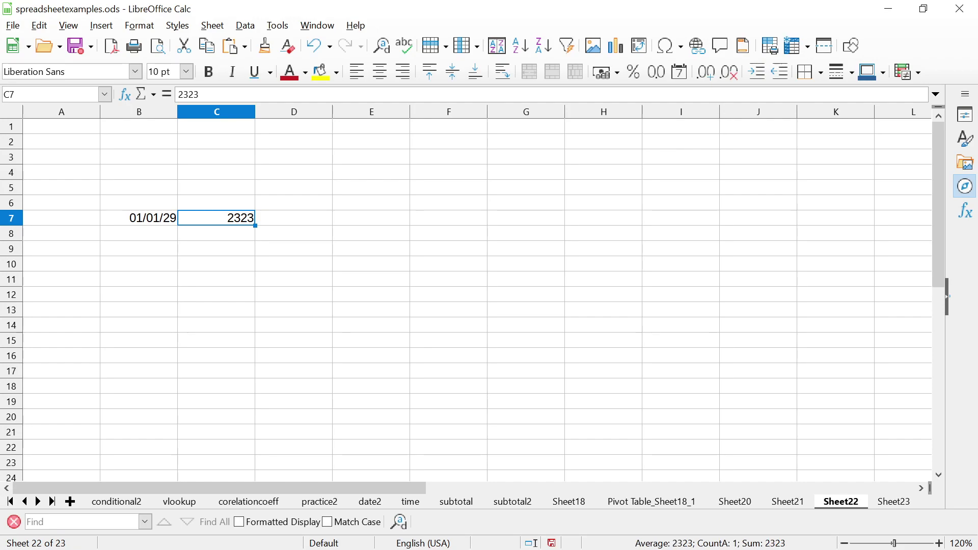
pyautogui.press('Delete')
# Resume the show and advance through Date Data and Date formats to slide 80, Time Data
pyautogui.hotkey('alt', 'Tab')
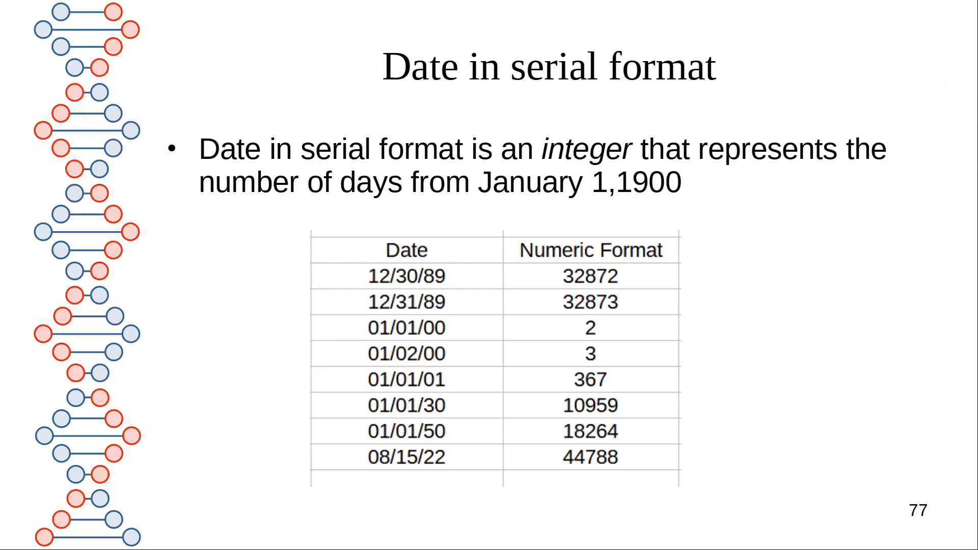
pyautogui.press('Right')
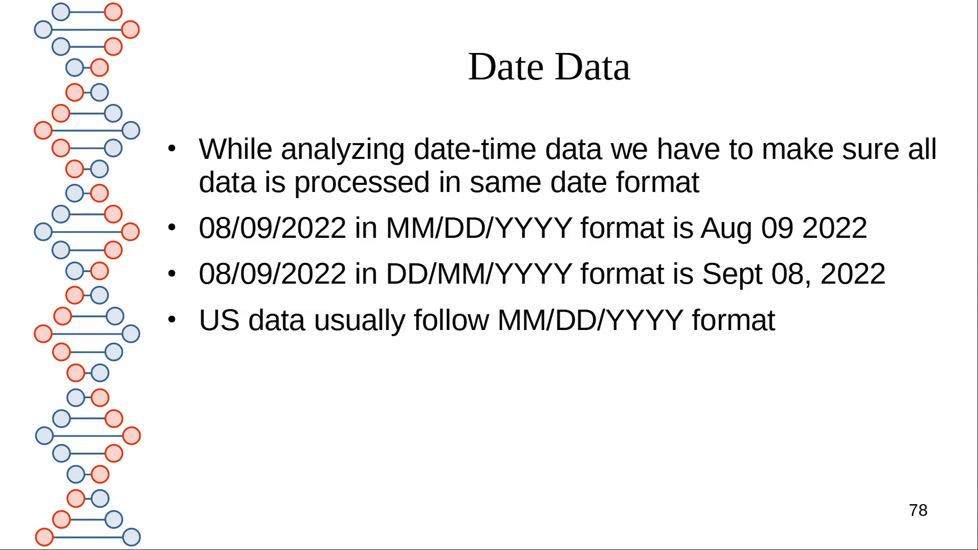
pyautogui.press('Right')
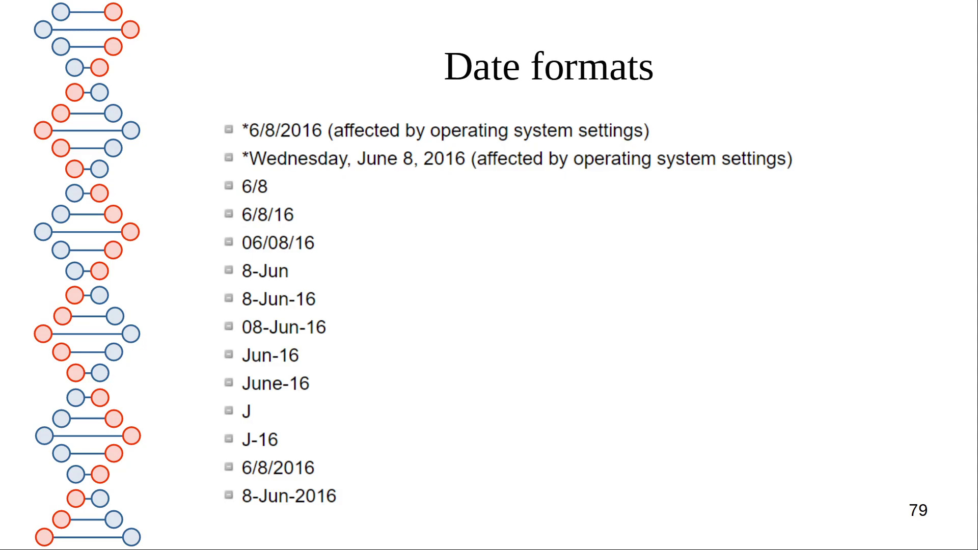
pyautogui.press('Right')
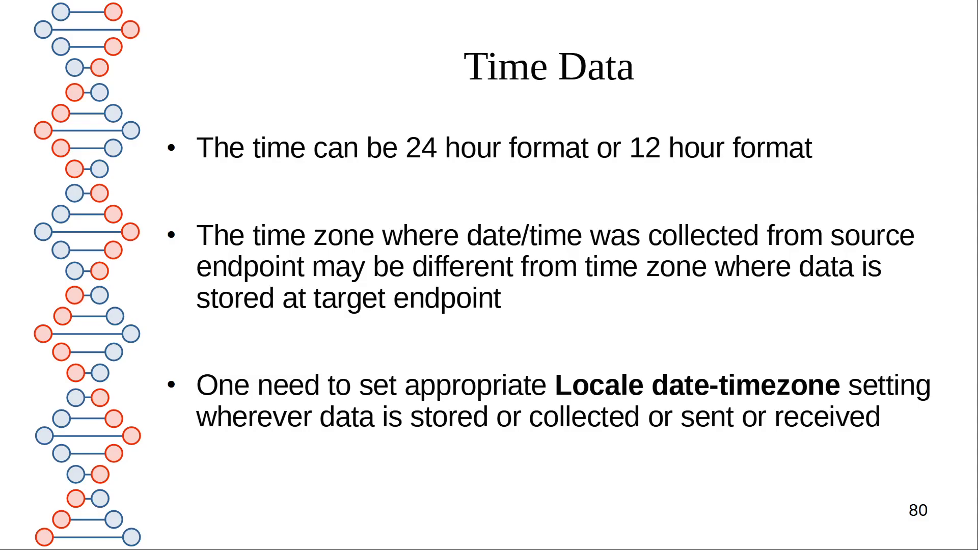
# Step through slides 81 and 80, then forward to slide 82 on mixed time-zone records
pyautogui.press('Right')
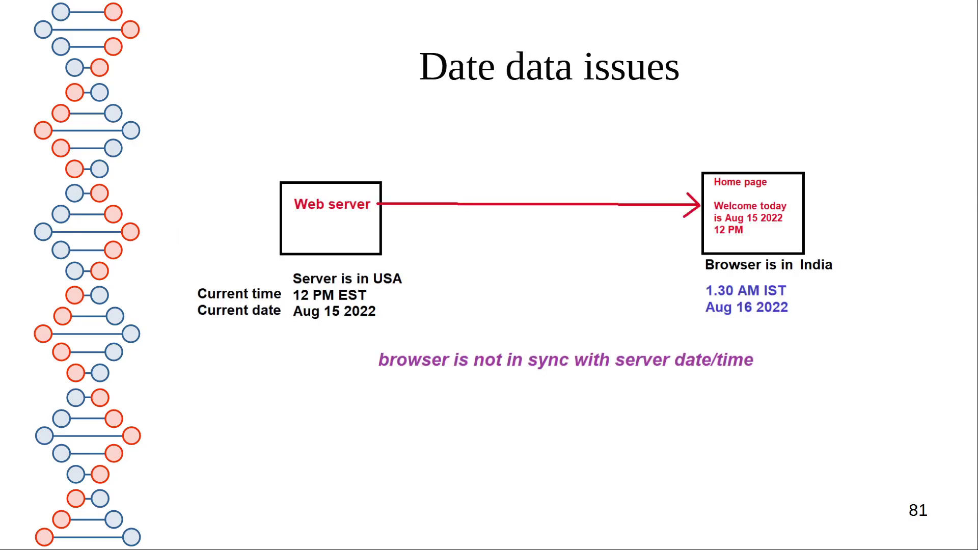
pyautogui.press('Left')
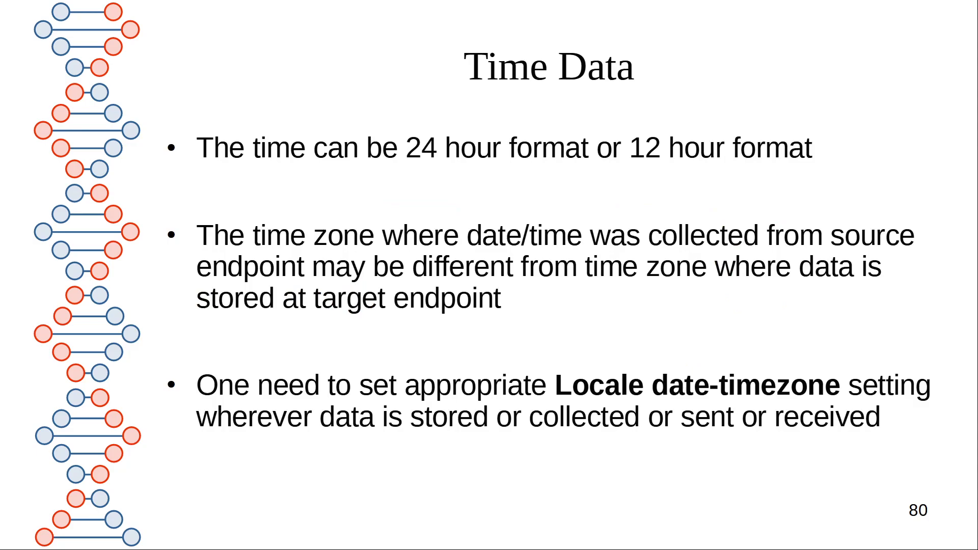
pyautogui.press('Right')
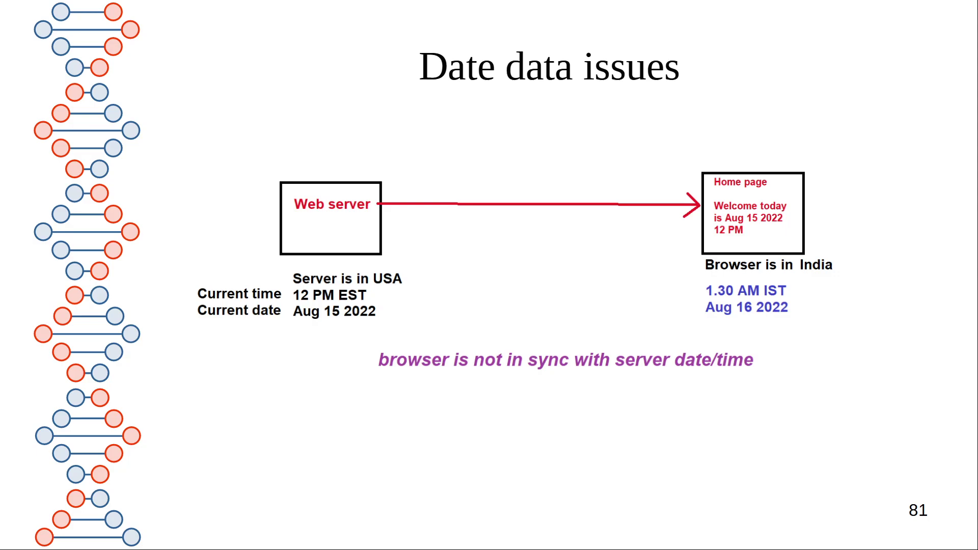
pyautogui.press('Right')
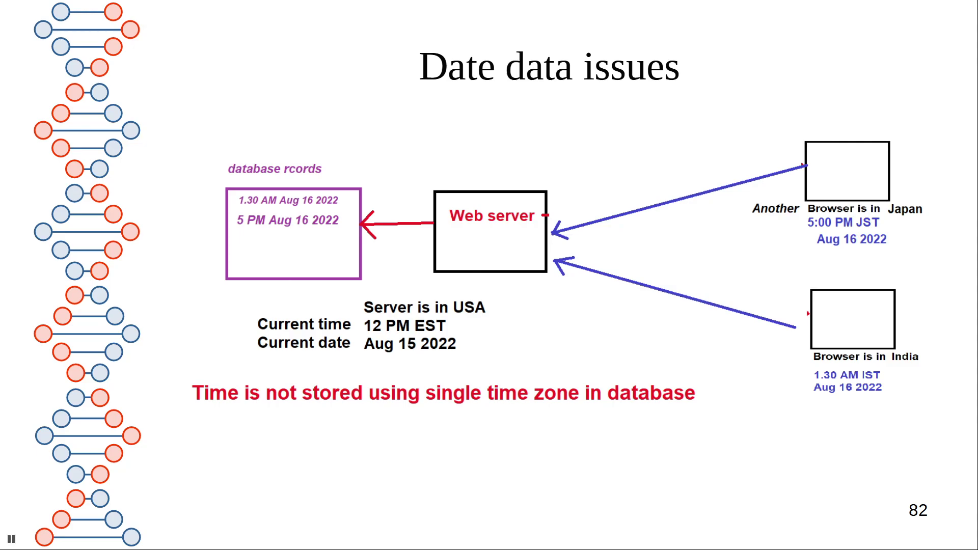
# Revisit slides 81 and 80, then advance past 82 to slide 83 on two-digit years
pyautogui.press('Left')
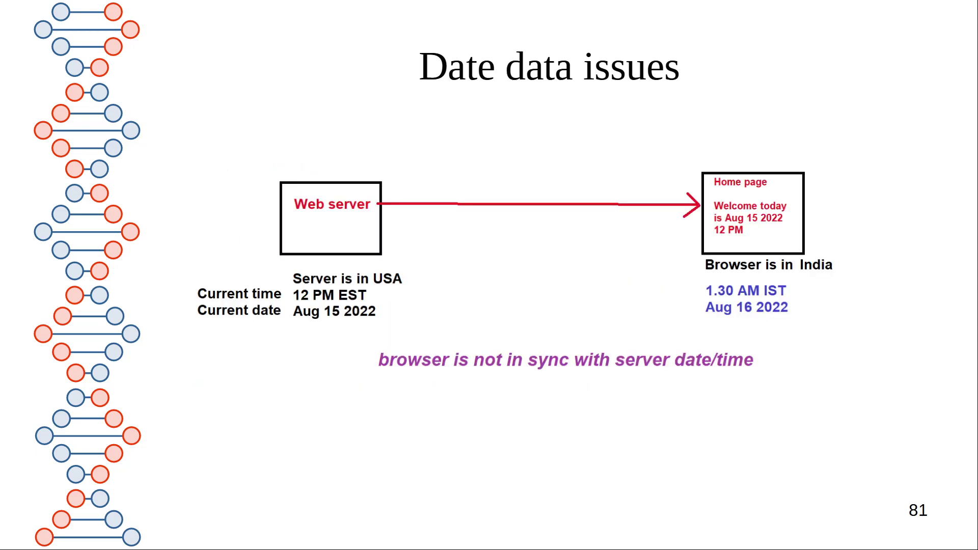
pyautogui.press('Left')
pyautogui.press('Right')
pyautogui.press('Right')
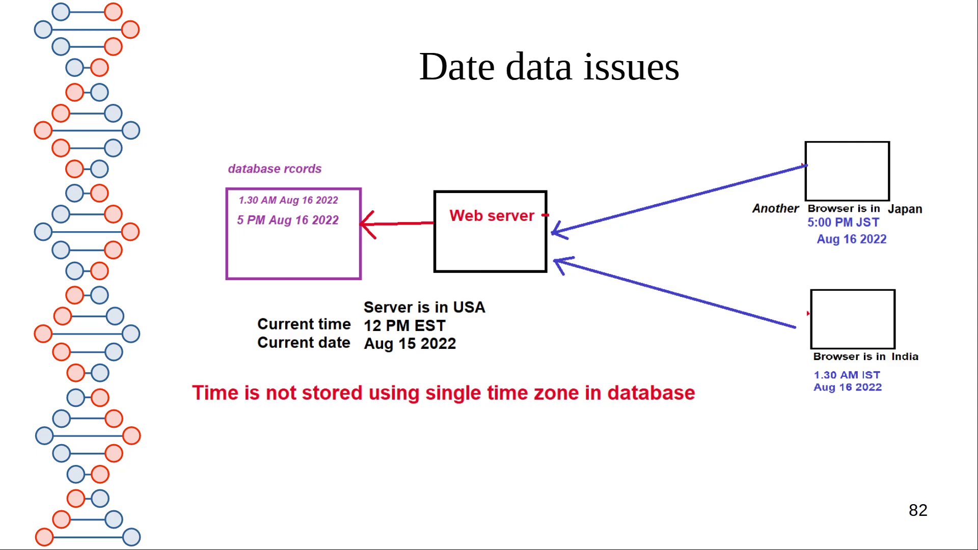
pyautogui.press('Right')
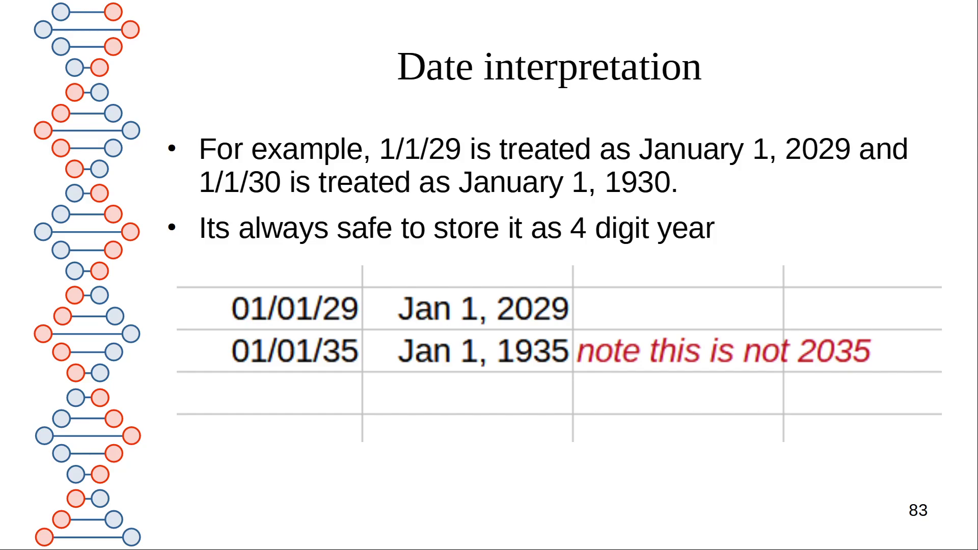
# Advance to the Date time Cleaning slide 84, then leave the show for the Calc workbook
pyautogui.press('Right')
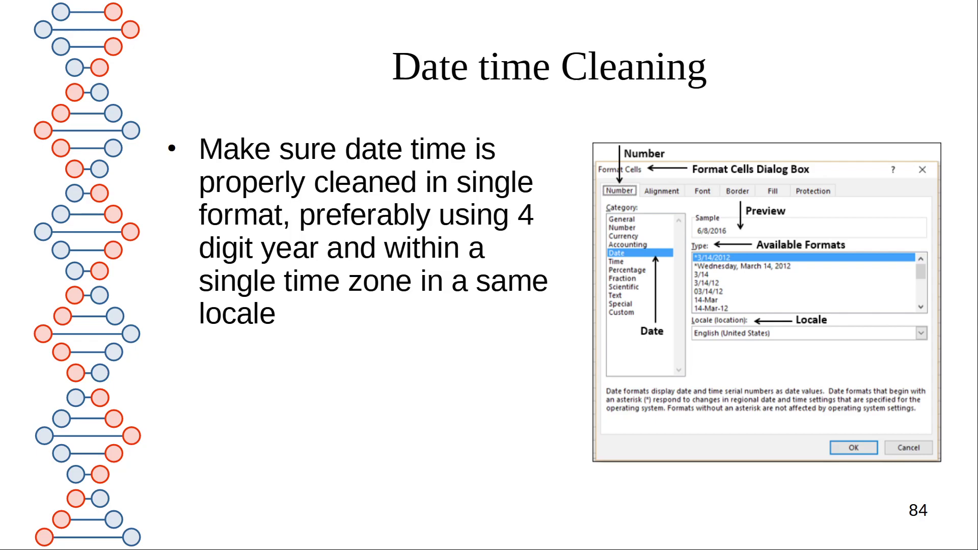
pyautogui.press('Escape')
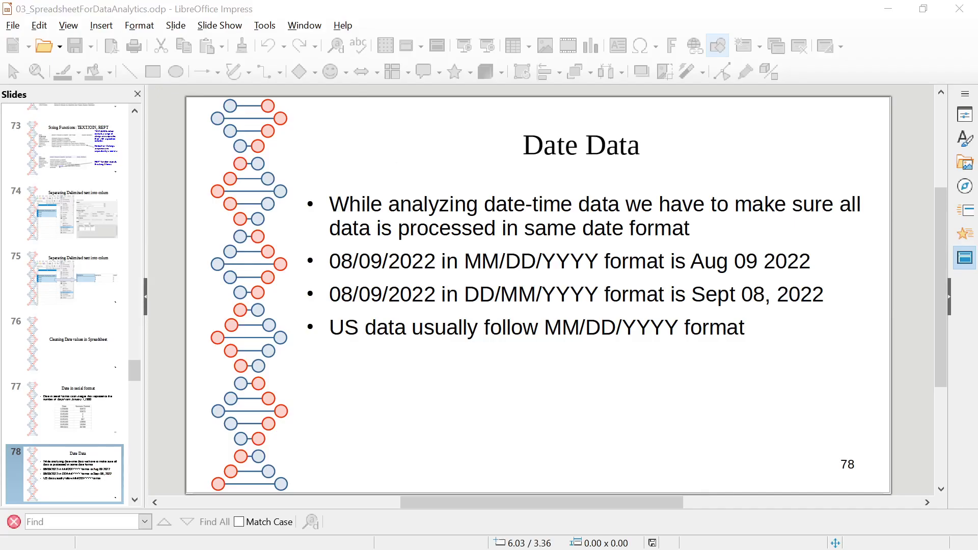
pyautogui.hotkey('alt', 'Tab')
# Format B7 as MM/DD/YYYY HH:MM AM/PM and autofit column B
pyautogui.click(175, 218)
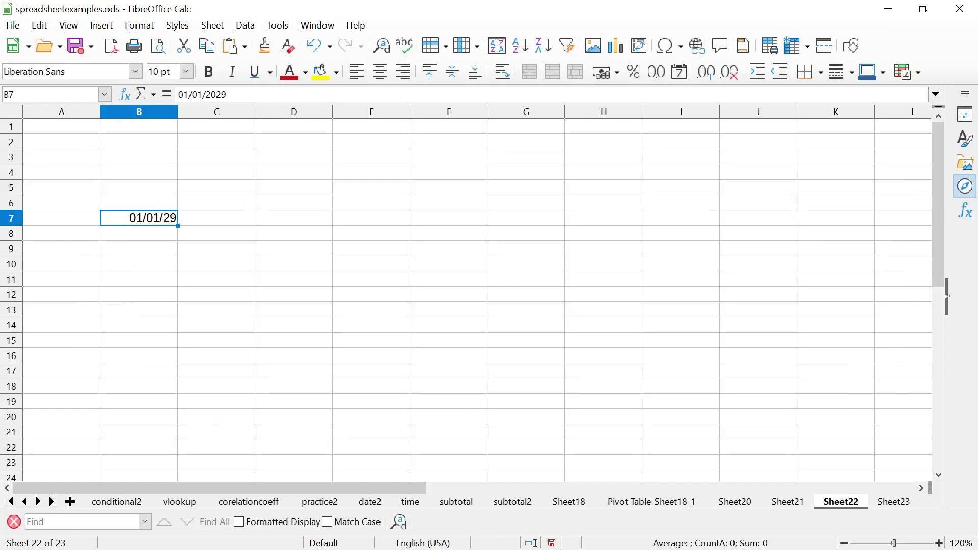
pyautogui.rightClick(175, 218)
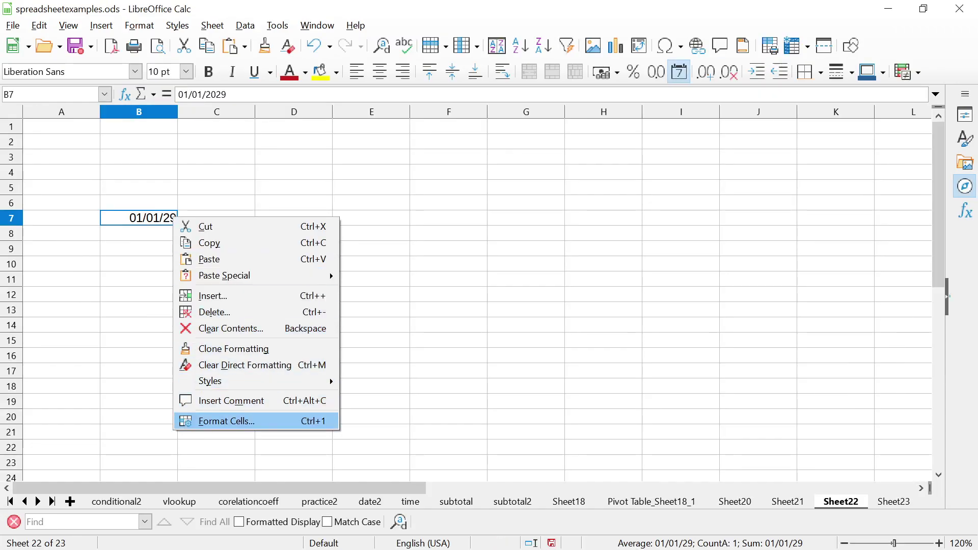
pyautogui.click(226, 421)
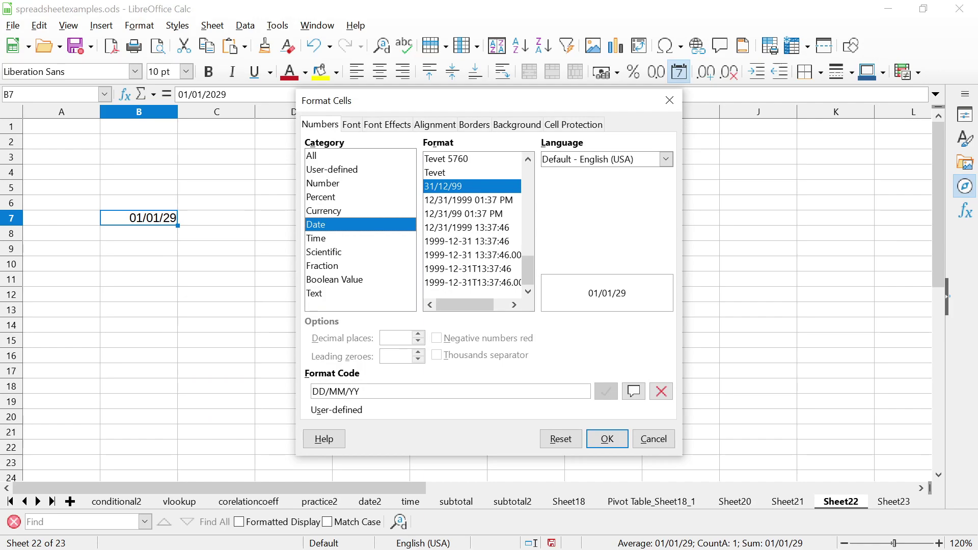
pyautogui.click(468, 200)
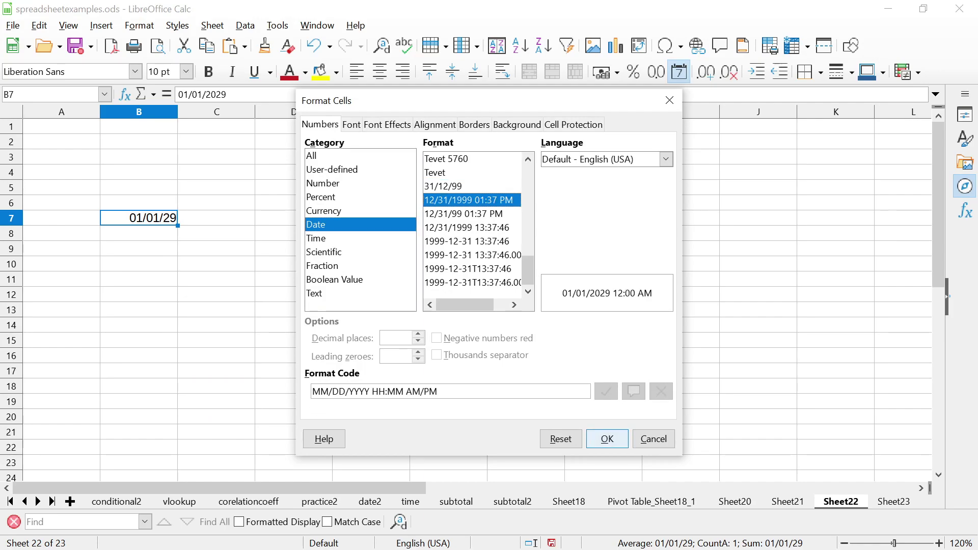
pyautogui.click(607, 439)
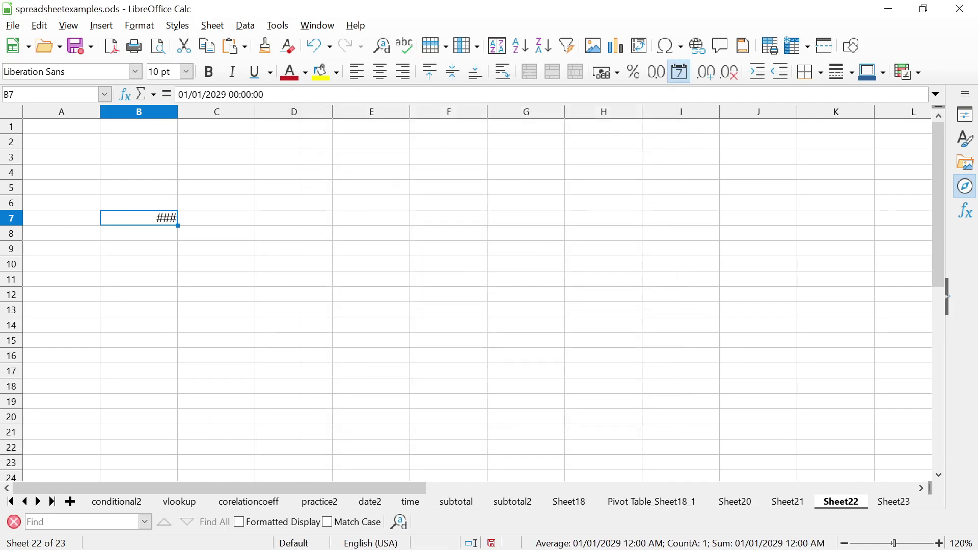
pyautogui.doubleClick(178, 112)
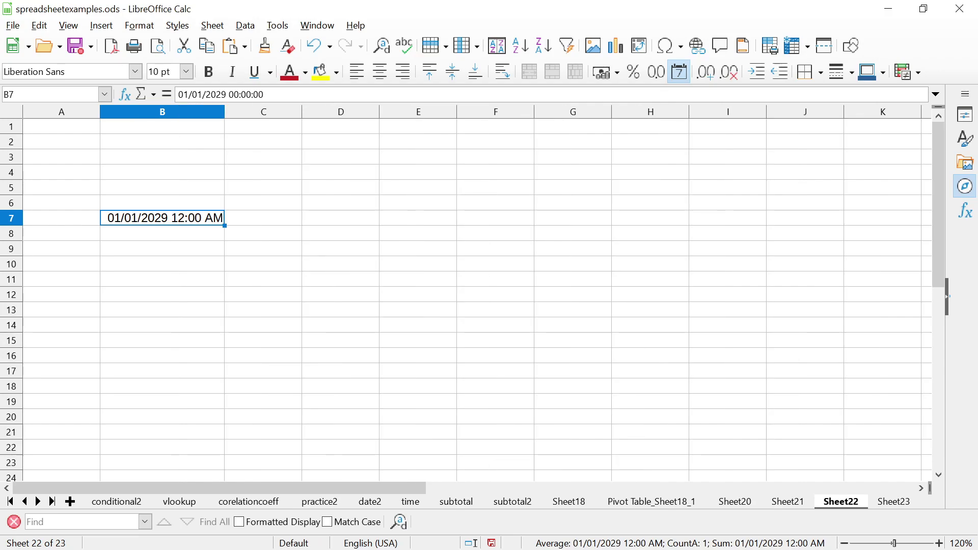
# Change the year in B7 from 2029 to 1929
pyautogui.doubleClick(154, 217)
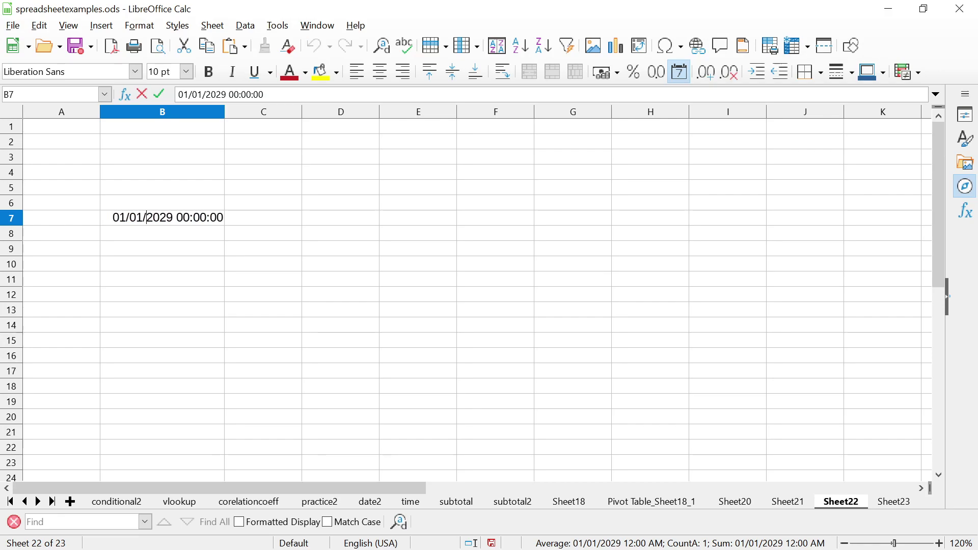
pyautogui.moveTo(147, 218); pyautogui.dragTo(159, 217)
pyautogui.write('19')
pyautogui.press('Return')
pyautogui.press('Up')
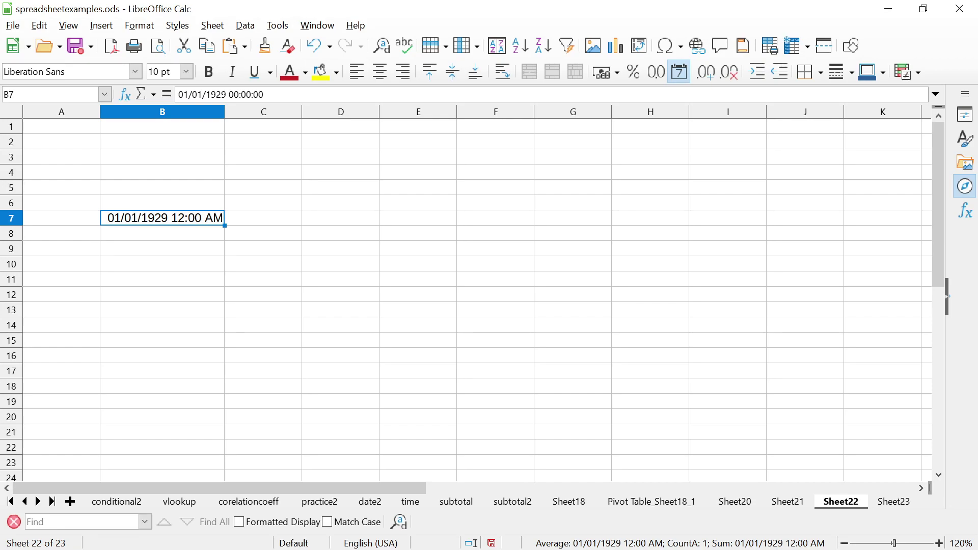
pyautogui.press('Down')
pyautogui.press('Up')
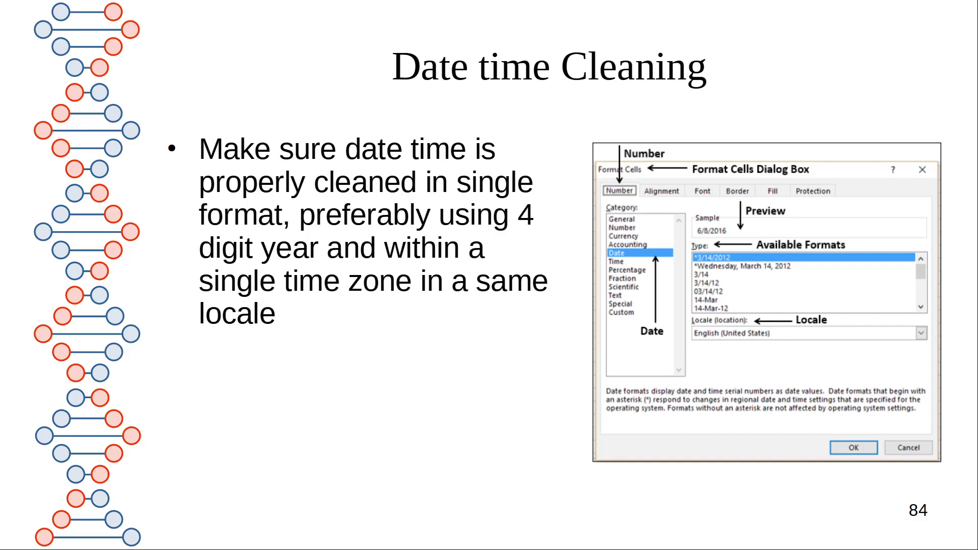
# Enter 343 in C8 and give it the Text format
pyautogui.hotkey('alt', 'Tab')
pyautogui.hotkey('alt', 'Tab')
pyautogui.hotkey('alt', 'Tab')
pyautogui.press('Tab')
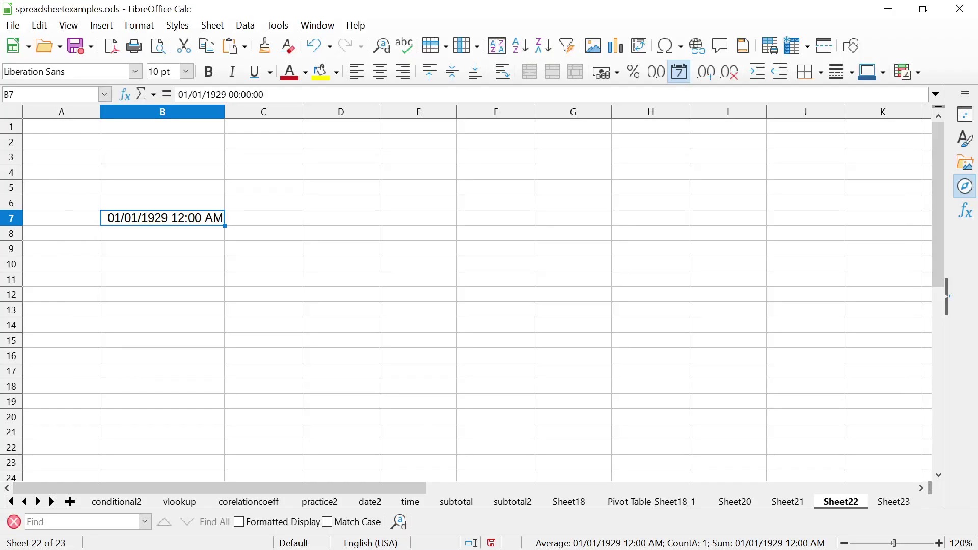
pyautogui.click(263, 233)
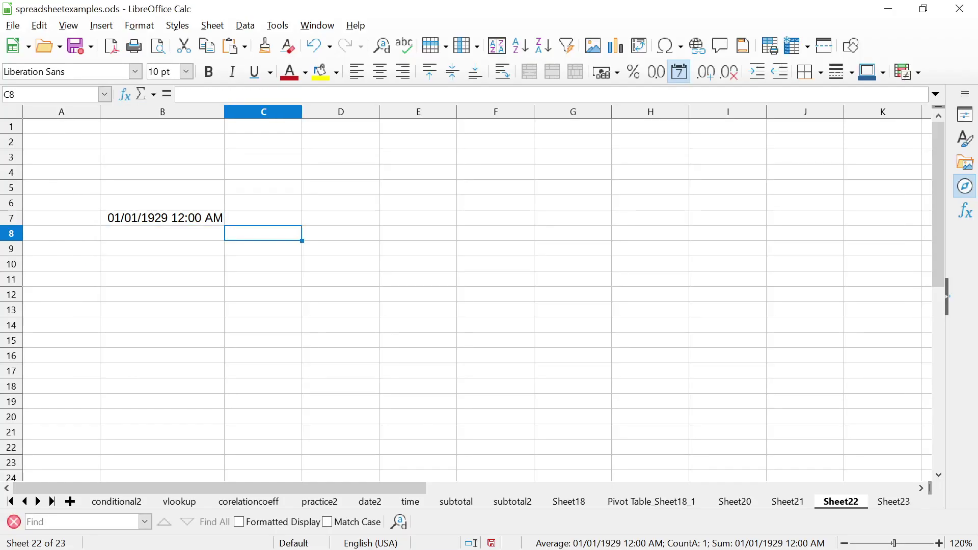
pyautogui.write('343')
pyautogui.press('Return')
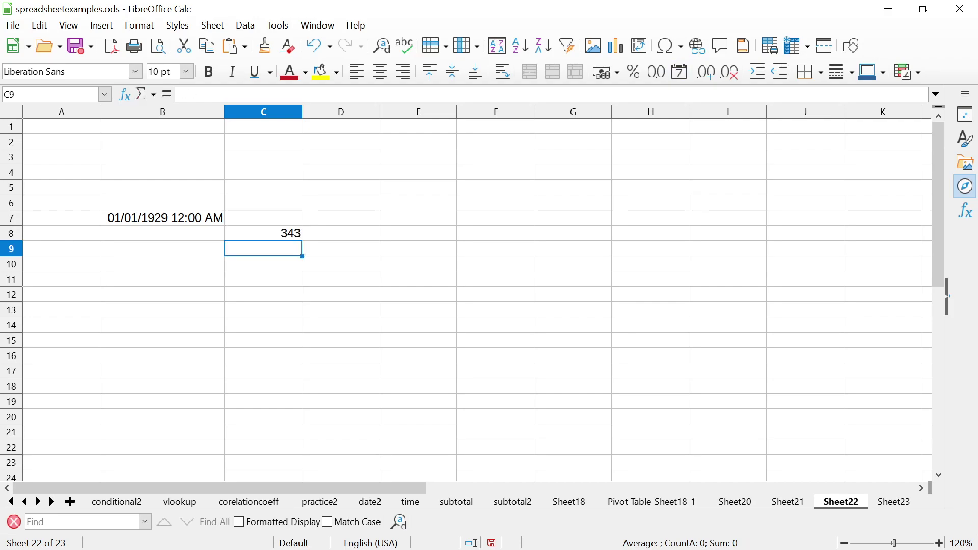
pyautogui.click(264, 233)
pyautogui.rightClick(271, 232)
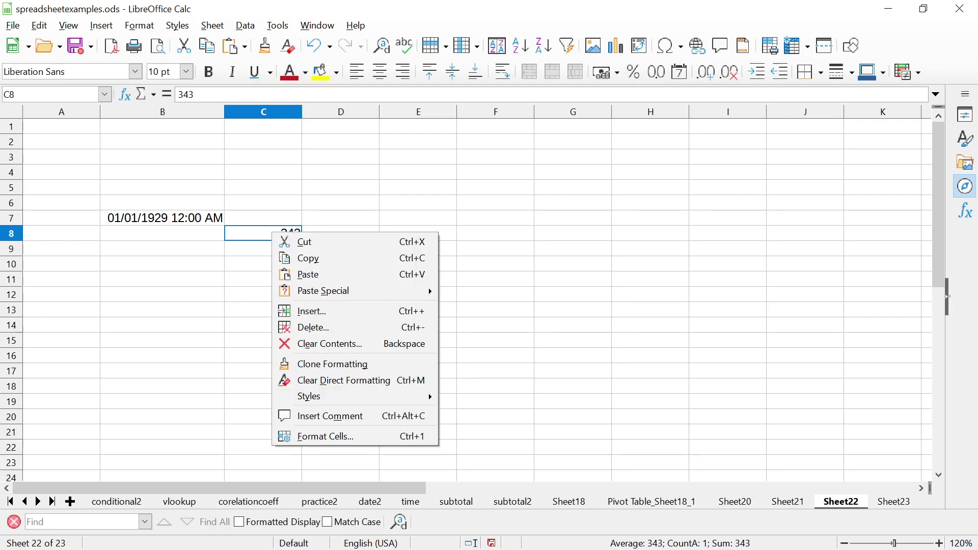
pyautogui.click(306, 436)
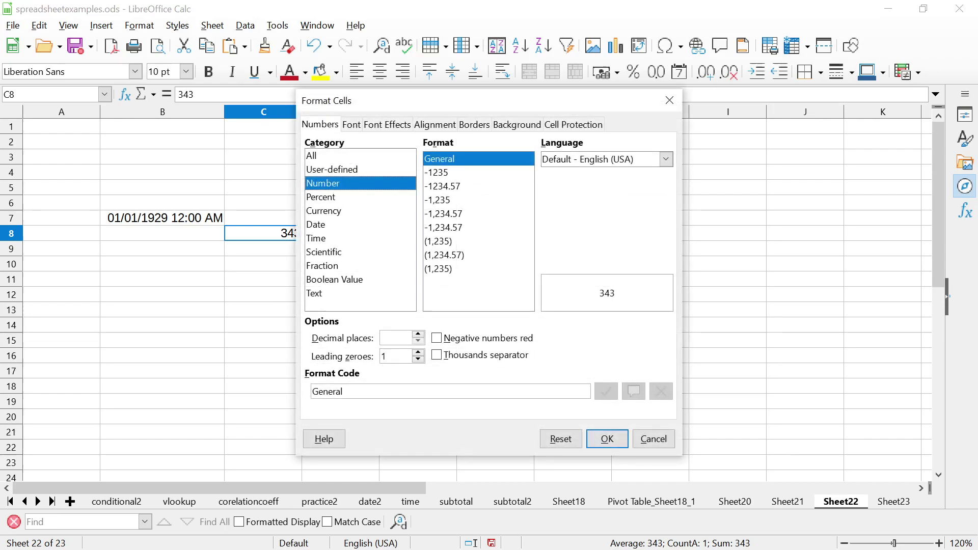
pyautogui.click(314, 293)
pyautogui.click(607, 438)
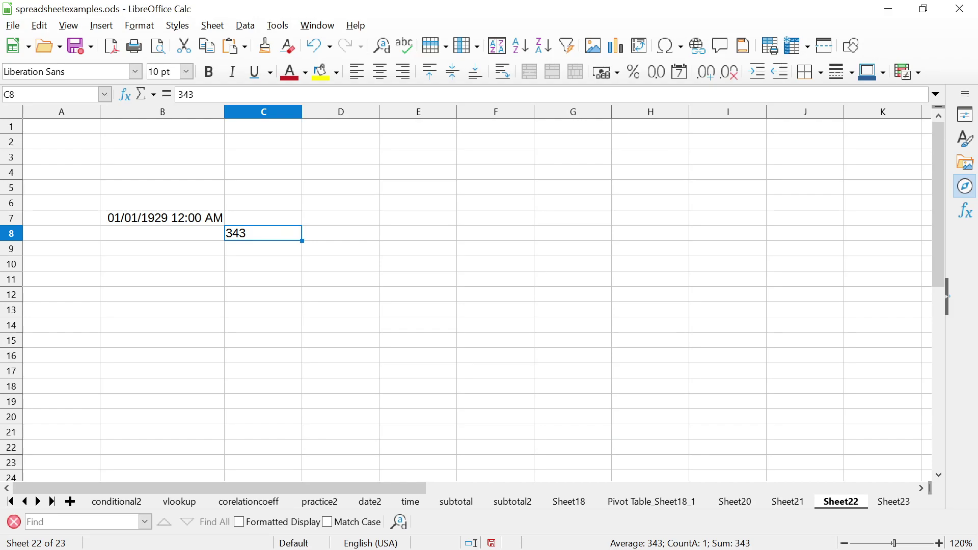
# Reformat C8 as Number -1234.57 so it shows 343.00, then go back to the slides
pyautogui.rightClick(261, 237)
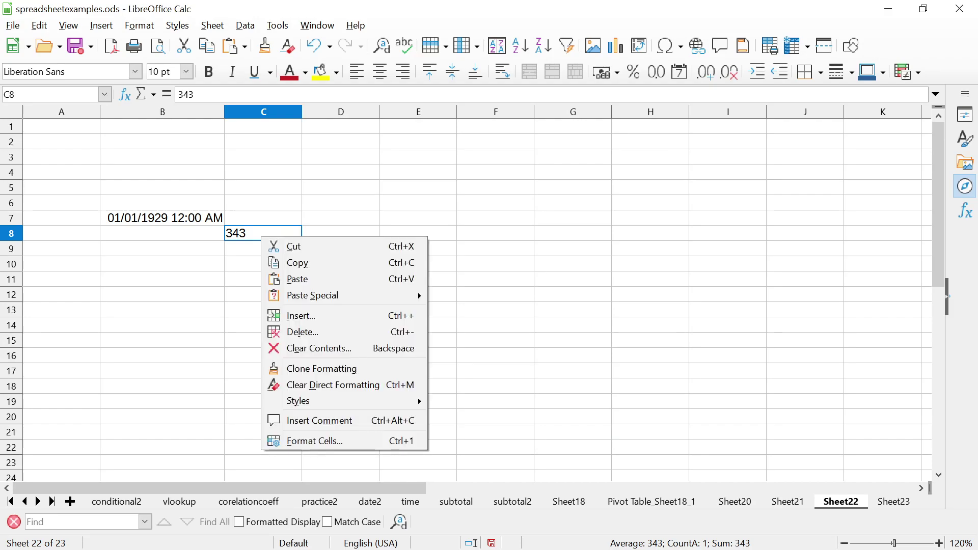
pyautogui.click(314, 441)
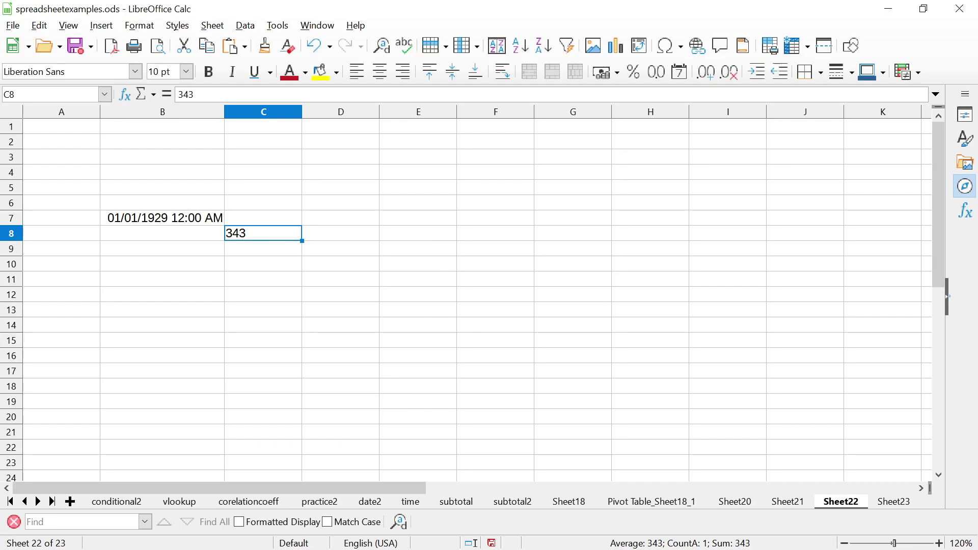
pyautogui.click(323, 183)
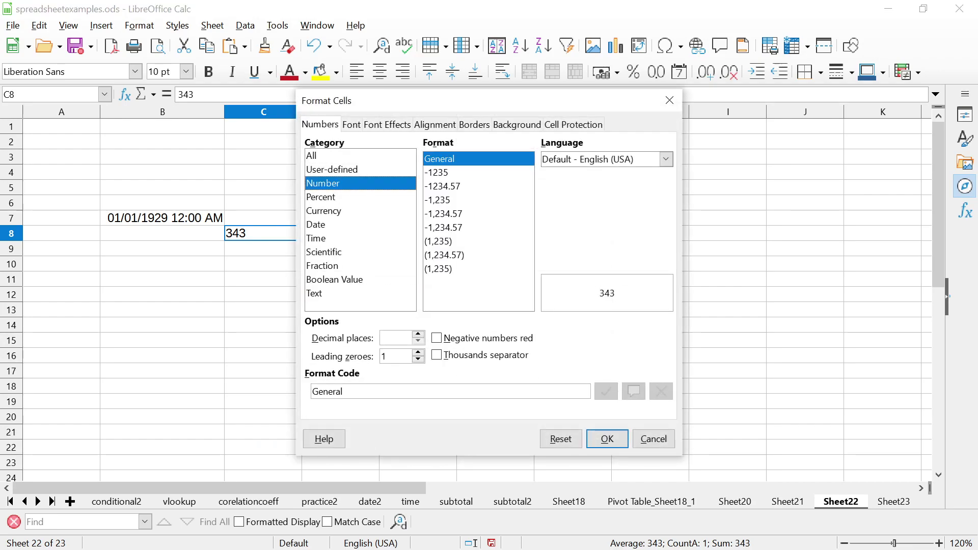
pyautogui.click(442, 186)
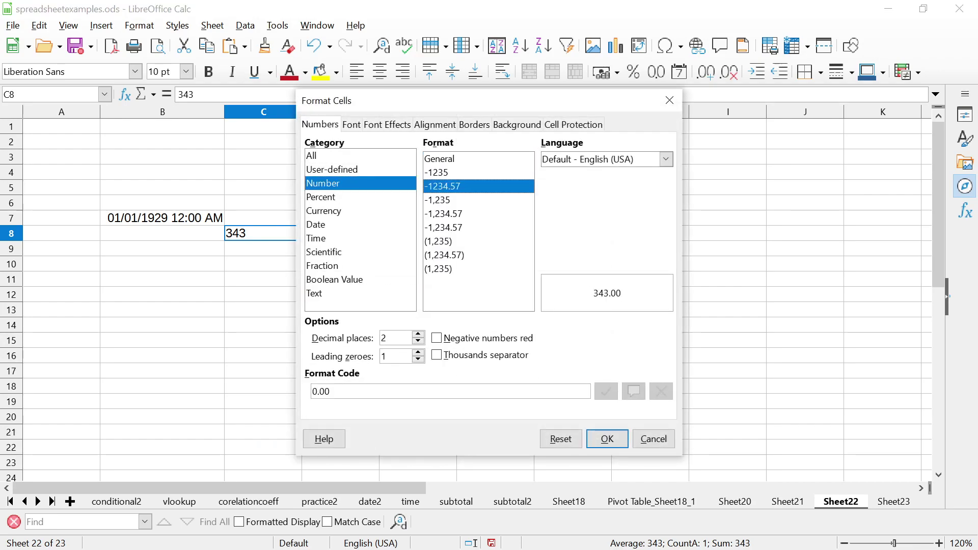
pyautogui.press('Return')
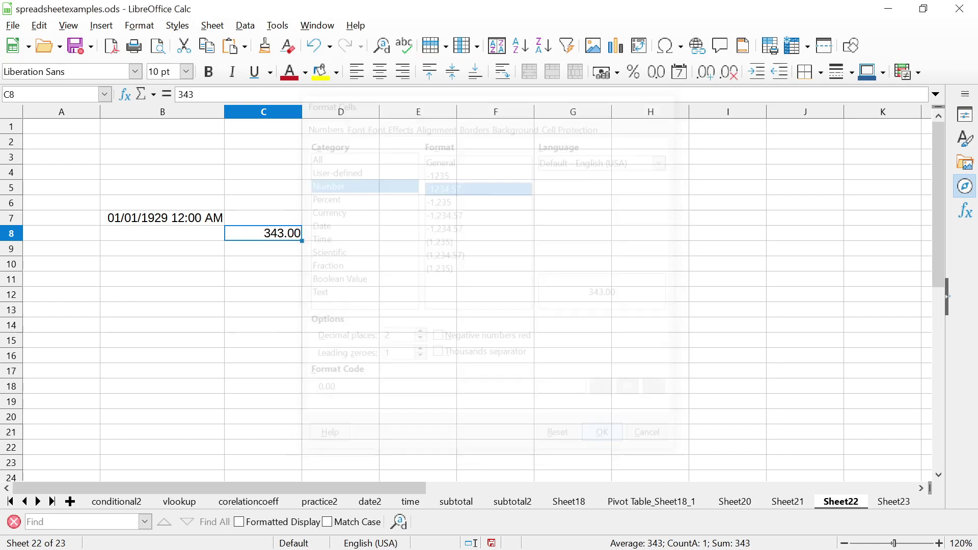
pyautogui.click(263, 249)
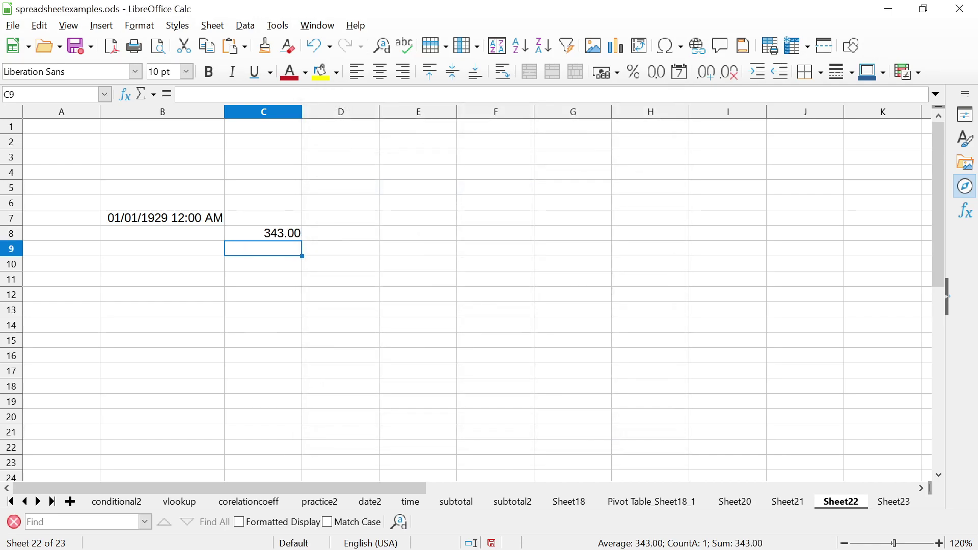
pyautogui.hotkey('alt', 'Tab')
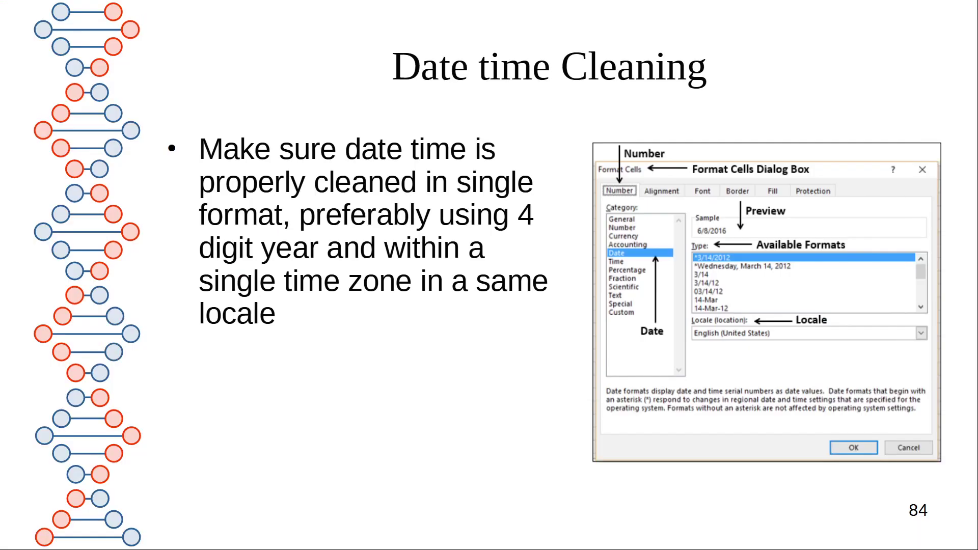
# Present the DATEVALUE slide 85, then return to Sheet22 in Calc
pyautogui.press('Right')
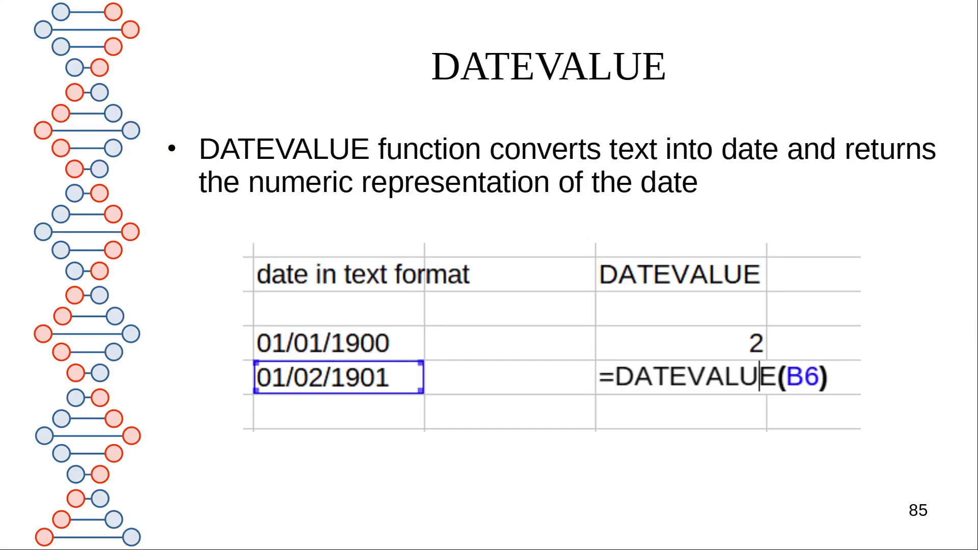
pyautogui.press('Left')
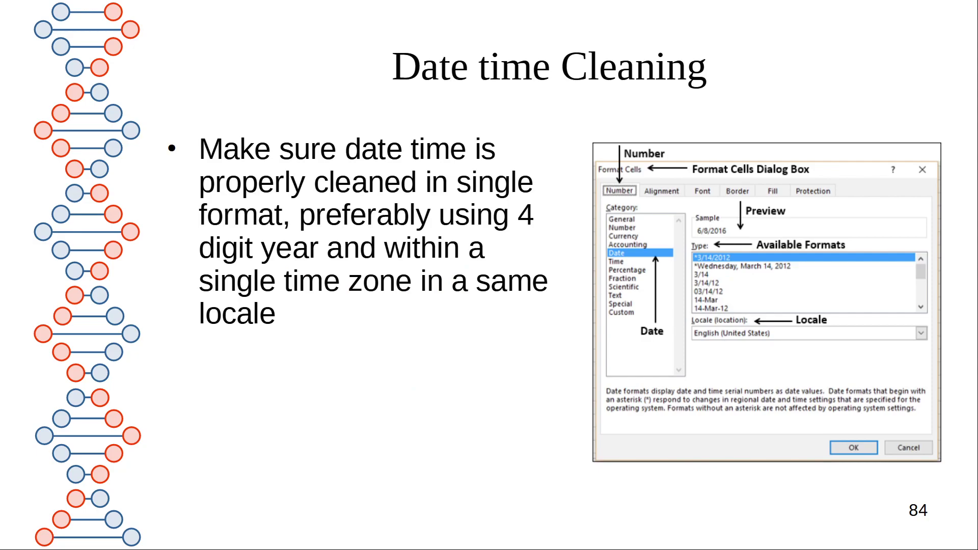
pyautogui.press('Right')
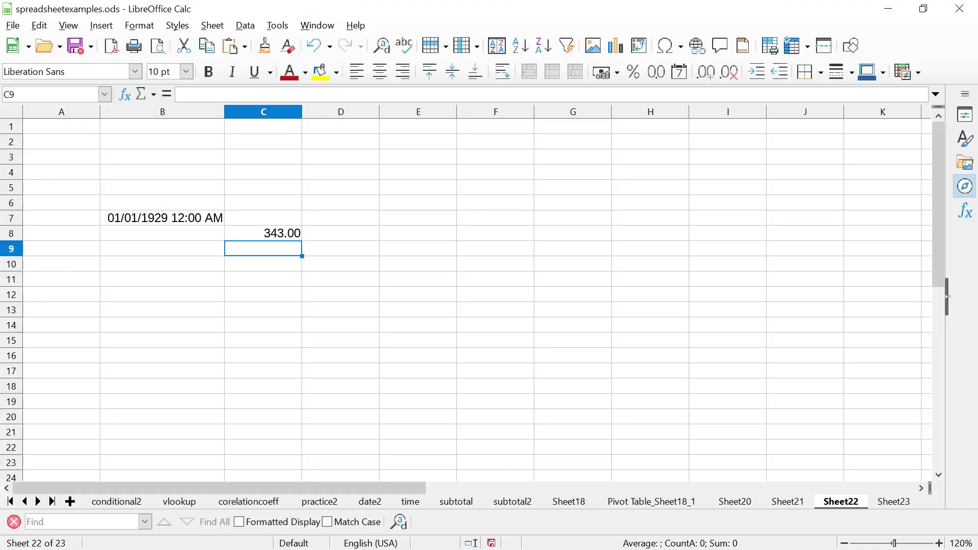
pyautogui.press('Up')
pyautogui.press('Up')
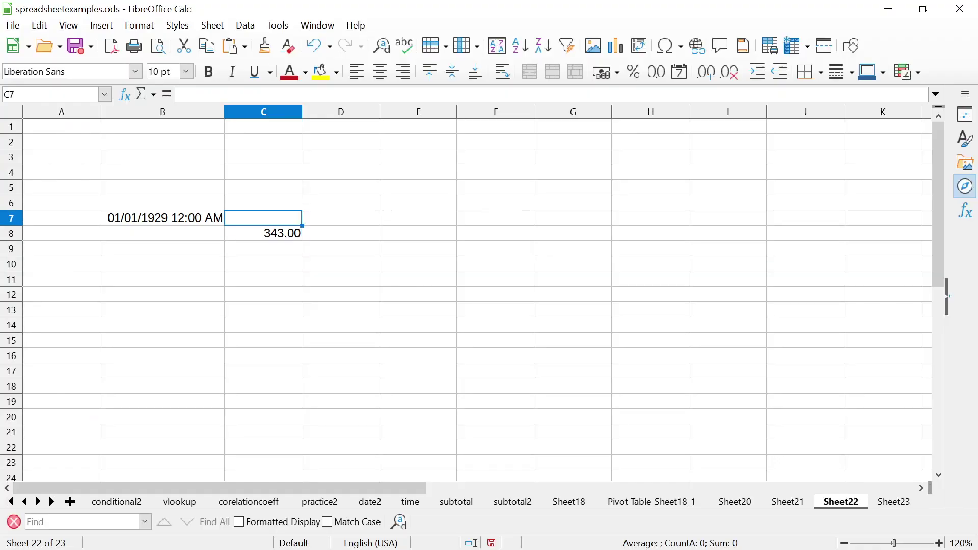
# Enter =DATEVALUE(B7) in E7, which returns Err:502
pyautogui.press('Right')
pyautogui.press('Right')
pyautogui.write('=D')
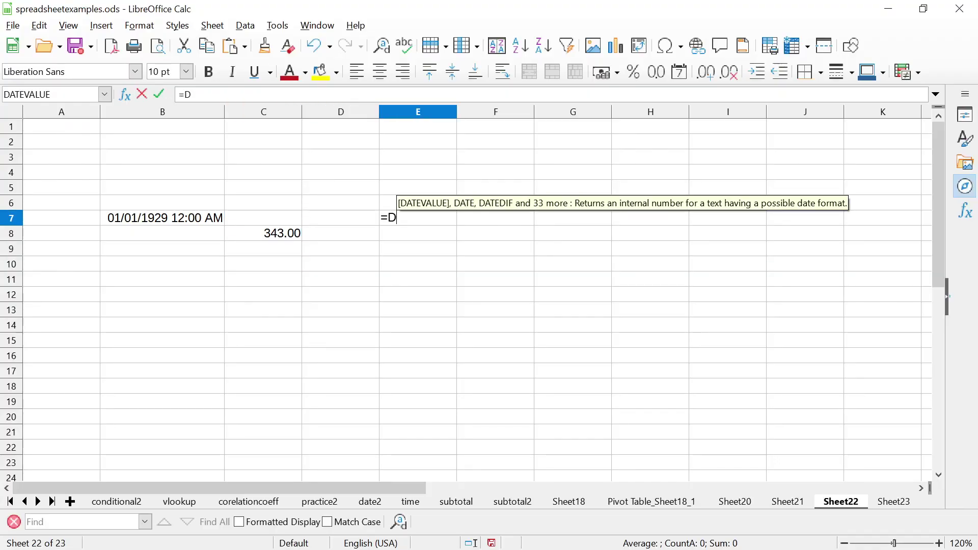
pyautogui.write('ATEVALUE(')
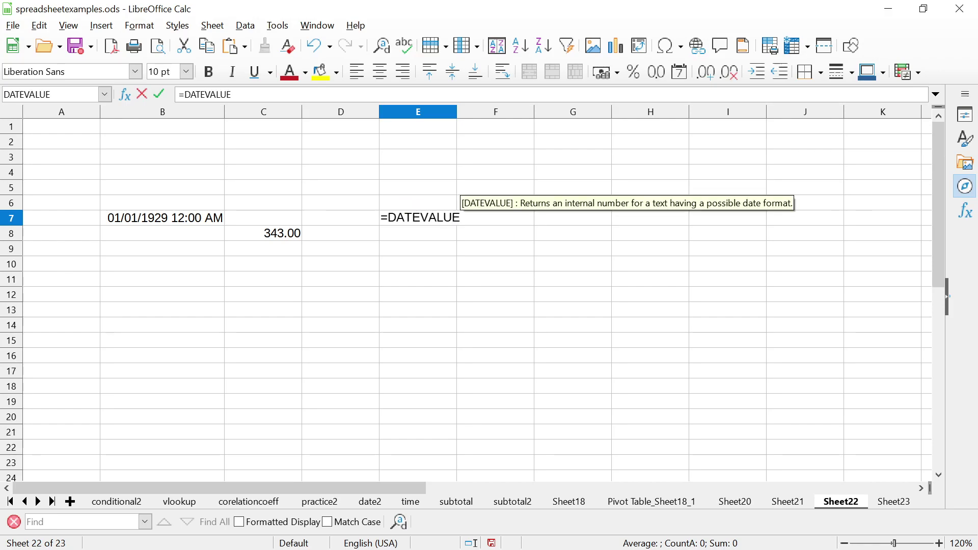
pyautogui.press('Left')
pyautogui.press('Left')
pyautogui.press('Left')
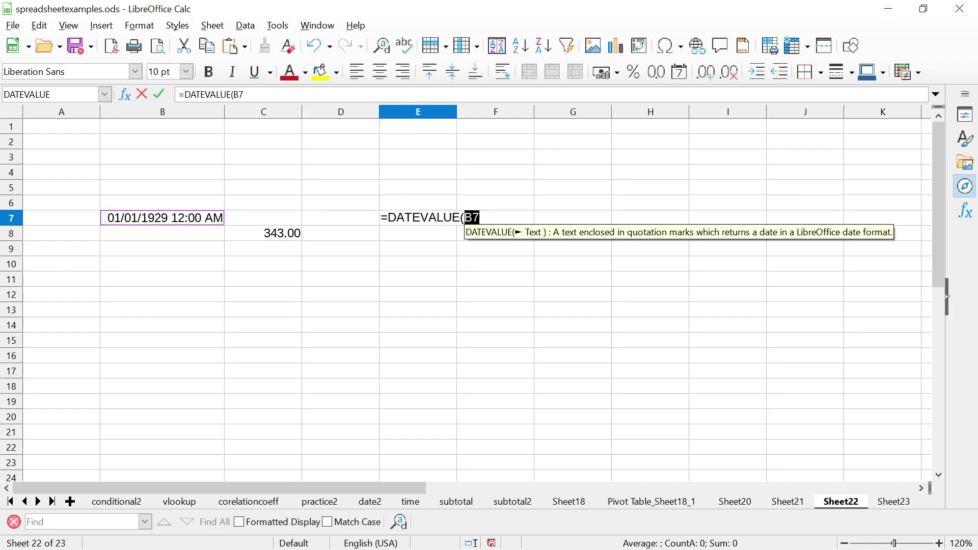
pyautogui.press('Return')
pyautogui.click(418, 217)
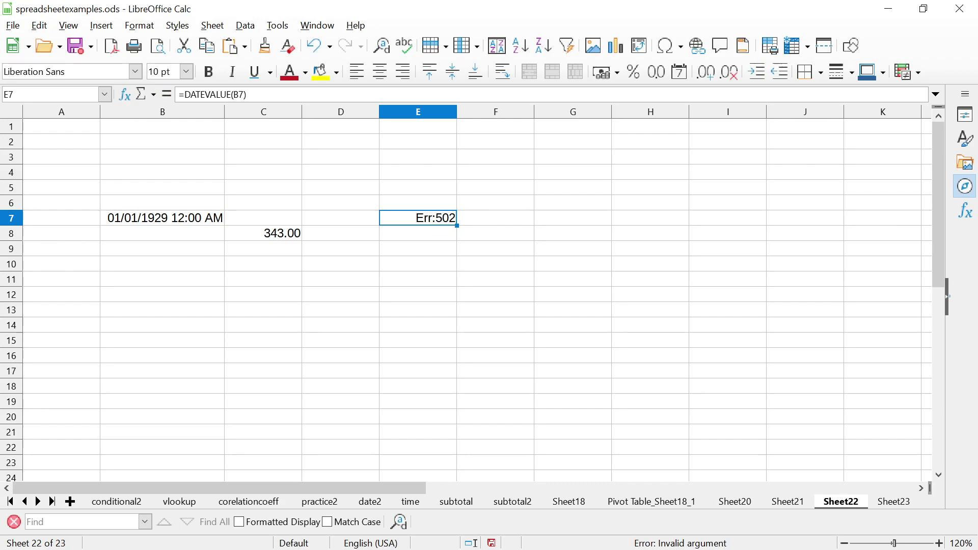
# Delete the time portion from the B7 date entry
pyautogui.click(147, 217)
pyautogui.doubleClick(147, 218)
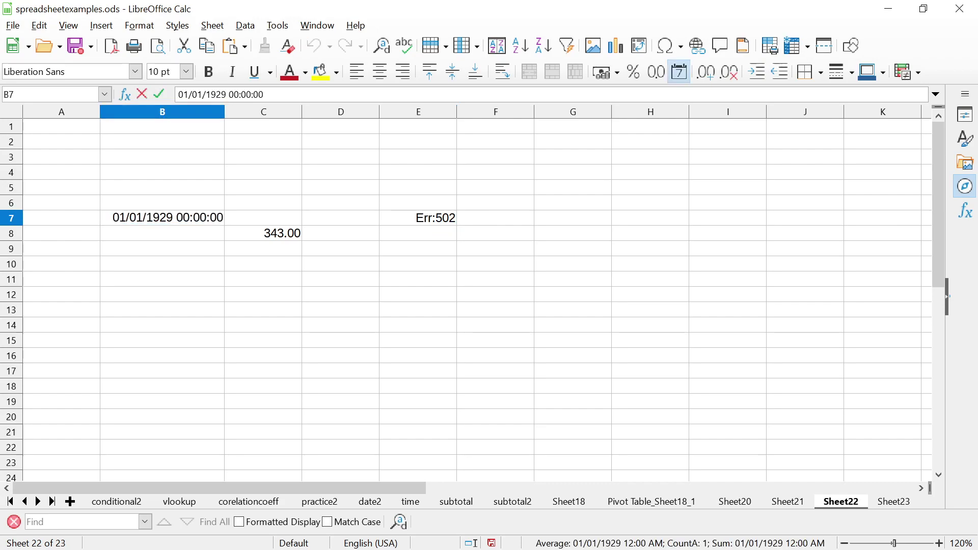
pyautogui.moveTo(223, 218); pyautogui.dragTo(173, 217)
pyautogui.press('BackSpace')
pyautogui.press('Return')
pyautogui.press('Up')
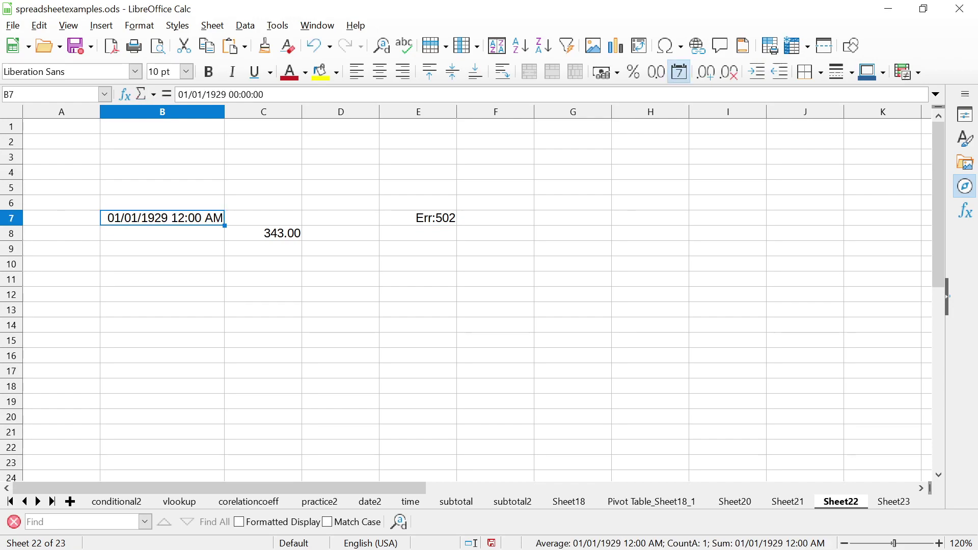
# Strip the time and AM/PM from B7's format code, leaving MM/DD/YYYY
pyautogui.rightClick(203, 214)
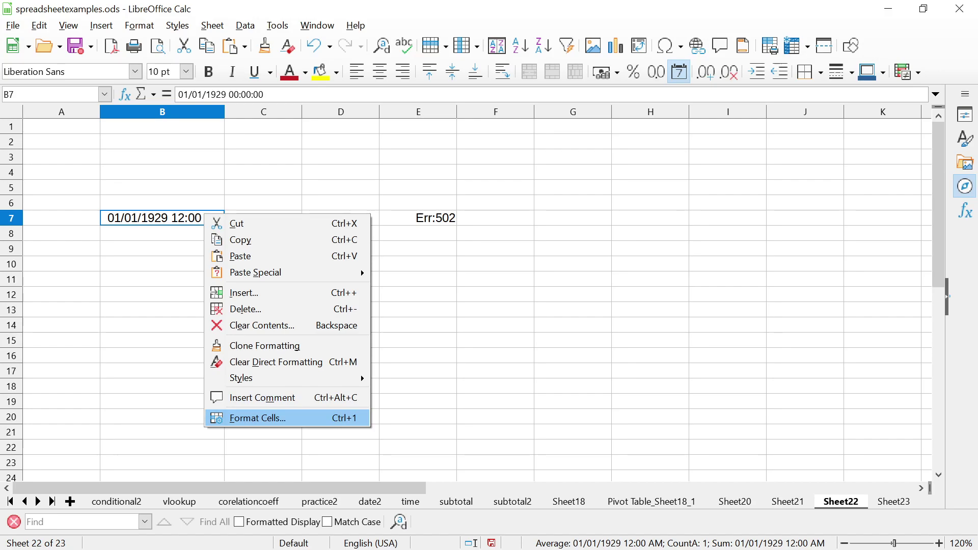
pyautogui.press('Return')
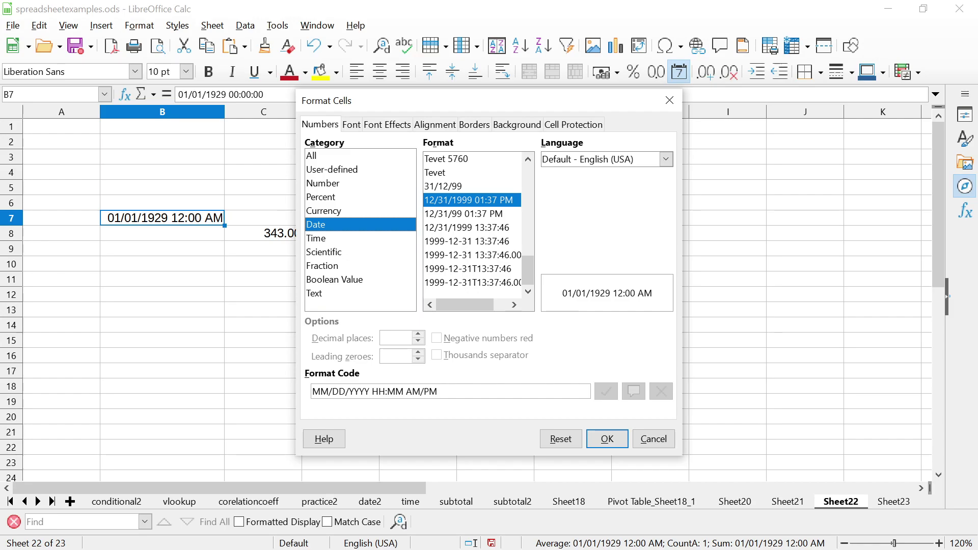
pyautogui.press('BackSpace')
pyautogui.press('BackSpace')
pyautogui.press('BackSpace')
pyautogui.press('BackSpace')
pyautogui.press('BackSpace')
pyautogui.press('BackSpace')
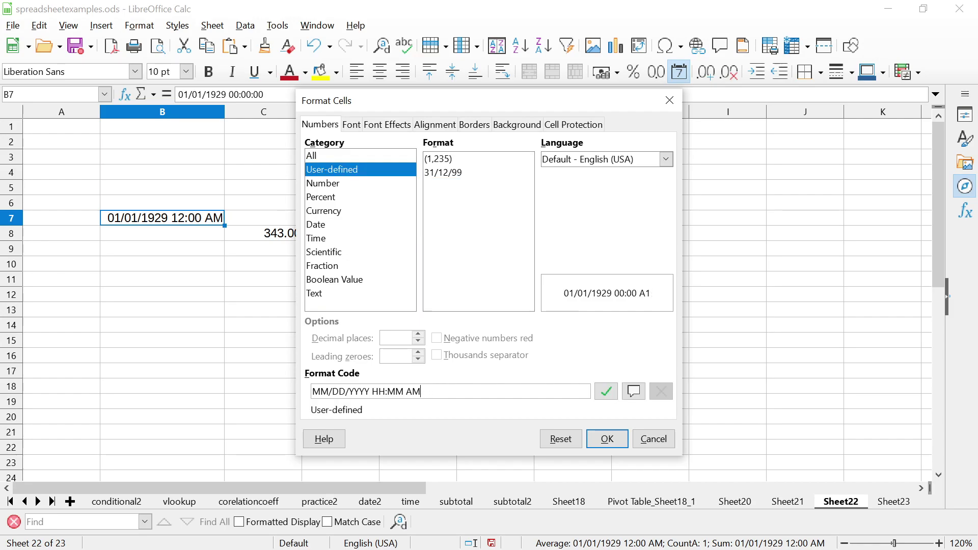
pyautogui.press('BackSpace')
pyautogui.press('BackSpace')
pyautogui.press('BackSpace')
pyautogui.press('BackSpace')
pyautogui.press('BackSpace')
pyautogui.press('BackSpace')
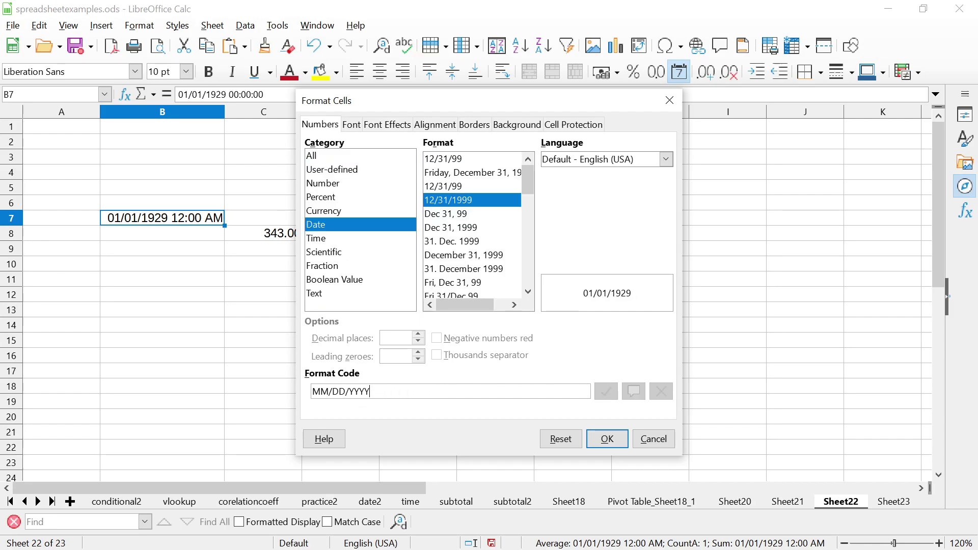
pyautogui.press('Return')
pyautogui.click(263, 217)
# Check E7's DATEVALUE formula still errors, then type 01/01/1929 into B11
pyautogui.click(418, 217)
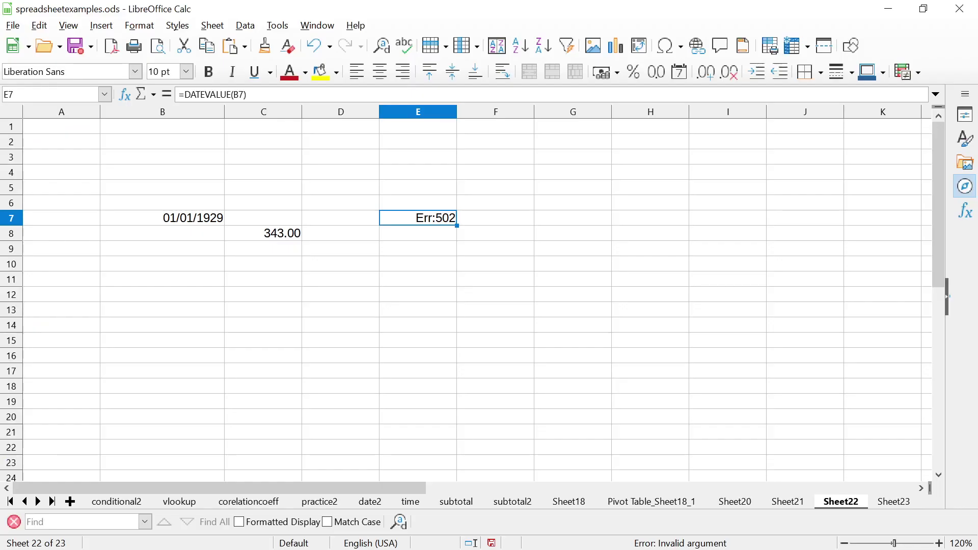
pyautogui.click(162, 217)
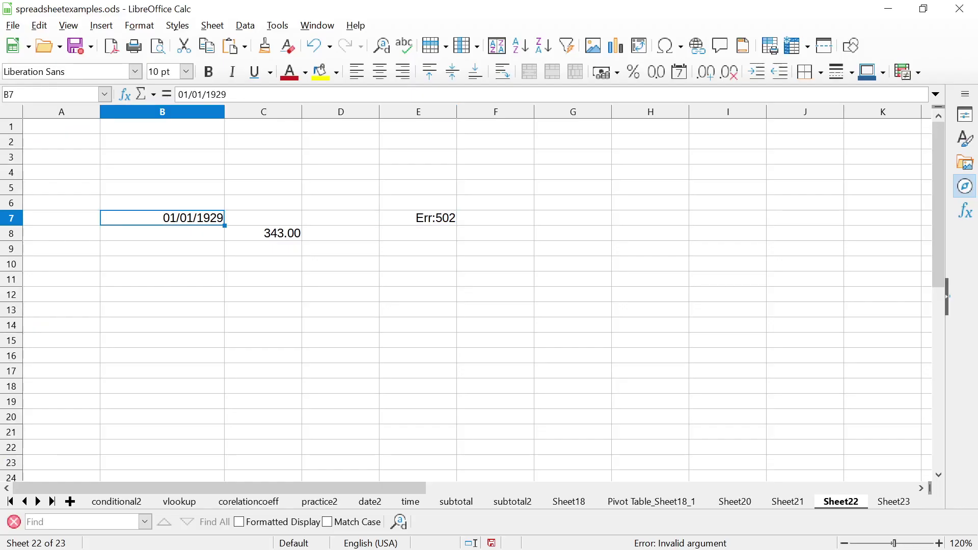
pyautogui.click(419, 218)
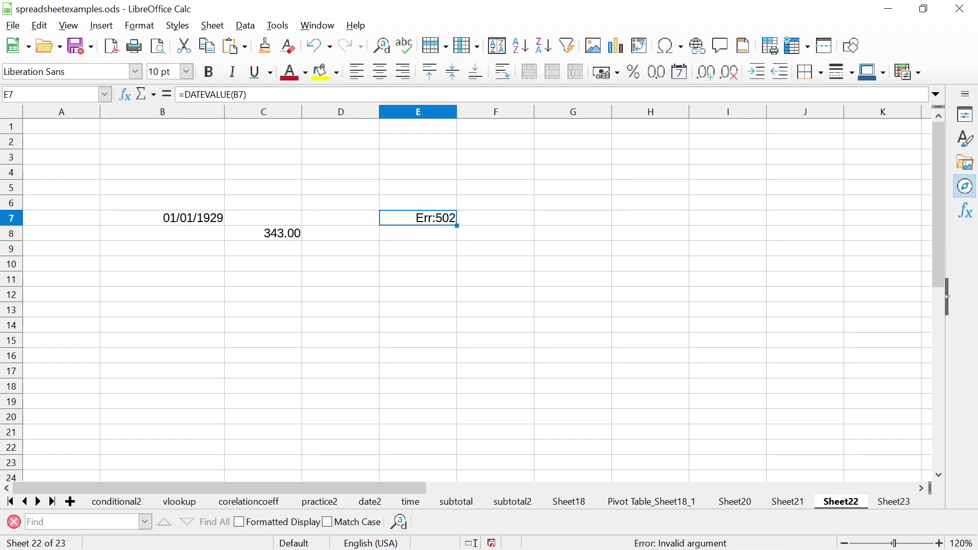
pyautogui.press('F2')
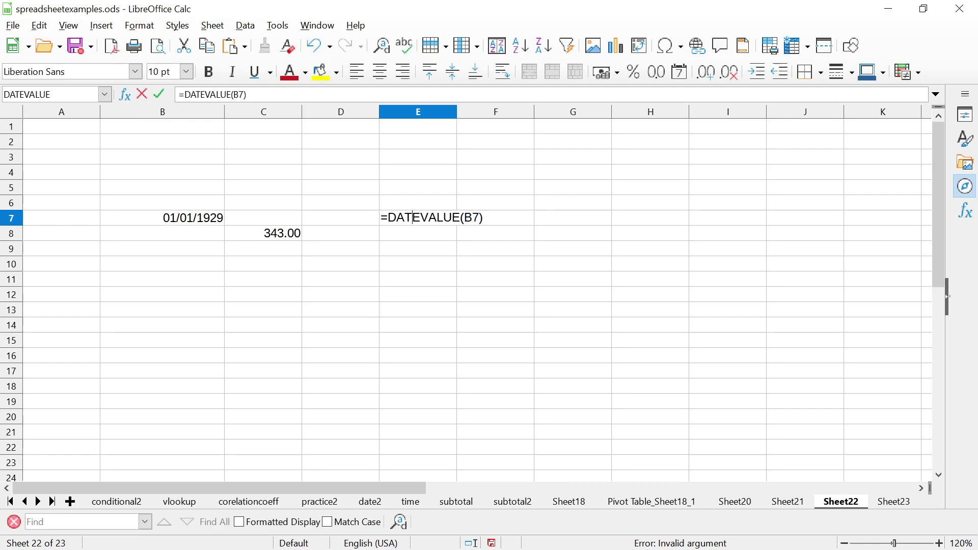
pyautogui.press('Escape')
pyautogui.press('Down')
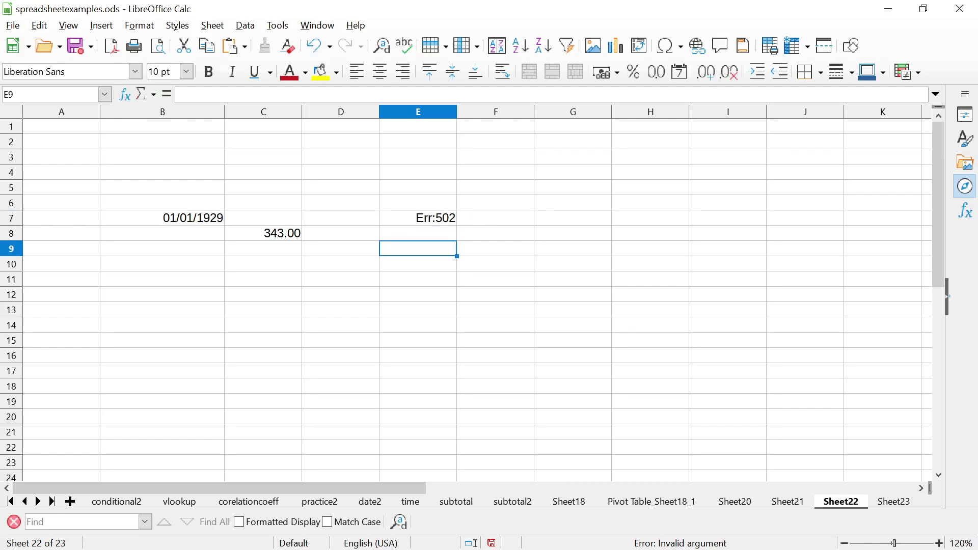
pyautogui.press('Left')
pyautogui.press('Left')
pyautogui.press('Left')
pyautogui.press('Down')
pyautogui.press('Down')
pyautogui.press('Down')
pyautogui.write('01')
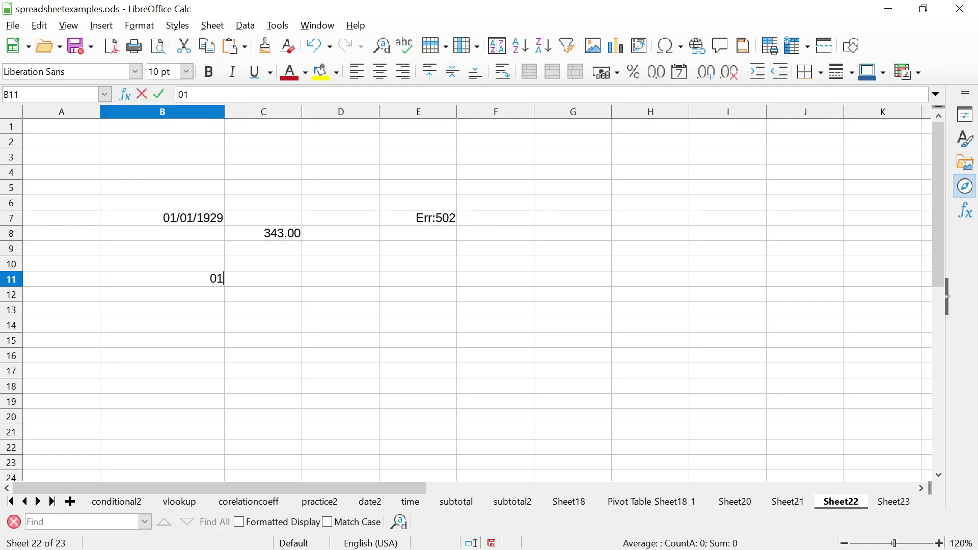
pyautogui.write('/01/1929')
# Re-enter B11 with a leading apostrophe so 01/01/1929 is stored as text, then select E11
pyautogui.press('Return')
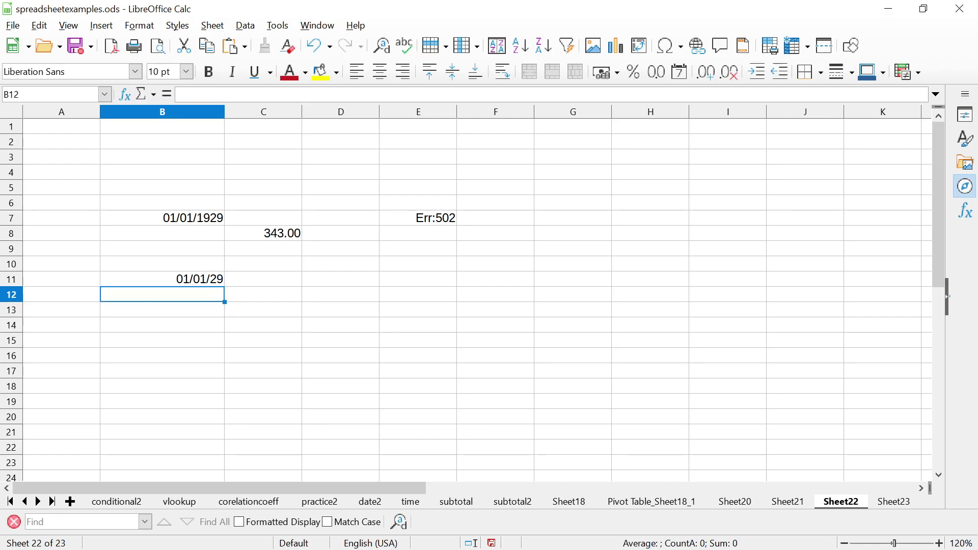
pyautogui.press('Up')
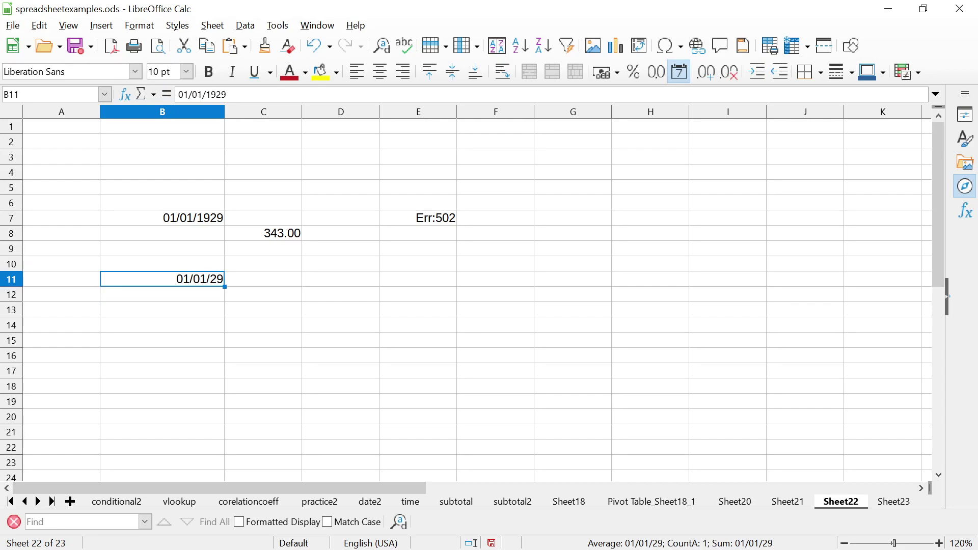
pyautogui.doubleClick(170, 279)
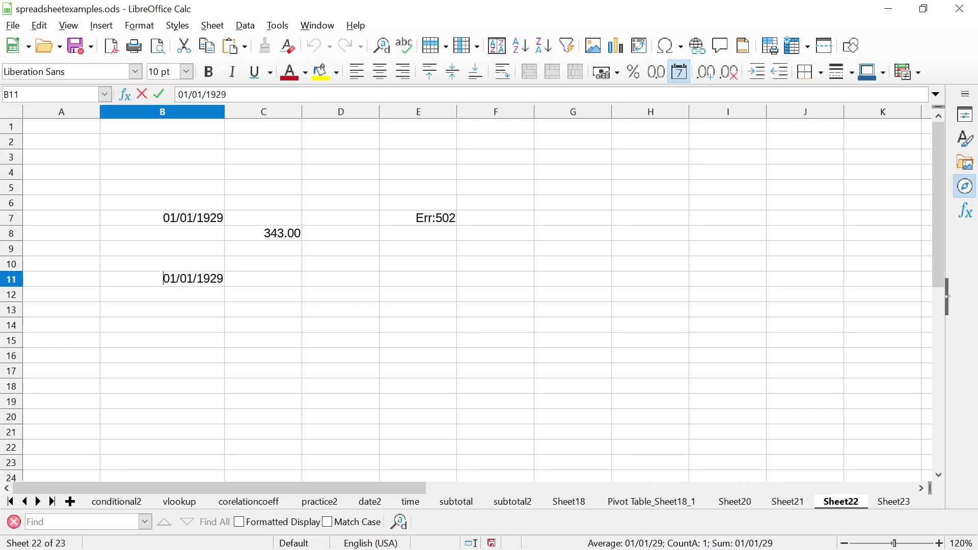
pyautogui.press('Home')
pyautogui.write("'")
pyautogui.press('Return')
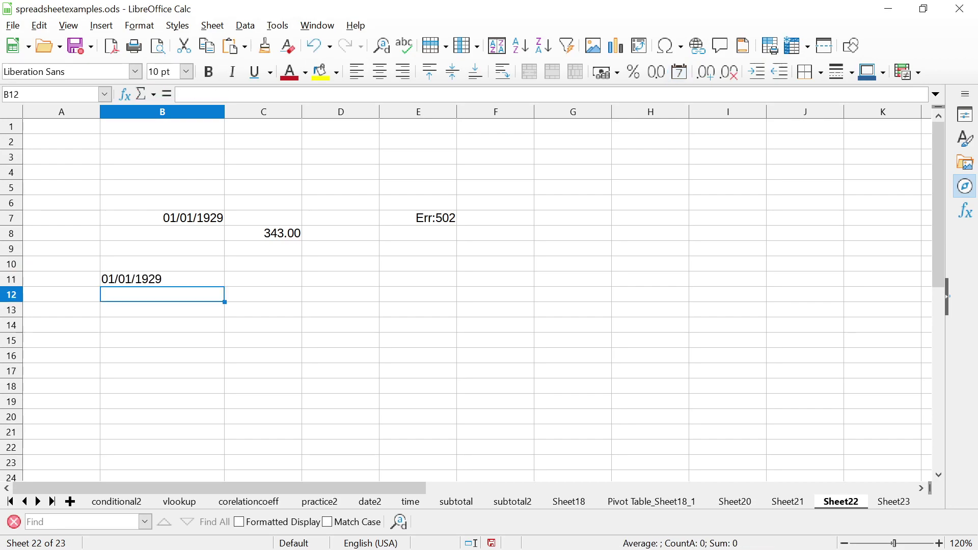
pyautogui.press('Up')
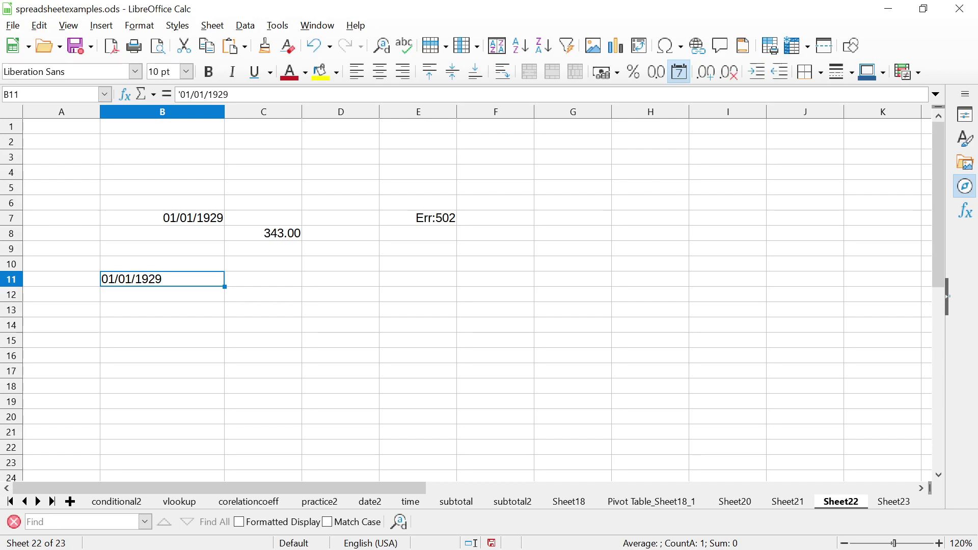
pyautogui.press('F2')
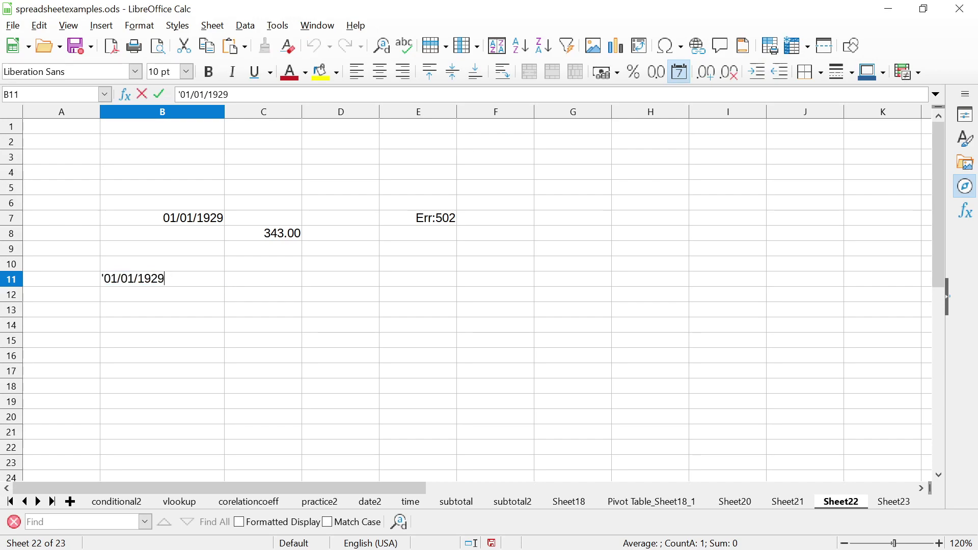
pyautogui.click(418, 278)
# Enter =DATEVALUE(B11) in E11, returning the serial number 10594
pyautogui.write('=D')
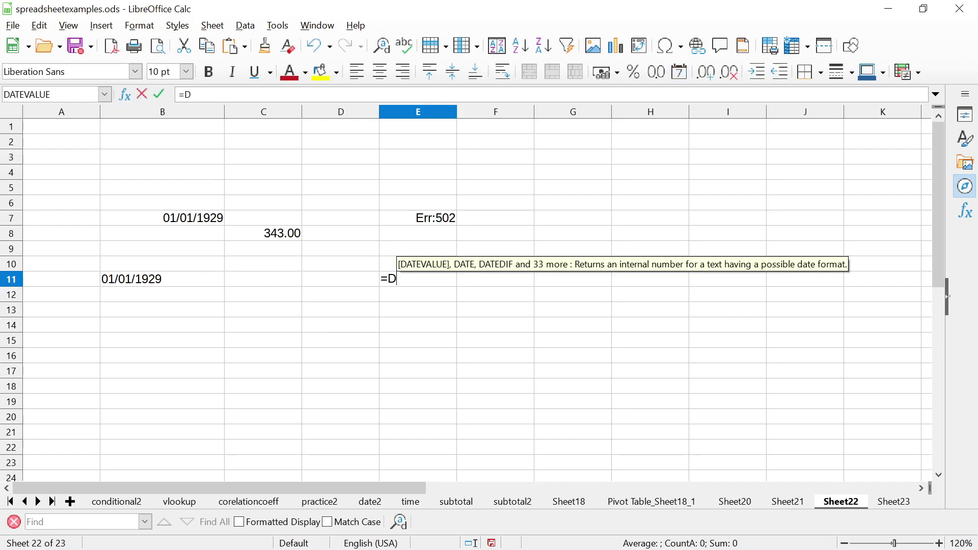
pyautogui.write('ATEVALUE(')
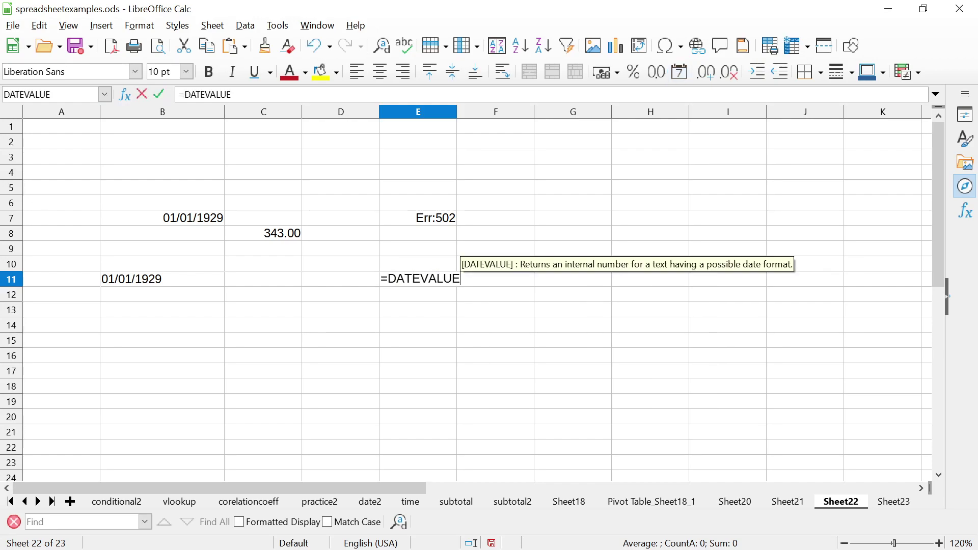
pyautogui.click(162, 278)
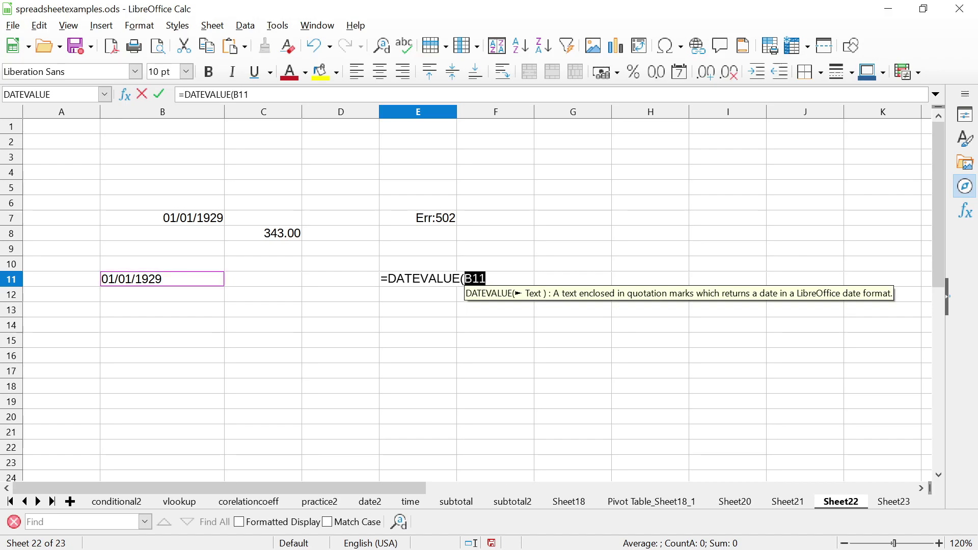
pyautogui.write(')')
pyautogui.press('Return')
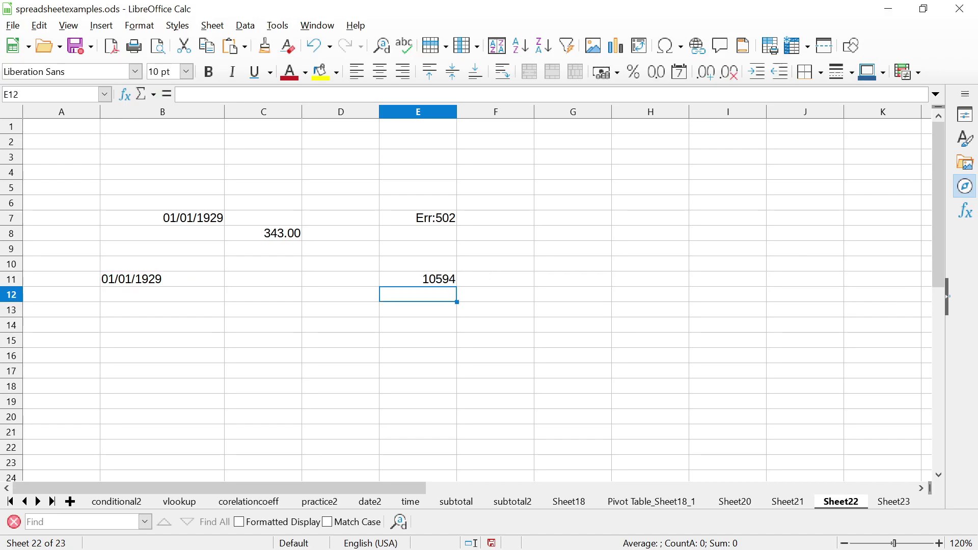
pyautogui.click(418, 279)
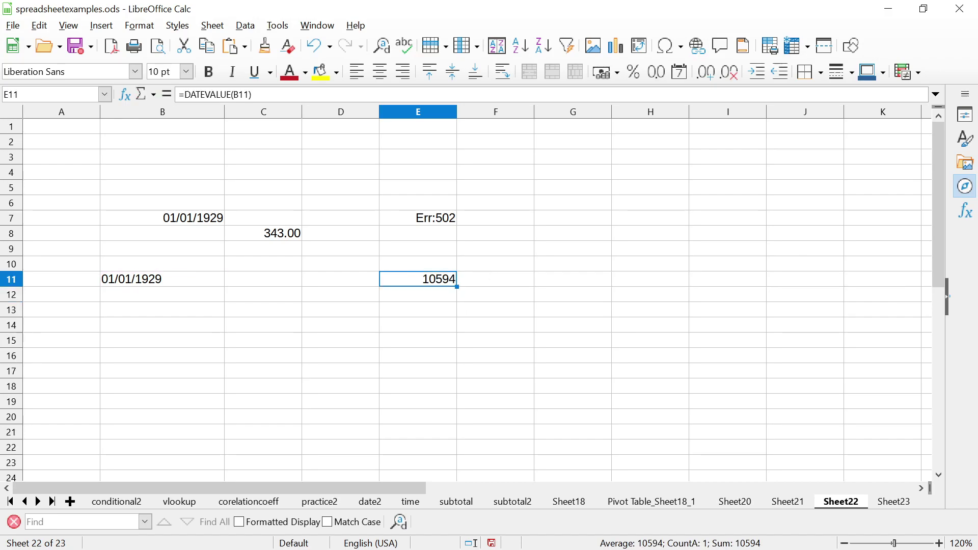
pyautogui.press('Left')
pyautogui.press('Left')
pyautogui.press('Left')
pyautogui.press('Right')
pyautogui.press('Right')
pyautogui.press('Right')
pyautogui.press('Down')
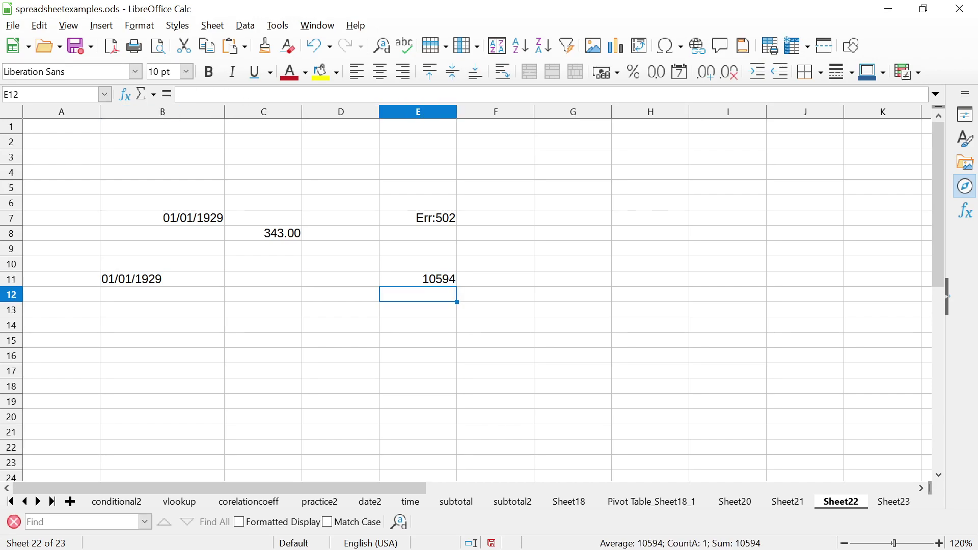
pyautogui.press('Up')
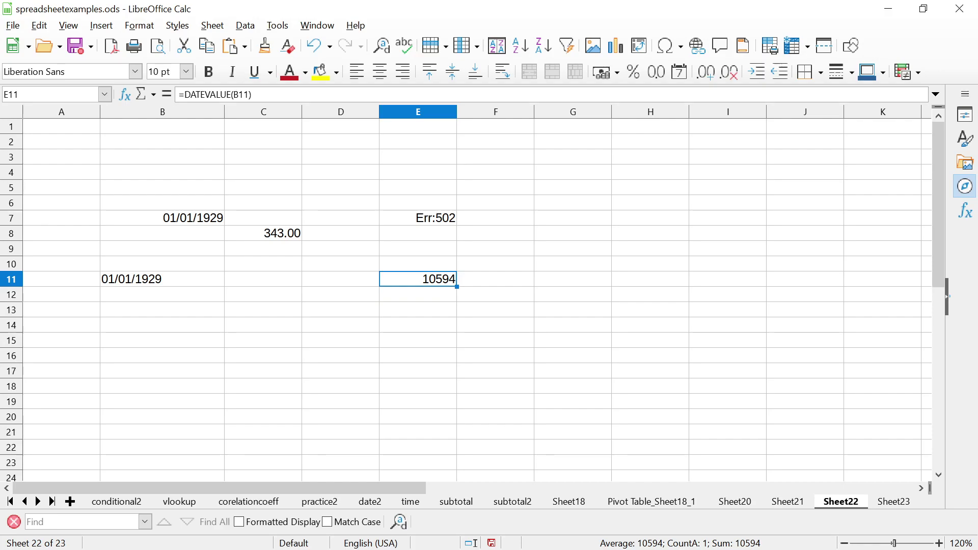
# Move along row 11 to cell C11
pyautogui.press('alt')
pyautogui.press('Left')
pyautogui.press('Left')
pyautogui.press('Escape')
pyautogui.press('Left')
pyautogui.press('Left')
pyautogui.press('Left')
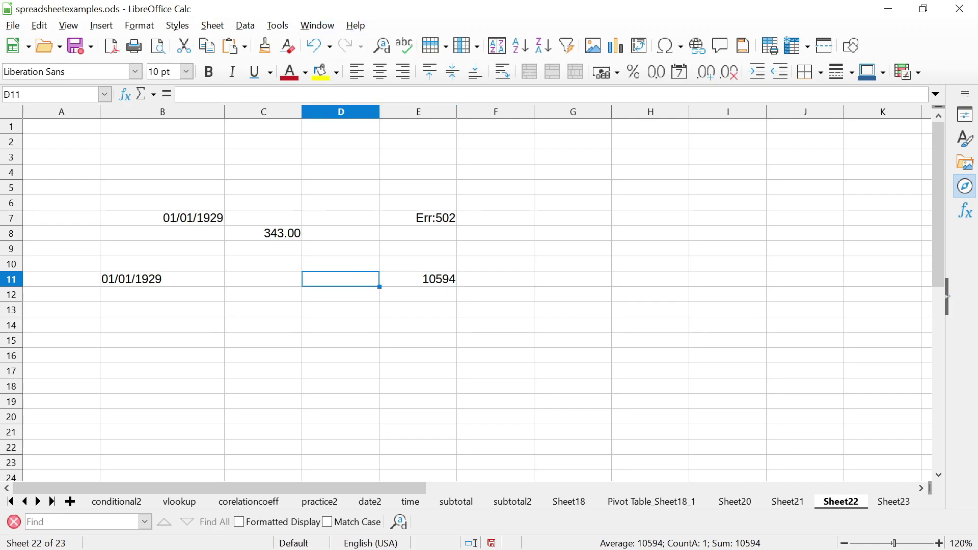
pyautogui.press('Right')
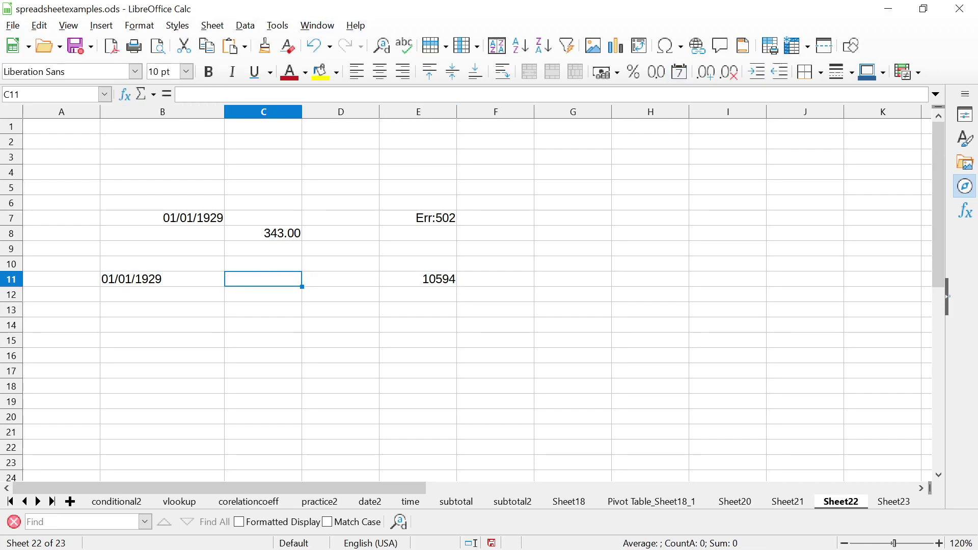
# Calculate =365*29 (10585) in C11 as a check, then delete it
pyautogui.write('=365')
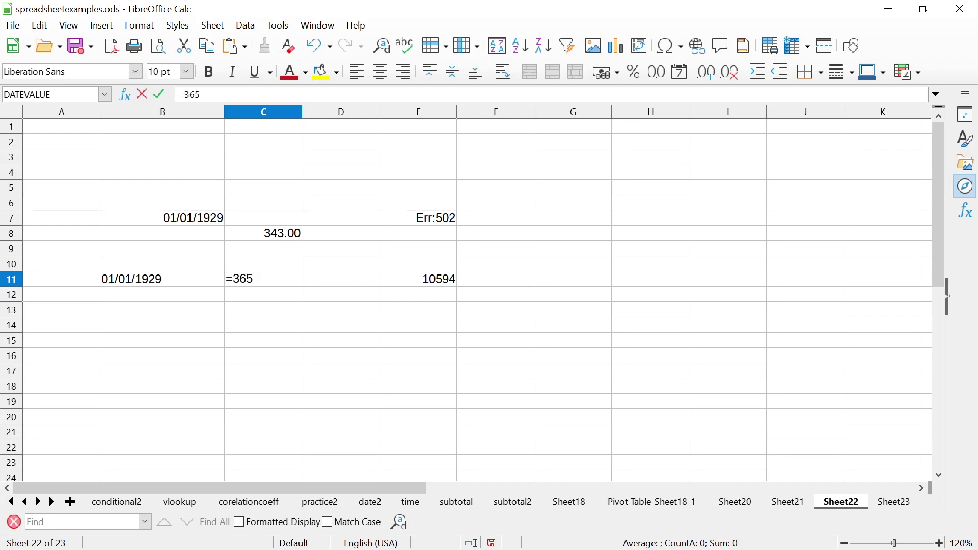
pyautogui.write('*29')
pyautogui.press('Return')
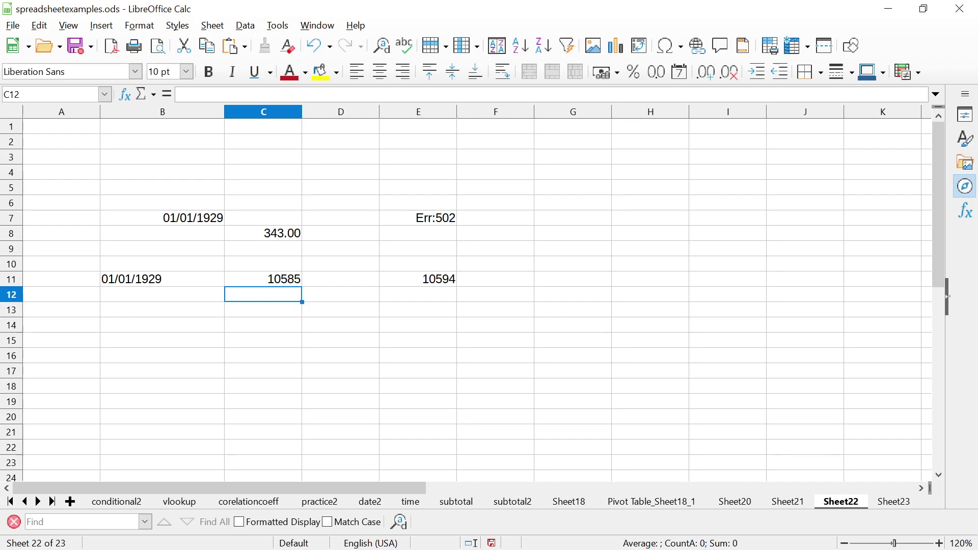
pyautogui.click(263, 278)
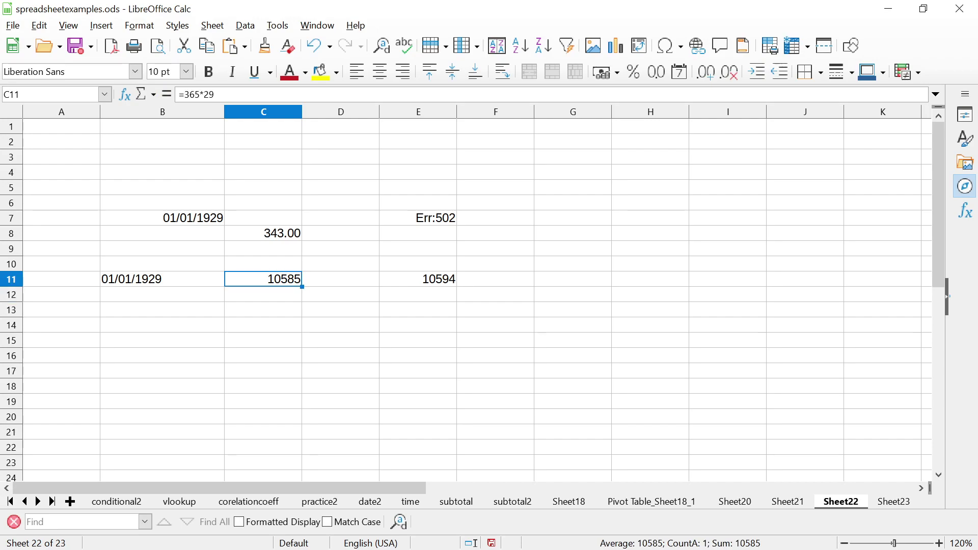
pyautogui.press('Delete')
pyautogui.press('Left')
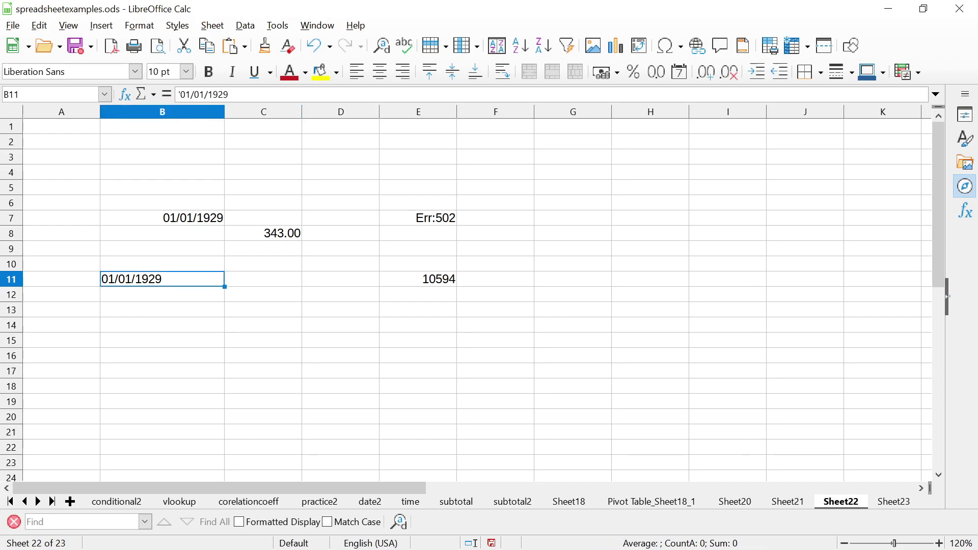
pyautogui.press('Right')
pyautogui.press('Right')
pyautogui.press('Right')
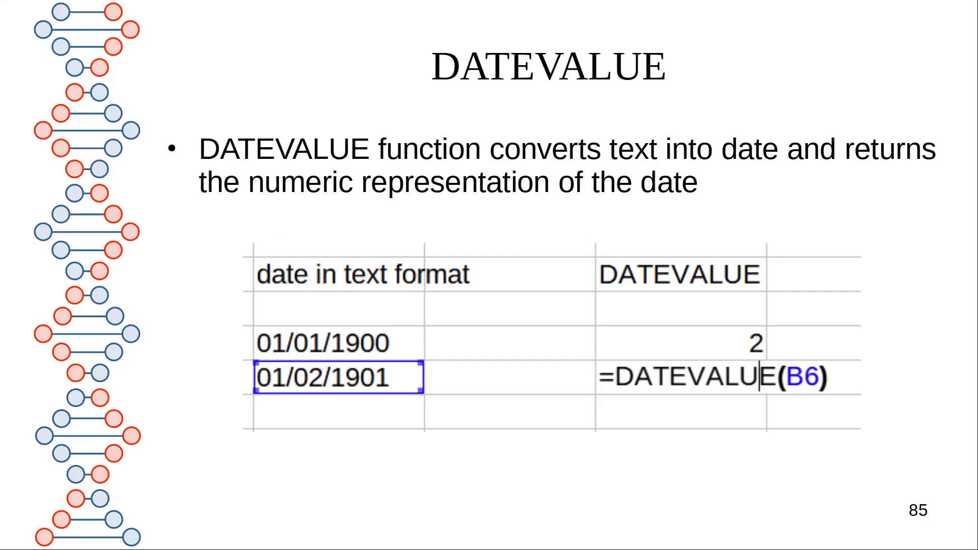
pyautogui.hotkey('alt', 'Tab')
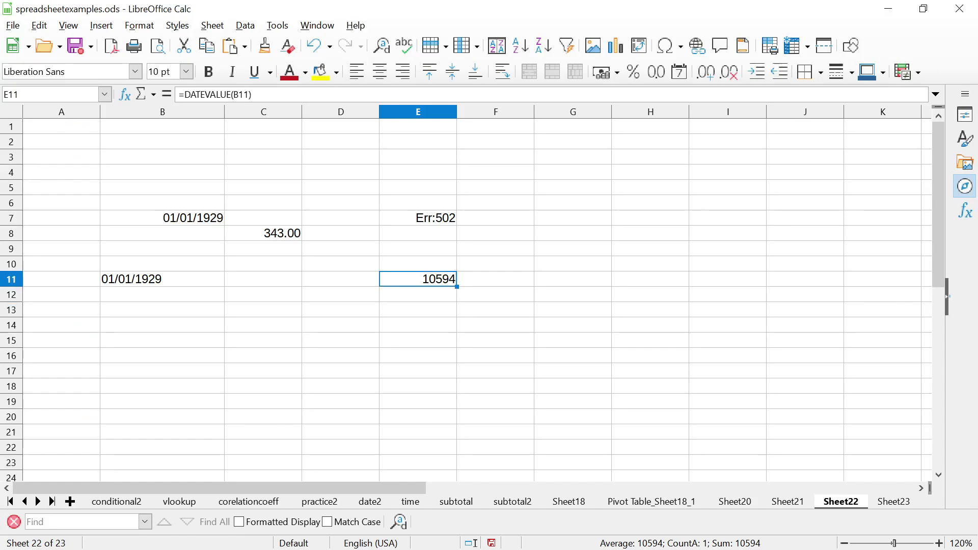
# Enter =E11 in F11 and format it as the 12/31/1999 MM/DD/YYYY date
pyautogui.click(496, 279)
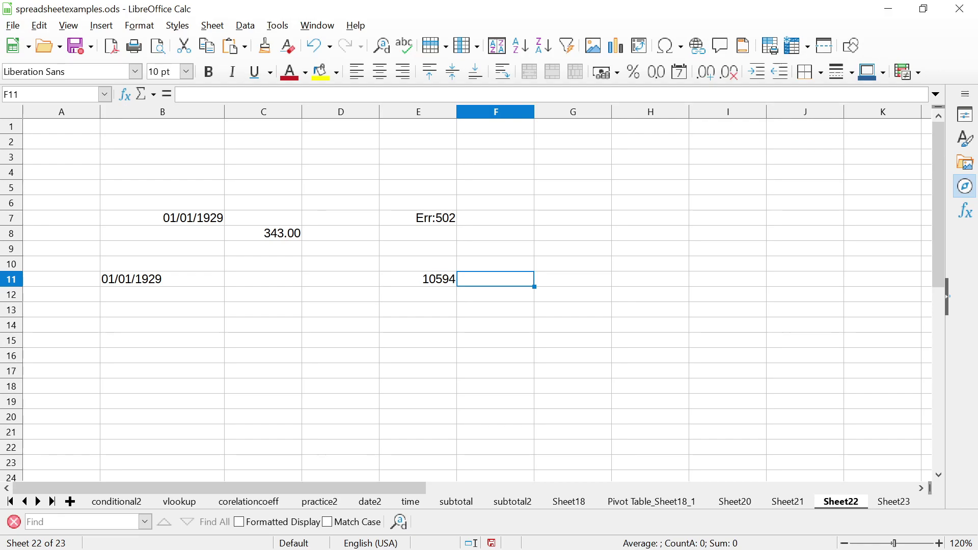
pyautogui.write('=E11')
pyautogui.press('Return')
pyautogui.click(496, 280)
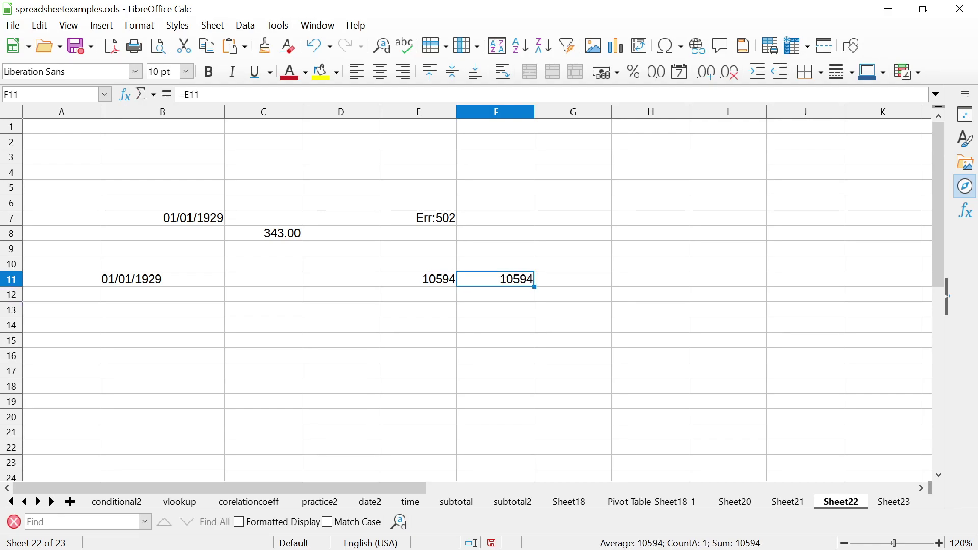
pyautogui.rightClick(509, 278)
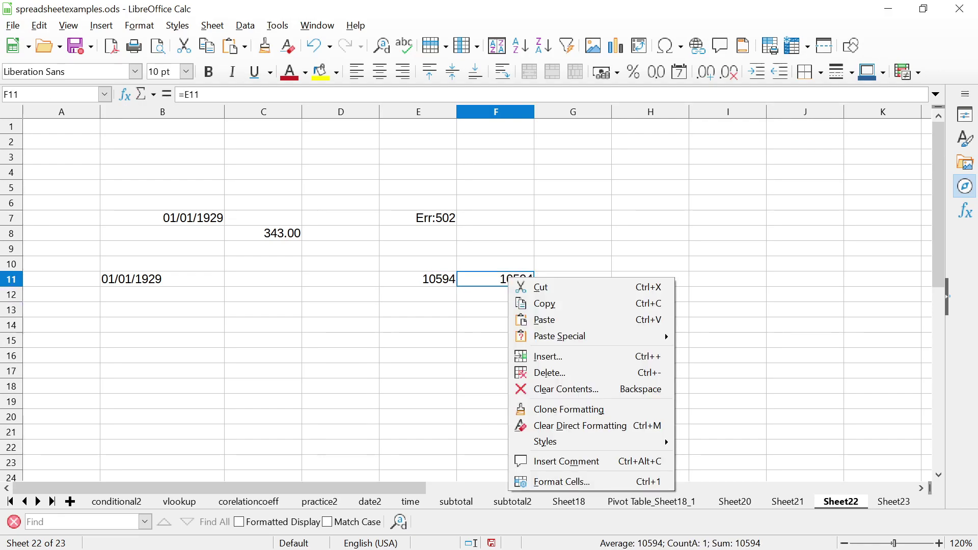
pyautogui.click(562, 482)
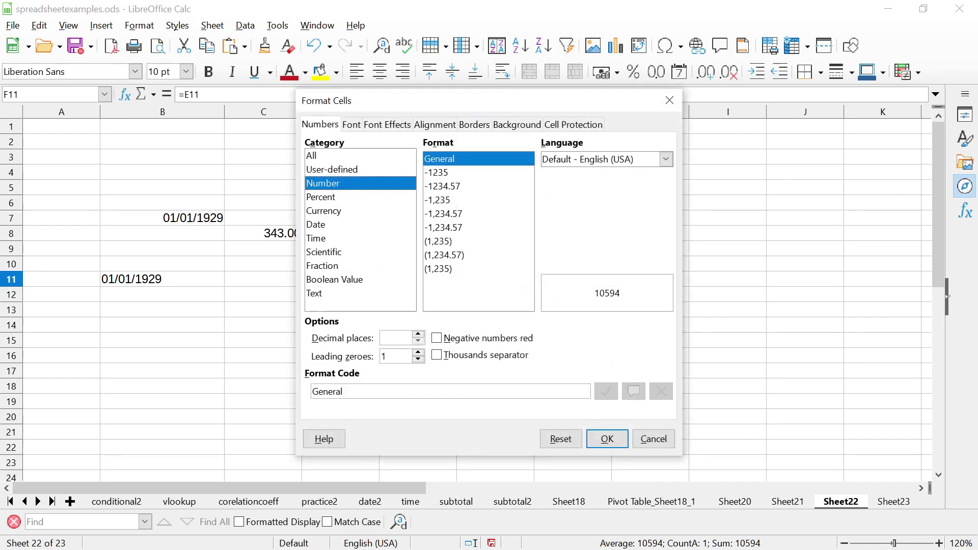
pyautogui.click(316, 225)
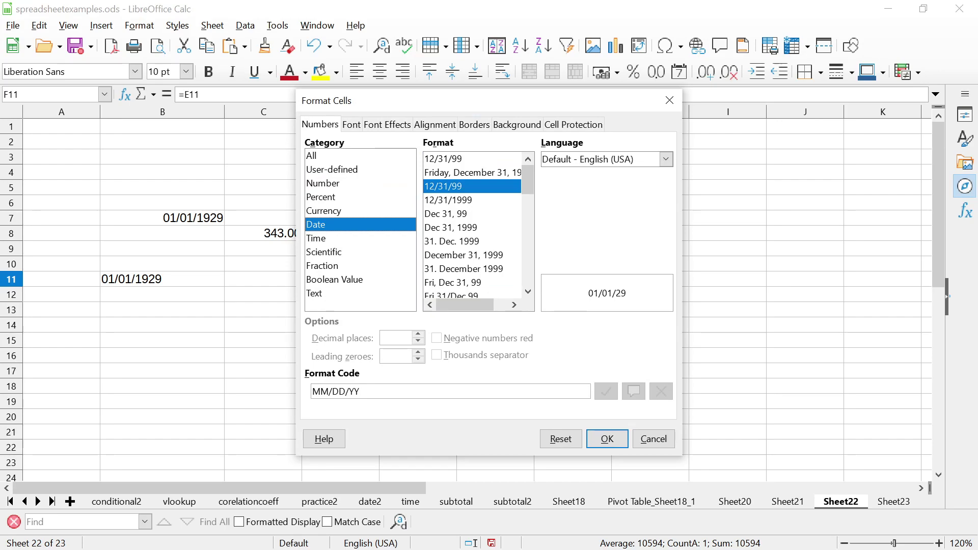
pyautogui.click(449, 199)
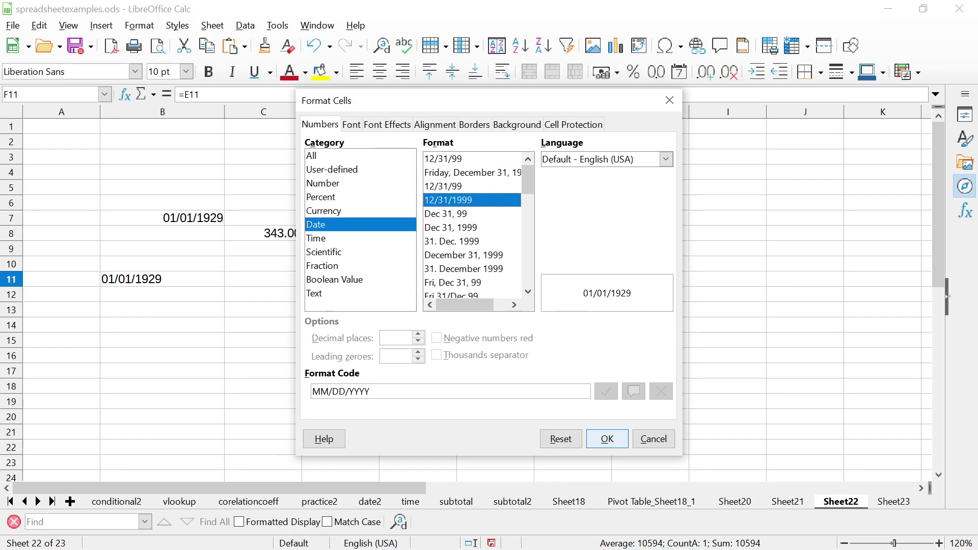
pyautogui.click(607, 439)
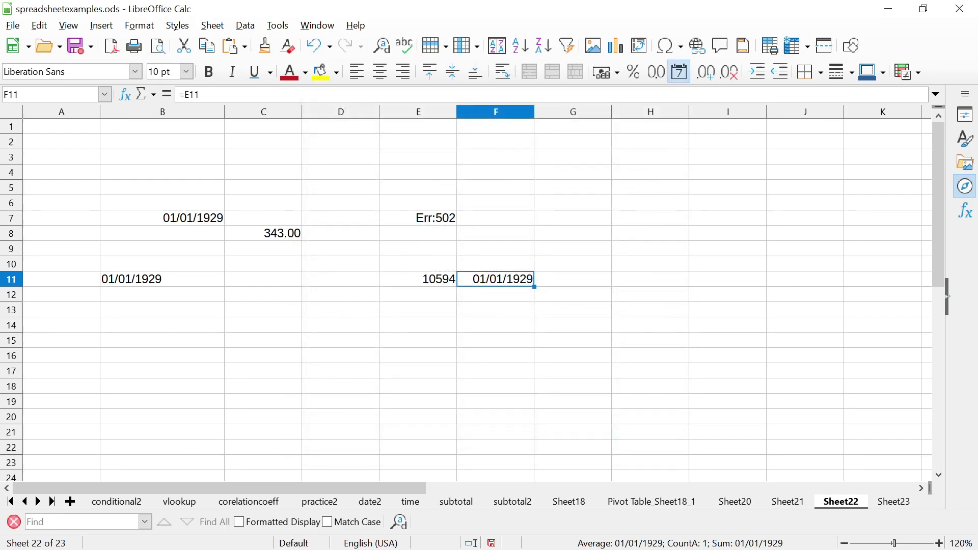
# Compare E11's 10594 serial with F11's 01/01/1929 date, then select E10:E11
pyautogui.click(418, 279)
pyautogui.click(495, 278)
pyautogui.click(496, 263)
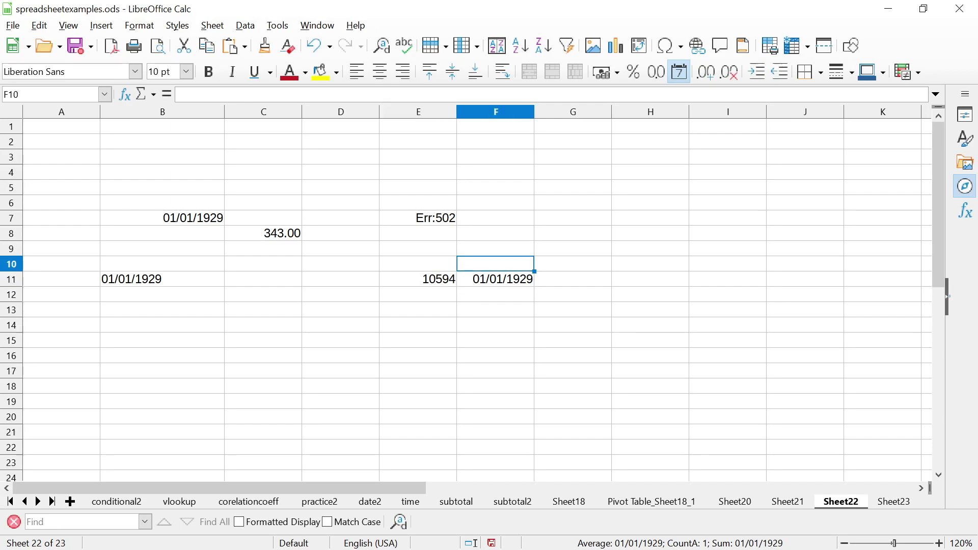
pyautogui.click(495, 293)
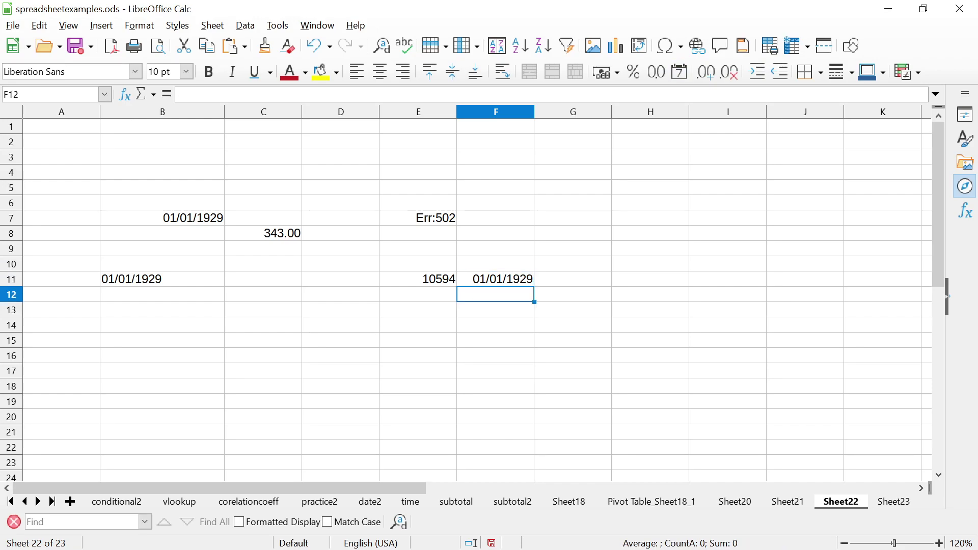
pyautogui.click(496, 278)
pyautogui.click(496, 263)
pyautogui.click(495, 279)
pyautogui.click(496, 264)
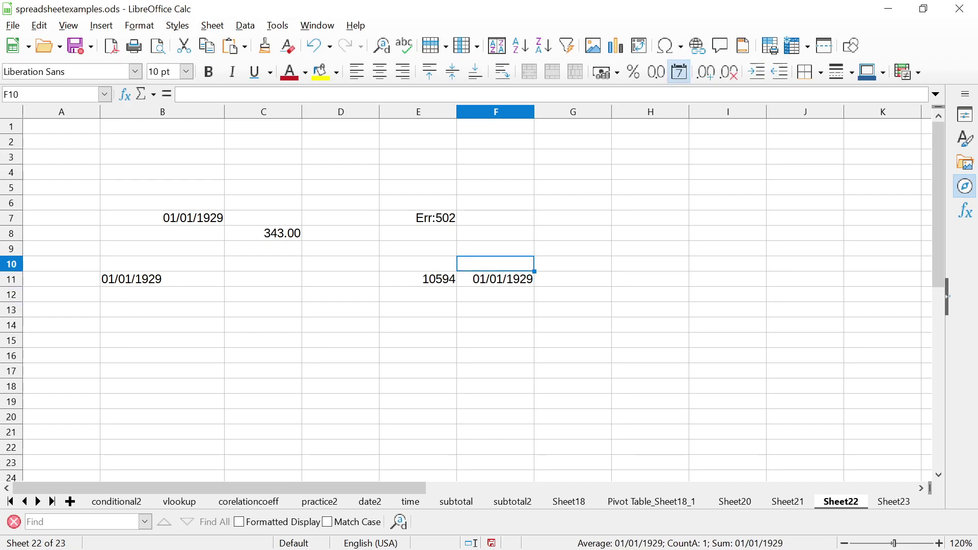
pyautogui.click(496, 279)
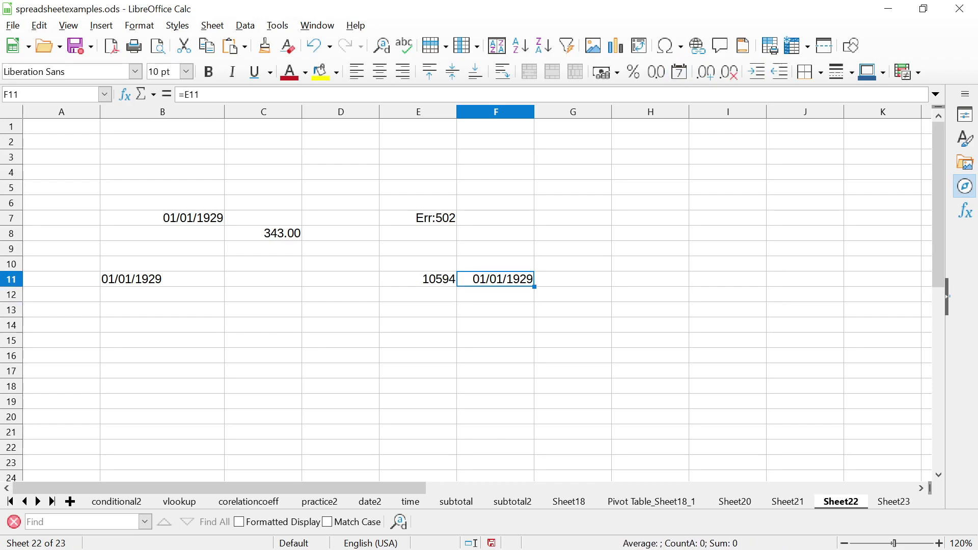
pyautogui.click(418, 279)
pyautogui.click(419, 264)
pyautogui.hotkey('shift', 'Down')
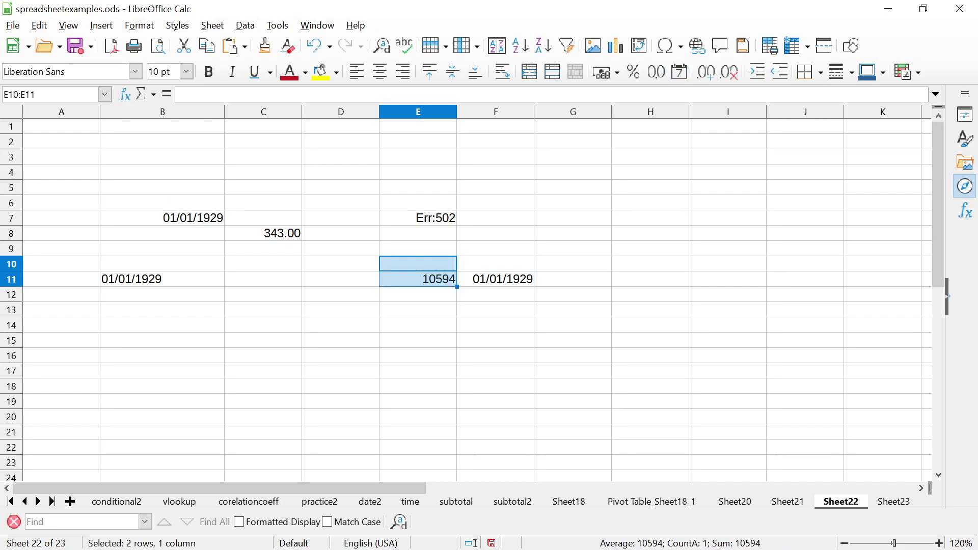
# Advance the slideshow past NOW, TODAY to slide 87, WORKDAY, then return to the editing window
pyautogui.click(418, 263)
pyautogui.click(418, 279)
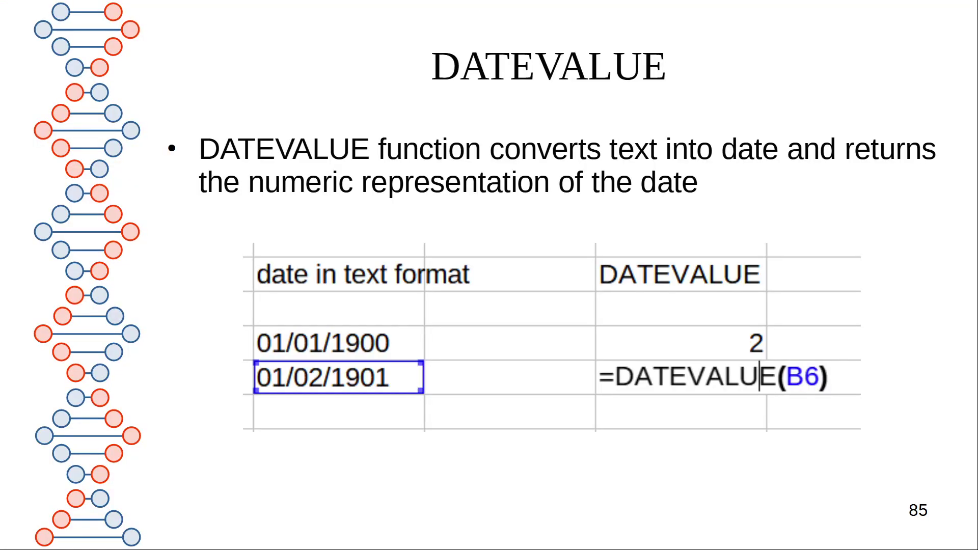
pyautogui.press('Right')
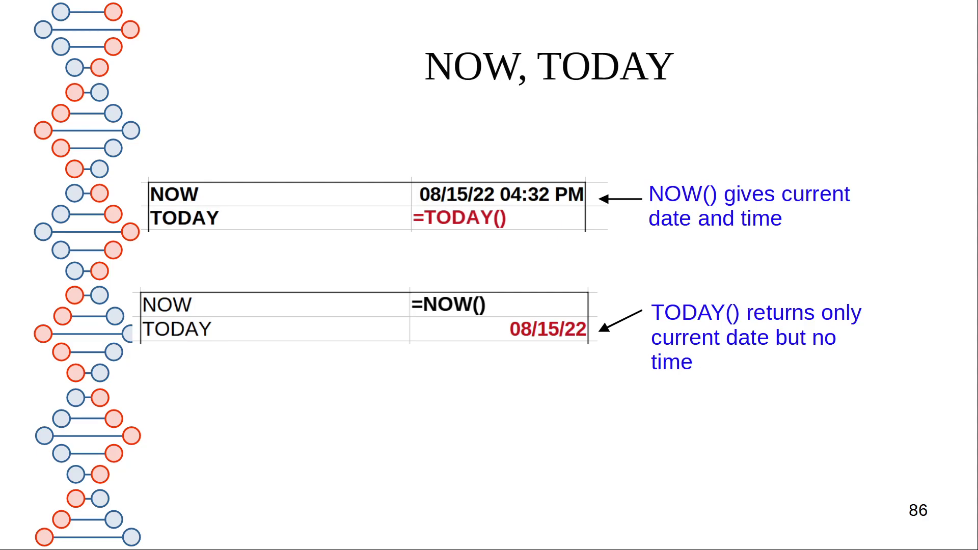
pyautogui.press('Right')
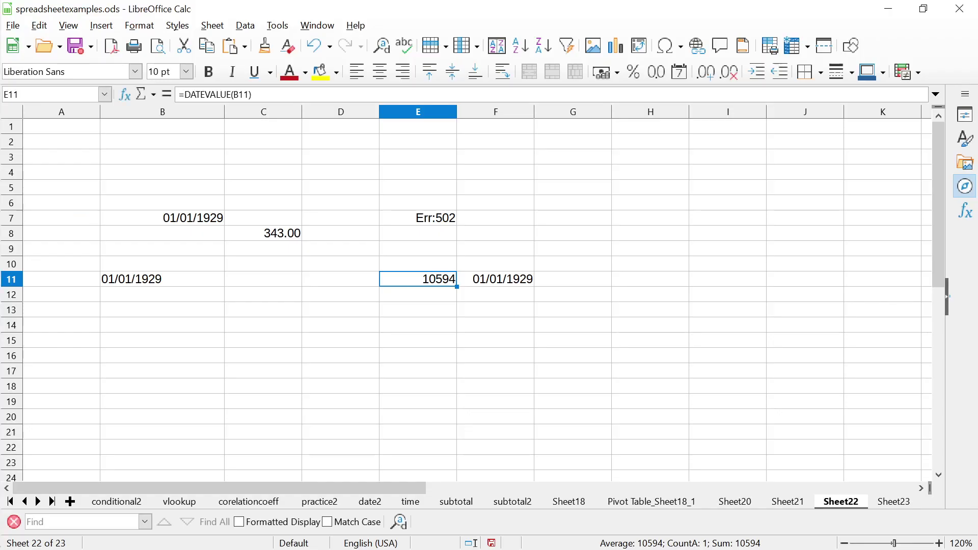
pyautogui.hotkey('alt', 'Tab')
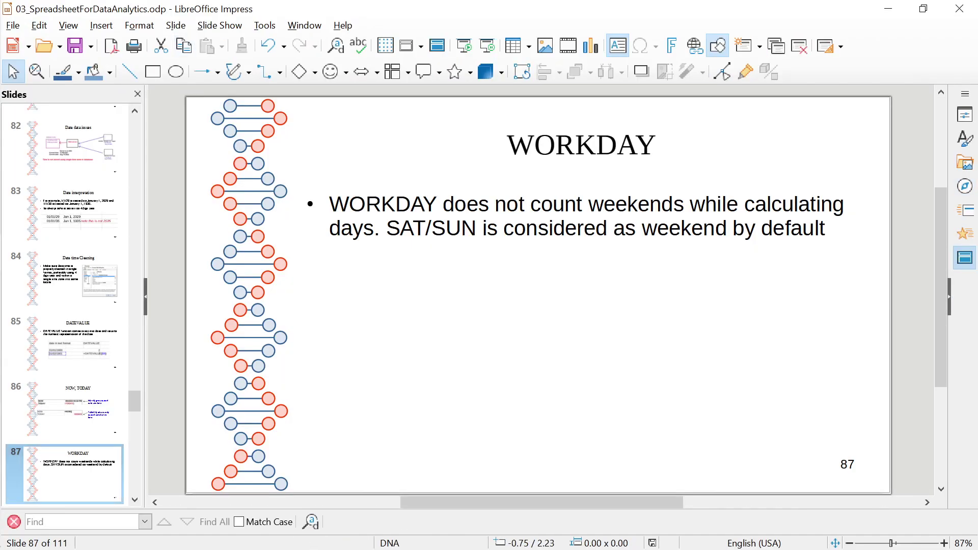
# Start the slideshow from the first slide, then end it back in editing view
pyautogui.moveTo(1, 51)
pyautogui.click(220, 25)
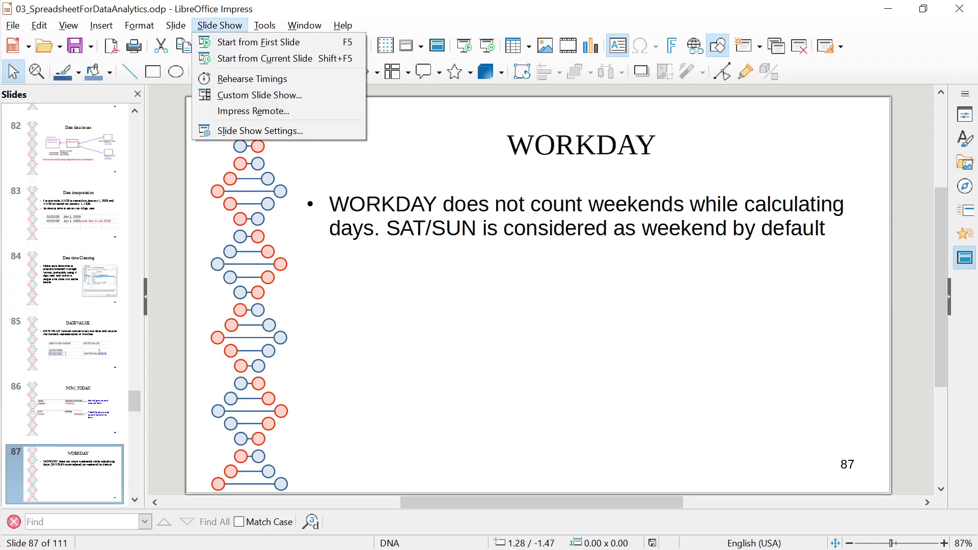
pyautogui.click(229, 39)
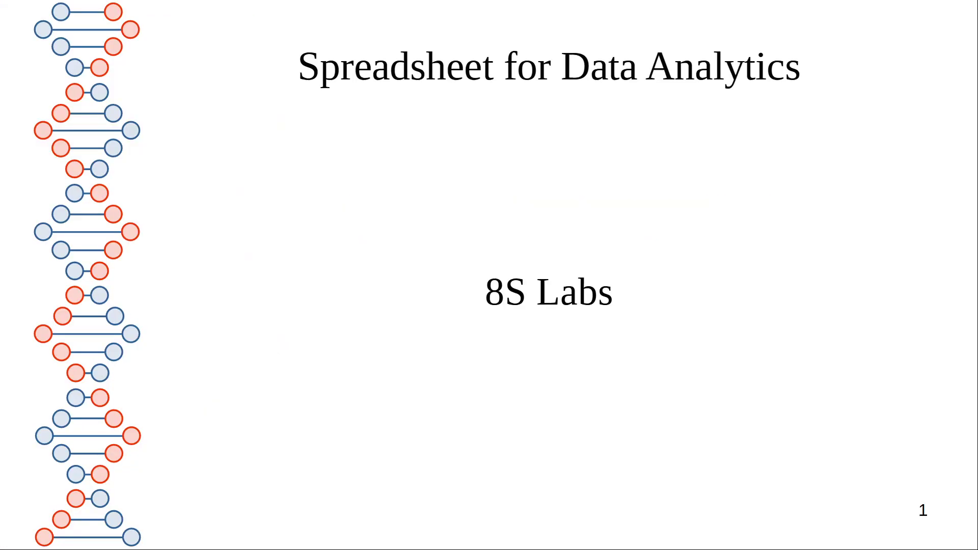
pyautogui.press('Escape')
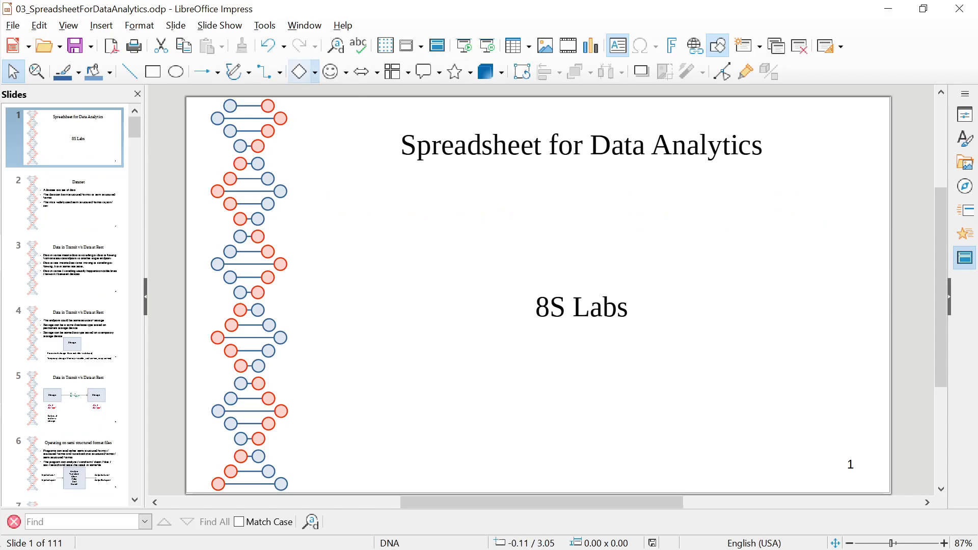
# Page from slide 53 through the string and date slides to slide 87, WORKDAY
pyautogui.press('Down')
pyautogui.press('Down')
pyautogui.press('Down')
pyautogui.press('Down')
pyautogui.press('Down')
pyautogui.press('Down')
pyautogui.press('Down')
pyautogui.press('Down')
pyautogui.press('Down')
pyautogui.press('Down')
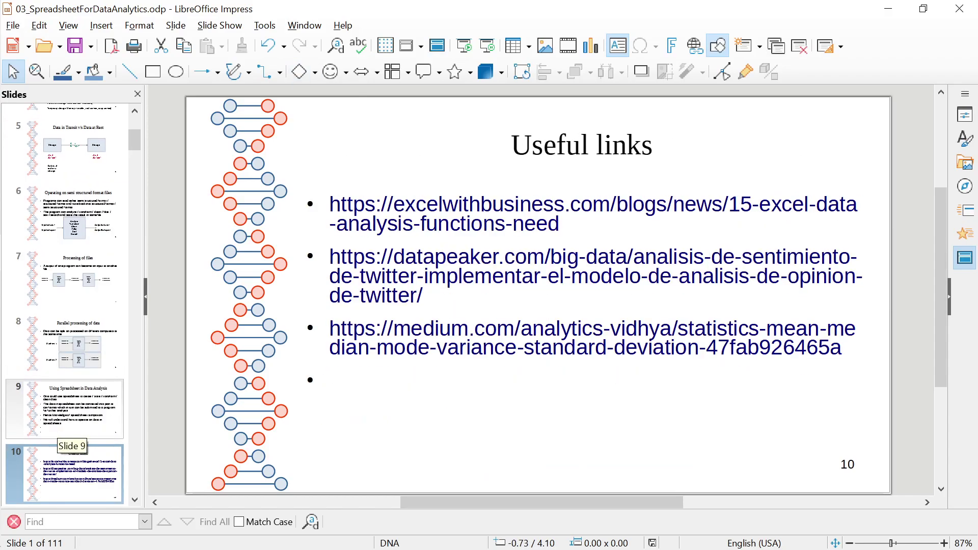
pyautogui.press('Down')
pyautogui.press('Down')
pyautogui.press('Down')
pyautogui.press('Down')
pyautogui.press('Down')
pyautogui.press('Down')
pyautogui.press('Down')
pyautogui.press('Down')
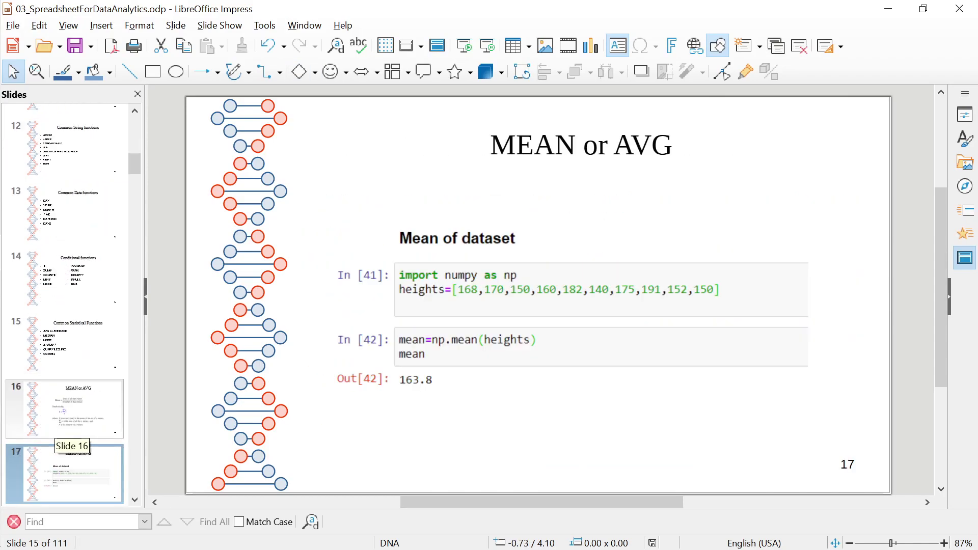
pyautogui.press('Down')
pyautogui.press('Down')
pyautogui.press('Down')
pyautogui.press('Down')
pyautogui.press('Down')
pyautogui.press('Down')
pyautogui.press('Down')
pyautogui.press('Down')
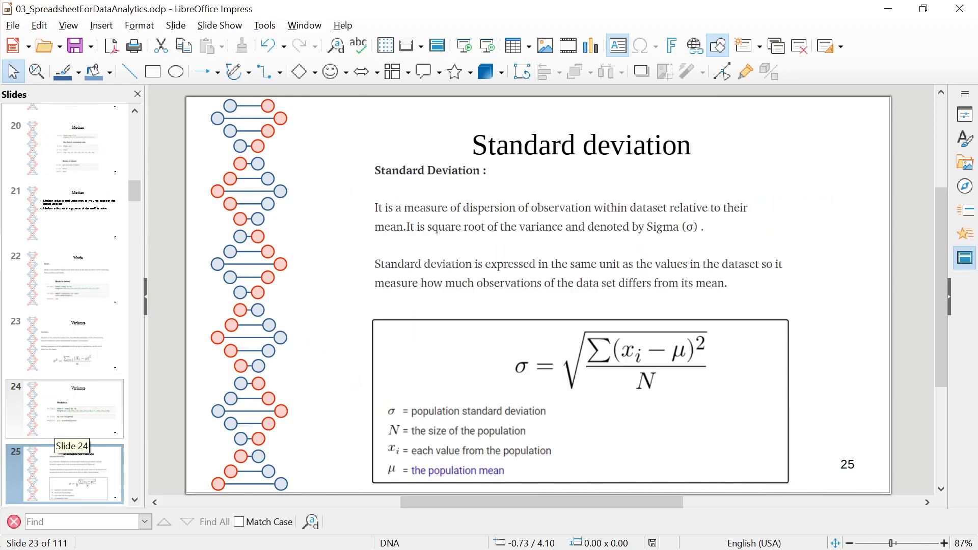
pyautogui.press('Down')
pyautogui.press('Down')
pyautogui.press('Down')
pyautogui.press('Down')
pyautogui.press('Down')
pyautogui.press('Down')
pyautogui.press('Down')
pyautogui.press('Down')
pyautogui.press('Down')
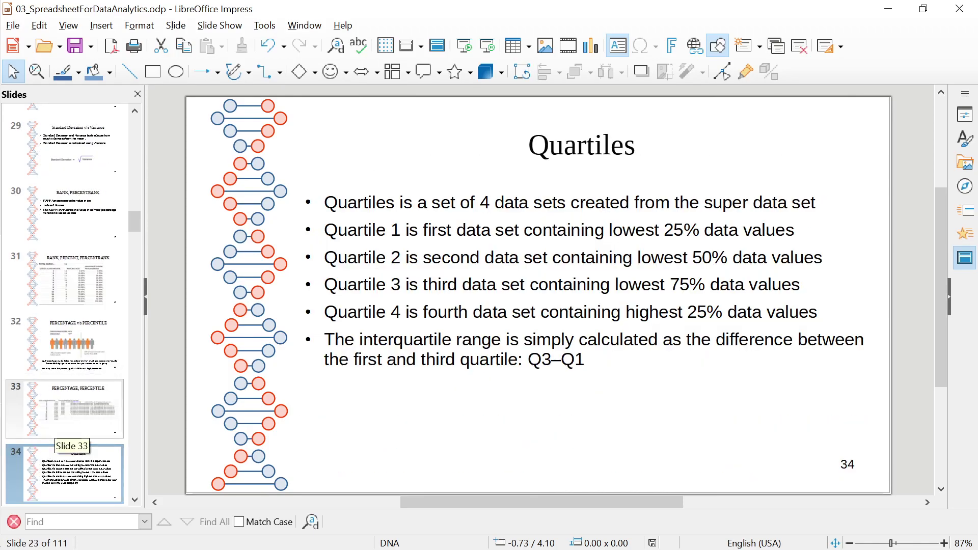
pyautogui.press('Down')
pyautogui.press('Down')
pyautogui.press('Down')
pyautogui.press('Down')
pyautogui.press('Down')
pyautogui.press('Down')
pyautogui.press('Down')
pyautogui.press('Down')
pyautogui.press('Down')
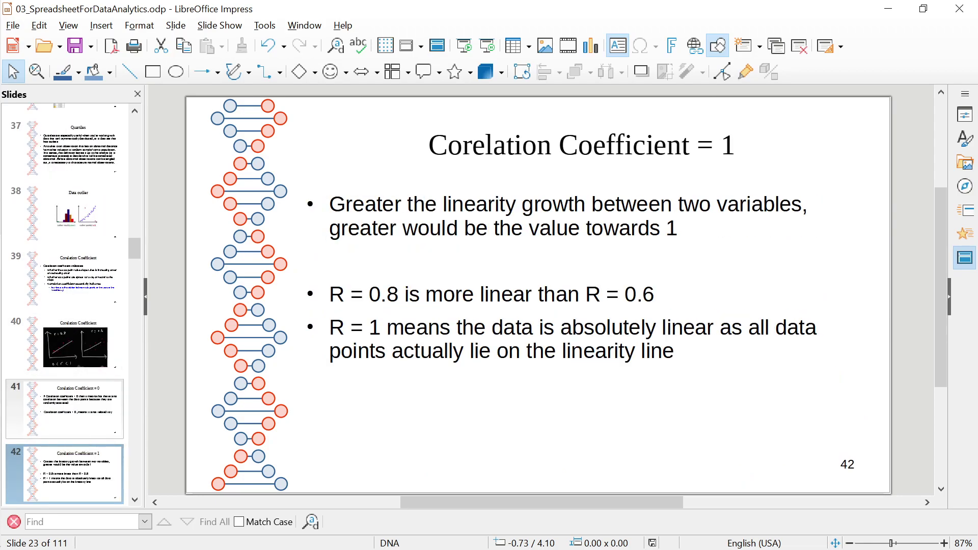
pyautogui.press('Down')
pyautogui.press('Down')
pyautogui.press('Down')
pyautogui.press('Down')
pyautogui.press('Down')
pyautogui.press('Down')
pyautogui.press('Down')
pyautogui.press('Down')
pyautogui.press('Down')
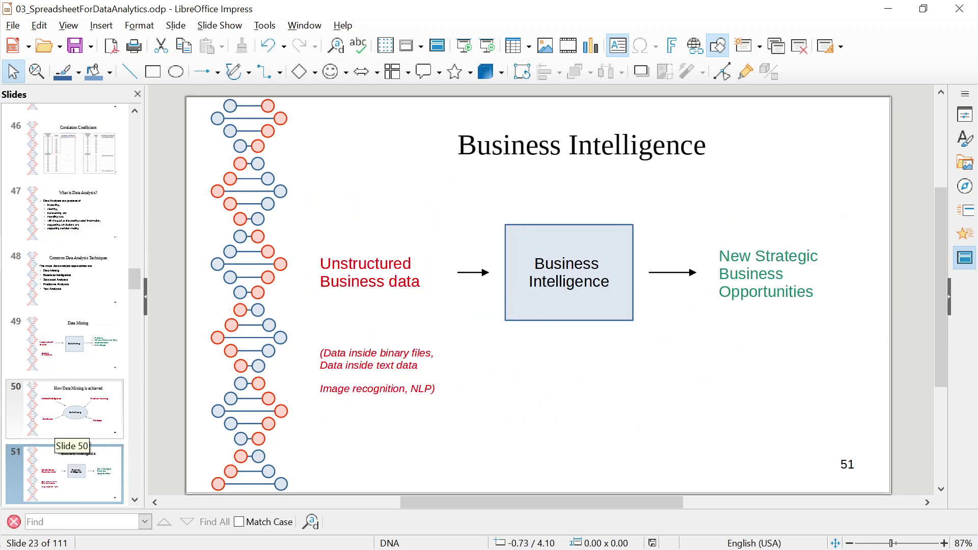
pyautogui.press('Down')
pyautogui.press('Down')
pyautogui.press('Down')
pyautogui.press('Down')
pyautogui.press('Down')
pyautogui.press('Down')
pyautogui.press('Down')
pyautogui.press('Down')
pyautogui.press('Down')
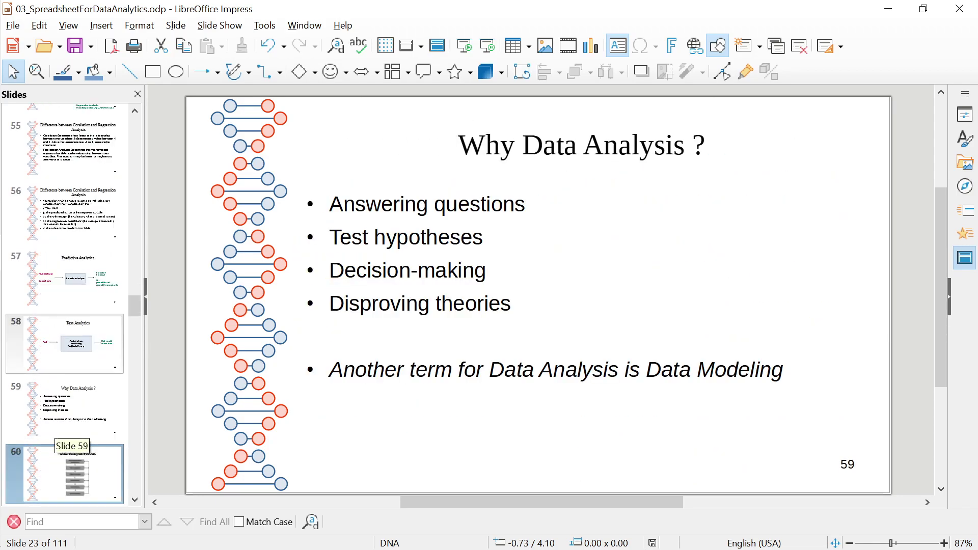
pyautogui.press('Down')
pyautogui.press('Down')
pyautogui.press('Down')
pyautogui.press('Down')
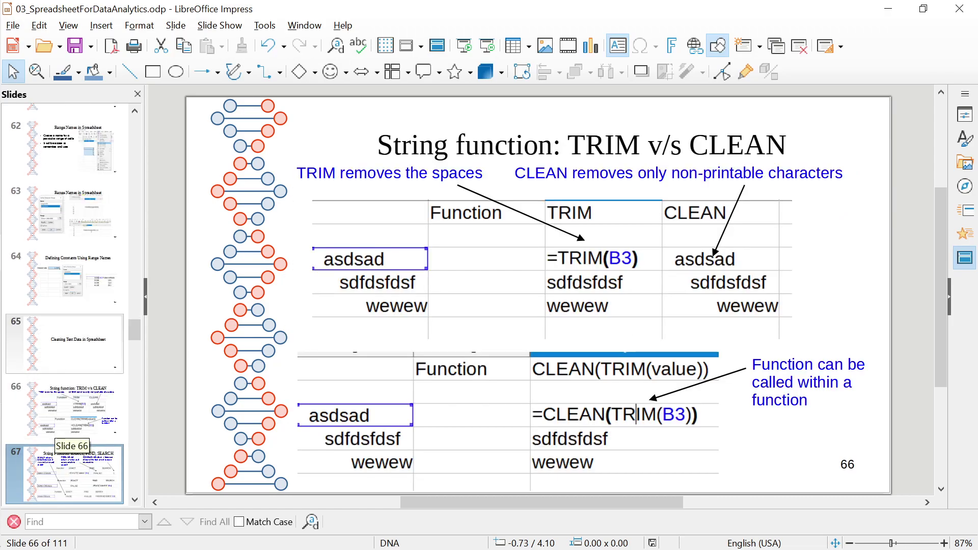
pyautogui.press('Down')
pyautogui.press('Down')
pyautogui.press('Down')
pyautogui.press('Down')
pyautogui.press('Down')
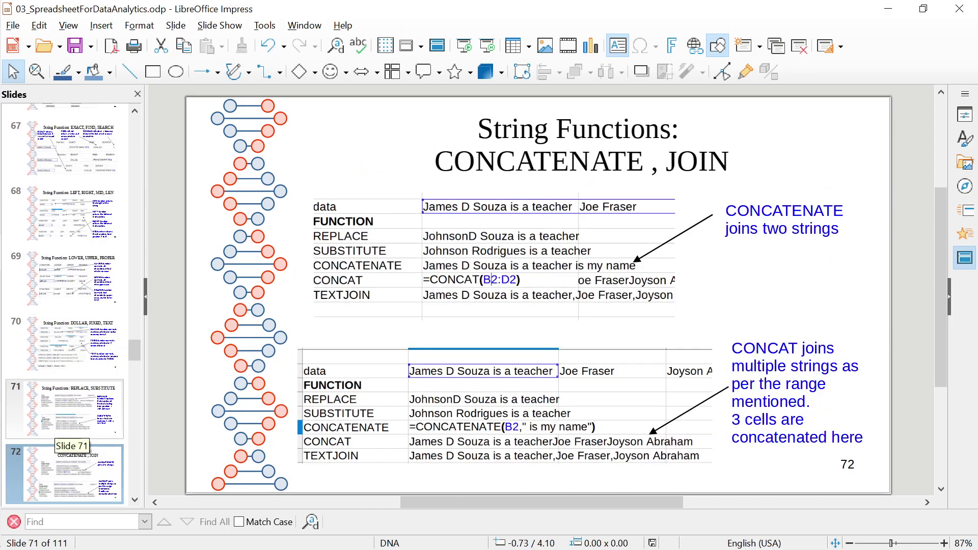
pyautogui.press('Down')
pyautogui.press('Down')
pyautogui.press('Down')
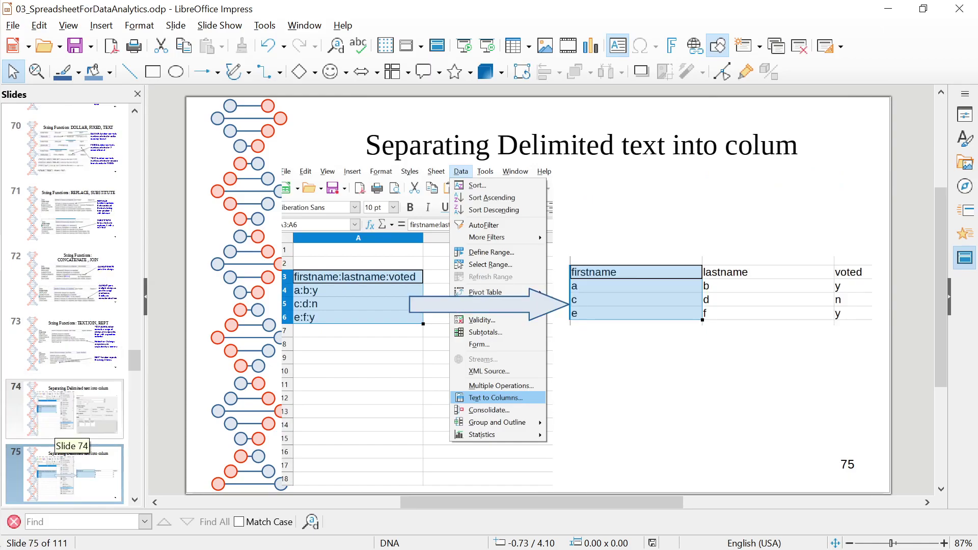
pyautogui.press('Down')
pyautogui.press('Down')
pyautogui.press('Down')
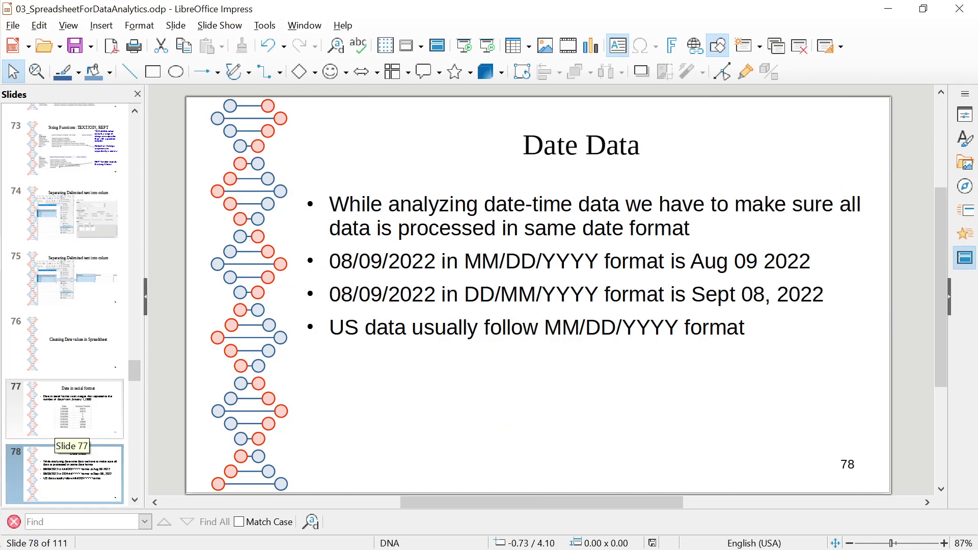
pyautogui.press('Down')
pyautogui.press('Down')
pyautogui.press('Down')
pyautogui.press('Down')
pyautogui.press('Down')
pyautogui.press('Down')
pyautogui.press('Down')
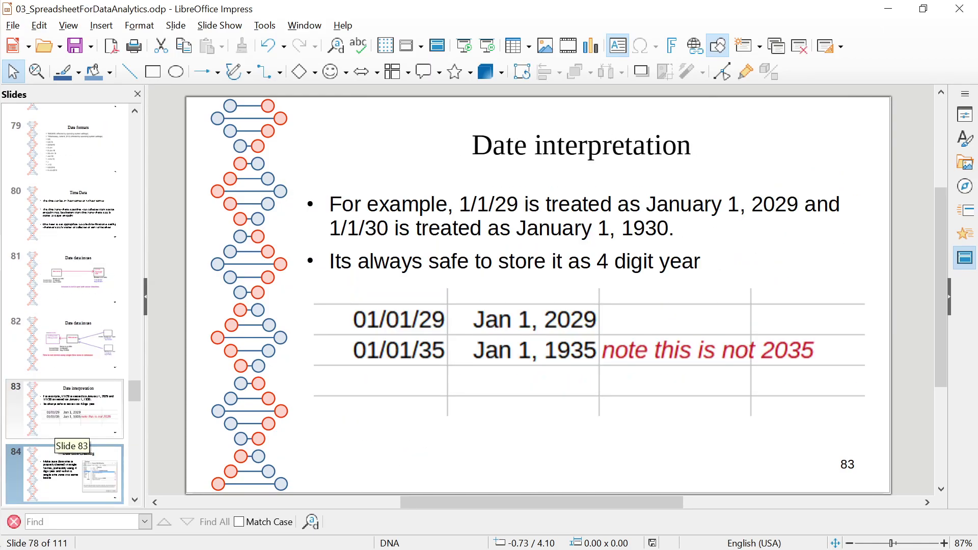
pyautogui.press('Down')
pyautogui.press('Down')
pyautogui.press('Down')
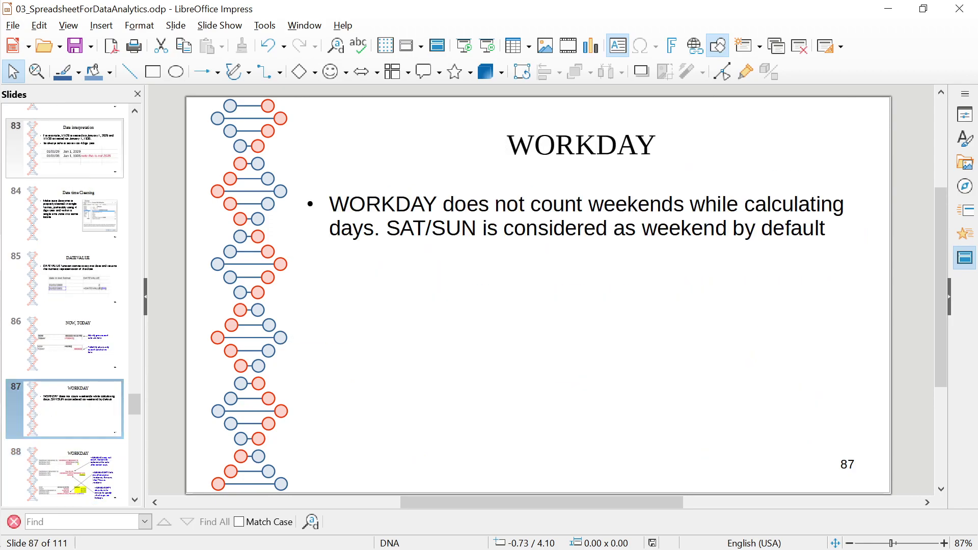
pyautogui.click(220, 25)
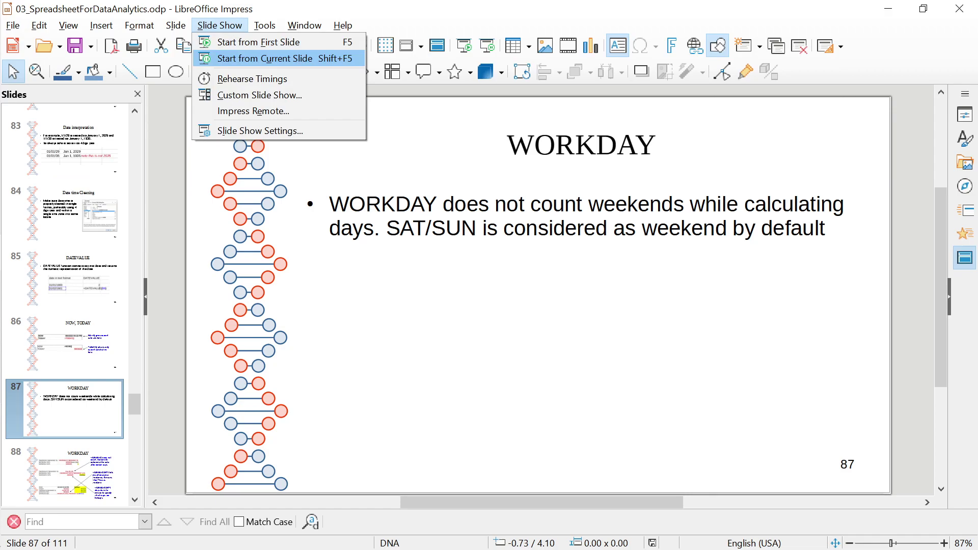
# Present slide 87 and the WORKDAY.INTL examples on slide 88 full screen, then leave
pyautogui.press('Return')
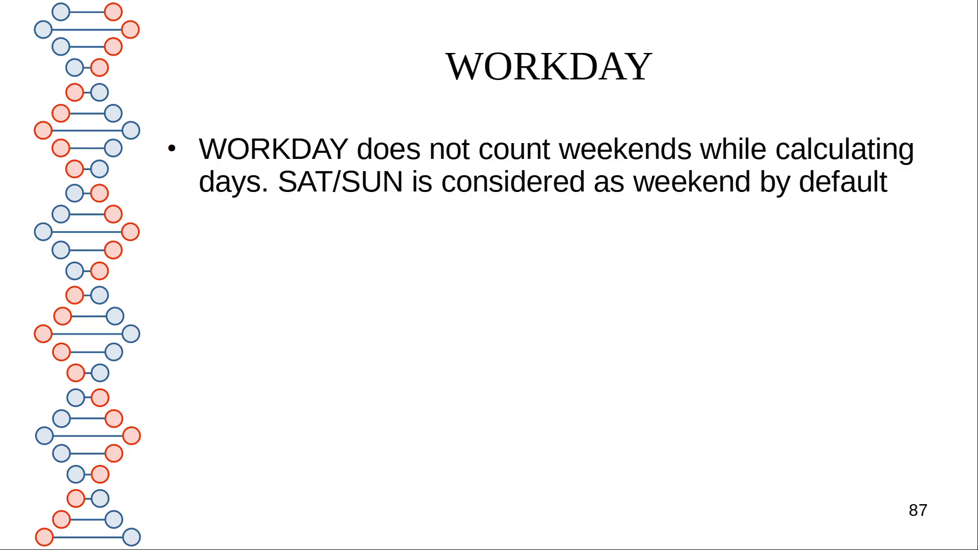
pyautogui.press('Right')
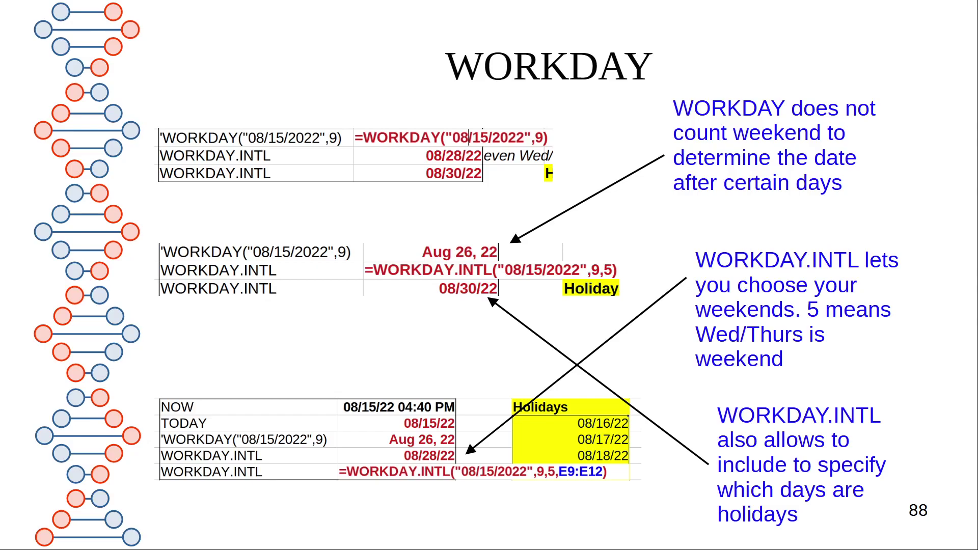
pyautogui.hotkey('alt', 'Tab')
pyautogui.hotkey('alt', 'Tab')
pyautogui.press('Tab')
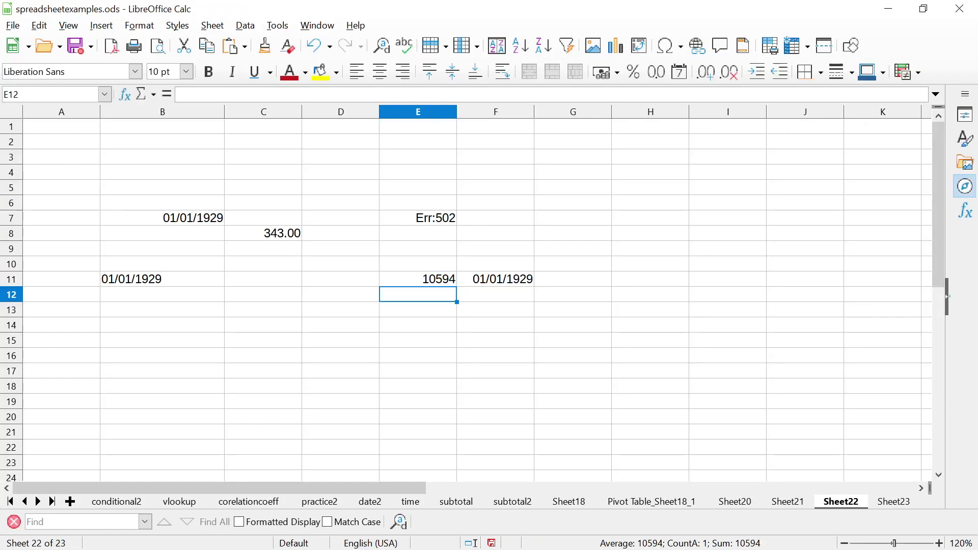
# Clear the old values in C7:F11 on Sheet22 of spreadsheetexamples
pyautogui.click(418, 279)
pyautogui.click(263, 279)
pyautogui.click(162, 264)
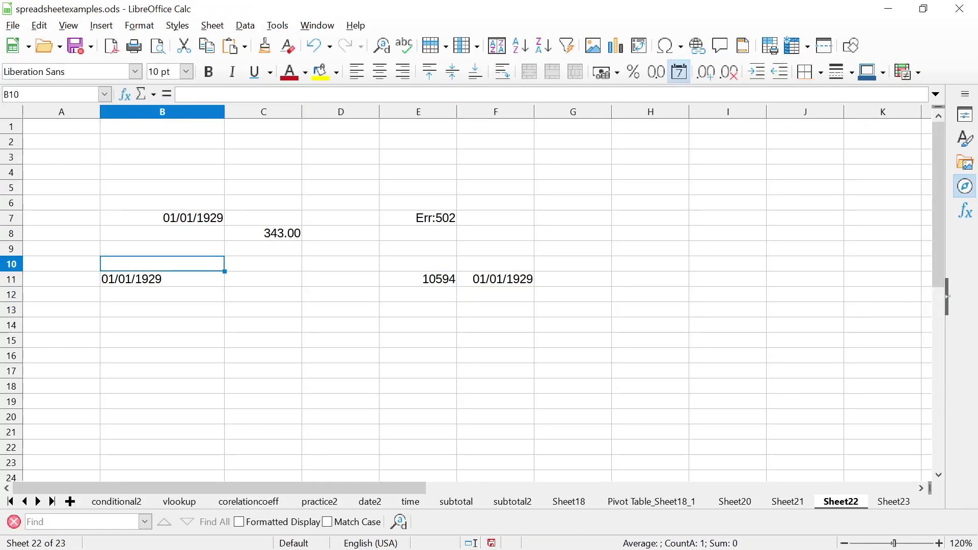
pyautogui.press('Up')
pyautogui.press('Up')
pyautogui.press('Up')
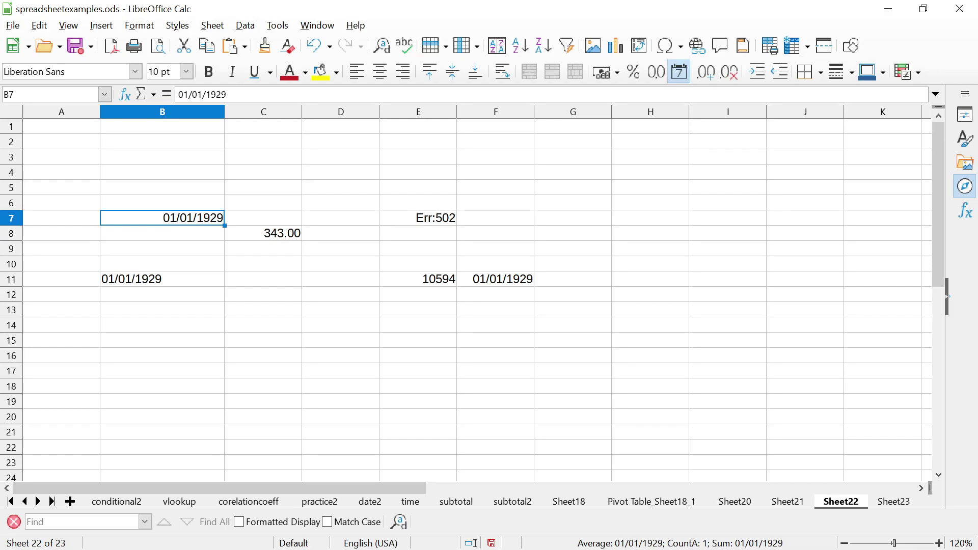
pyautogui.press('Right')
pyautogui.hotkey('shift', 'Down')
pyautogui.hotkey('shift', 'Down')
pyautogui.hotkey('shift', 'Down')
pyautogui.hotkey('shift', 'Down')
pyautogui.hotkey('shift', 'Right')
pyautogui.hotkey('shift', 'Right')
pyautogui.hotkey('shift', 'Right')
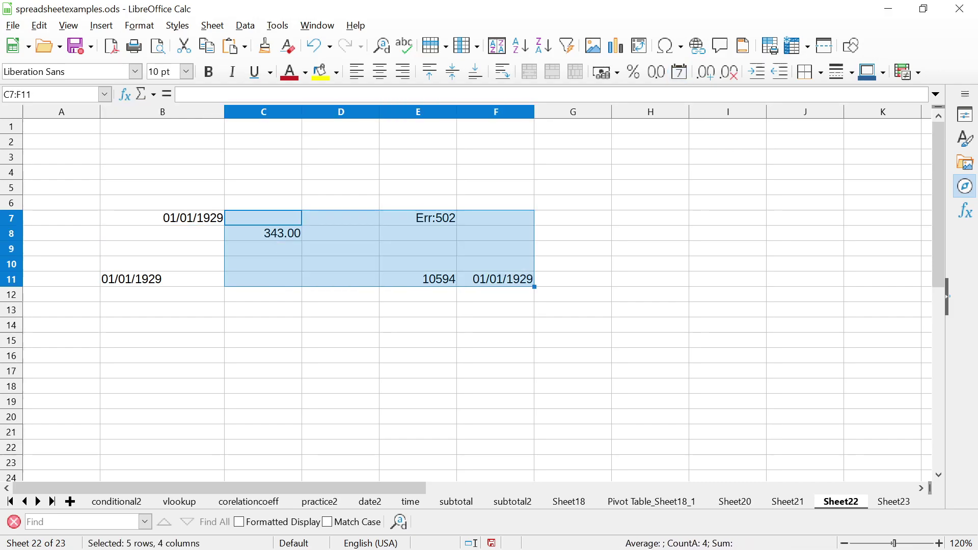
pyautogui.press('Delete')
# Delete the dates in B7 and B11, including 01/01/1929, leaving the sheet empty
pyautogui.click(263, 218)
pyautogui.press('Left')
pyautogui.press('Delete')
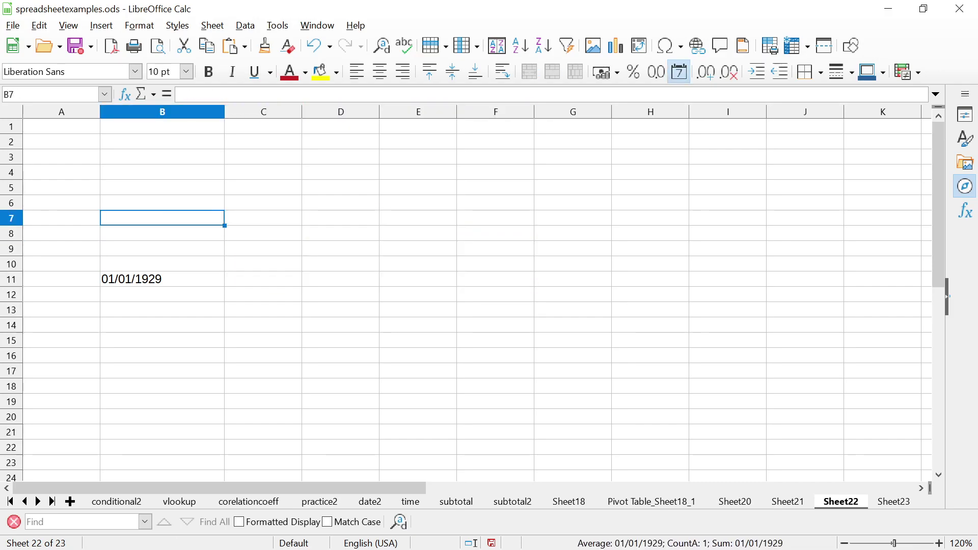
pyautogui.press('Down')
pyautogui.press('Down')
pyautogui.press('Down')
pyautogui.press('Down')
pyautogui.press('Delete')
pyautogui.press('Up')
pyautogui.press('Up')
pyautogui.press('Up')
pyautogui.press('Up')
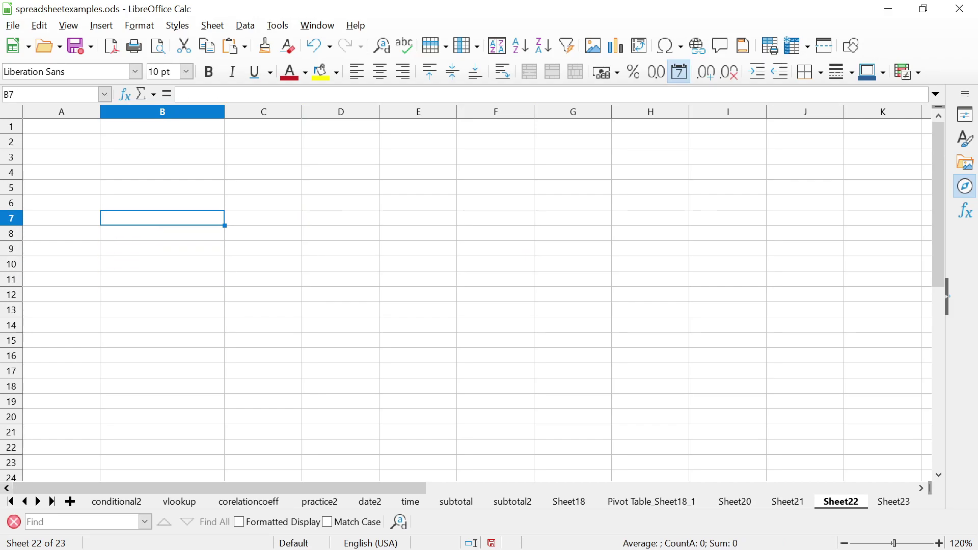
pyautogui.press('super')
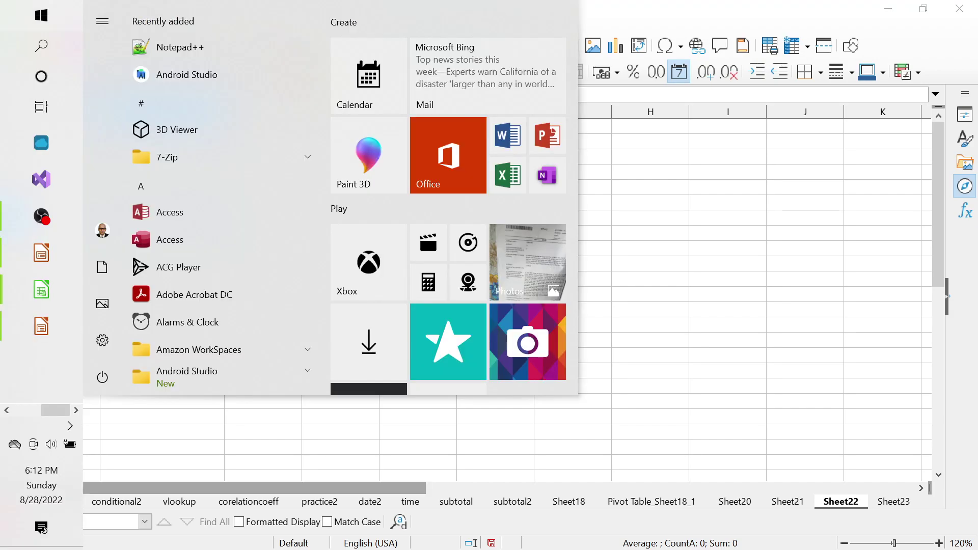
pyautogui.press('Escape')
pyautogui.click(263, 264)
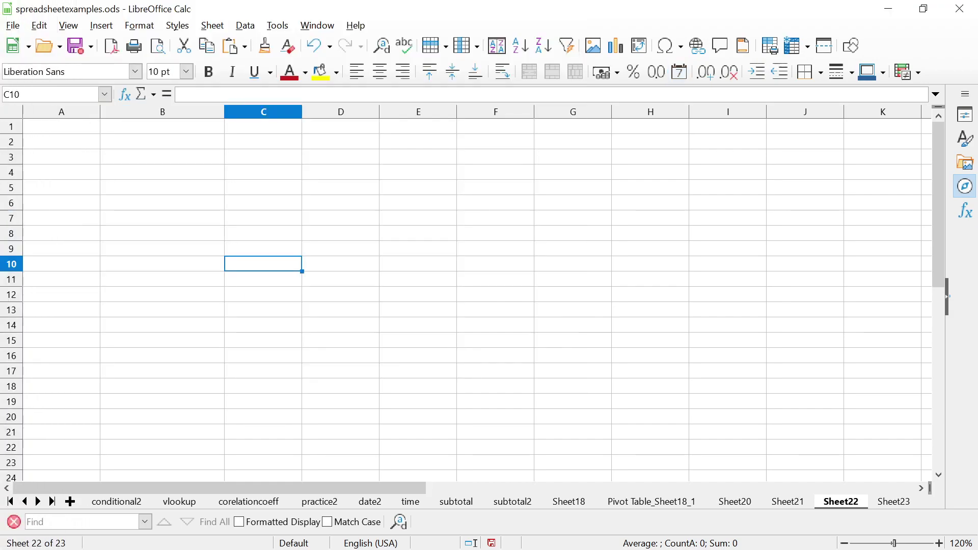
# Enter 08/28/2022 in C10 and =WORKDAY(C10,5) in E10, which returns 44806
pyautogui.write('08/2')
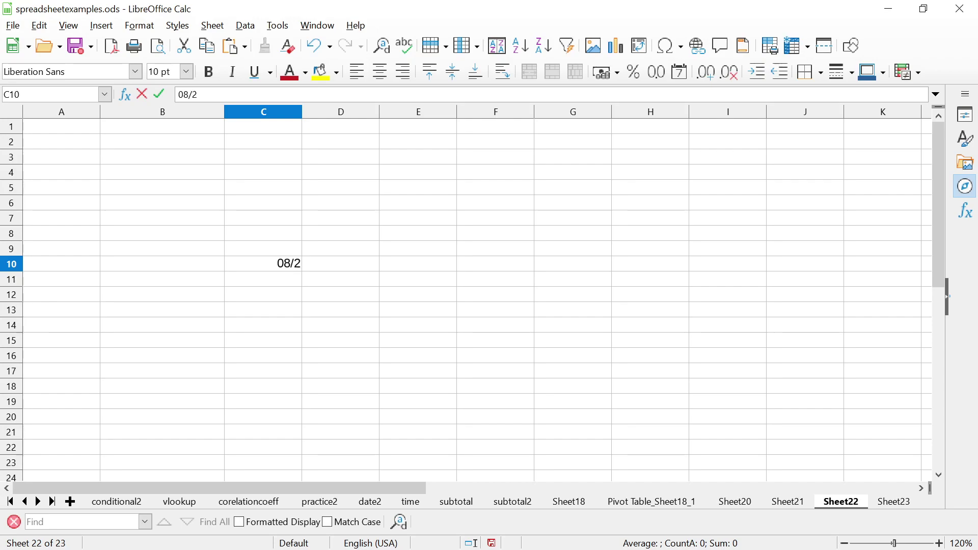
pyautogui.write('8/202')
pyautogui.write('2')
pyautogui.press('Return')
pyautogui.press('Up')
pyautogui.press('Right')
pyautogui.press('Right')
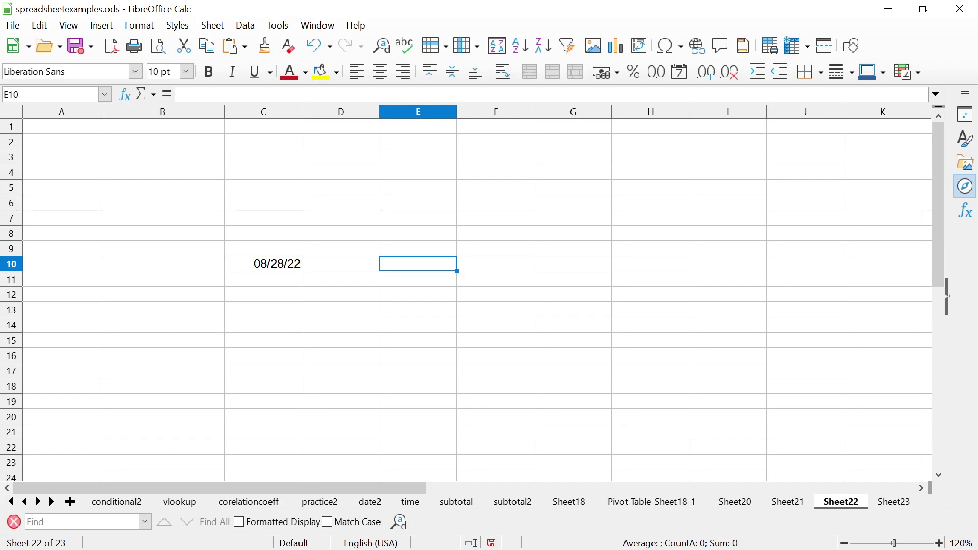
pyautogui.write('=WORKD')
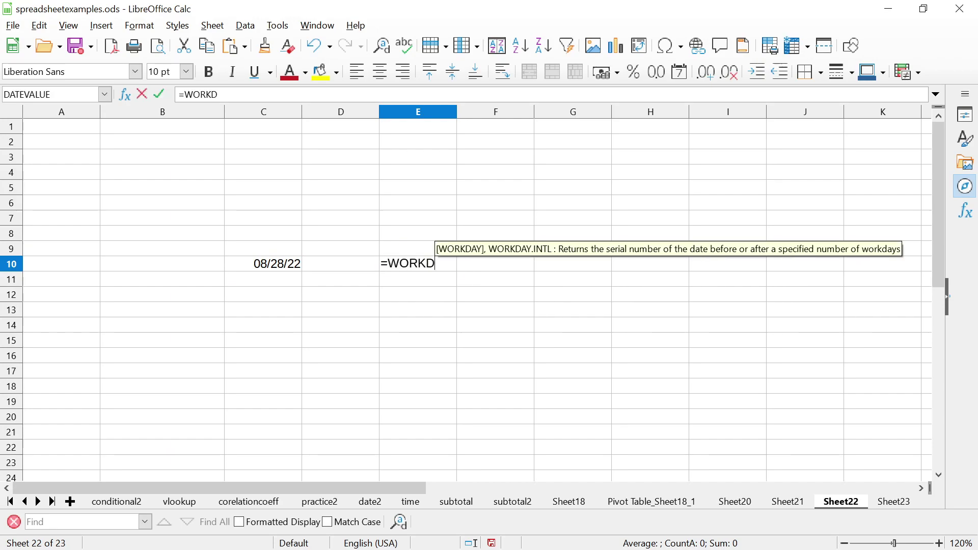
pyautogui.write('AY(')
pyautogui.press('Left')
pyautogui.press('Left')
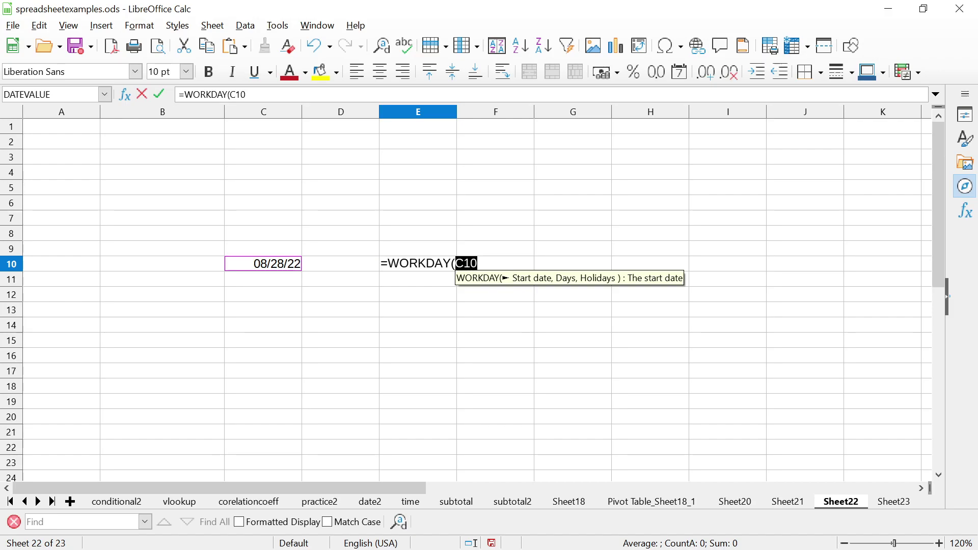
pyautogui.write(',')
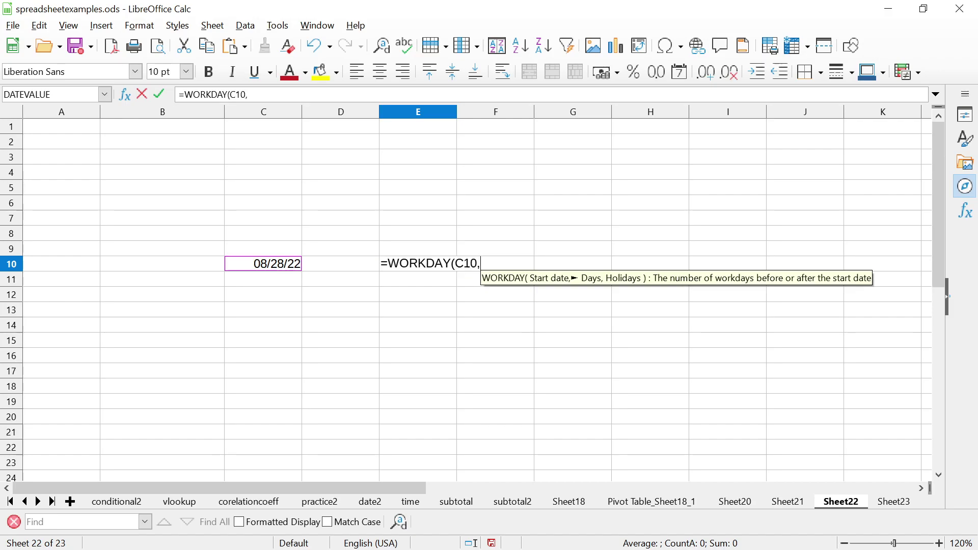
pyautogui.write('5')
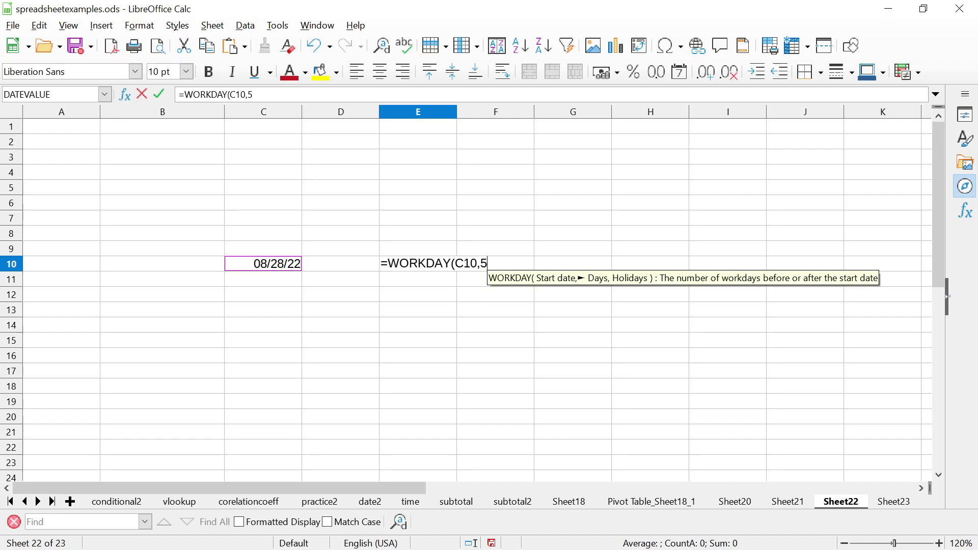
pyautogui.write(')')
pyautogui.press('Return')
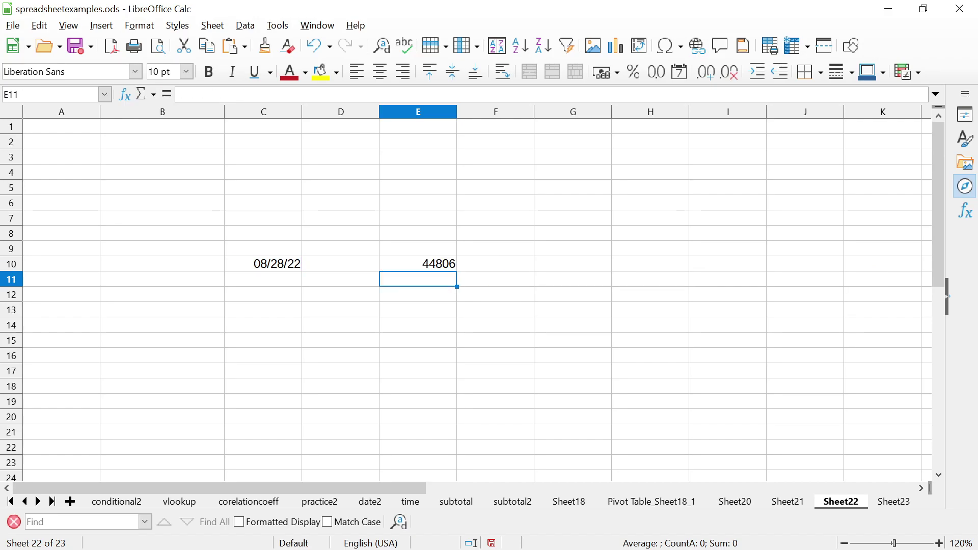
pyautogui.click(418, 264)
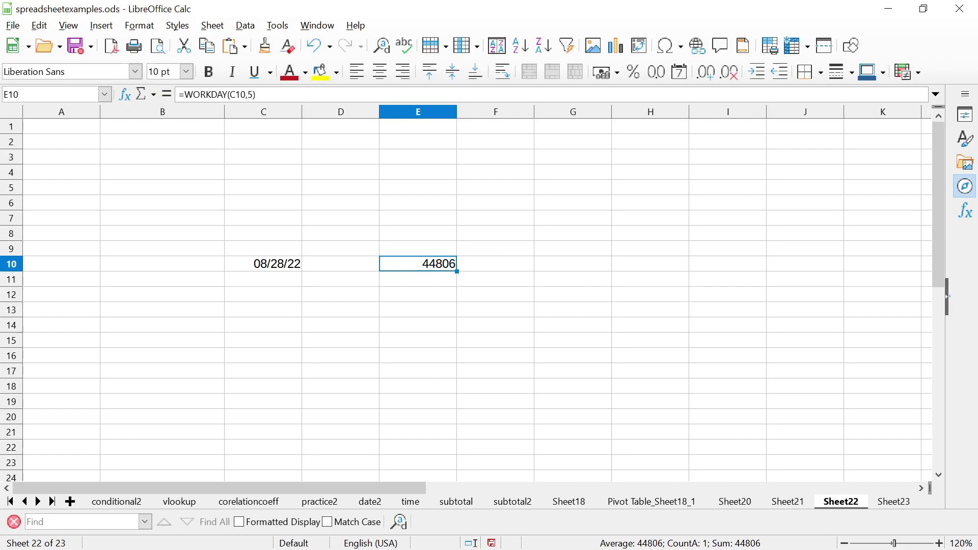
# Format E10 with the MM/DD/YYYY date format so it shows 09/02/2022
pyautogui.rightClick(441, 264)
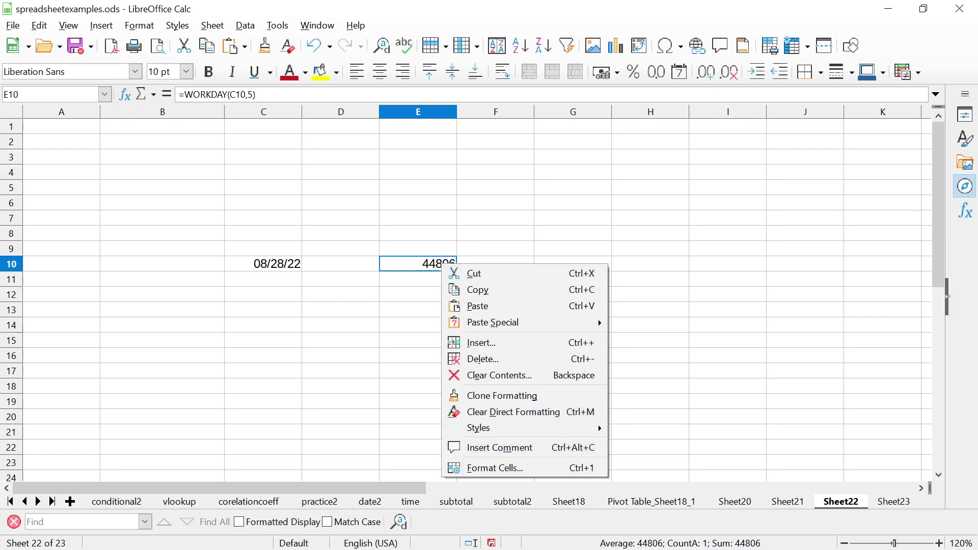
pyautogui.click(494, 467)
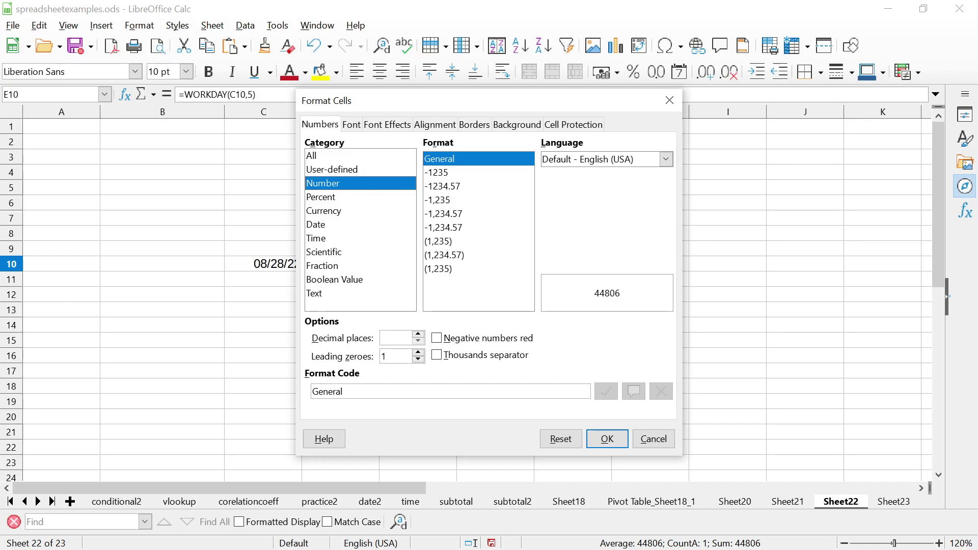
pyautogui.click(315, 224)
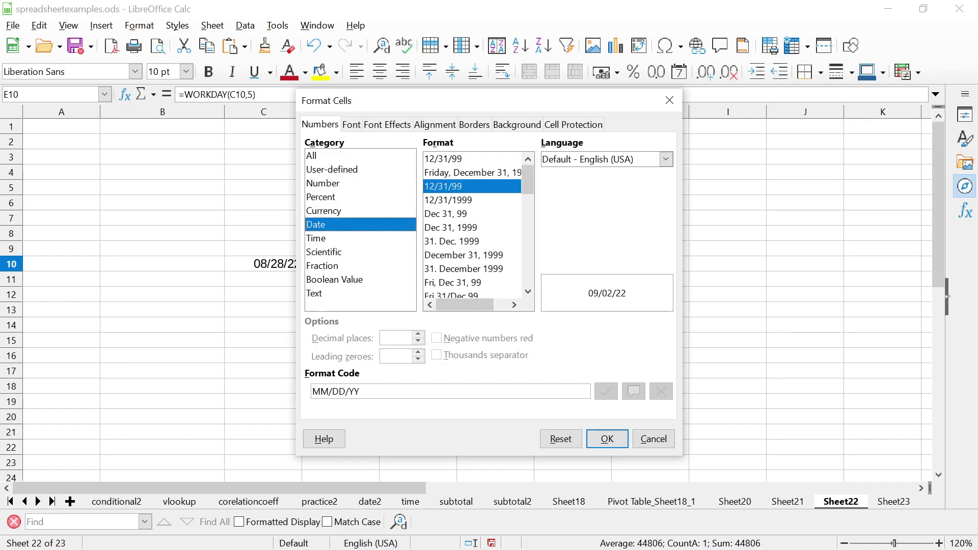
pyautogui.click(448, 200)
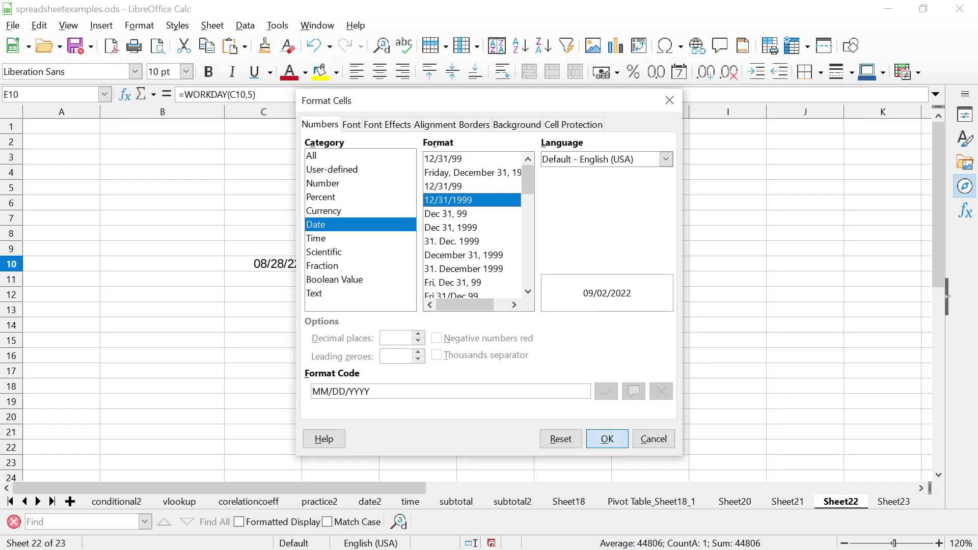
pyautogui.press('Return')
pyautogui.click(418, 279)
pyautogui.click(418, 263)
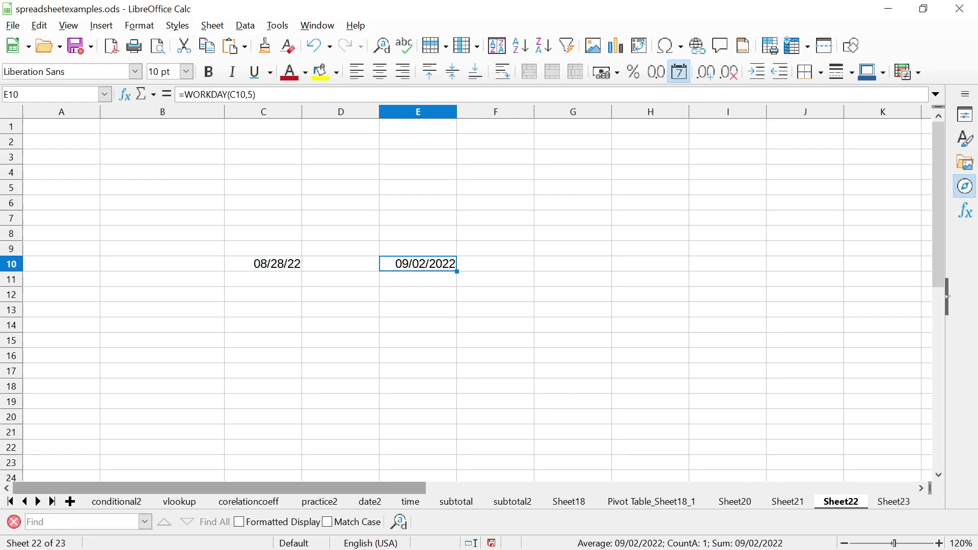
pyautogui.press('super')
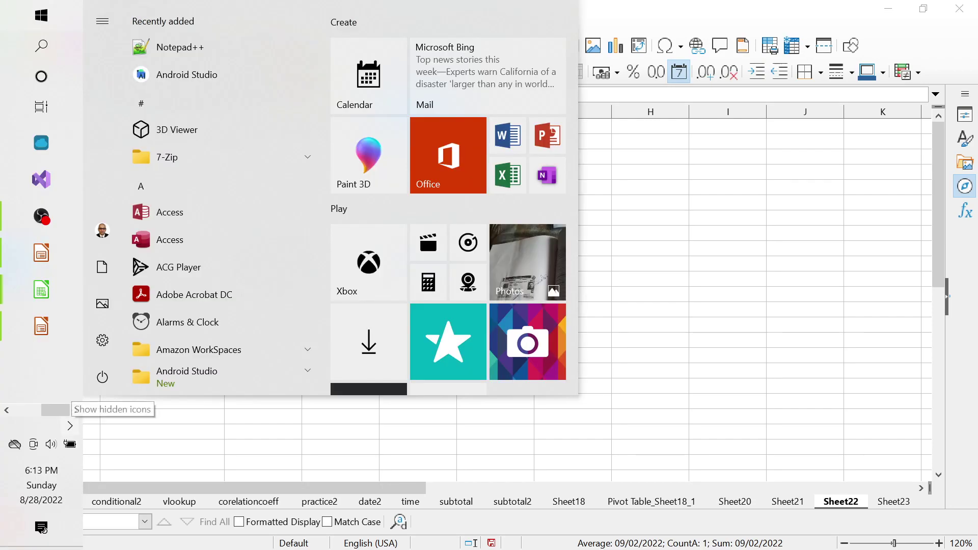
# Open the taskbar calendar for August 2022 to count the days
pyautogui.click(70, 425)
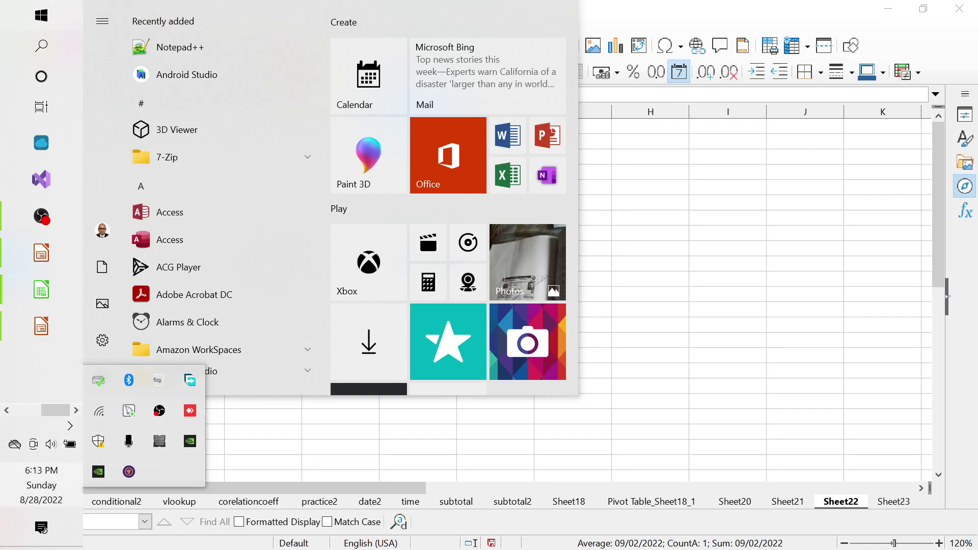
pyautogui.press('Escape')
pyautogui.click(41, 484)
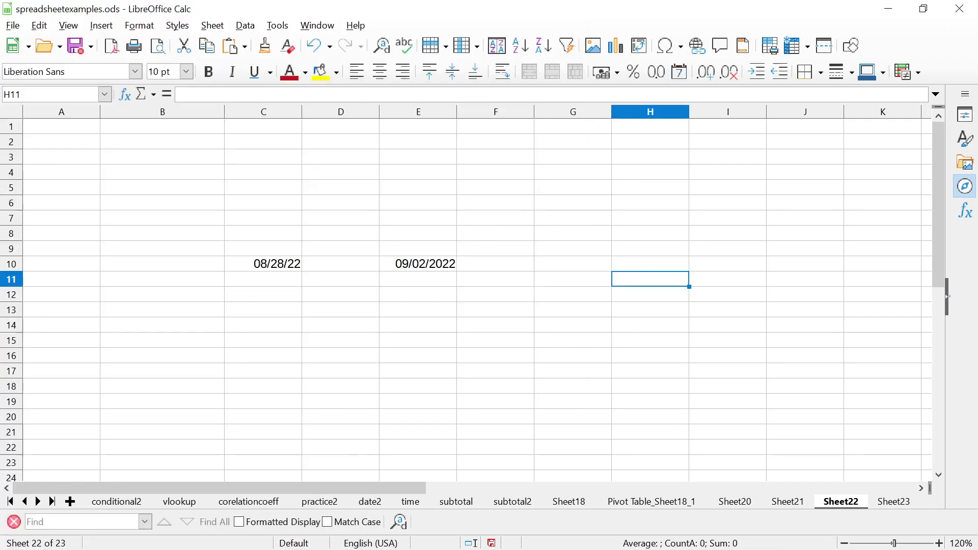
# Change E10's formula to =WORKDAY(C10,10), giving ten workdays
pyautogui.click(264, 263)
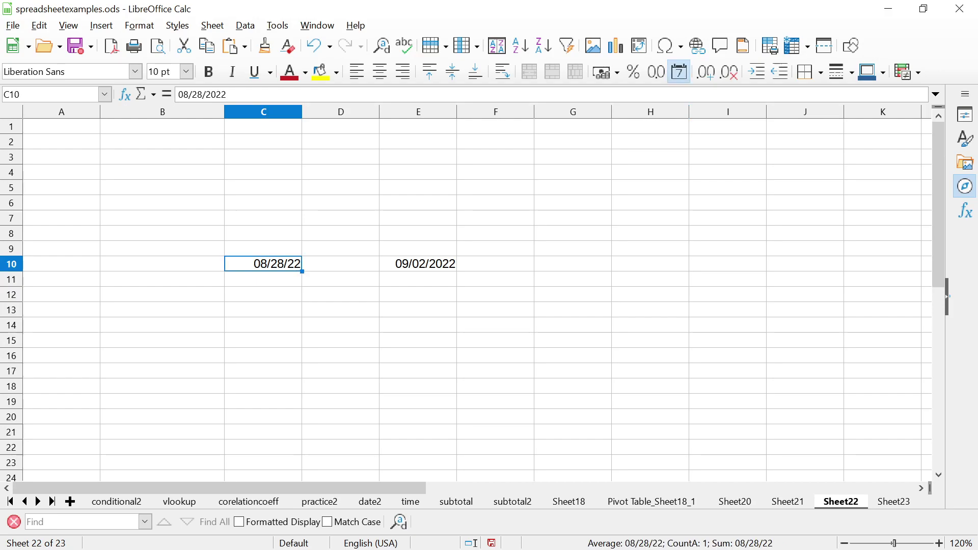
pyautogui.click(418, 263)
pyautogui.click(249, 94)
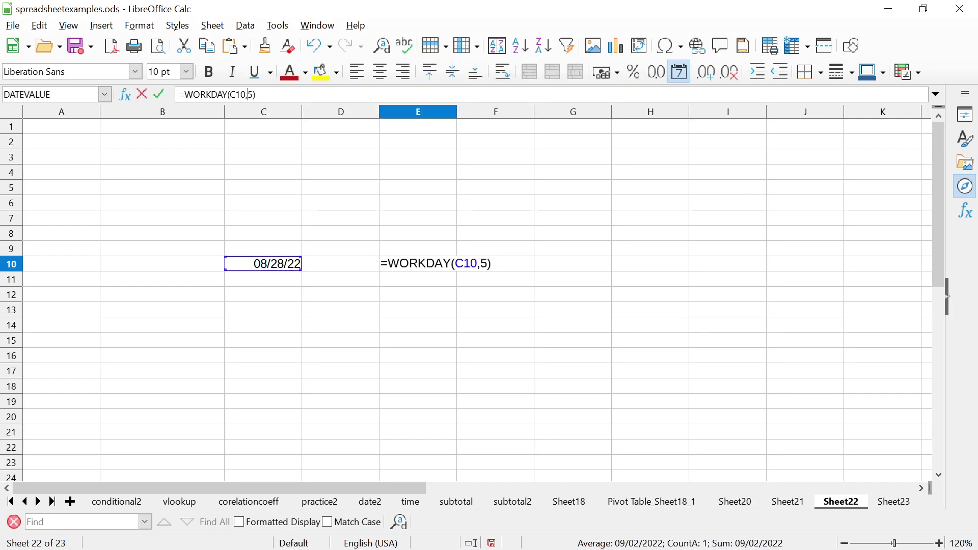
pyautogui.press('Delete')
pyautogui.write('10')
pyautogui.press('Return')
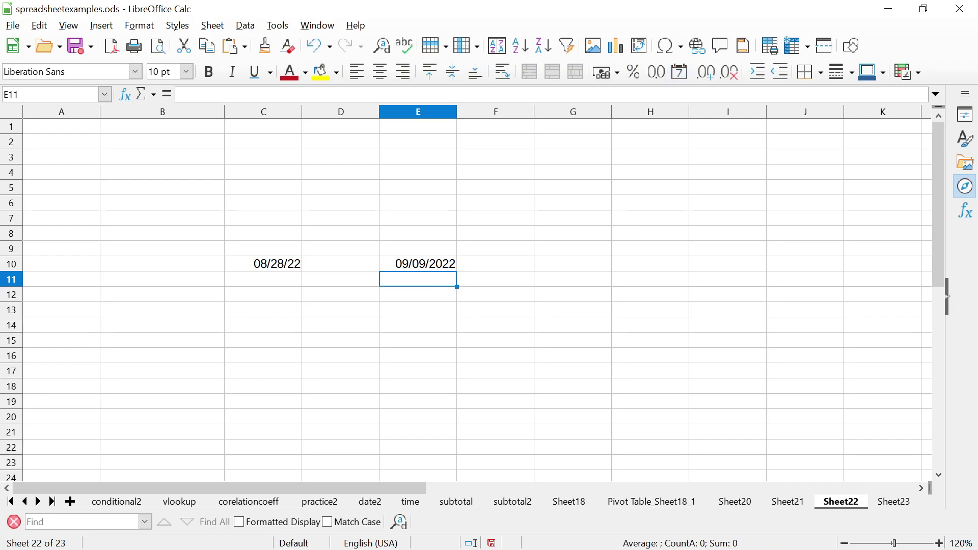
pyautogui.click(417, 263)
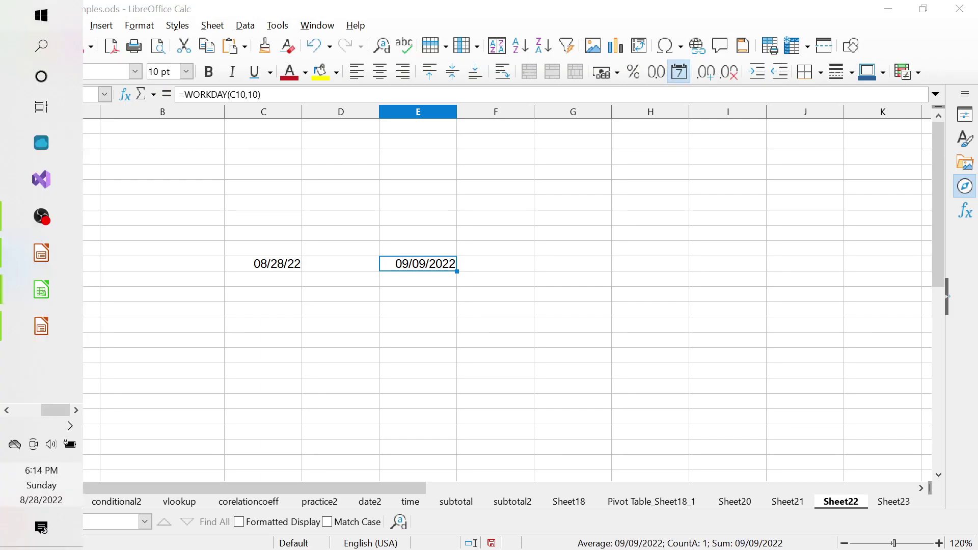
# Glance at the taskbar calendar, then reselect the due date in E10
pyautogui.press('super')
pyautogui.click(41, 484)
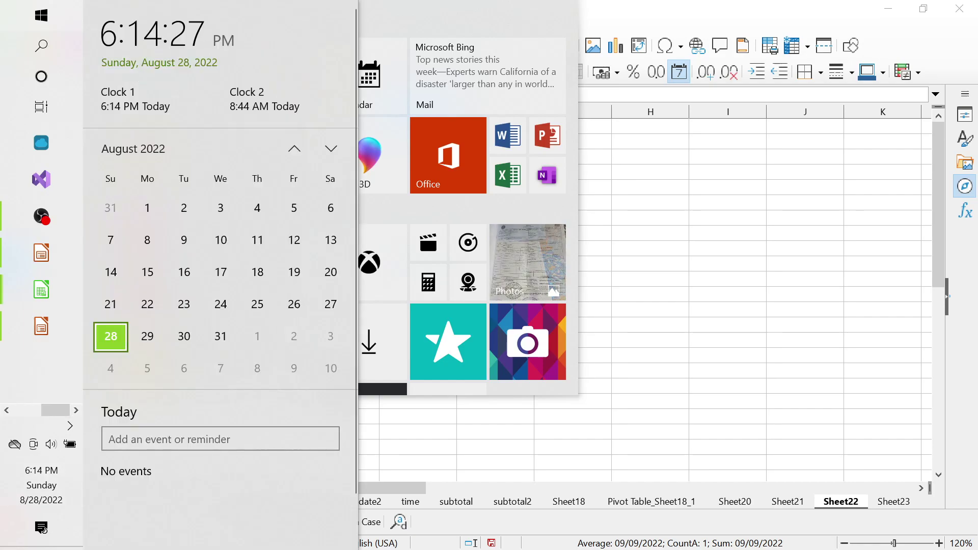
pyautogui.click(651, 263)
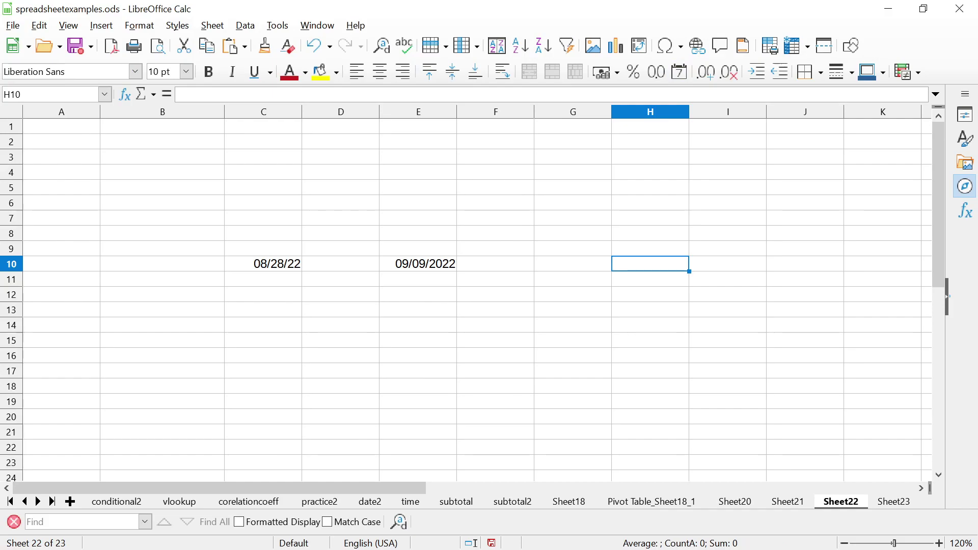
pyautogui.click(417, 263)
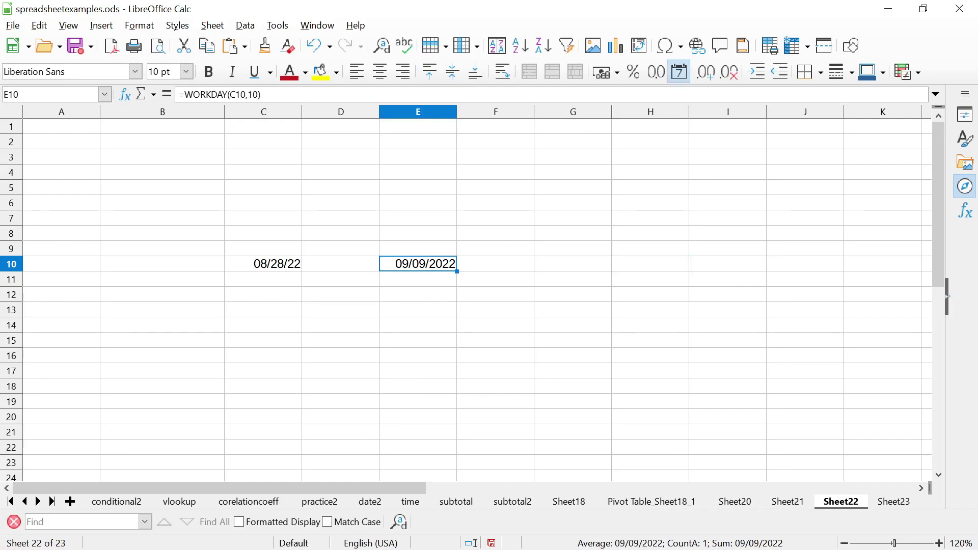
# Count days forward from August 28 in the calendar to verify 09/09/2022
pyautogui.press('super')
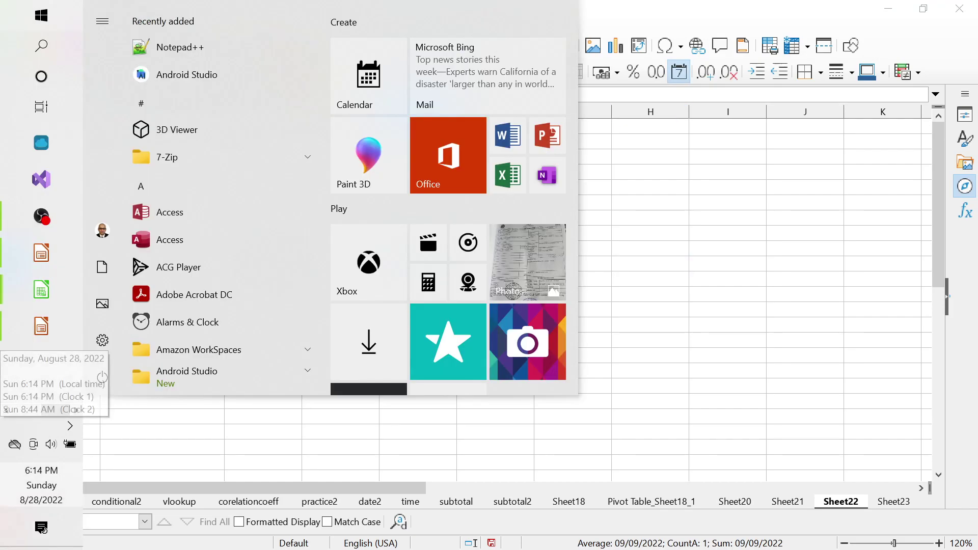
pyautogui.press('super+alt+d')
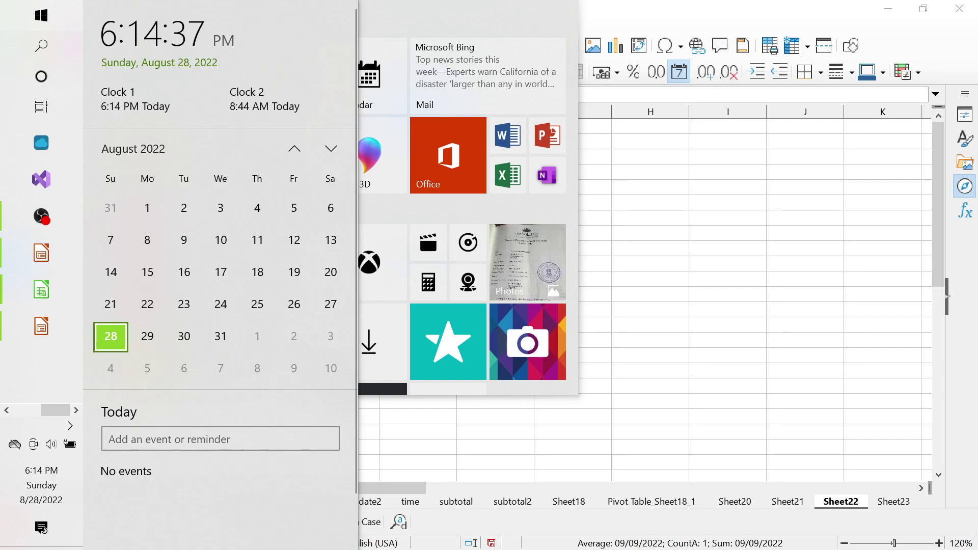
pyautogui.press('Right')
pyautogui.press('Right')
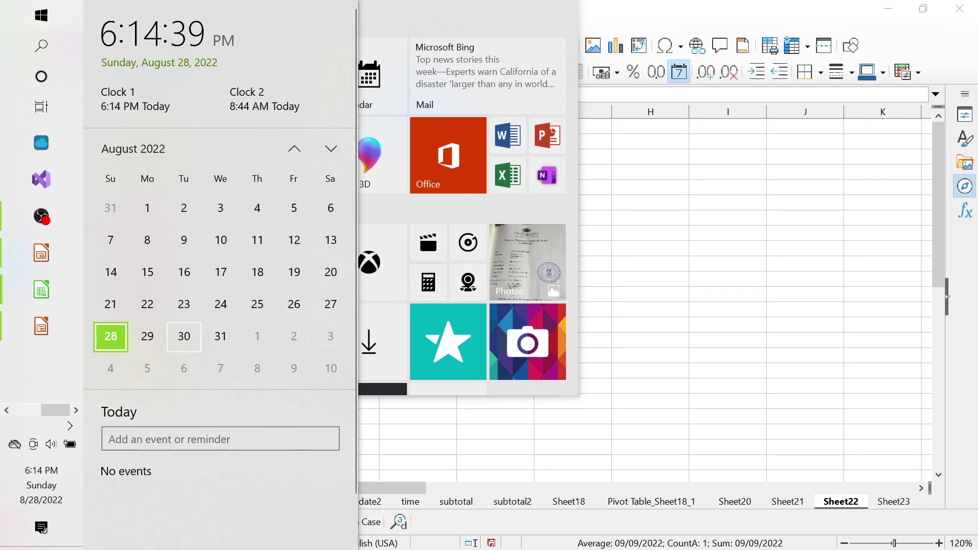
pyautogui.press('Right')
pyautogui.press('Right')
pyautogui.press('Right')
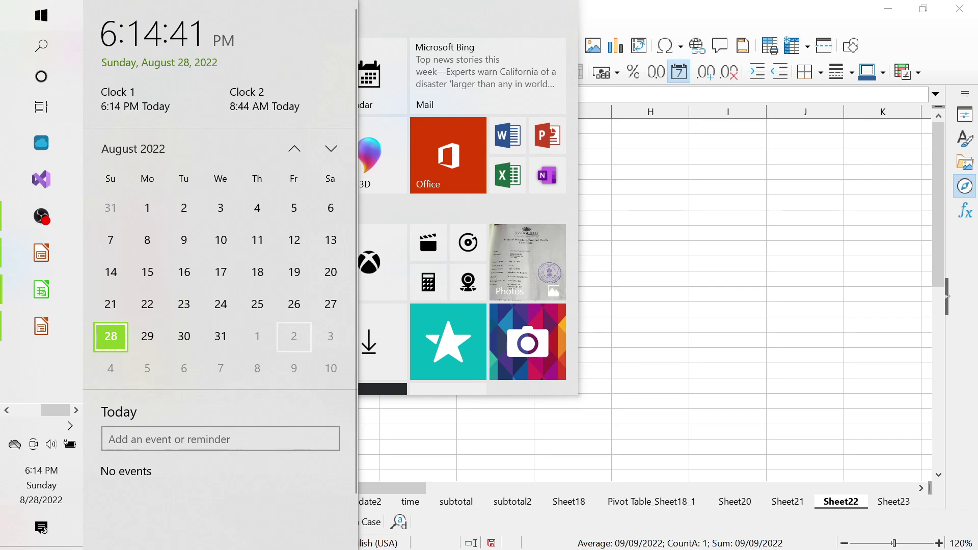
pyautogui.press('Right')
pyautogui.press('Right')
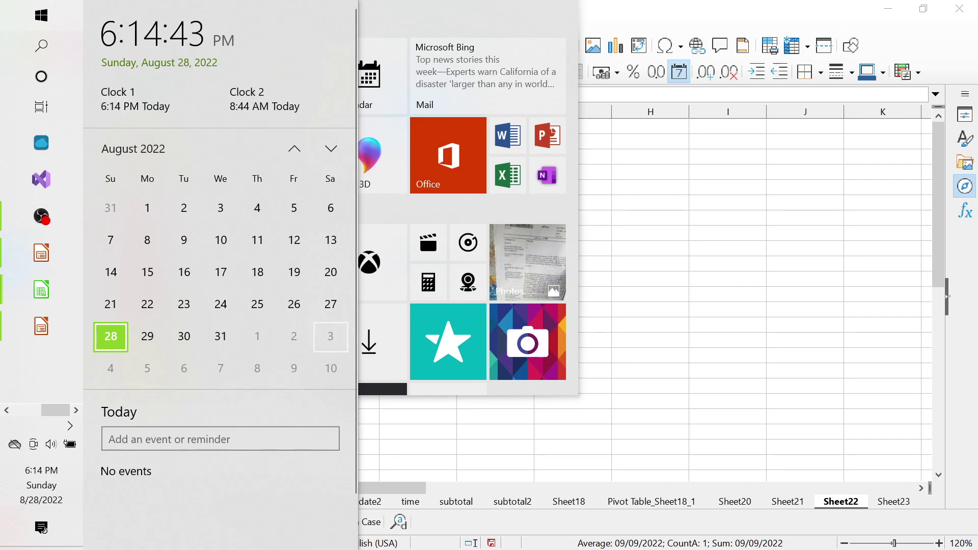
pyautogui.press('Right')
pyautogui.press('Right')
pyautogui.press('Right')
pyautogui.press('Right')
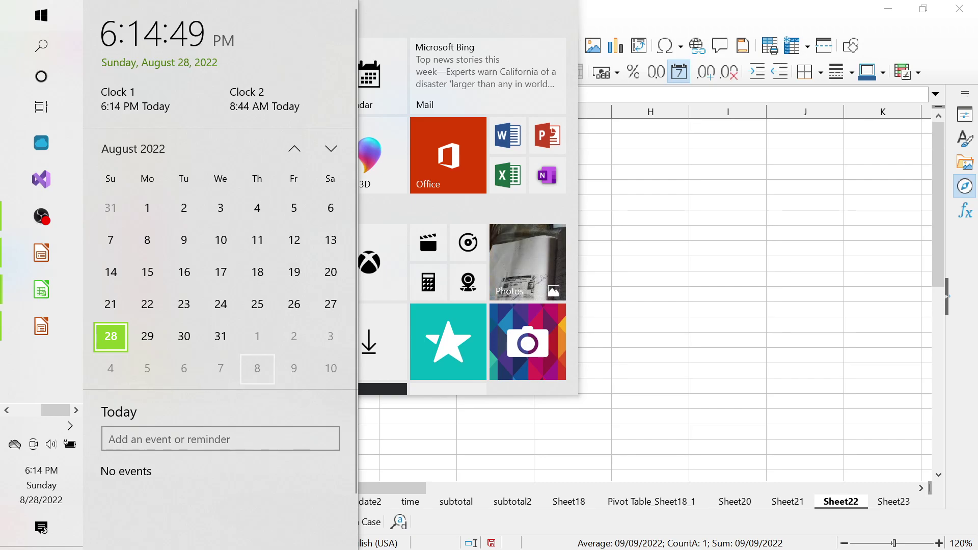
pyautogui.press('Up')
pyautogui.press('Left')
pyautogui.press('Left')
pyautogui.press('Left')
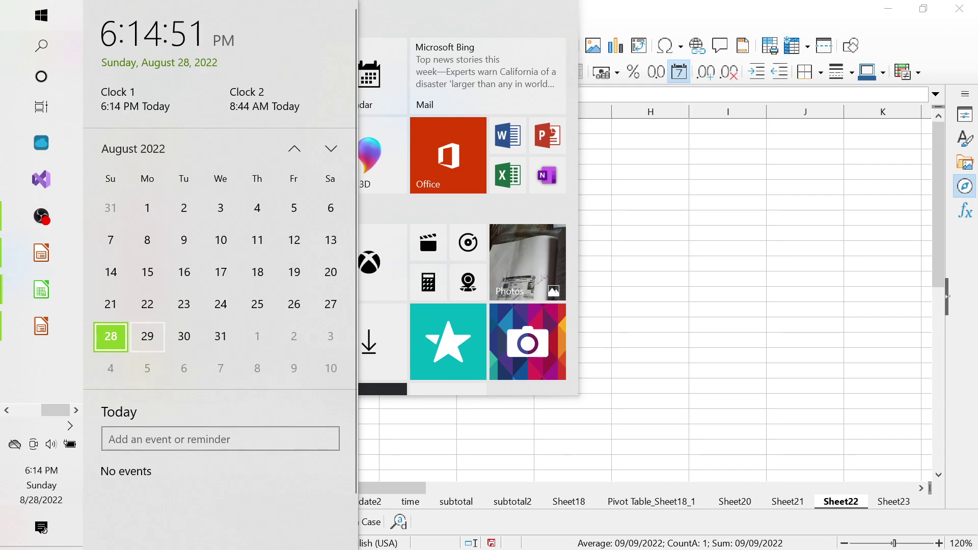
pyautogui.press('Right')
pyautogui.press('Right')
pyautogui.press('Right')
pyautogui.press('Right')
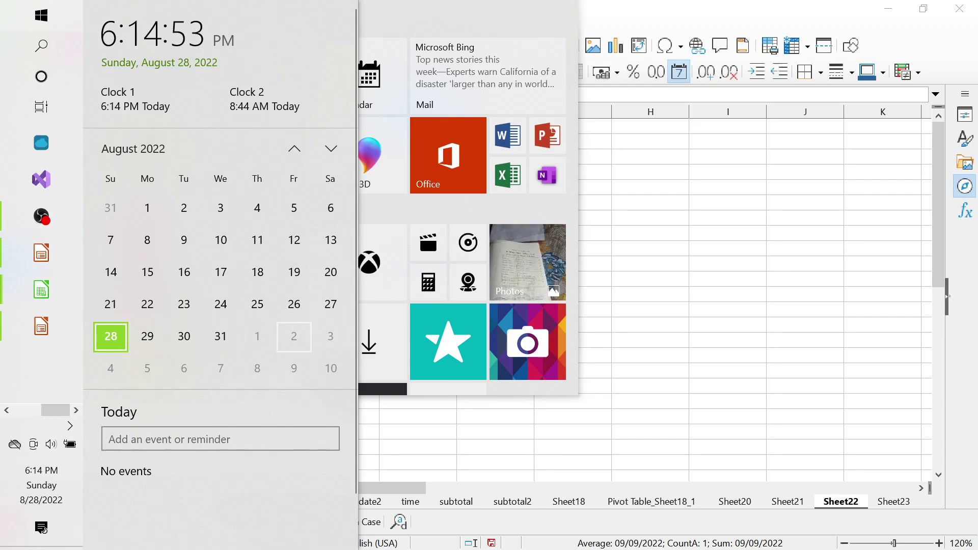
pyautogui.press('Down')
pyautogui.press('Left')
pyautogui.press('Left')
pyautogui.press('Left')
pyautogui.press('Left')
pyautogui.press('Right')
pyautogui.press('Right')
pyautogui.press('Right')
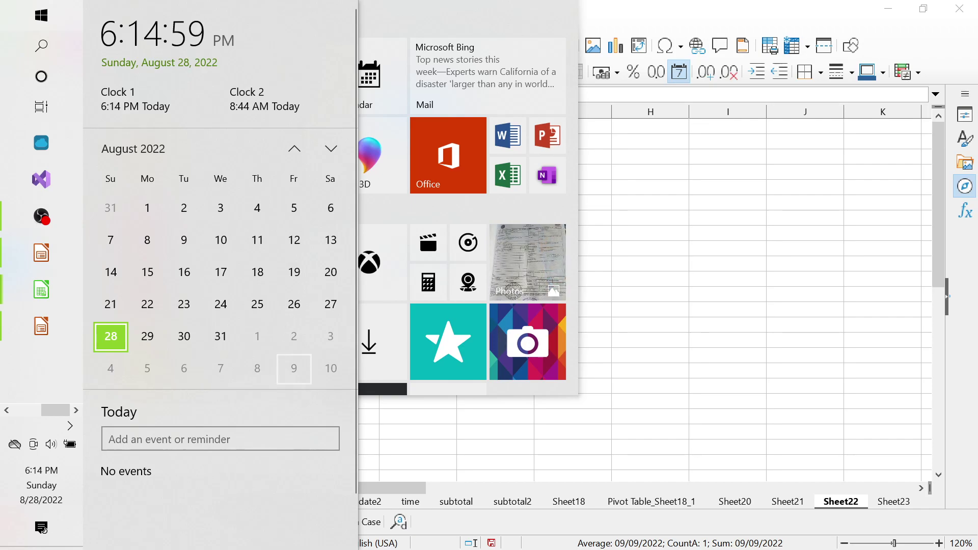
pyautogui.click(650, 263)
# Review the WORKDAY slide in Impress, then return to E10's 09/09/2022 in Calc
pyautogui.click(418, 263)
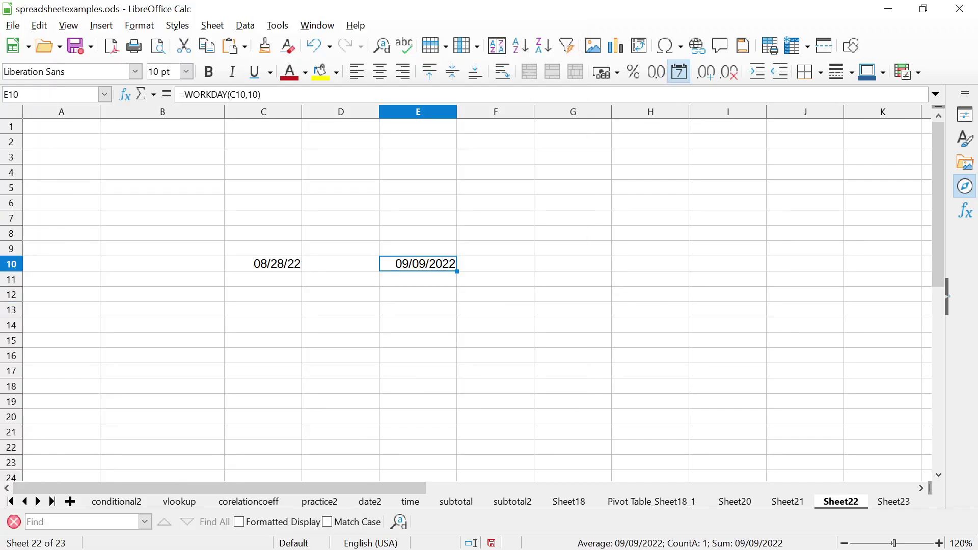
pyautogui.hotkey('alt', 'Tab')
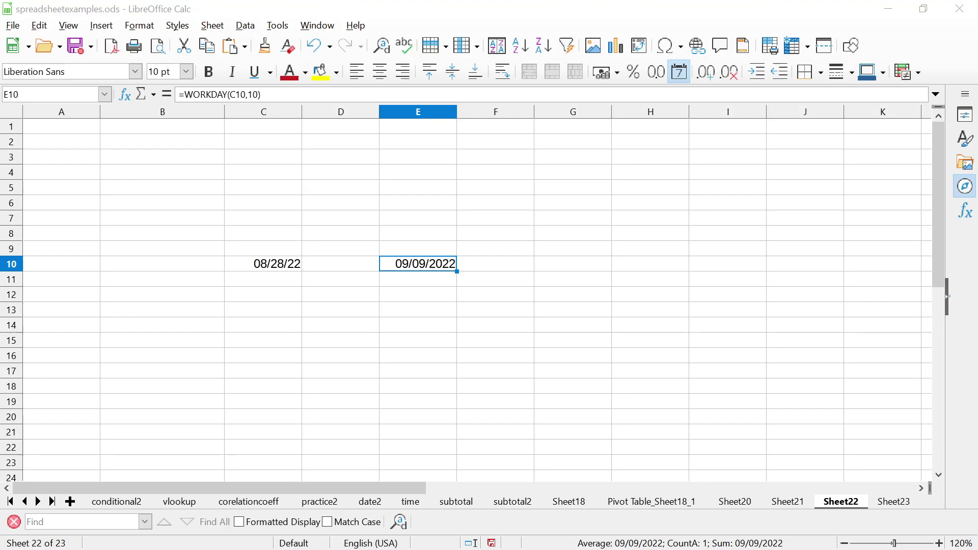
pyautogui.press('Escape')
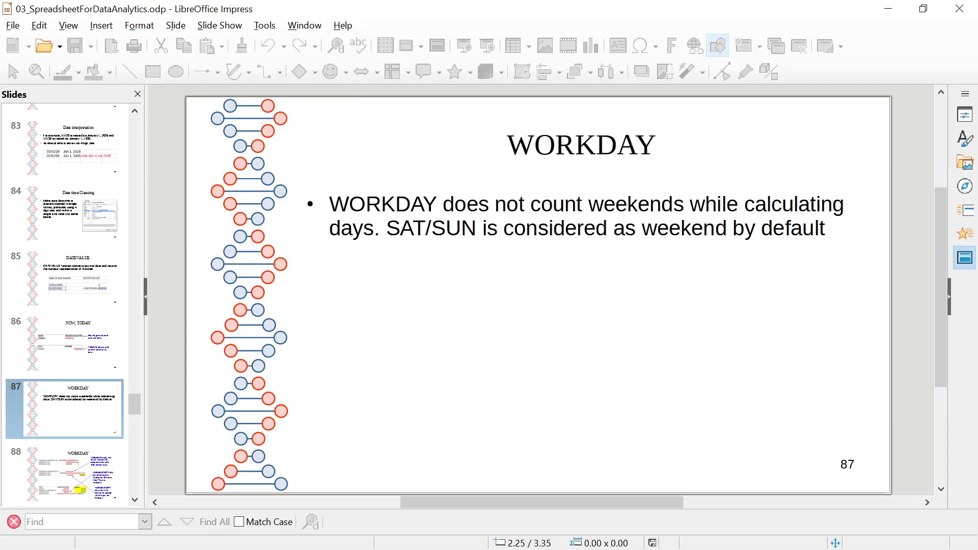
pyautogui.hotkey('alt', 'Tab')
pyautogui.hotkey('alt', 'Tab')
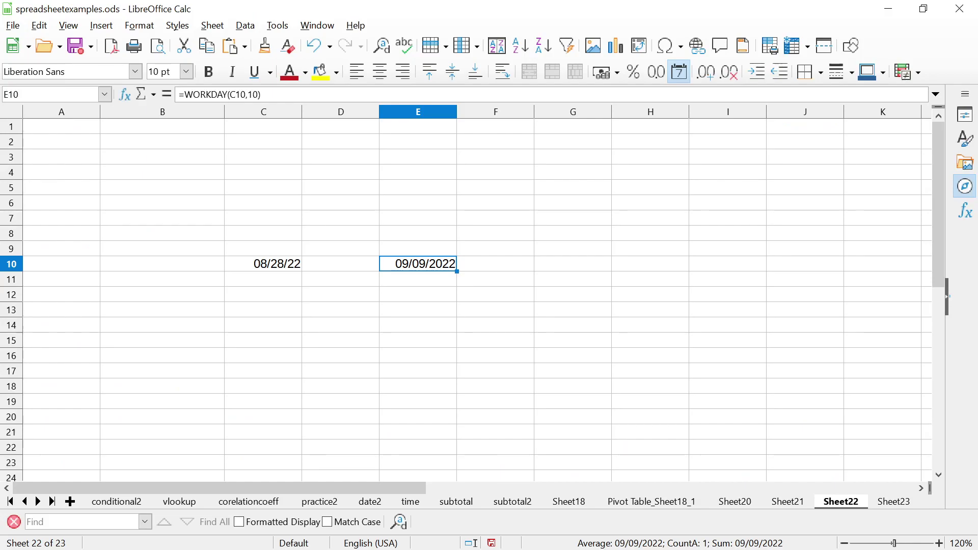
pyautogui.press('super')
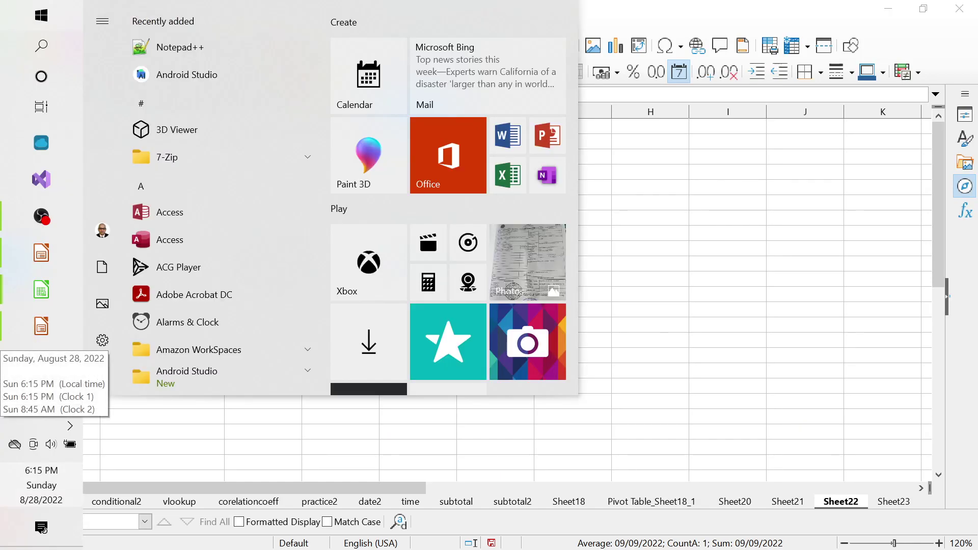
# Step day by day from August 28 into September to confirm the ten-workday due date
pyautogui.press('super+alt+d')
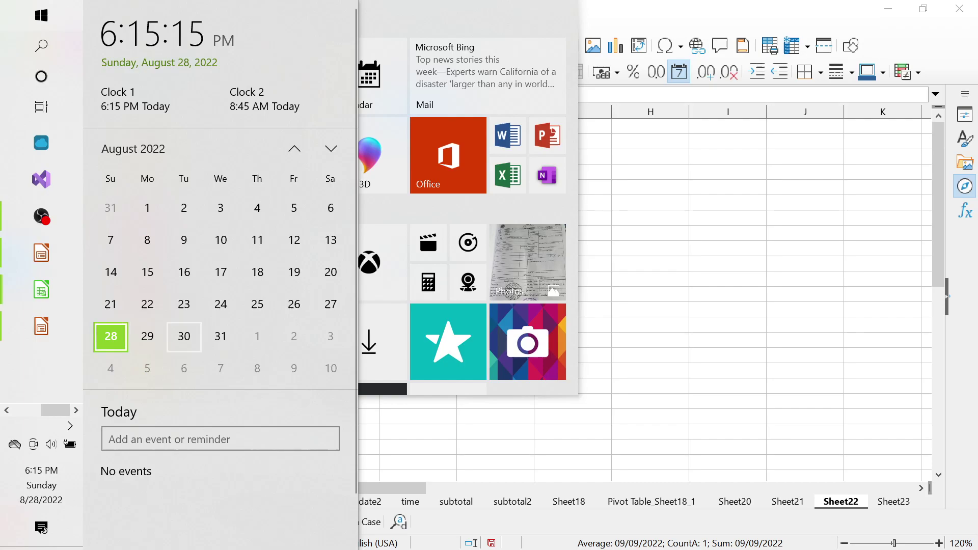
pyautogui.press('Right')
pyautogui.press('Right')
pyautogui.press('Right')
pyautogui.press('Right')
pyautogui.press('Right')
pyautogui.press('Right')
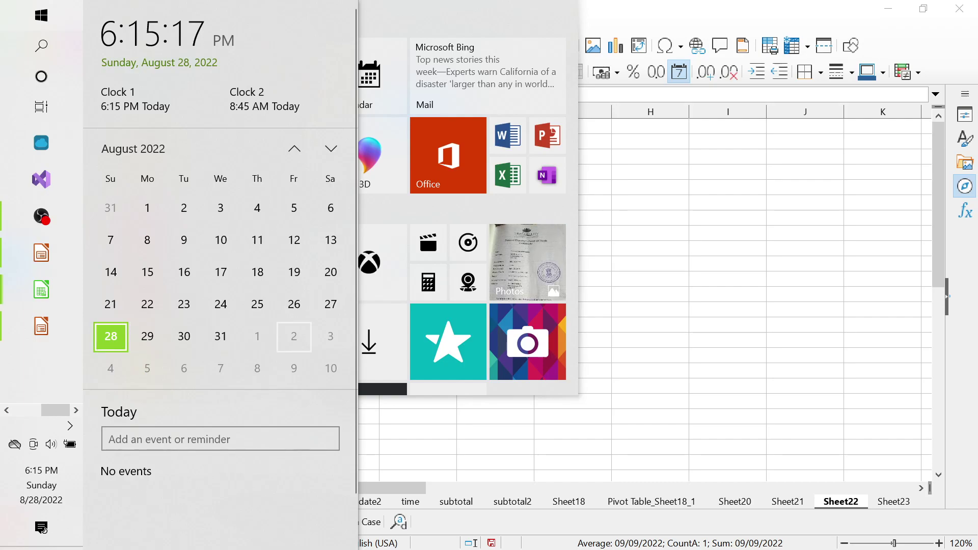
pyautogui.press('Right')
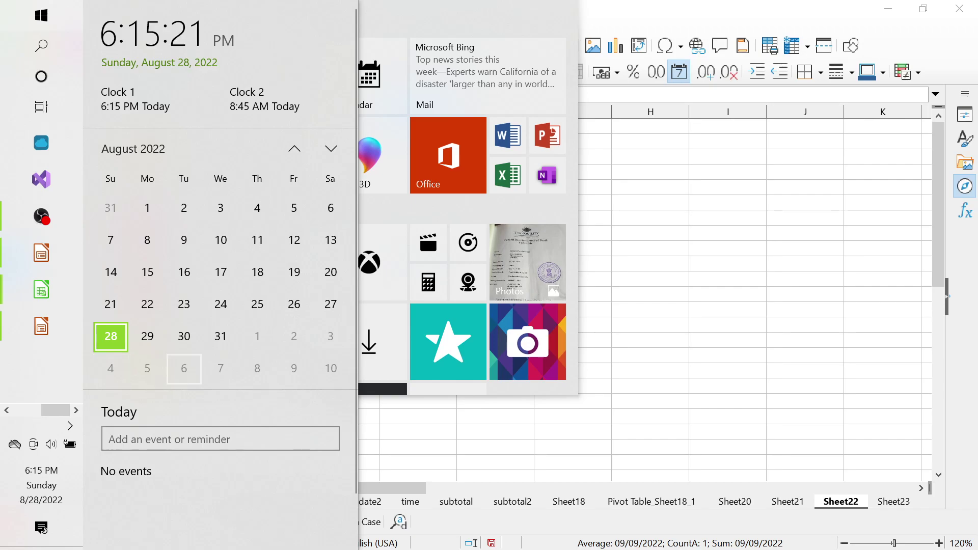
pyautogui.press('Up')
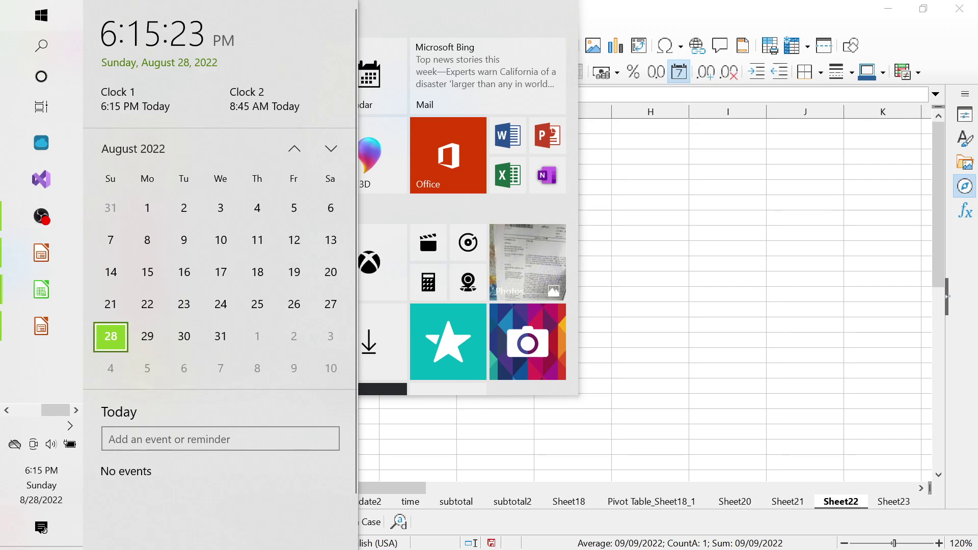
pyautogui.press('Right')
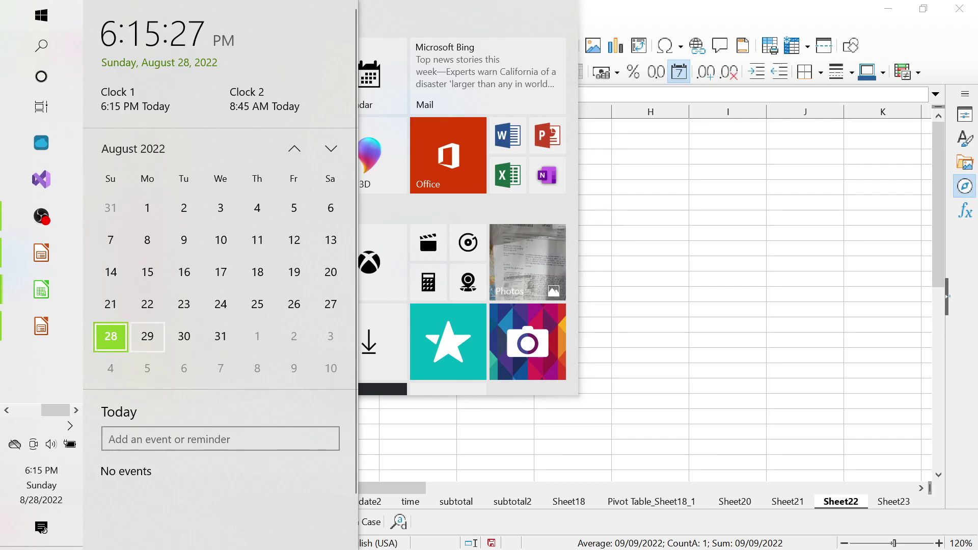
pyautogui.press('Right')
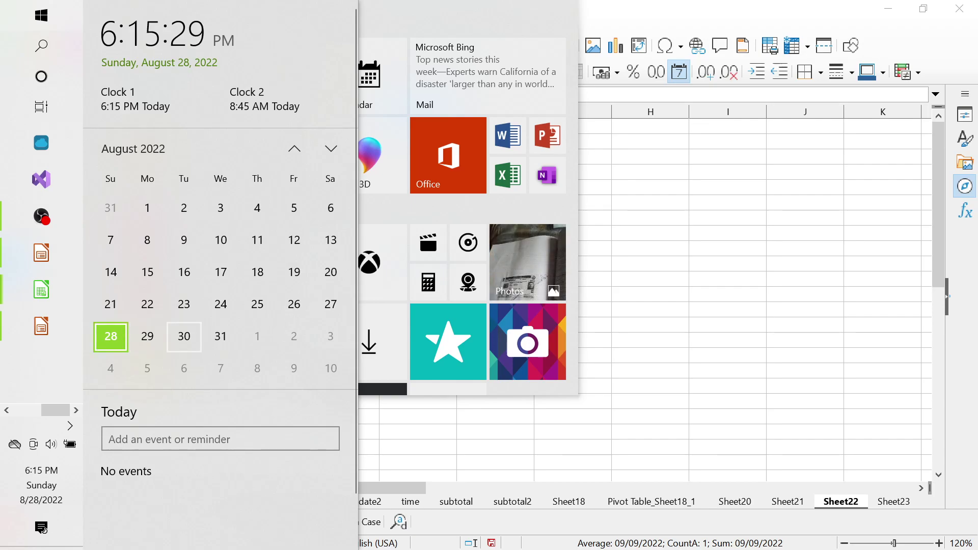
pyautogui.press('Right')
pyautogui.press('Right')
pyautogui.press('Right')
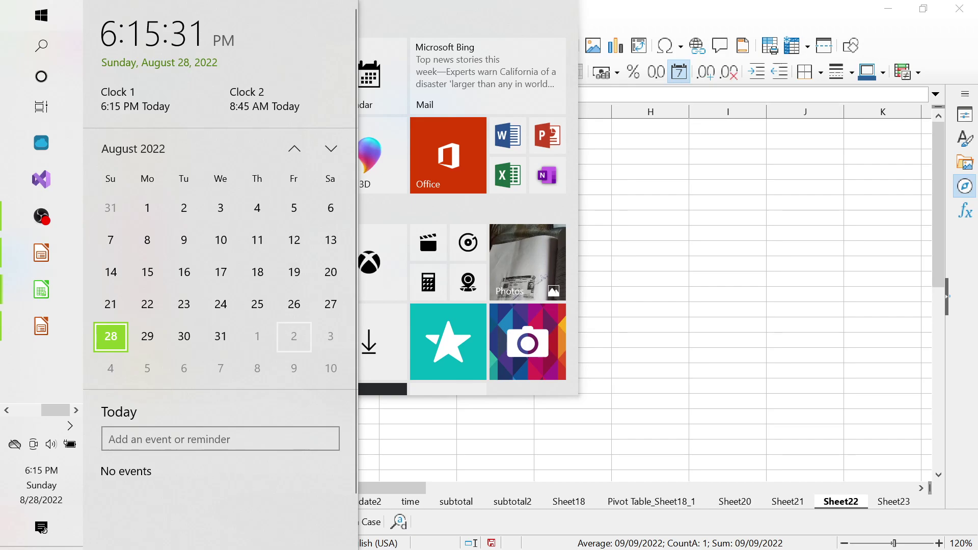
pyautogui.press('Right')
pyautogui.press('Right')
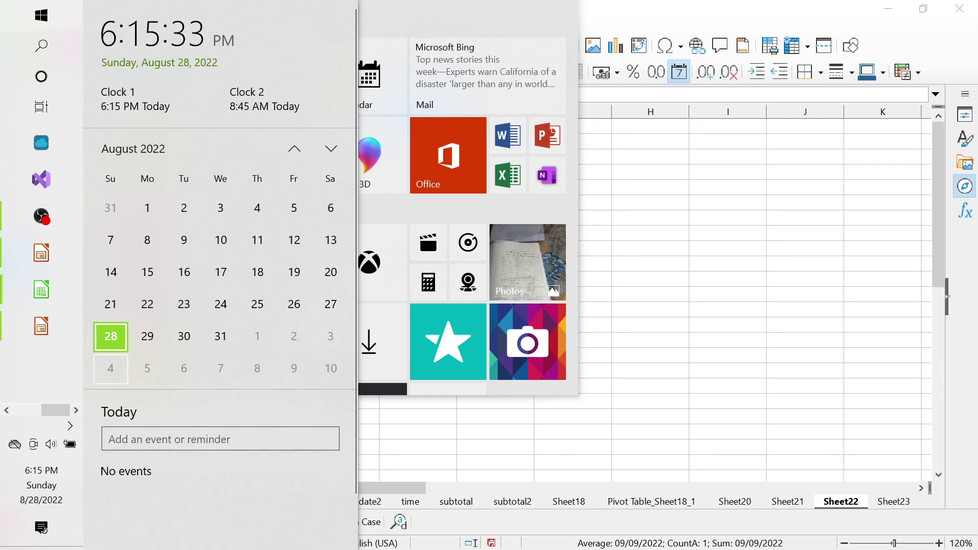
pyautogui.press('Right')
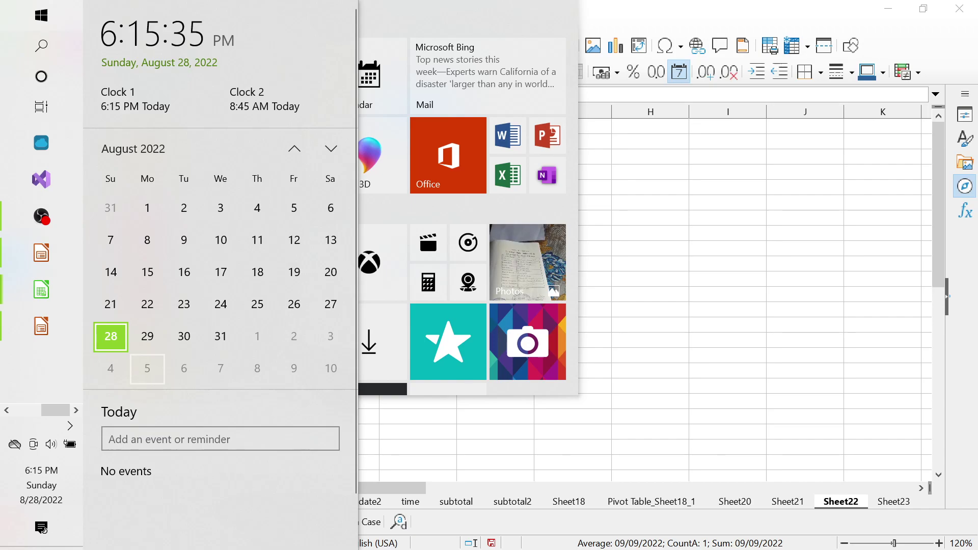
pyautogui.press('Right')
pyautogui.press('Right')
pyautogui.press('Right')
pyautogui.press('Right')
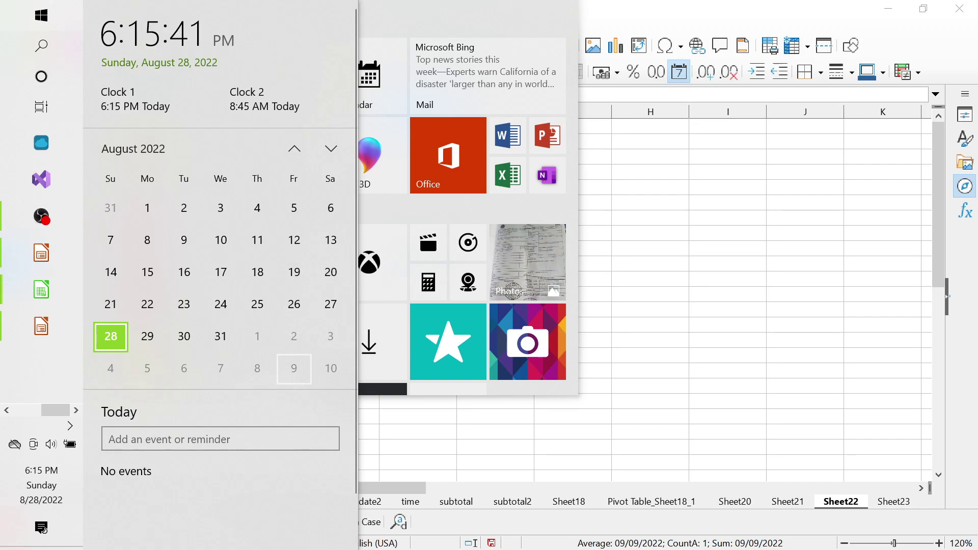
pyautogui.press('Escape')
# With E10 selected, show the Weekend-number table on slide 89, then return to Calc
pyautogui.click(418, 263)
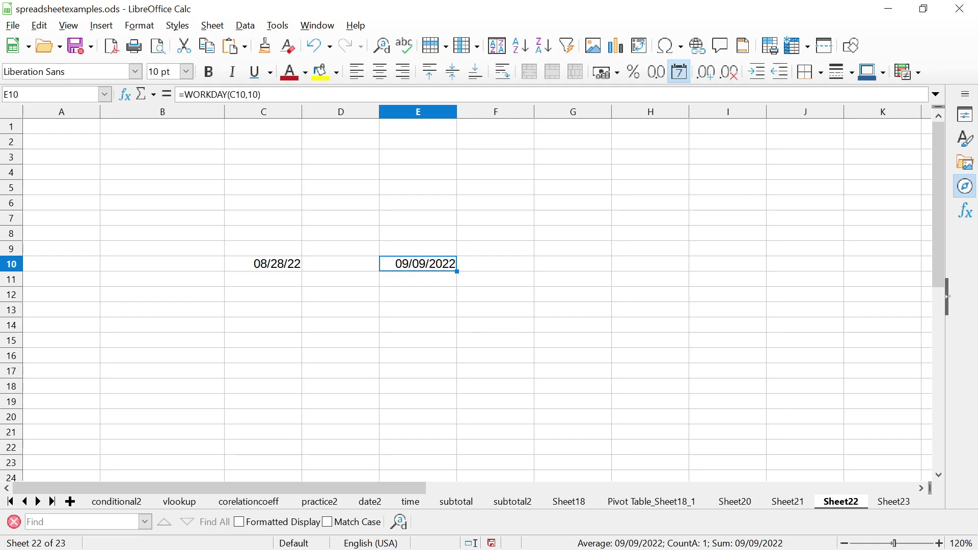
pyautogui.hotkey('alt', 'Tab')
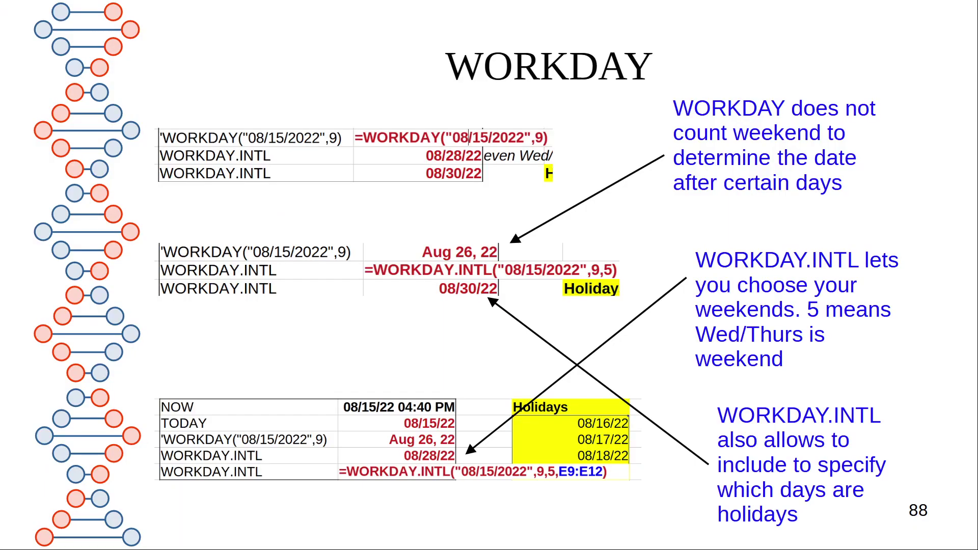
pyautogui.press('Right')
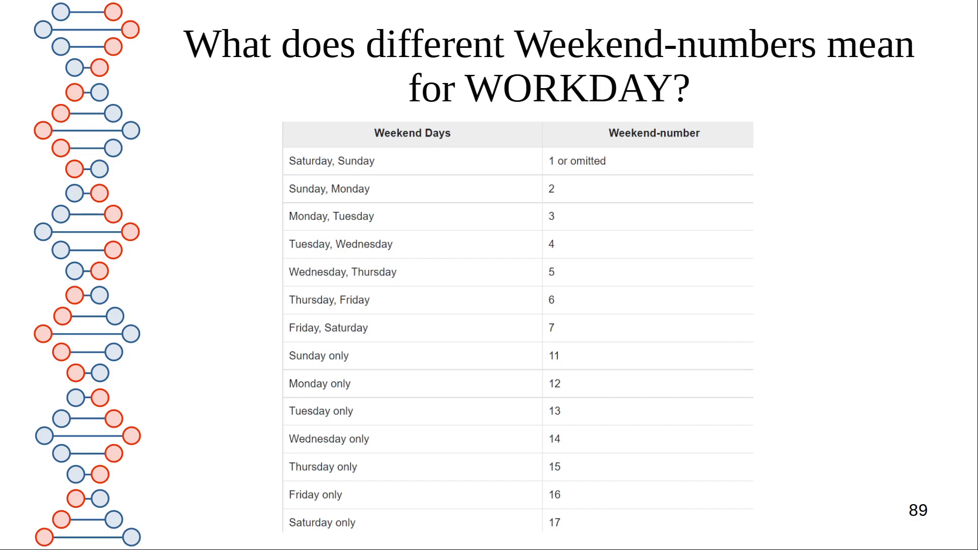
pyautogui.press('Escape')
pyautogui.hotkey('alt', 'Tab')
pyautogui.hotkey('alt', 'Tab')
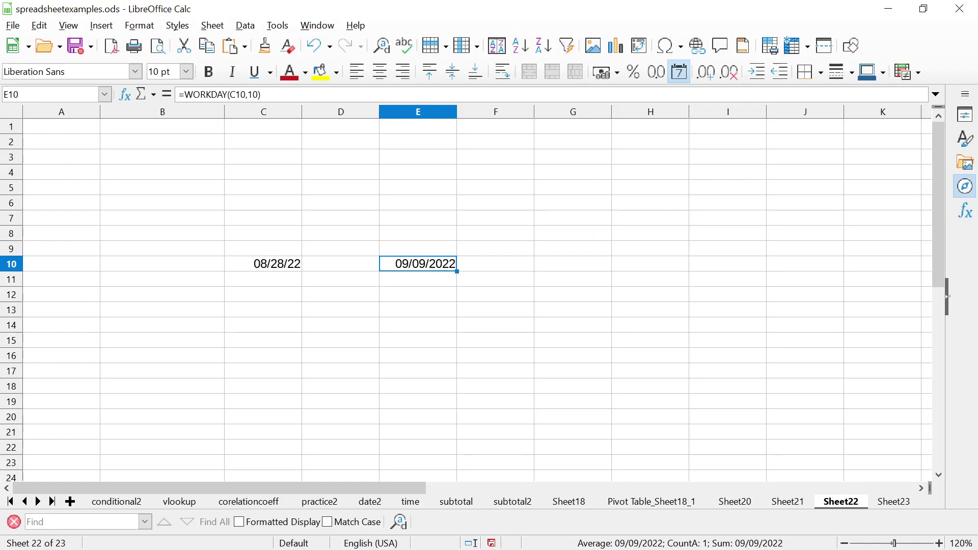
# Add weekend argument 7 to E10 so it reads =WORKDAY(C10,10,7), then return to the slides
pyautogui.press('F2')
pyautogui.press('Left')
pyautogui.write(',')
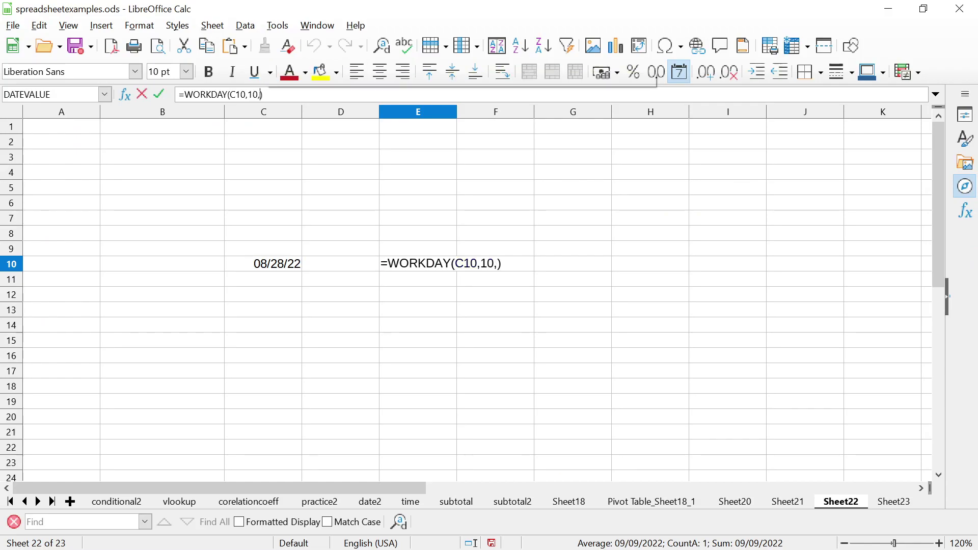
pyautogui.write('7')
pyautogui.press('Return')
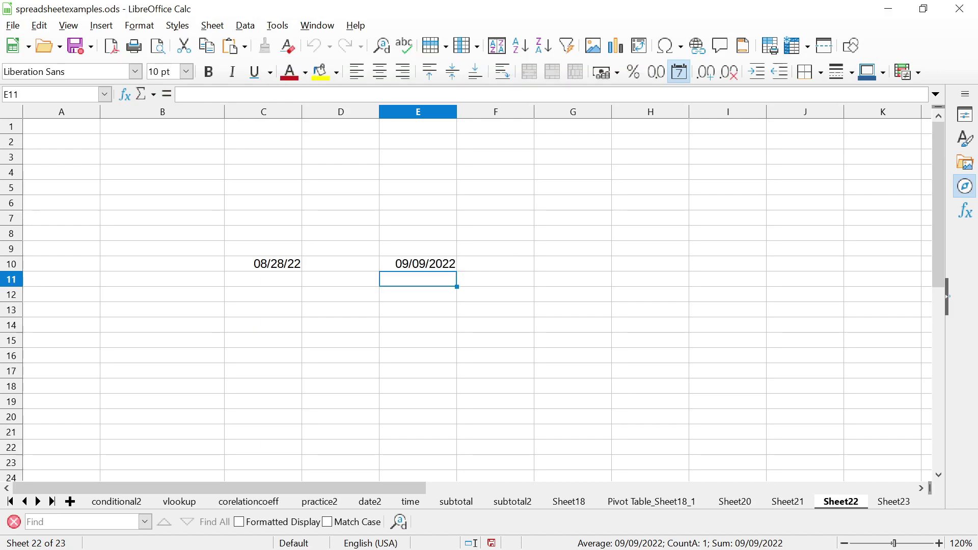
pyautogui.click(418, 264)
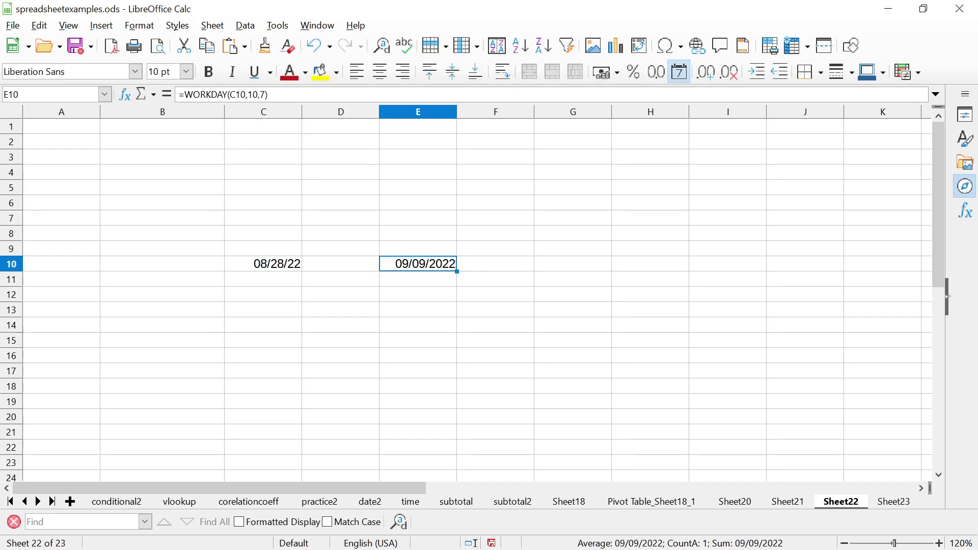
pyautogui.hotkey('alt', 'Tab')
pyautogui.hotkey('alt', 'Tab')
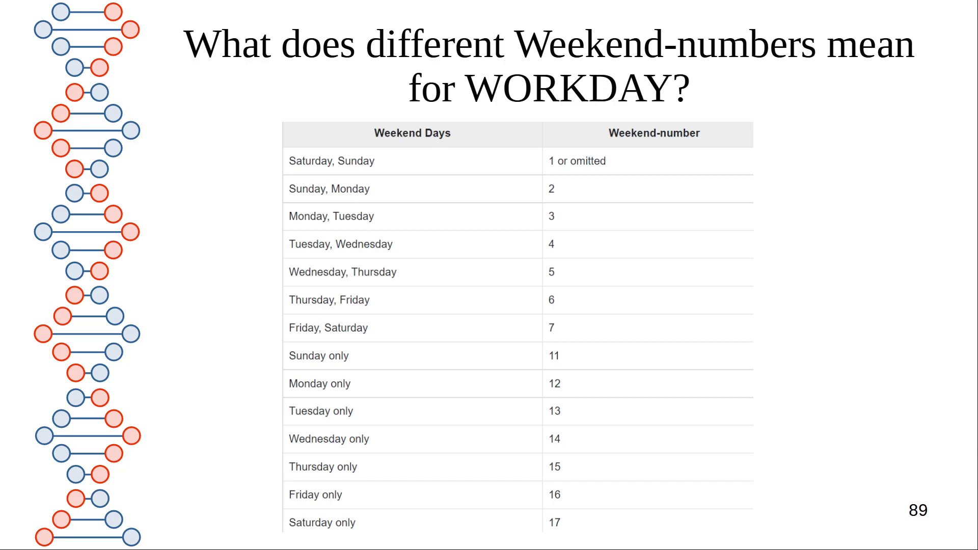
# Advance the slideshow to slide 90, the NETWORKDAYS example counting 96 workdays
pyautogui.press('Right')
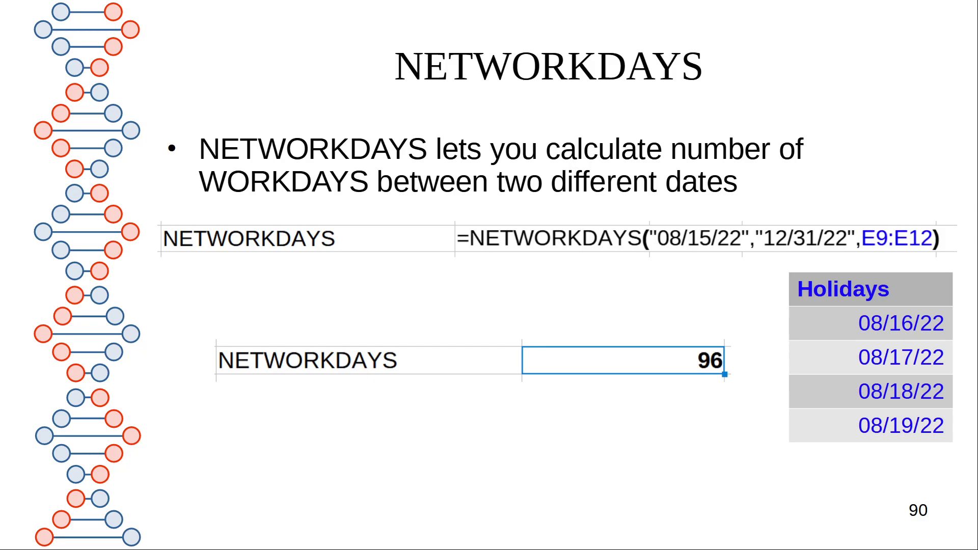
# Advance to slide 92, Working with Time, showing TIMEVALUE and CONCATENATE
pyautogui.press('Right')
pyautogui.press('Right')
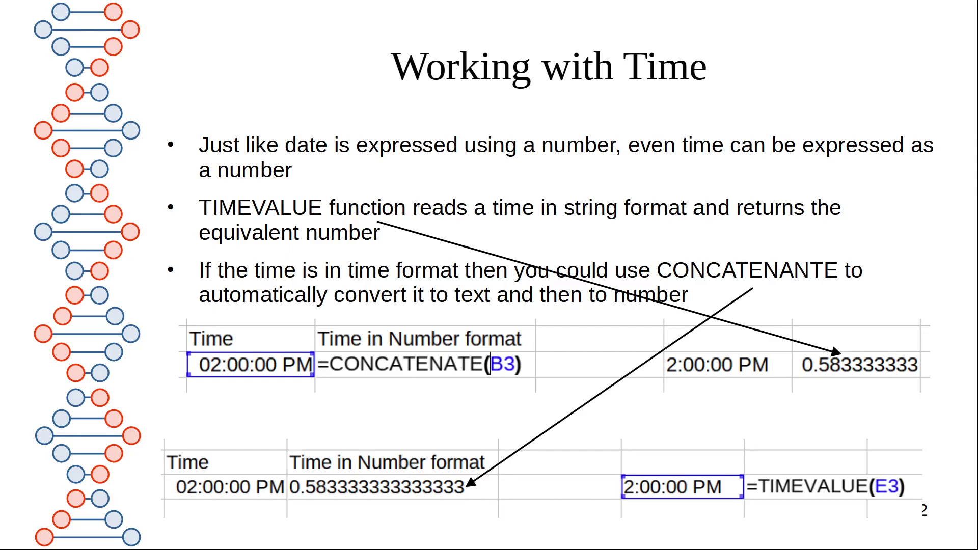
# Step through the HOUR/MINUTE/SECOND and time-difference slides to Subtotals (slide 96), then end the slideshow
pyautogui.press('Right')
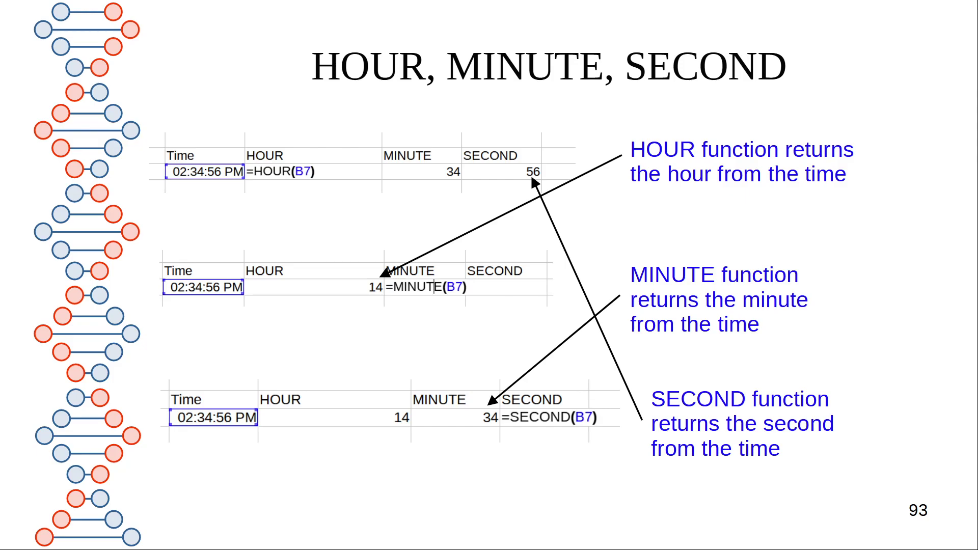
pyautogui.press('Right')
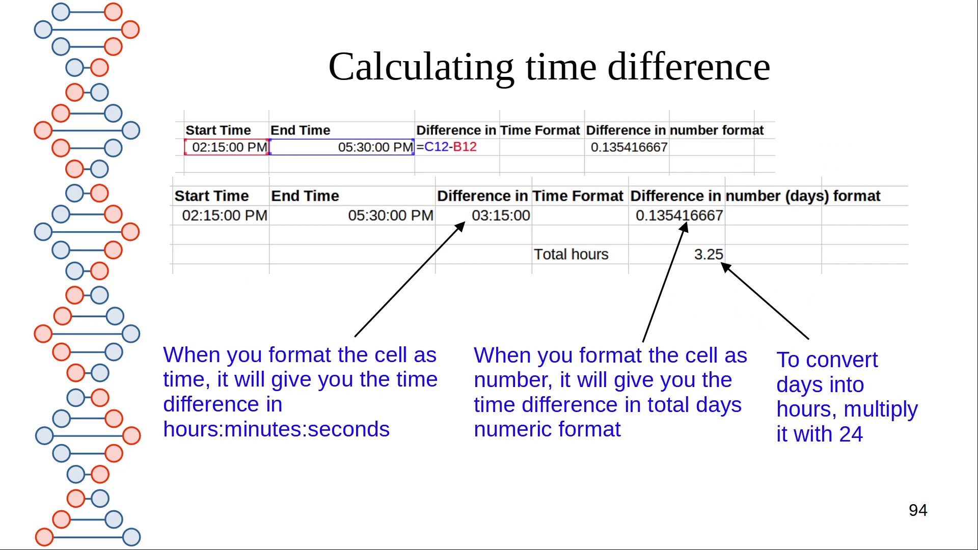
pyautogui.press('Right')
pyautogui.press('Right')
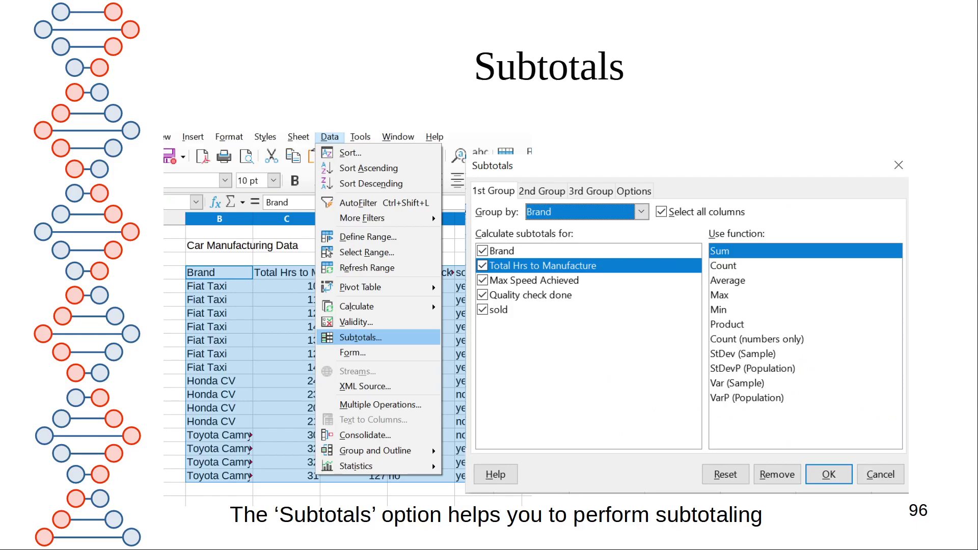
pyautogui.press('Escape')
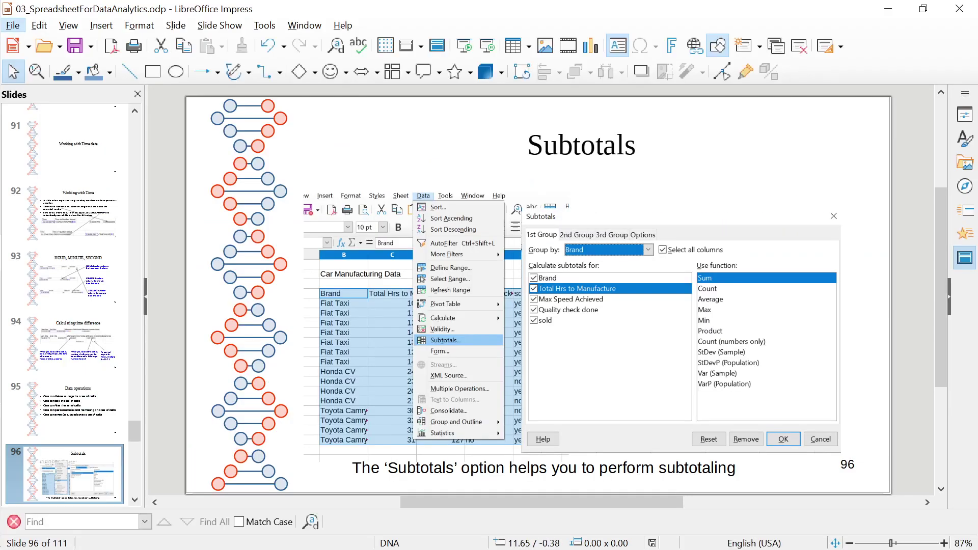
# Close the Impress presentation and bring the Google Meet call window to the front
pyautogui.click(960, 8)
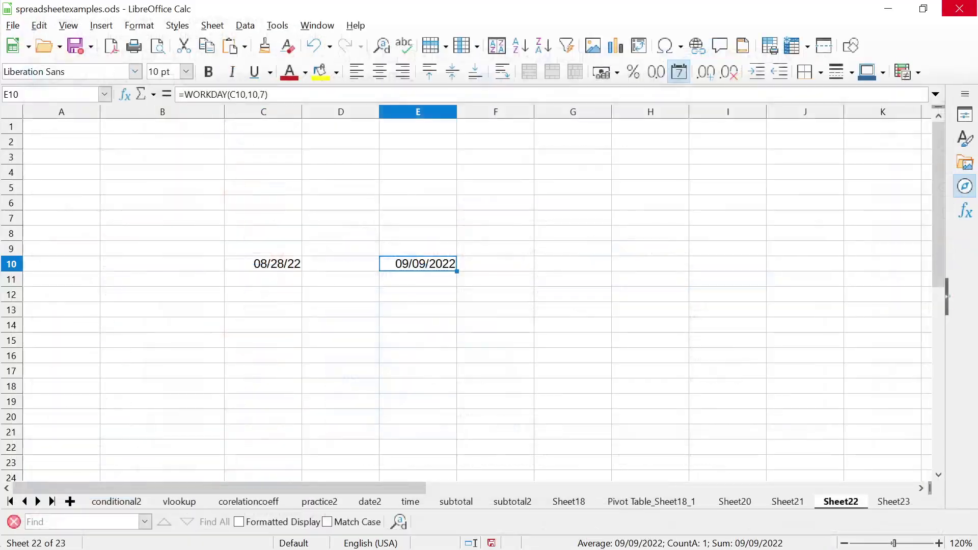
pyautogui.hotkey('alt', 'Tab')
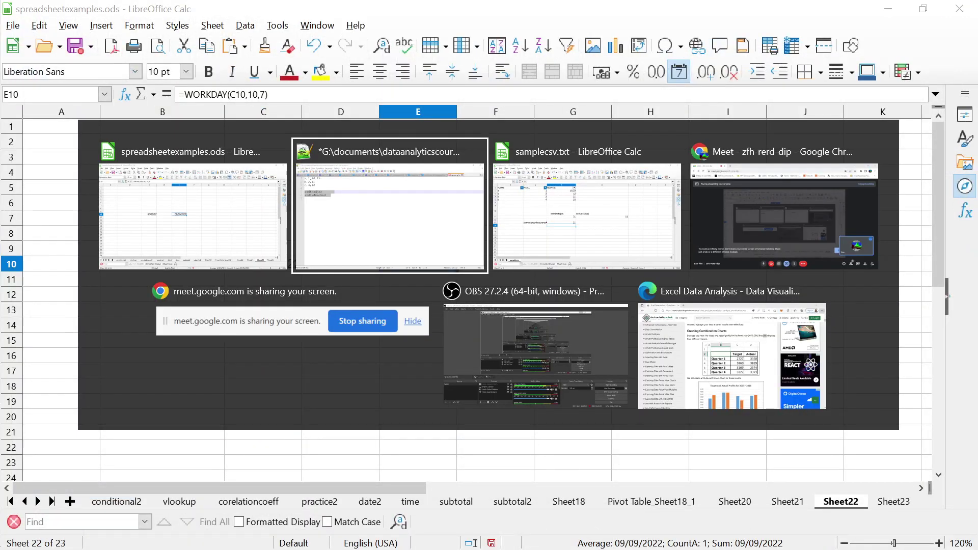
pyautogui.hotkey('alt', 'Tab')
pyautogui.hotkey('alt', 'Tab')
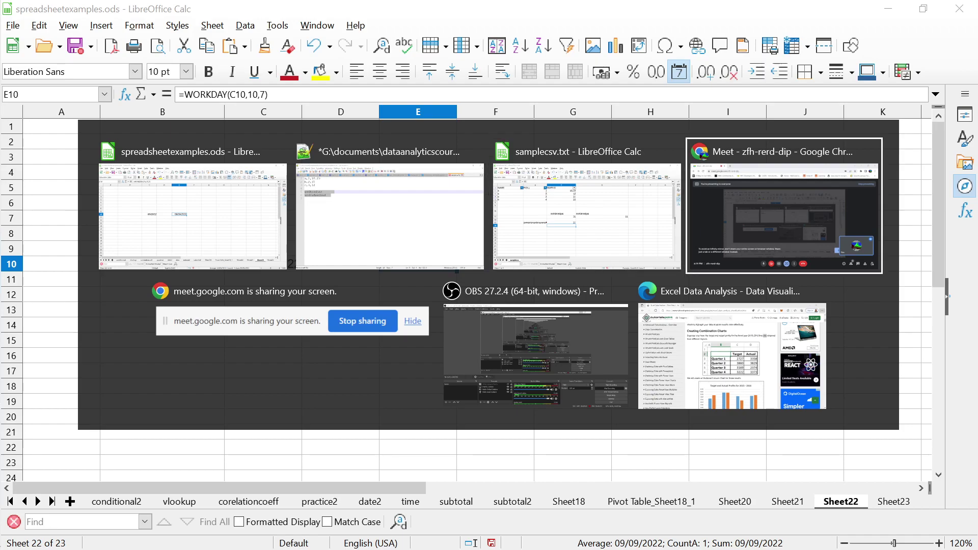
pyautogui.hotkey('alt', 'Tab')
pyautogui.hotkey('alt', 'Tab')
pyautogui.hotkey('alt', 'Tab')
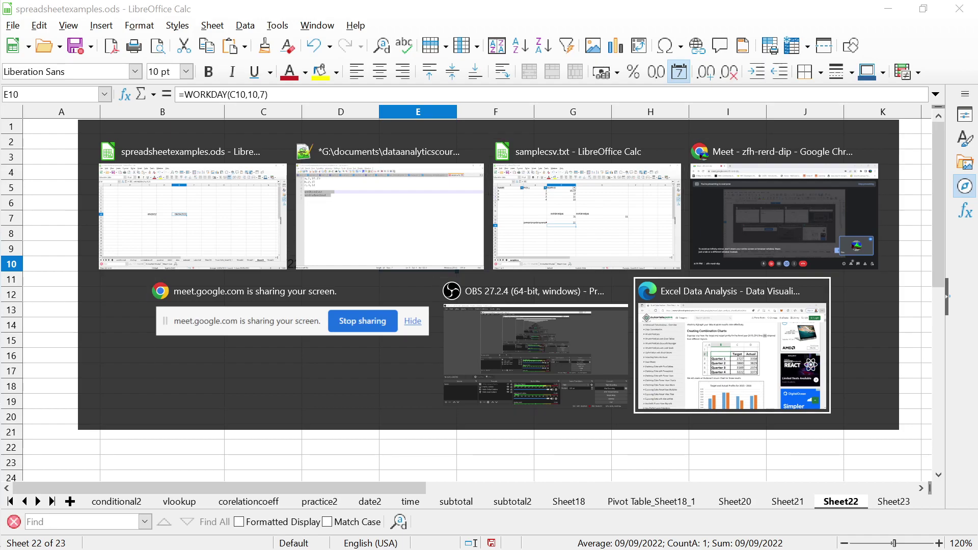
pyautogui.hotkey('alt', 'Tab')
pyautogui.hotkey('alt', 'Tab')
pyautogui.hotkey('alt', 'Tab')
pyautogui.hotkey('alt', 'Tab')
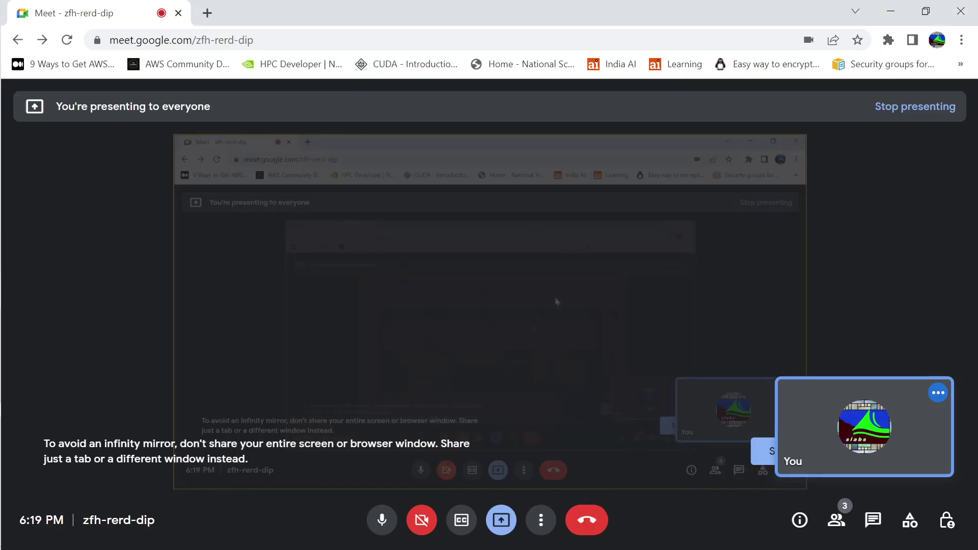
pyautogui.hotkey('alt', 'Tab')
pyautogui.hotkey('alt', 'Tab')
pyautogui.hotkey('alt', 'Tab')
pyautogui.hotkey('alt', 'Tab')
pyautogui.hotkey('alt', 'Tab')
pyautogui.hotkey('alt', 'Tab')
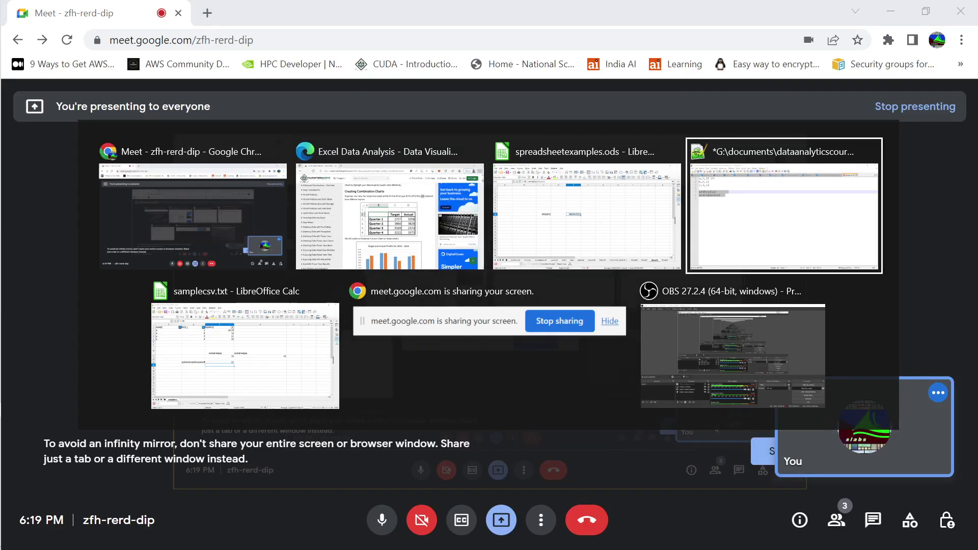